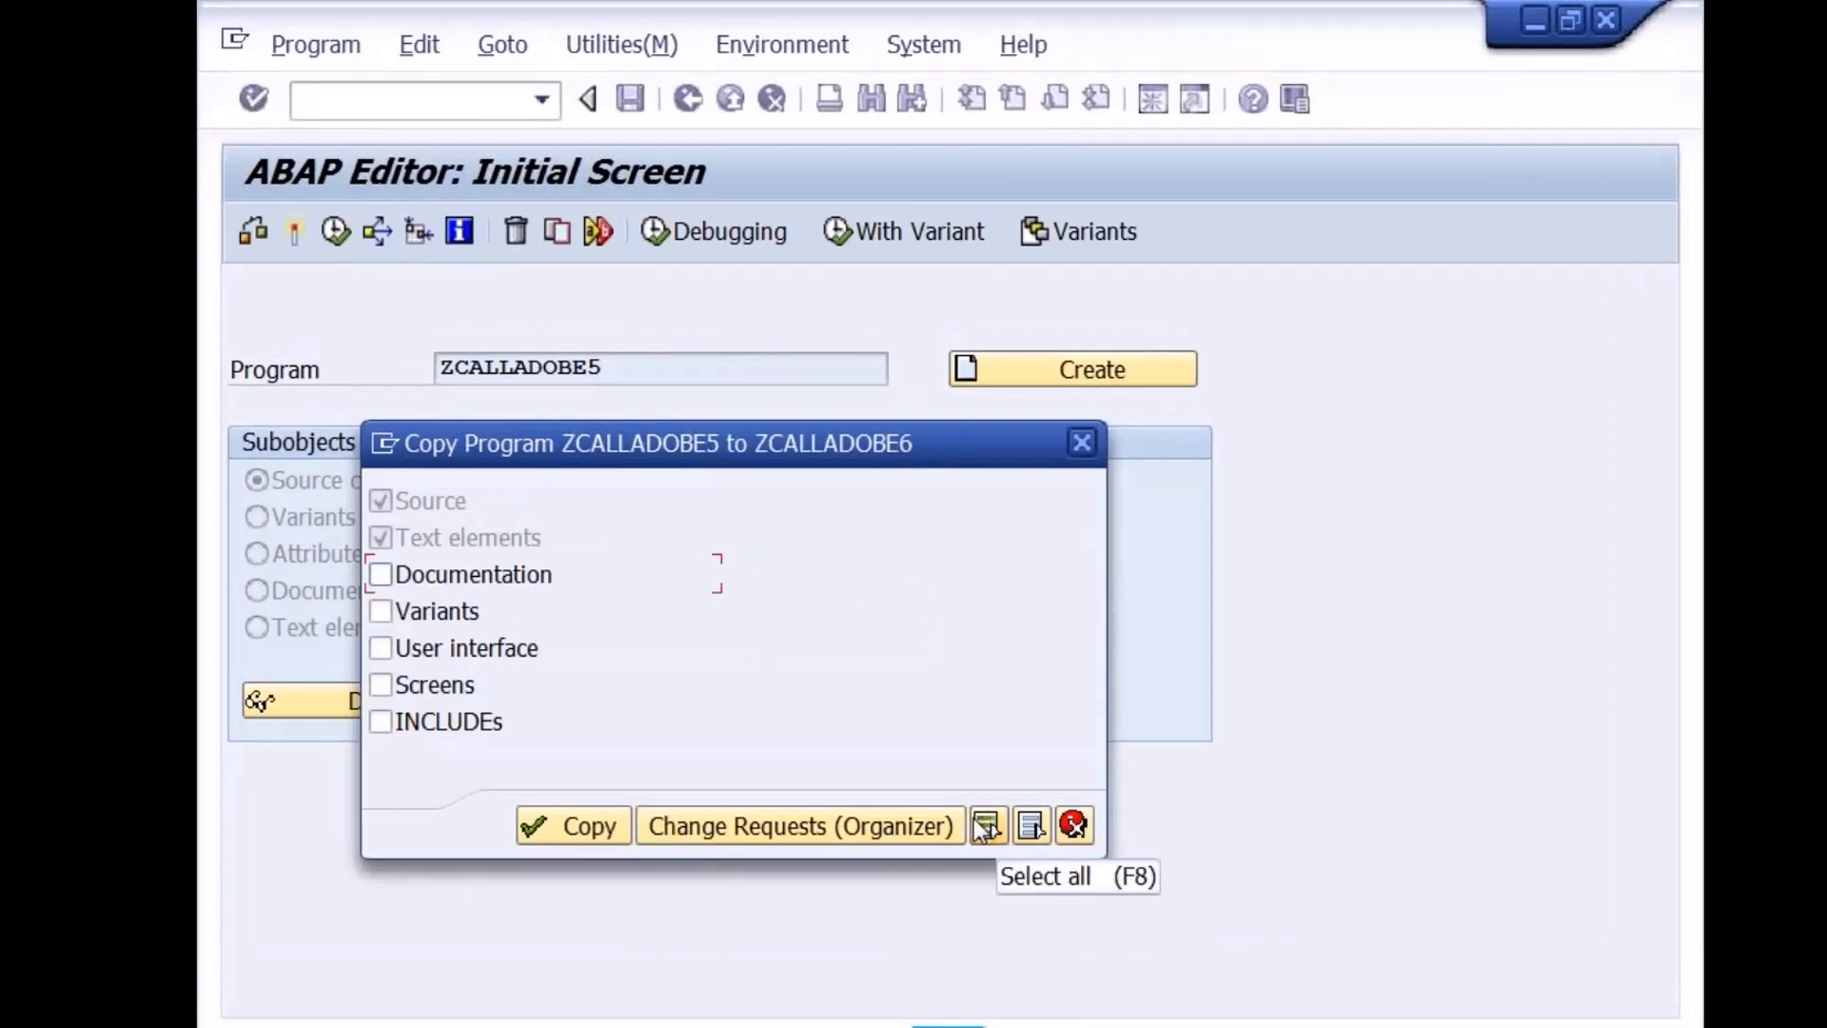
Copy program ZCALLADOBE5 to ZCALLADOBE6 with all its components as a local object, and open the copy's source code for changing
{"action": "left_click", "coordinate": [985, 825]}
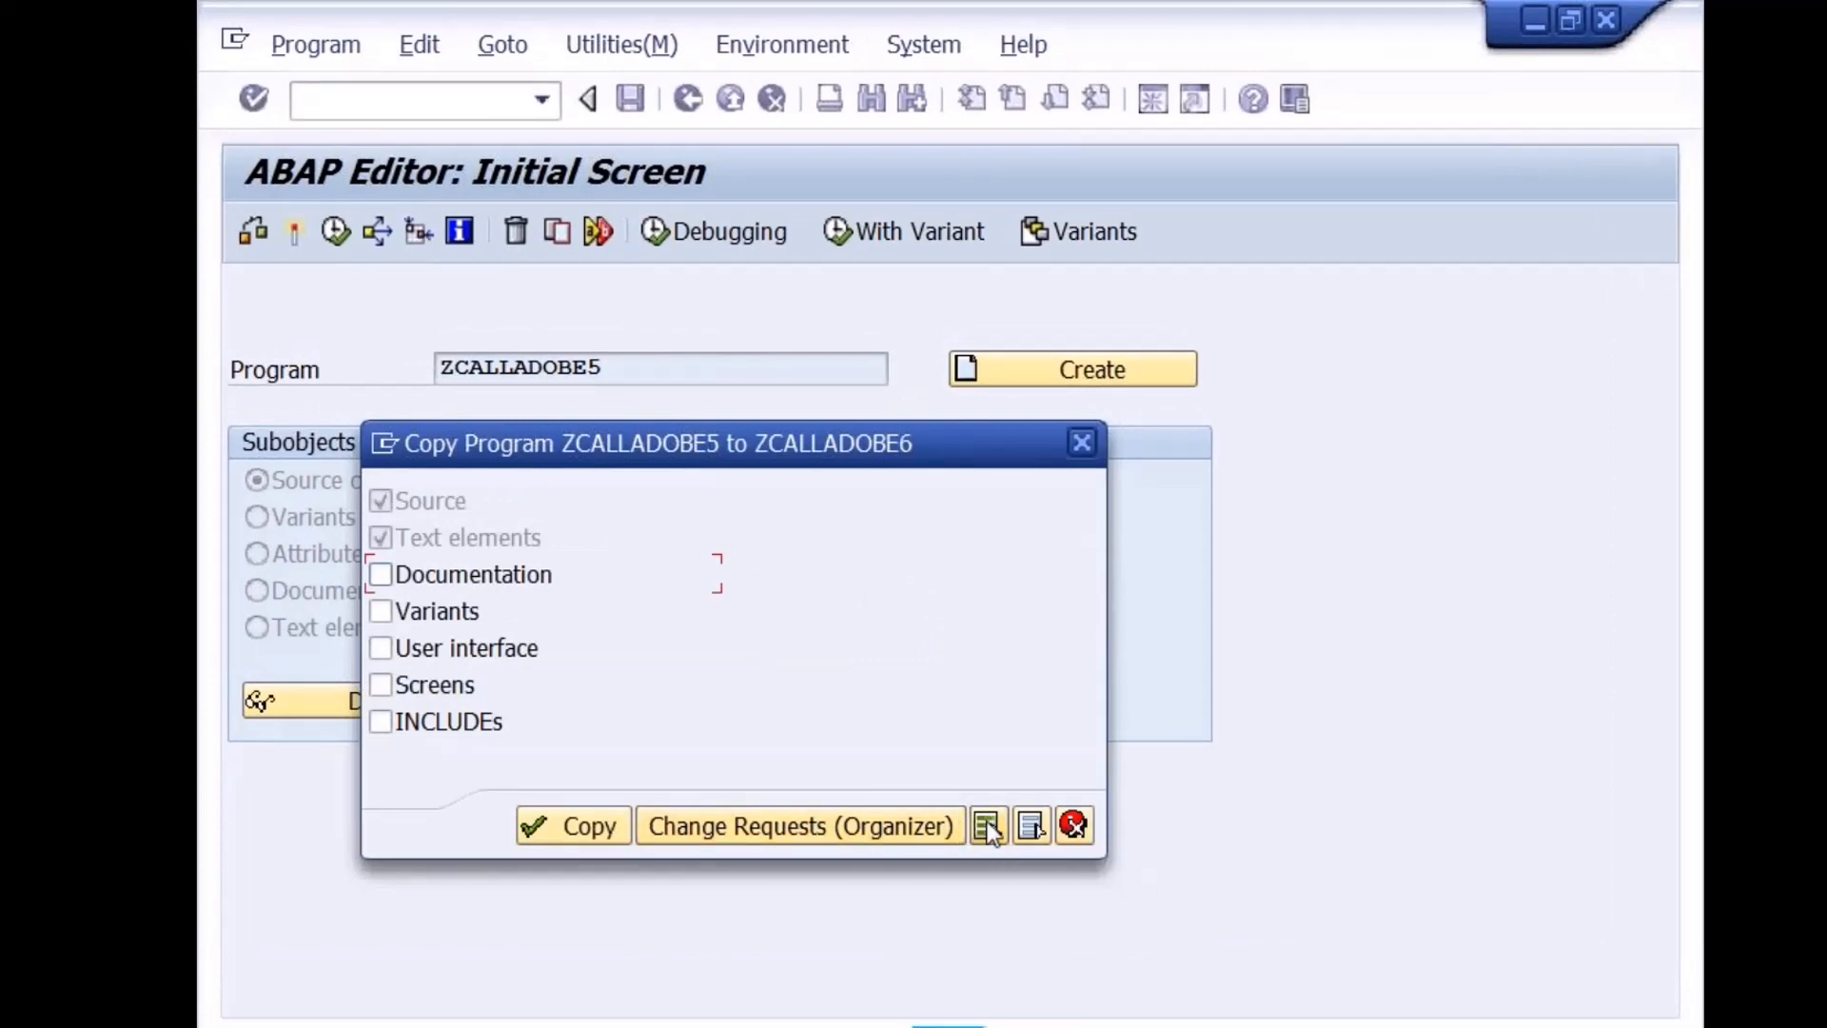
{"action": "left_click", "coordinate": [579, 828]}
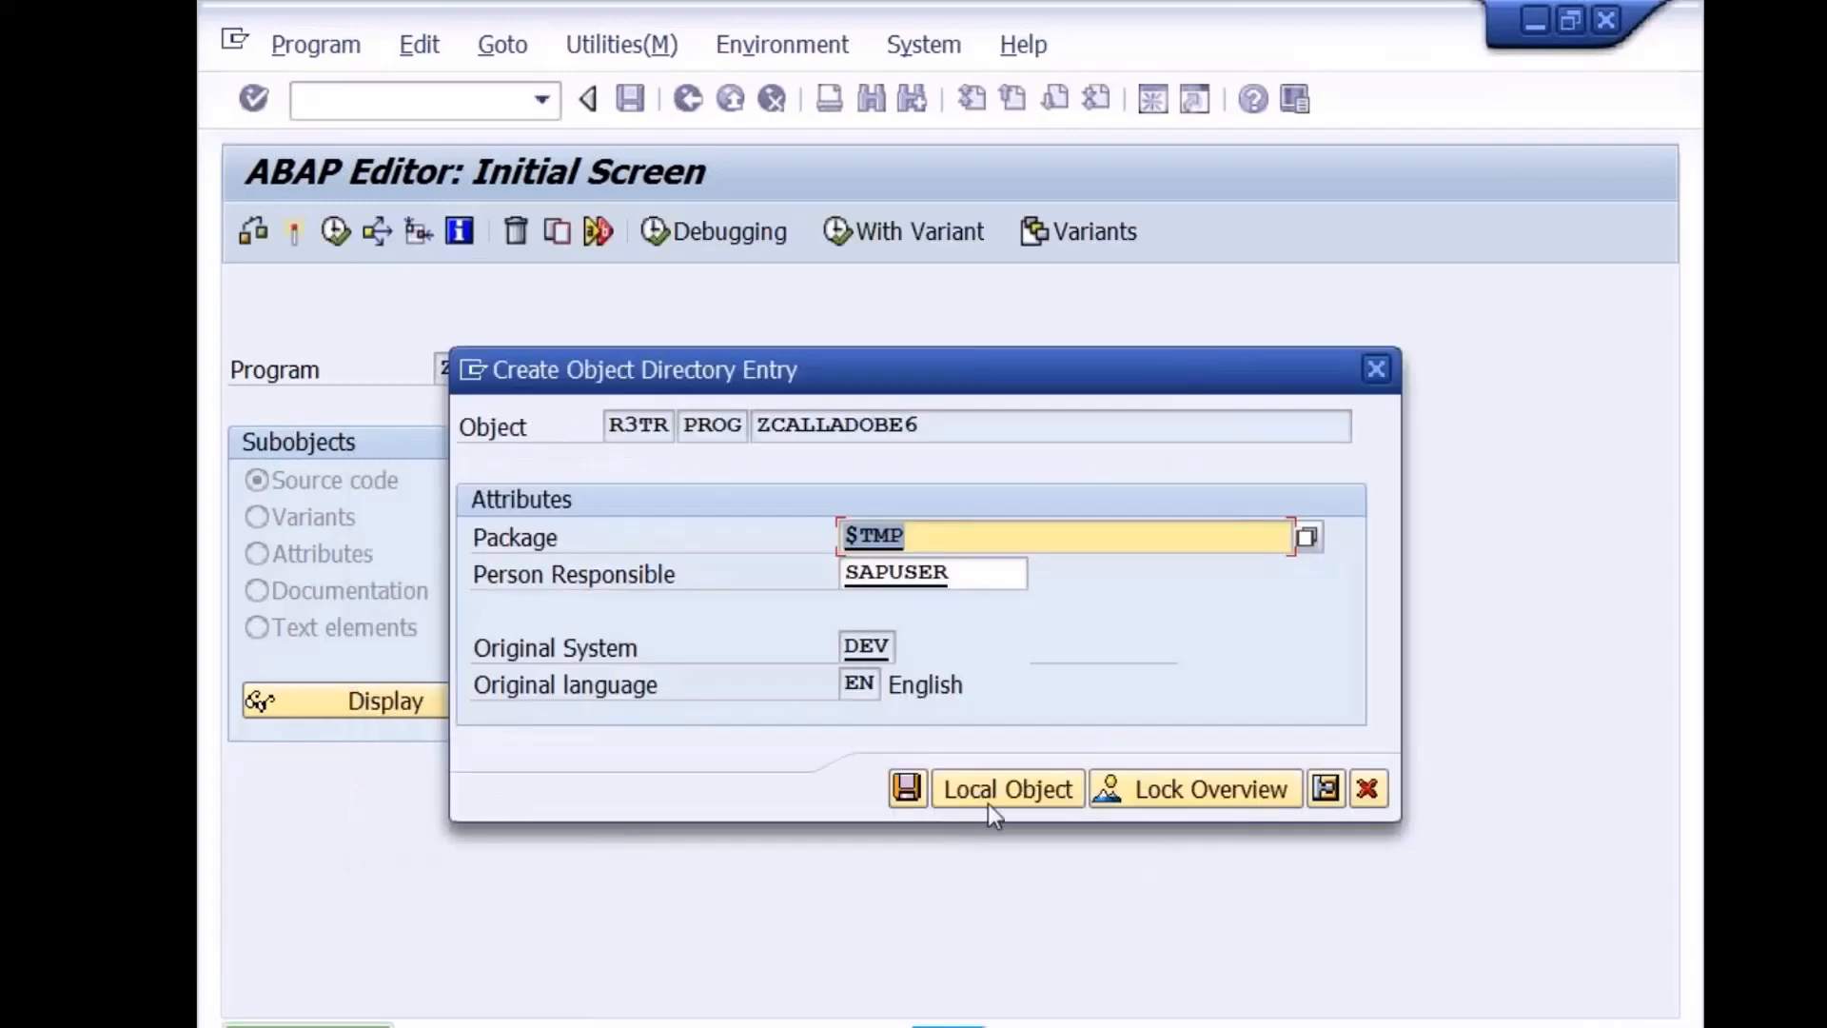
{"action": "left_click", "coordinate": [980, 789]}
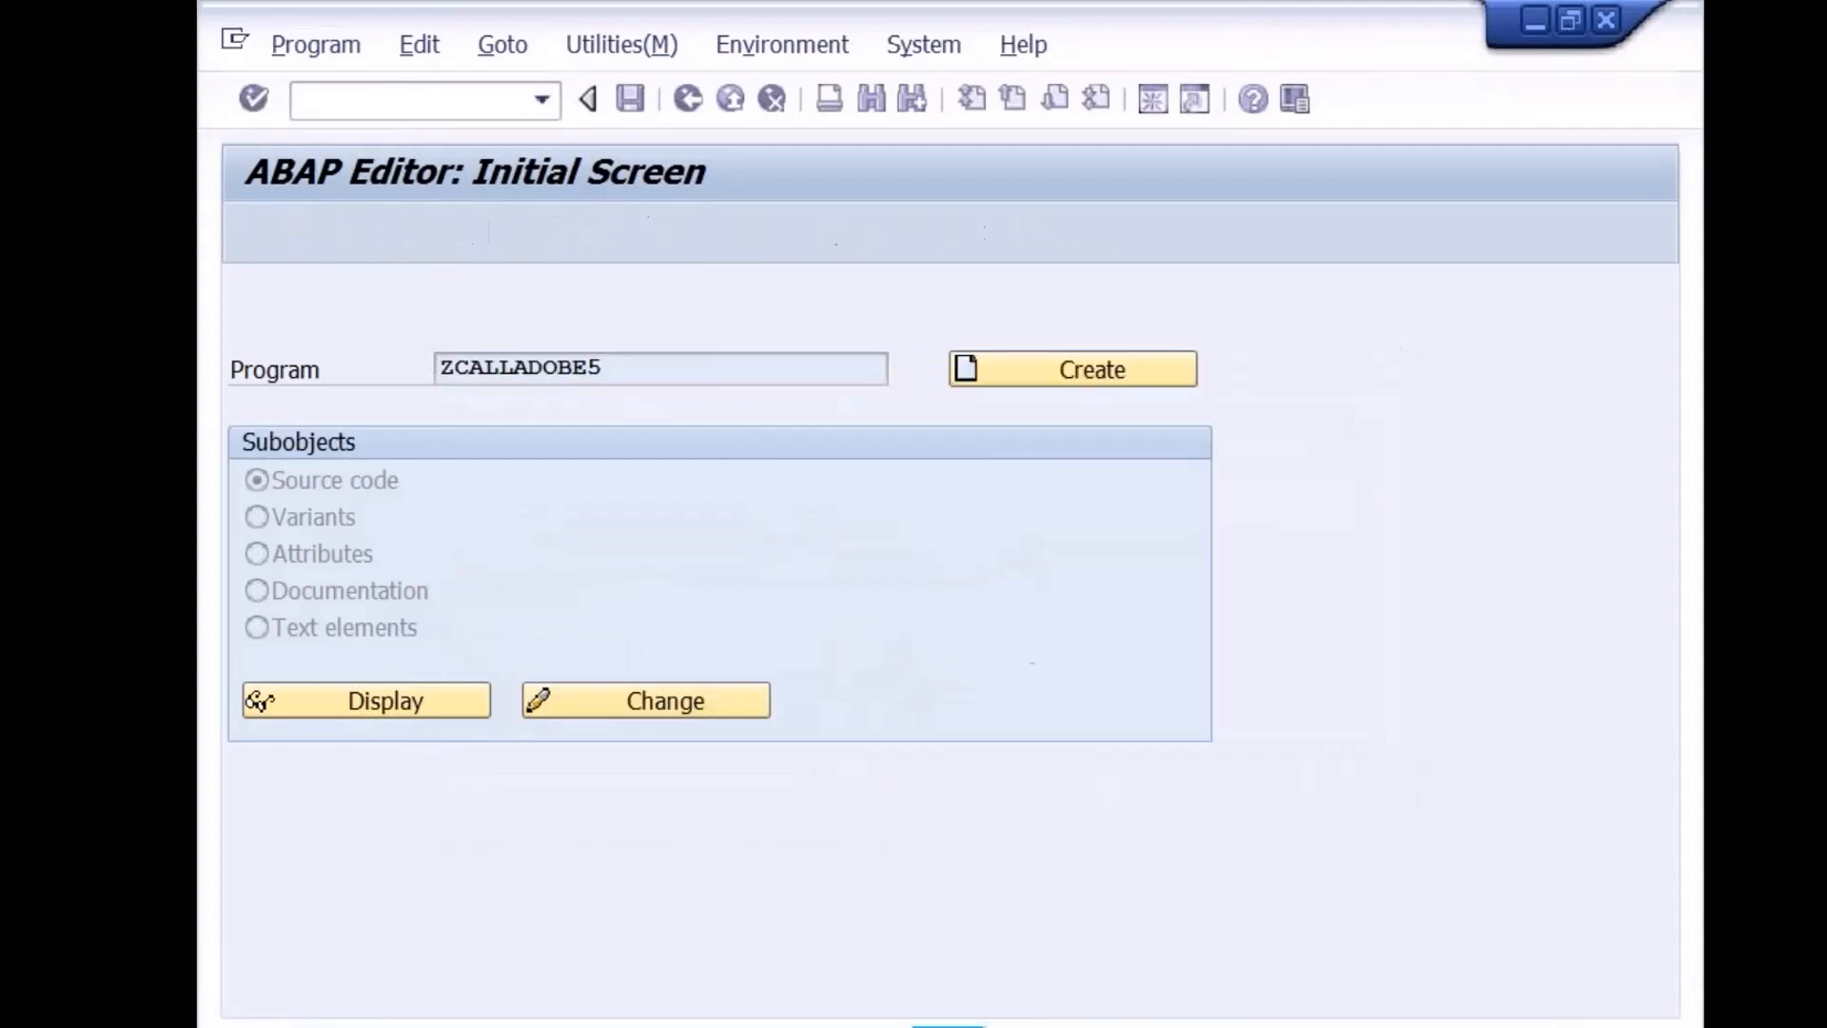
{"action": "left_click", "coordinate": [700, 699]}
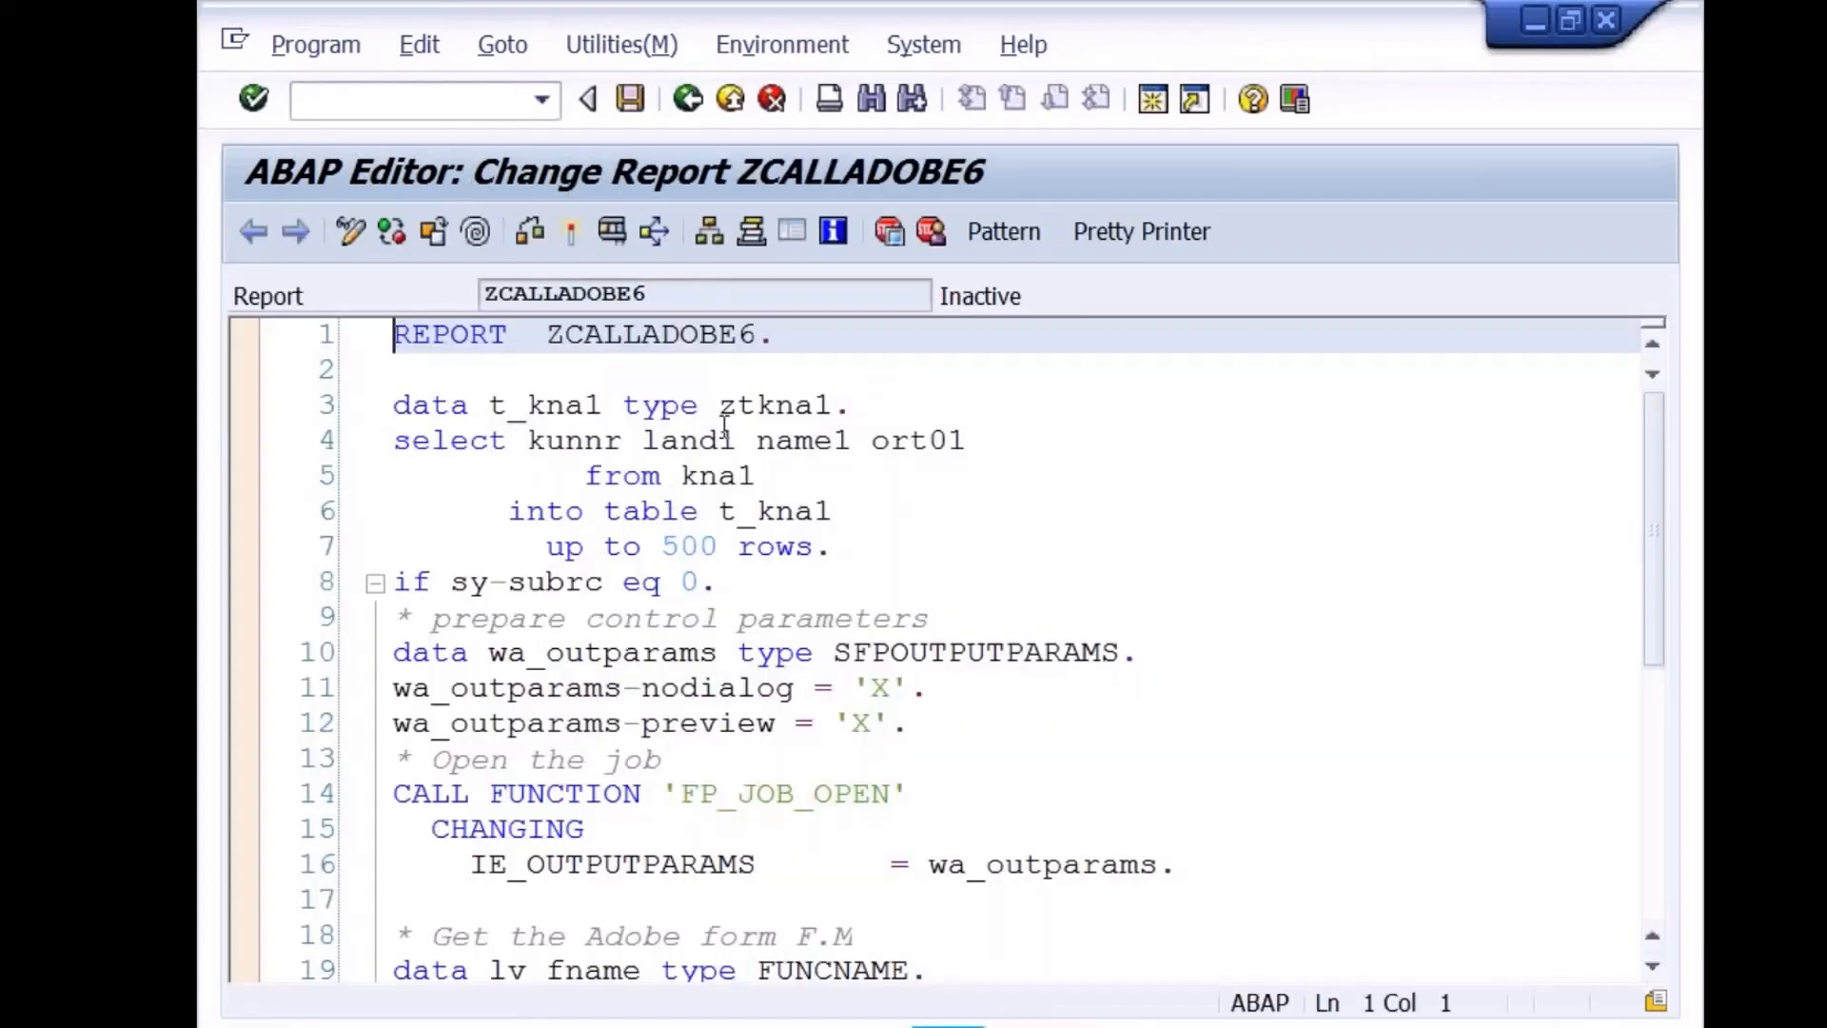
Delete the t_kna1 declaration, the kna1 select statement and the opening sy-subrc condition from the report
{"action": "left_click", "coordinate": [799, 407]}
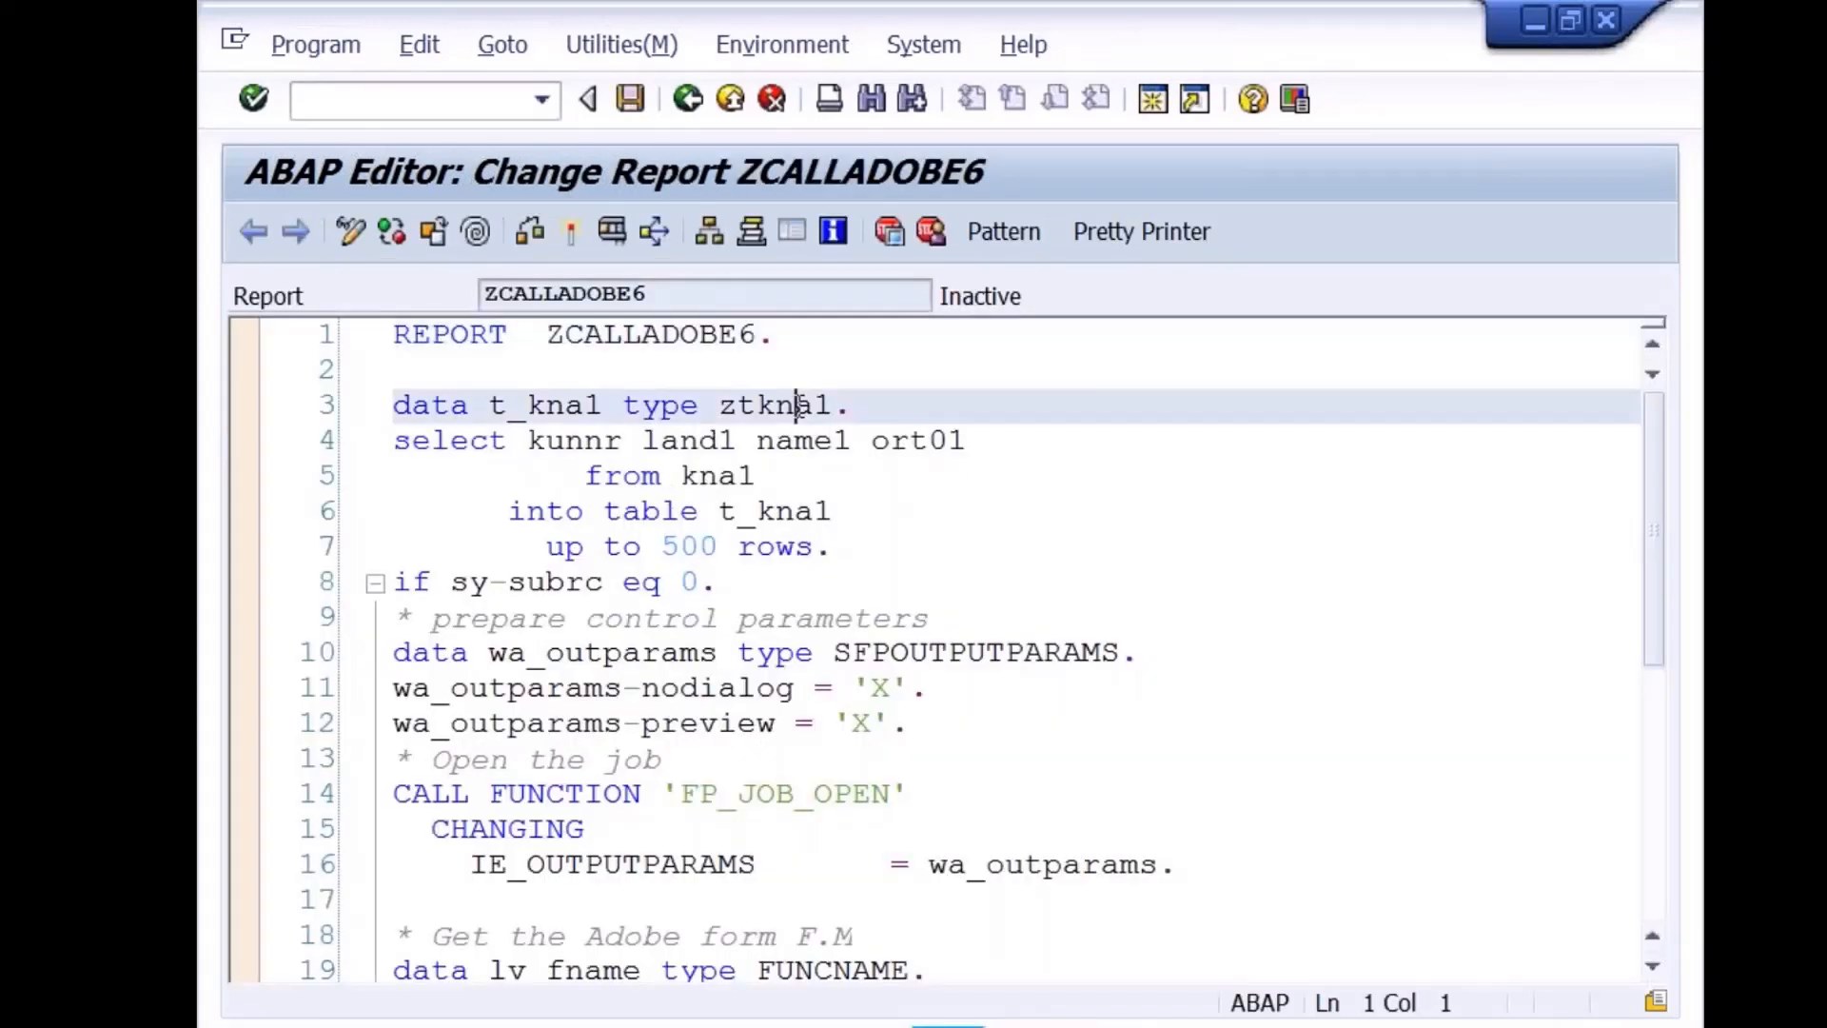
{"action": "left_click", "coordinate": [911, 401]}
{"action": "key", "text": "Home"}
{"action": "key", "text": "shift+Down"}
{"action": "key", "text": "shift+Down"}
{"action": "key", "text": "shift+Down"}
{"action": "key", "text": "shift+Down"}
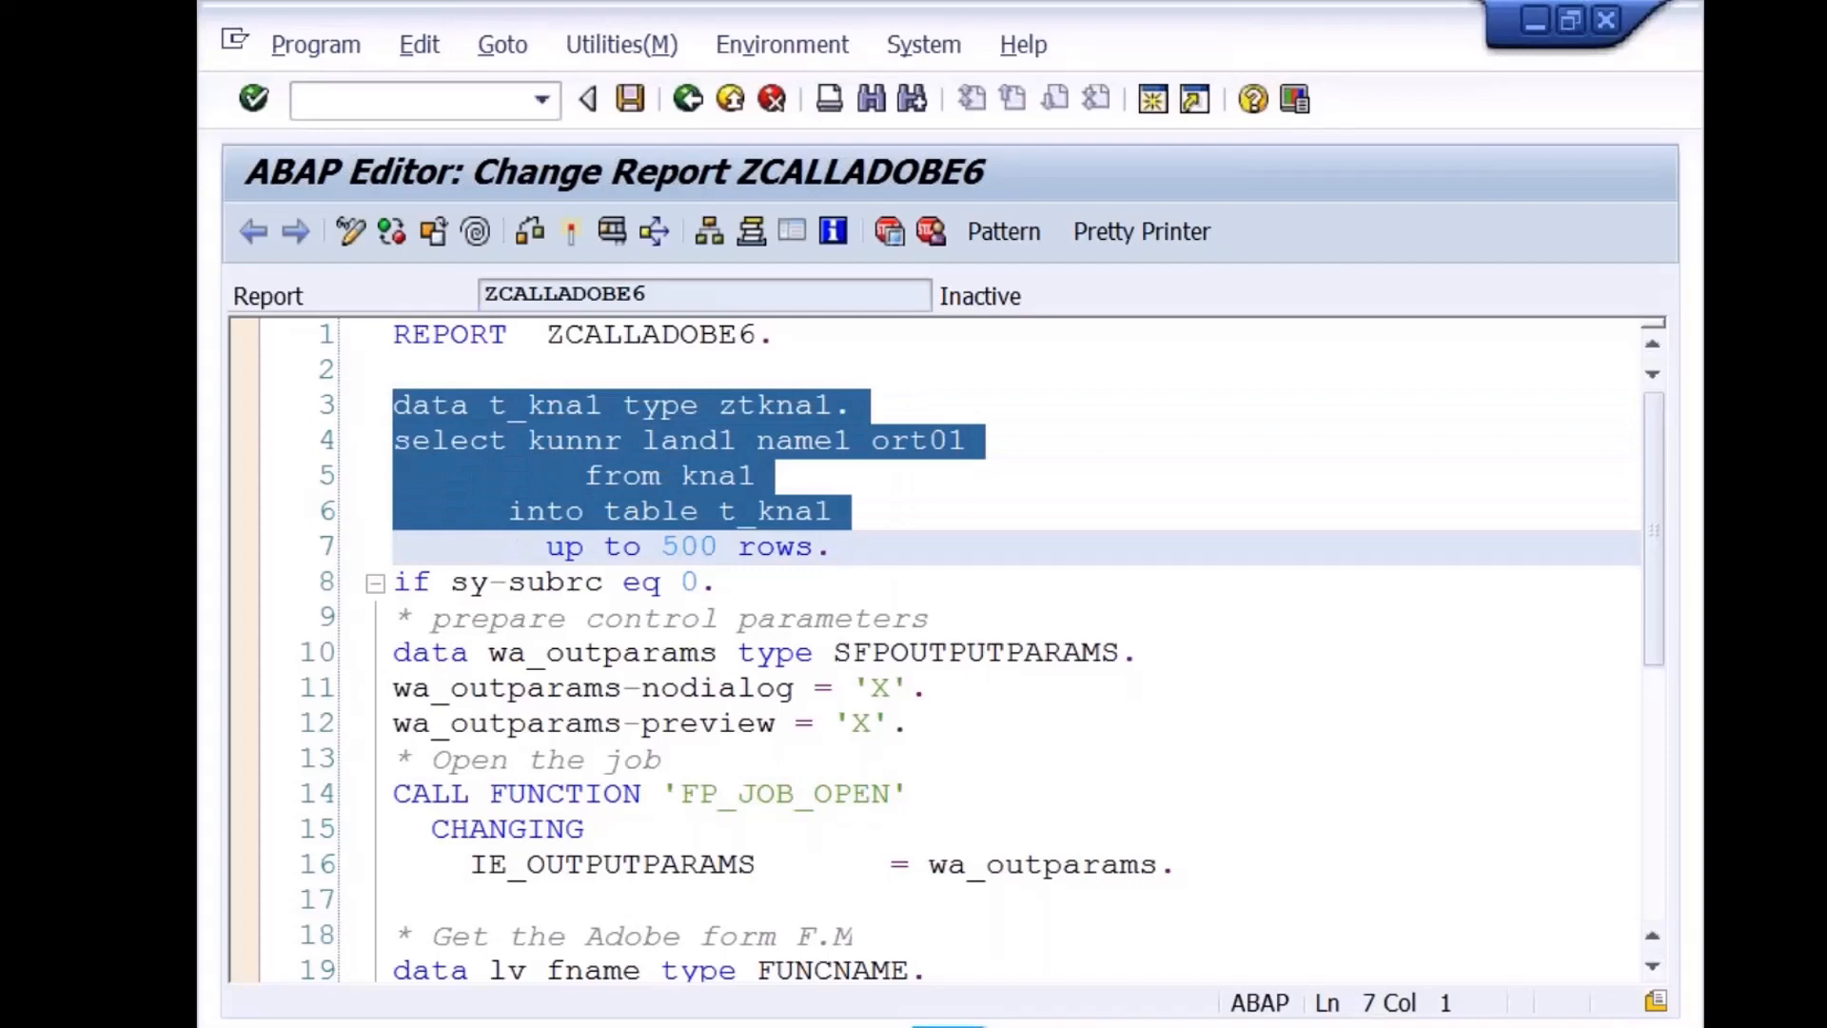
{"action": "key", "text": "shift+Down"}
{"action": "key", "text": "shift+Down"}
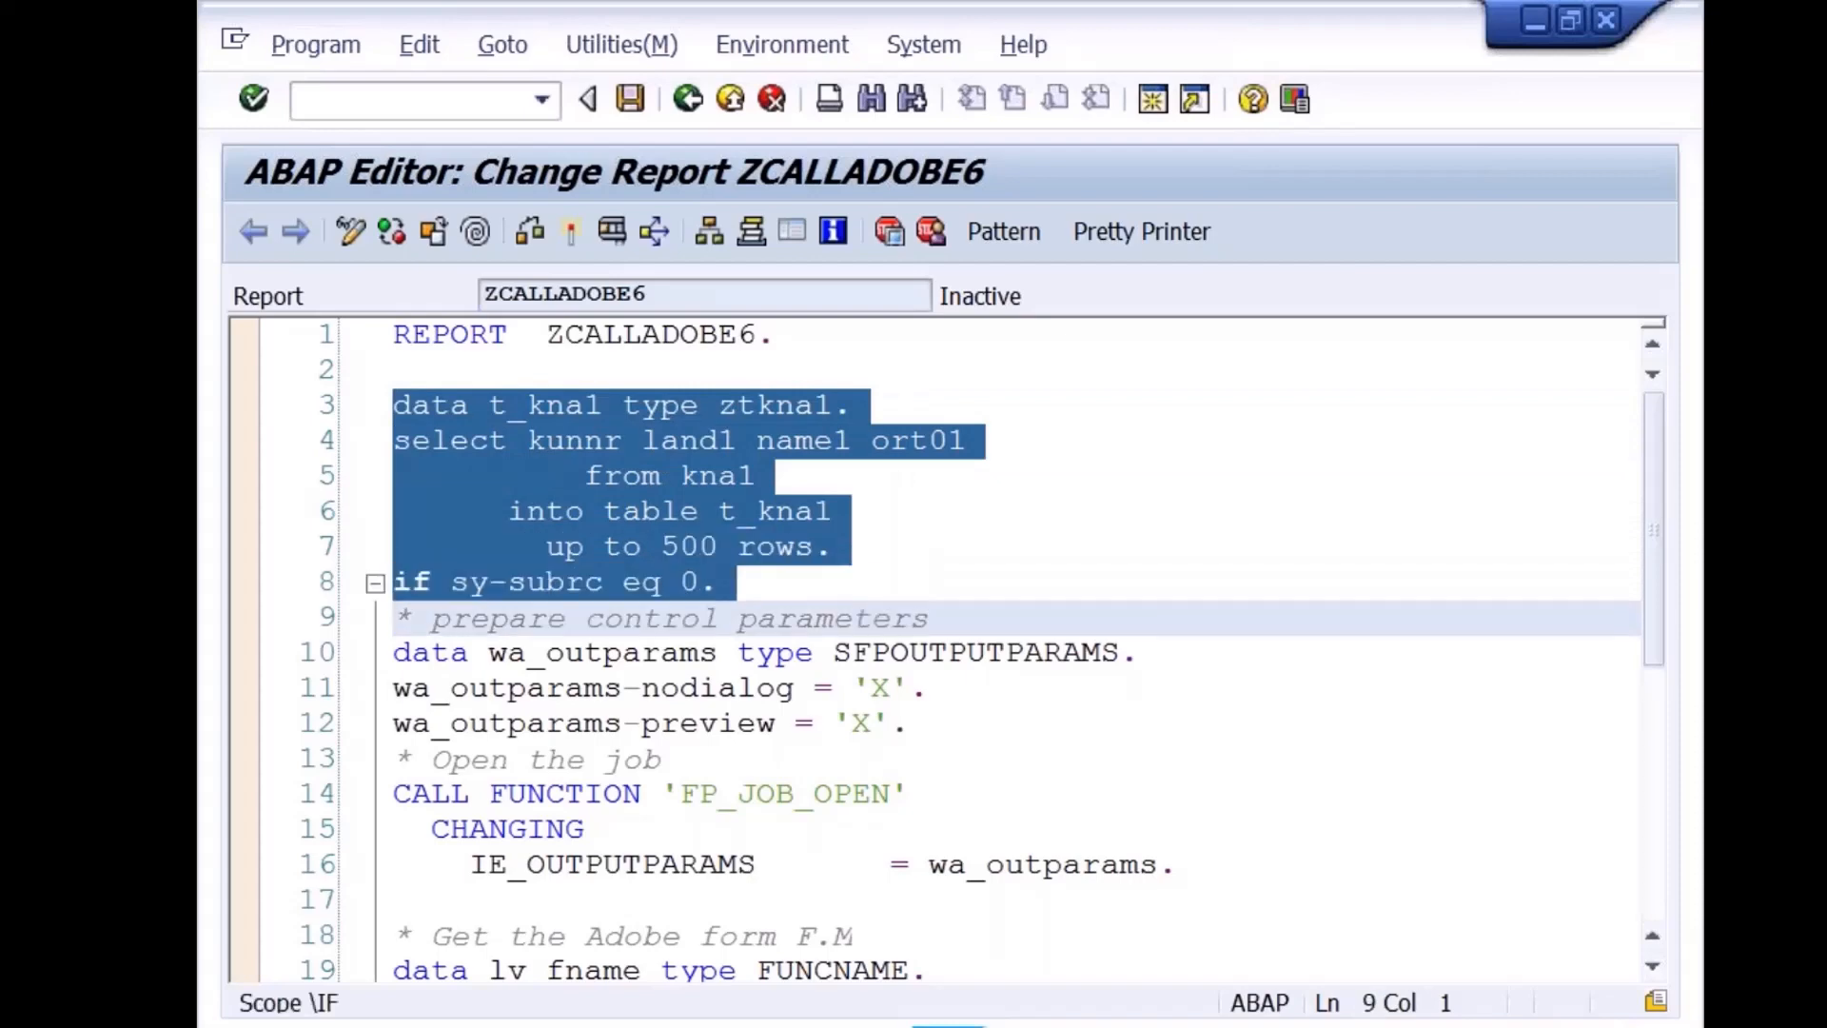
{"action": "key", "text": "Delete"}
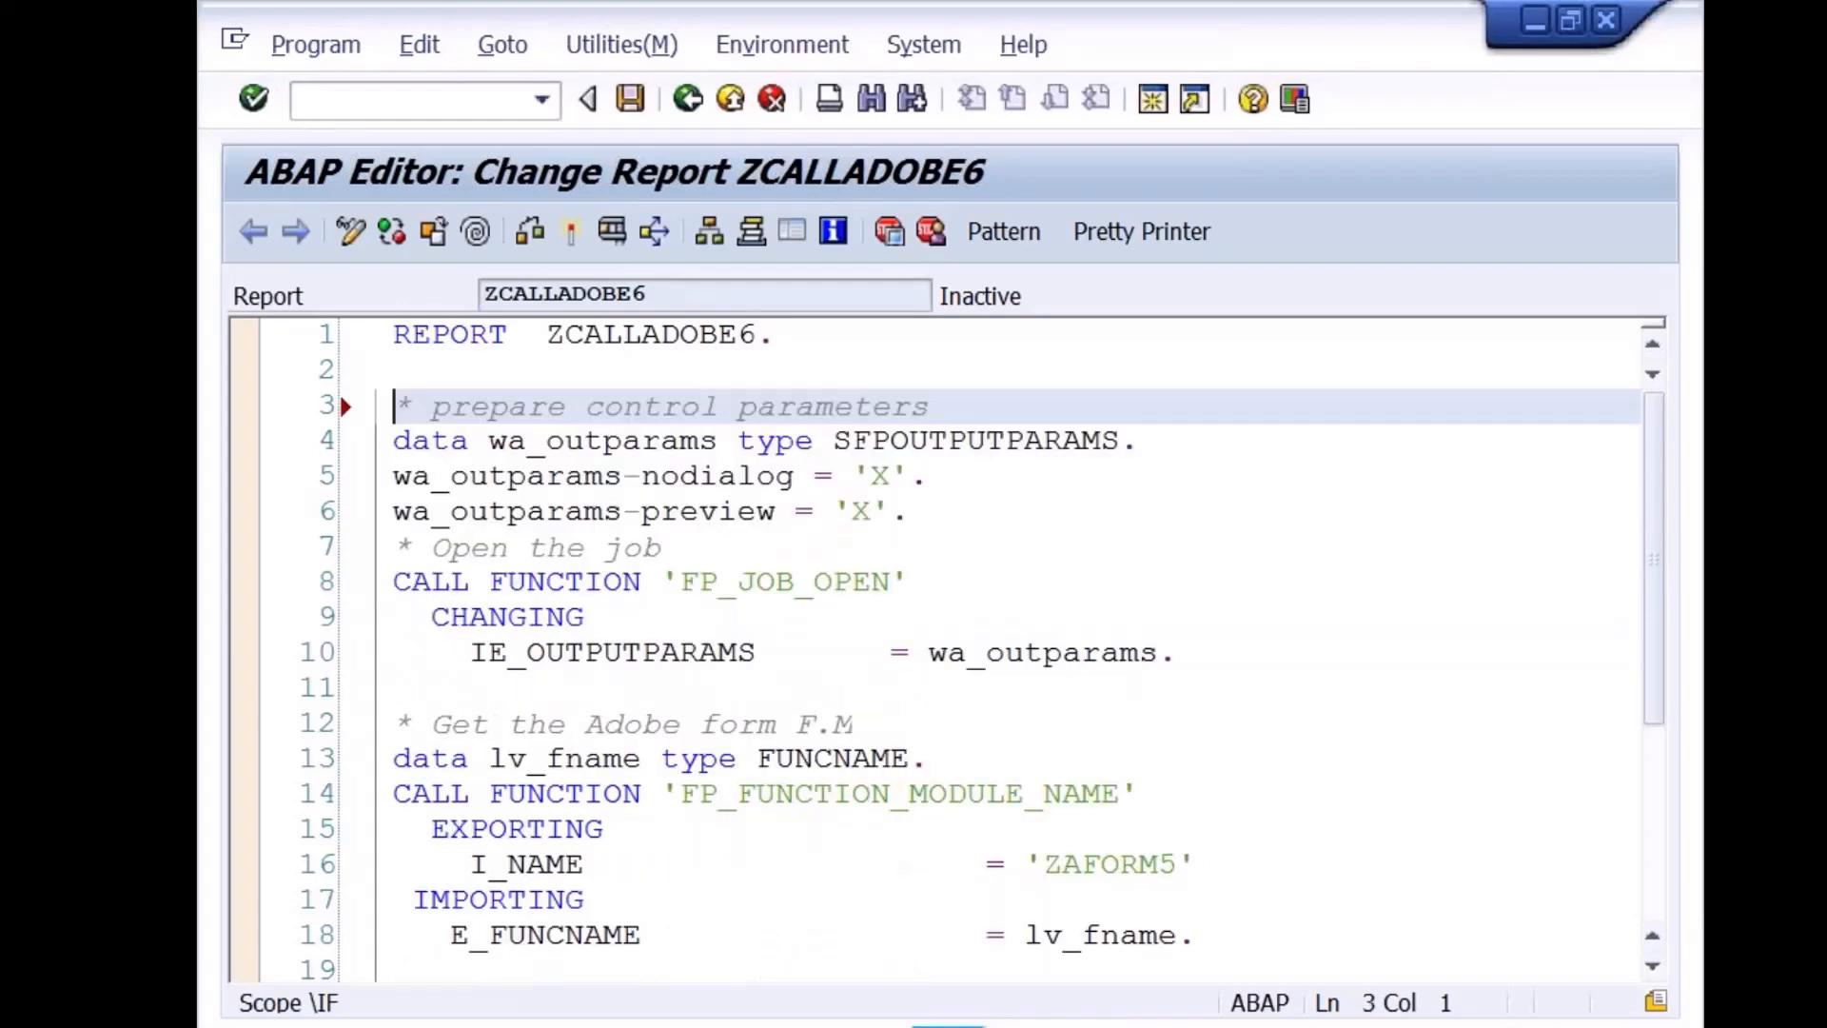
Start a PARAMETERS statement below the REPORT line with p_adrnr of type adrc-addrnumber
{"action": "key", "text": "Return"}
{"action": "key", "text": "Up"}
{"action": "type", "text": "par"}
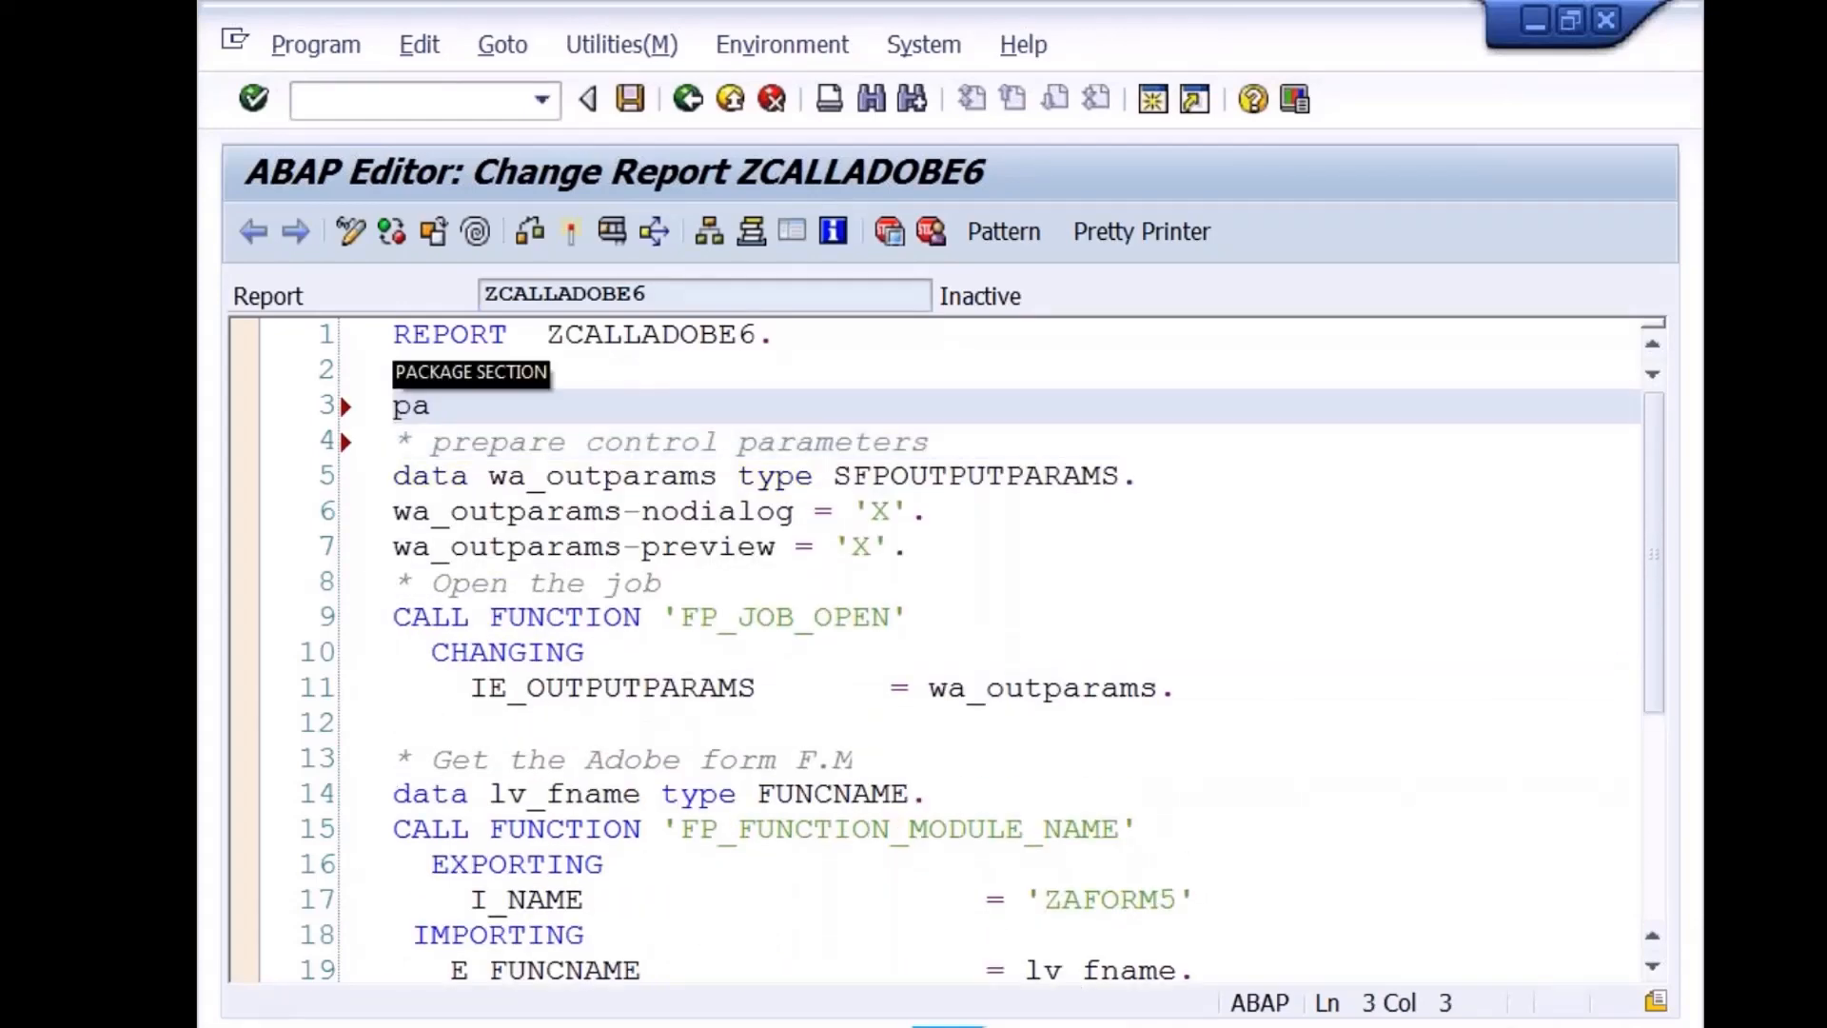
{"action": "key", "text": "Tab"}
{"action": "type", "text": ": p"}
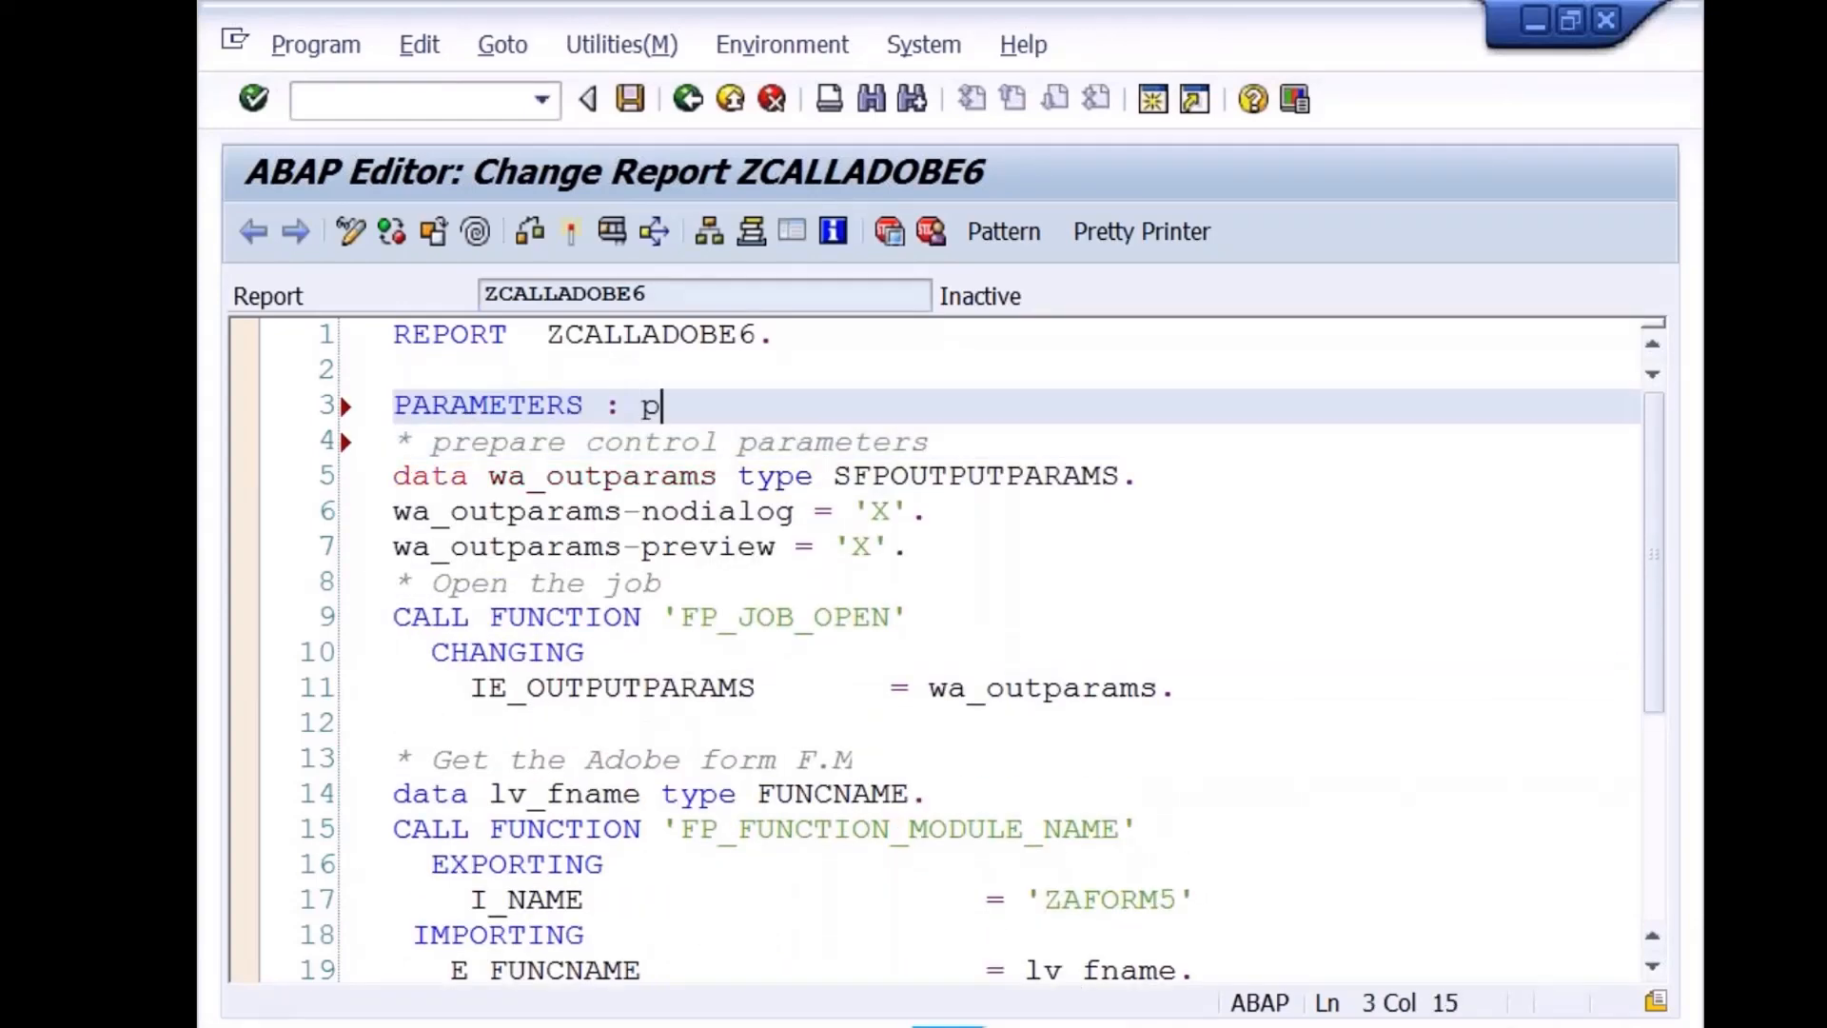
{"action": "type", "text": "_adrnr"}
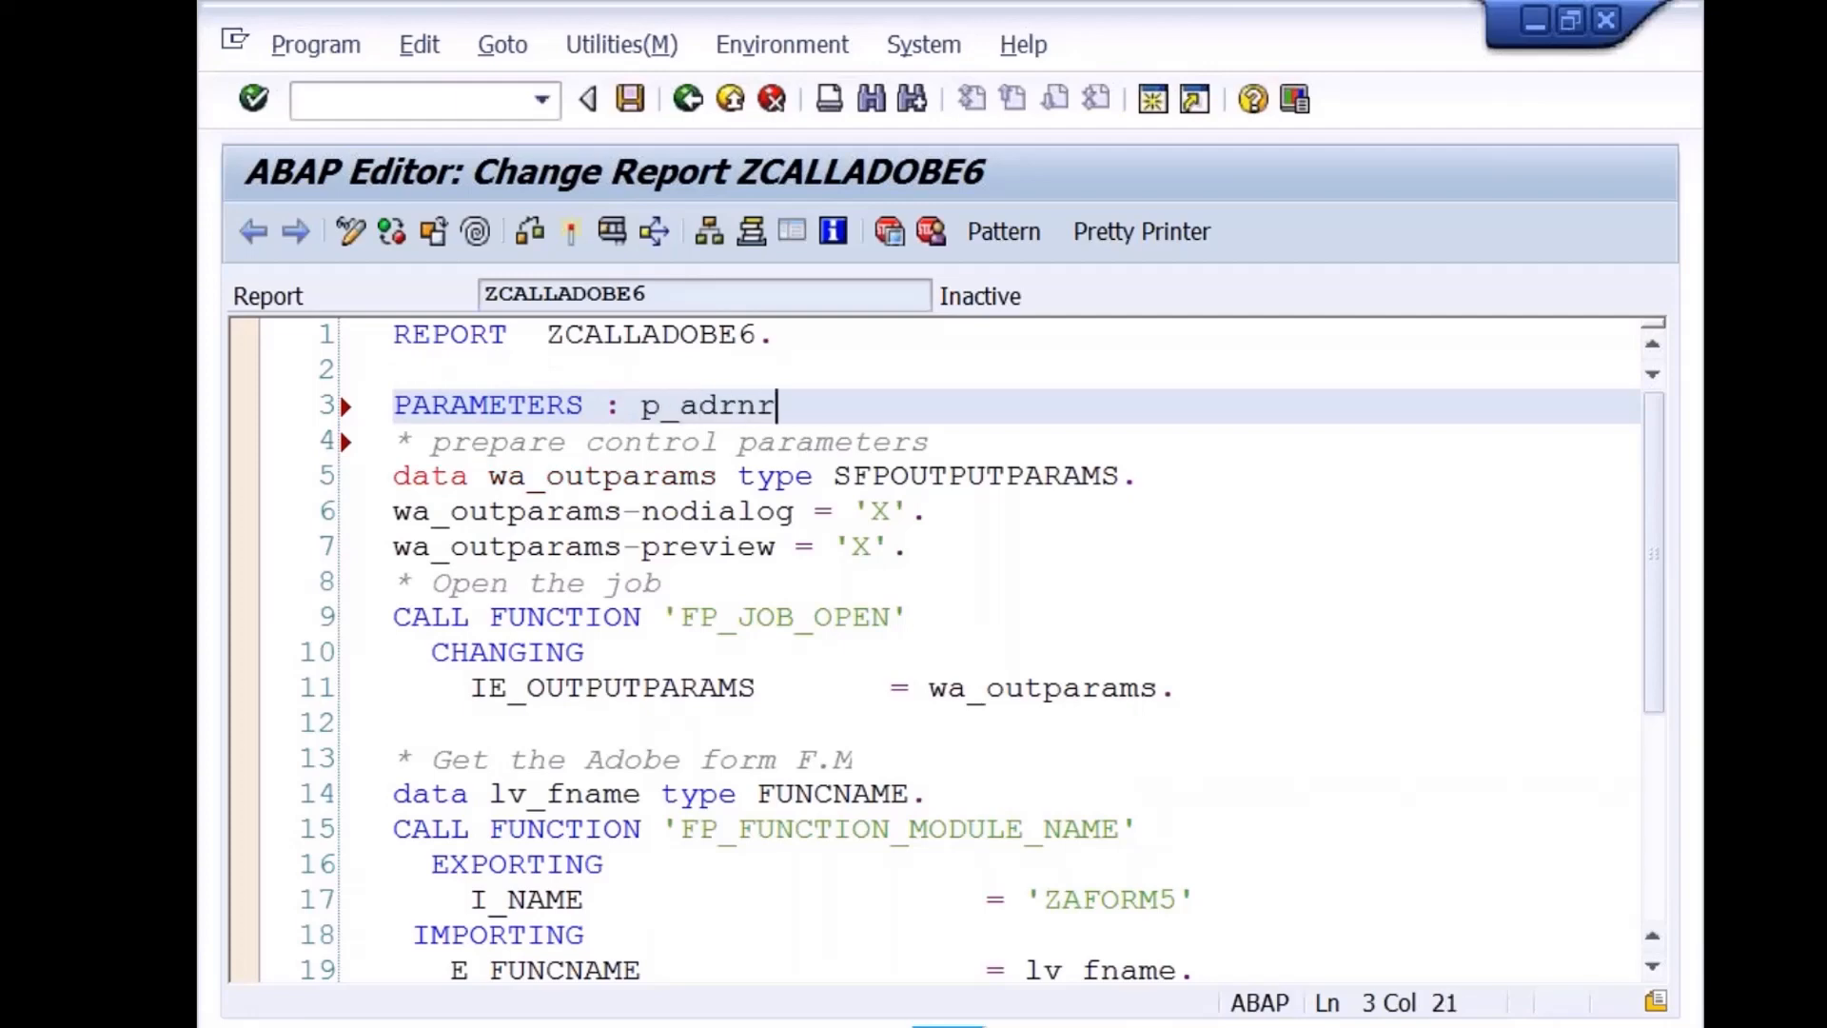
{"action": "type", "text": " type adr"}
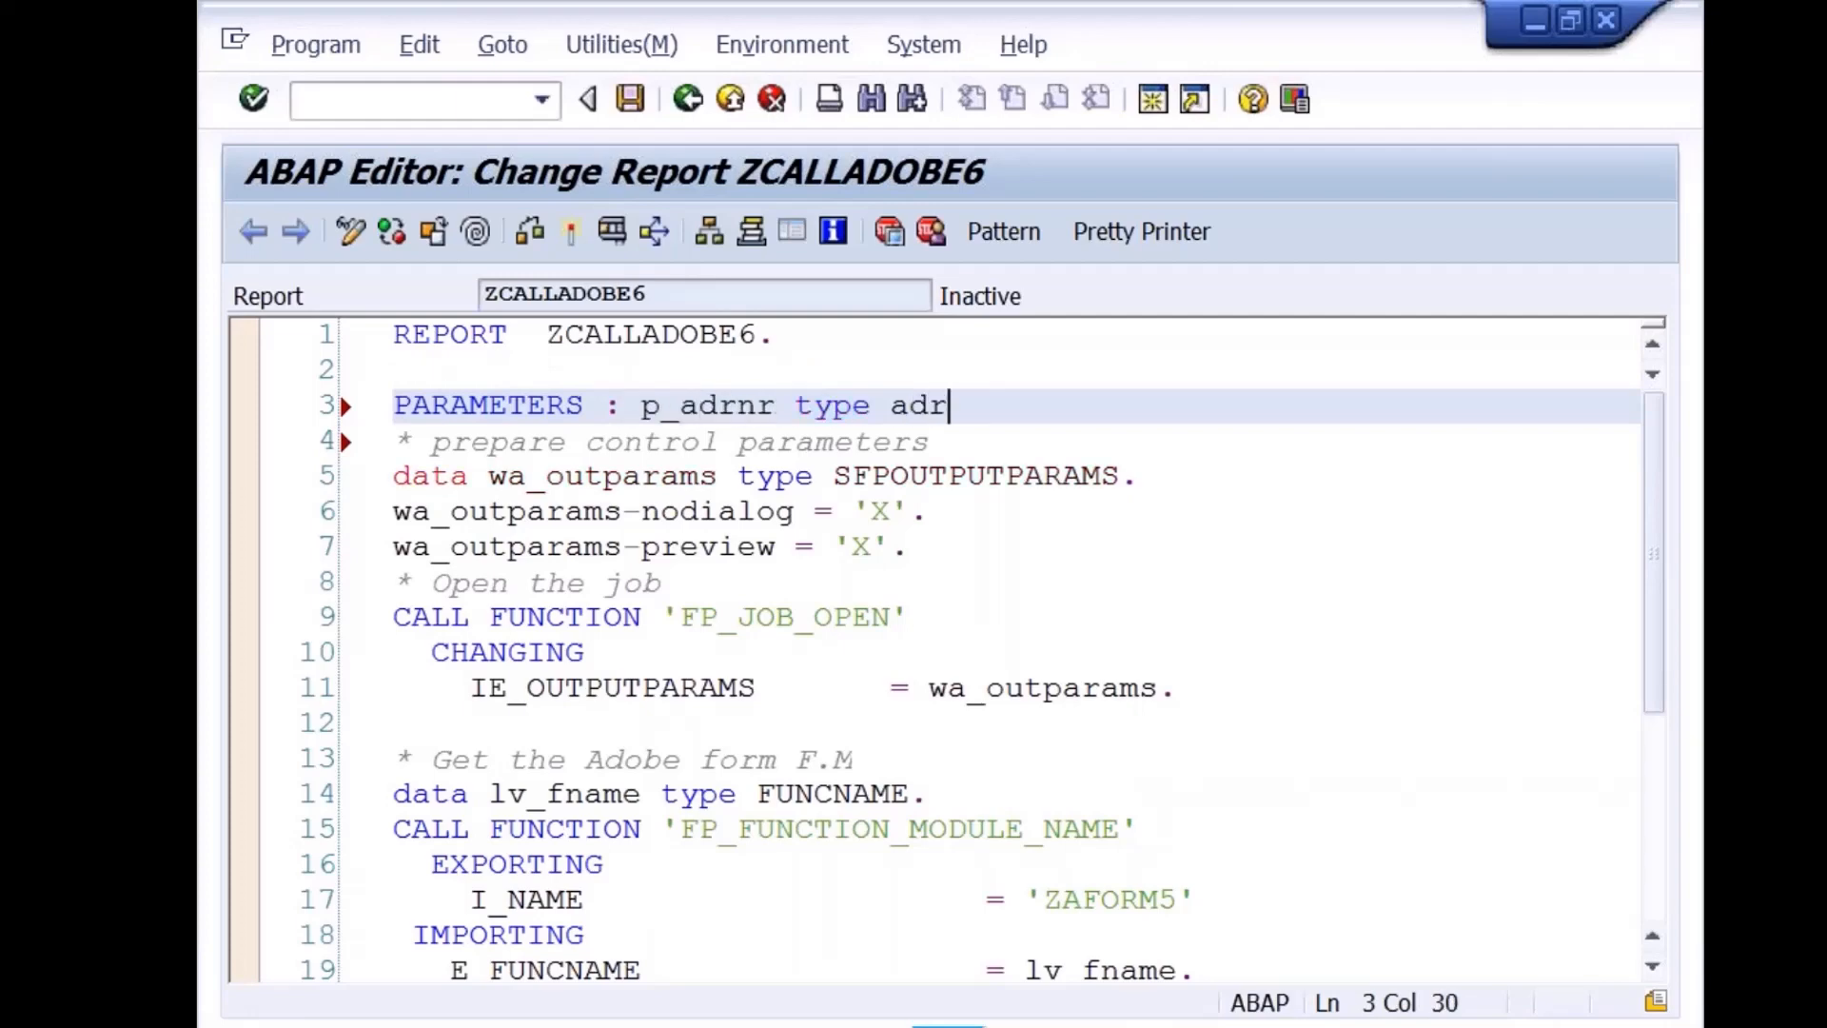
{"action": "type", "text": "c-addrnumber,"}
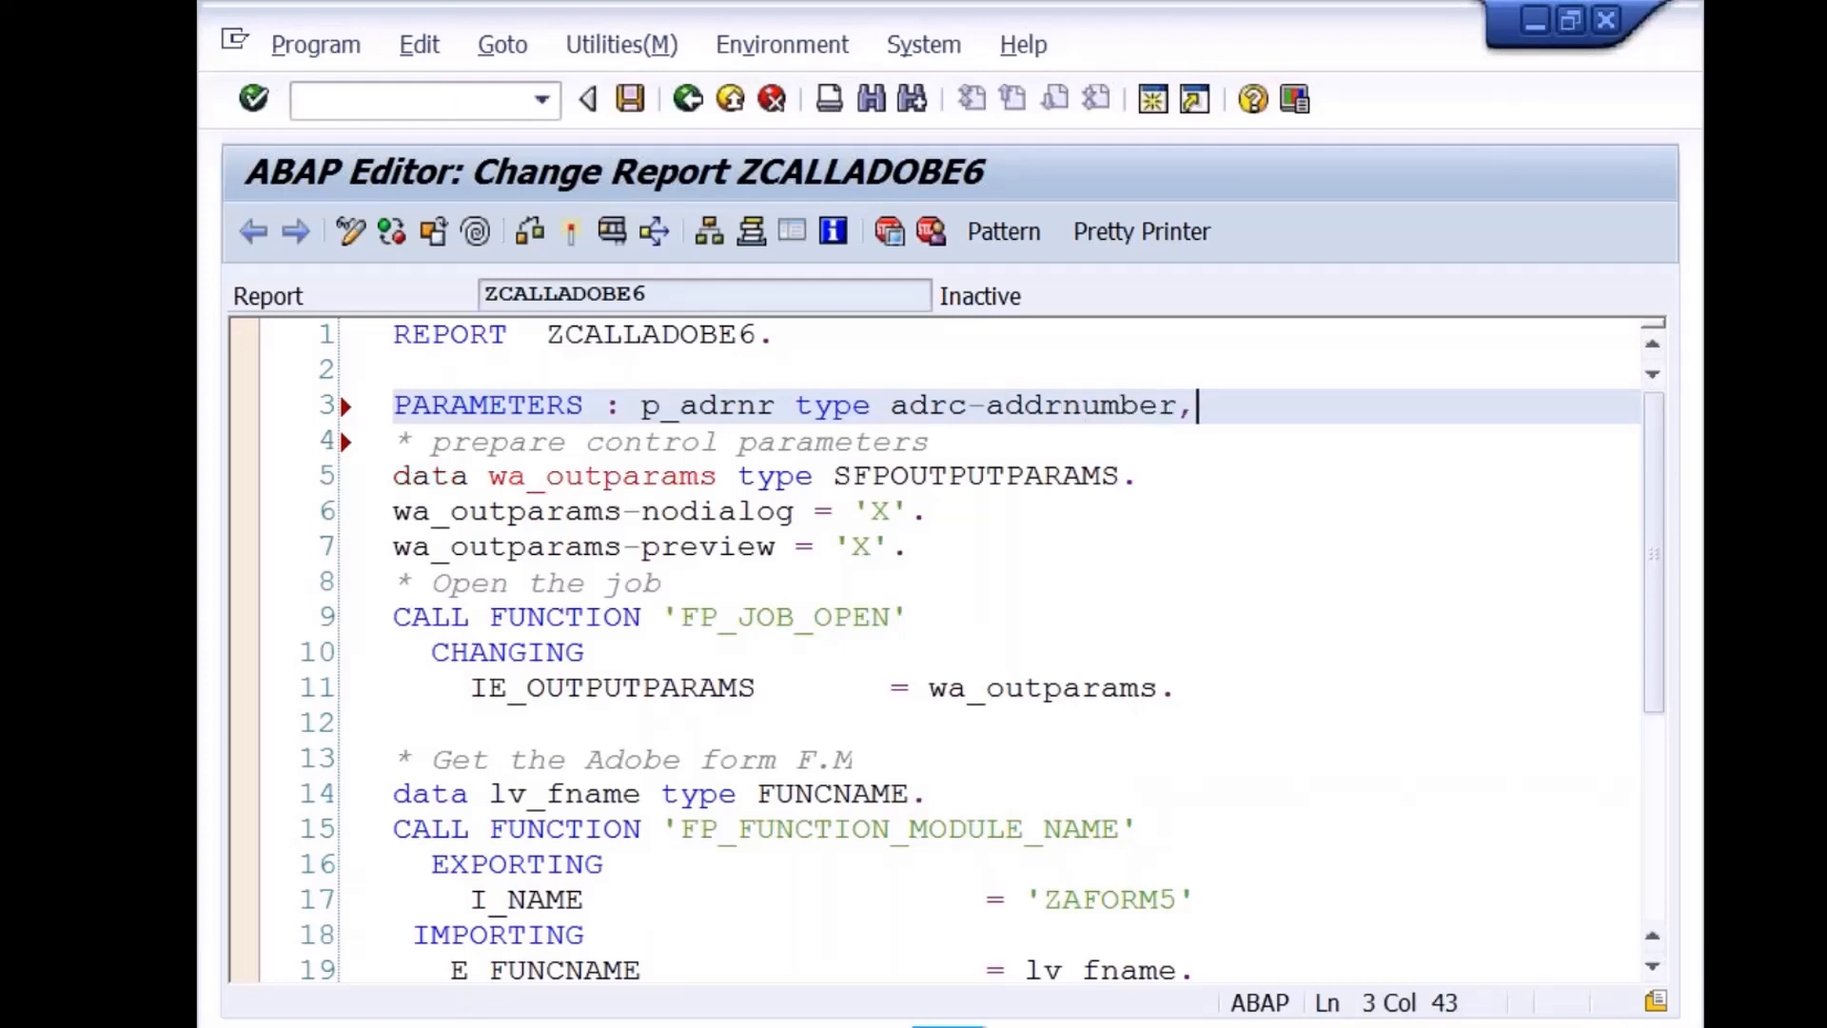
Add a second parameter p_logo of type xstring to the PARAMETERS statement
{"action": "key", "text": "Return"}
{"action": "type", "text": "p"}
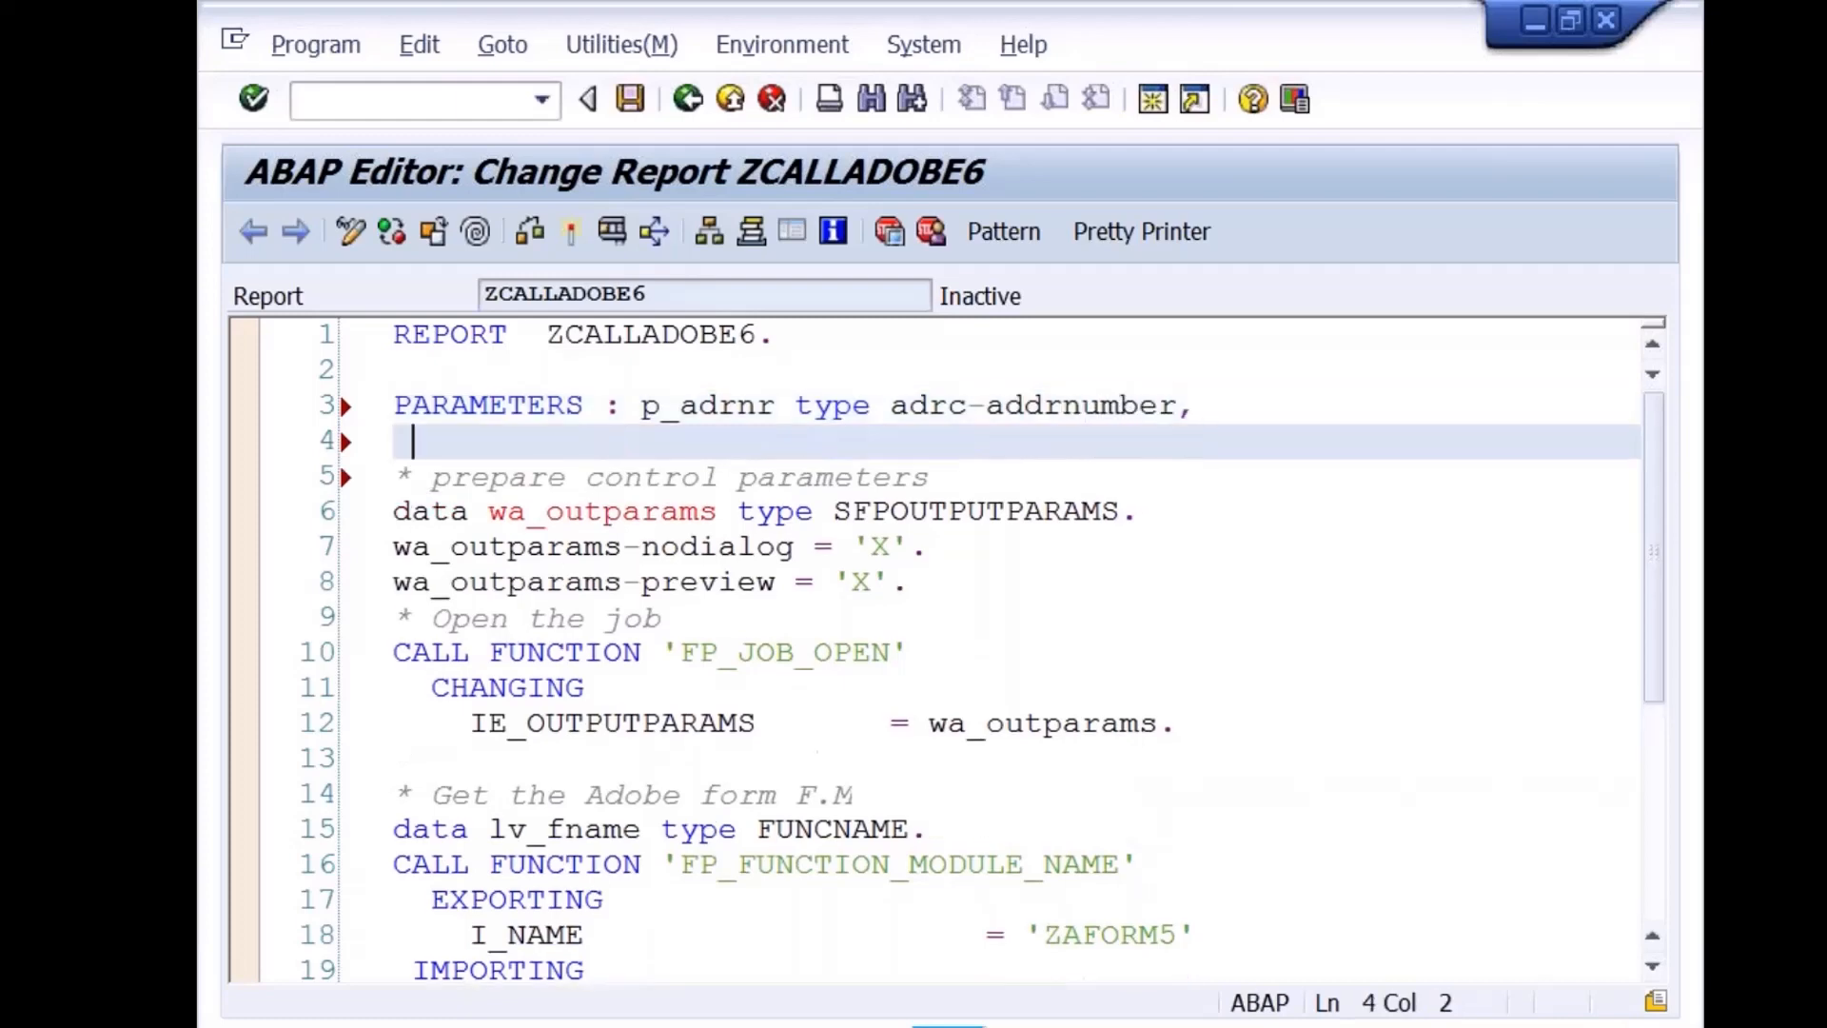
{"action": "type", "text": "_"}
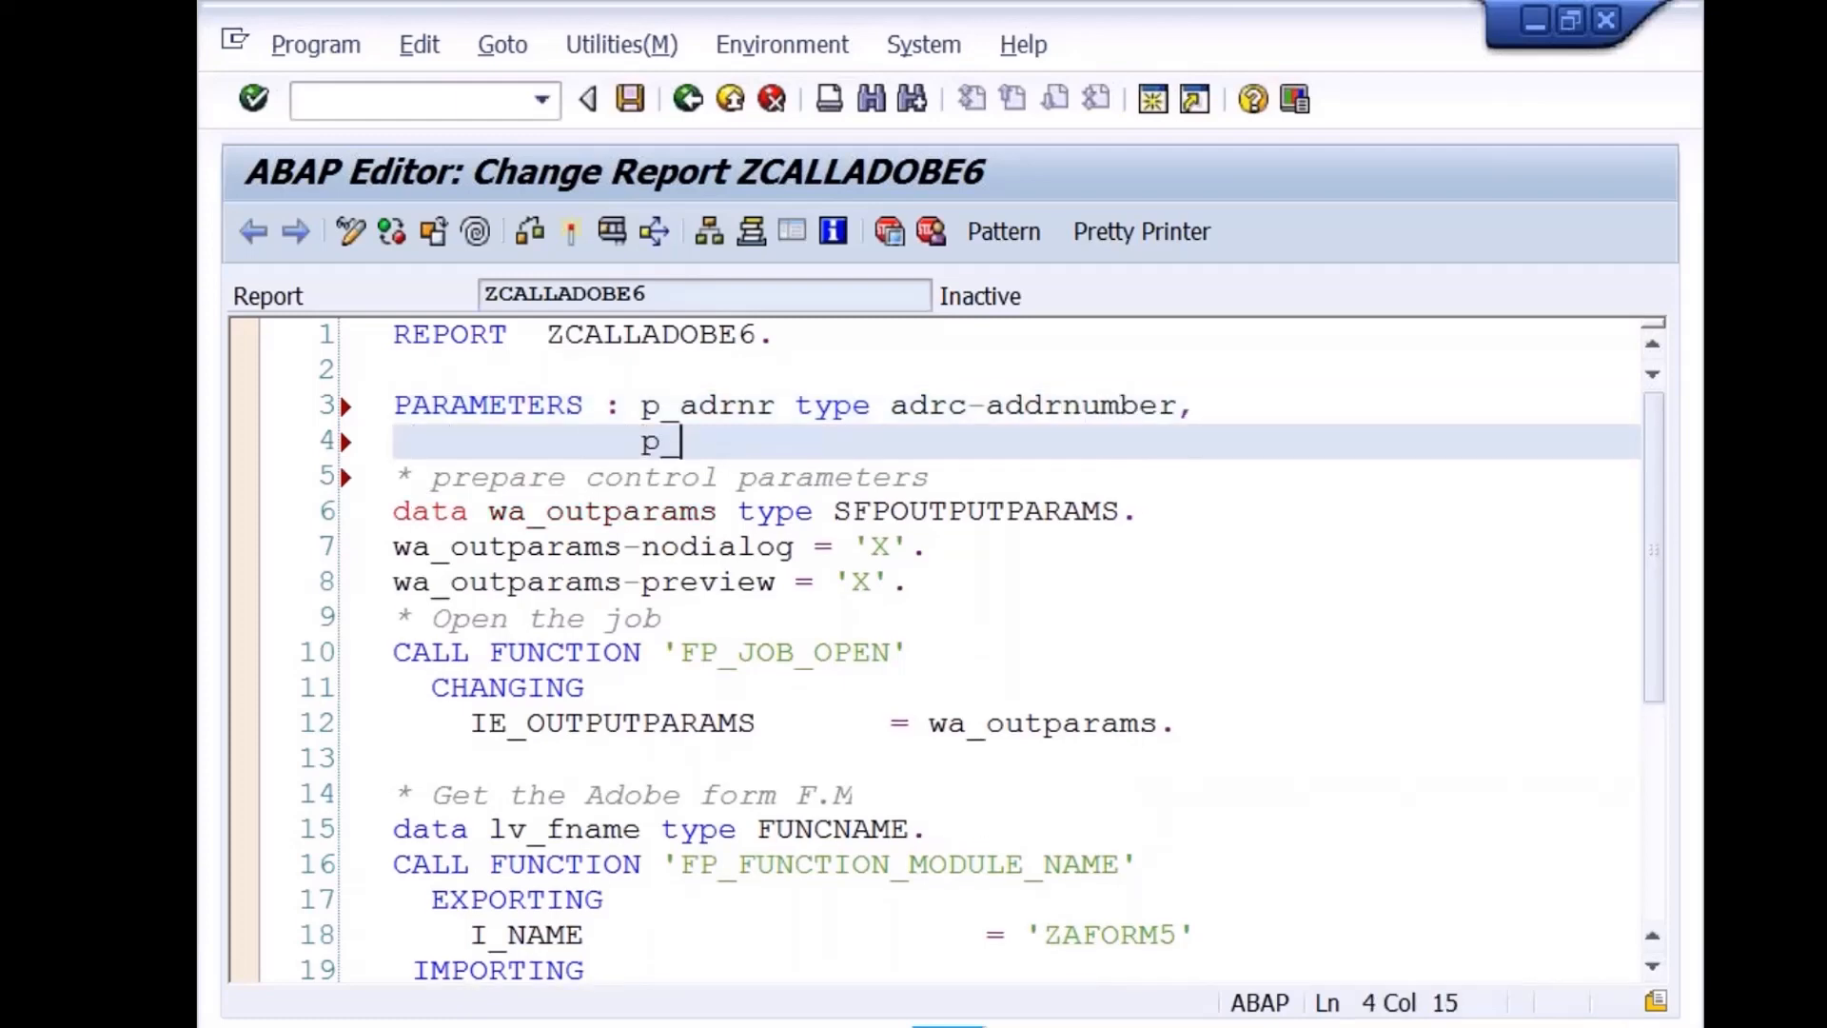
{"action": "type", "text": "logo type xstring,"}
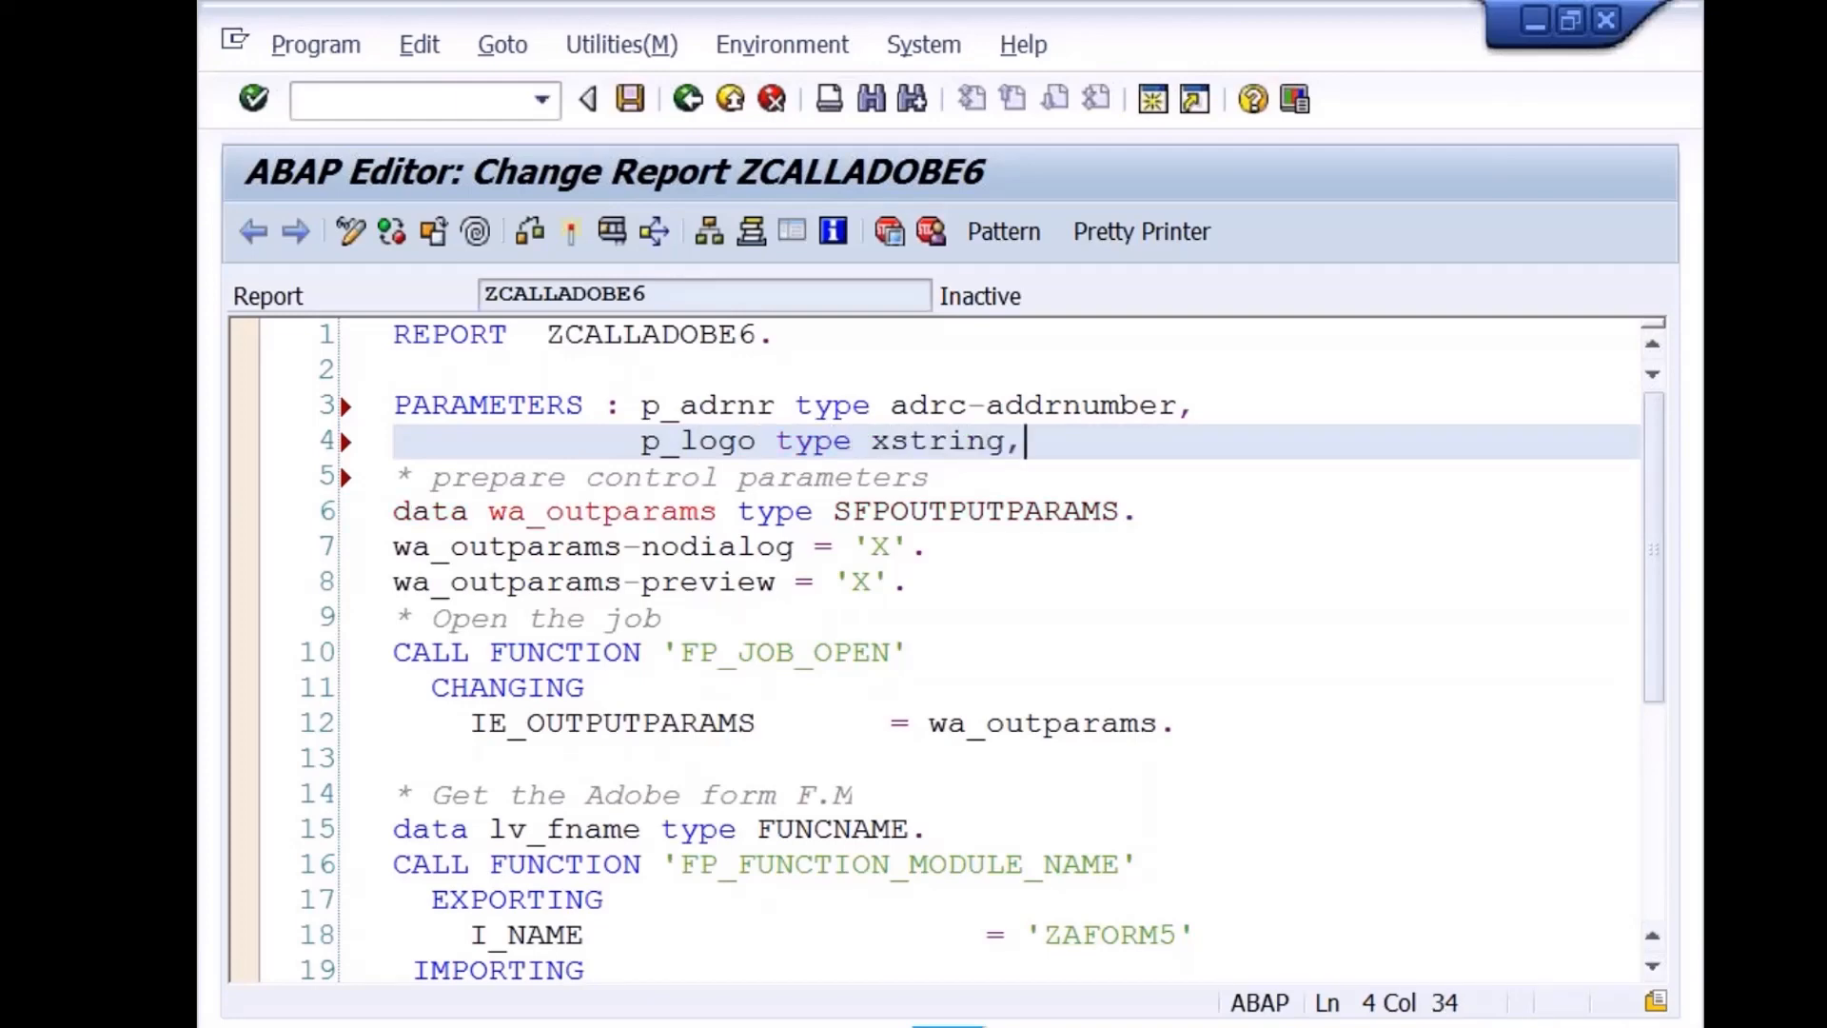
Complete the PARAMETERS statement with p_land1 of type t005-land1, followed by a blank line
{"action": "key", "text": "Return"}
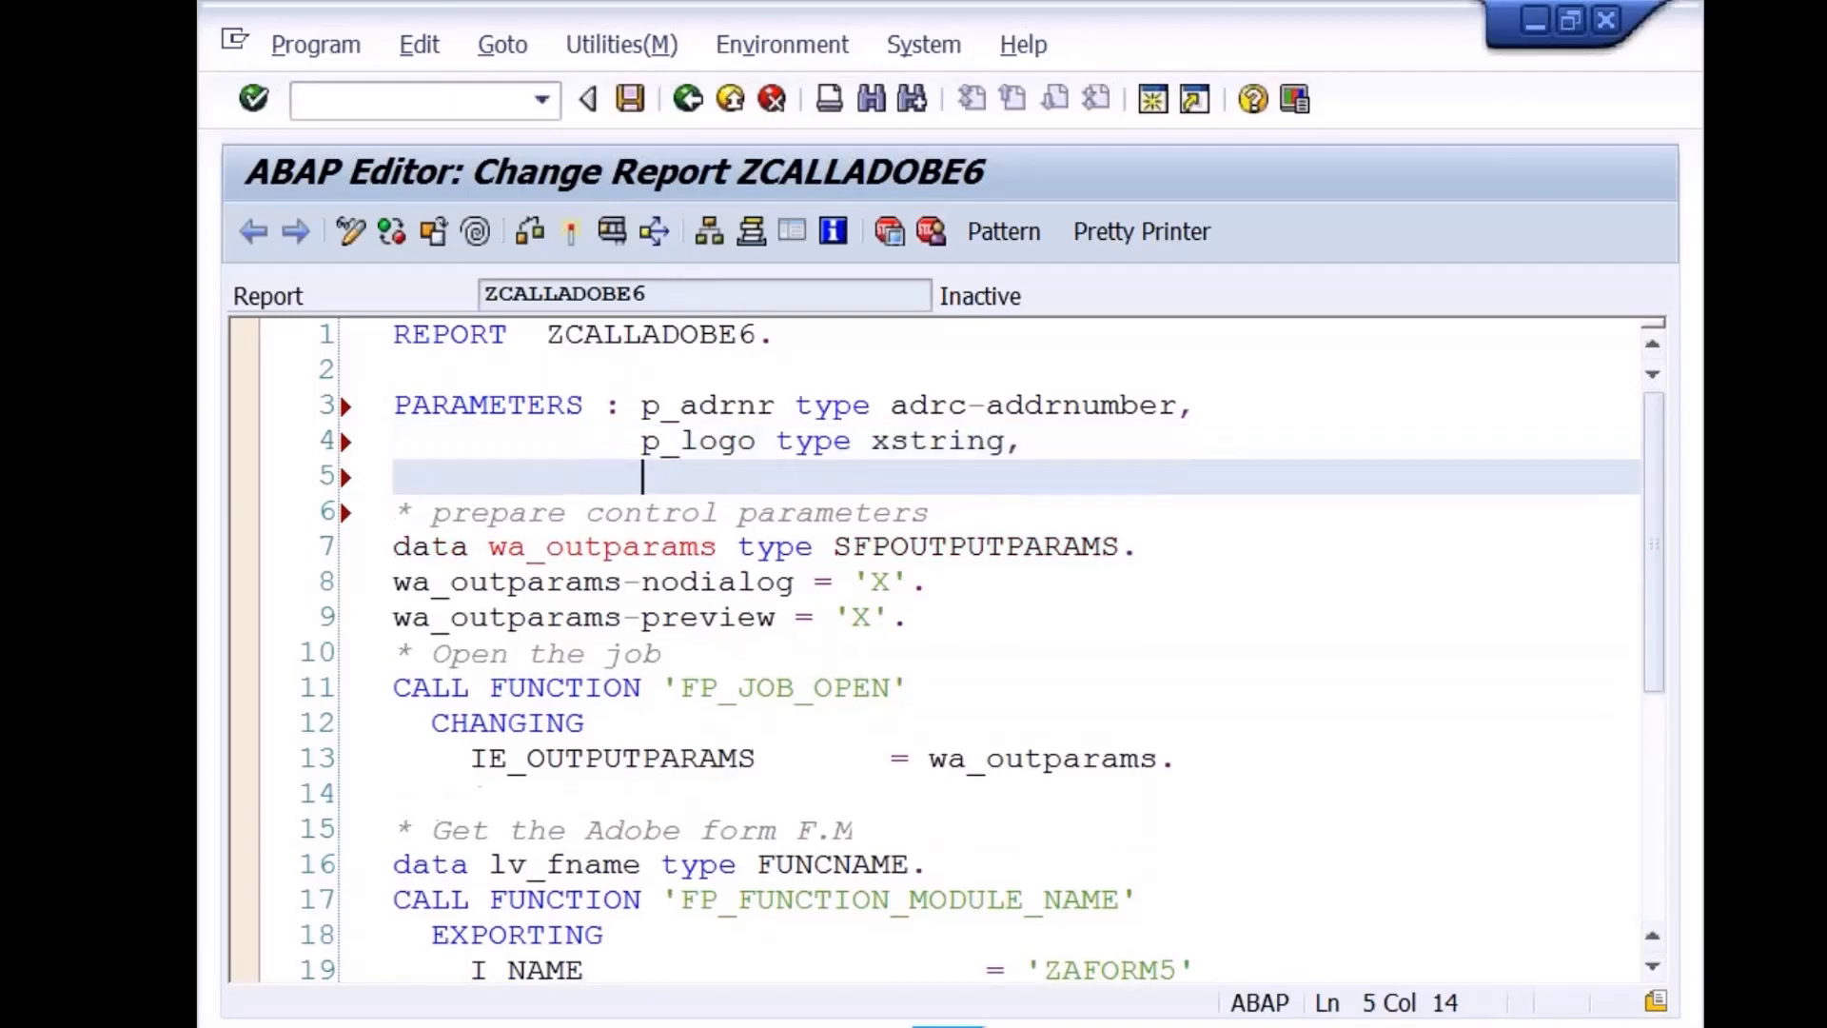
{"action": "type", "text": "p_lan"}
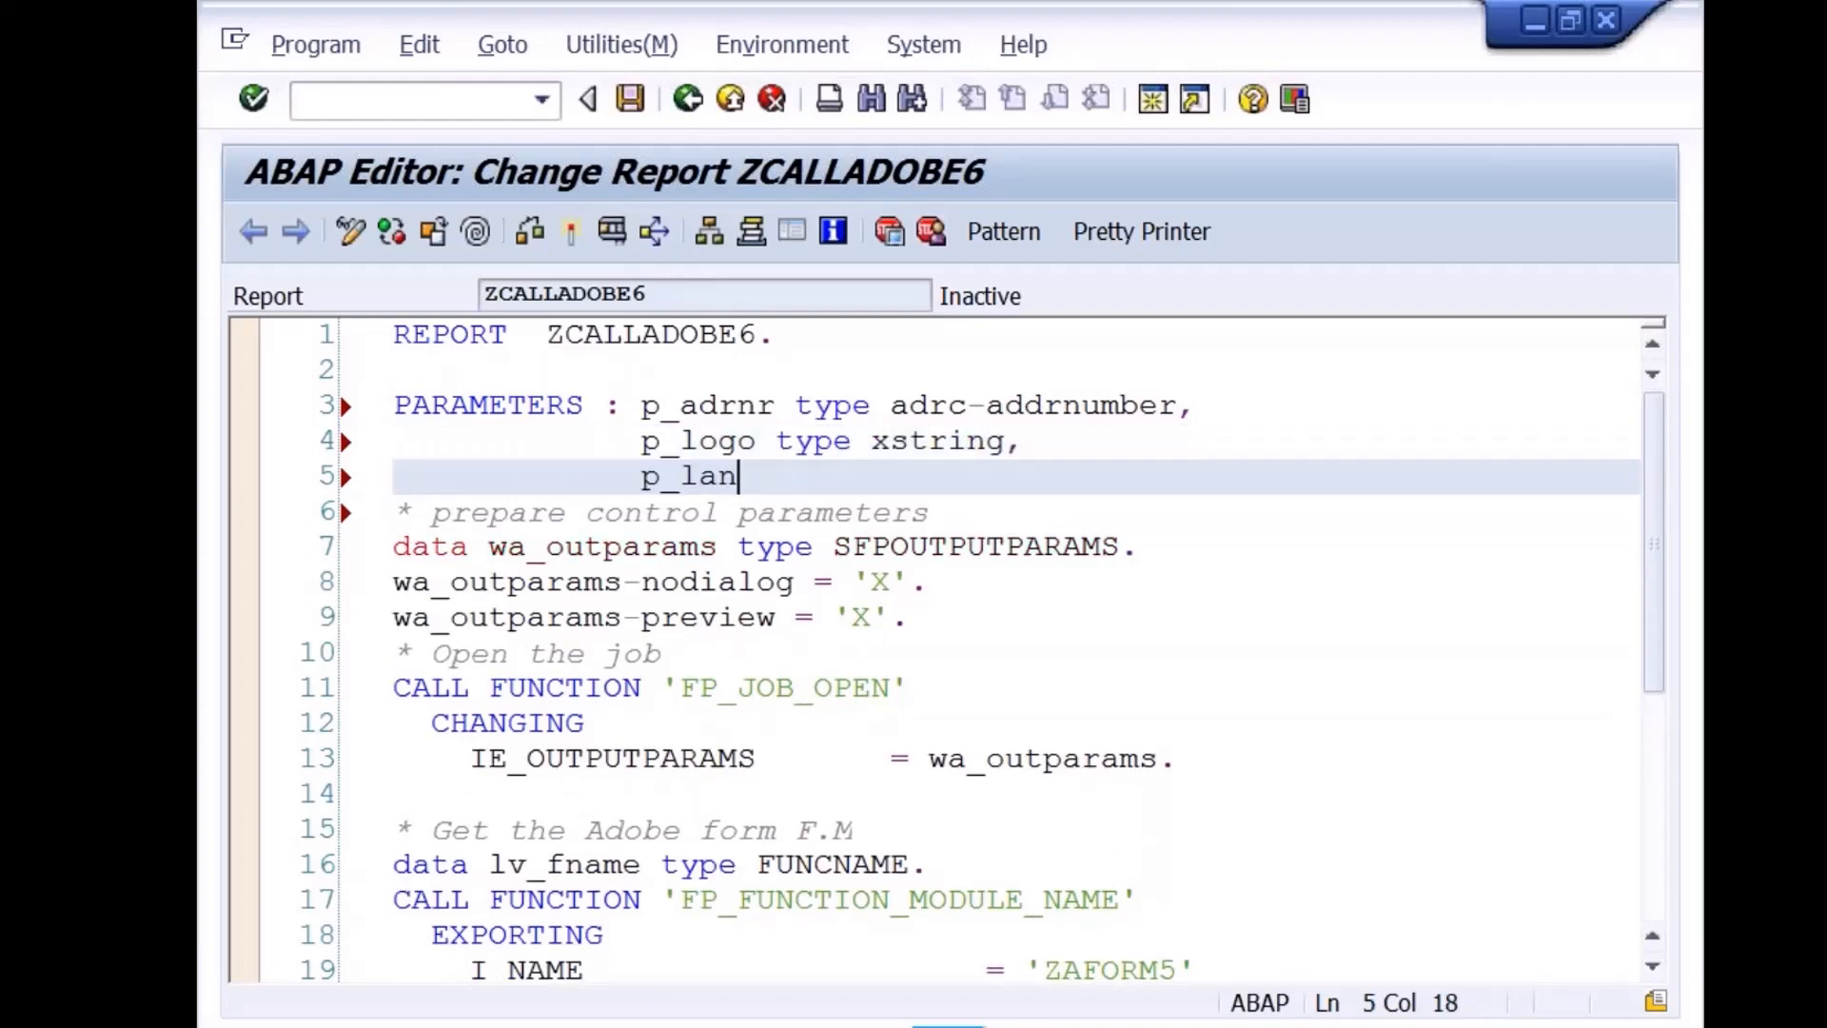
{"action": "type", "text": "d1 type kna"}
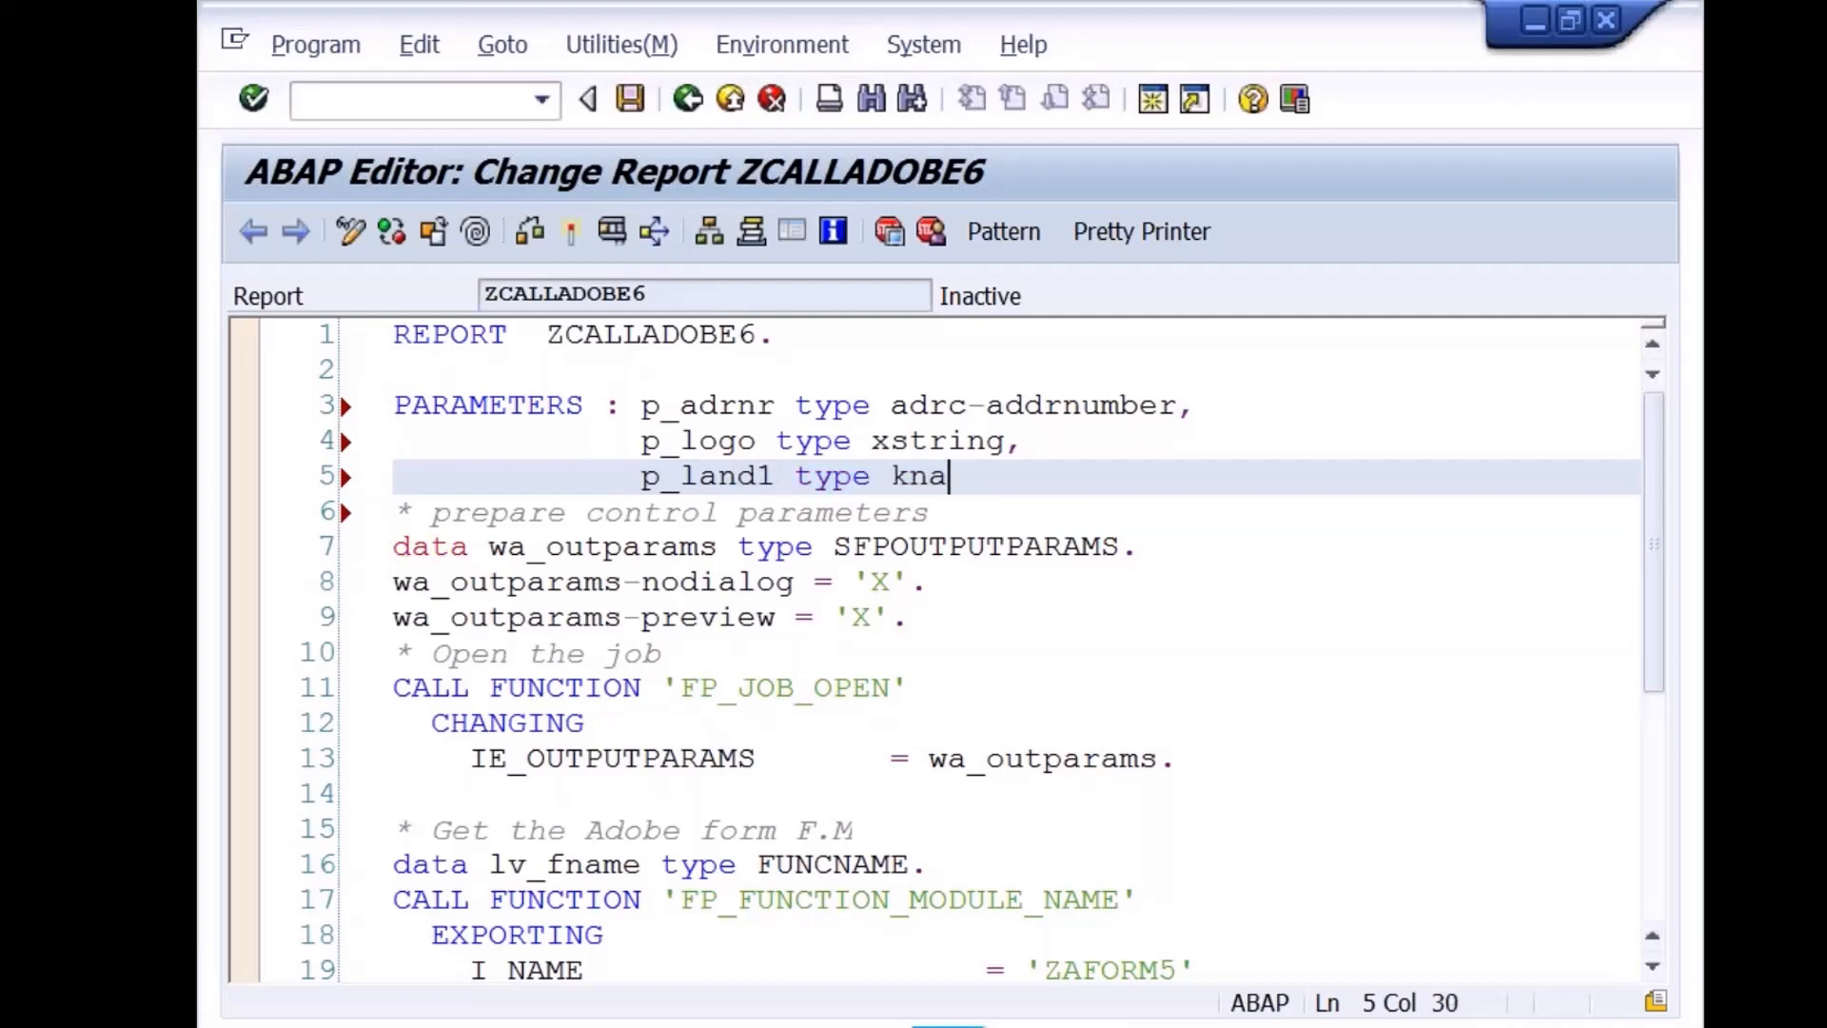
{"action": "type", "text": "1-land1."}
{"action": "key", "text": "BackSpace"}
{"action": "key", "text": "BackSpace"}
{"action": "key", "text": "BackSpace"}
{"action": "key", "text": "BackSpace"}
{"action": "key", "text": "BackSpace"}
{"action": "key", "text": "BackSpace"}
{"action": "key", "text": "BackSpace"}
{"action": "key", "text": "BackSpace"}
{"action": "key", "text": "BackSpace"}
{"action": "key", "text": "BackSpace"}
{"action": "type", "text": "t005-land1"}
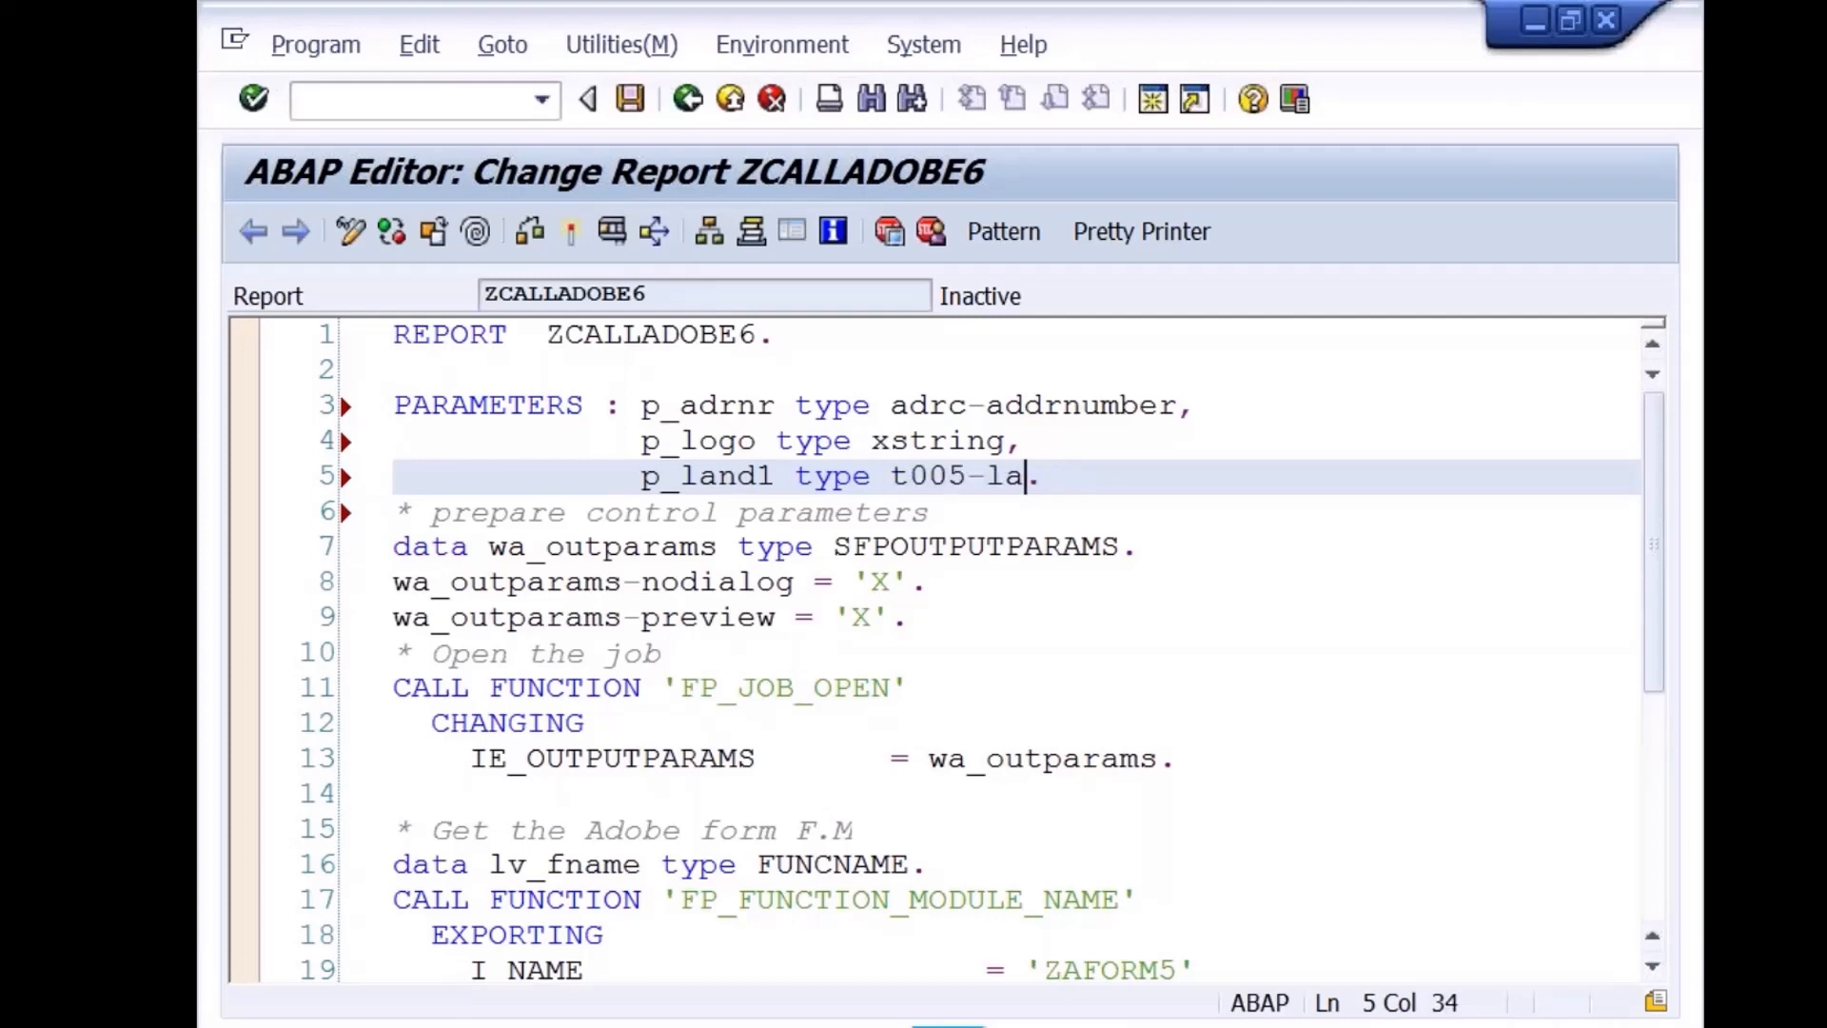
{"action": "key", "text": "Return"}
Set the form name passed as I_NAME to FP_FUNCTION_MODULE_NAME to 'ZAFORM6'
{"action": "key", "text": "Down"}
{"action": "key", "text": "Down"}
{"action": "key", "text": "Down"}
{"action": "key", "text": "Down"}
{"action": "key", "text": "Down"}
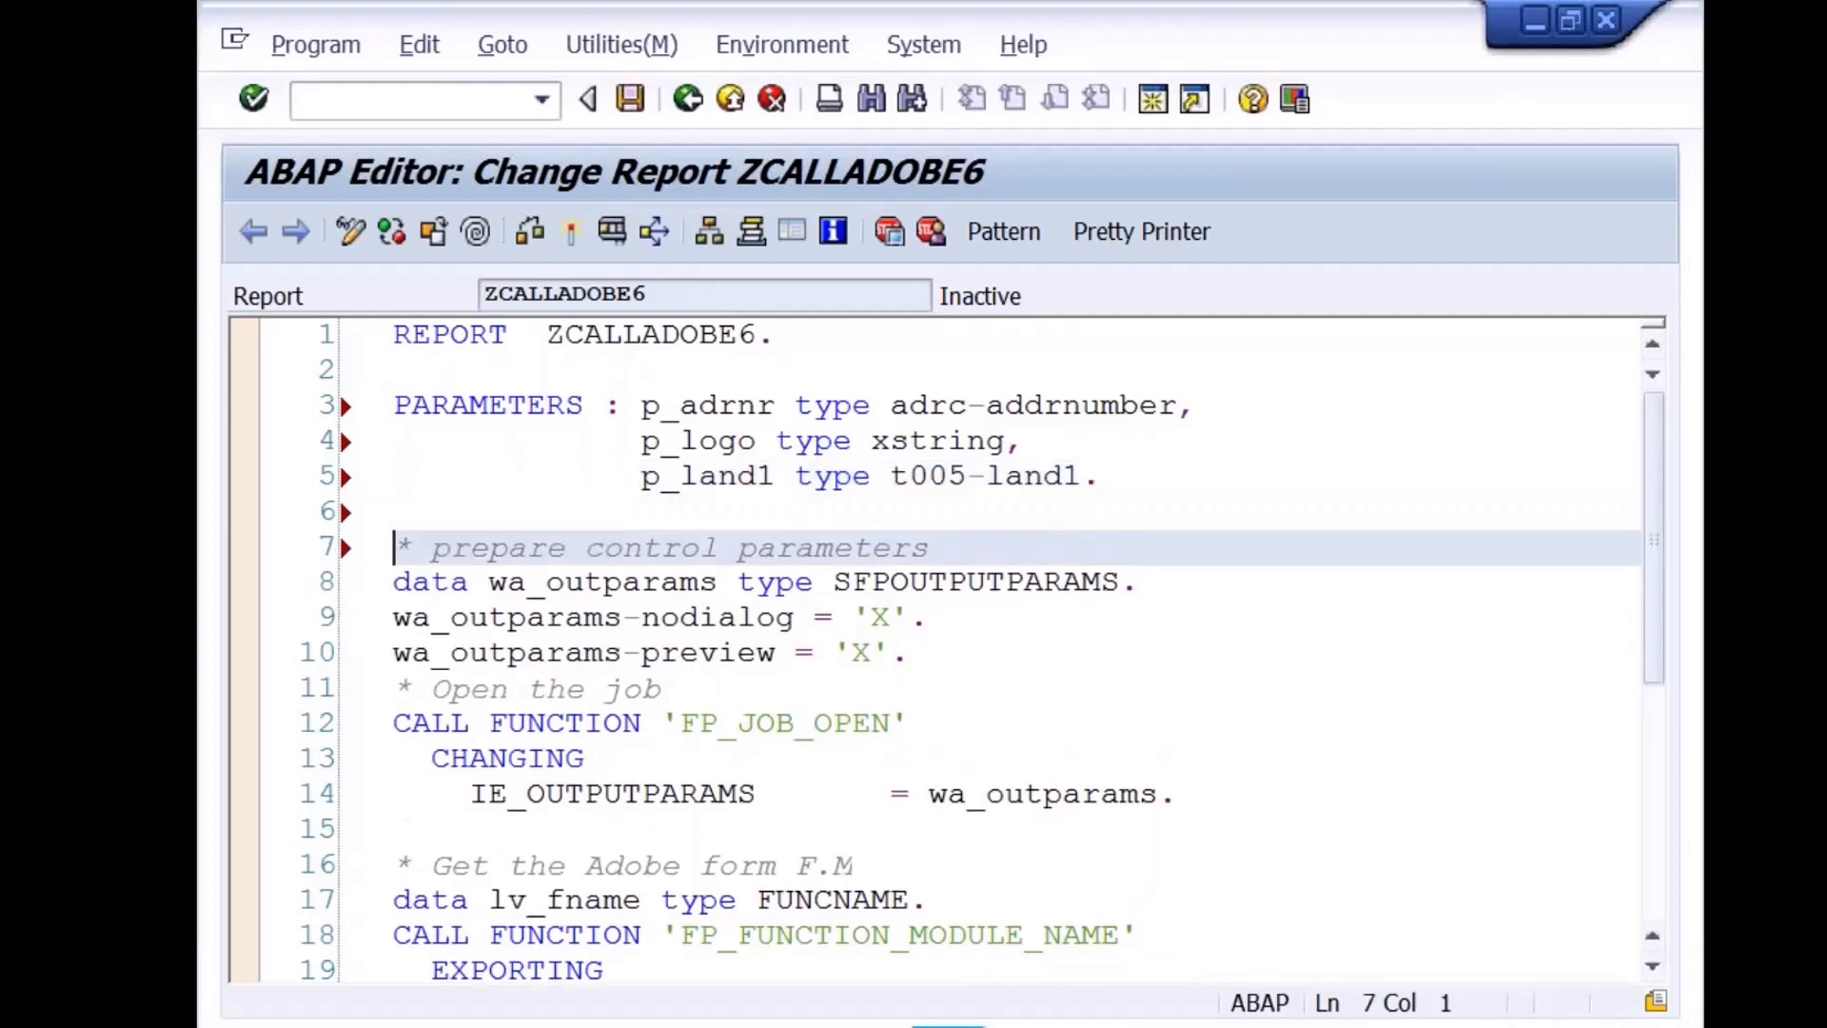
{"action": "key", "text": "Down"}
{"action": "key", "text": "Down"}
{"action": "key", "text": "Down"}
{"action": "key", "text": "Down"}
{"action": "key", "text": "Down"}
{"action": "key", "text": "Down"}
{"action": "key", "text": "Down"}
{"action": "key", "text": "Down"}
{"action": "key", "text": "Down"}
{"action": "key", "text": "Down"}
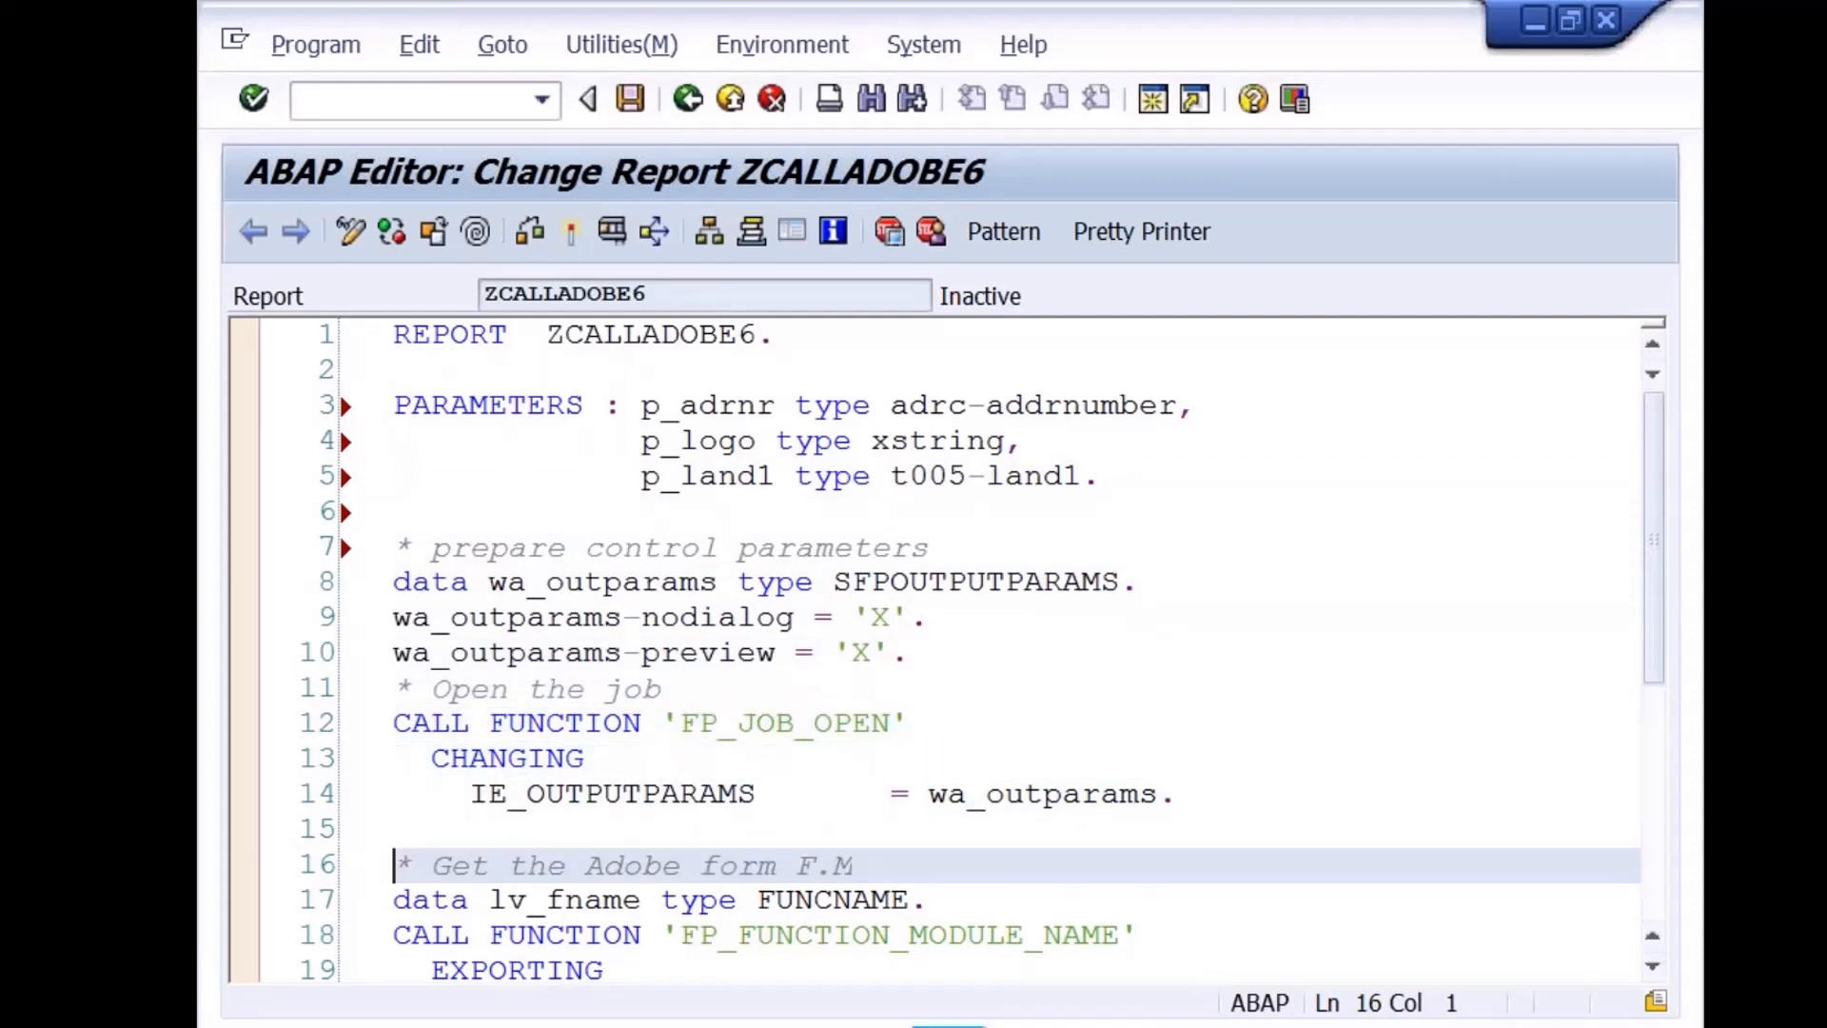
{"action": "key", "text": "Up"}
{"action": "key", "text": "End"}
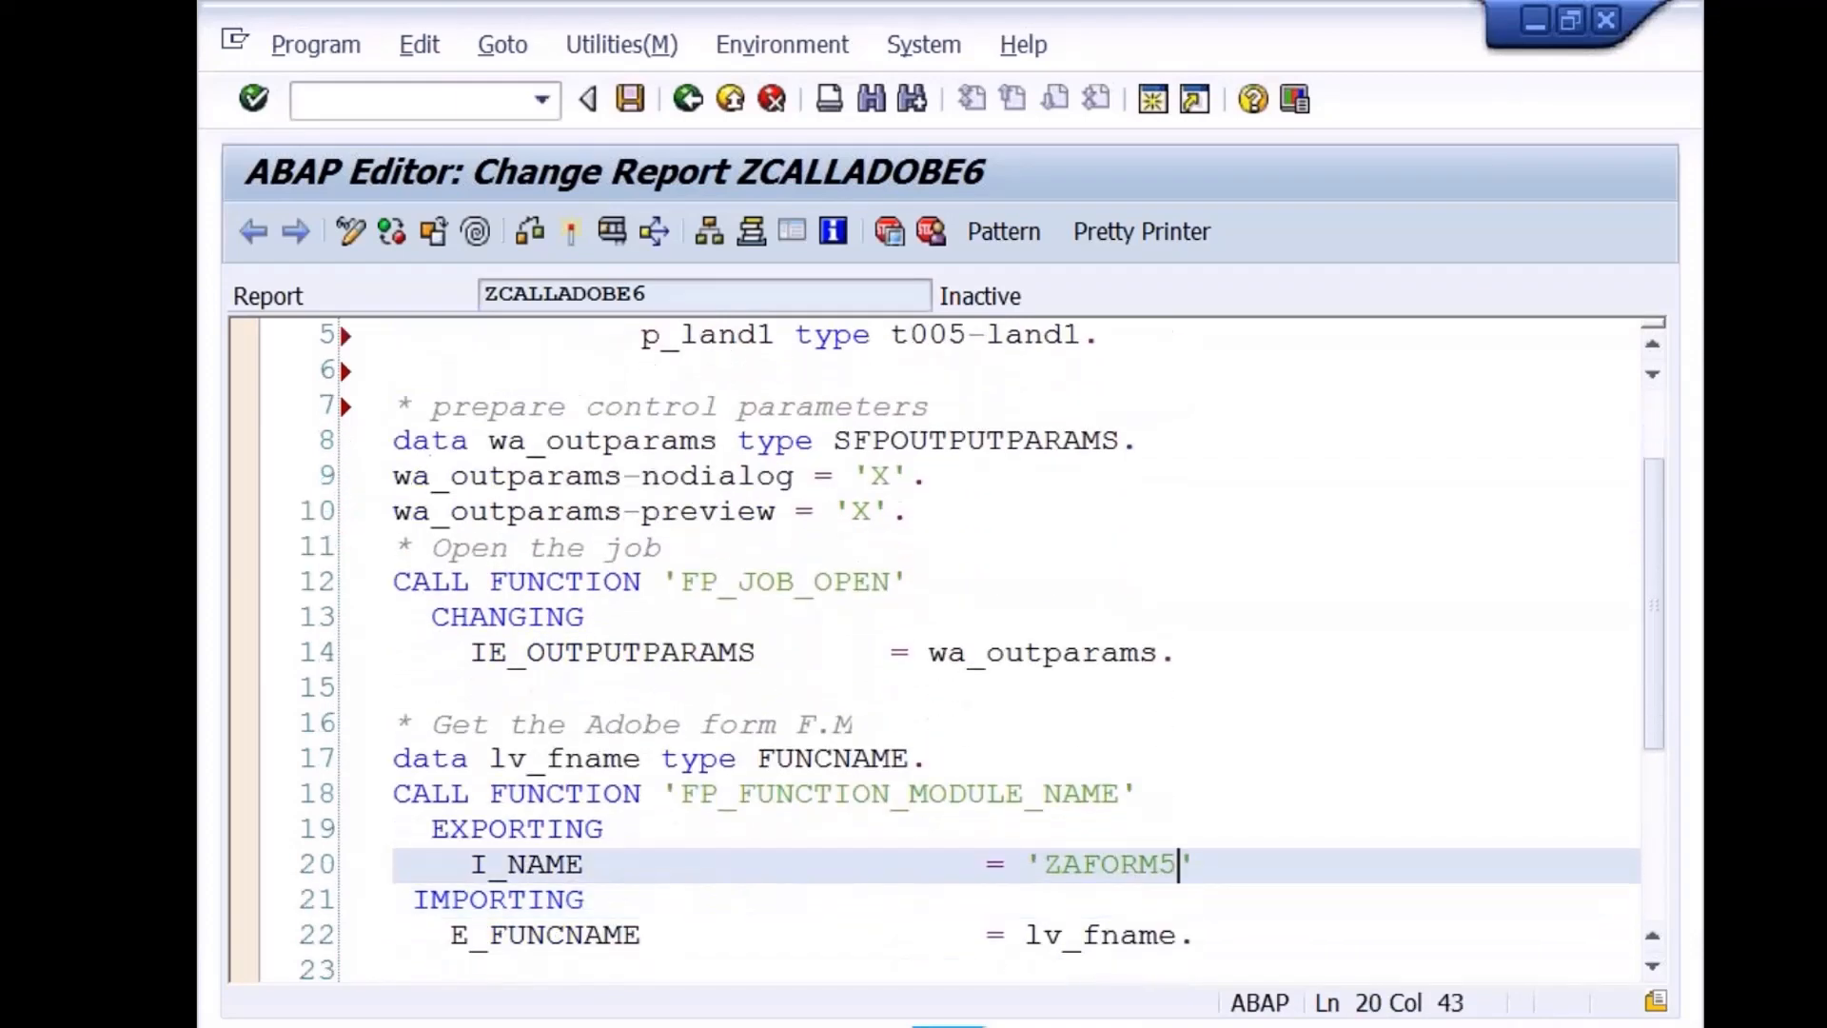
{"action": "key", "text": "Left"}
{"action": "key", "text": "Left"}
{"action": "key", "text": "Delete"}
{"action": "type", "text": "6"}
Replace the exporting parameter of the dynamic lv_fname function call with i_adrnr = p_adrnr
{"action": "key", "text": "Down"}
{"action": "key", "text": "Down"}
{"action": "key", "text": "Down"}
{"action": "key", "text": "Down"}
{"action": "key", "text": "Down"}
{"action": "key", "text": "End"}
{"action": "key", "text": "Down"}
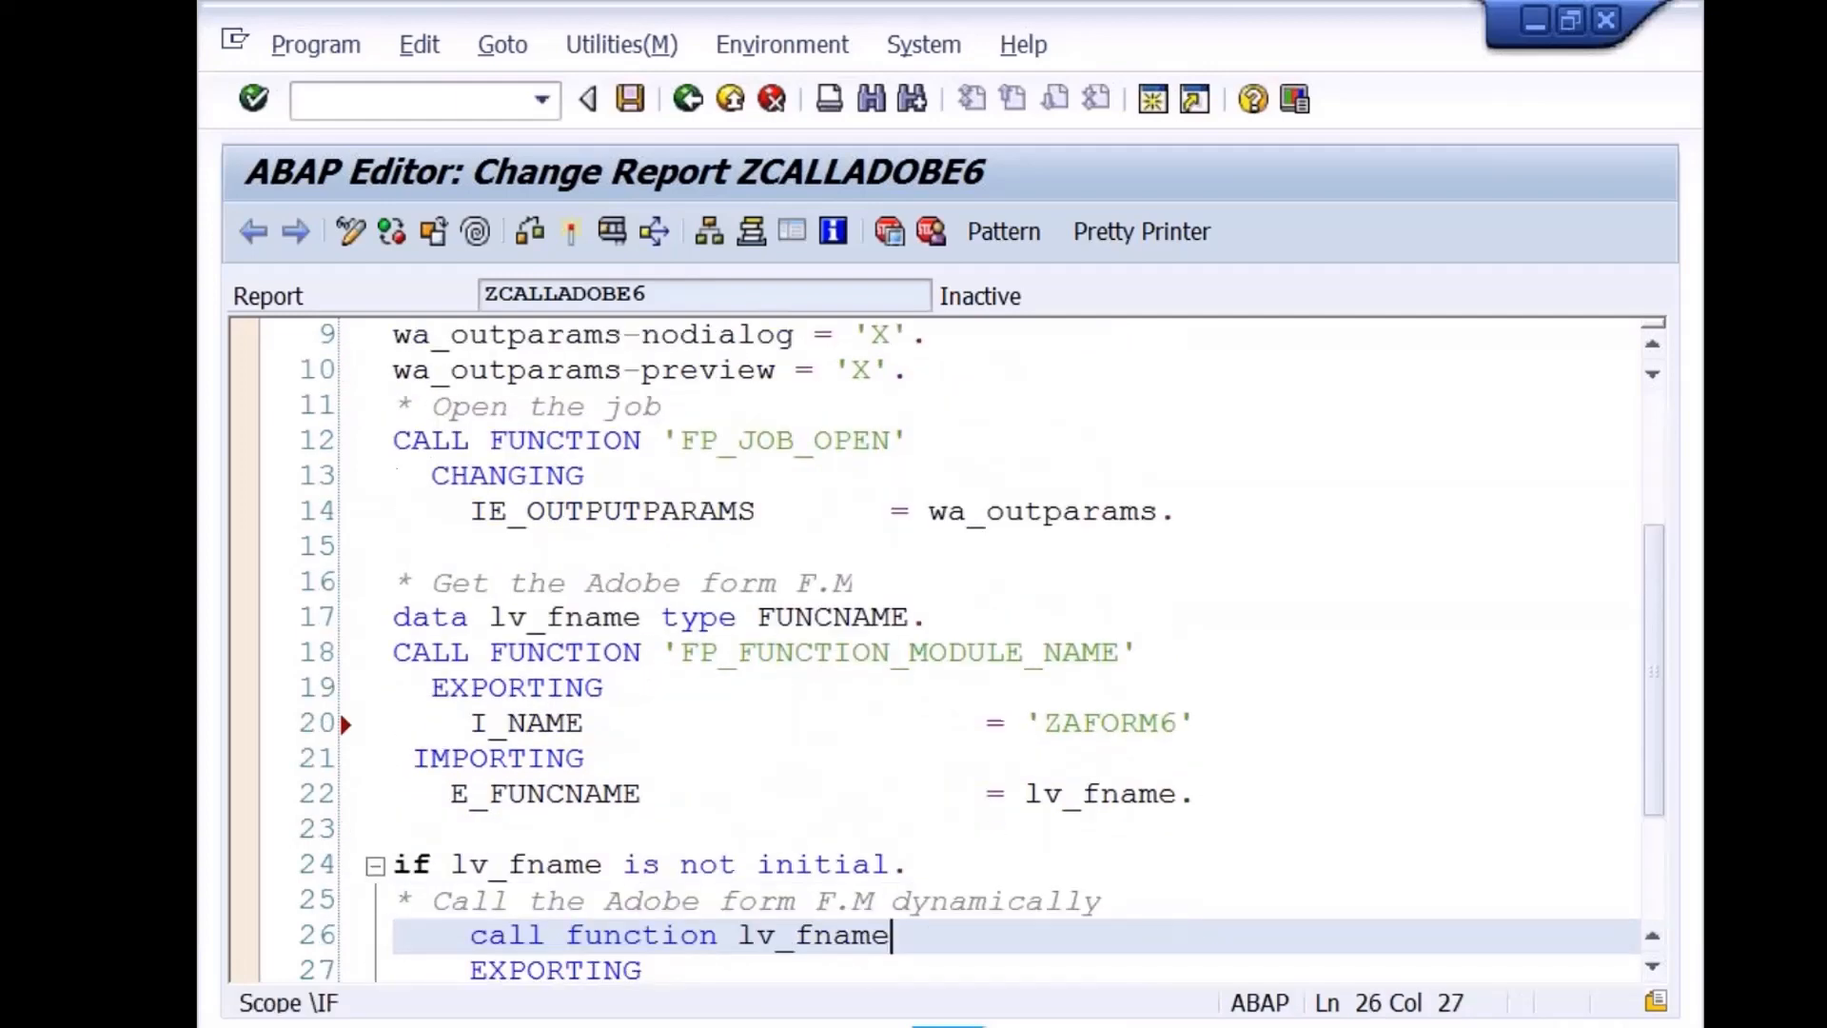
{"action": "key", "text": "Down"}
{"action": "key", "text": "Down"}
{"action": "key", "text": "Home"}
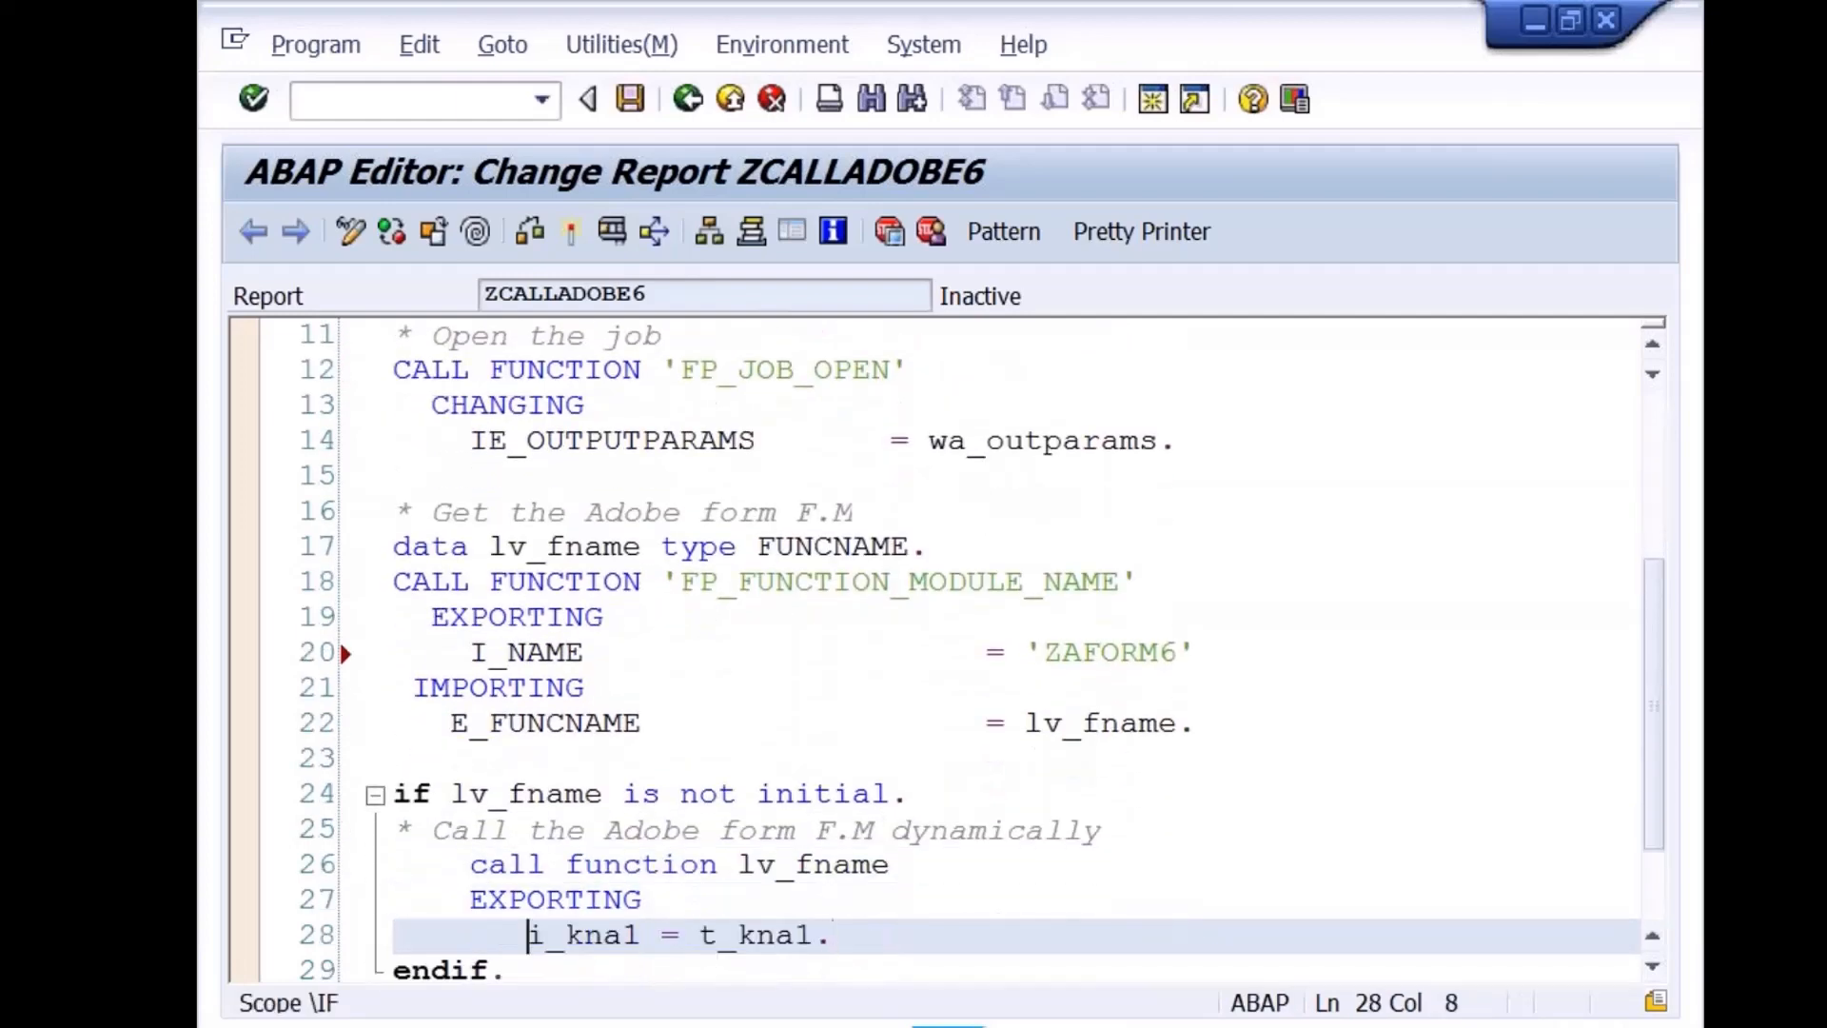
{"action": "key", "text": "shift+End"}
{"action": "key", "text": "Delete"}
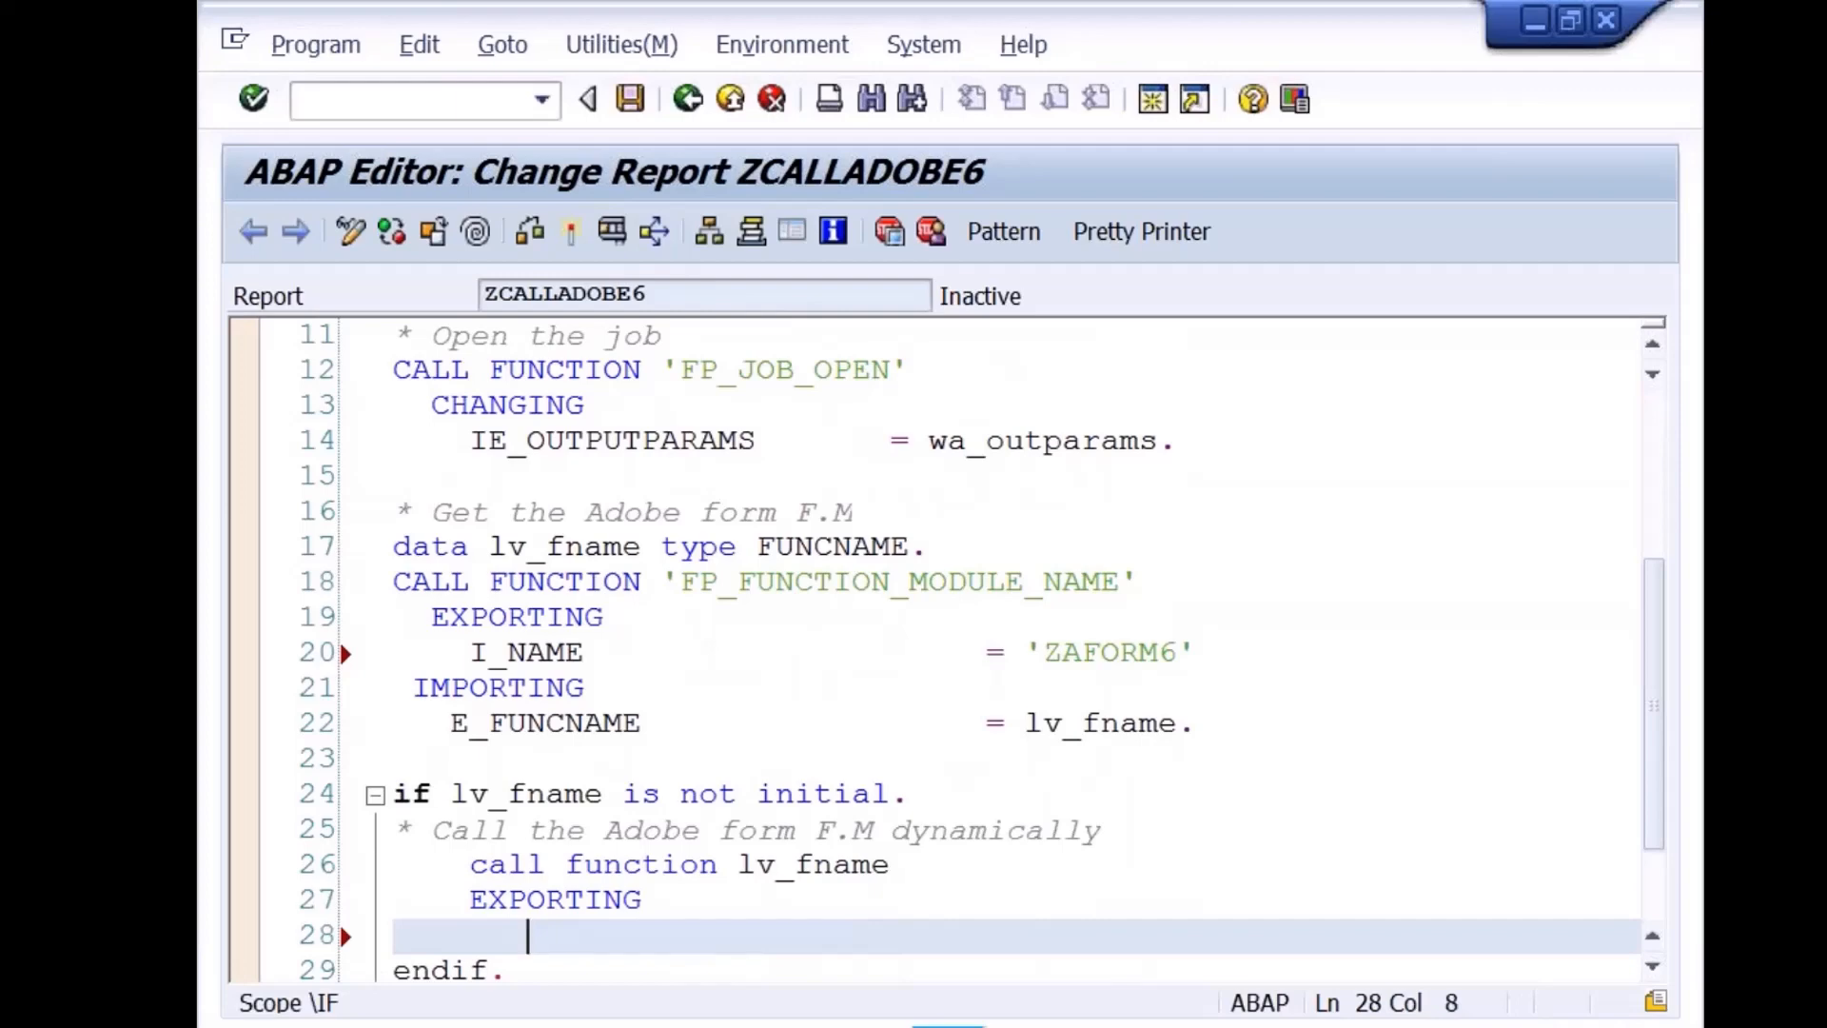
{"action": "type", "text": "i_"}
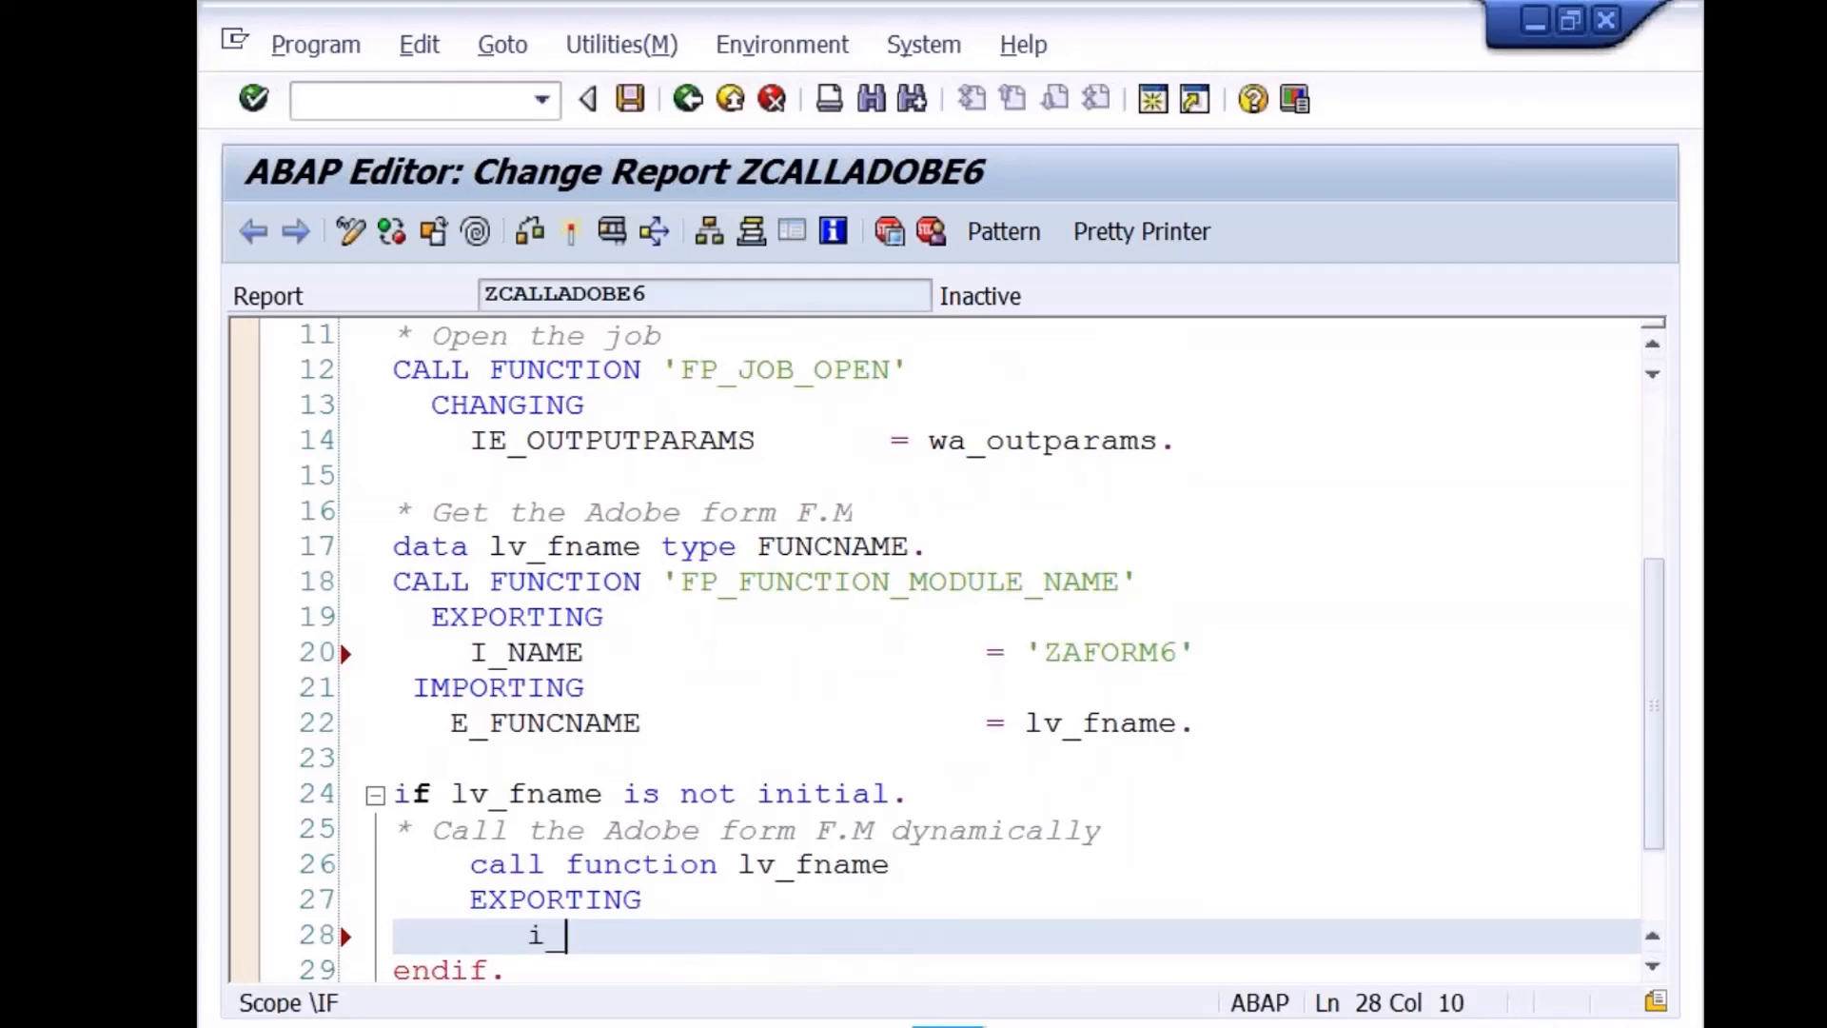
{"action": "type", "text": "adrnr = p"}
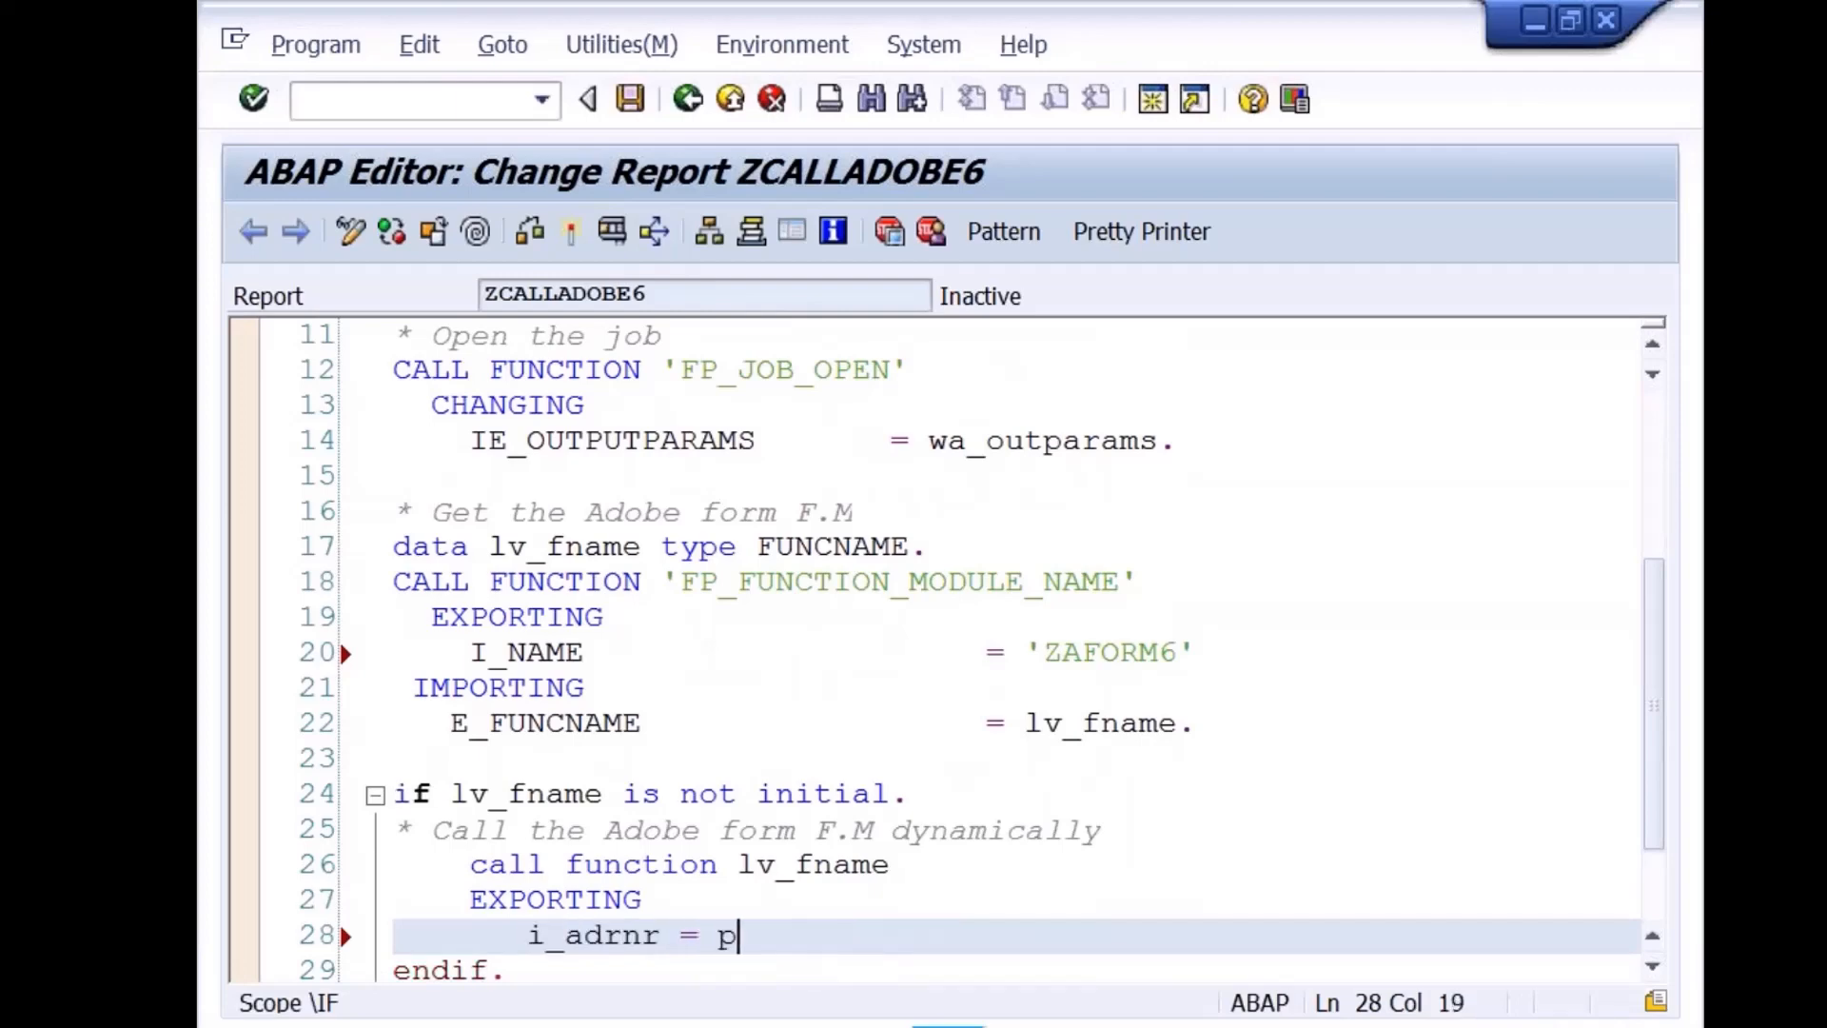
{"action": "type", "text": "_adrnr."}
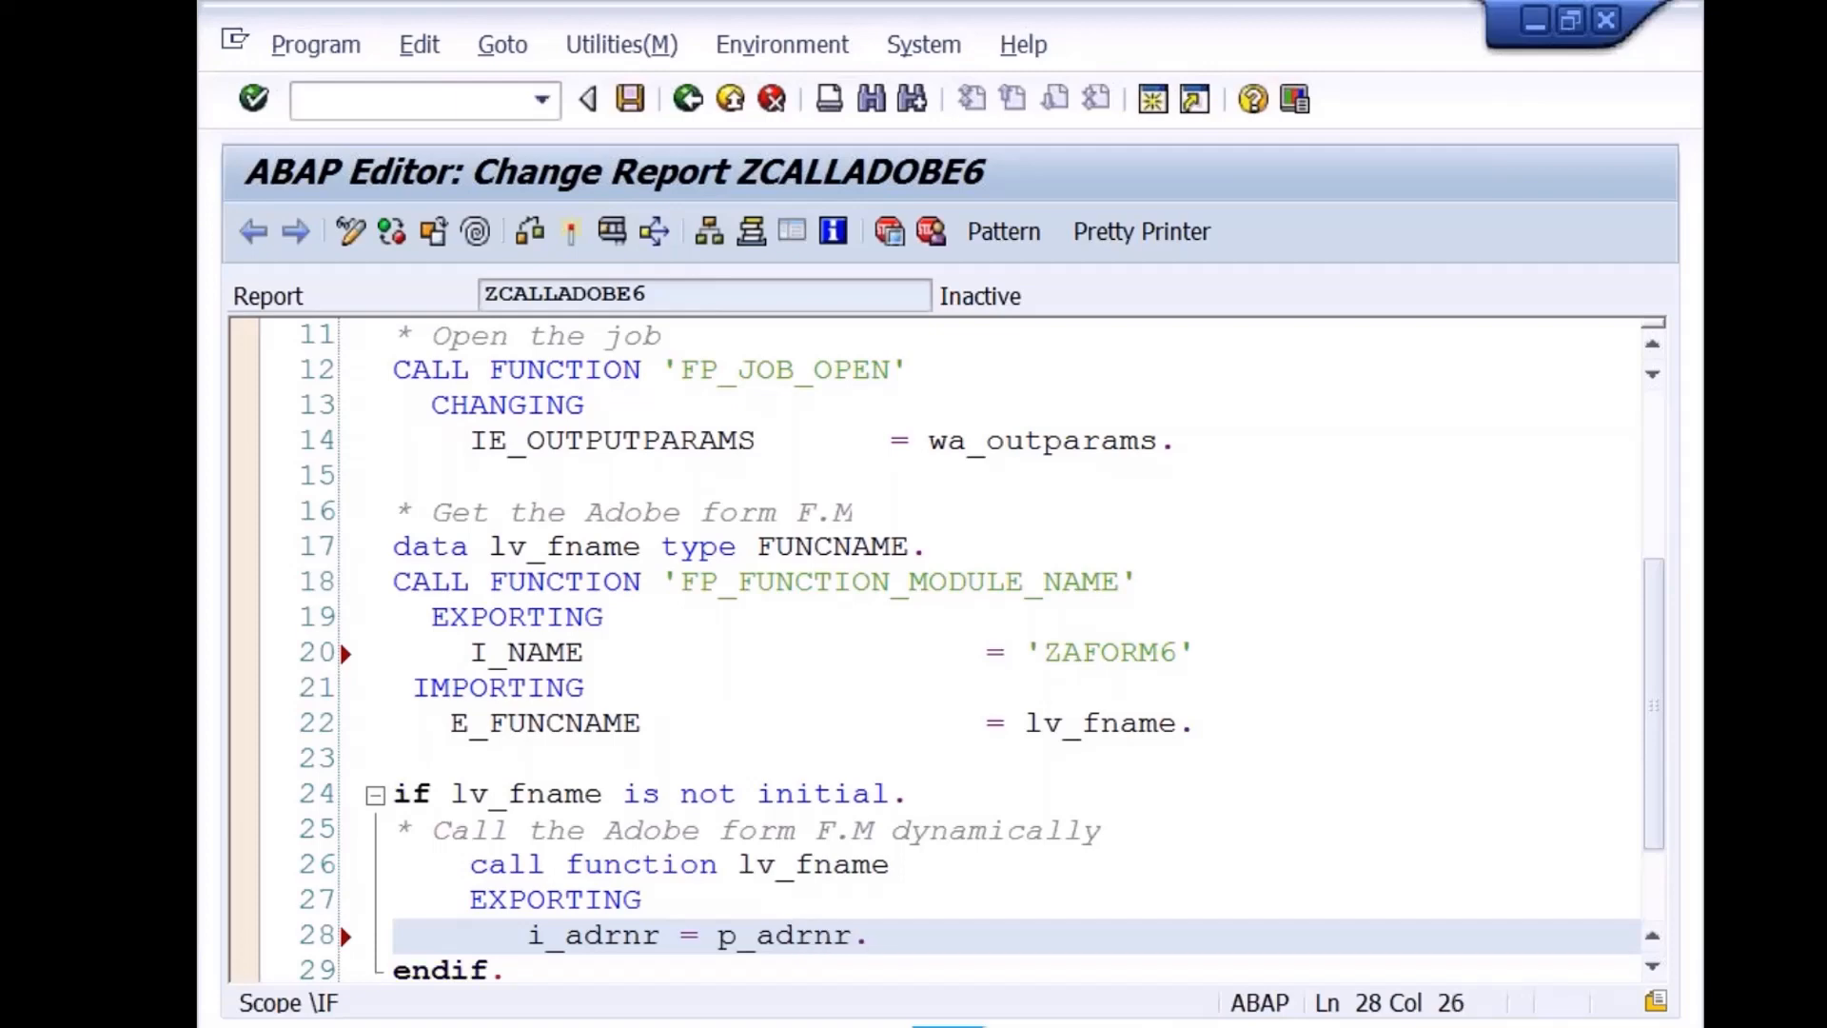
Save the report, check its syntax, and close the error list after reviewing it
{"action": "key", "text": "Down"}
{"action": "key", "text": "Down"}
{"action": "key", "text": "Down"}
{"action": "key", "text": "Down"}
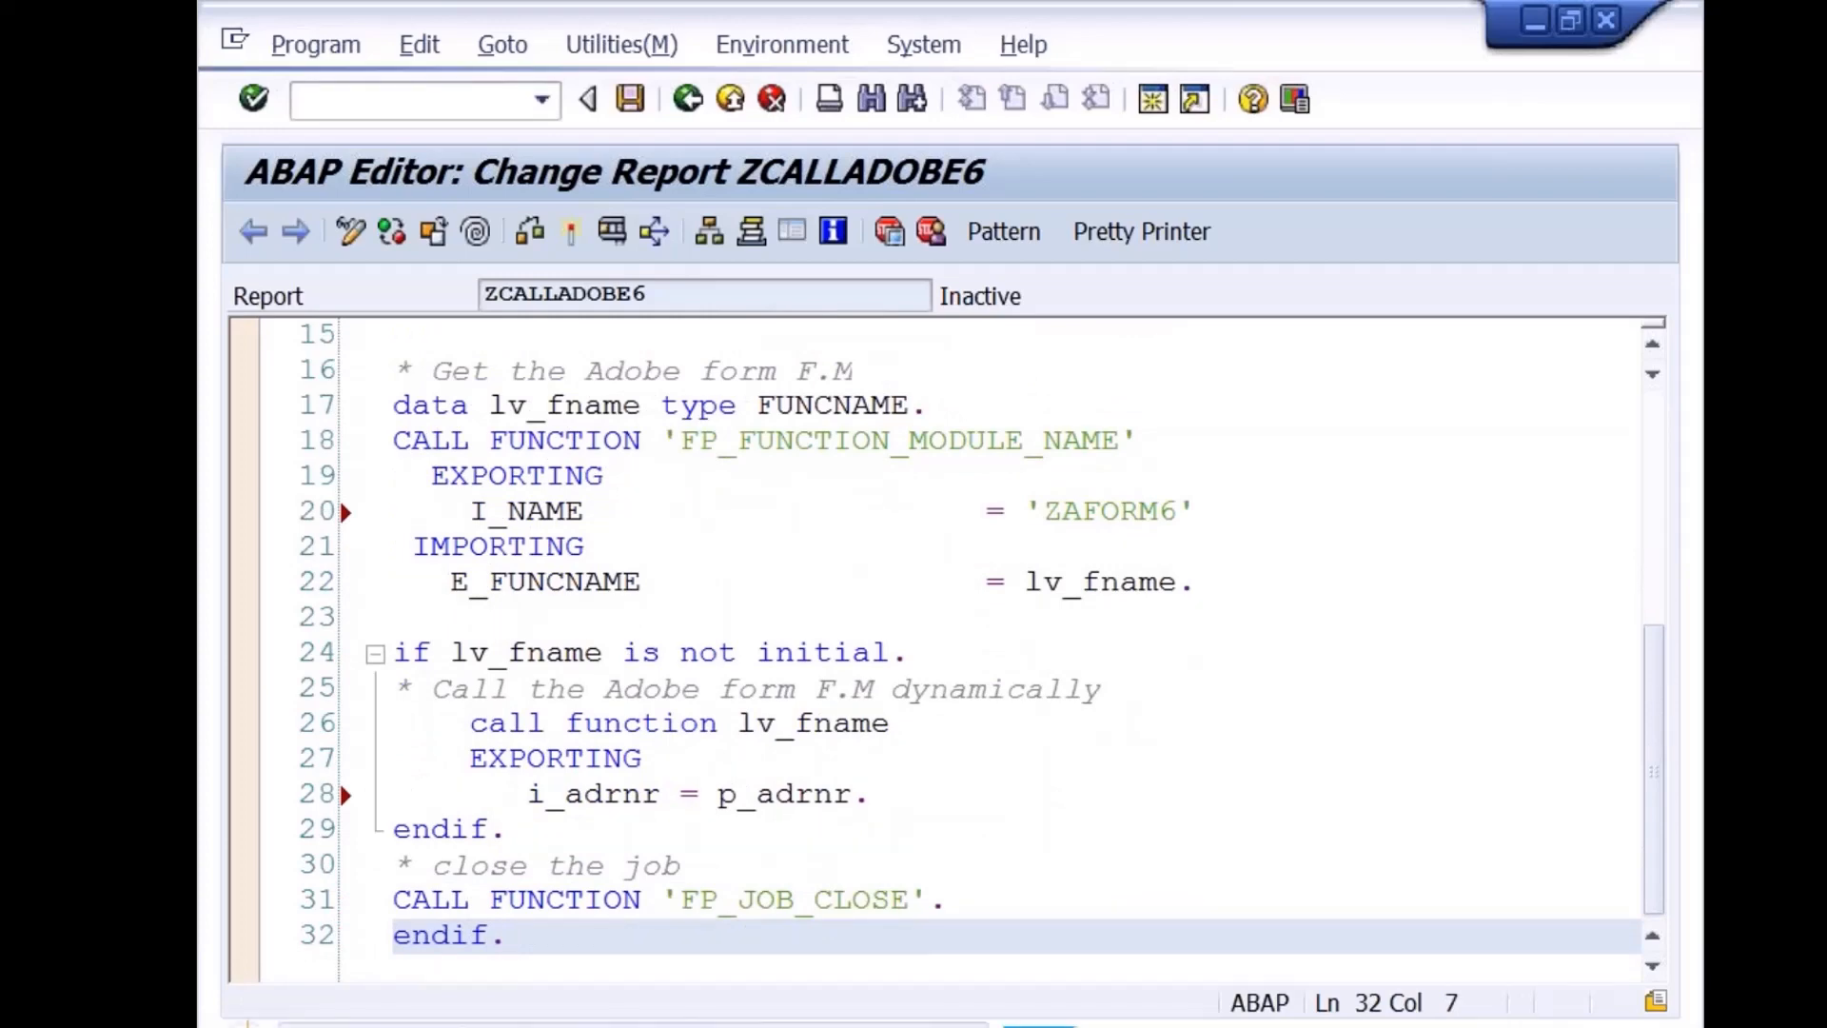
{"action": "key", "text": "ctrl+s"}
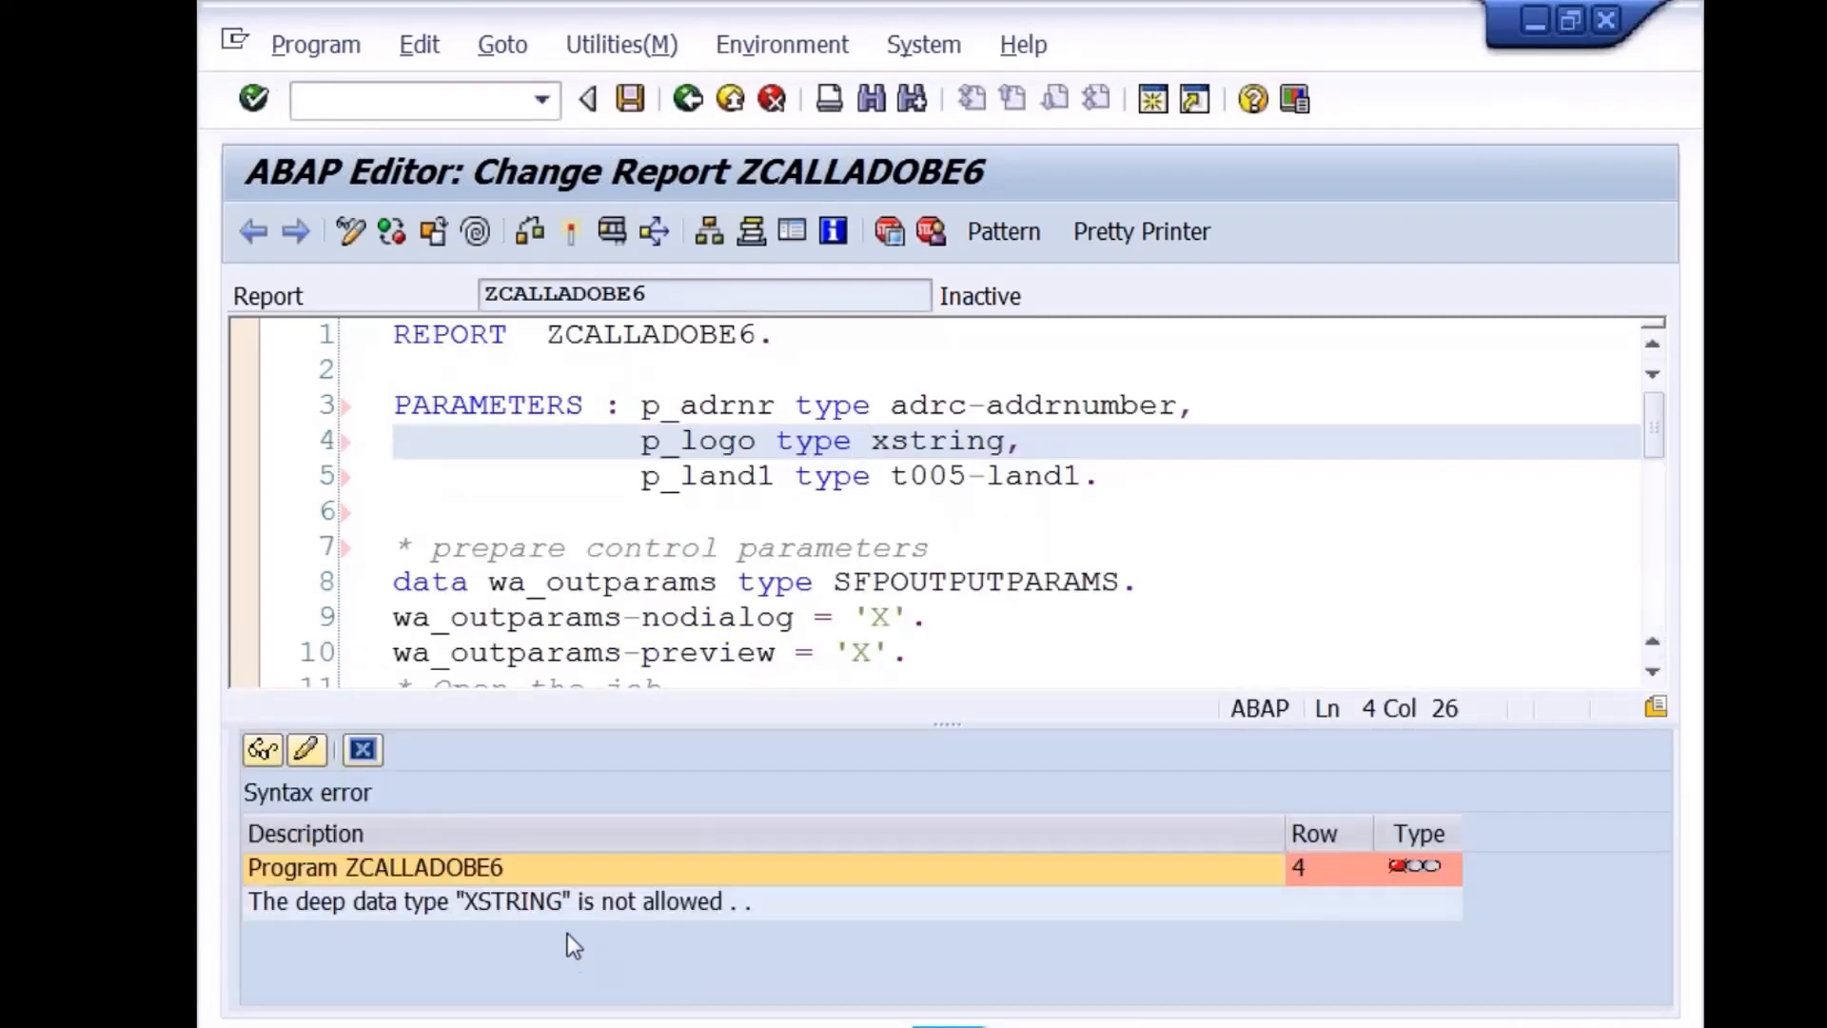
{"action": "left_click", "coordinate": [548, 906]}
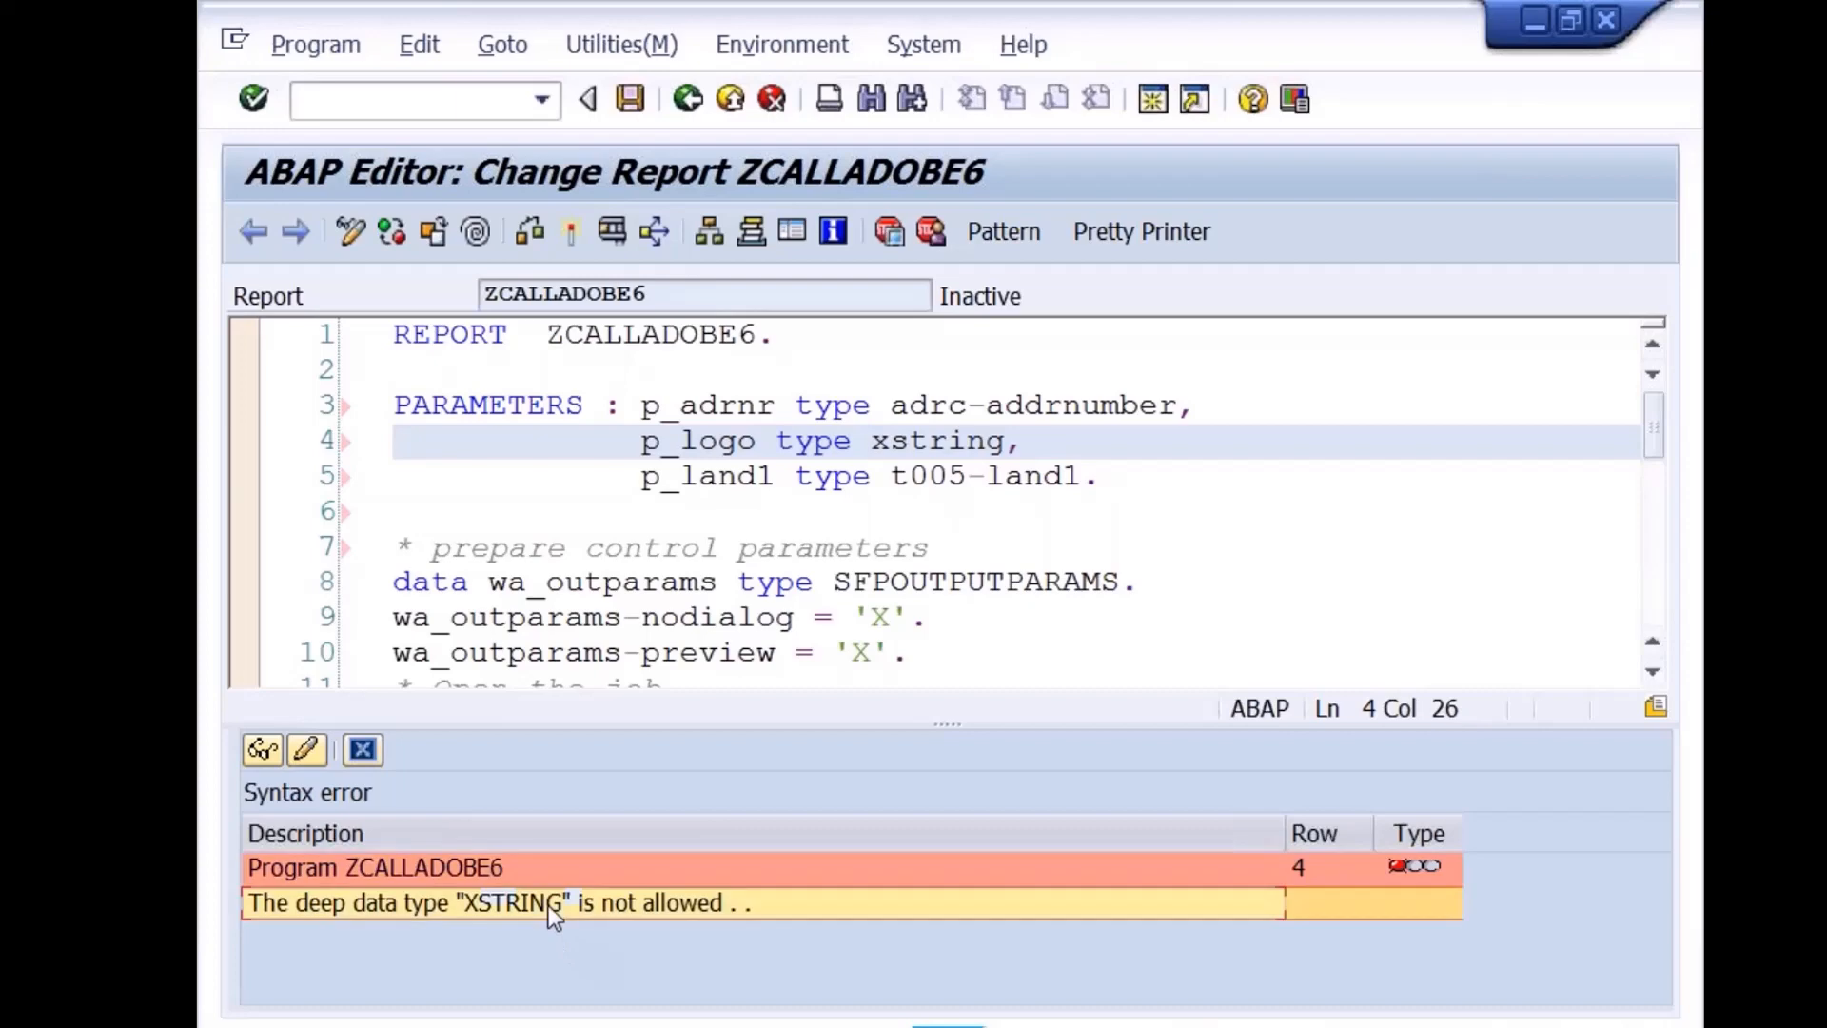
{"action": "left_click", "coordinate": [366, 752]}
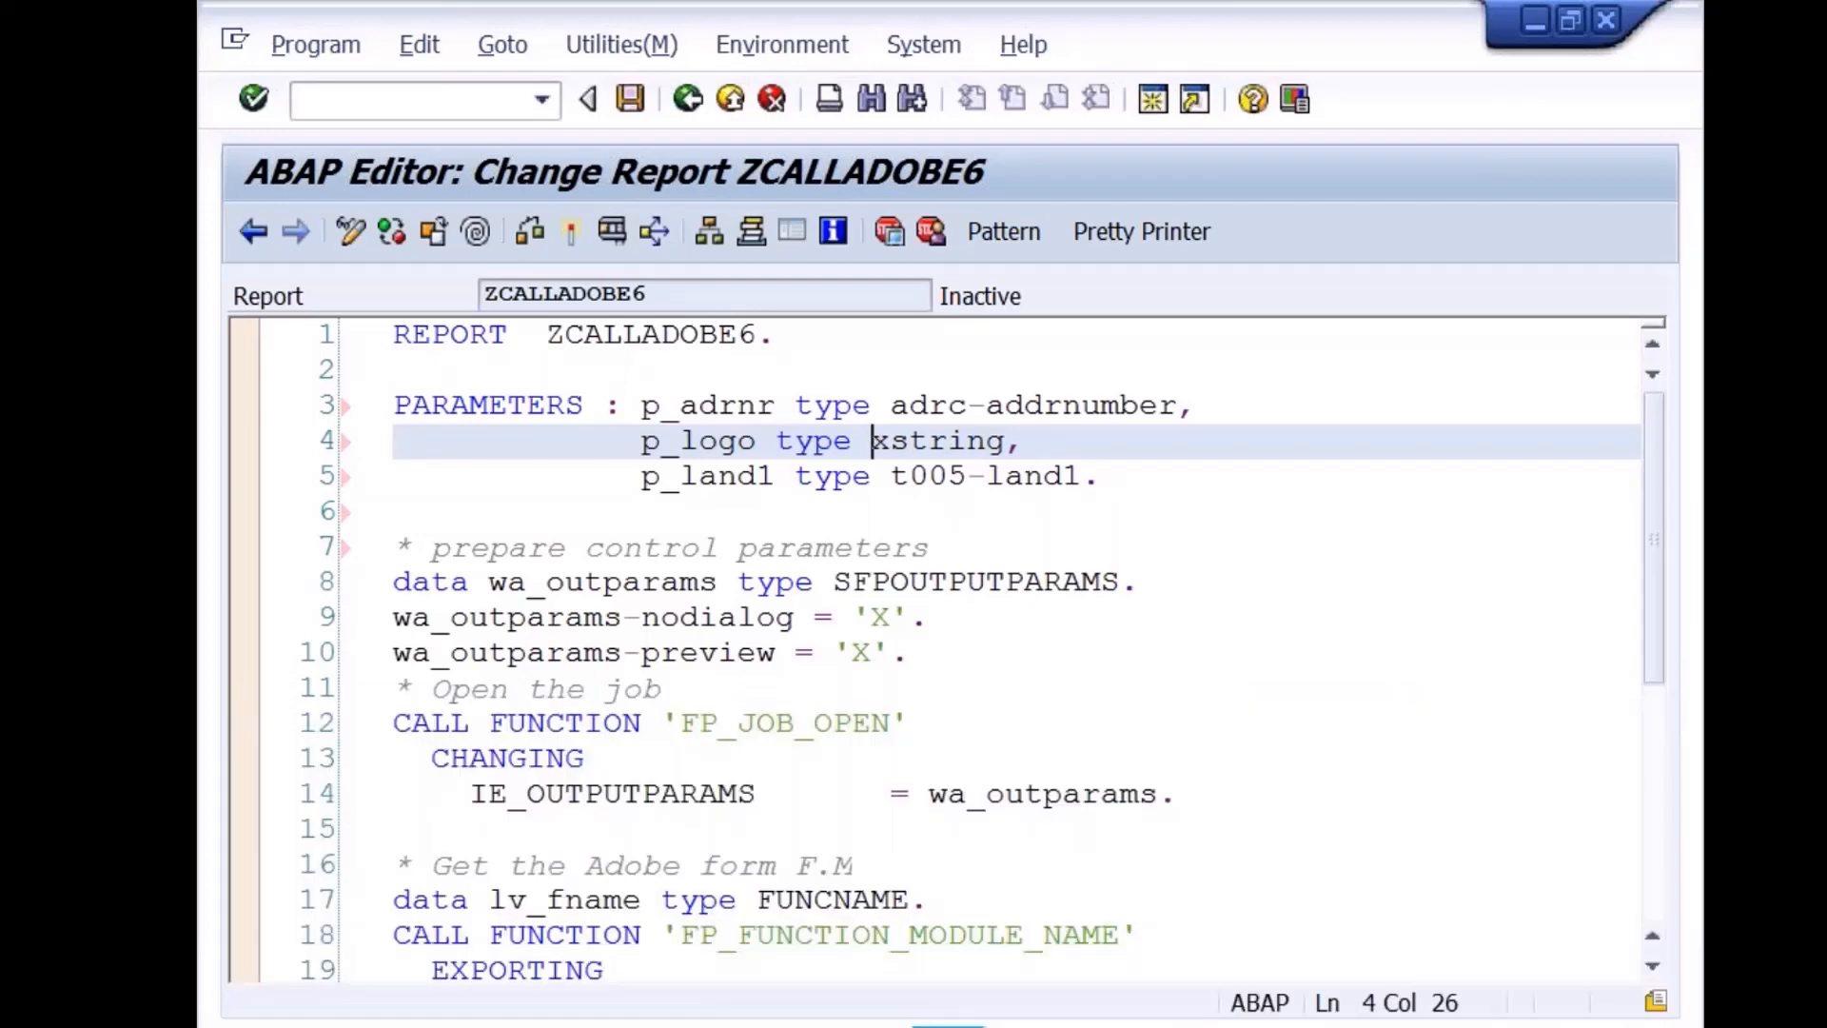
Comment out the p_logo parameter line and check the report's syntax again
{"action": "left_click", "coordinate": [730, 447]}
{"action": "left_click", "coordinate": [820, 439]}
{"action": "key", "text": "Home"}
{"action": "key", "text": "Home"}
{"action": "type", "text": "*"}
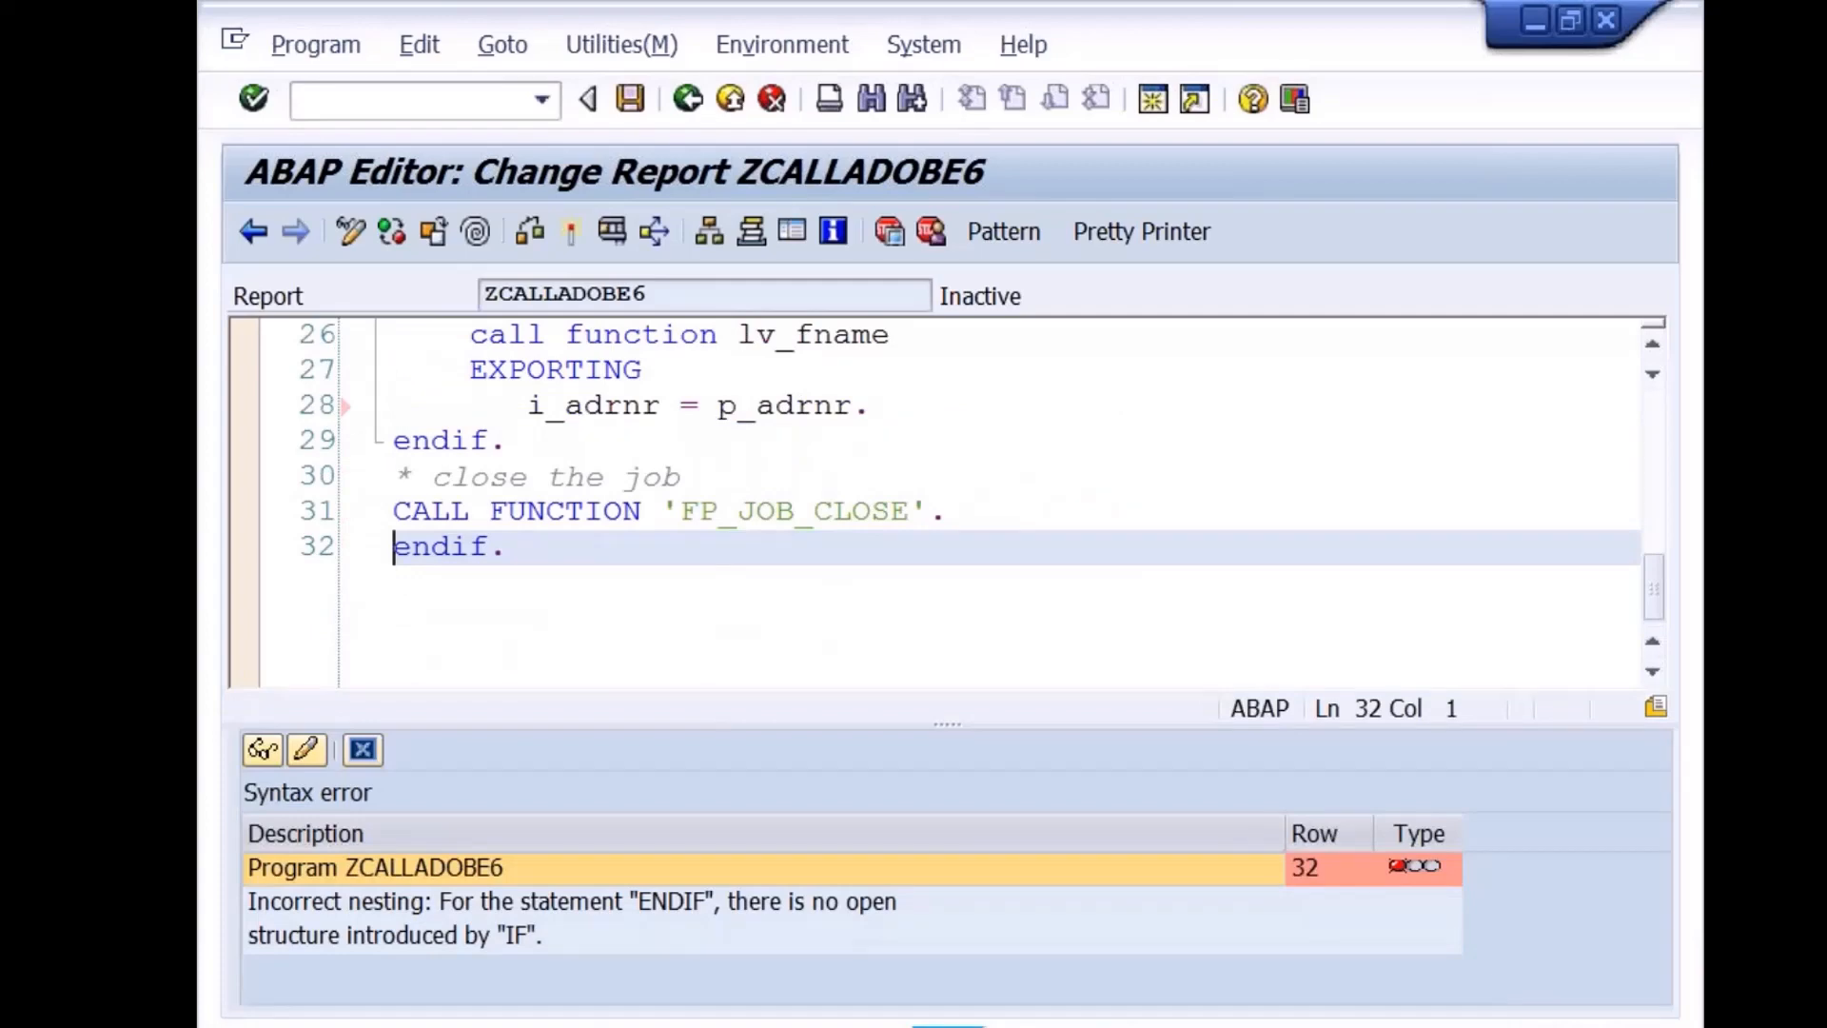
Delete the surplus endif. statement after the FP_JOB_CLOSE call and check the report's syntax
{"action": "left_click", "coordinate": [573, 547]}
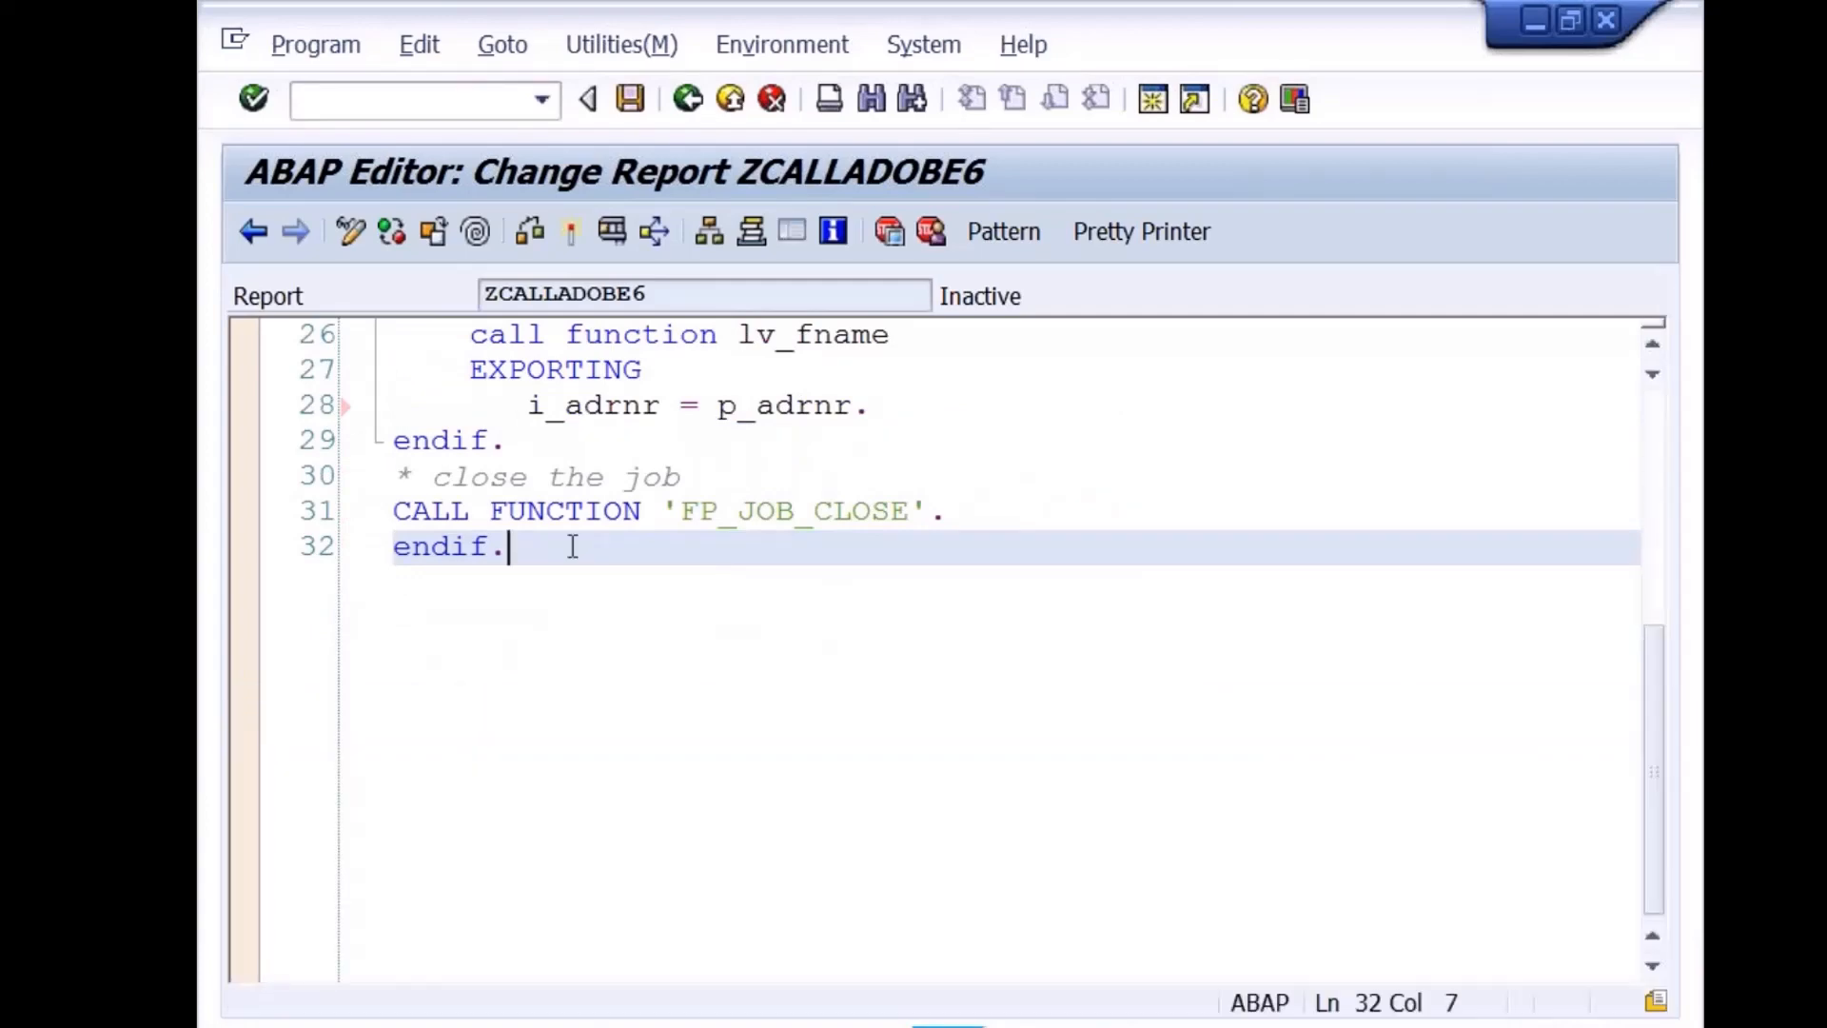
{"action": "key", "text": "Home"}
{"action": "key", "text": "Delete"}
{"action": "key", "text": "Delete"}
{"action": "key", "text": "Delete"}
{"action": "key", "text": "Delete"}
{"action": "key", "text": "Delete"}
{"action": "key", "text": "Delete"}
{"action": "key", "text": "ctrl+F2"}
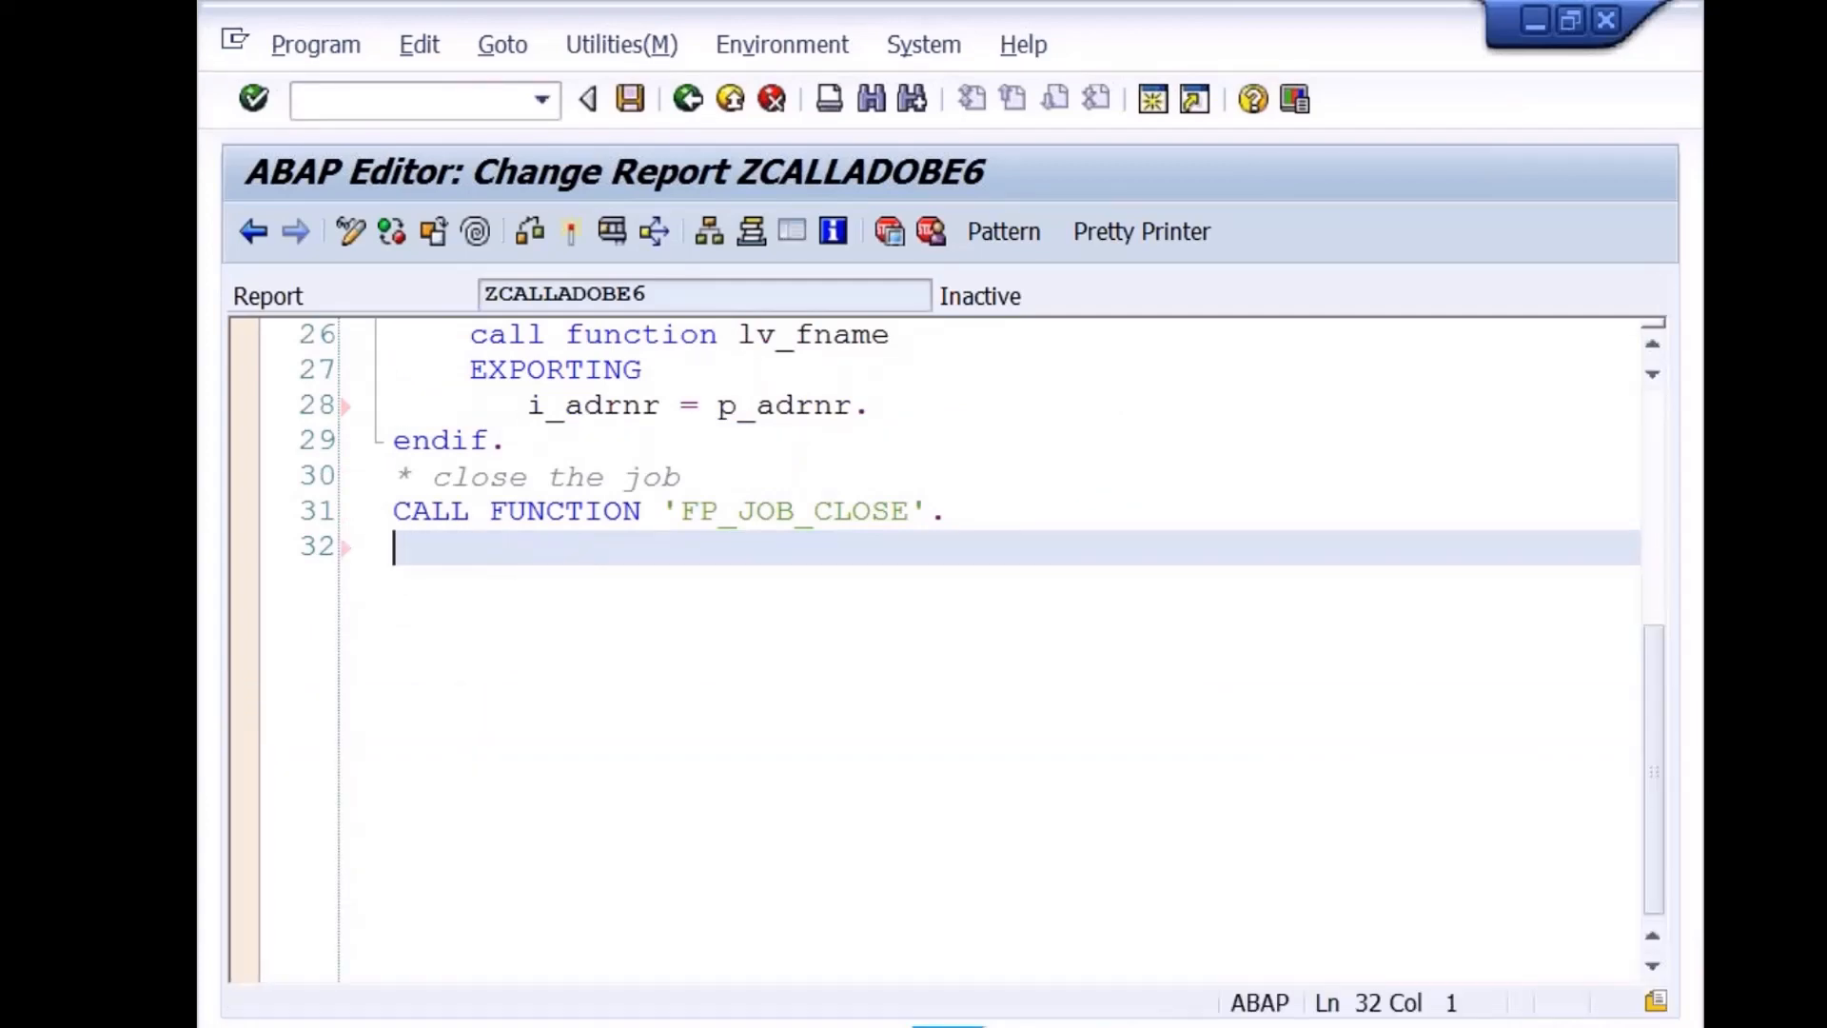
Activate the report ZCALLADOBE6 and return to its editor
{"action": "key", "text": "ctrl+F3"}
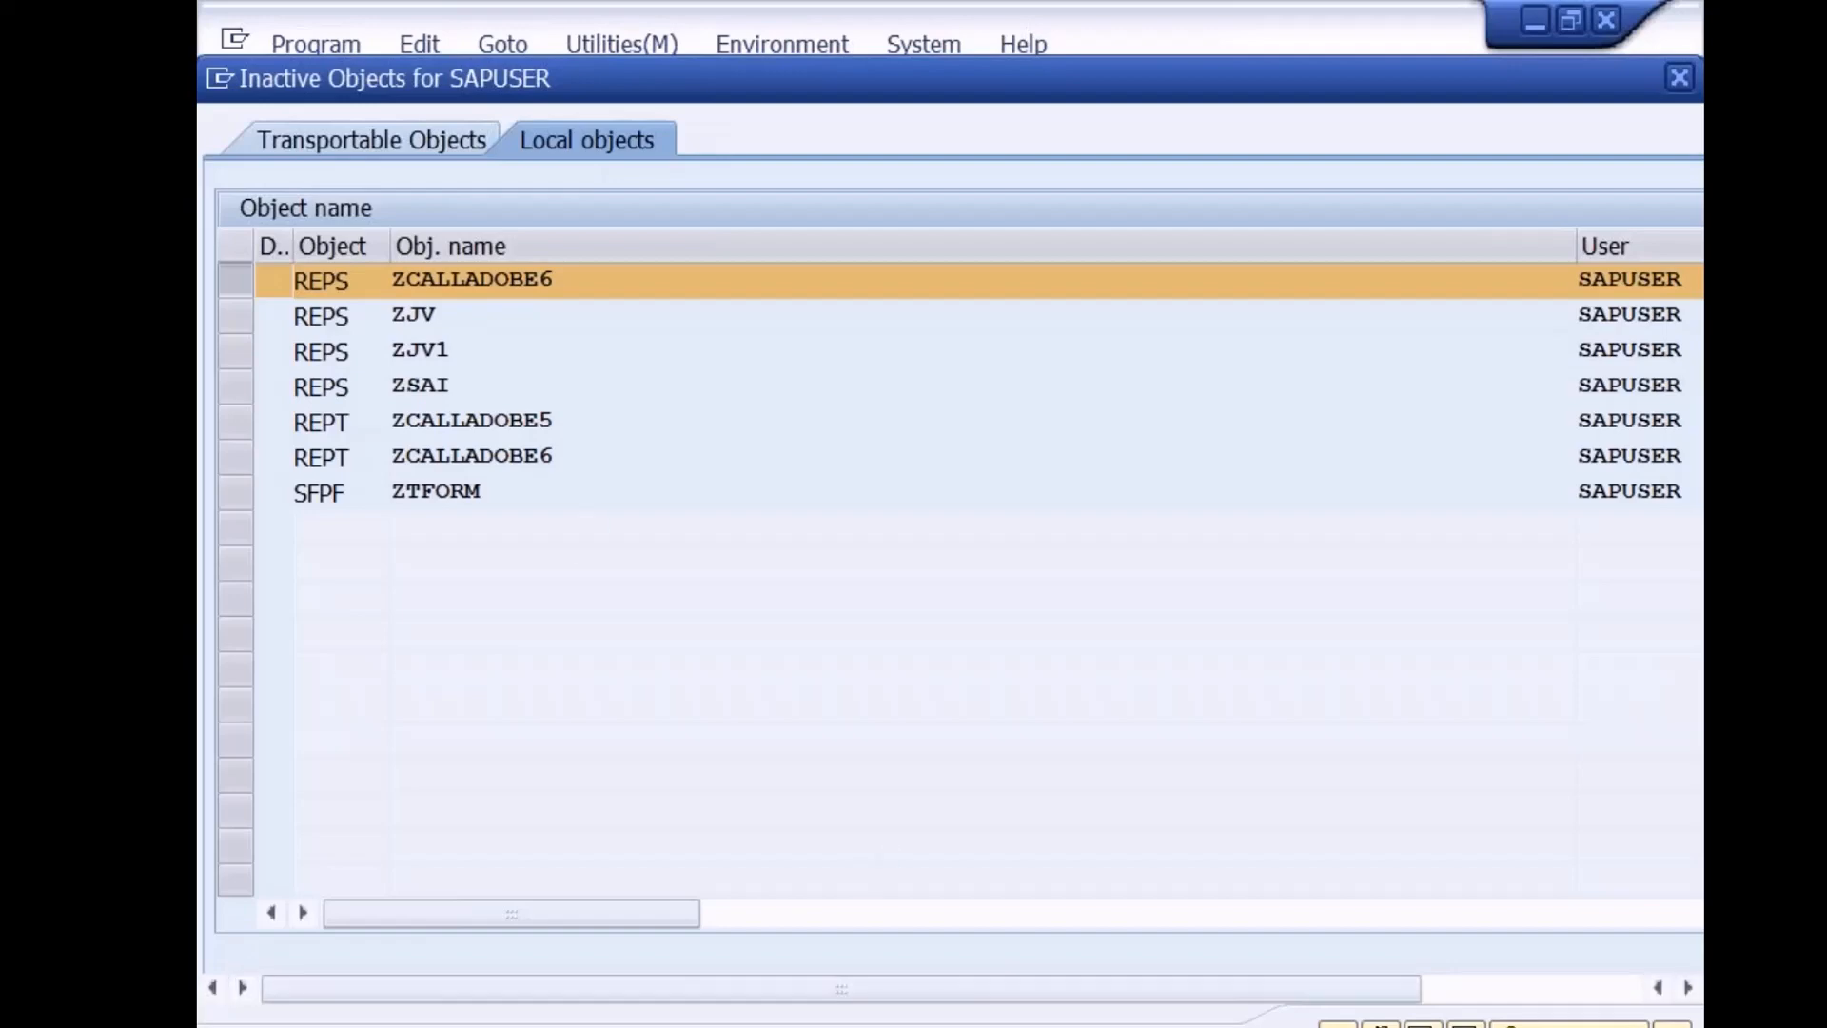
{"action": "left_click", "coordinate": [875, 1027]}
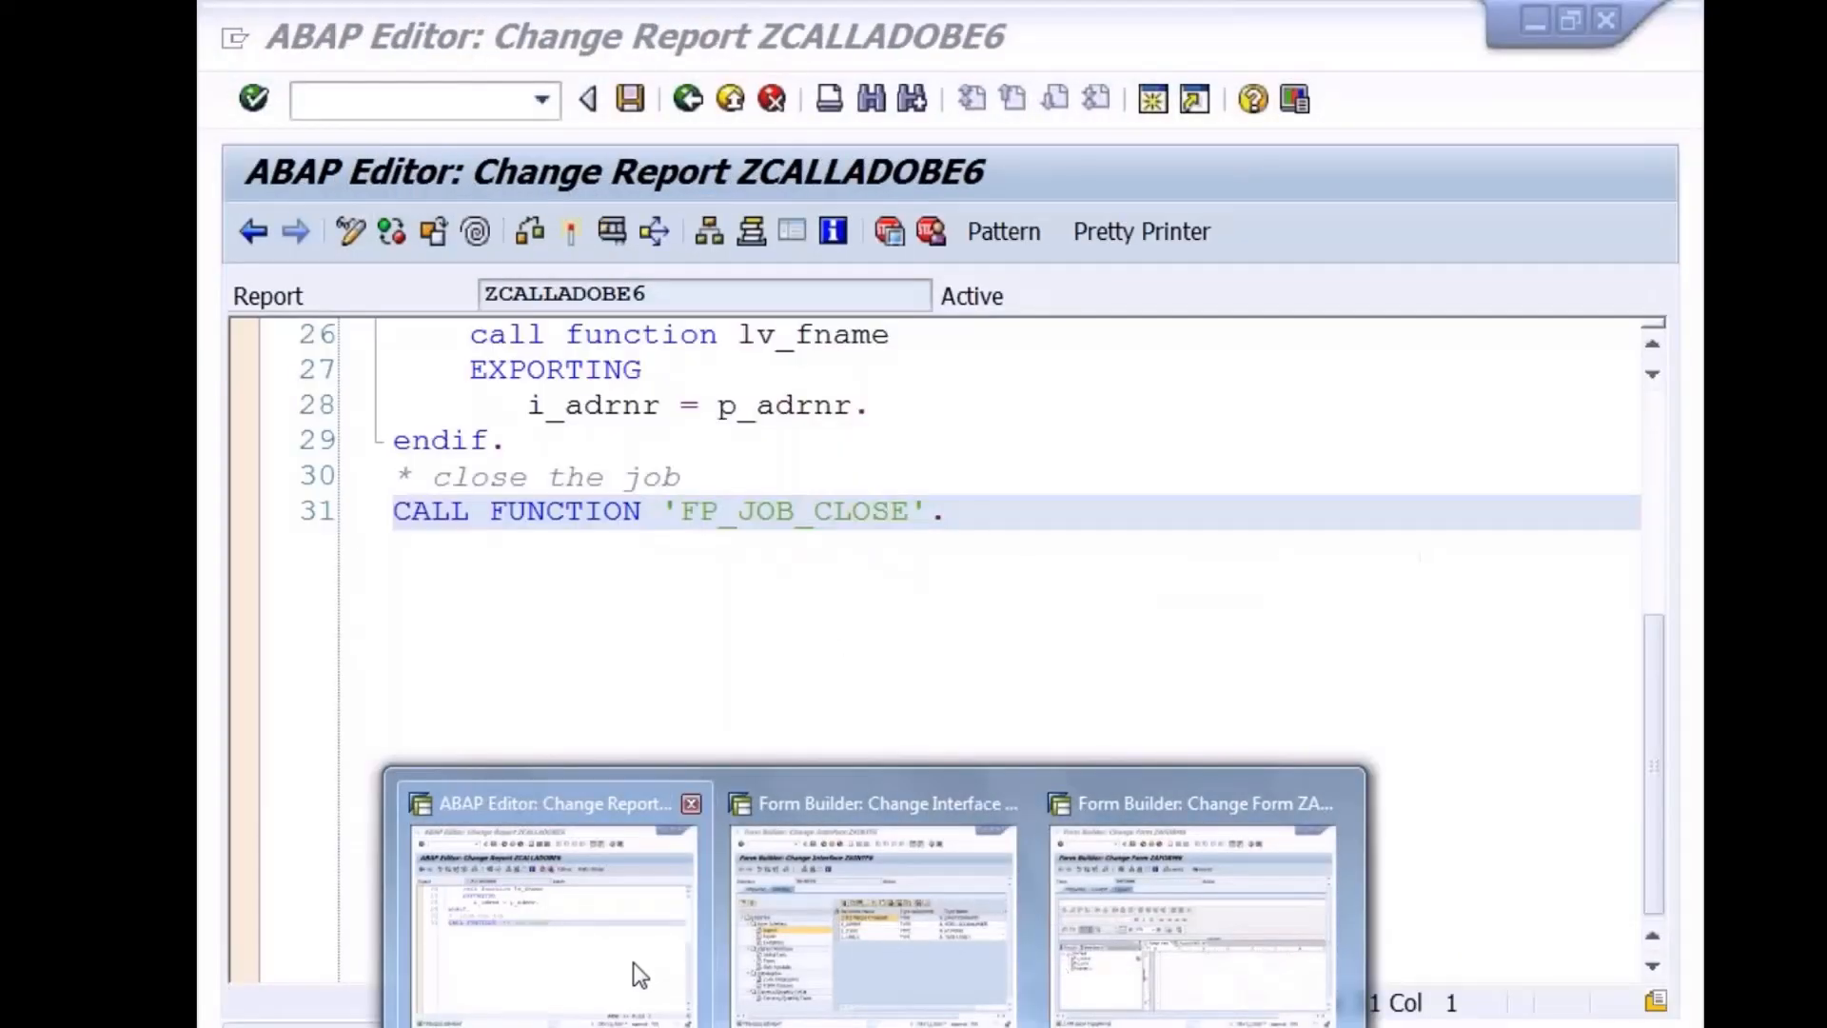
{"action": "left_click", "coordinate": [633, 963]}
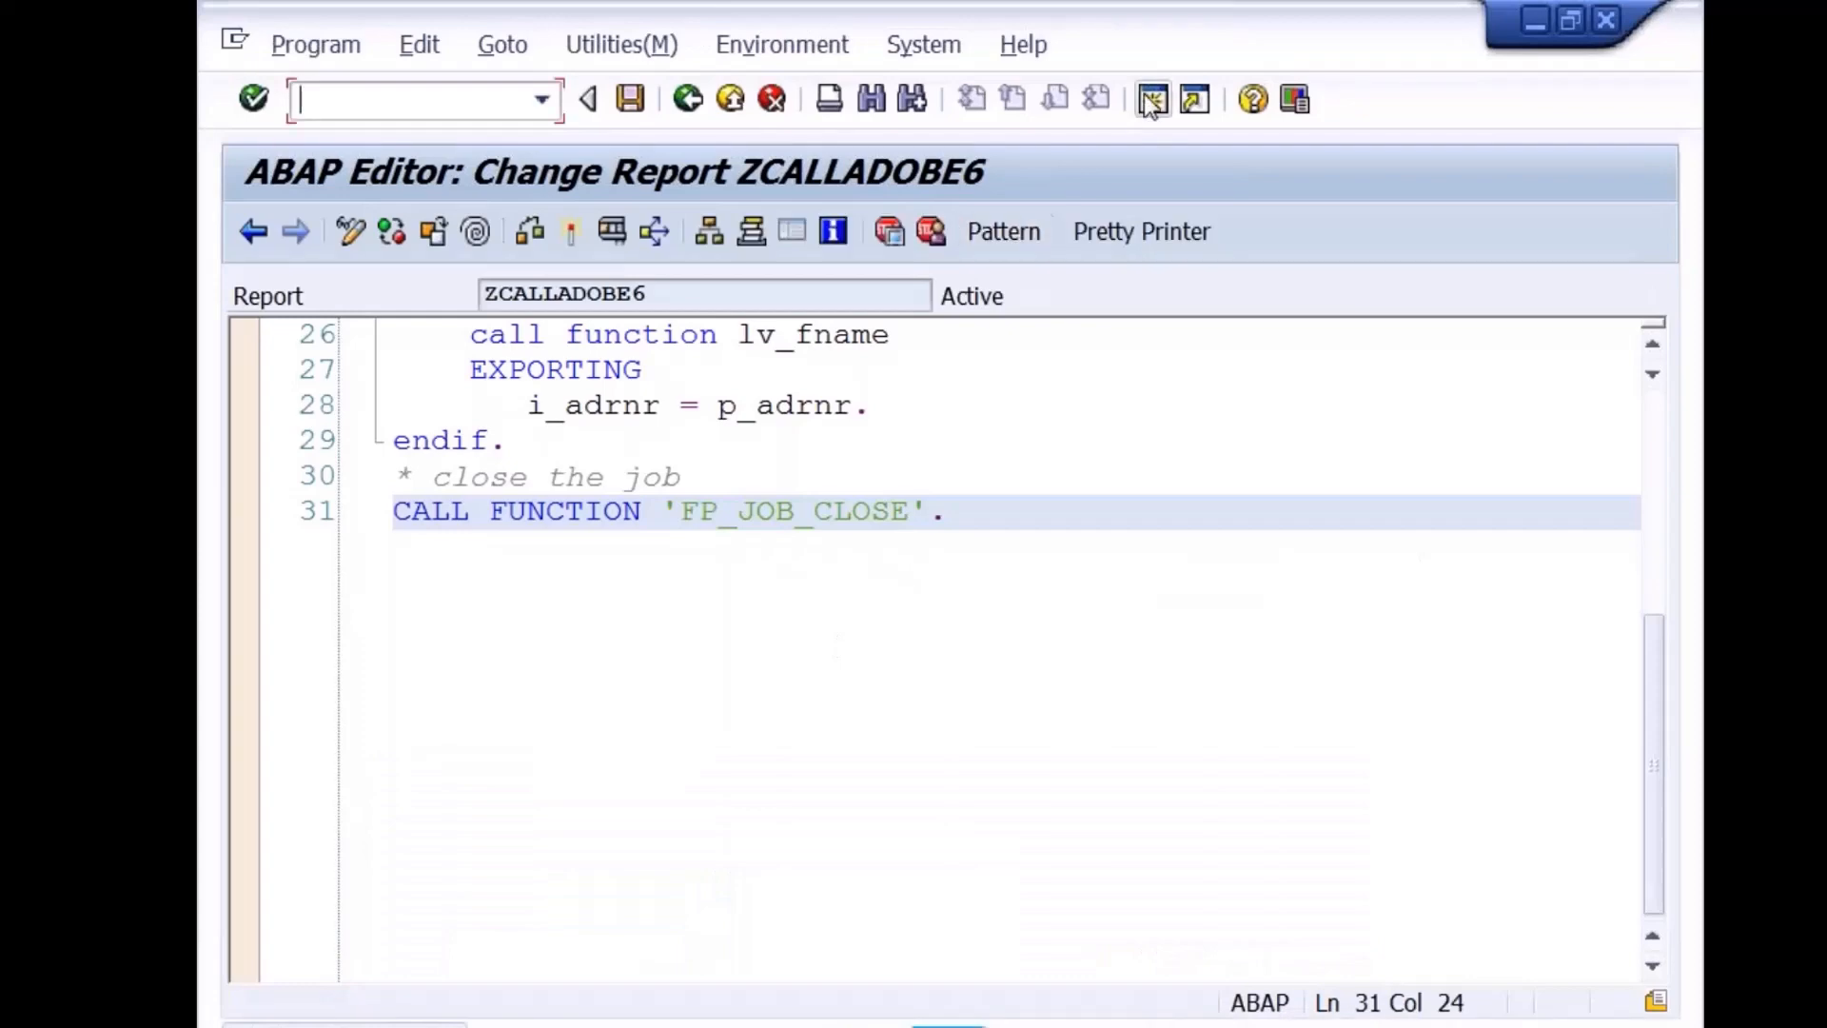
Execute the report with P_ADRNR set to 141, chosen from the possible address numbers
{"action": "left_click", "coordinate": [610, 232]}
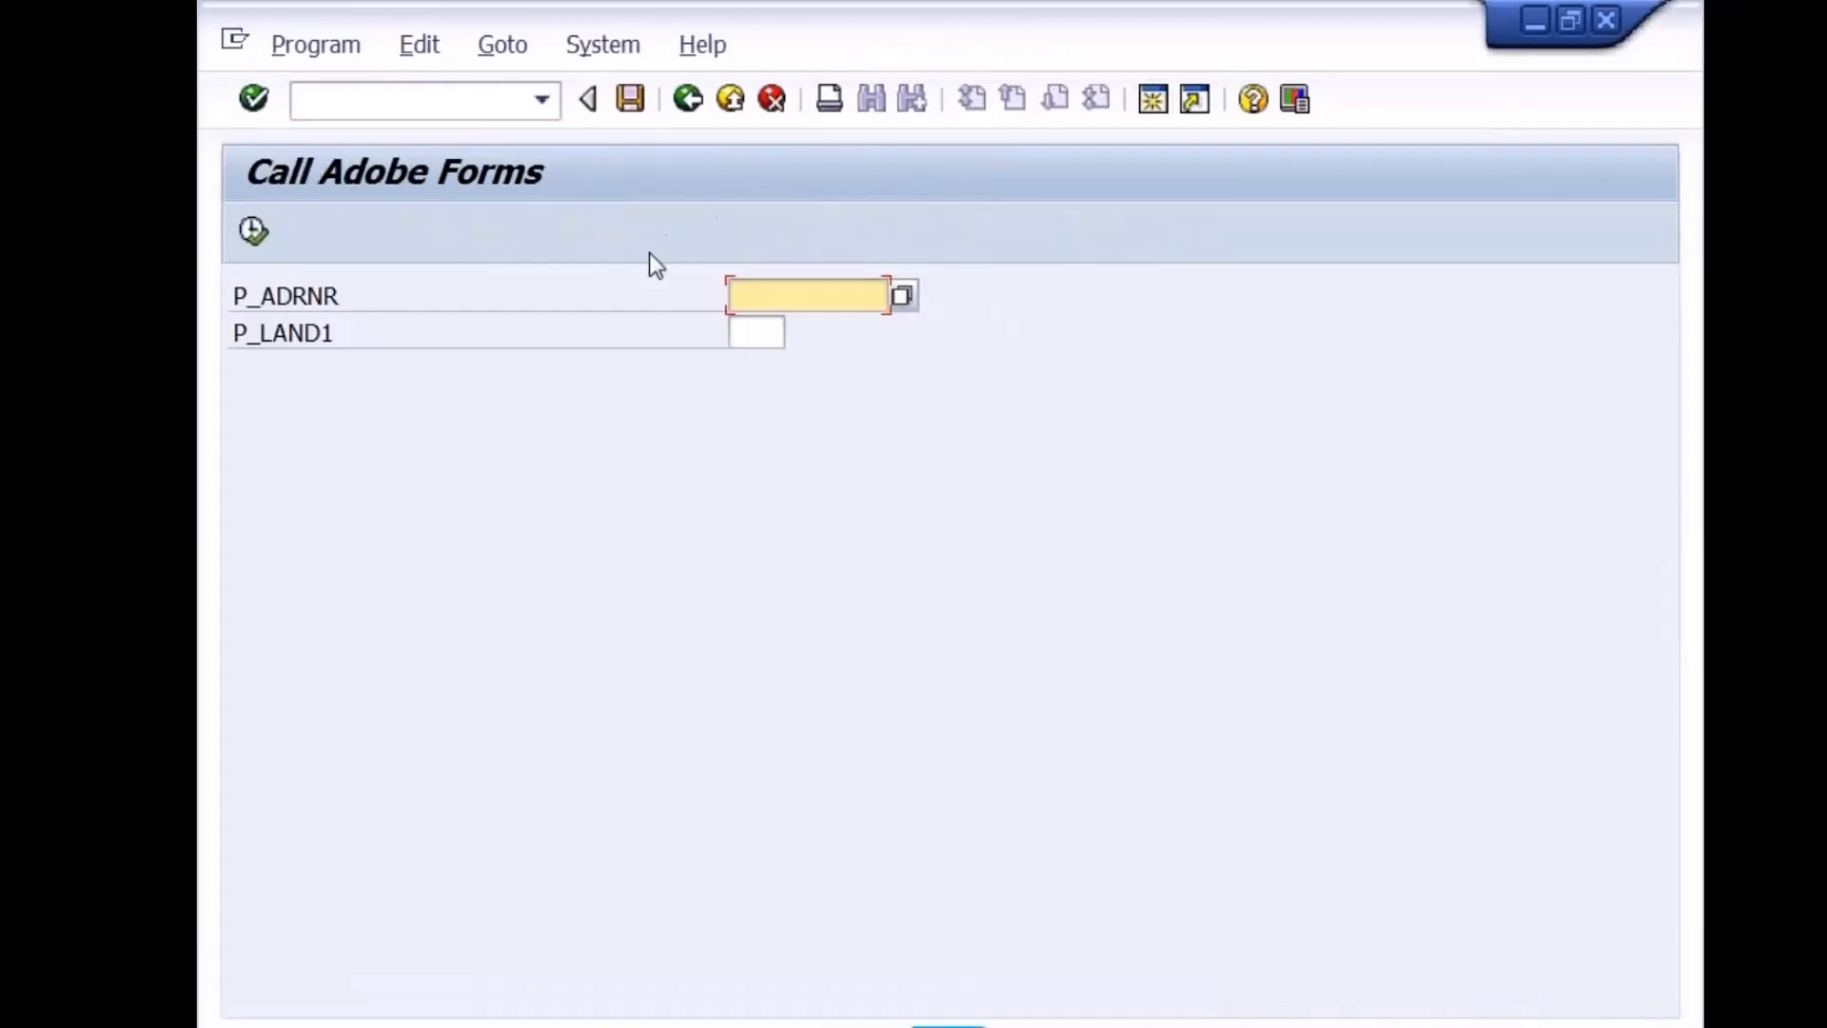
{"action": "left_click", "coordinate": [902, 296]}
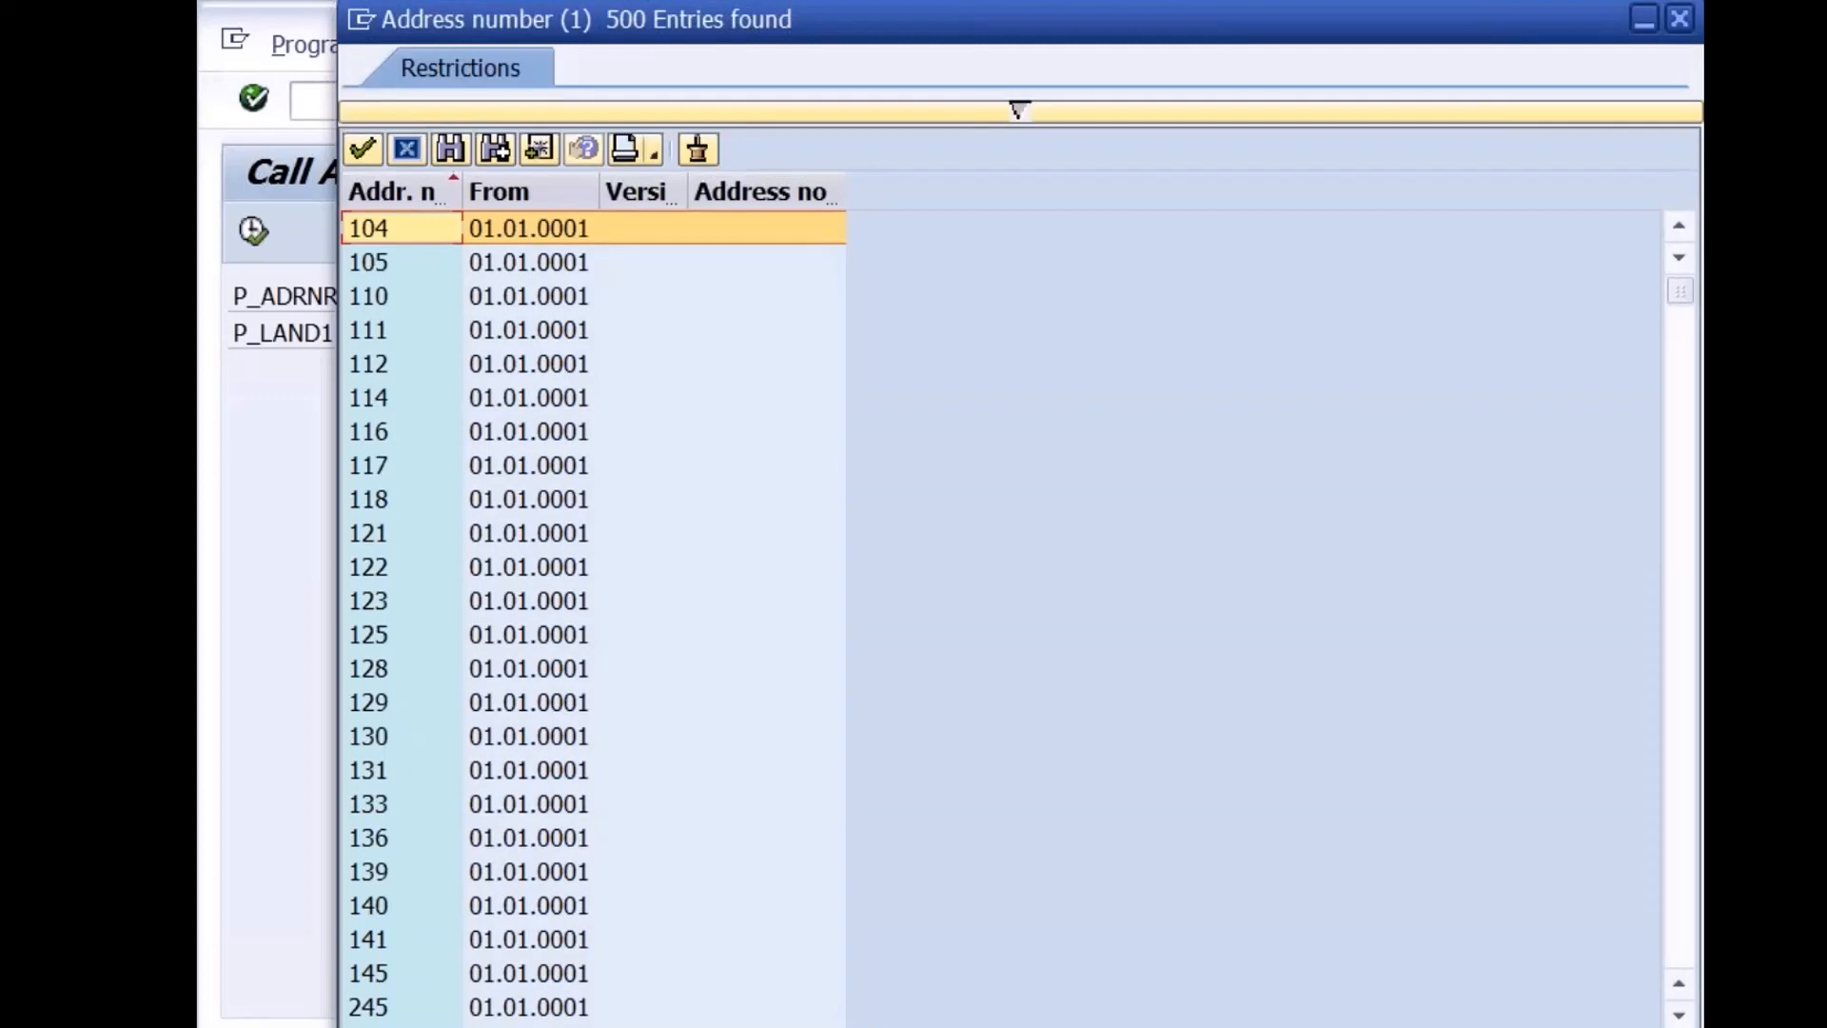
{"action": "double_click", "coordinate": [396, 952]}
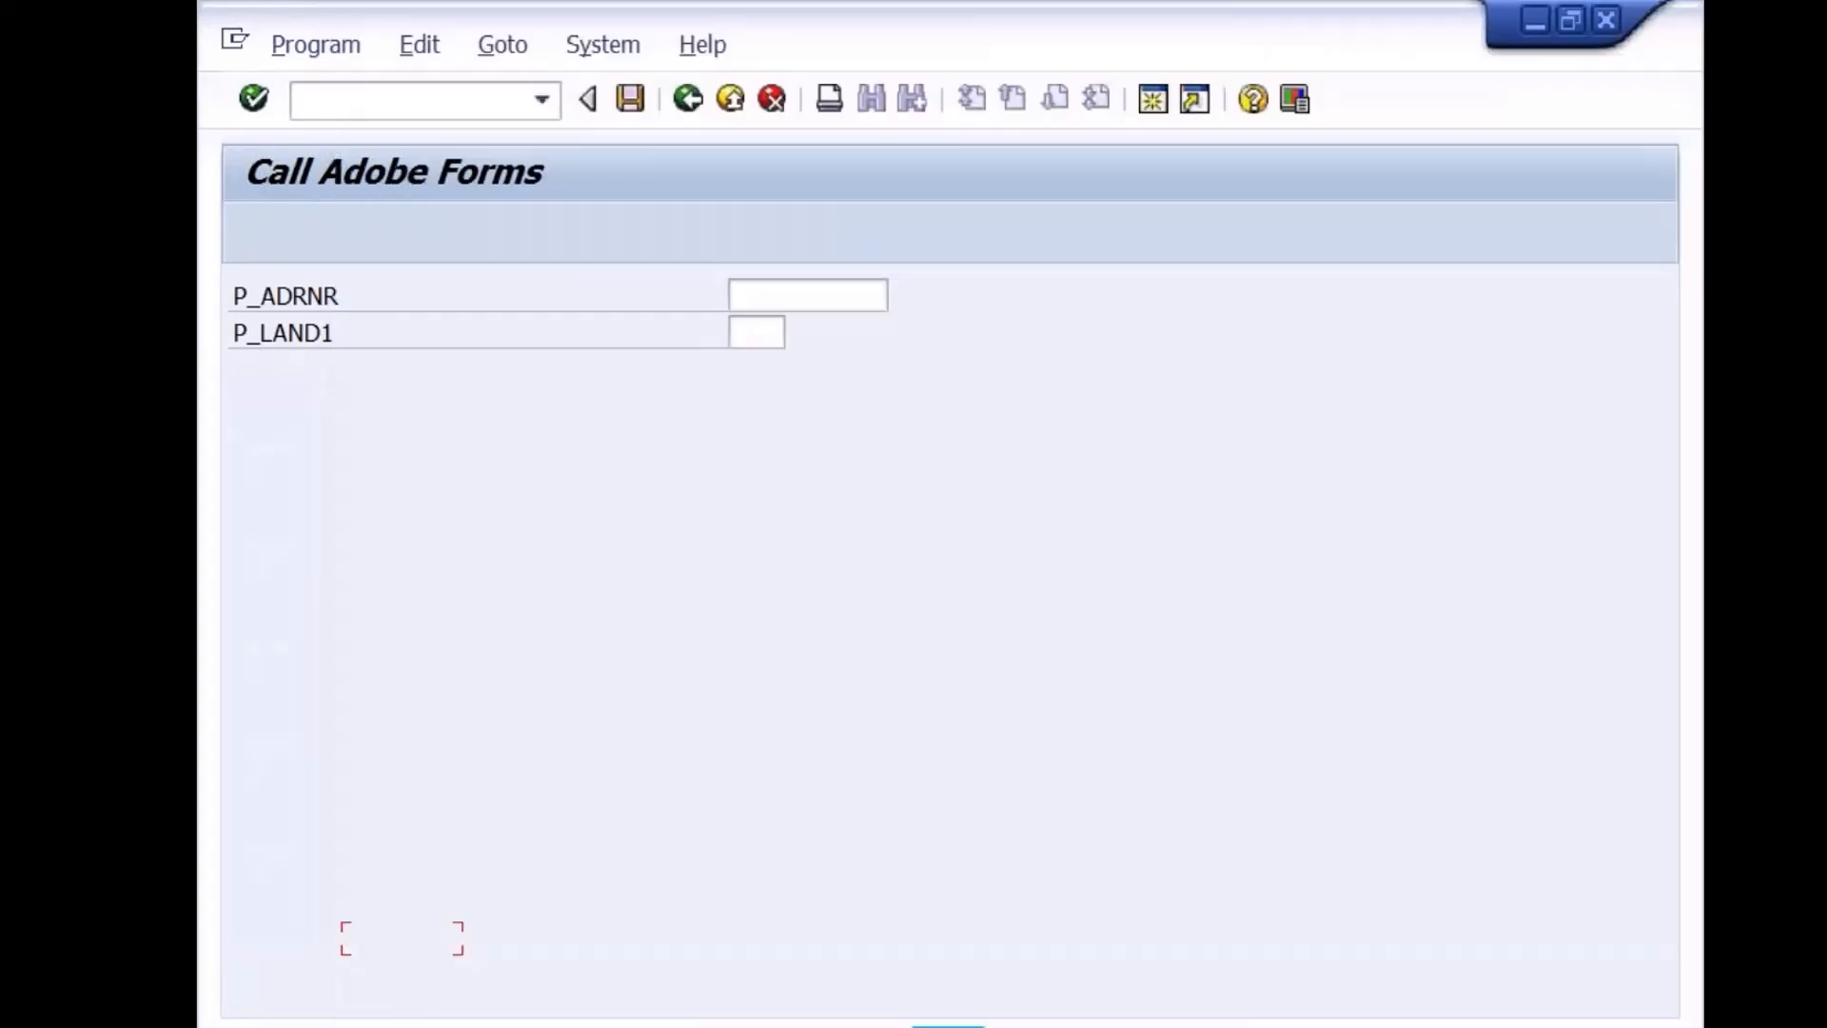
{"action": "left_click", "coordinate": [253, 232]}
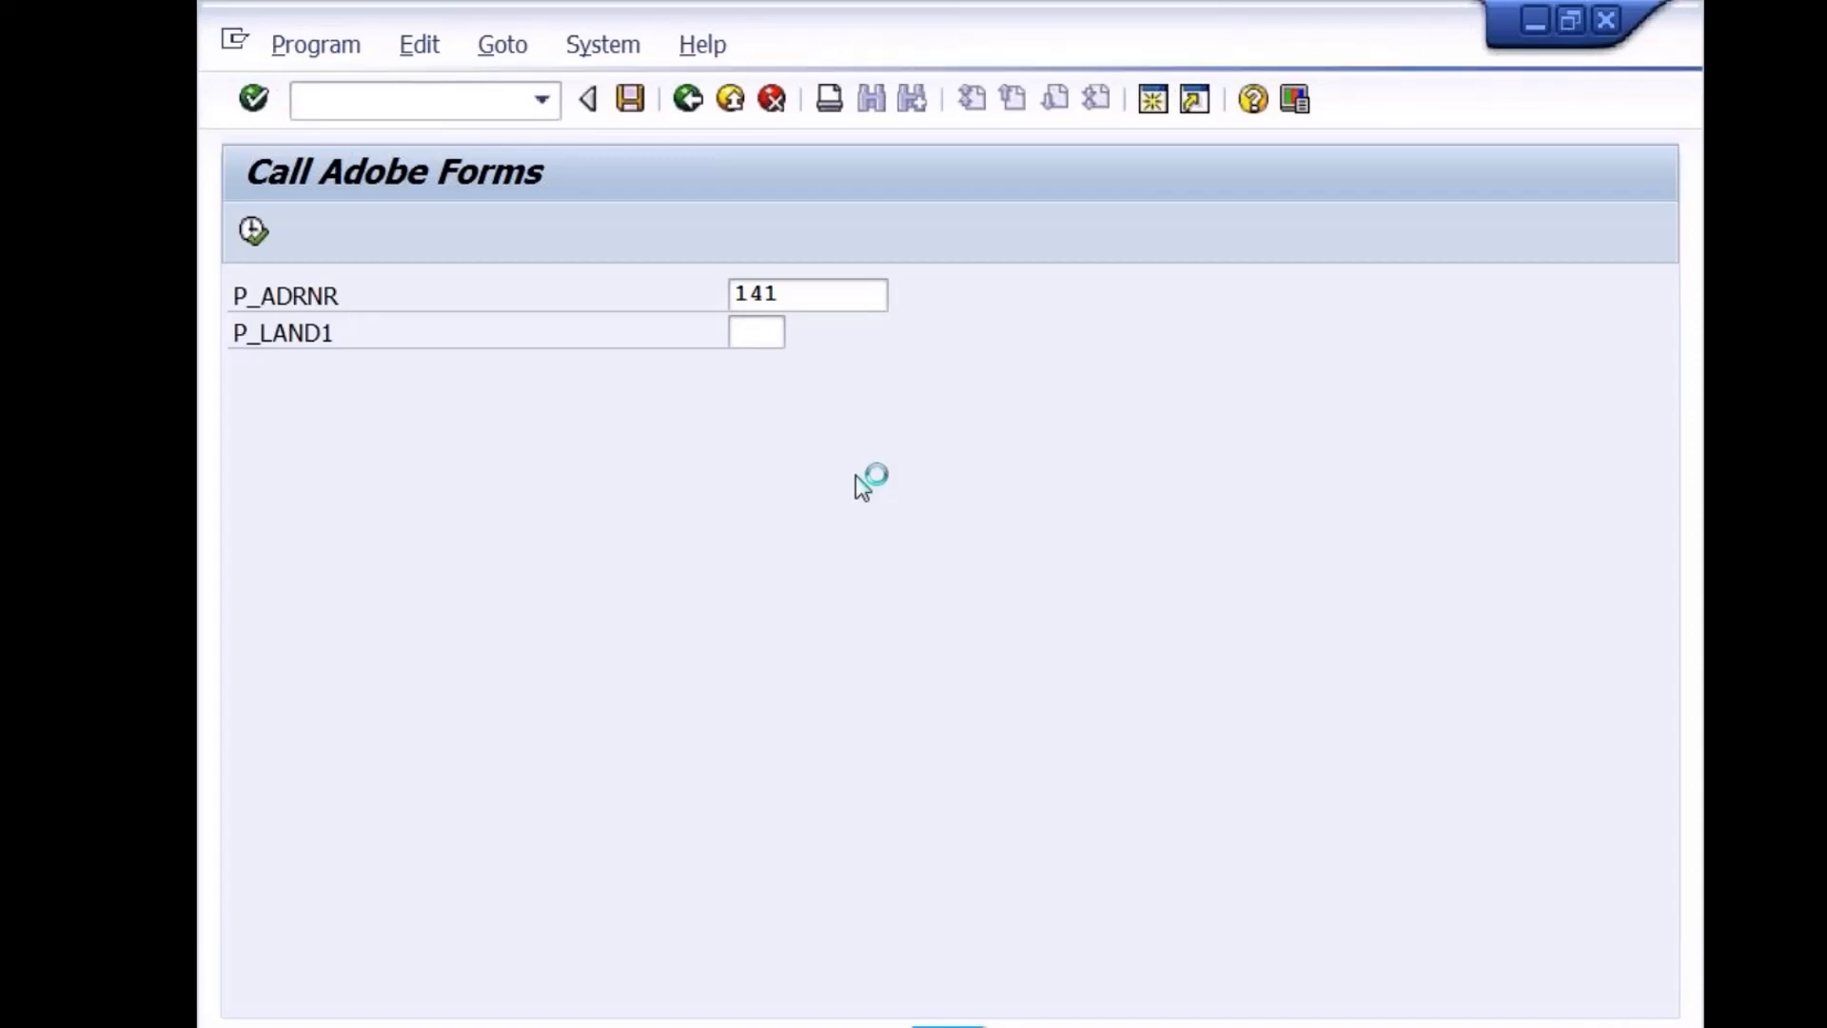
Exit form ZAFORM6 and interface ZAINTF6 in their sessions, returning each to the Form Builder entry point
{"action": "left_click", "coordinate": [875, 1026]}
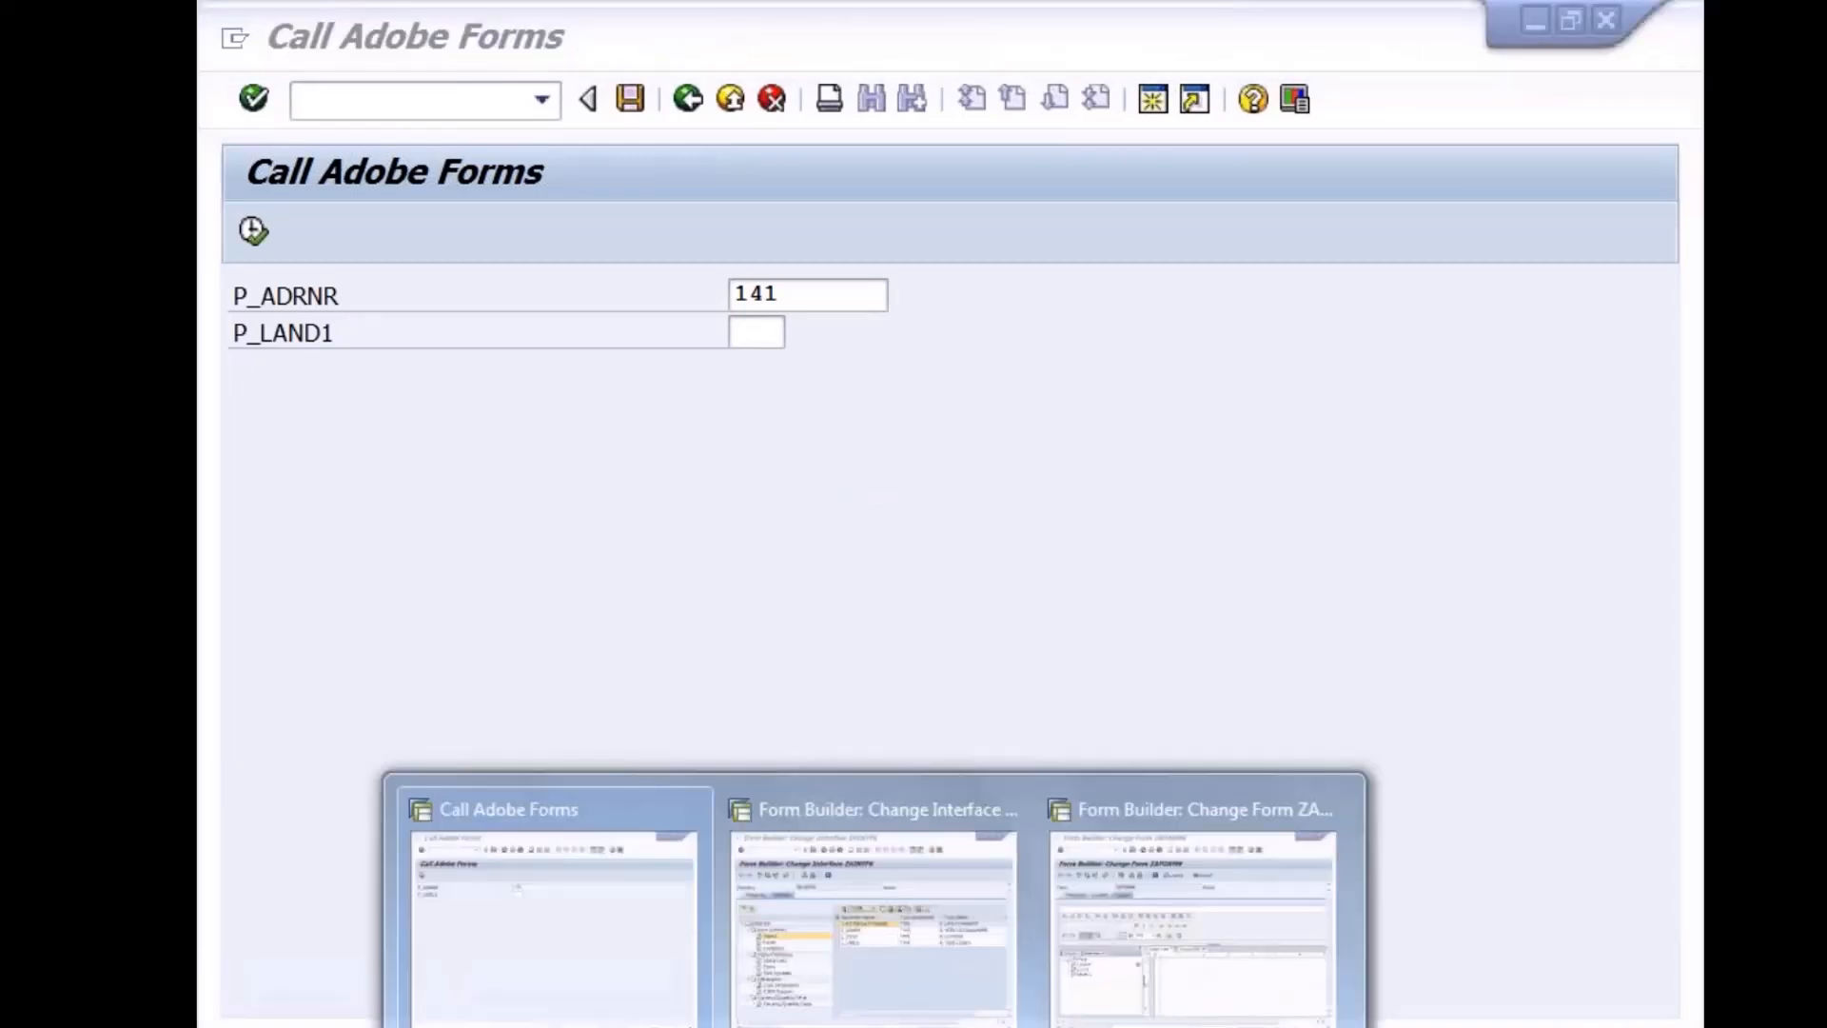
{"action": "left_click", "coordinate": [1083, 974]}
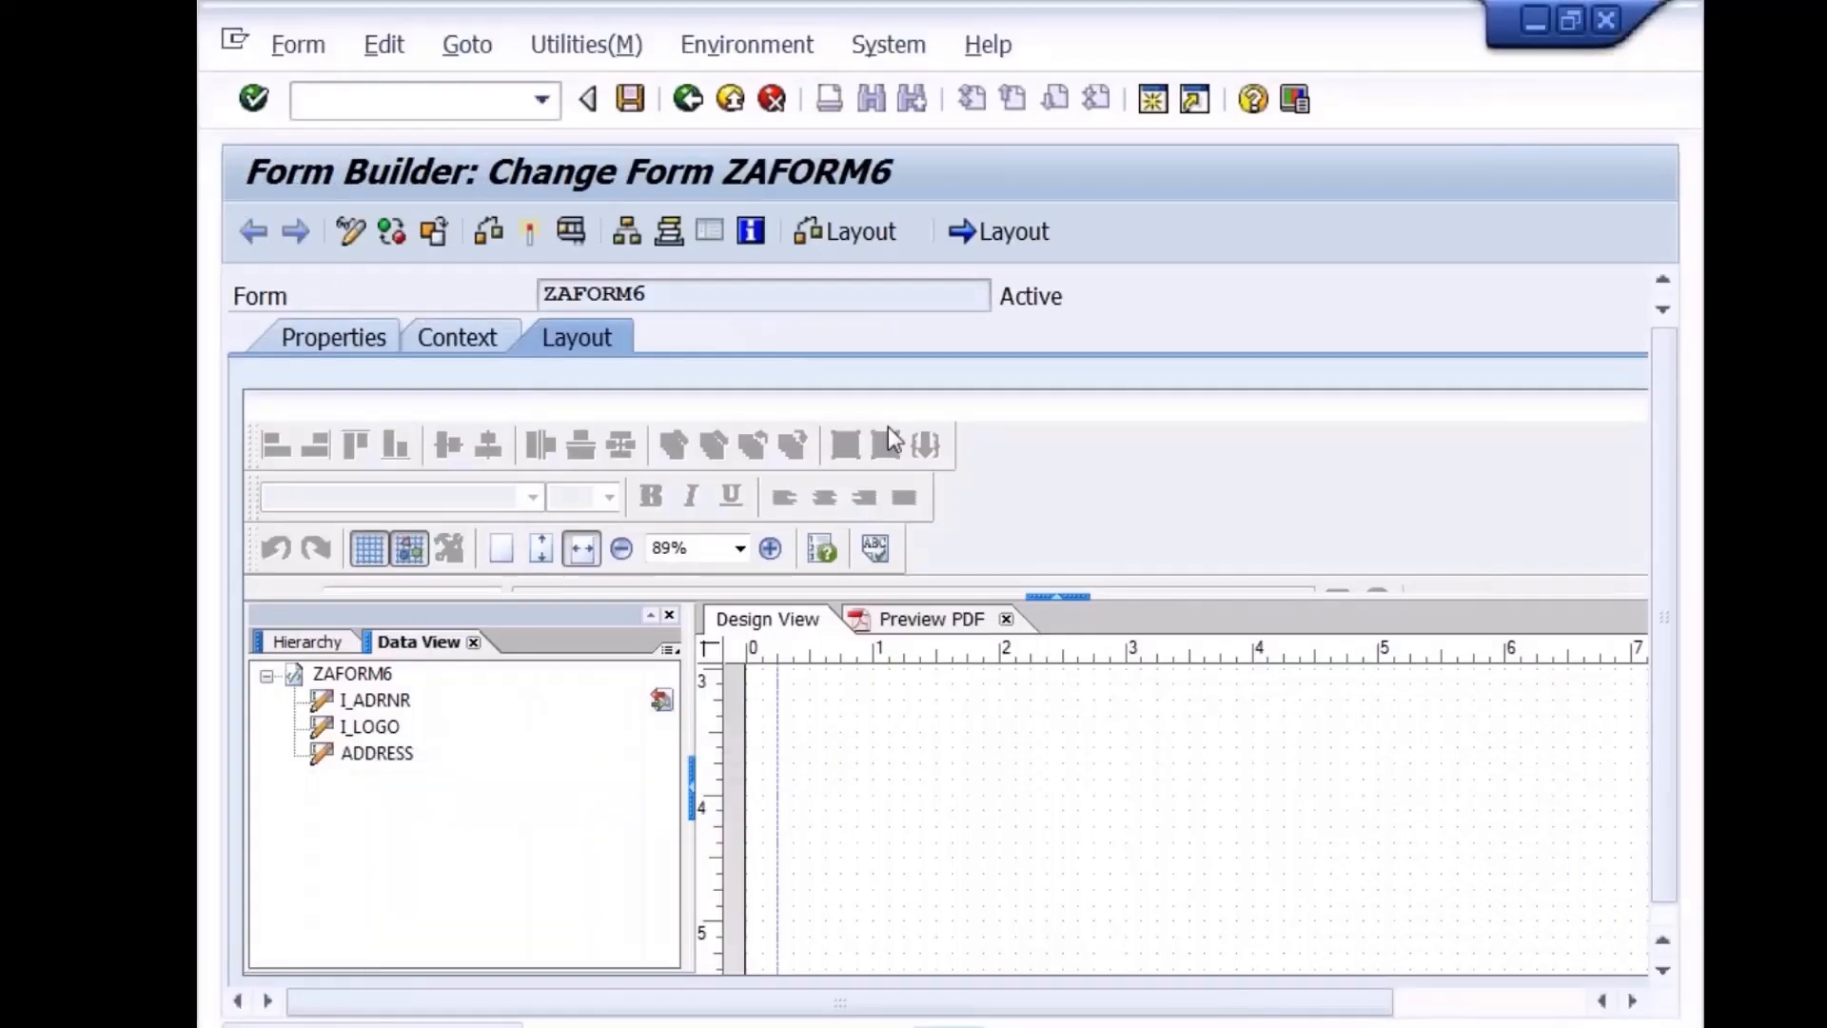
{"action": "left_click", "coordinate": [731, 98]}
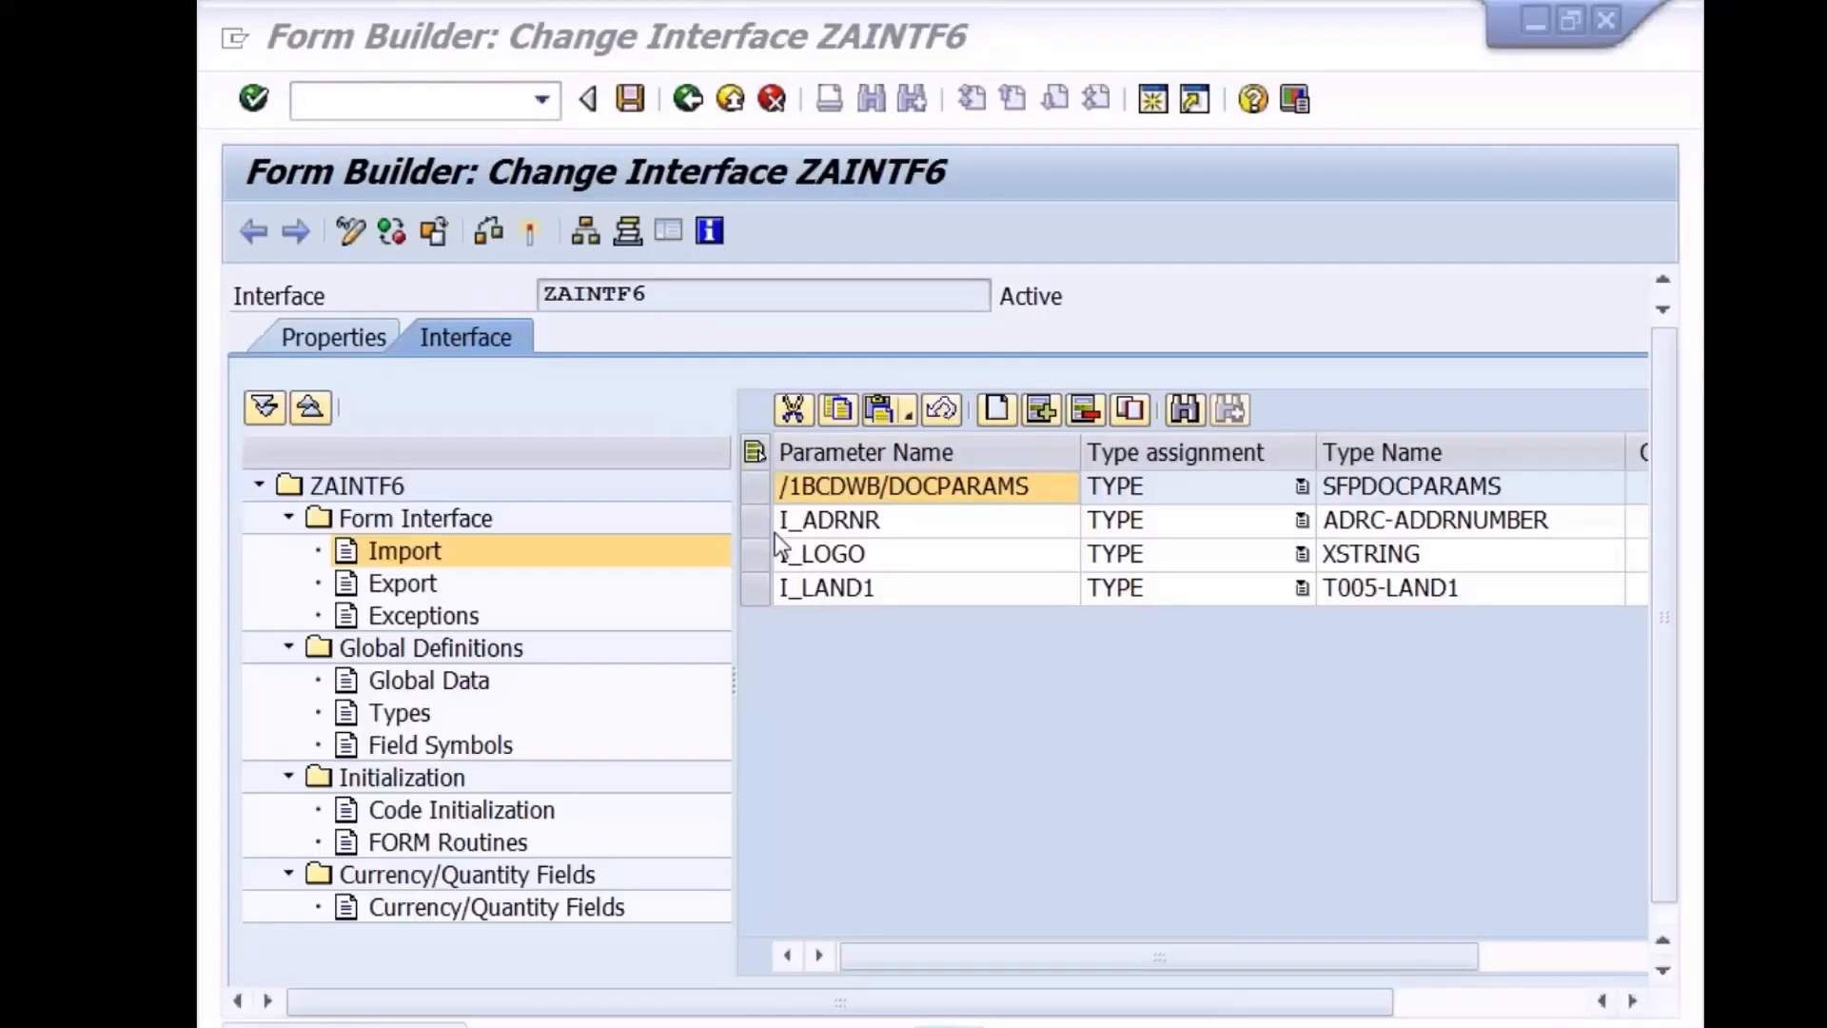
{"action": "left_click", "coordinate": [731, 98]}
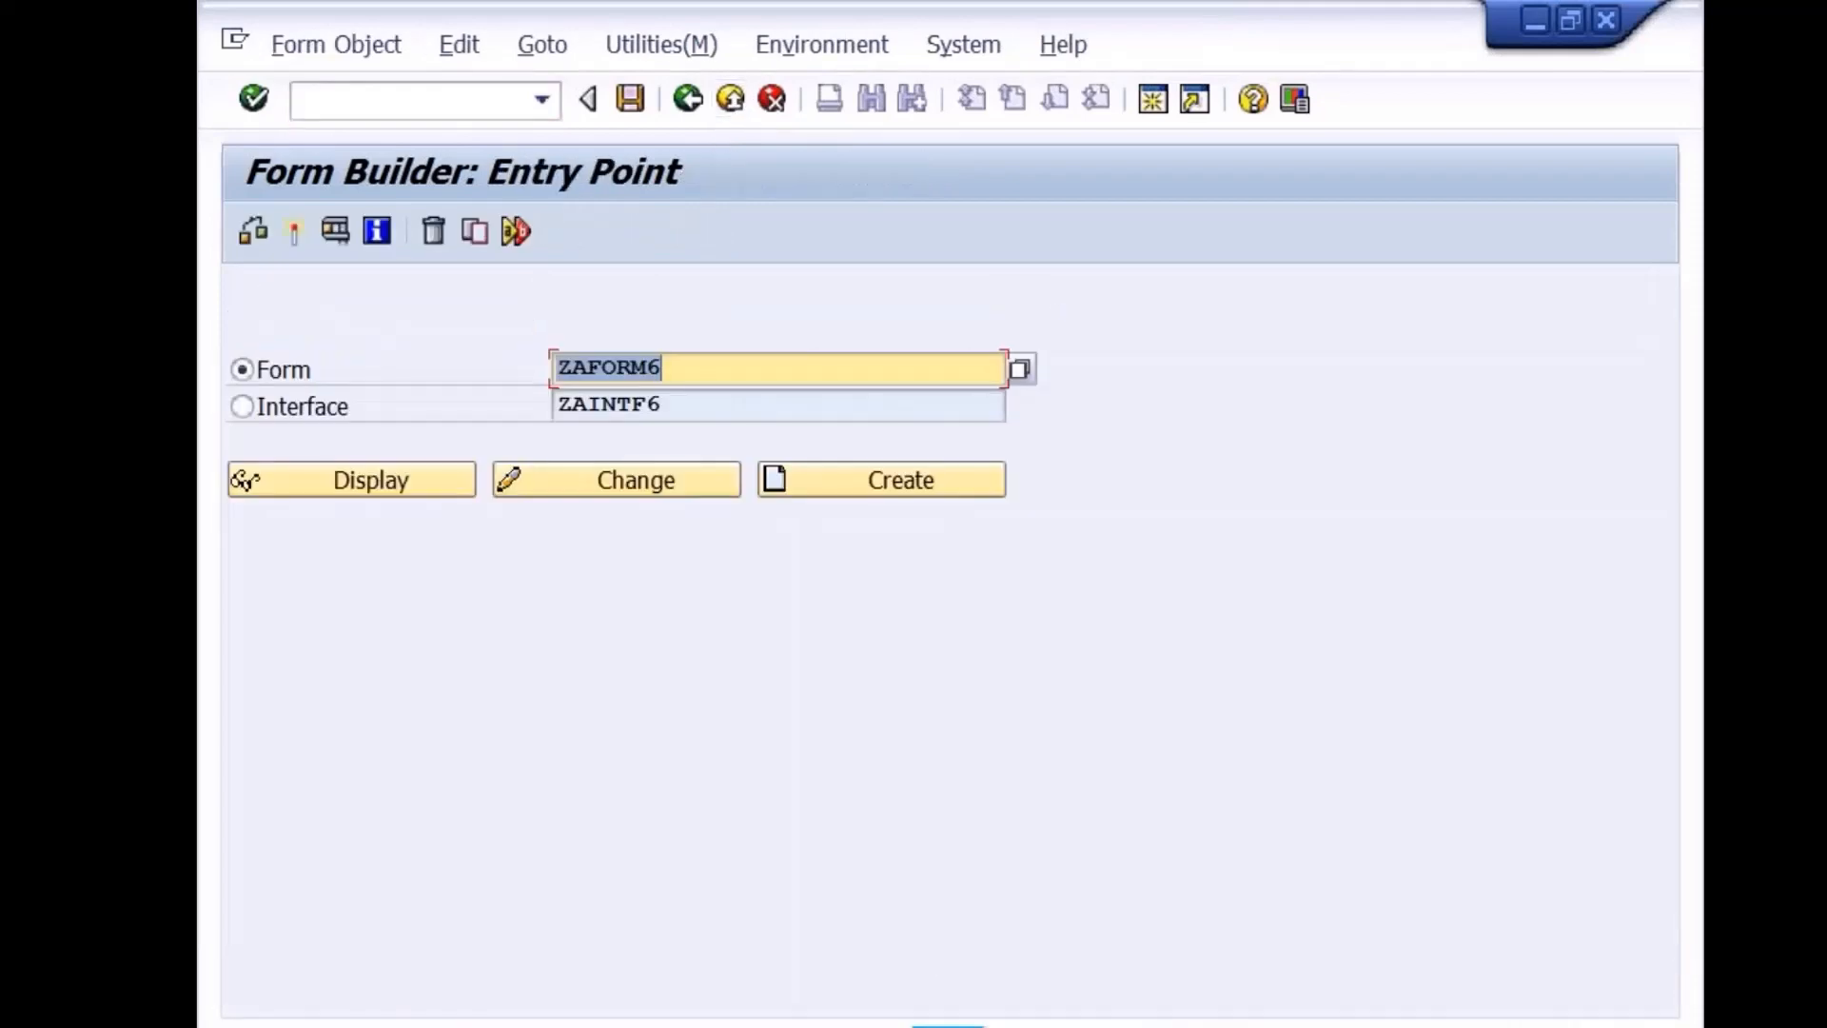
Run the report again with address number 141, allow the PDF file's creation, and review the print preview
{"action": "mouse_move", "coordinate": [947, 1023]}
{"action": "left_click", "coordinate": [663, 787]}
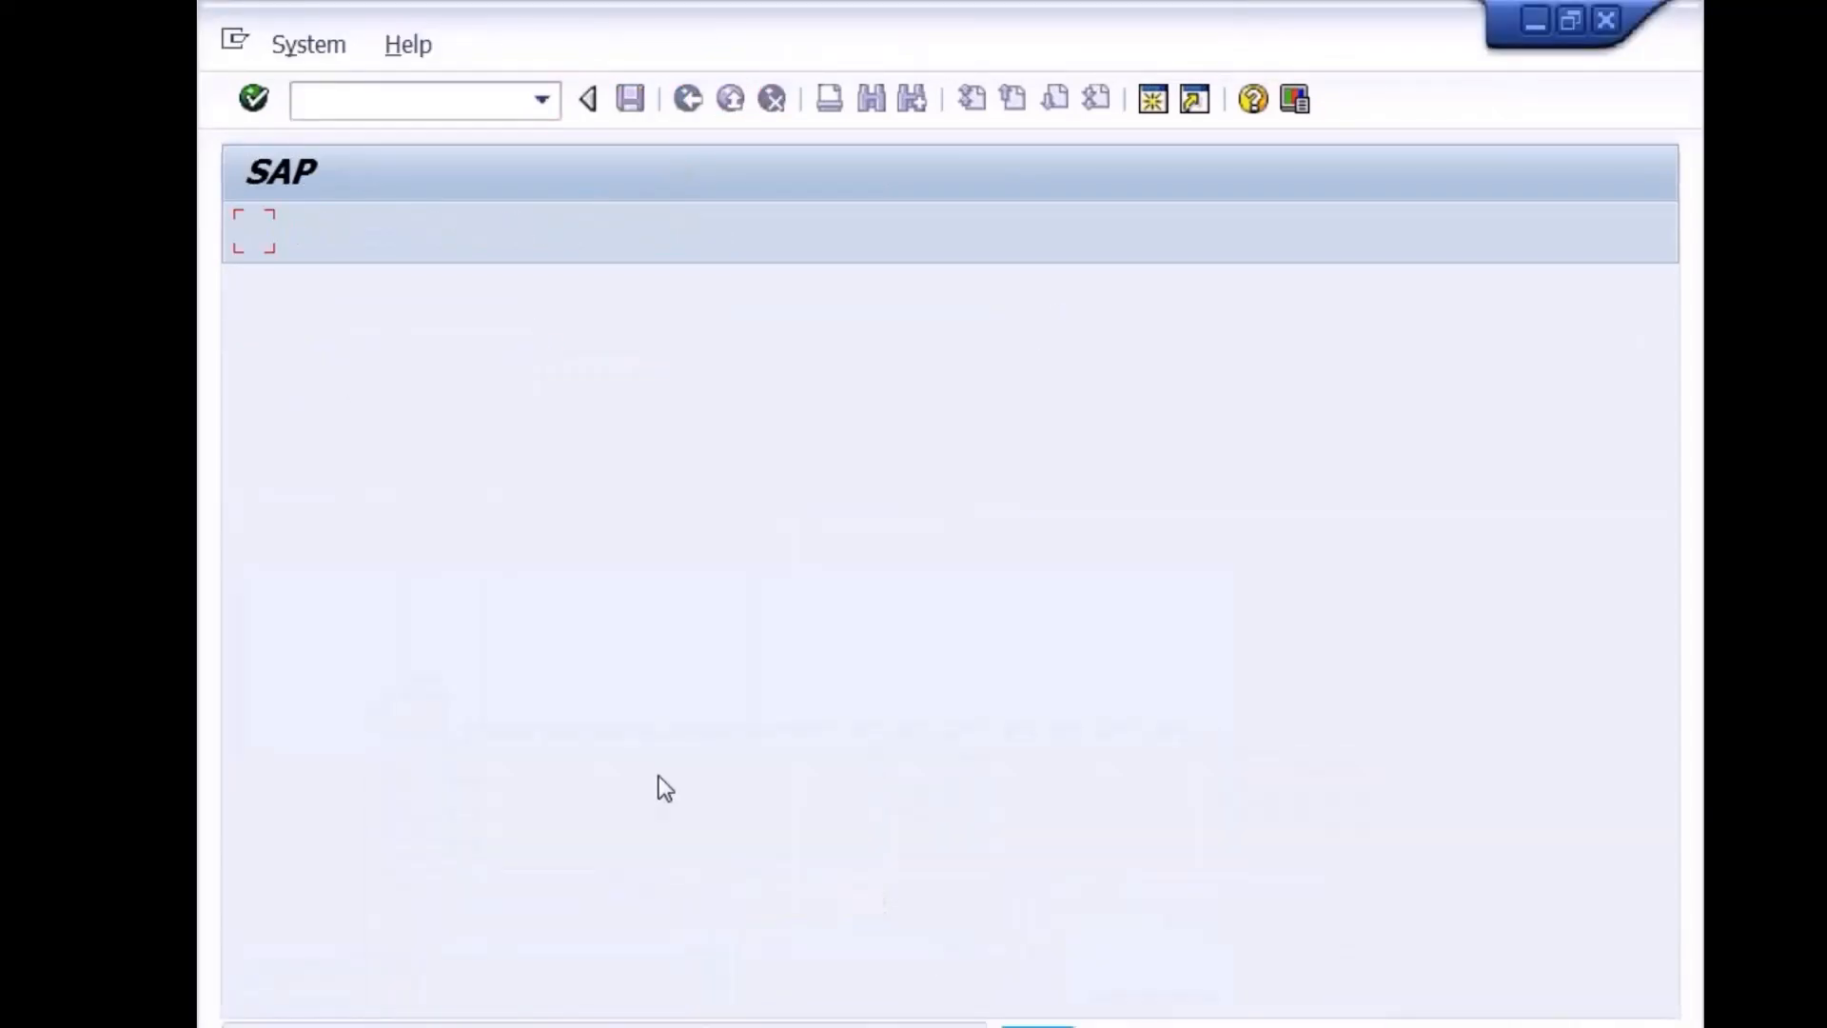
{"action": "key", "text": "F8"}
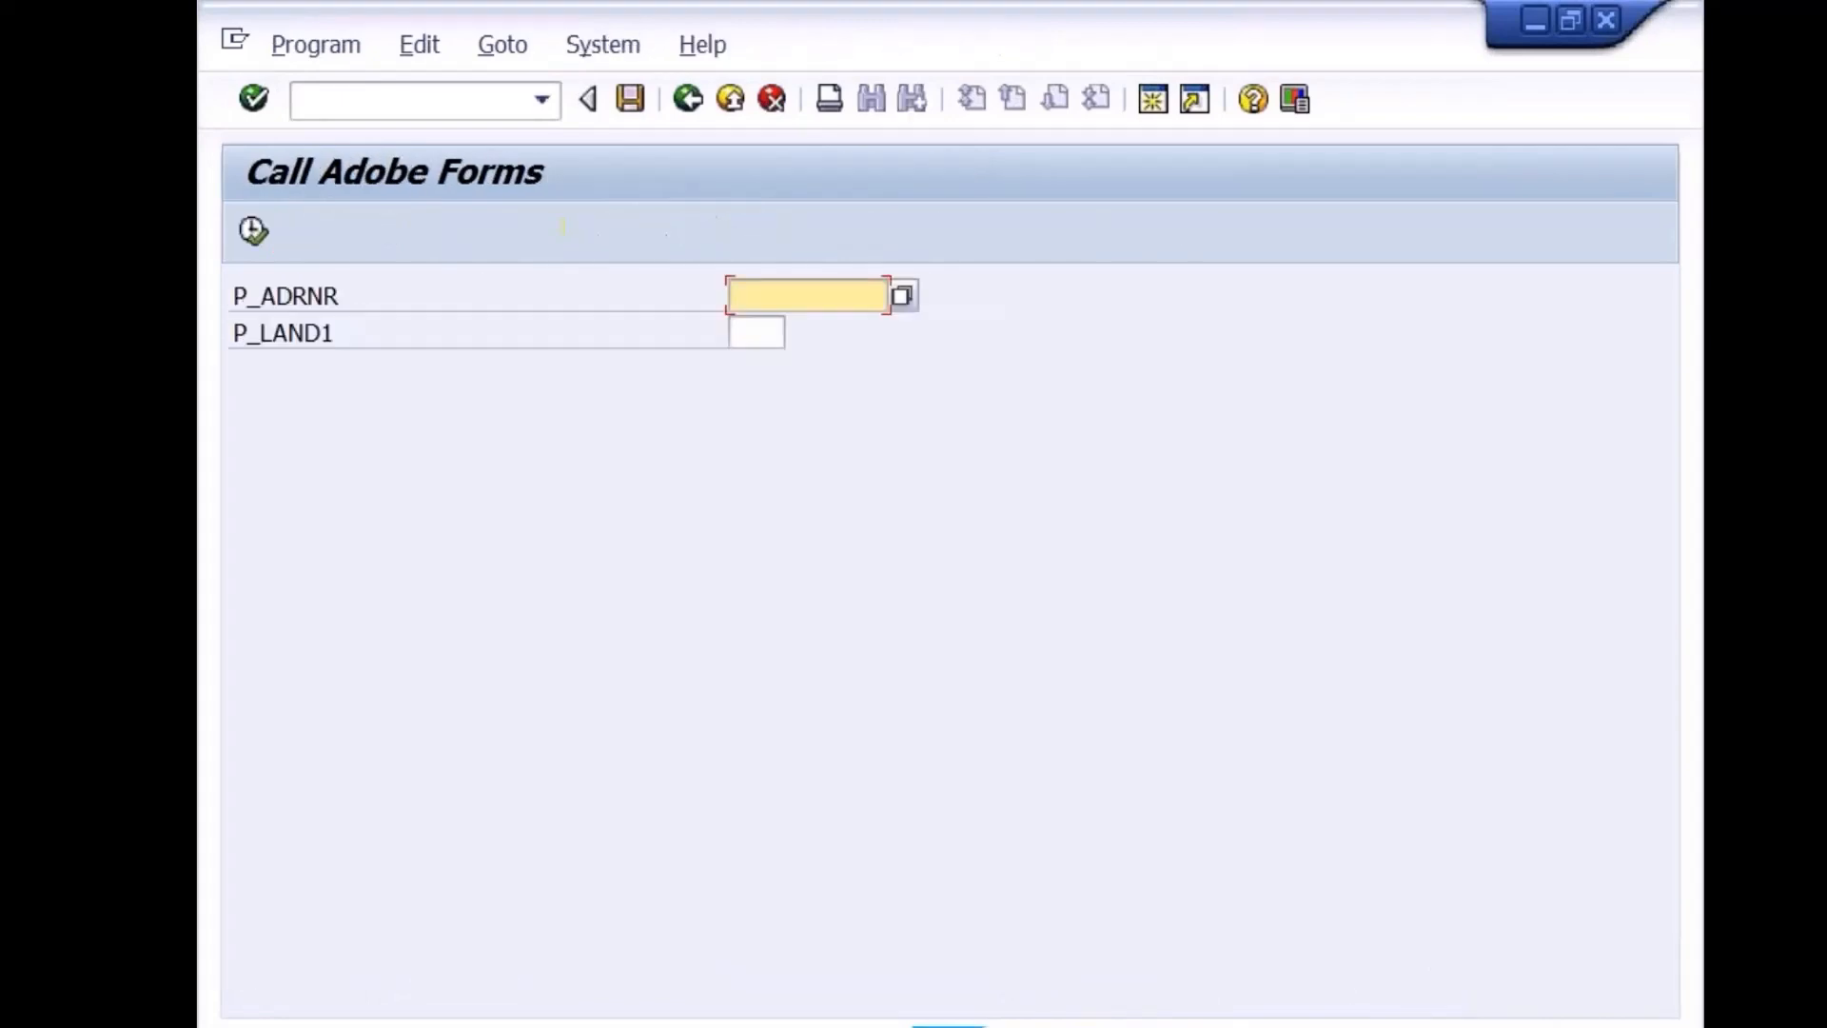
{"action": "key", "text": "space"}
{"action": "key", "text": "Down"}
{"action": "key", "text": "Return"}
{"action": "key", "text": "F8"}
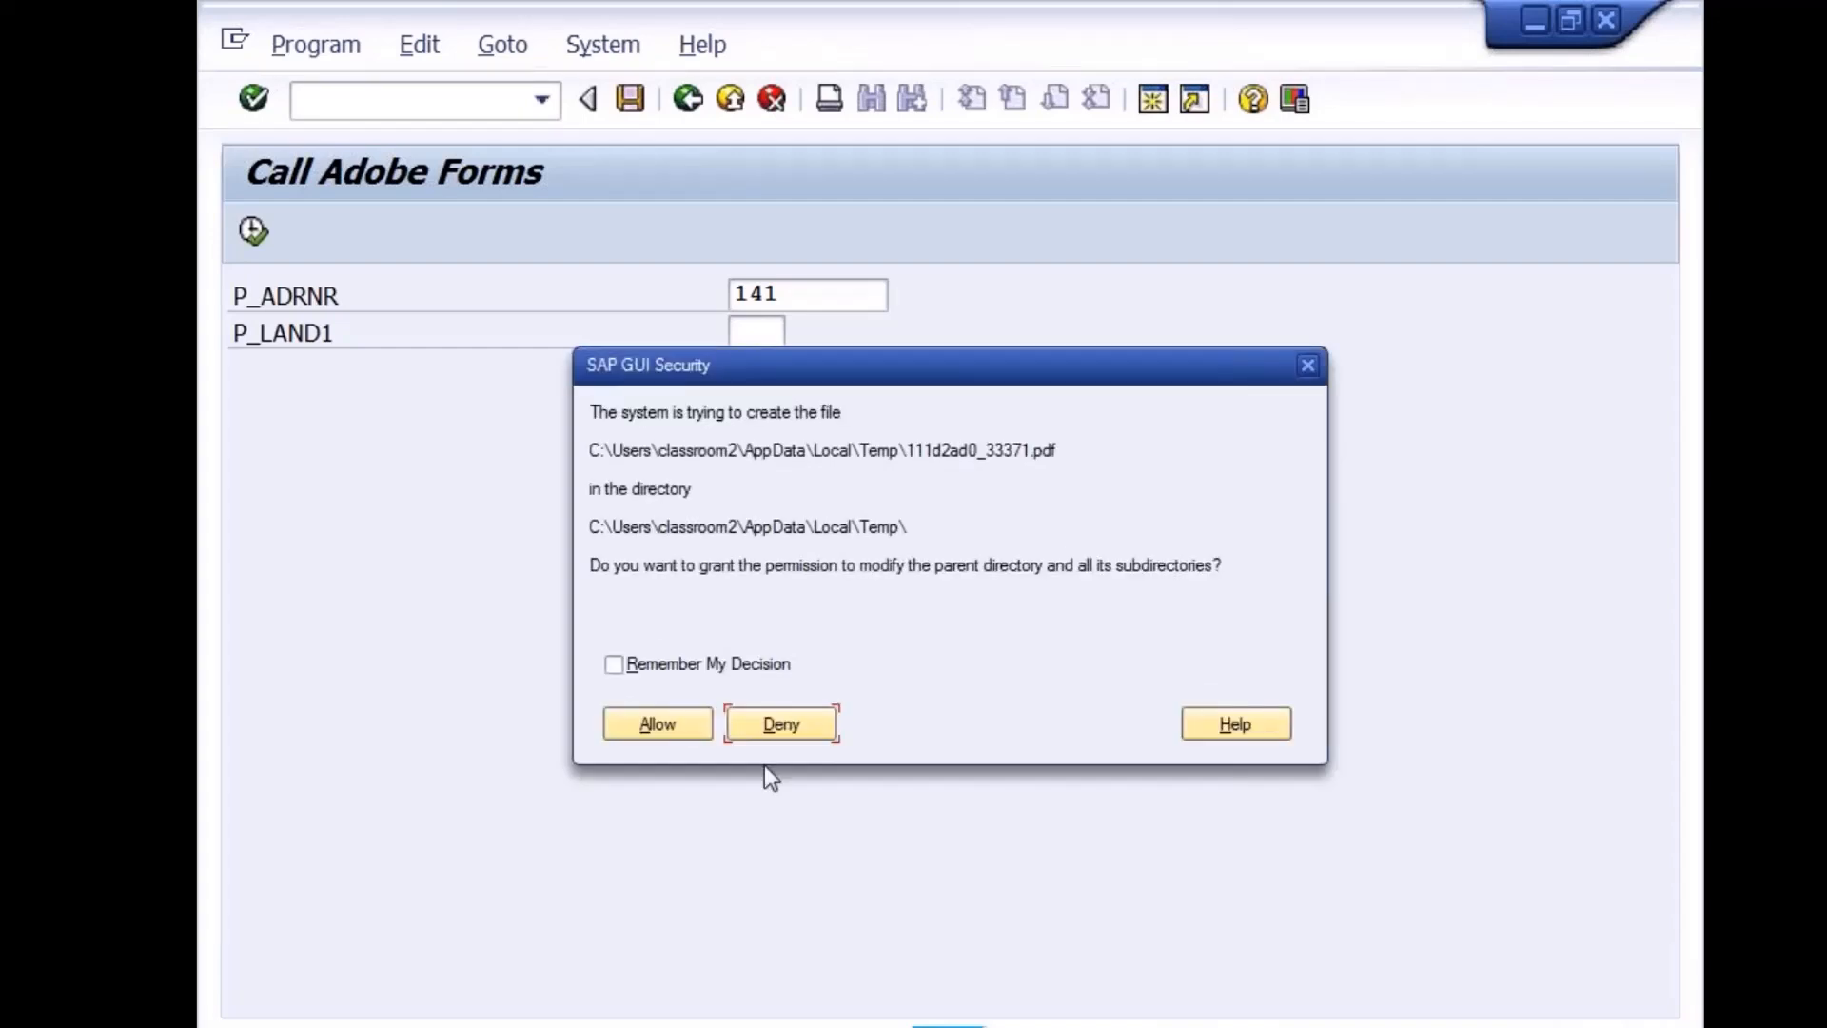
{"action": "left_click", "coordinate": [687, 723]}
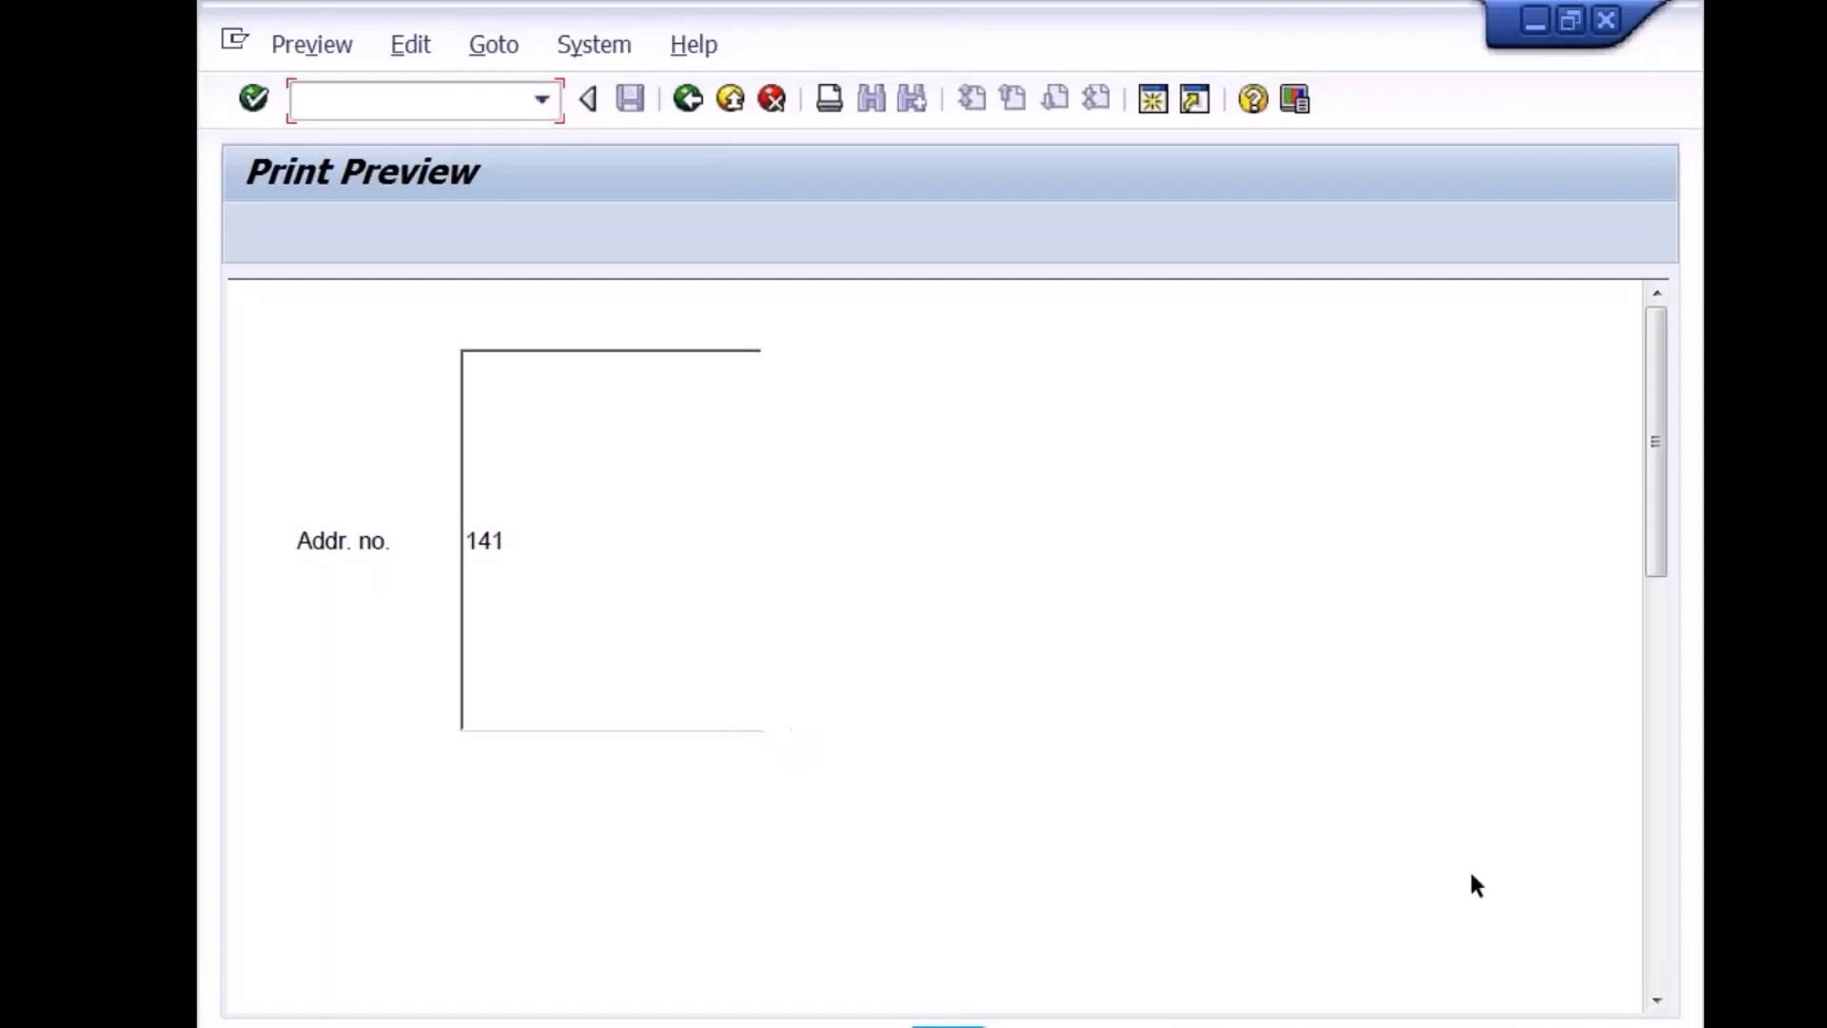
{"action": "left_click", "coordinate": [1656, 1000]}
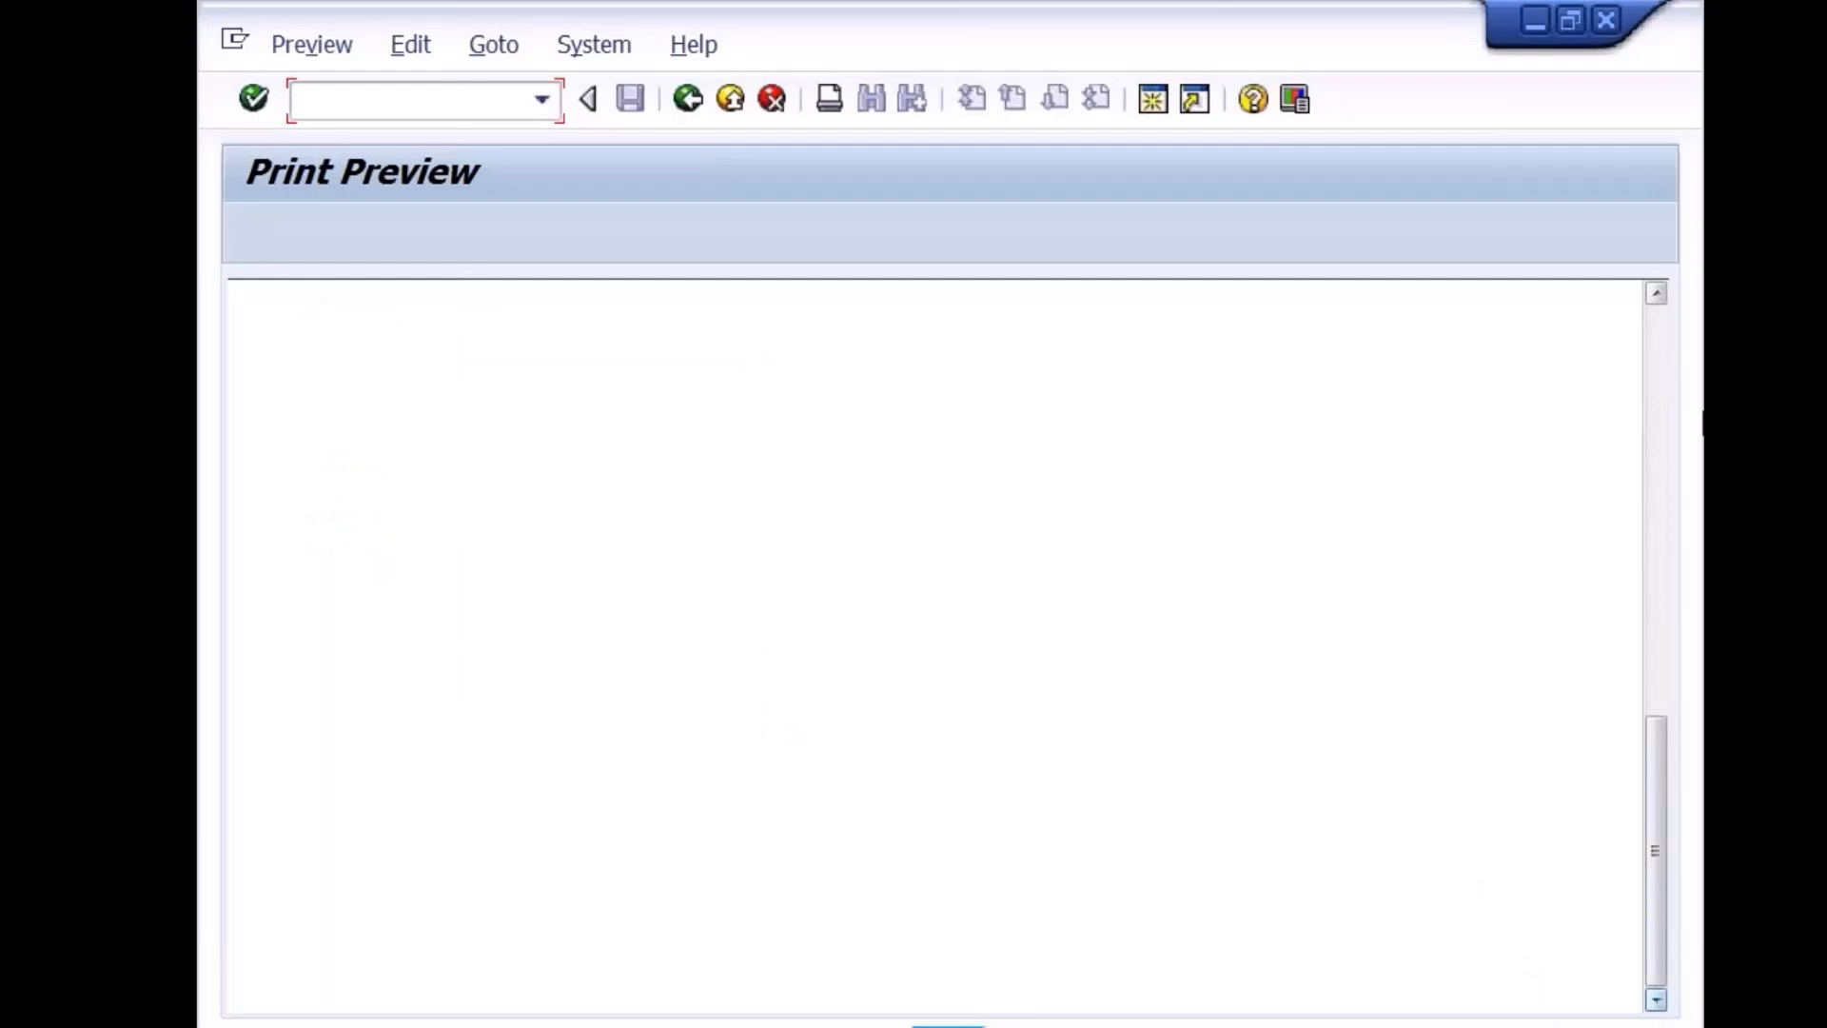
{"action": "left_click_drag", "start_coordinate": [1656, 900], "coordinate": [1647, 491]}
{"action": "left_click", "coordinate": [693, 108]}
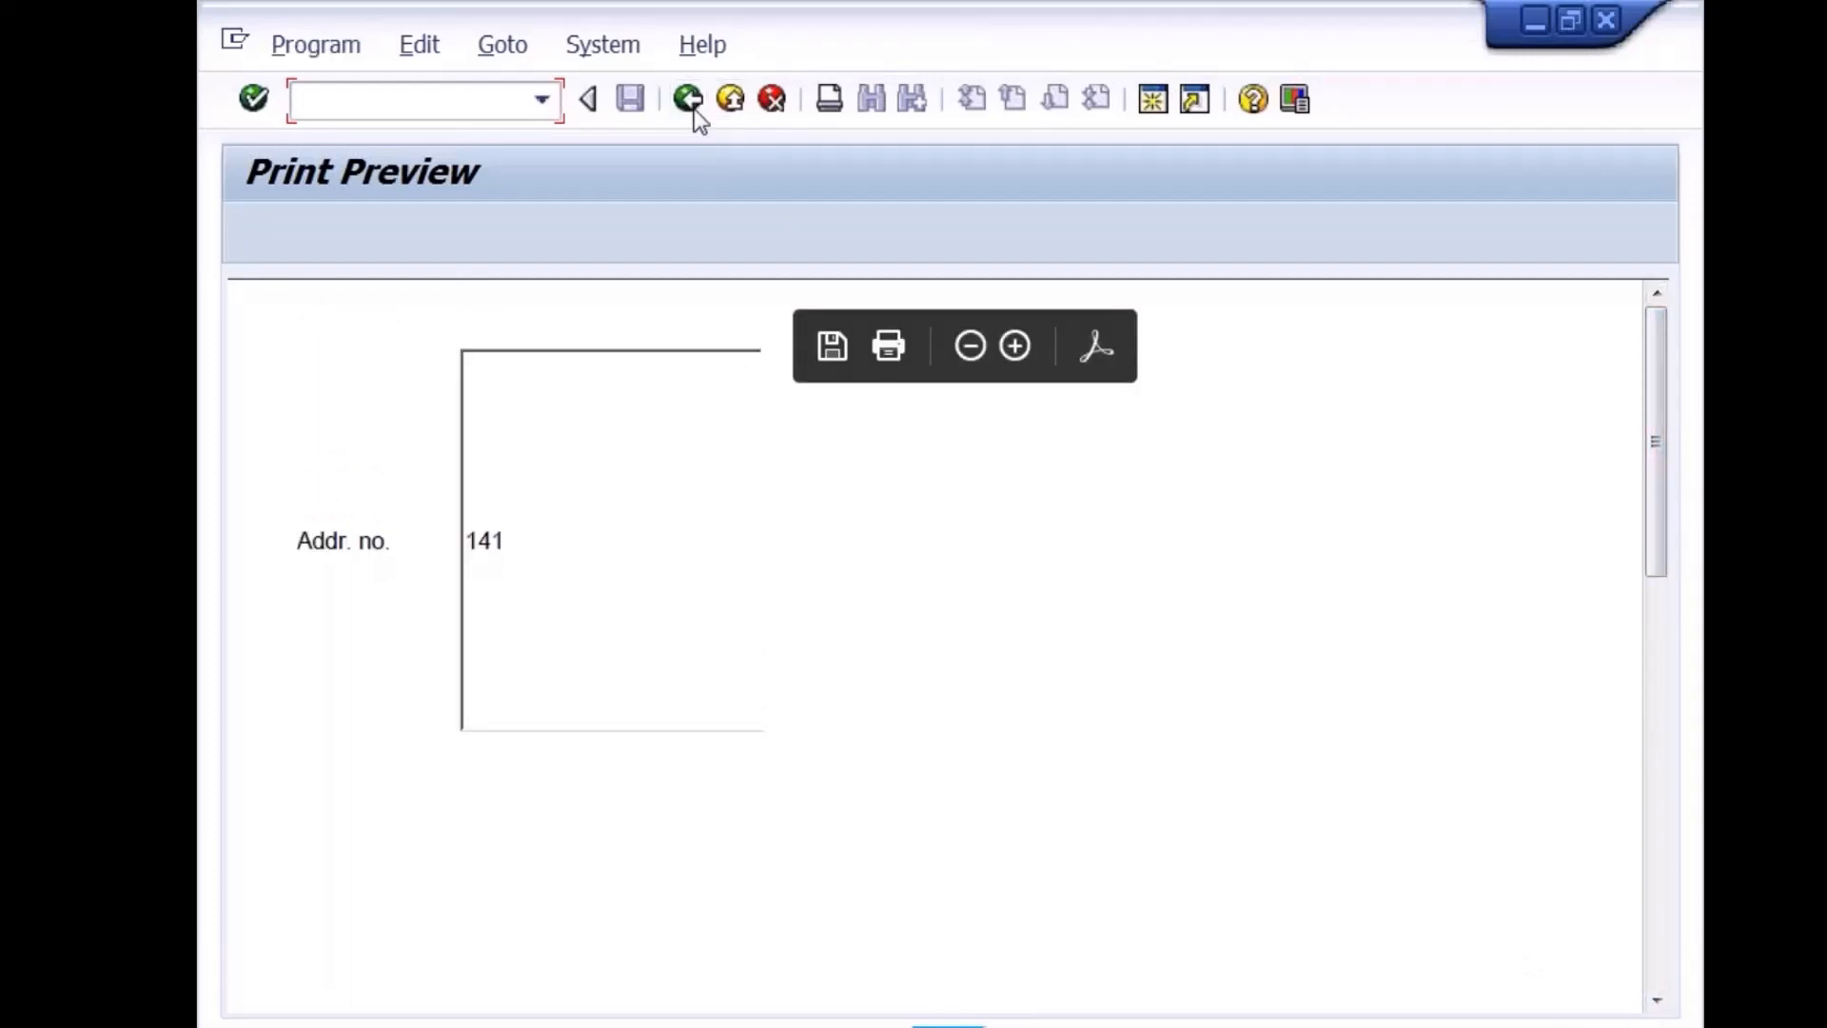
{"action": "type", "text": "22"}
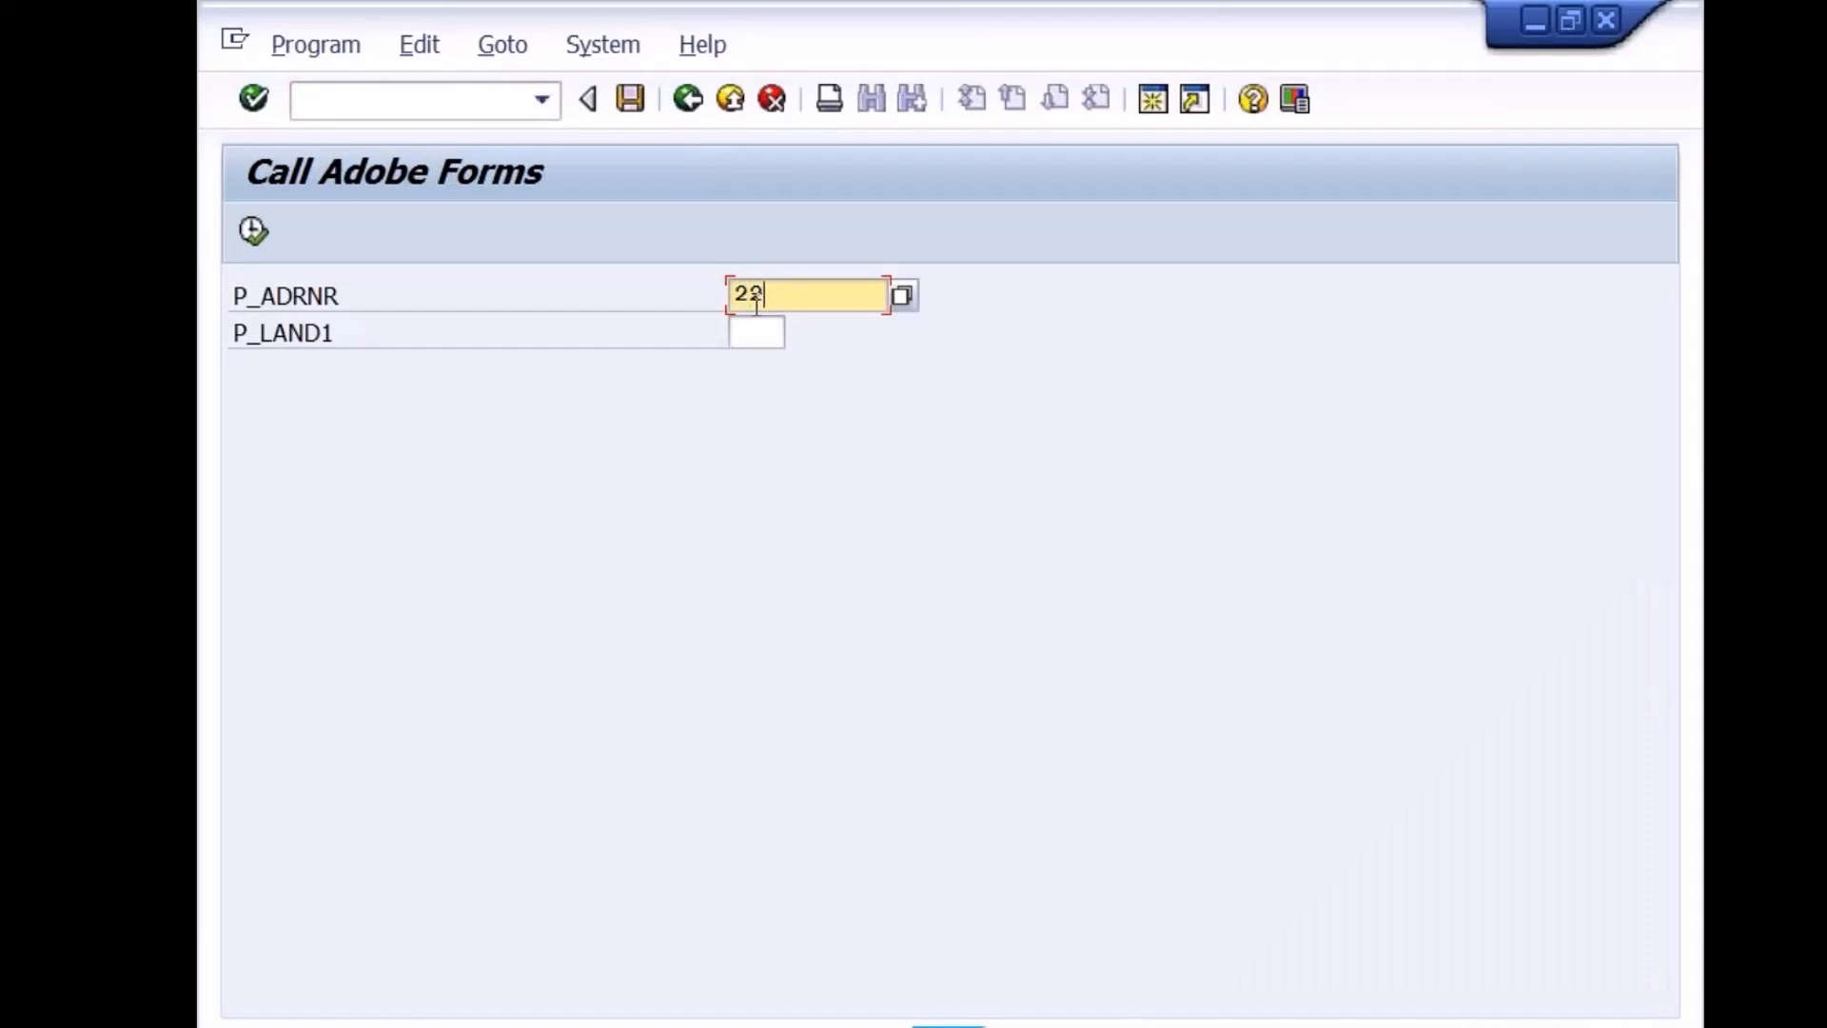
{"action": "type", "text": "900"}
{"action": "key", "text": "F3"}
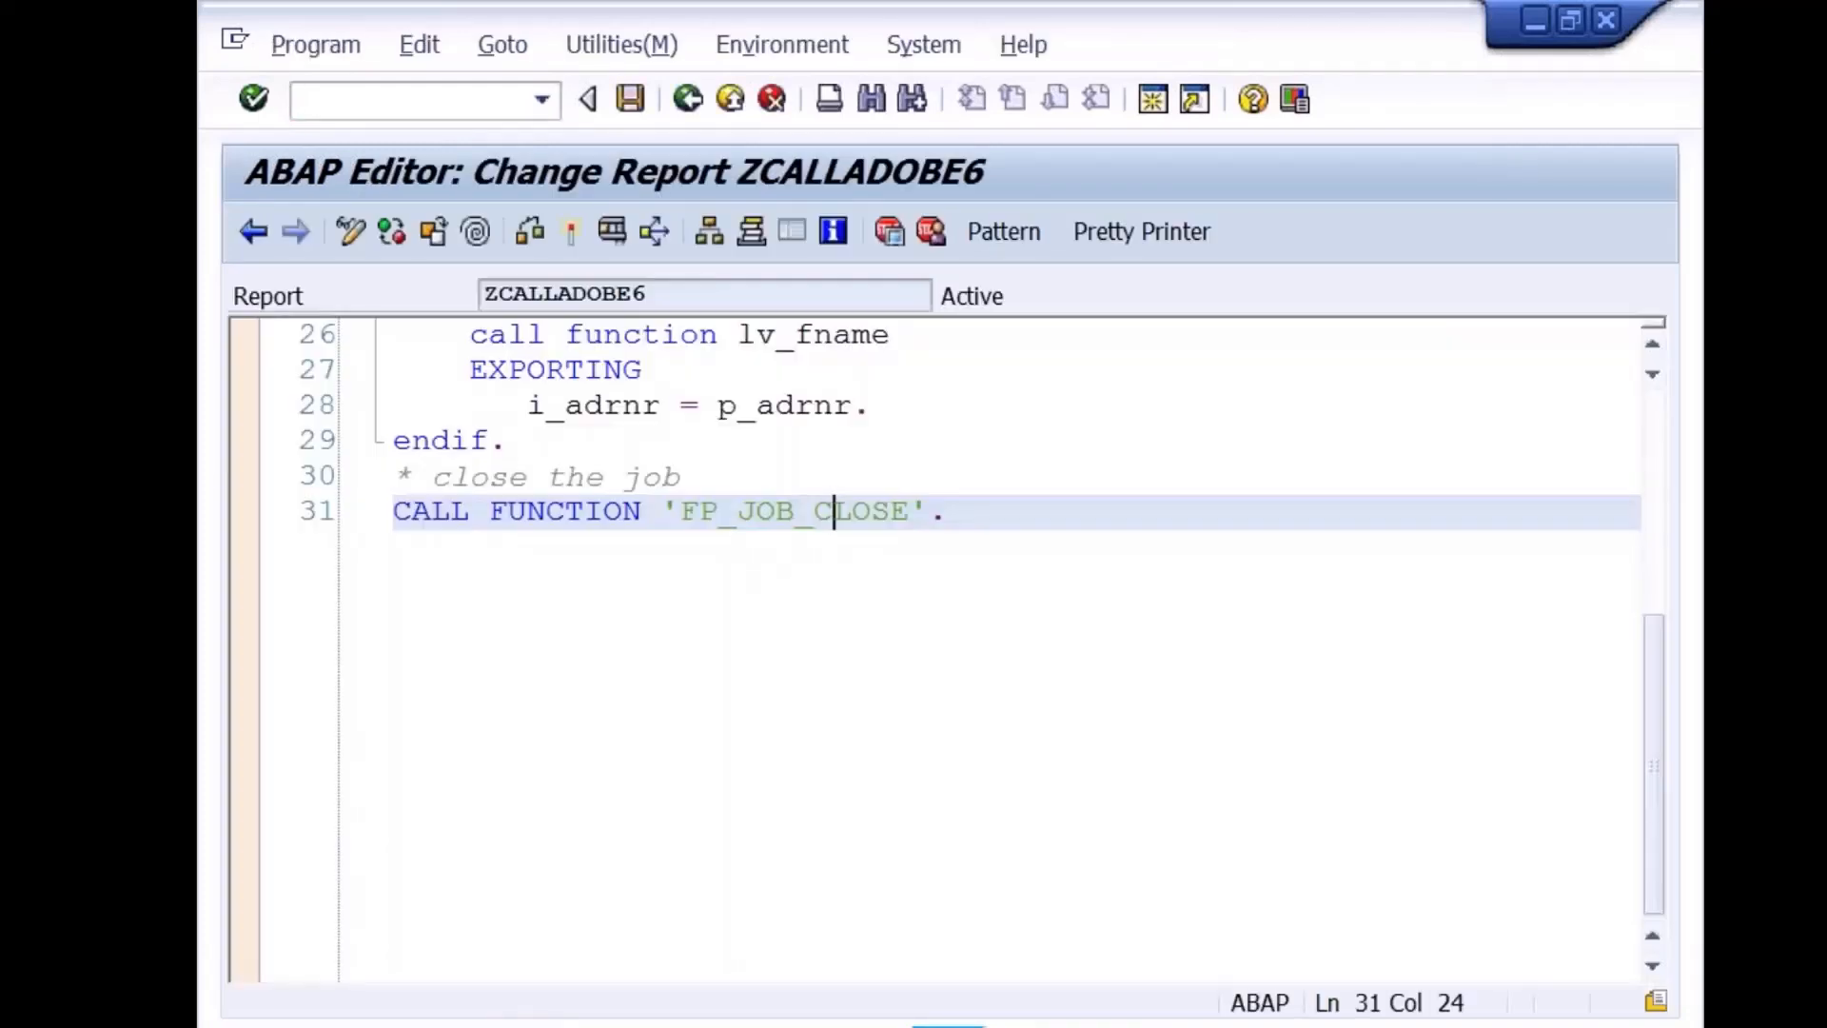
Test the report with address number 22901, allow the PDF file's creation, and return from the preview to the editor
{"action": "key", "text": "F8"}
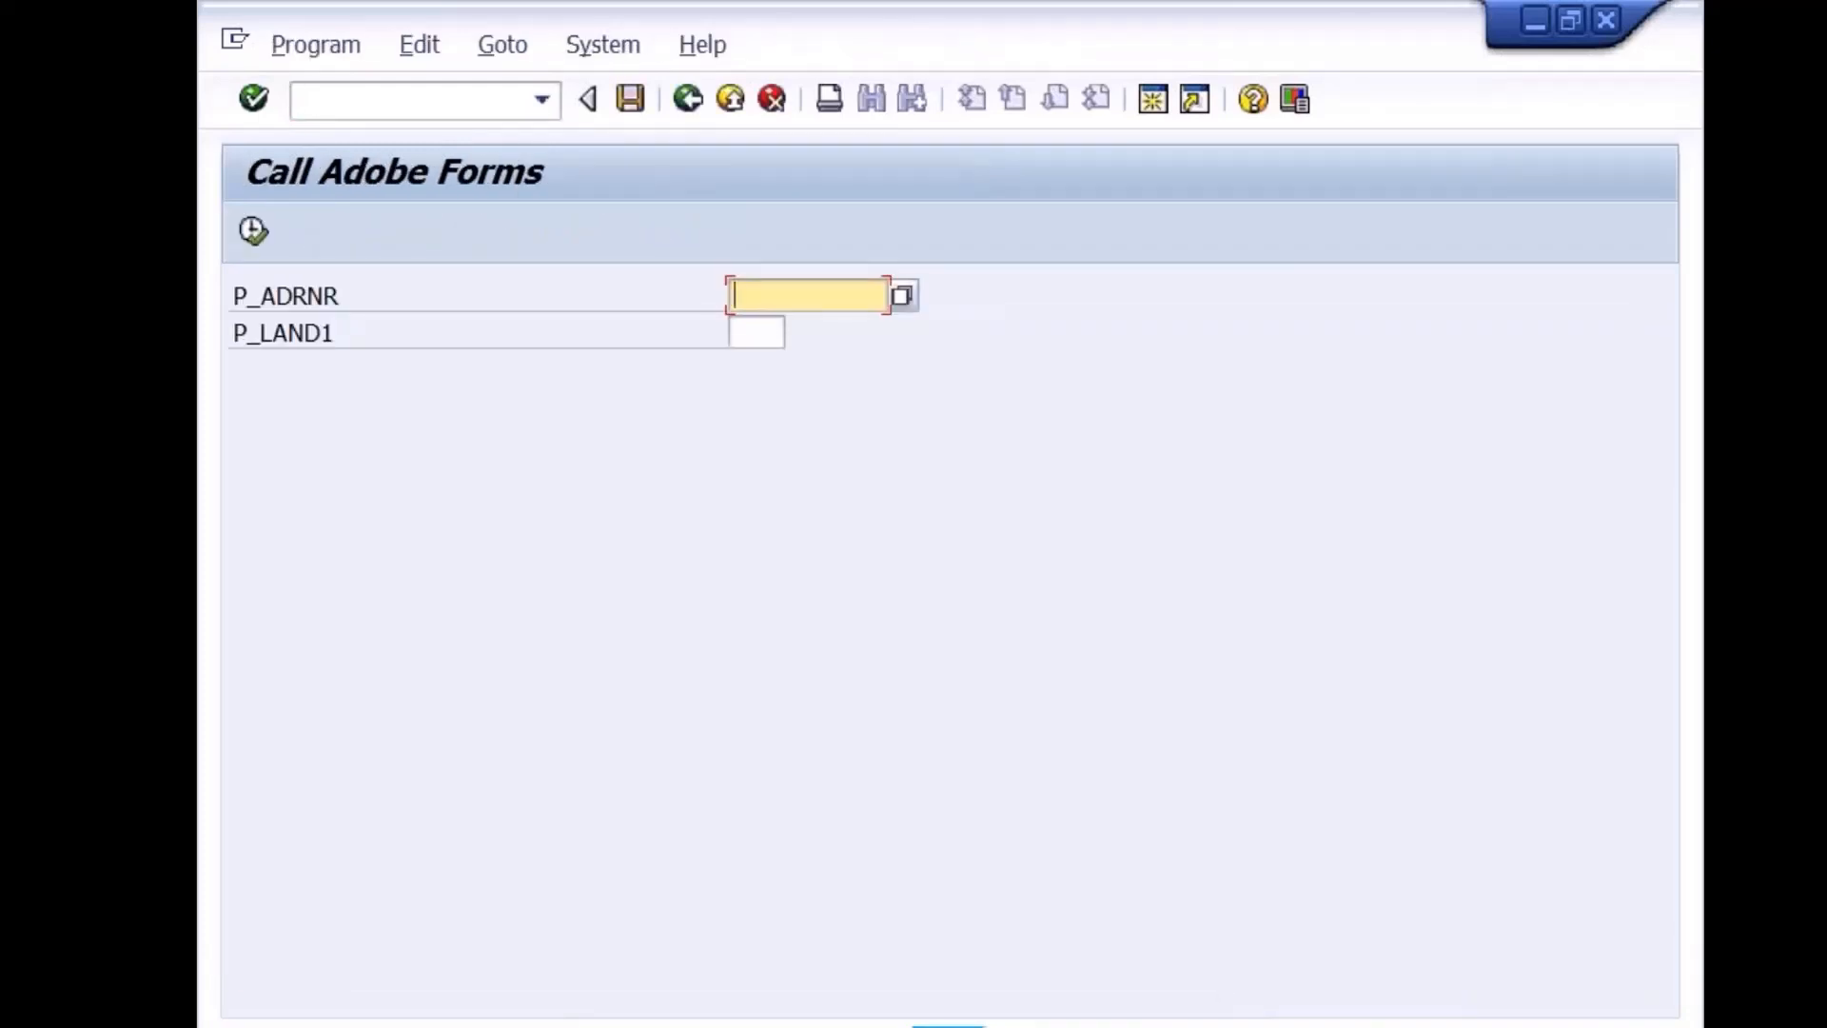
{"action": "type", "text": "22901"}
{"action": "key", "text": "F8"}
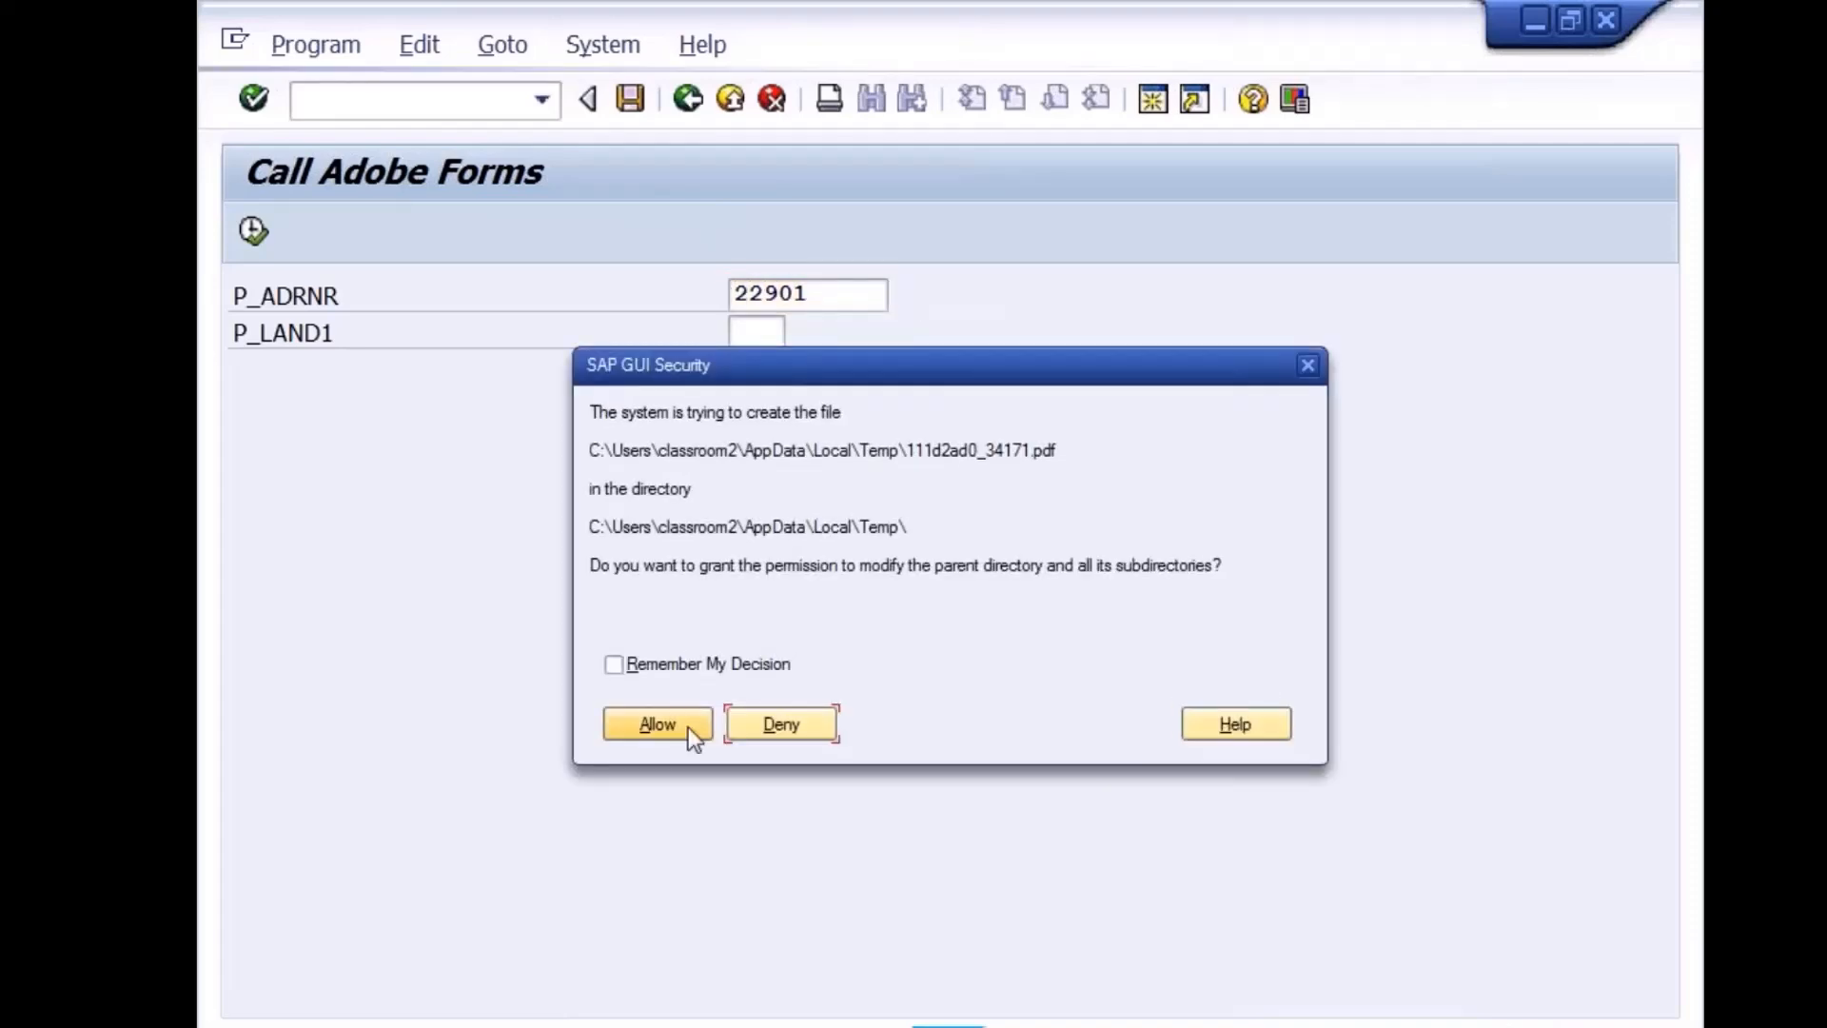
{"action": "left_click", "coordinate": [688, 727]}
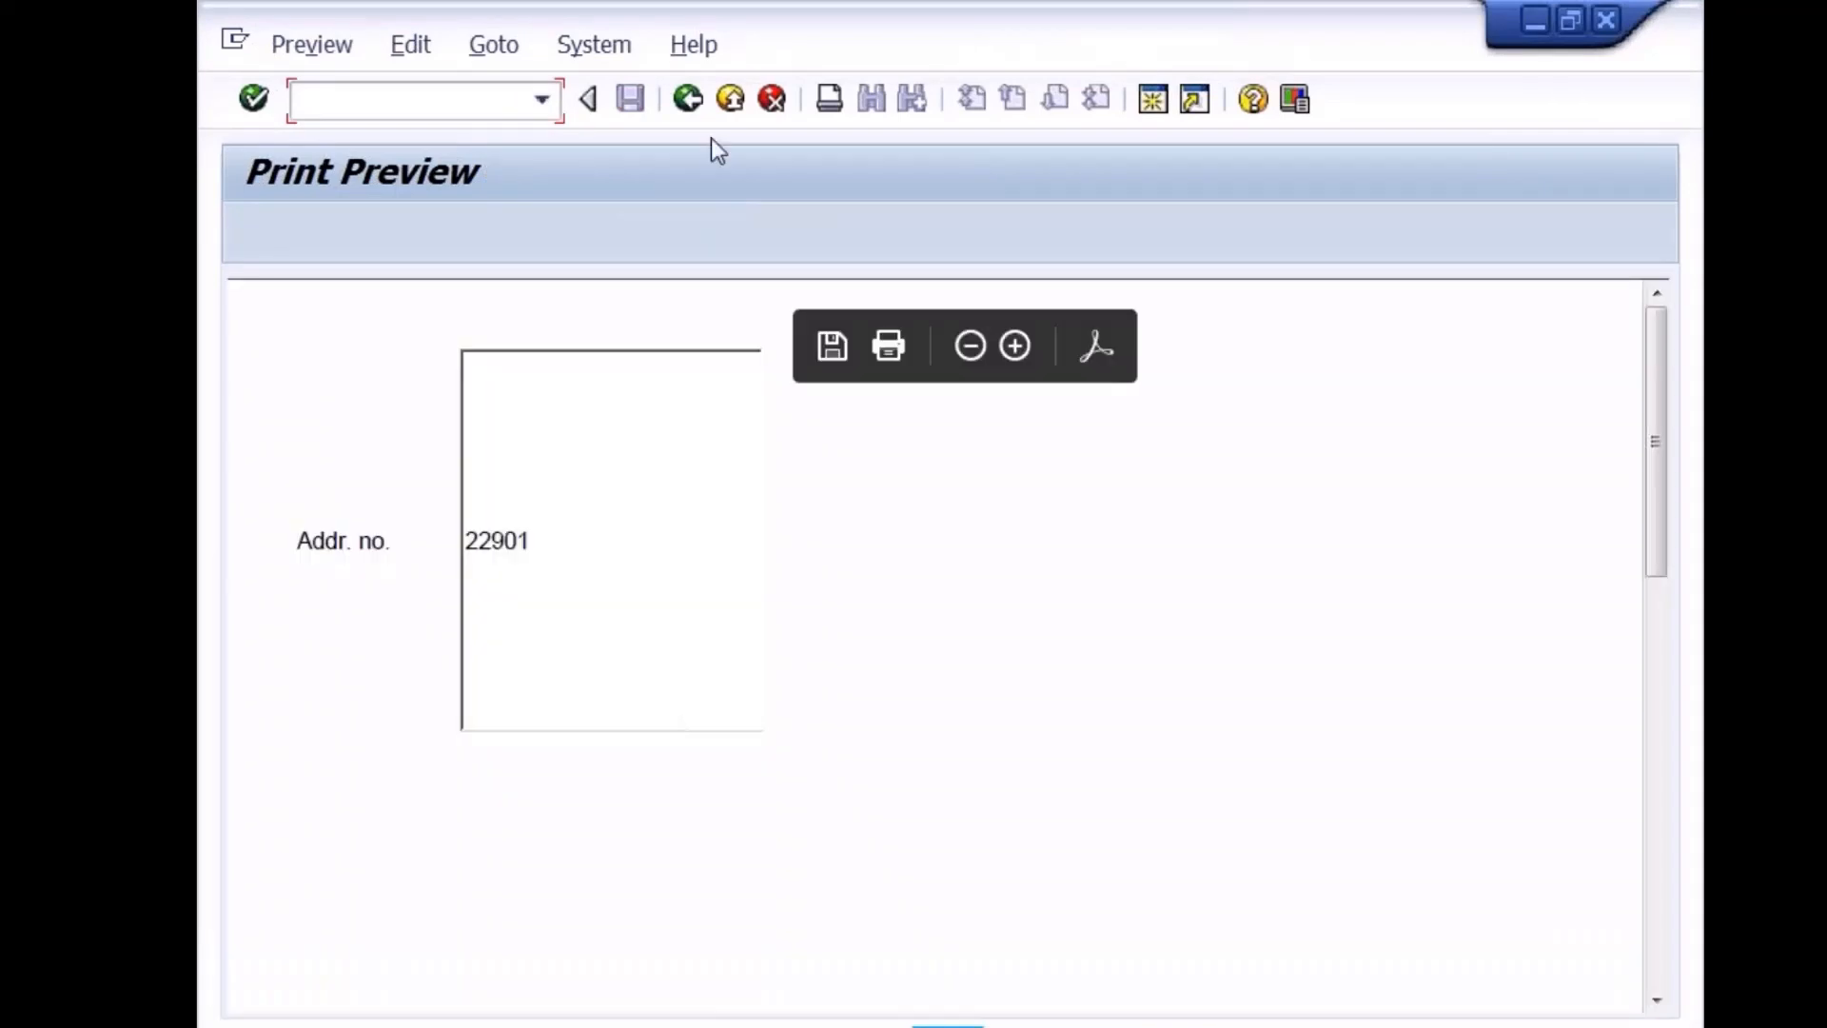
{"action": "left_click", "coordinate": [688, 99]}
{"action": "left_click", "coordinate": [688, 99]}
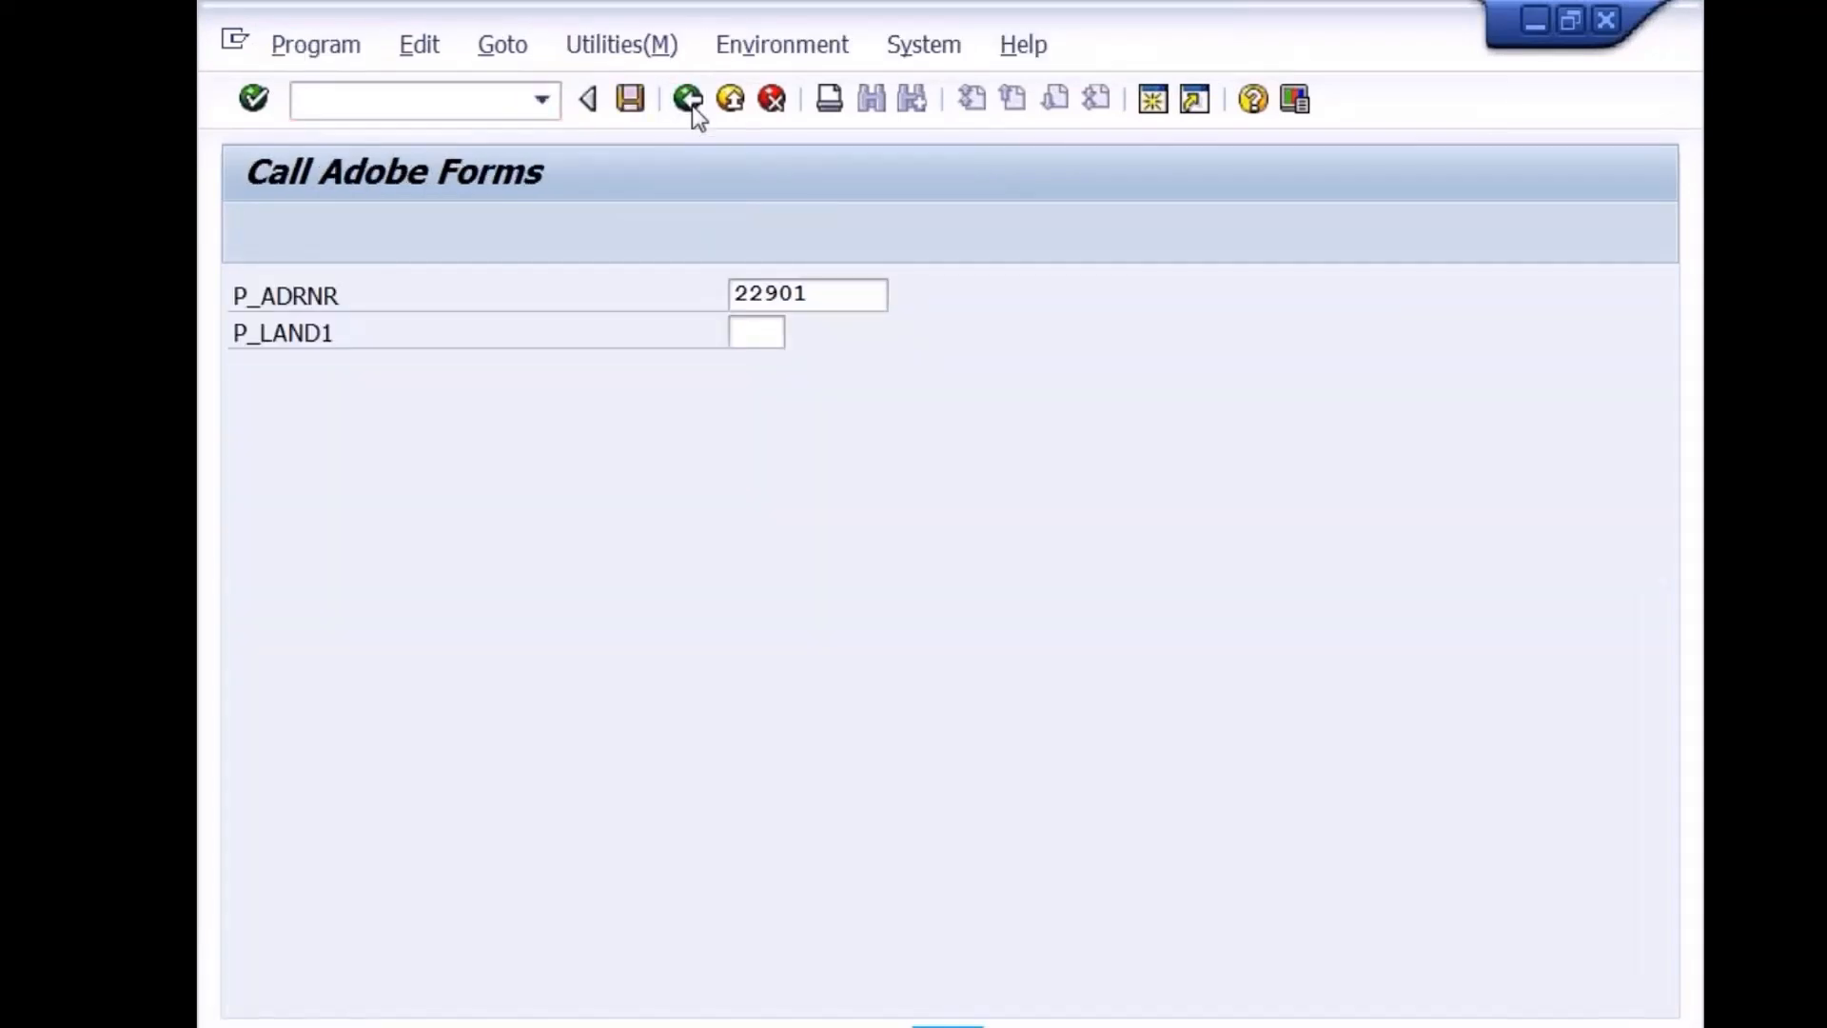
Switch to the Form Builder, open interface ZAINTF6 for change to inspect its import parameters, and go back to the entry point
{"action": "left_click", "coordinate": [875, 1025]}
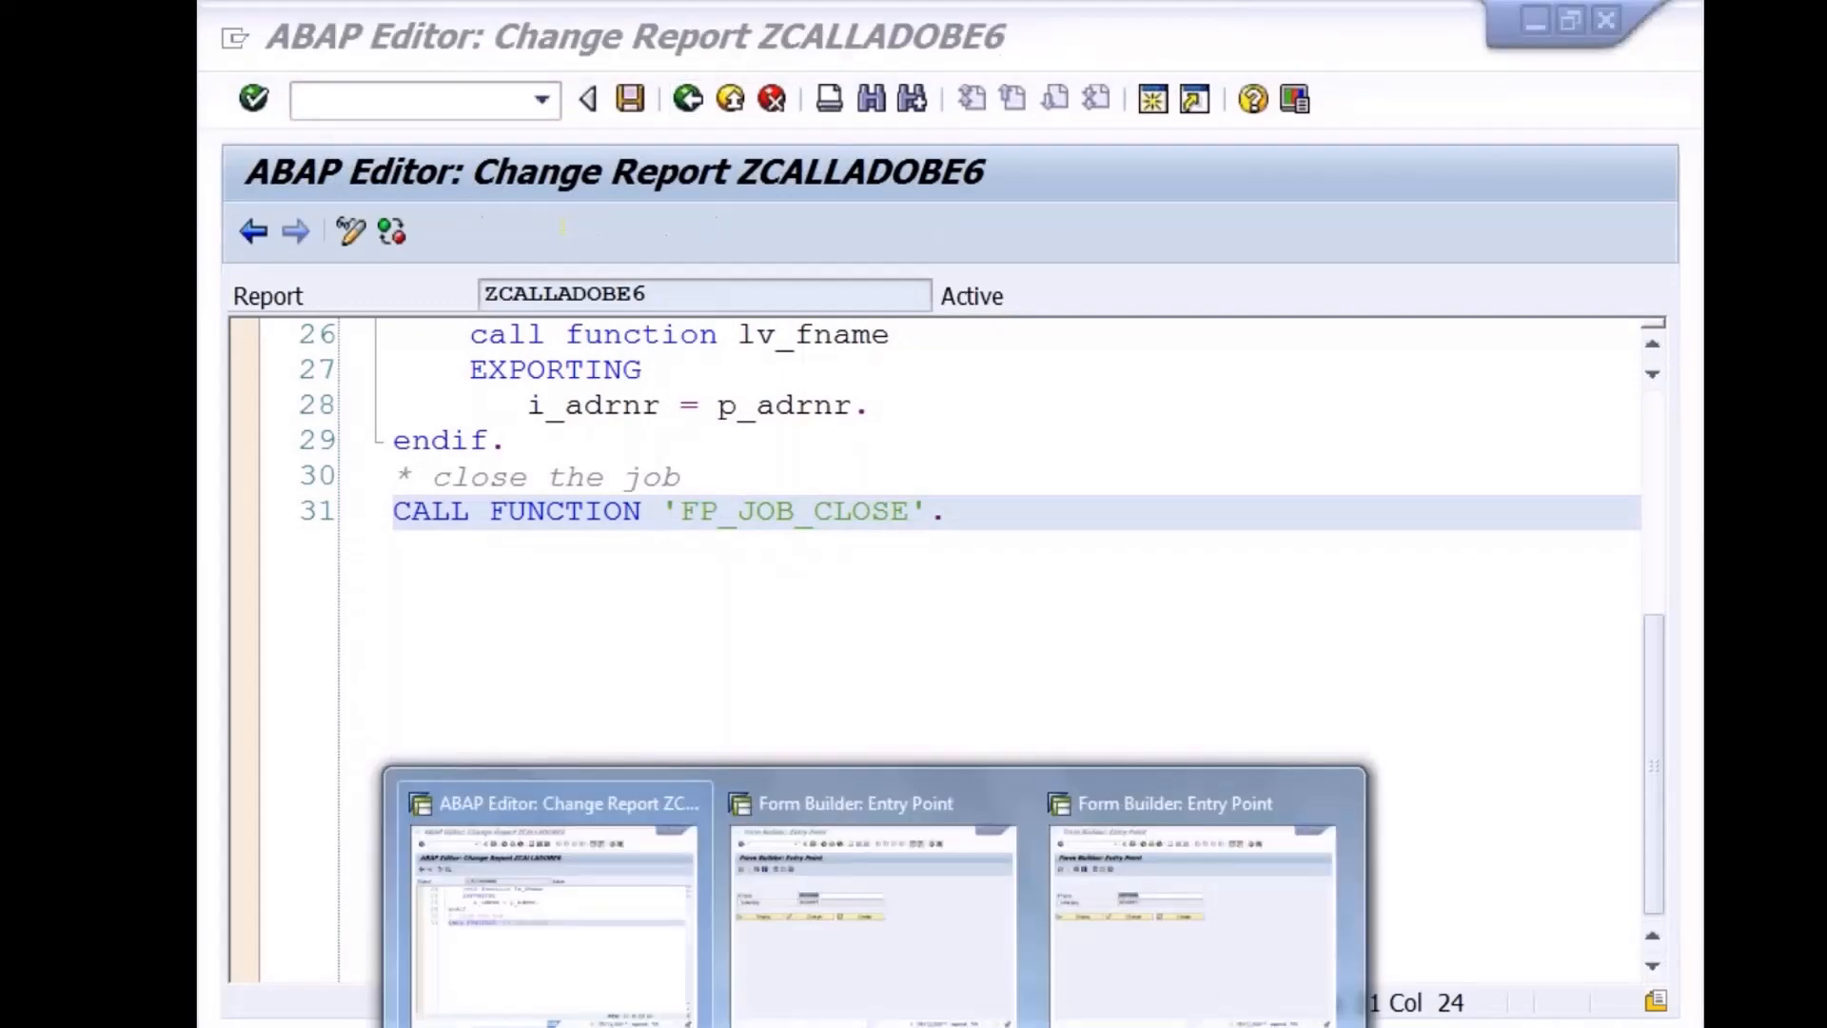
{"action": "left_click", "coordinate": [876, 895]}
{"action": "left_click", "coordinate": [308, 413]}
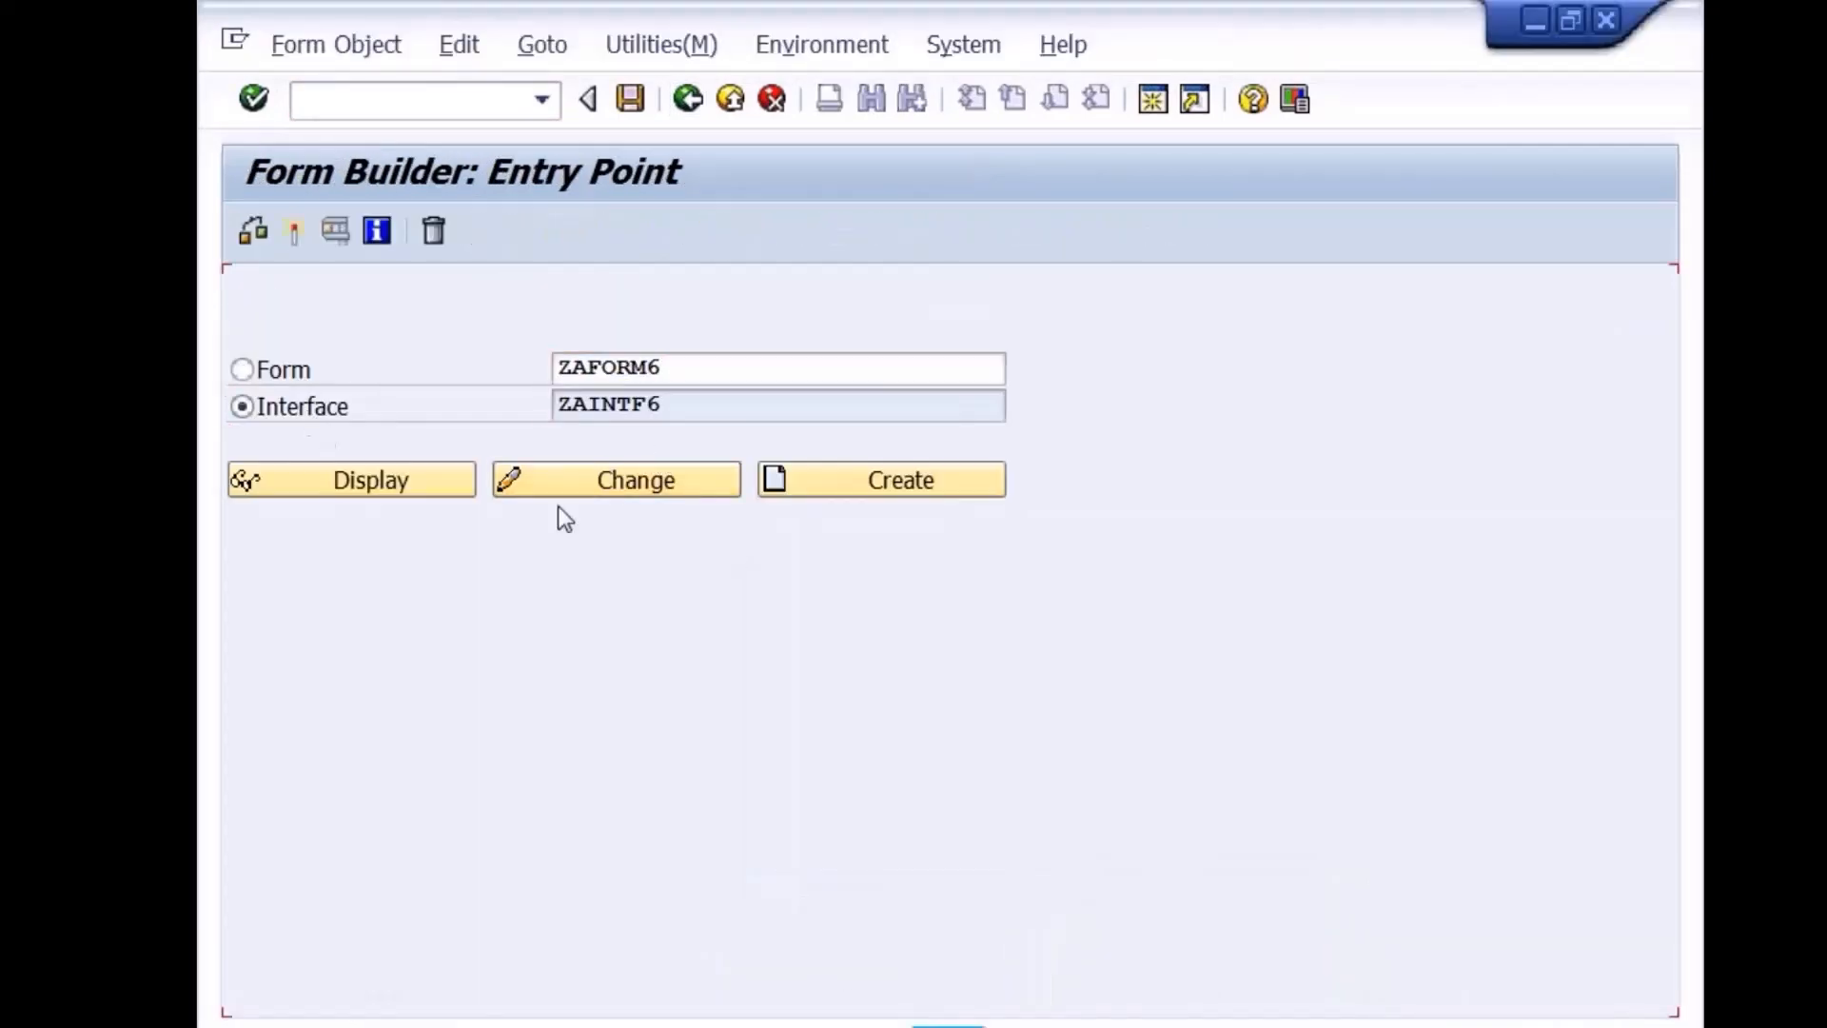
{"action": "left_click", "coordinate": [617, 480]}
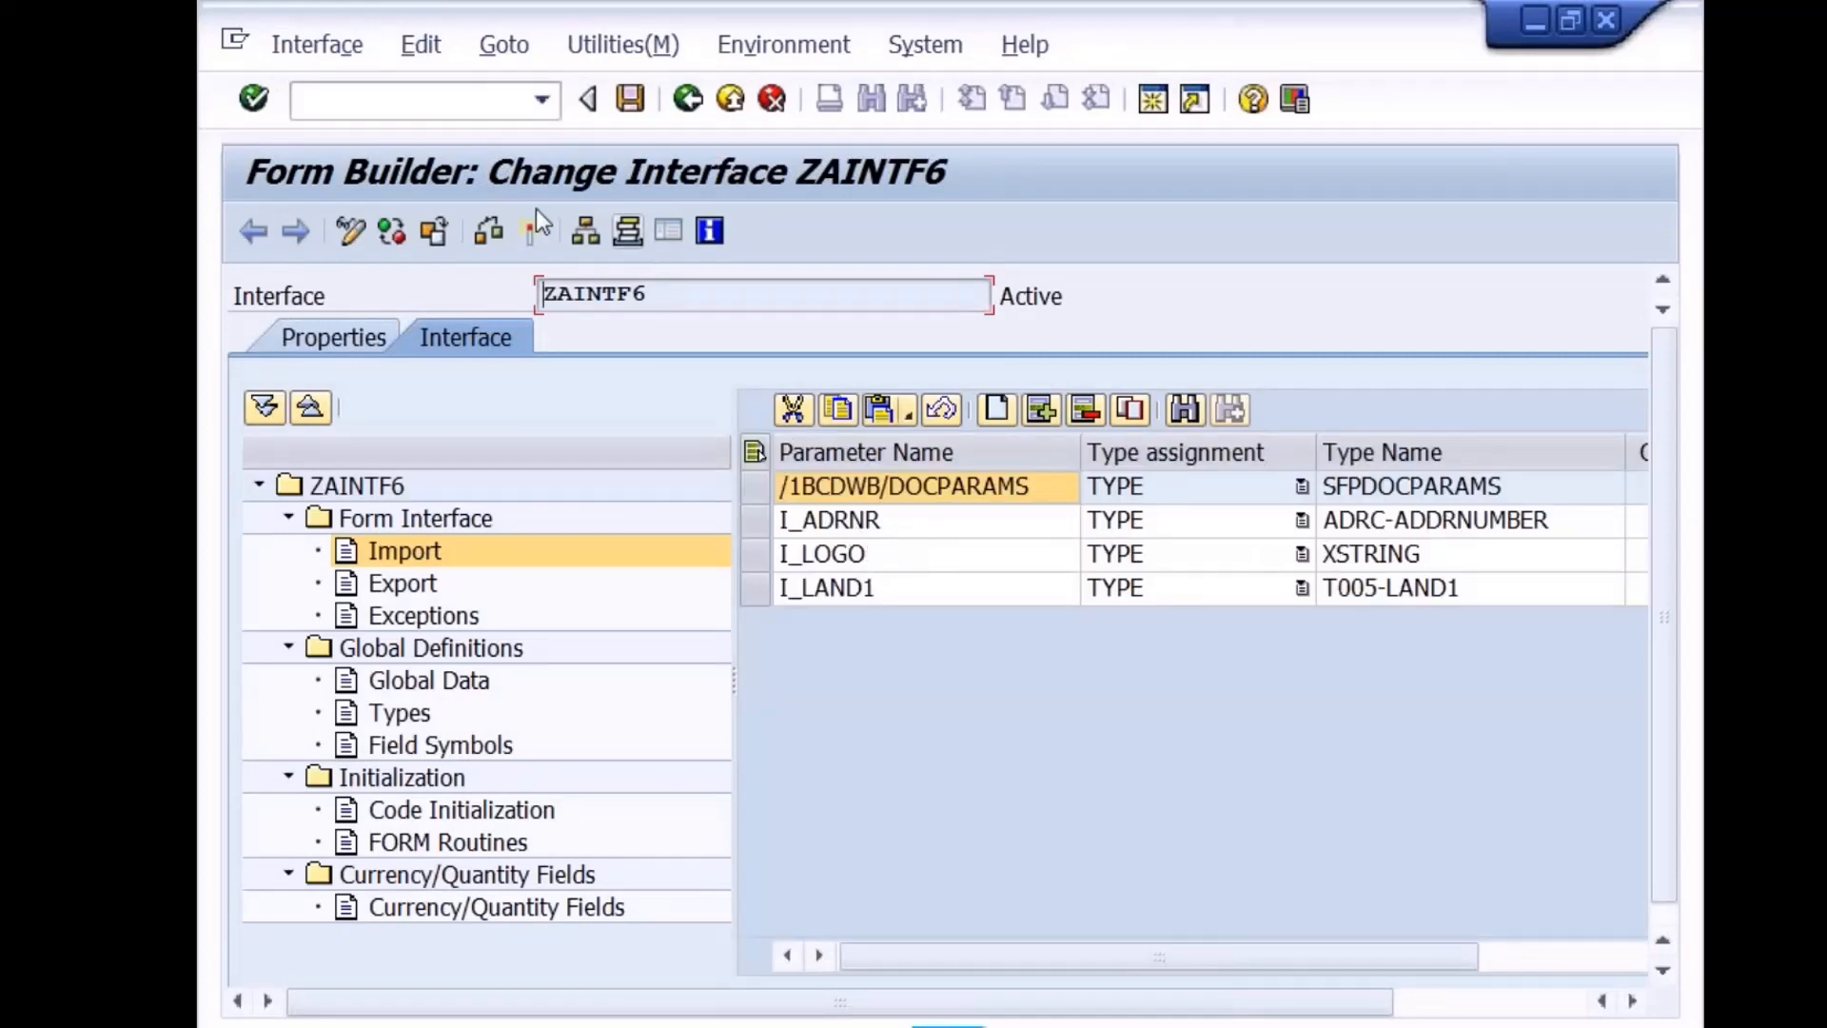
{"action": "left_click", "coordinate": [687, 98]}
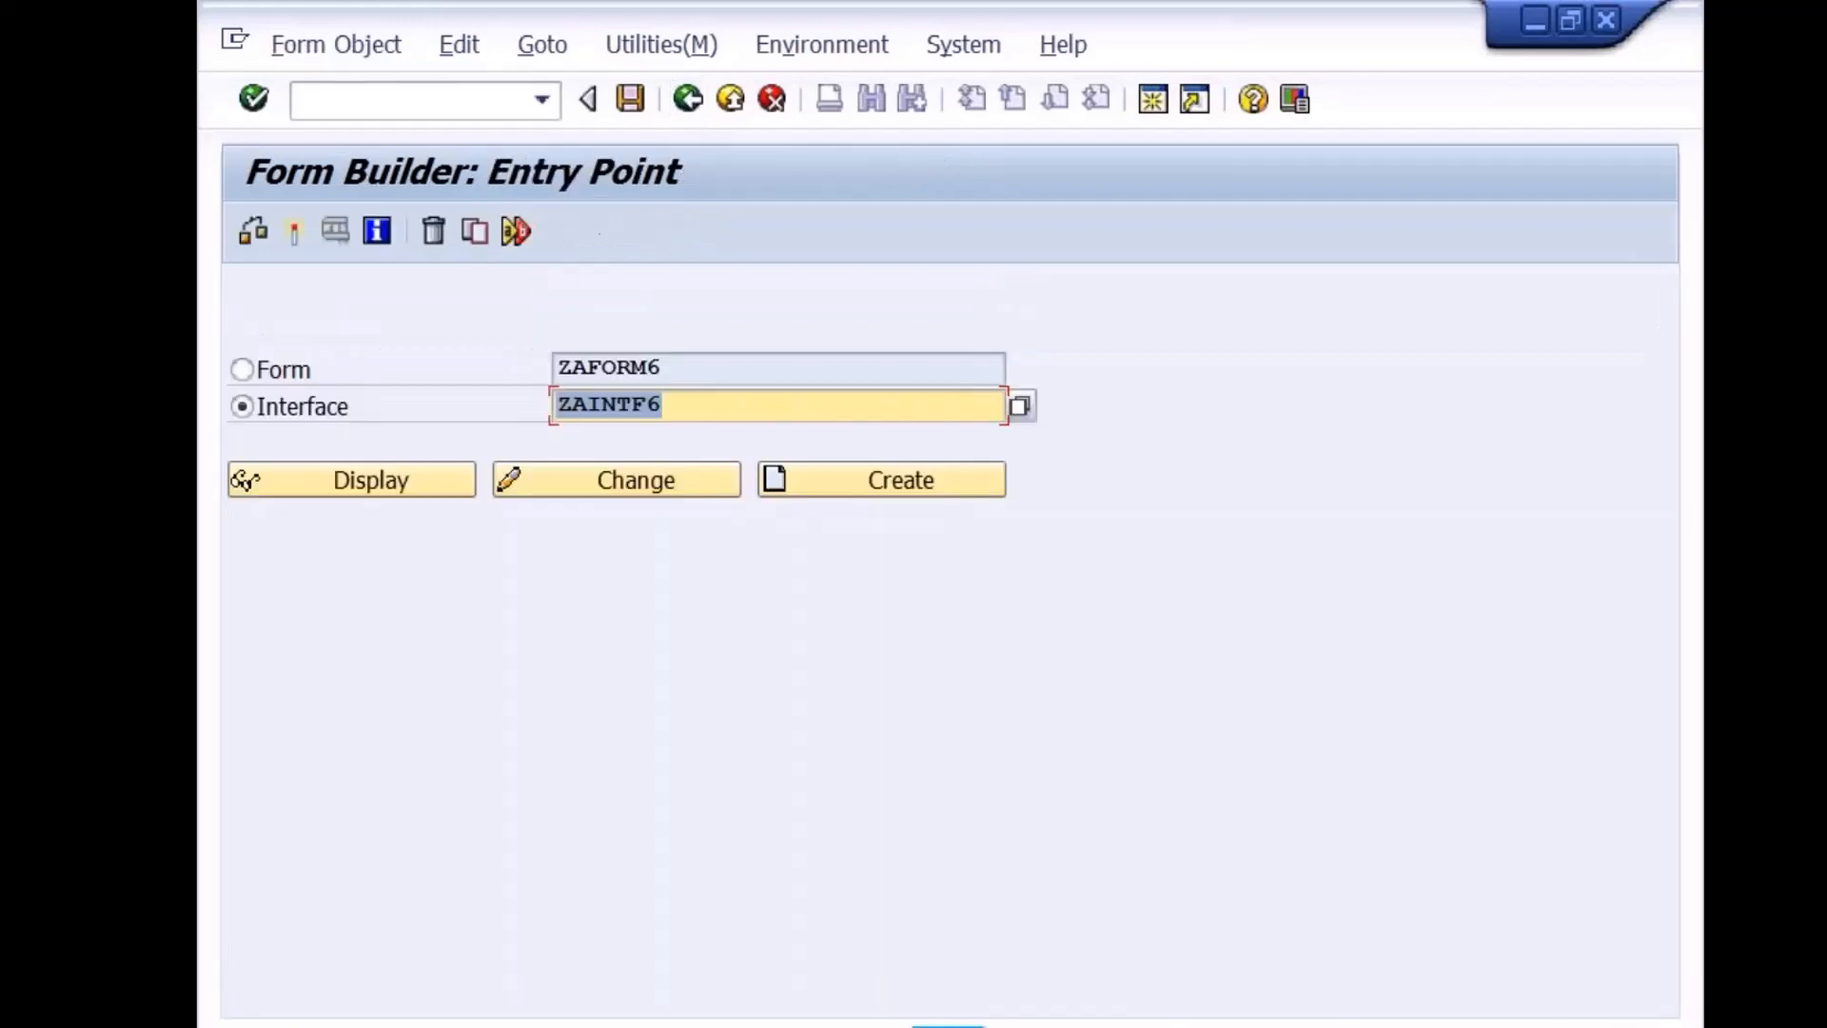
Open form ZAFORM6 for change, expand the interface's Import folder in the context, and select I_ADRNR
{"action": "left_click", "coordinate": [242, 369]}
{"action": "left_click", "coordinate": [562, 483]}
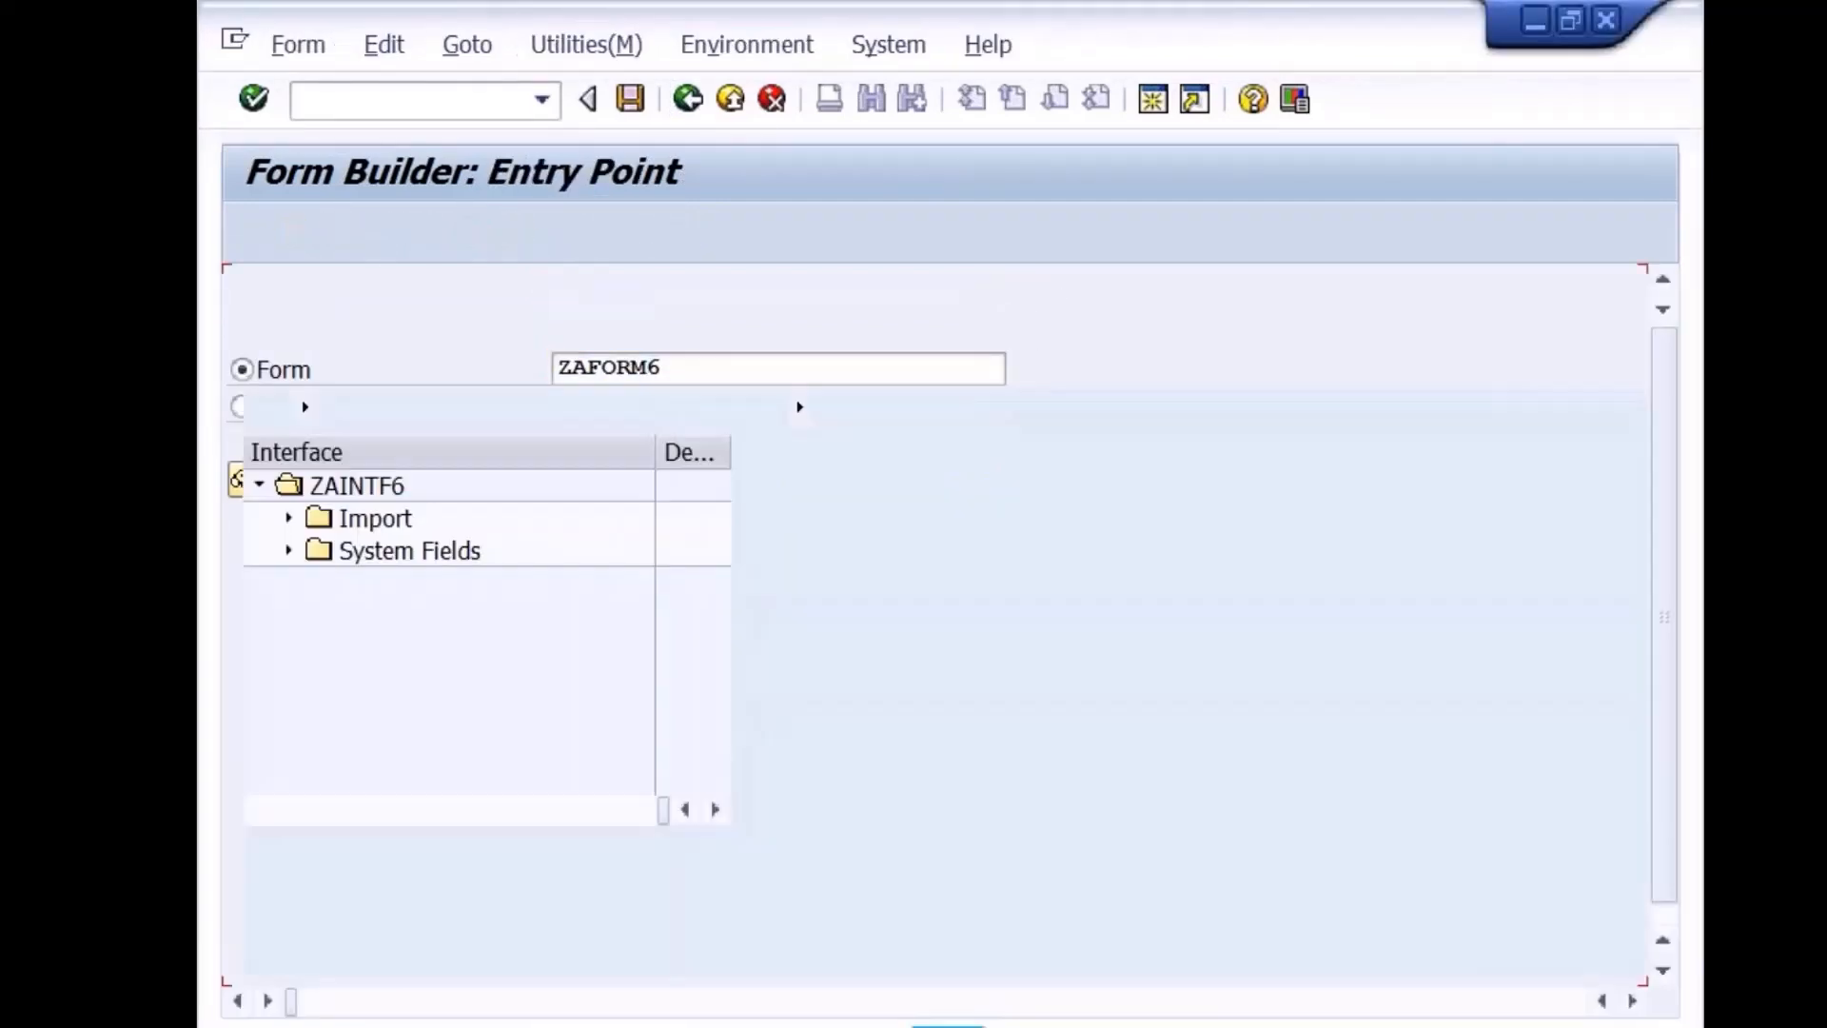
{"action": "left_click", "coordinate": [289, 518]}
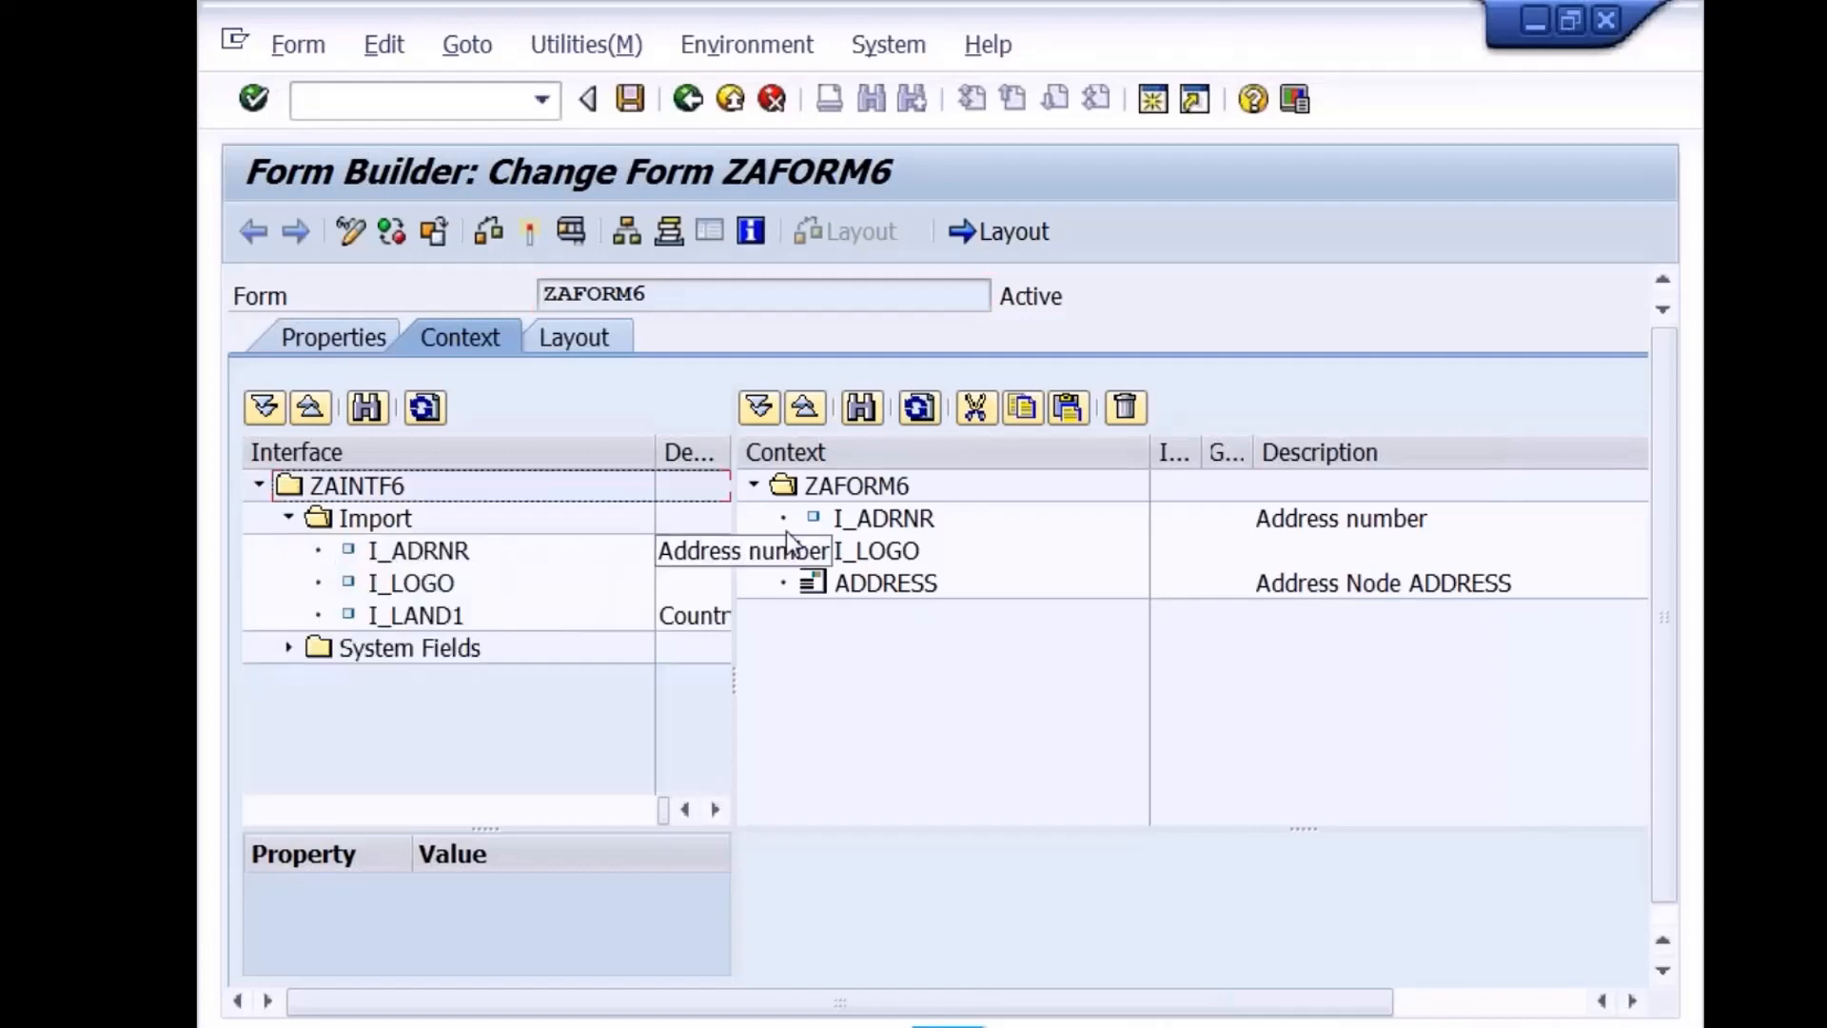
{"action": "left_click", "coordinate": [420, 555]}
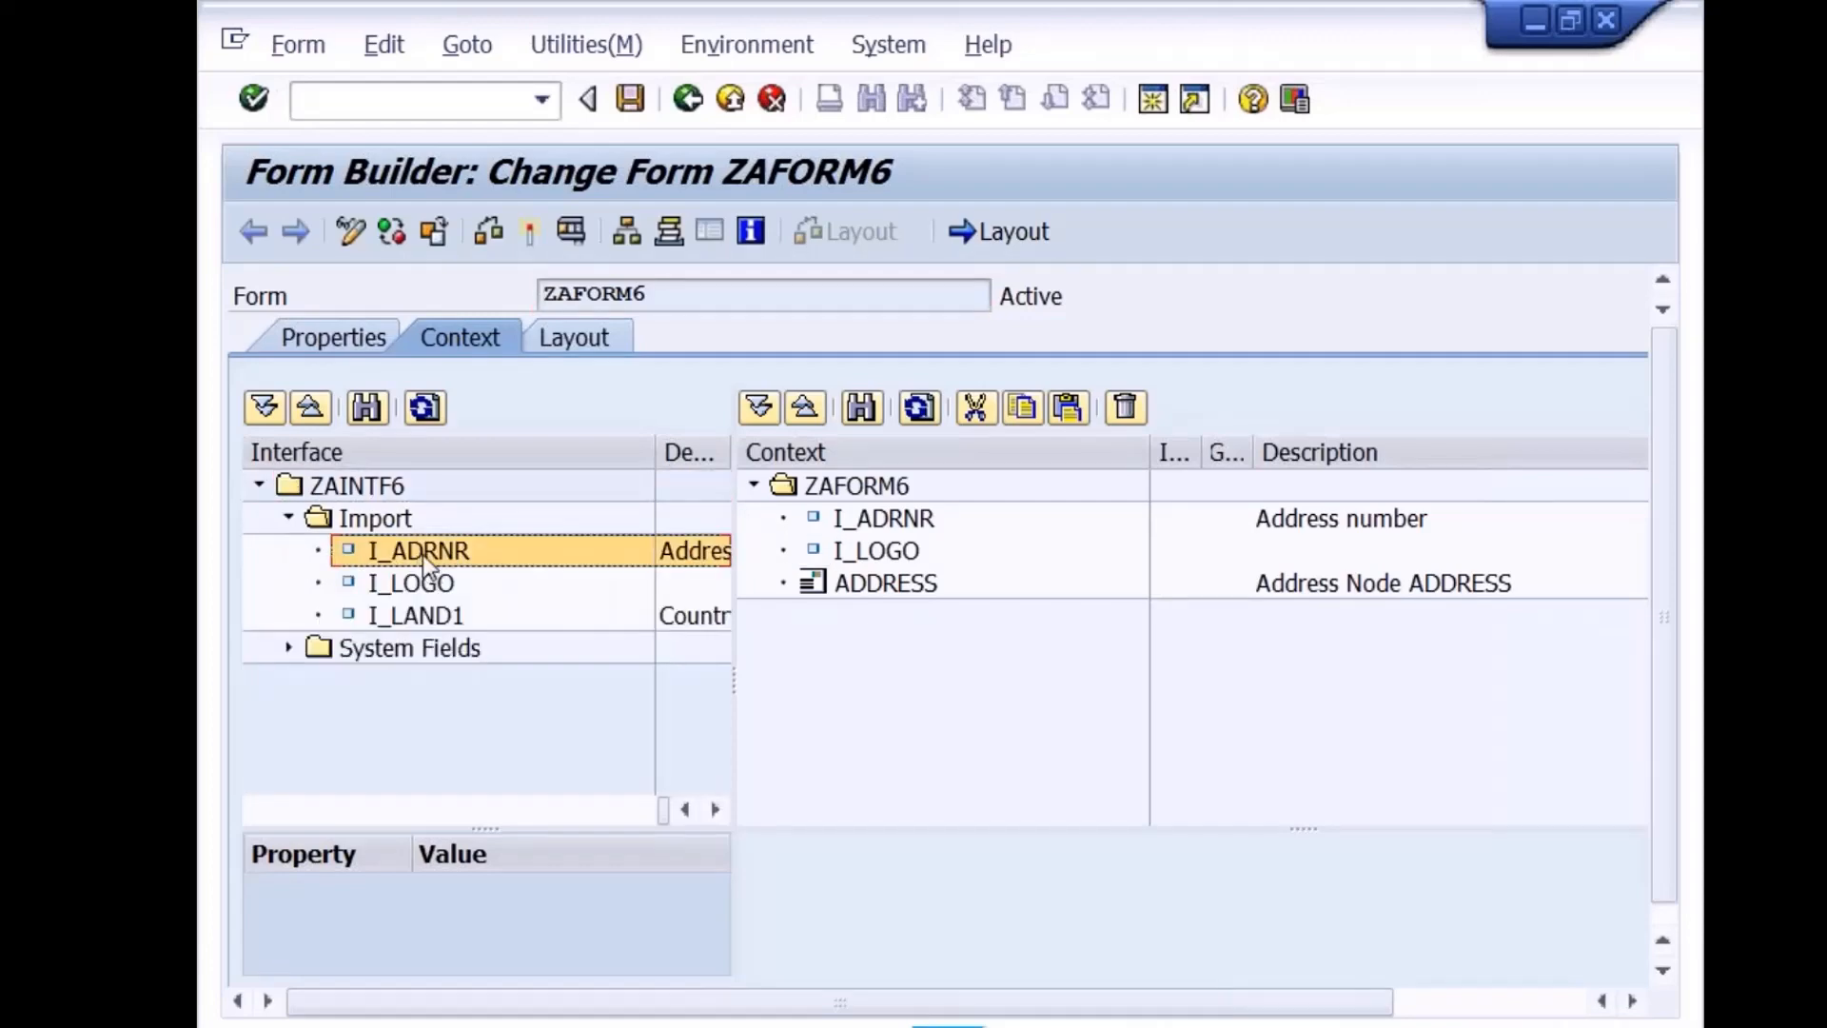
Show the properties of the ADDRESS node, enlarge their area, and select the Address Number value for review
{"action": "left_click", "coordinate": [853, 580]}
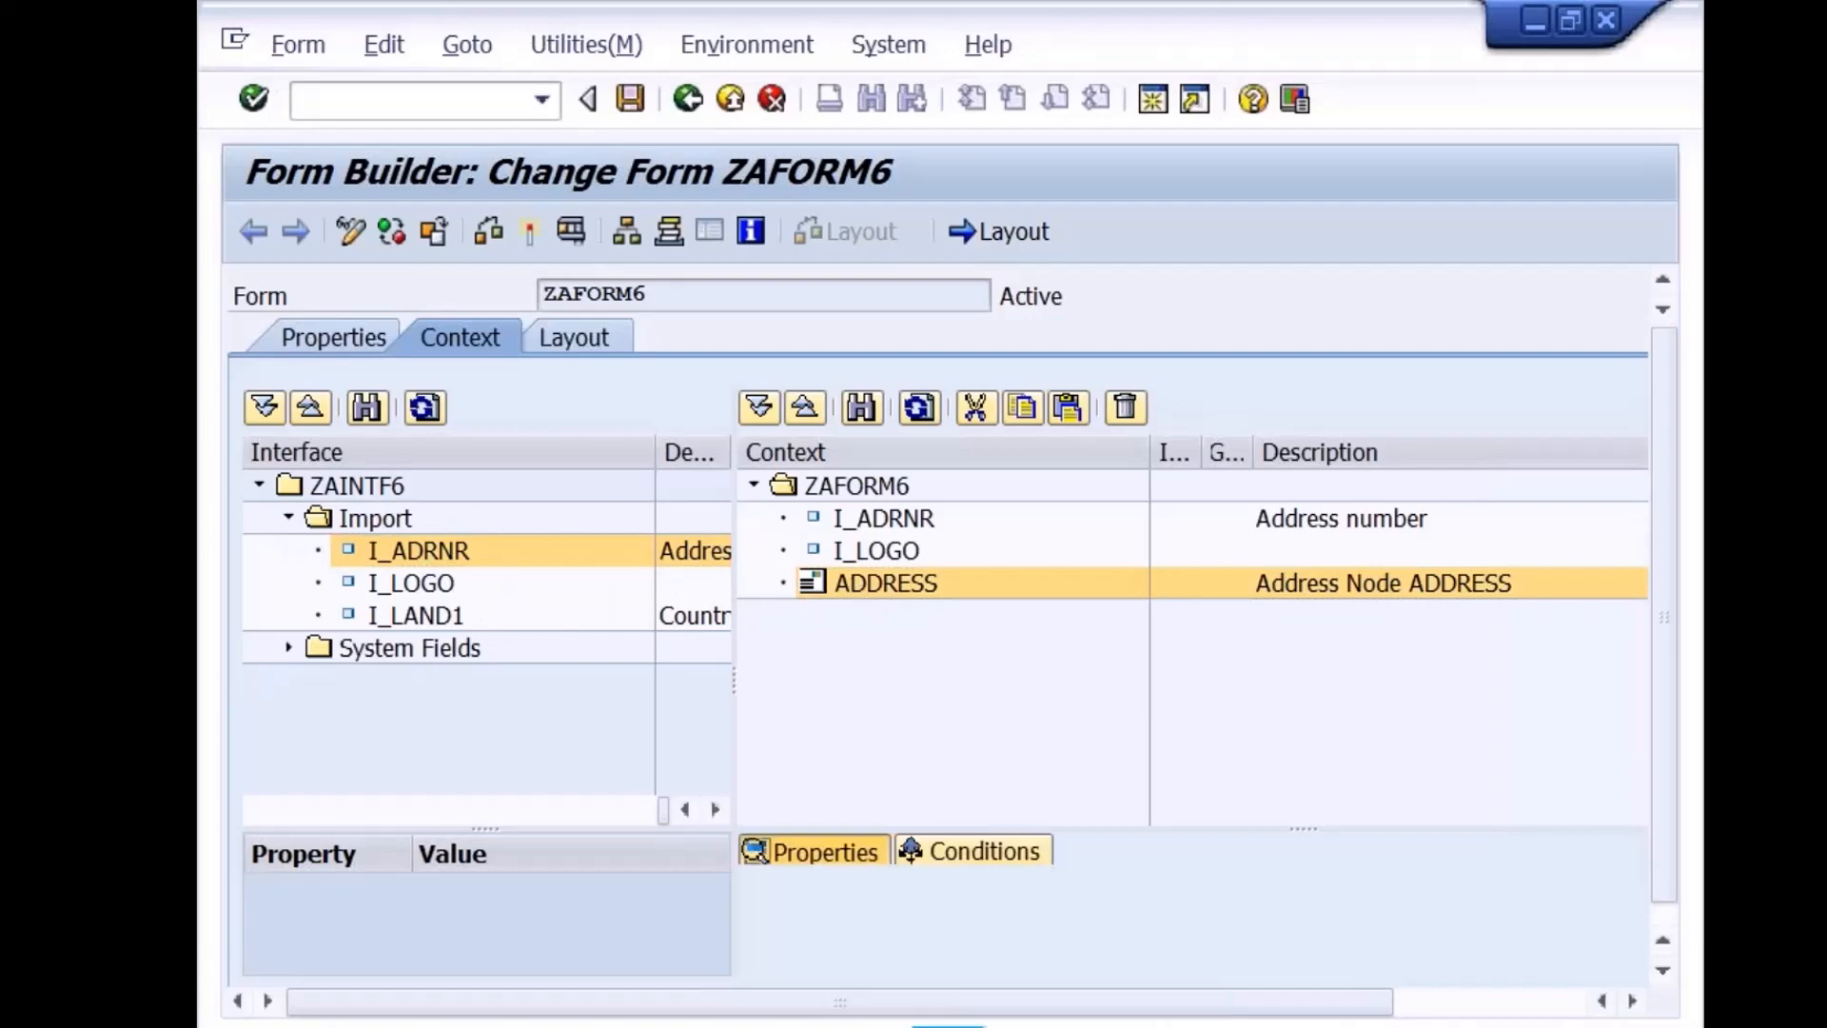
{"action": "left_click", "coordinate": [1121, 750]}
{"action": "left_click_drag", "start_coordinate": [1305, 829], "coordinate": [1306, 584]}
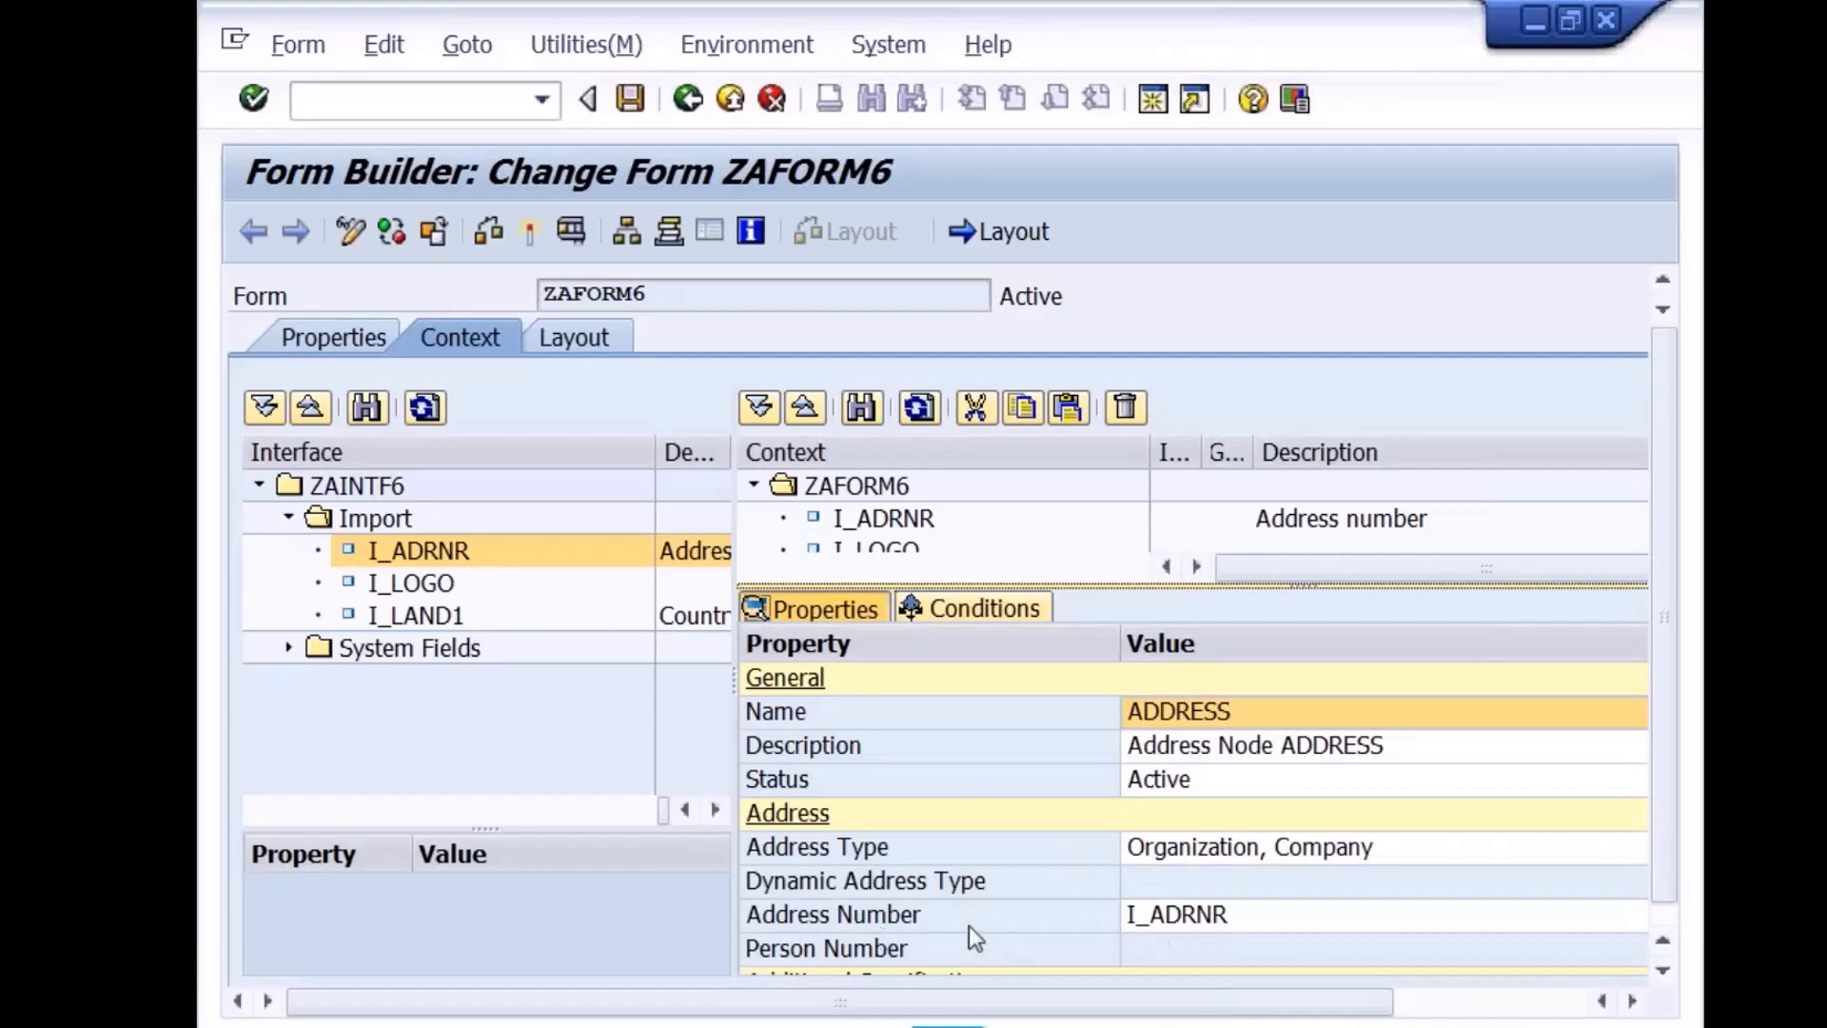
{"action": "left_click", "coordinate": [1256, 925]}
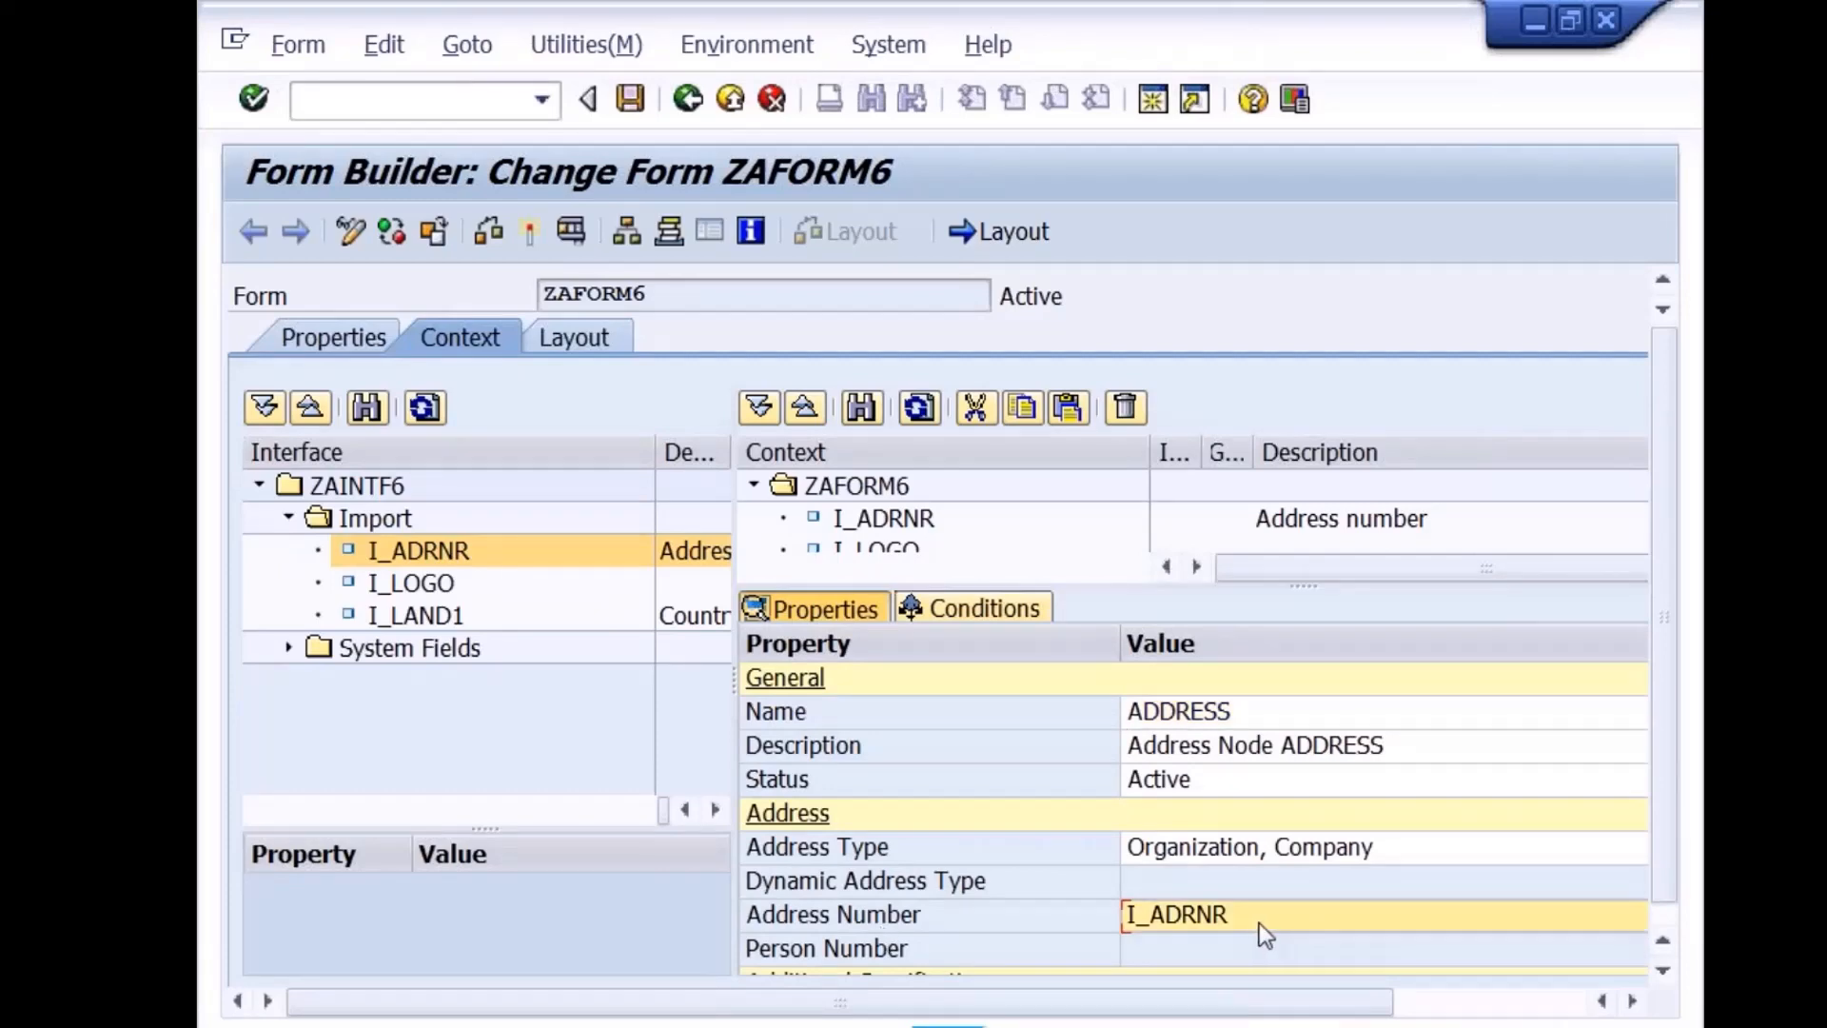
Review the ADDRESS node's remaining properties down to Sending Country, and open the form layout, allowing access to the APPDATA environment variable
{"action": "left_click", "coordinate": [1447, 1004]}
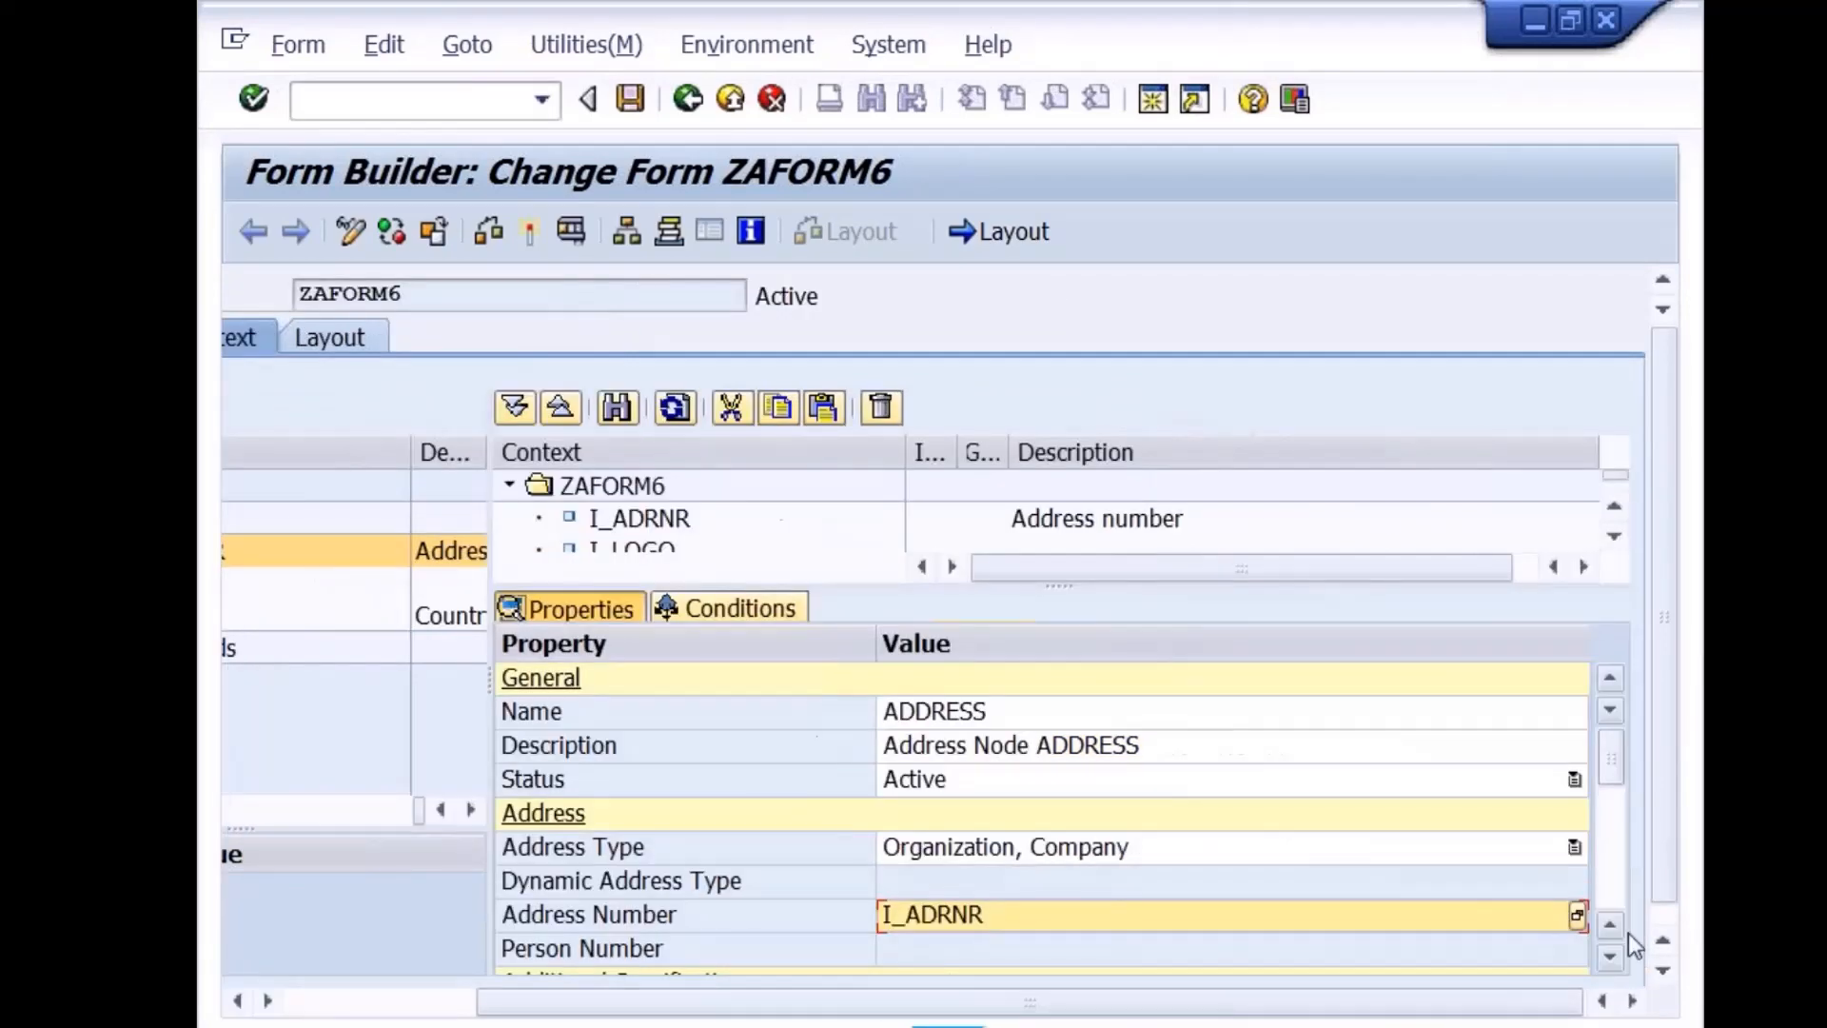
{"action": "scroll", "coordinate": [1612, 963], "scroll_direction": "down", "scroll_amount": 5}
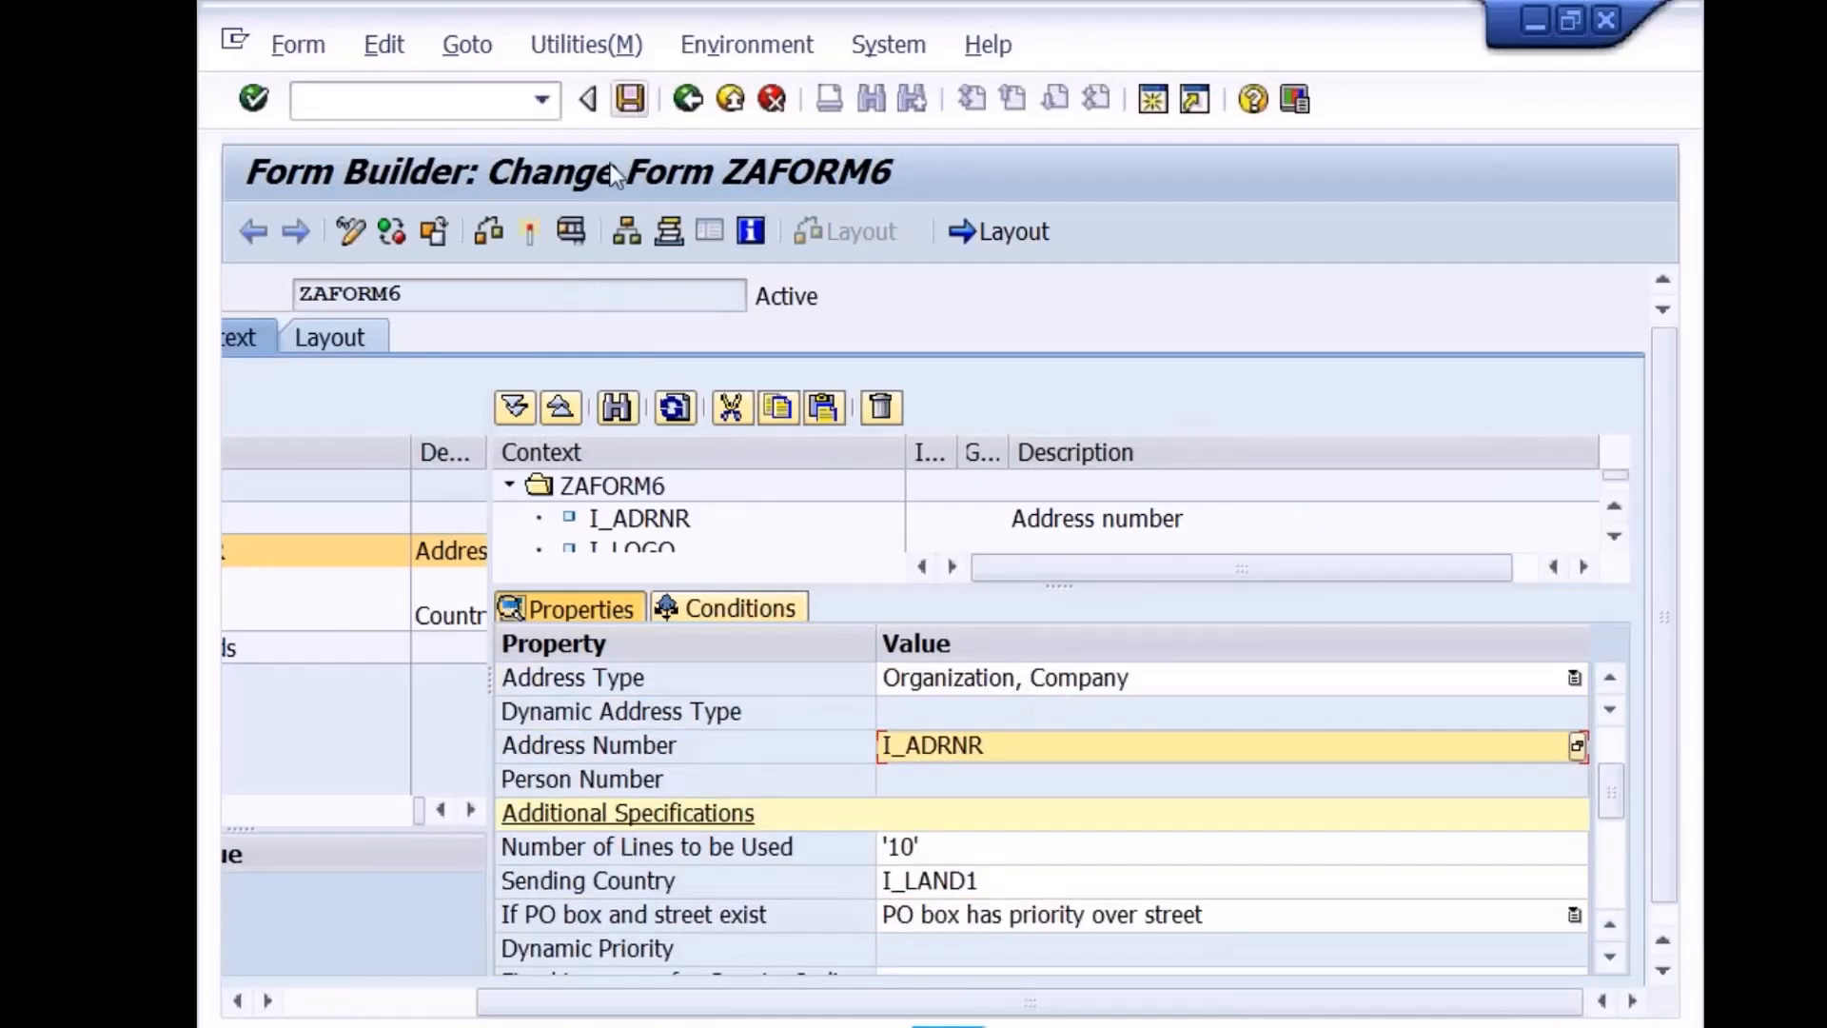
{"action": "left_click", "coordinate": [359, 339]}
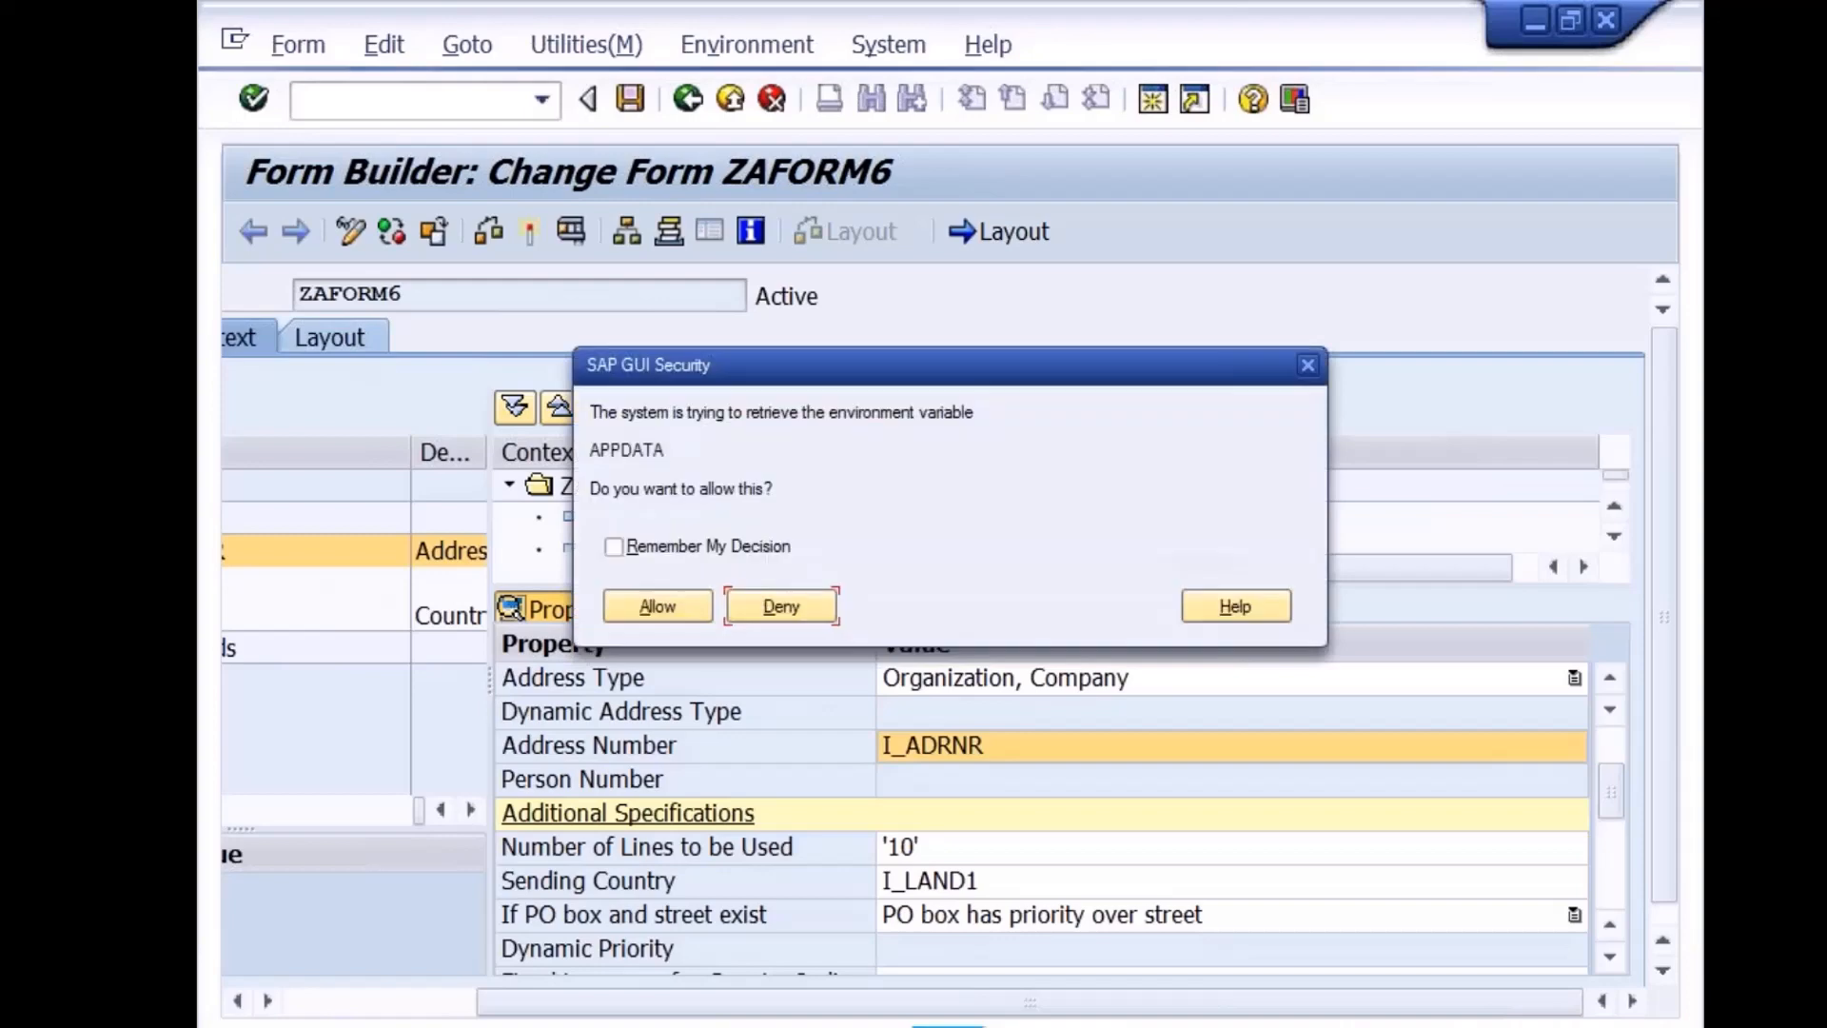
{"action": "left_click", "coordinate": [665, 600]}
{"action": "left_click", "coordinate": [664, 598]}
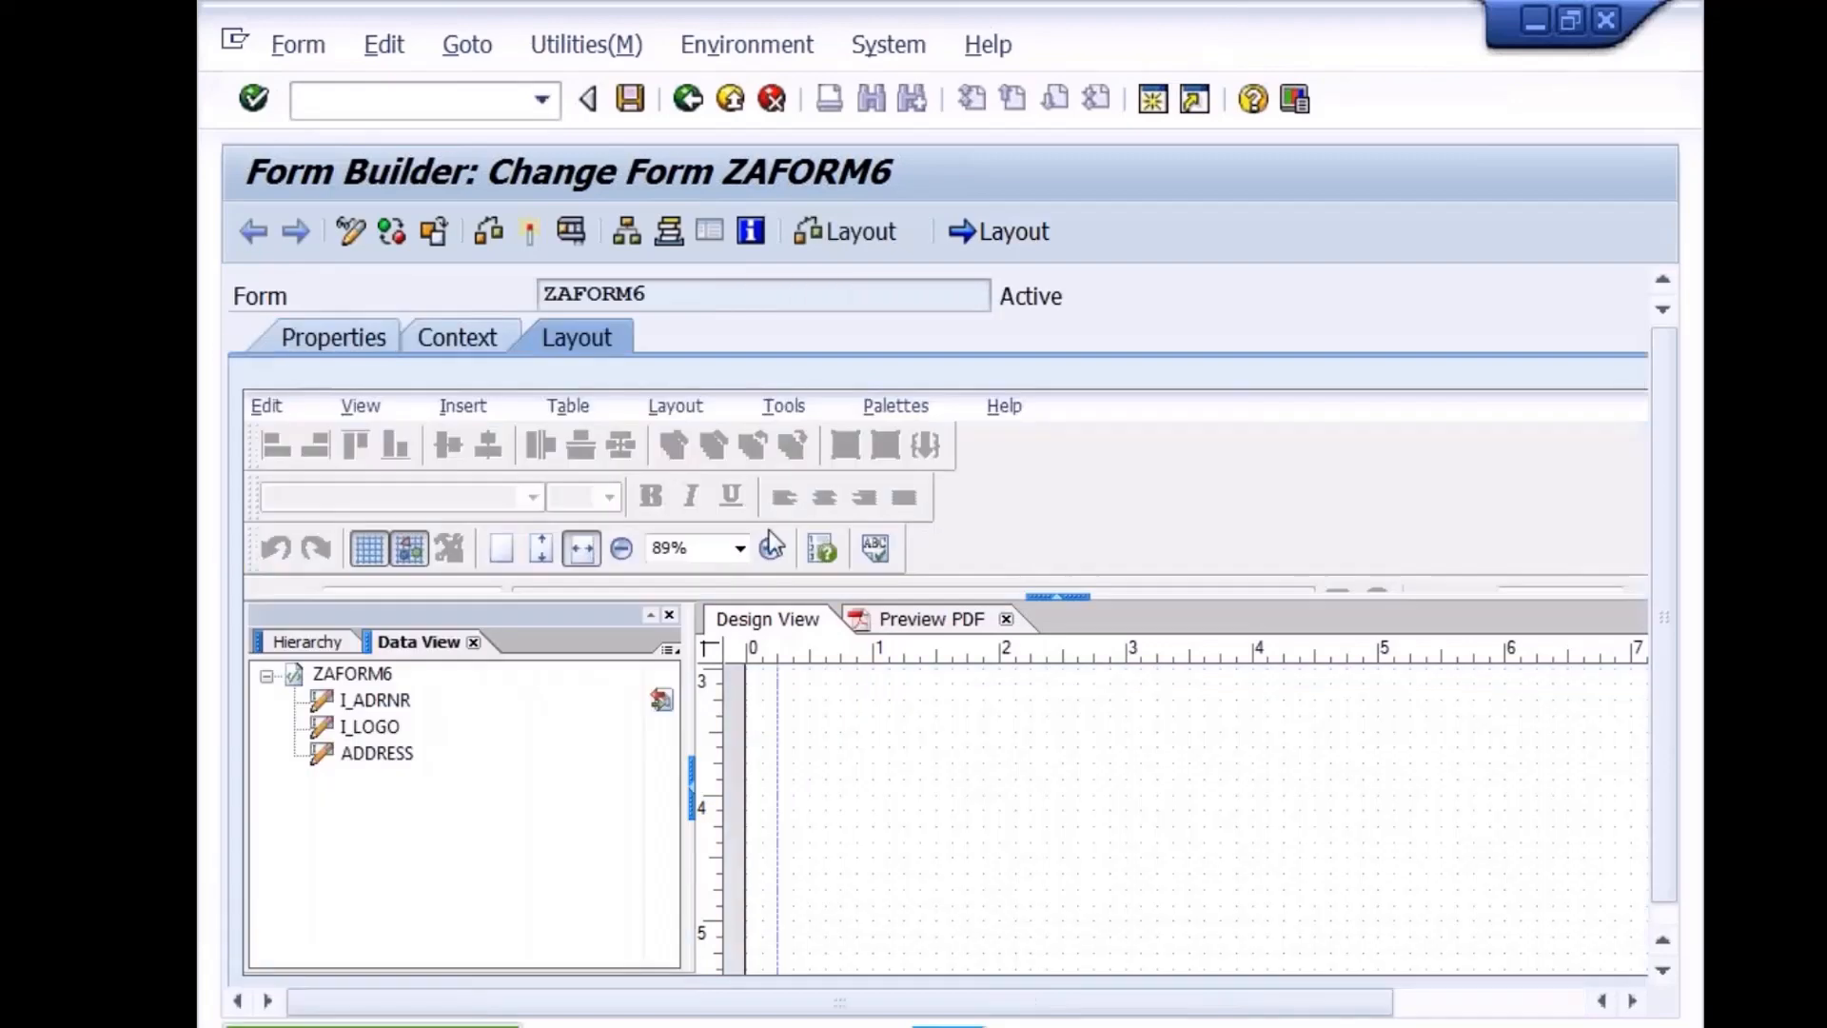
Select the Addr. no. field bound to I_ADRNR in the layout and widen it to about 3.5 in
{"action": "left_click", "coordinate": [1440, 1006]}
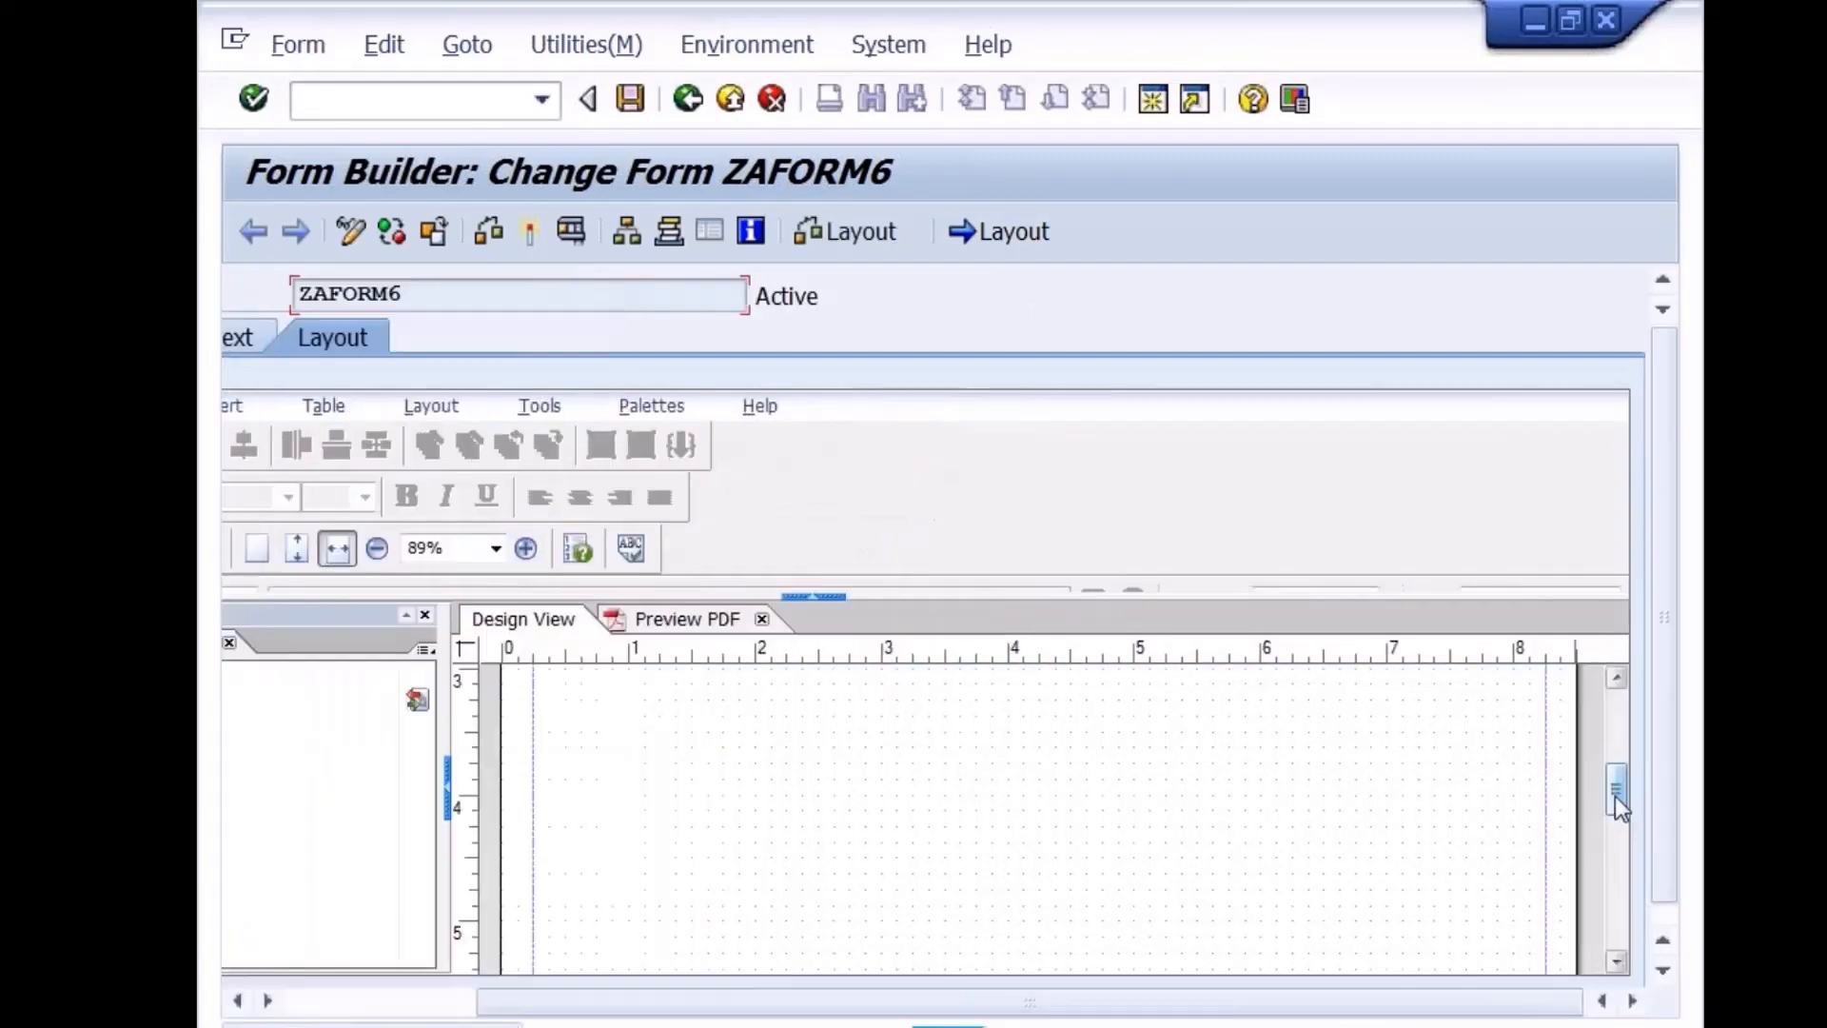
{"action": "left_click_drag", "start_coordinate": [1614, 798], "coordinate": [1608, 733]}
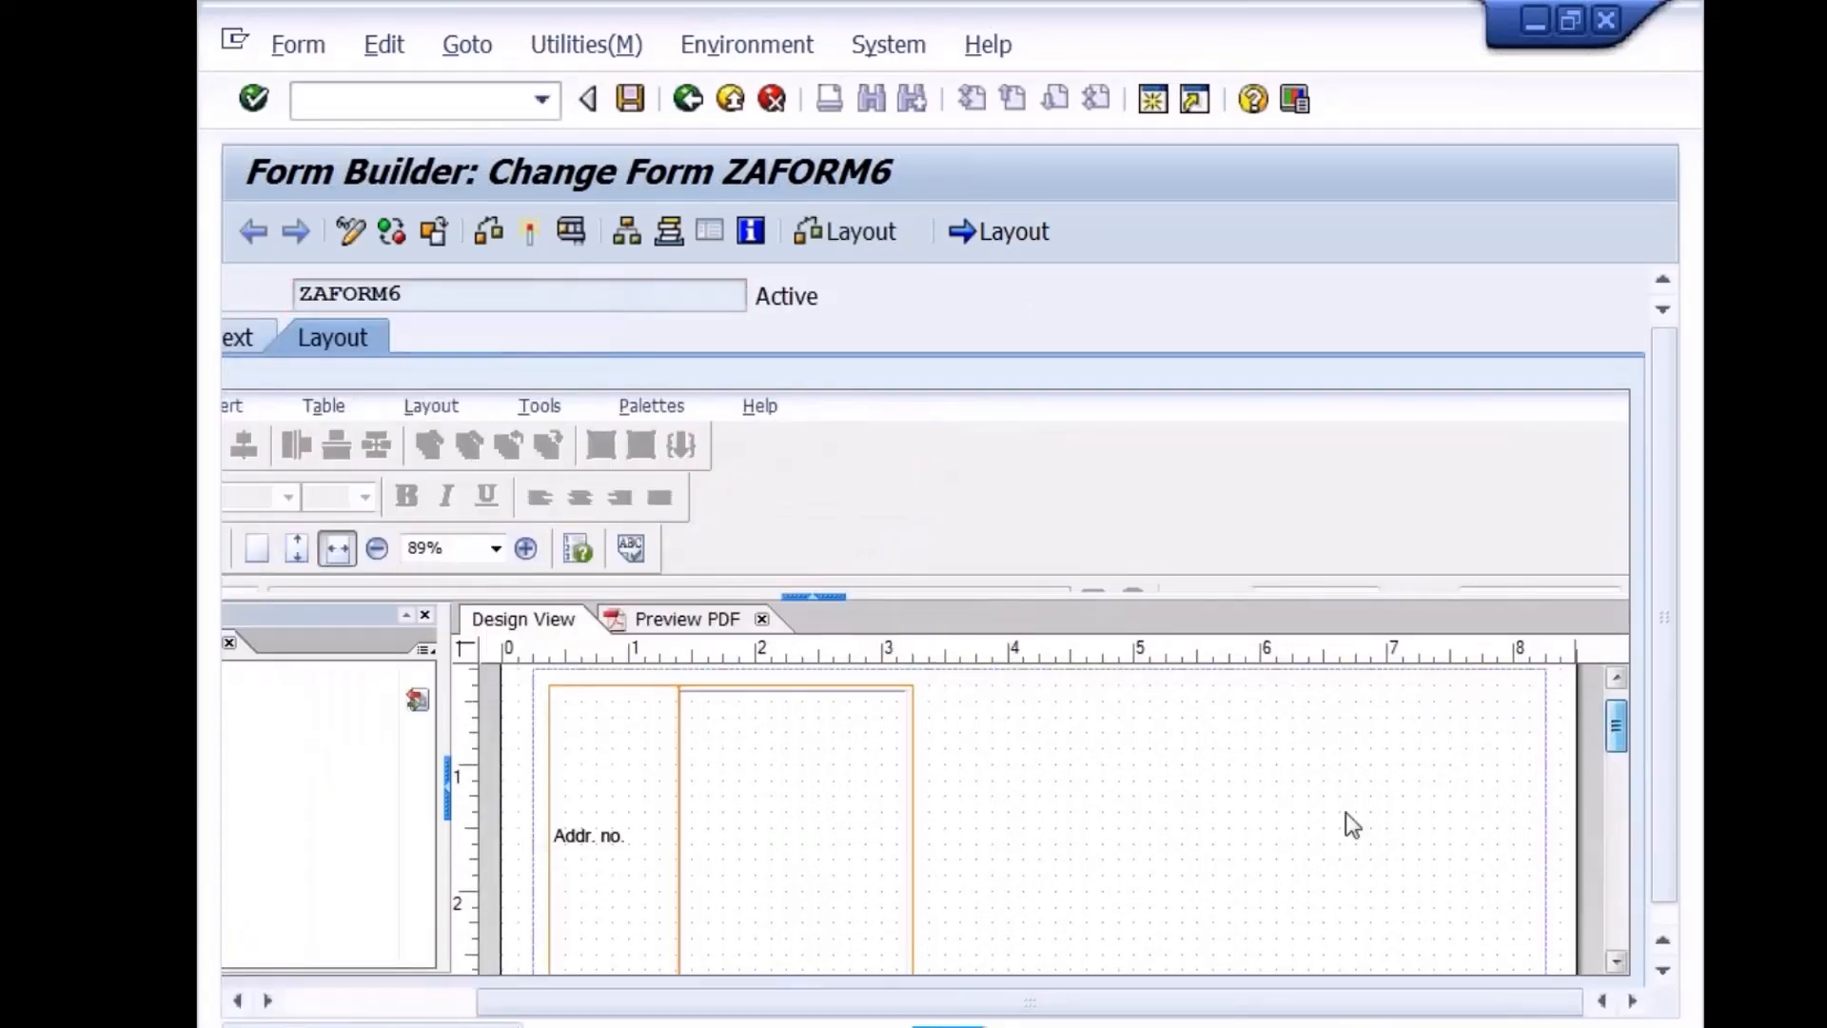
{"action": "left_click", "coordinate": [443, 1000]}
{"action": "left_click", "coordinate": [375, 699]}
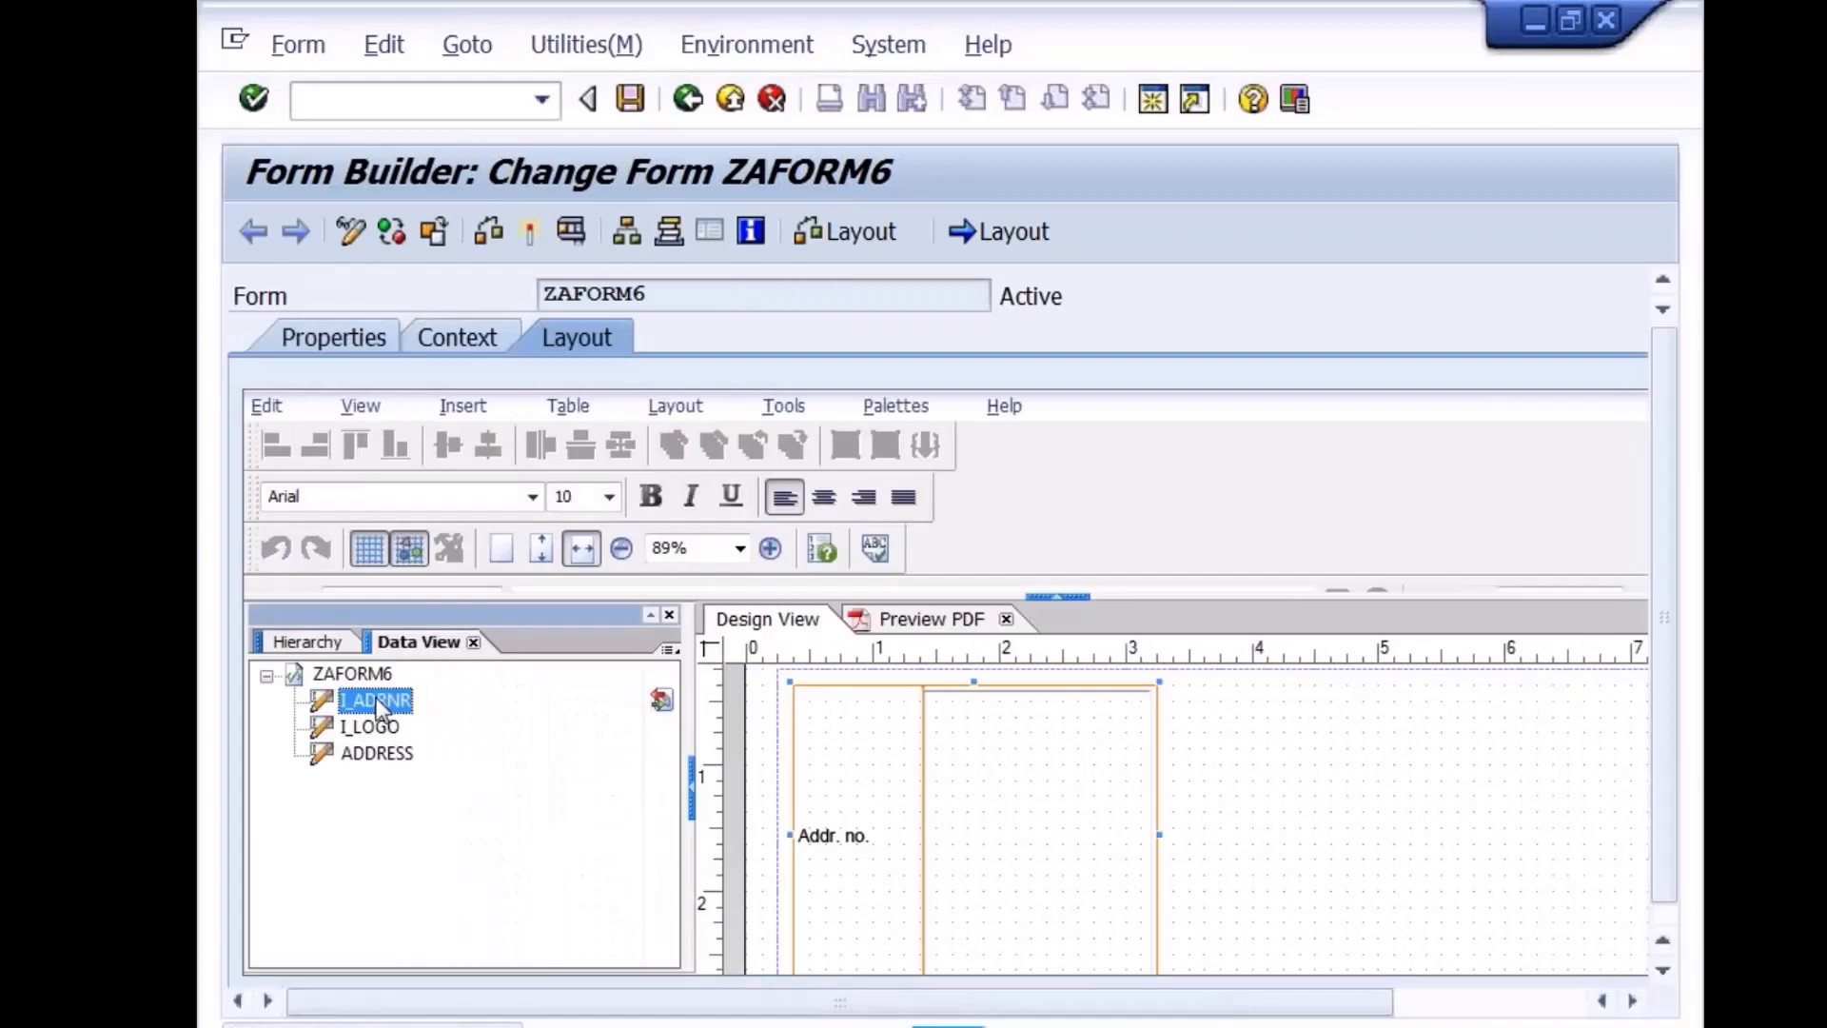
{"action": "left_click", "coordinate": [1053, 767]}
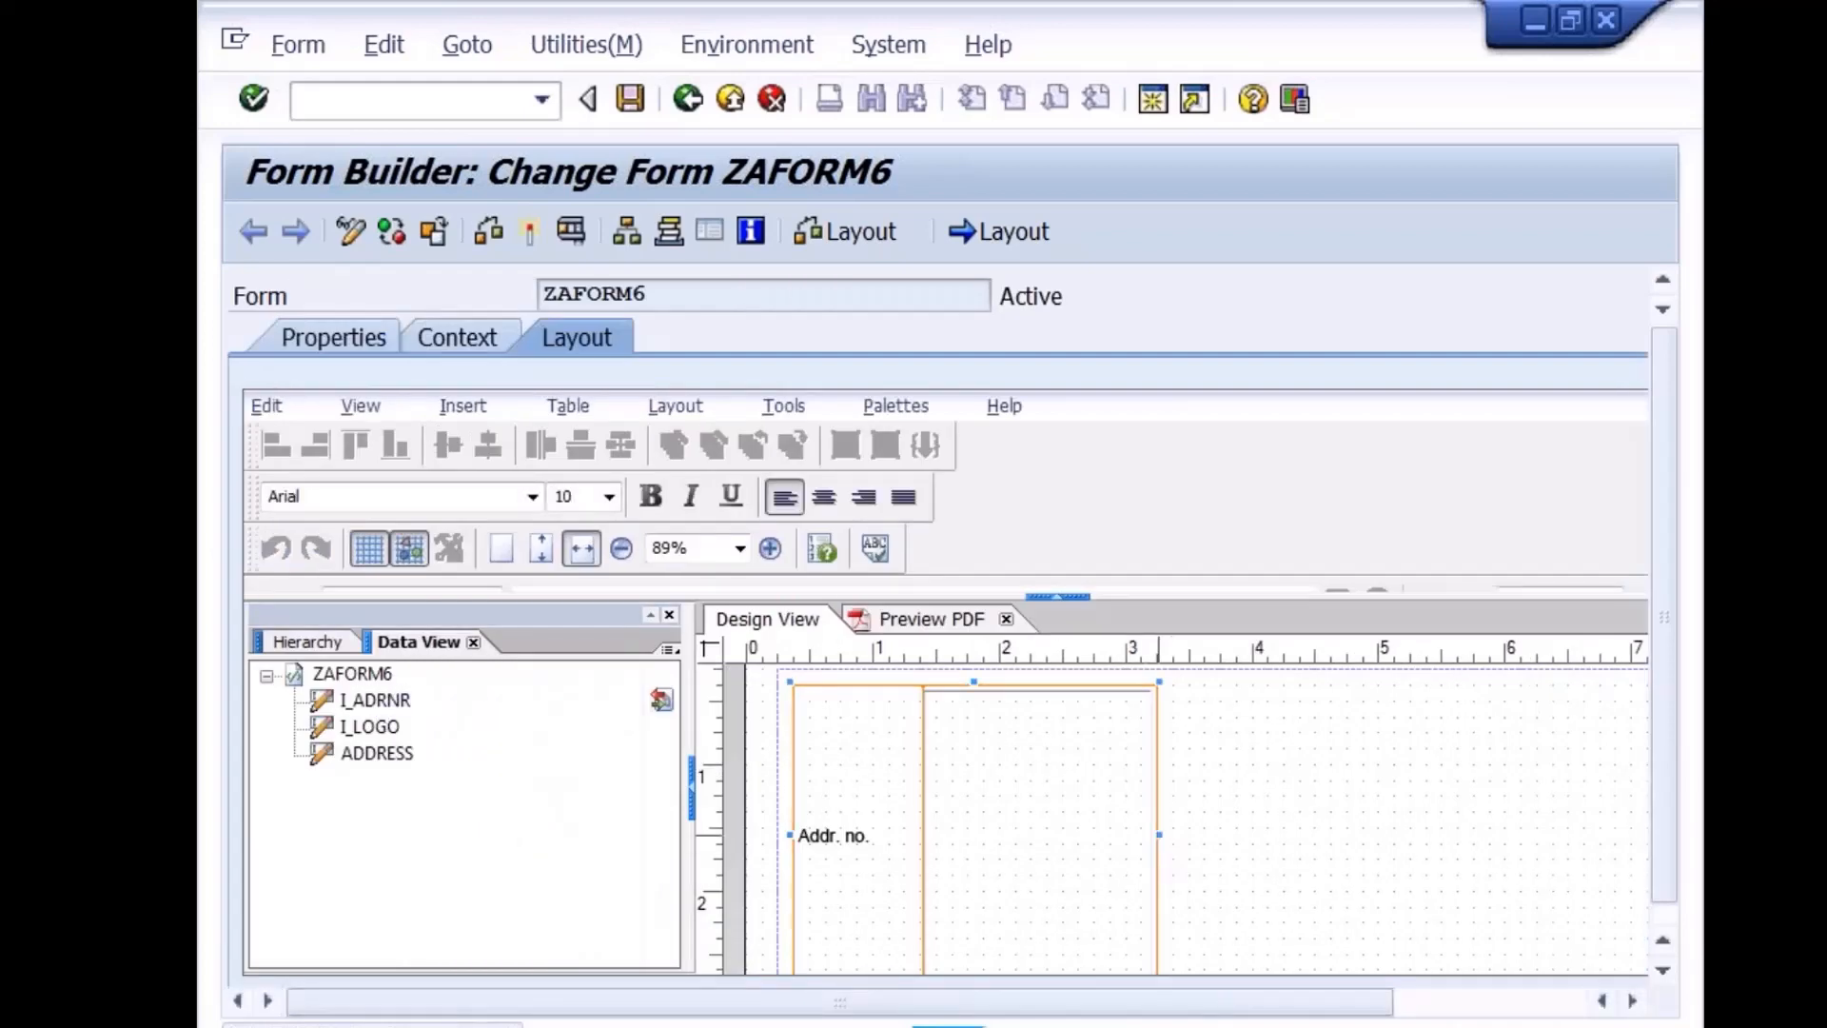
{"action": "left_click_drag", "start_coordinate": [1158, 833], "coordinate": [1238, 833]}
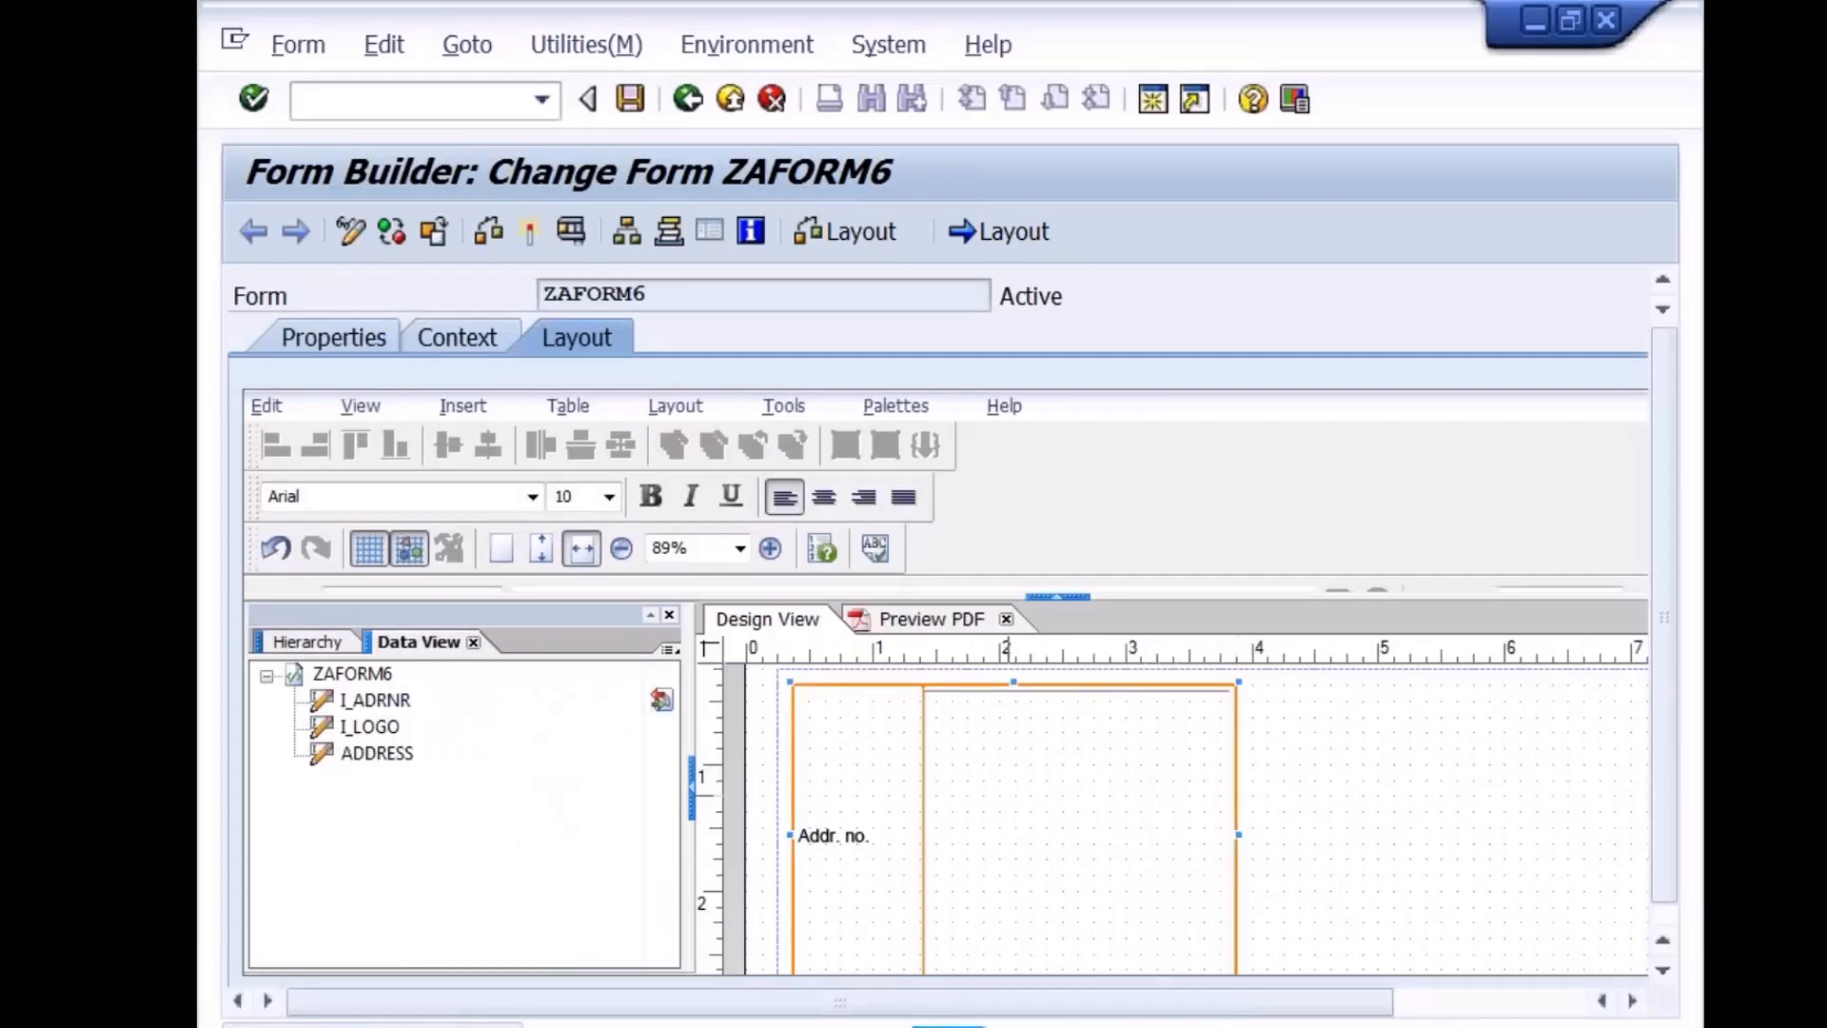
Open the object properties of the Addr. no. field and check its binding name and its size and position
{"action": "left_click", "coordinate": [378, 698]}
{"action": "left_click", "coordinate": [1010, 804]}
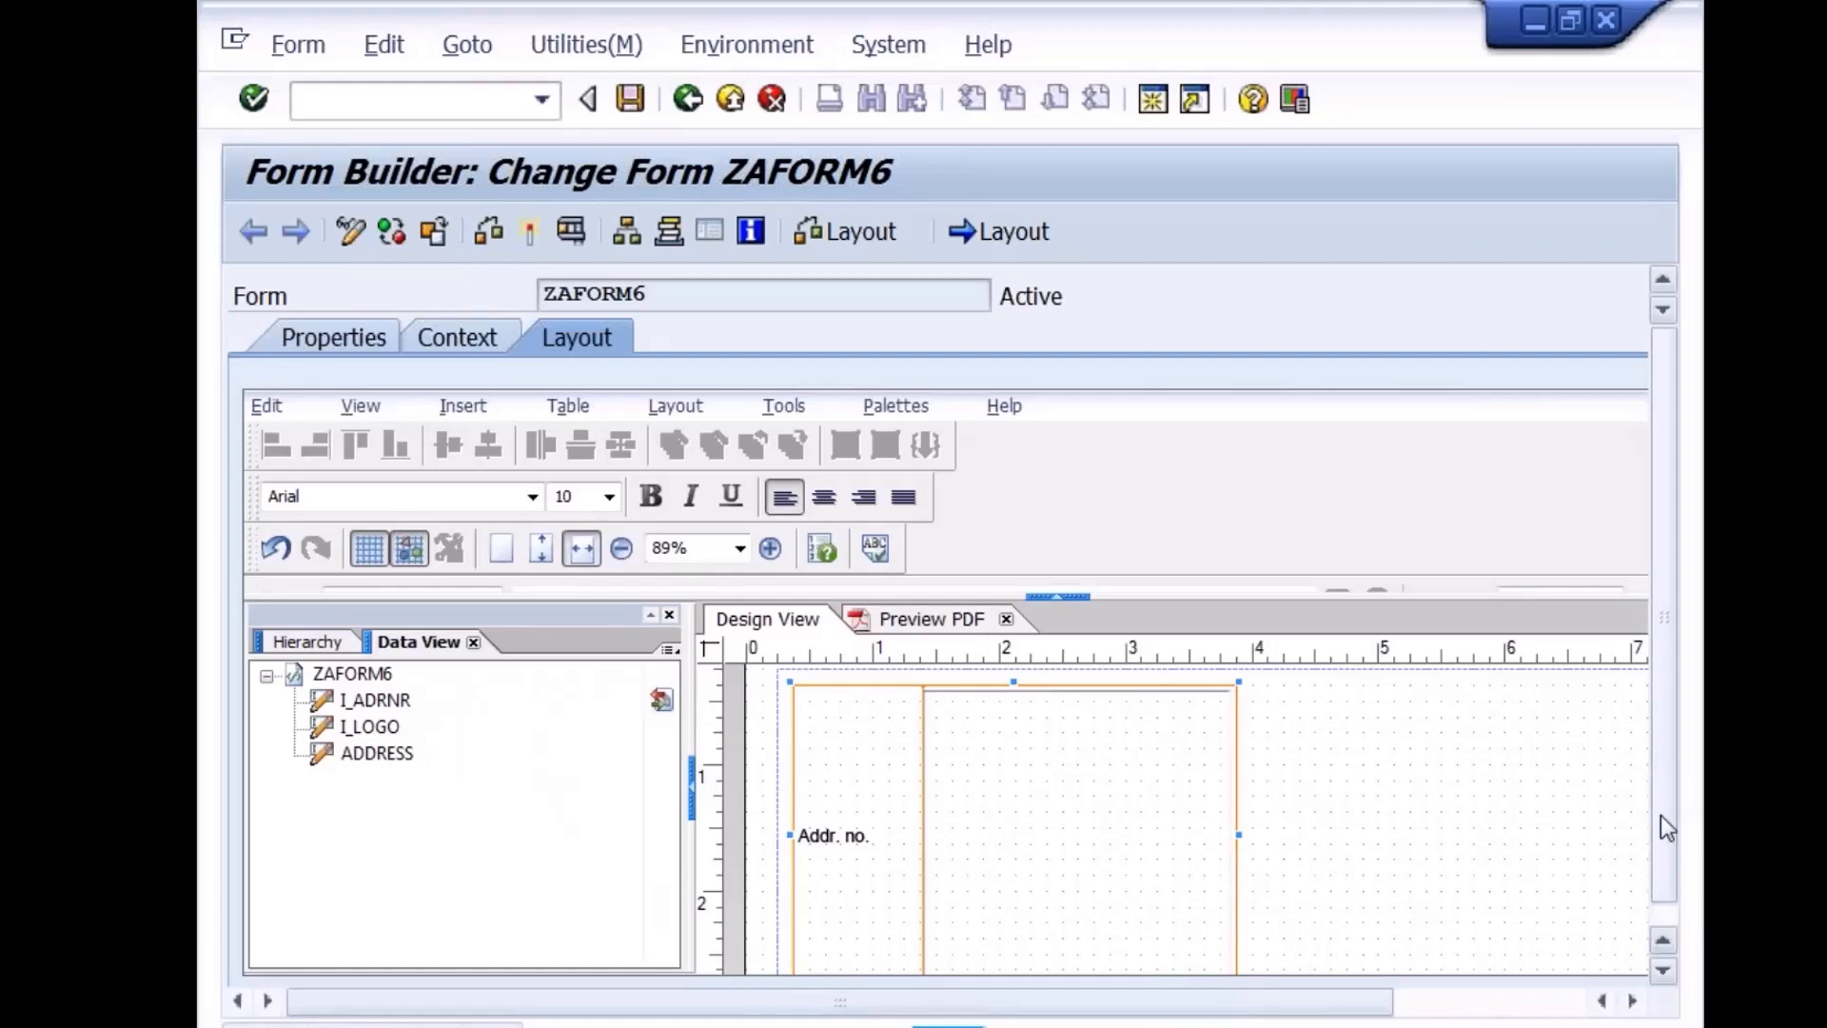
{"action": "scroll", "coordinate": [1660, 814], "scroll_direction": "down", "scroll_amount": 1}
{"action": "right_click", "coordinate": [1032, 824]}
{"action": "mouse_move", "coordinate": [1239, 730]}
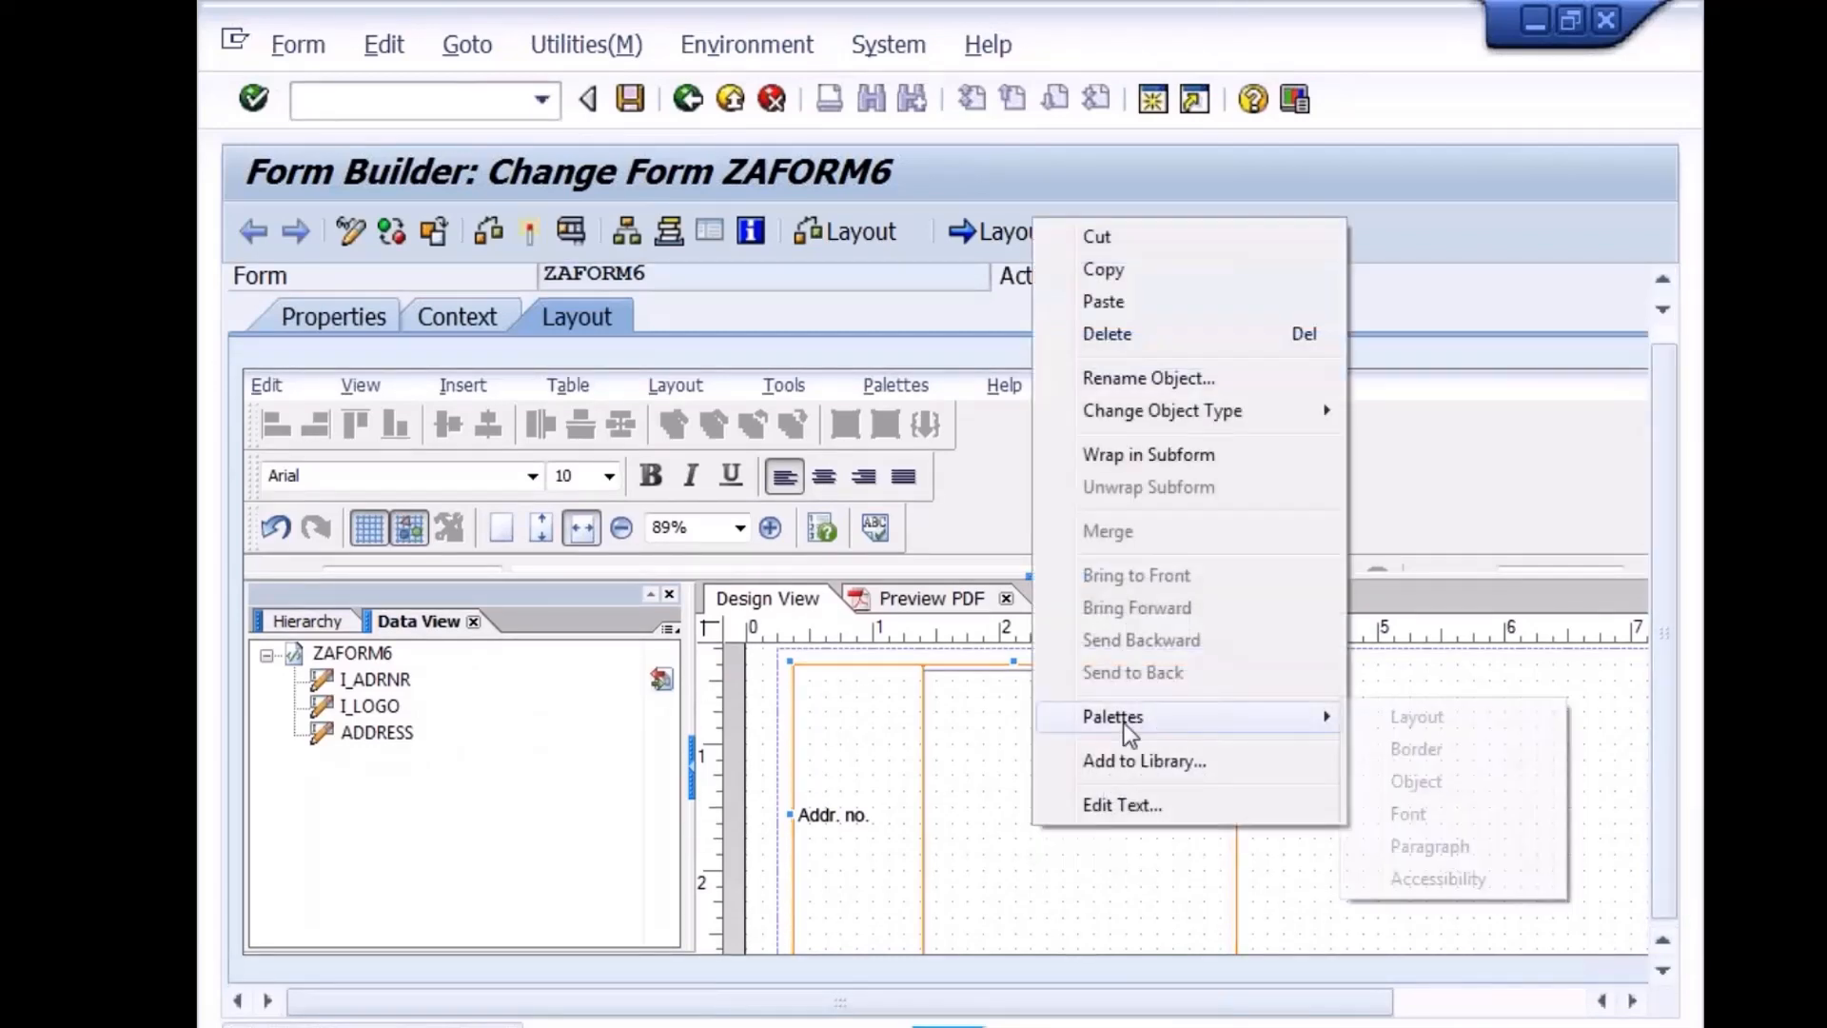
{"action": "left_click", "coordinate": [1416, 780]}
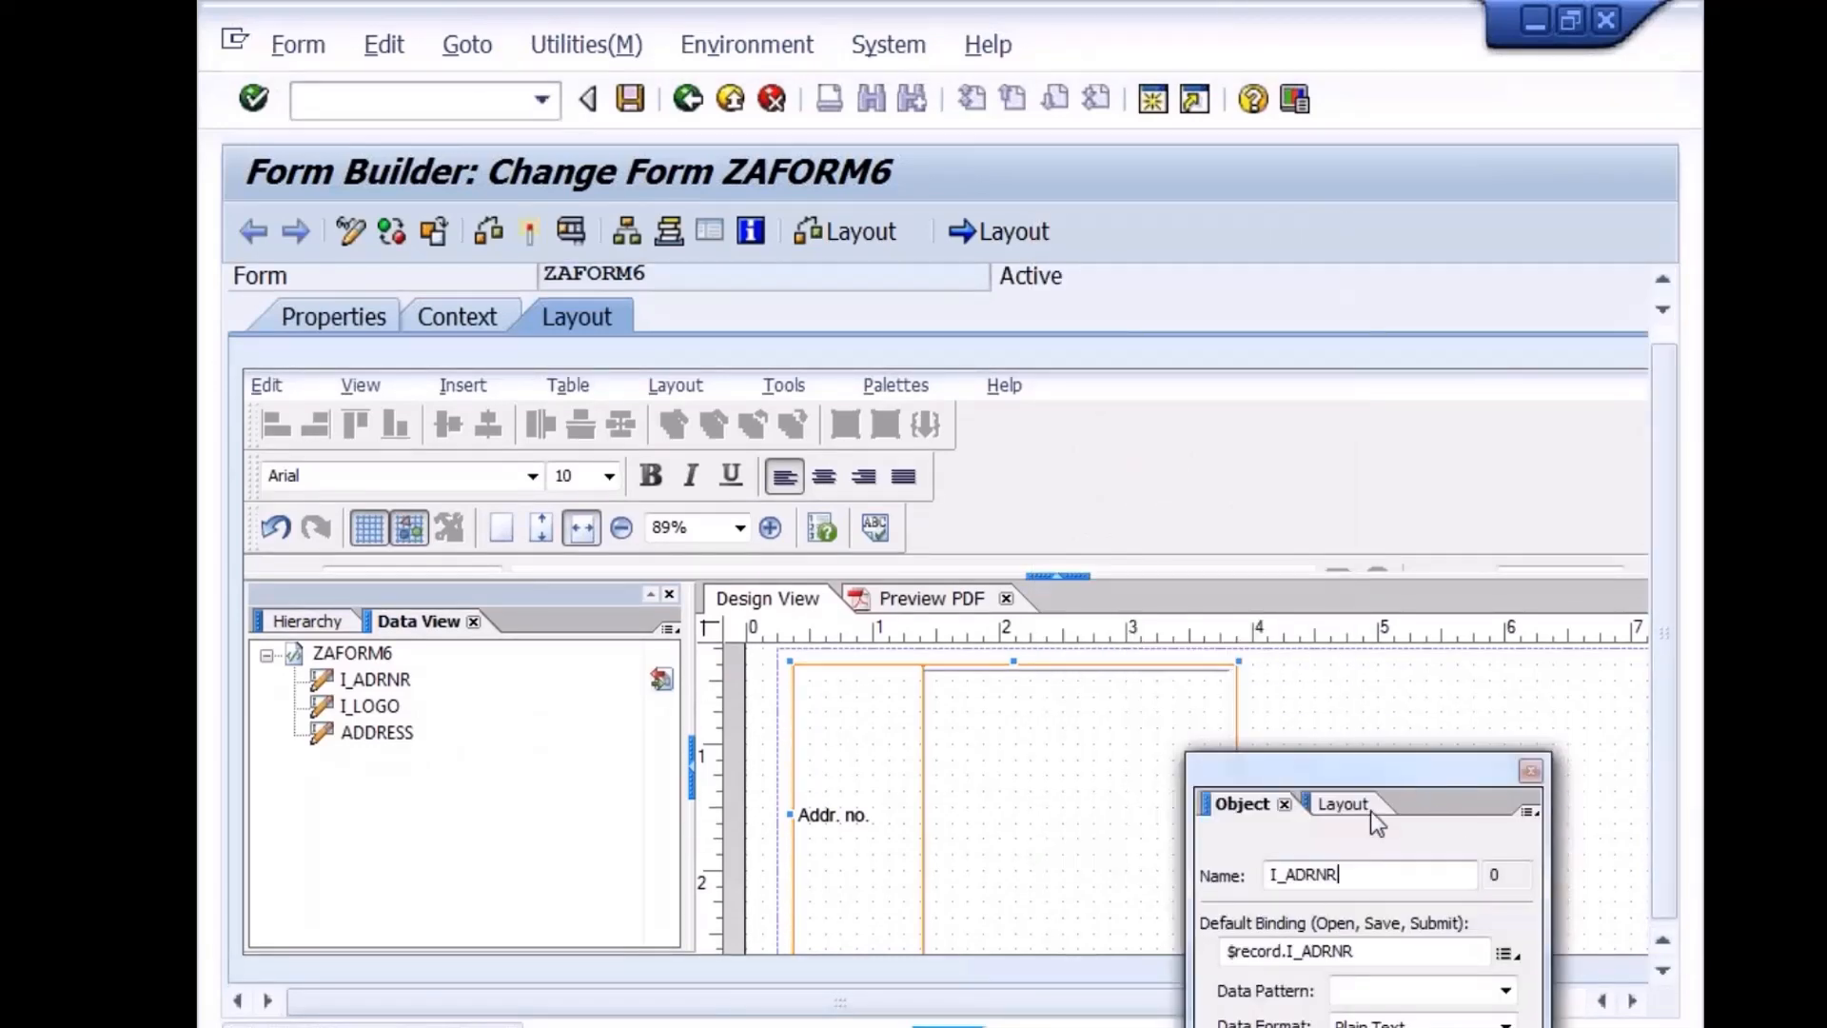
{"action": "left_click", "coordinate": [1339, 873]}
{"action": "left_click", "coordinate": [1340, 803]}
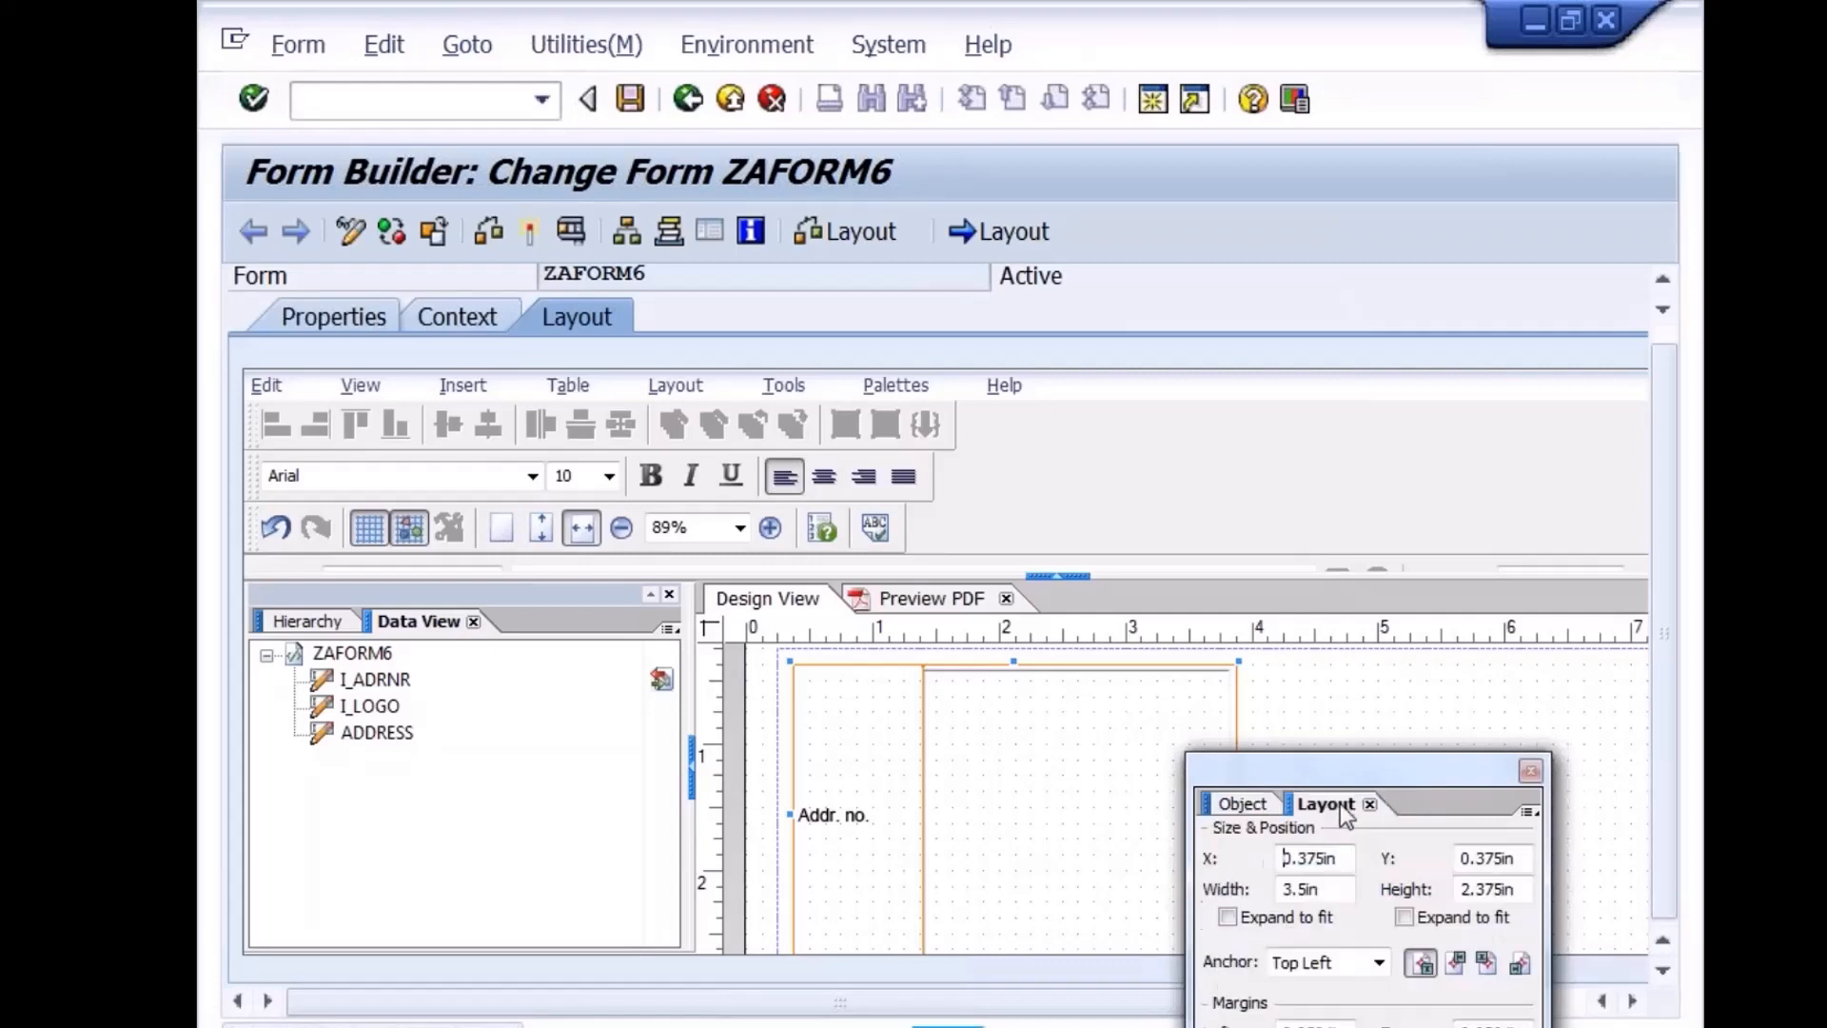
{"action": "left_click", "coordinate": [1253, 799]}
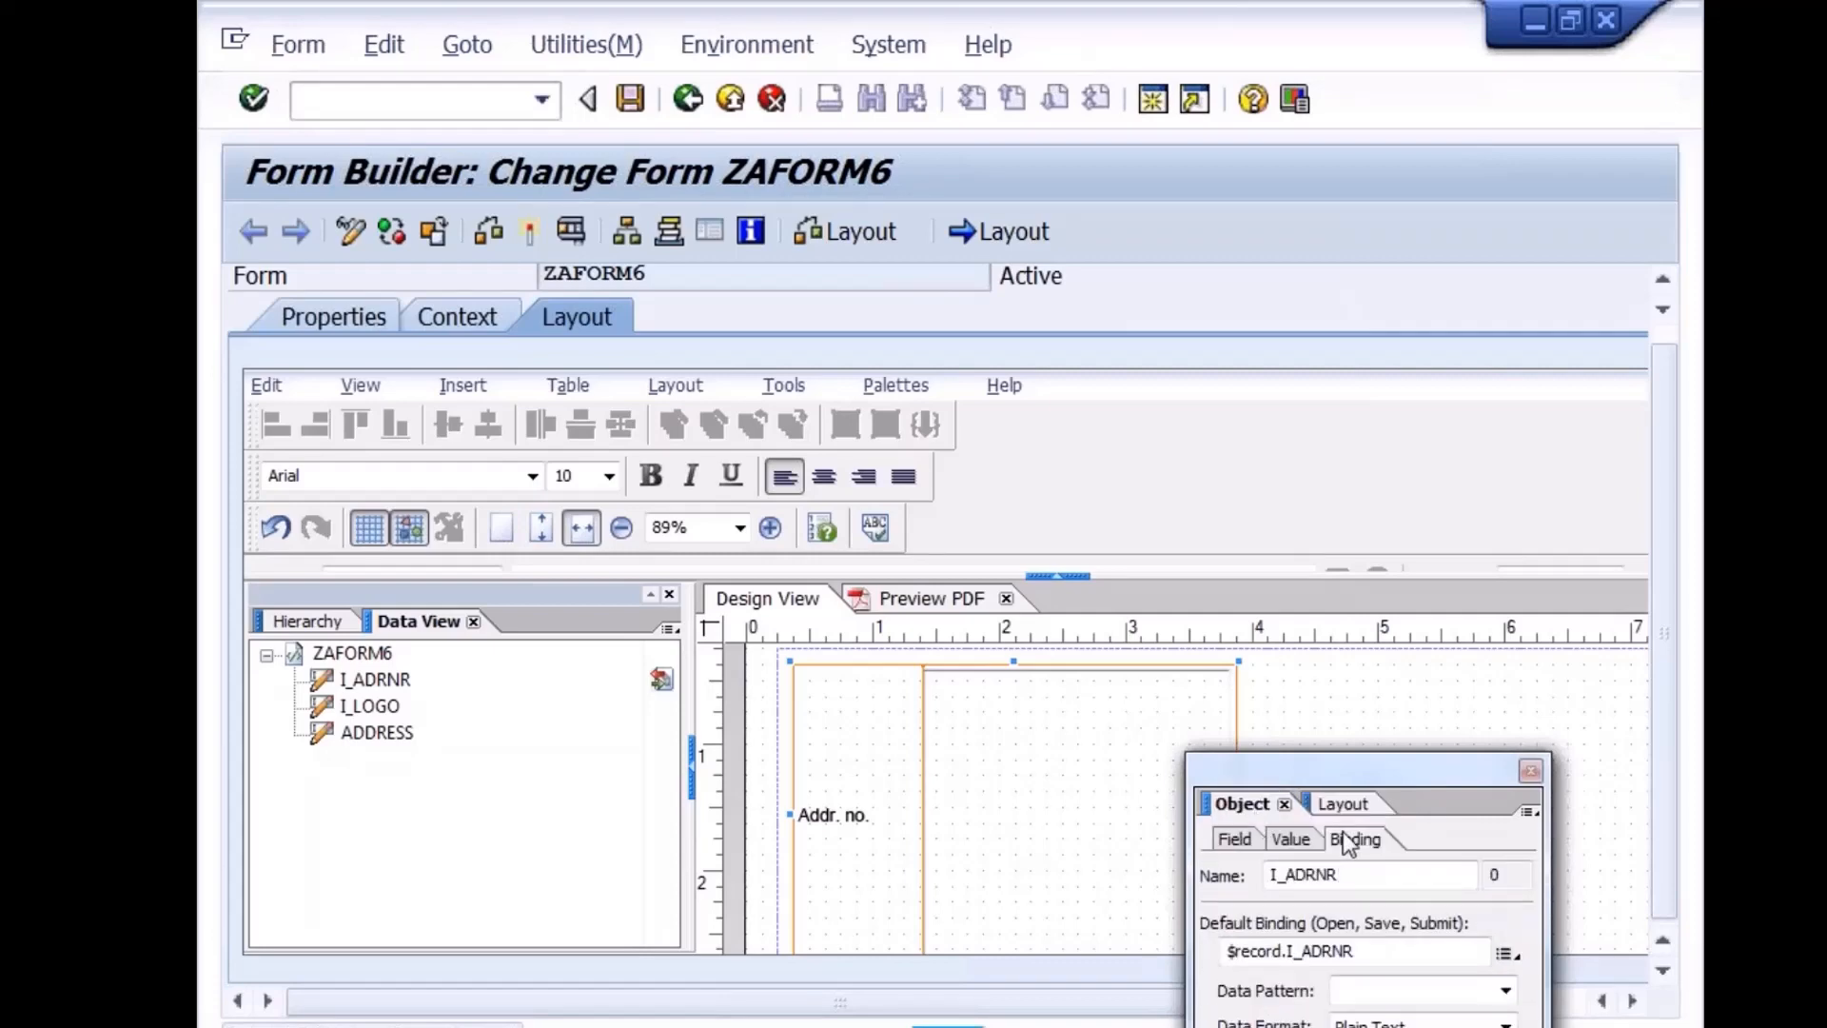
Allow multiple lines in the Addr. no. text field and close its properties
{"action": "left_click", "coordinate": [1292, 840]}
{"action": "left_click", "coordinate": [1234, 839]}
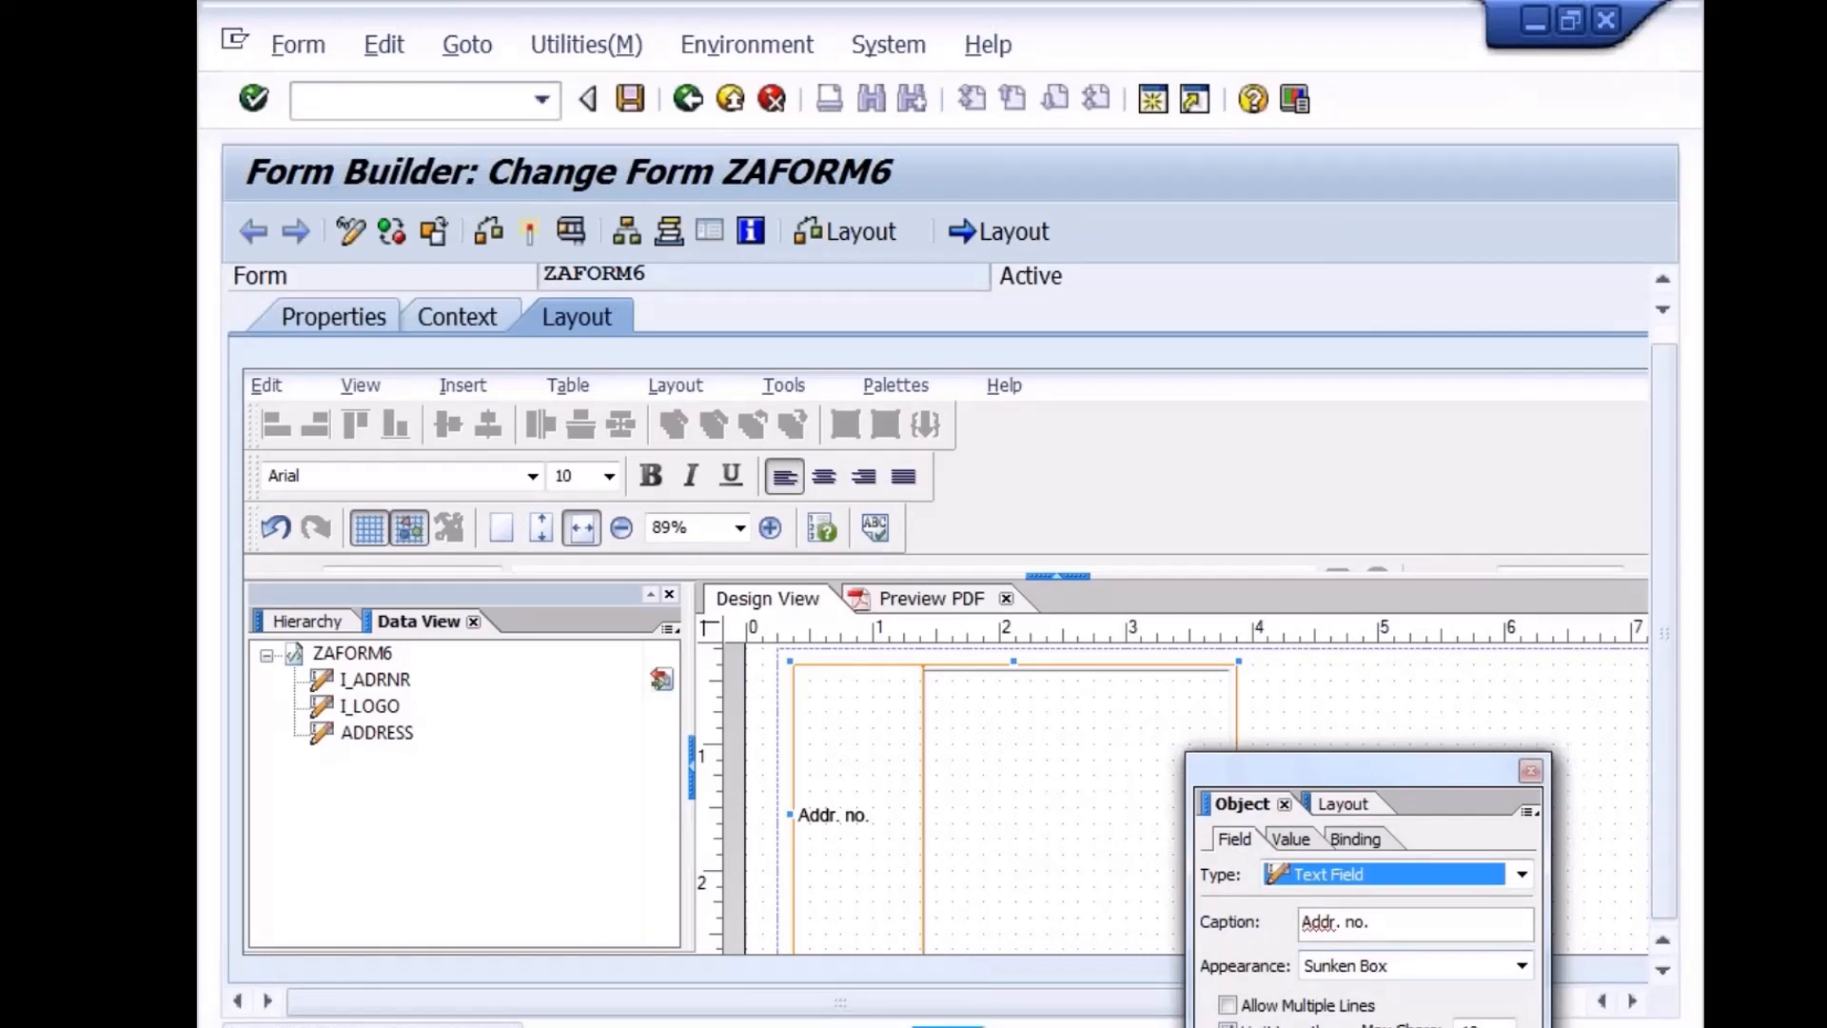
{"action": "left_click", "coordinate": [1237, 1006]}
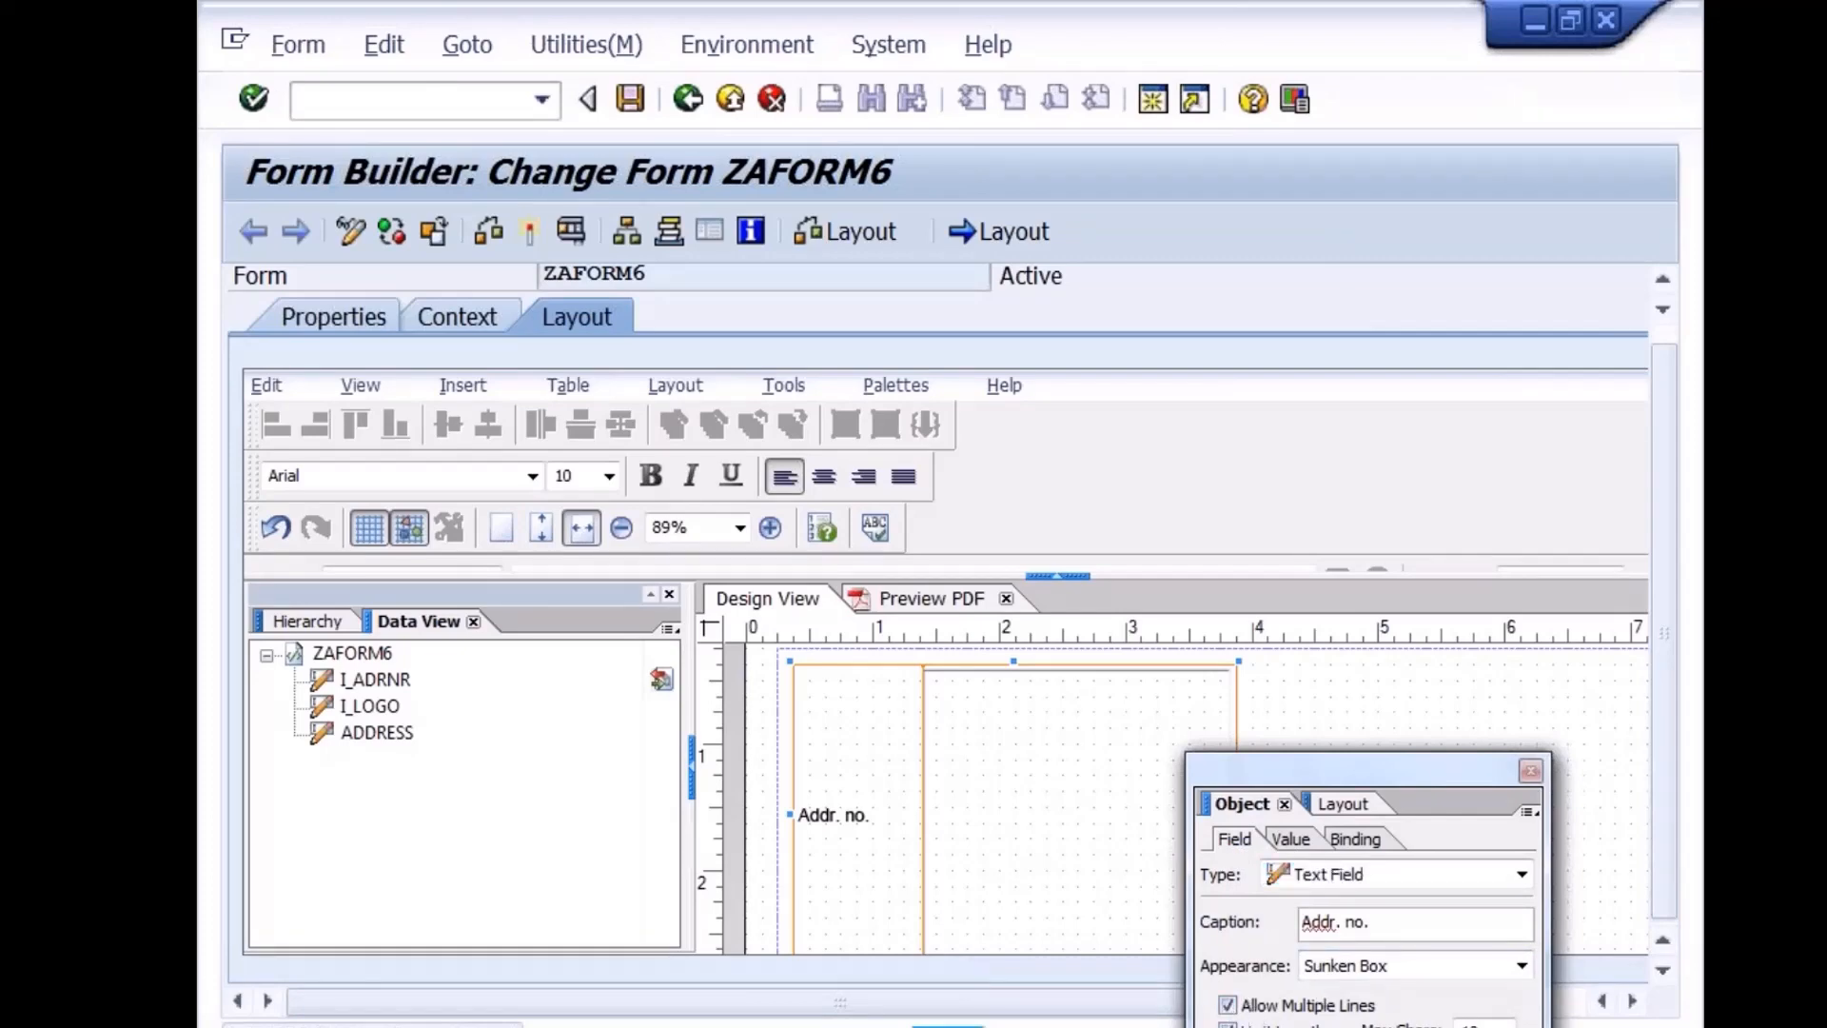
{"action": "left_click", "coordinate": [1529, 771]}
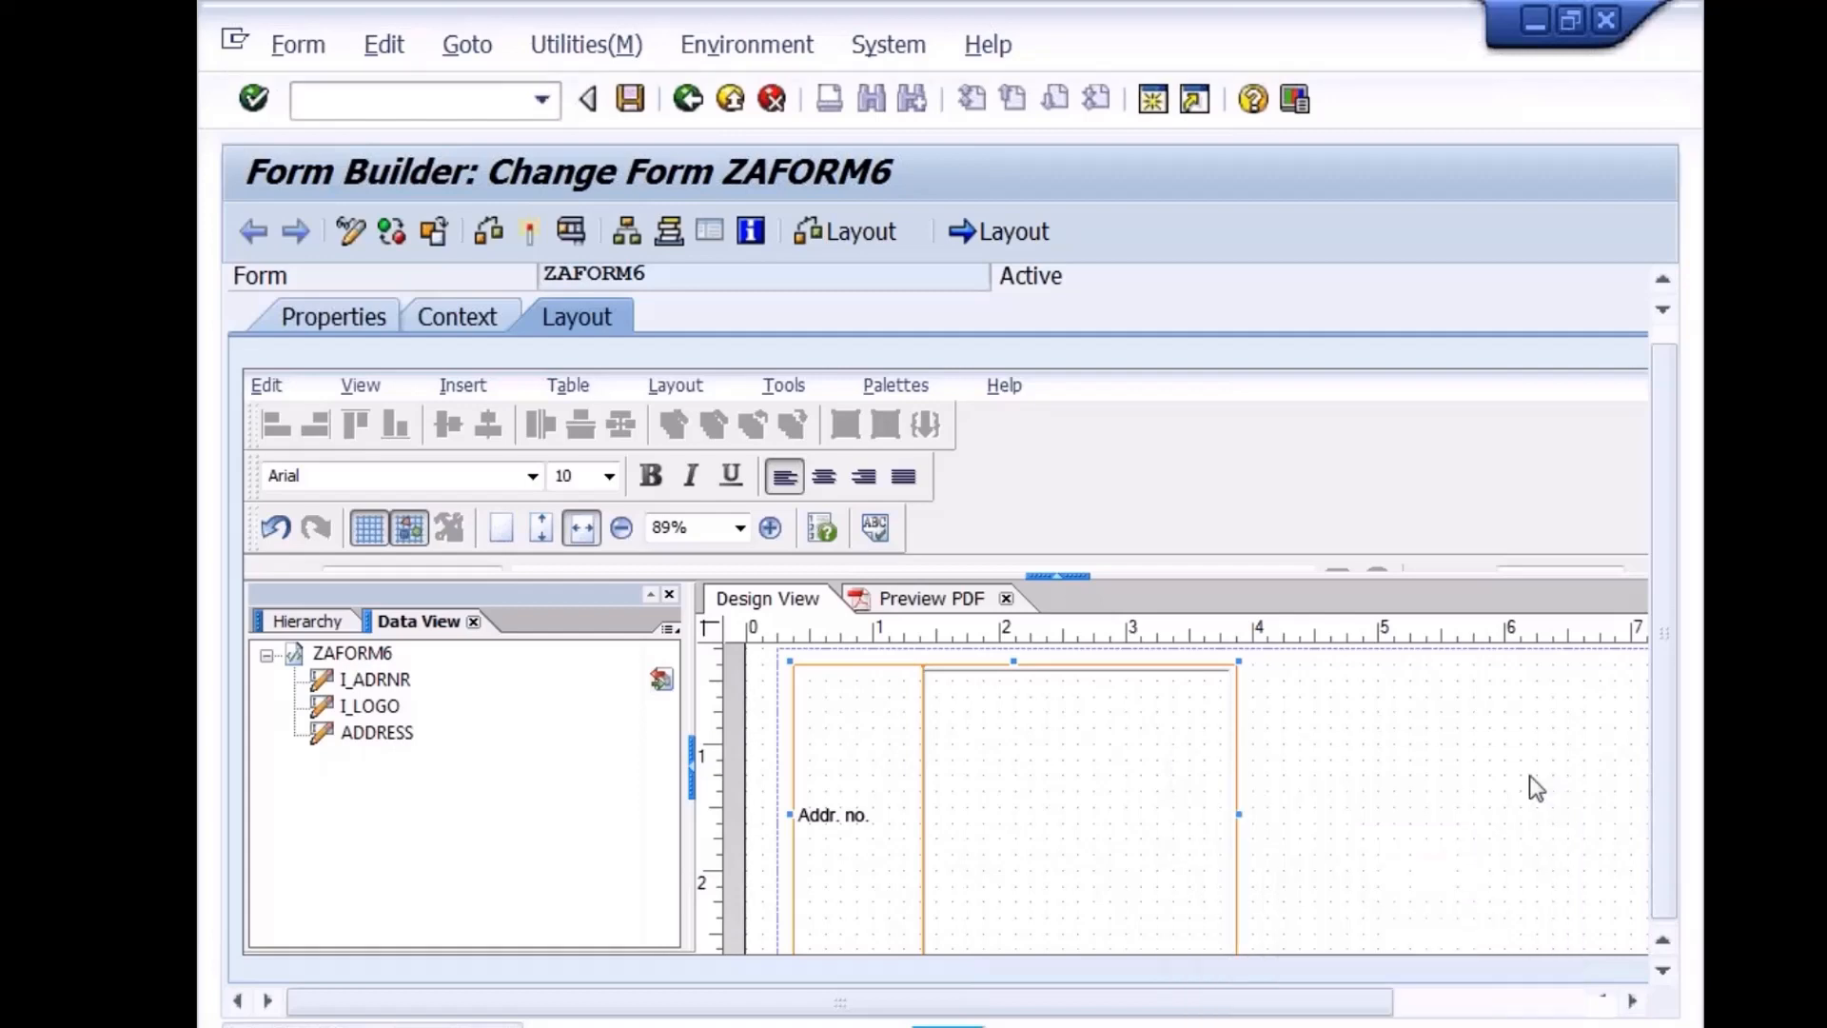
Check and activate form ZAFORM6, allowing access to the APPDATA environment variable and confirming the selected inactive object
{"action": "left_click", "coordinate": [493, 232]}
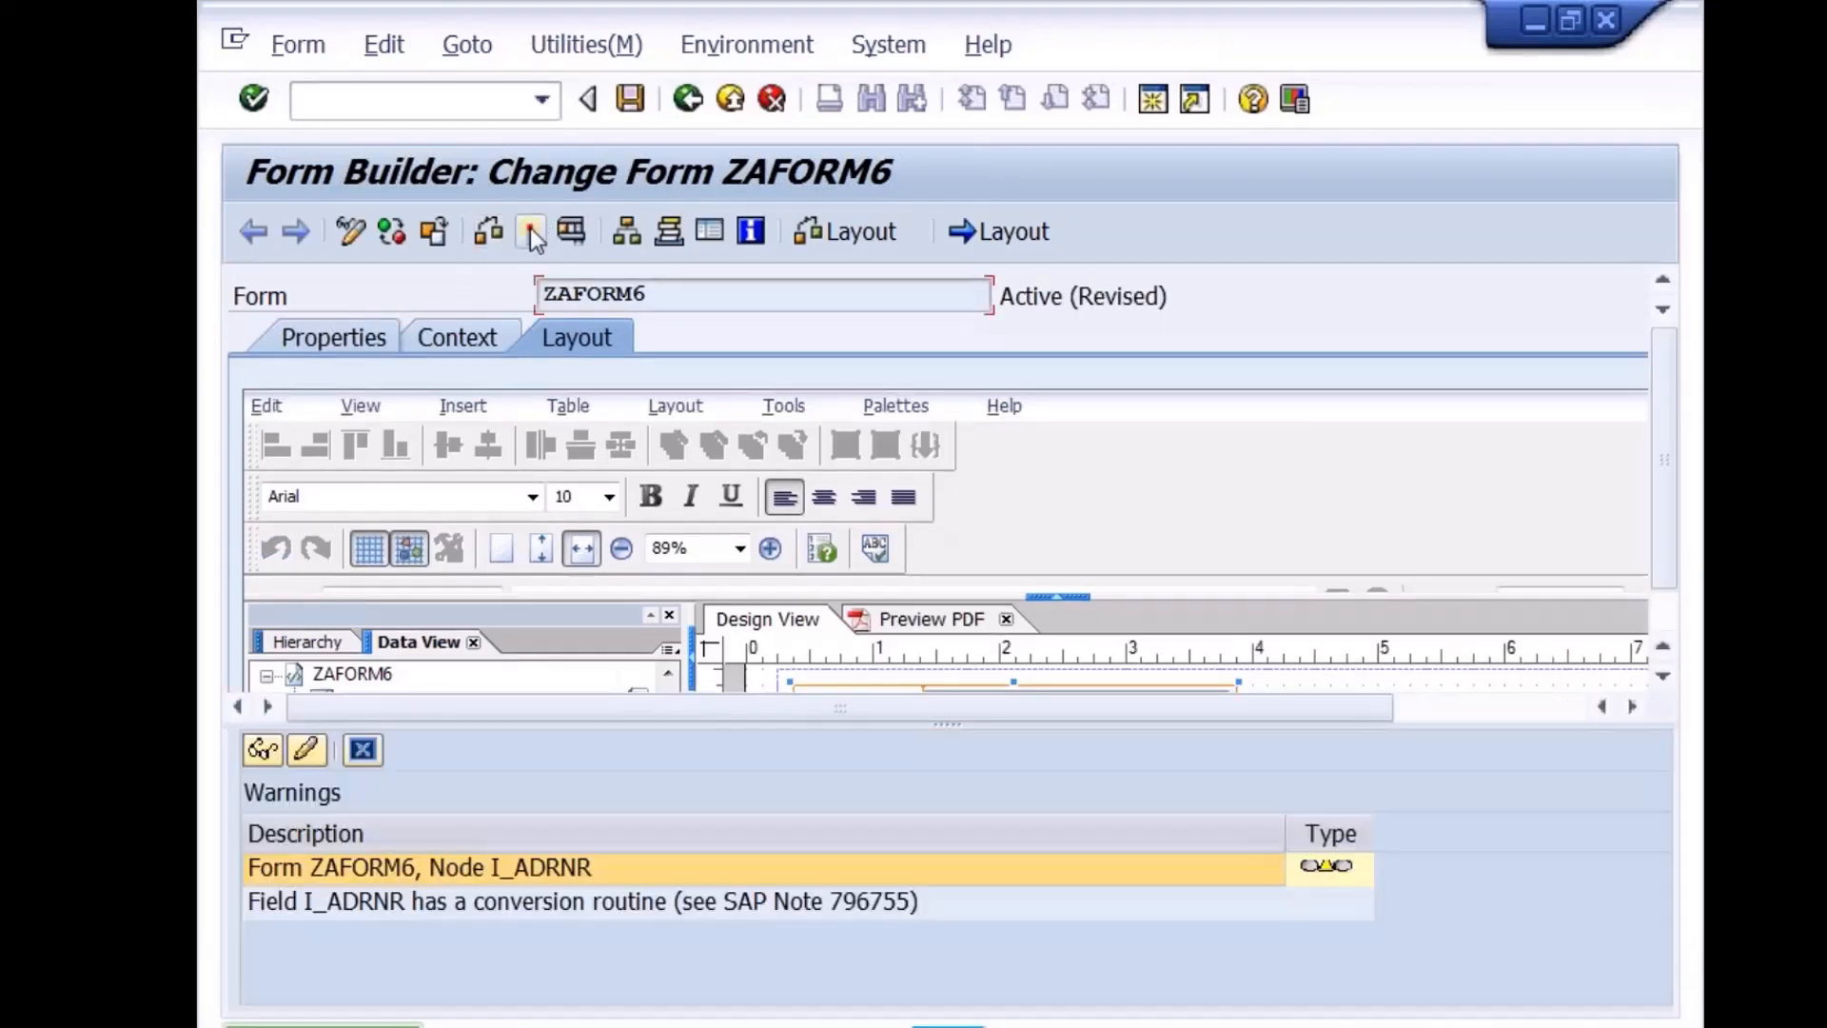
{"action": "left_click", "coordinate": [531, 232]}
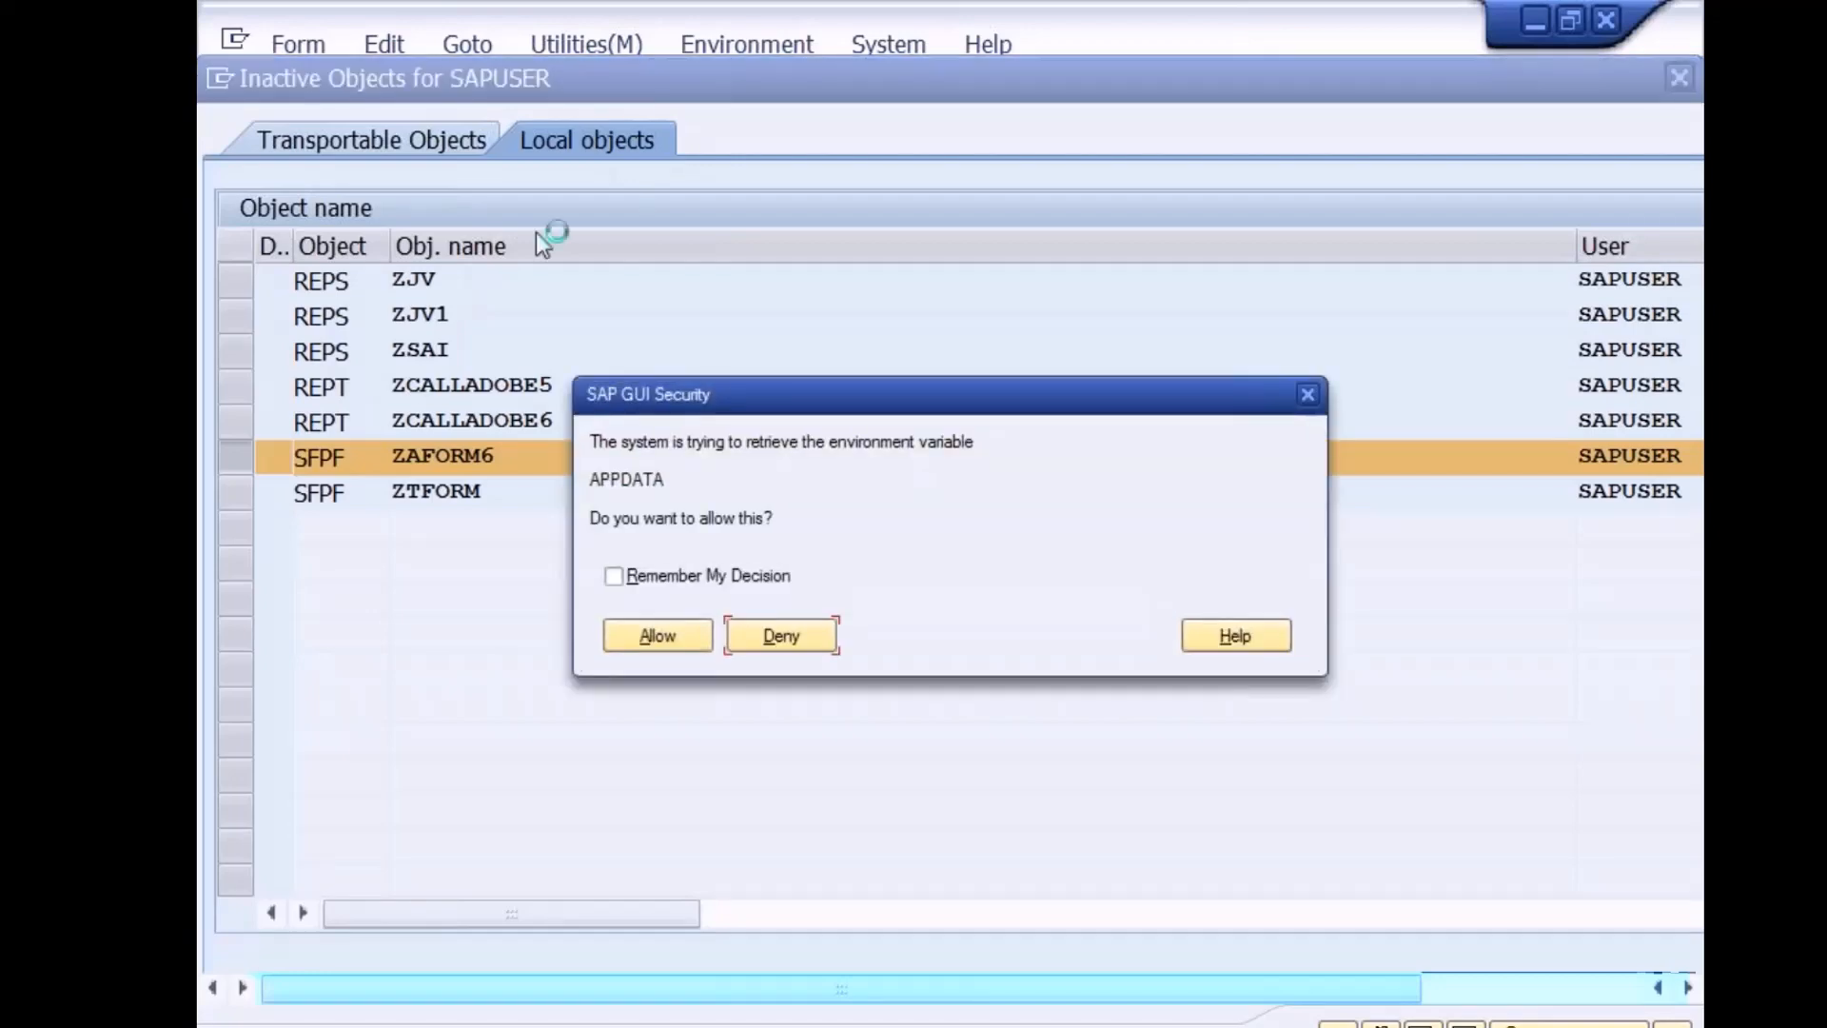
{"action": "left_click", "coordinate": [685, 632]}
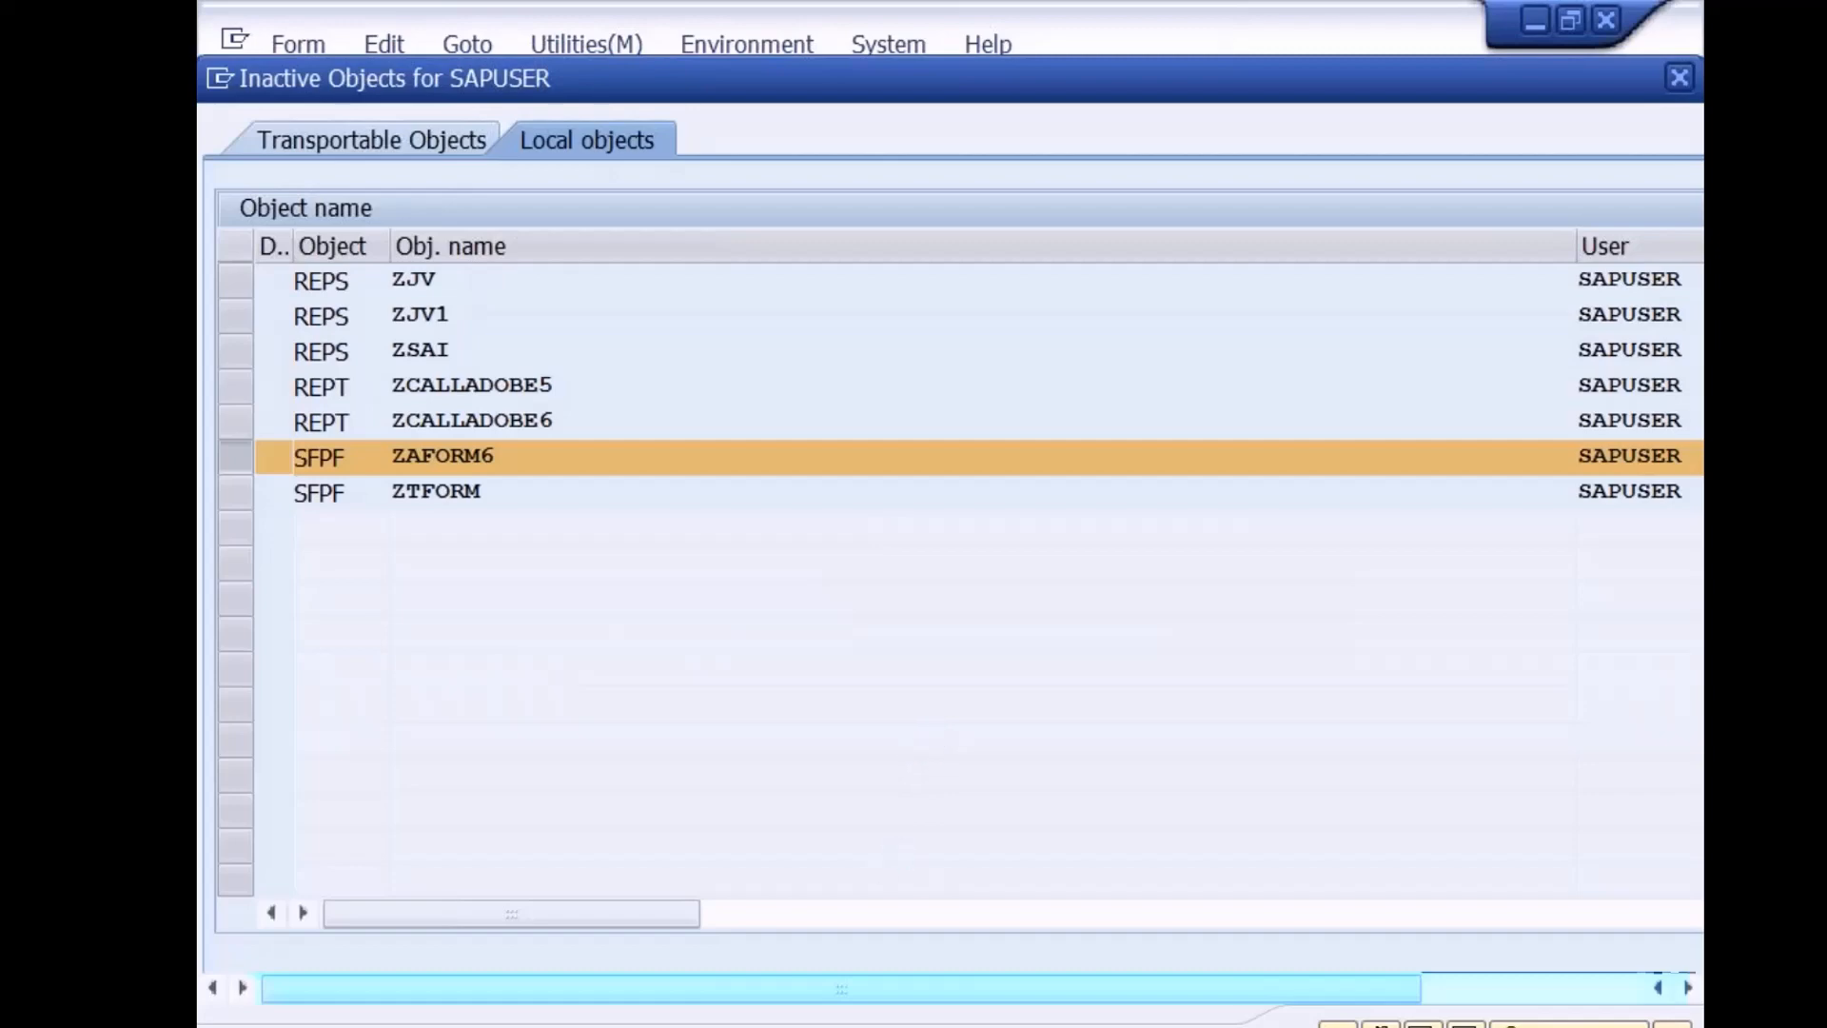
{"action": "mouse_move", "coordinate": [736, 975]}
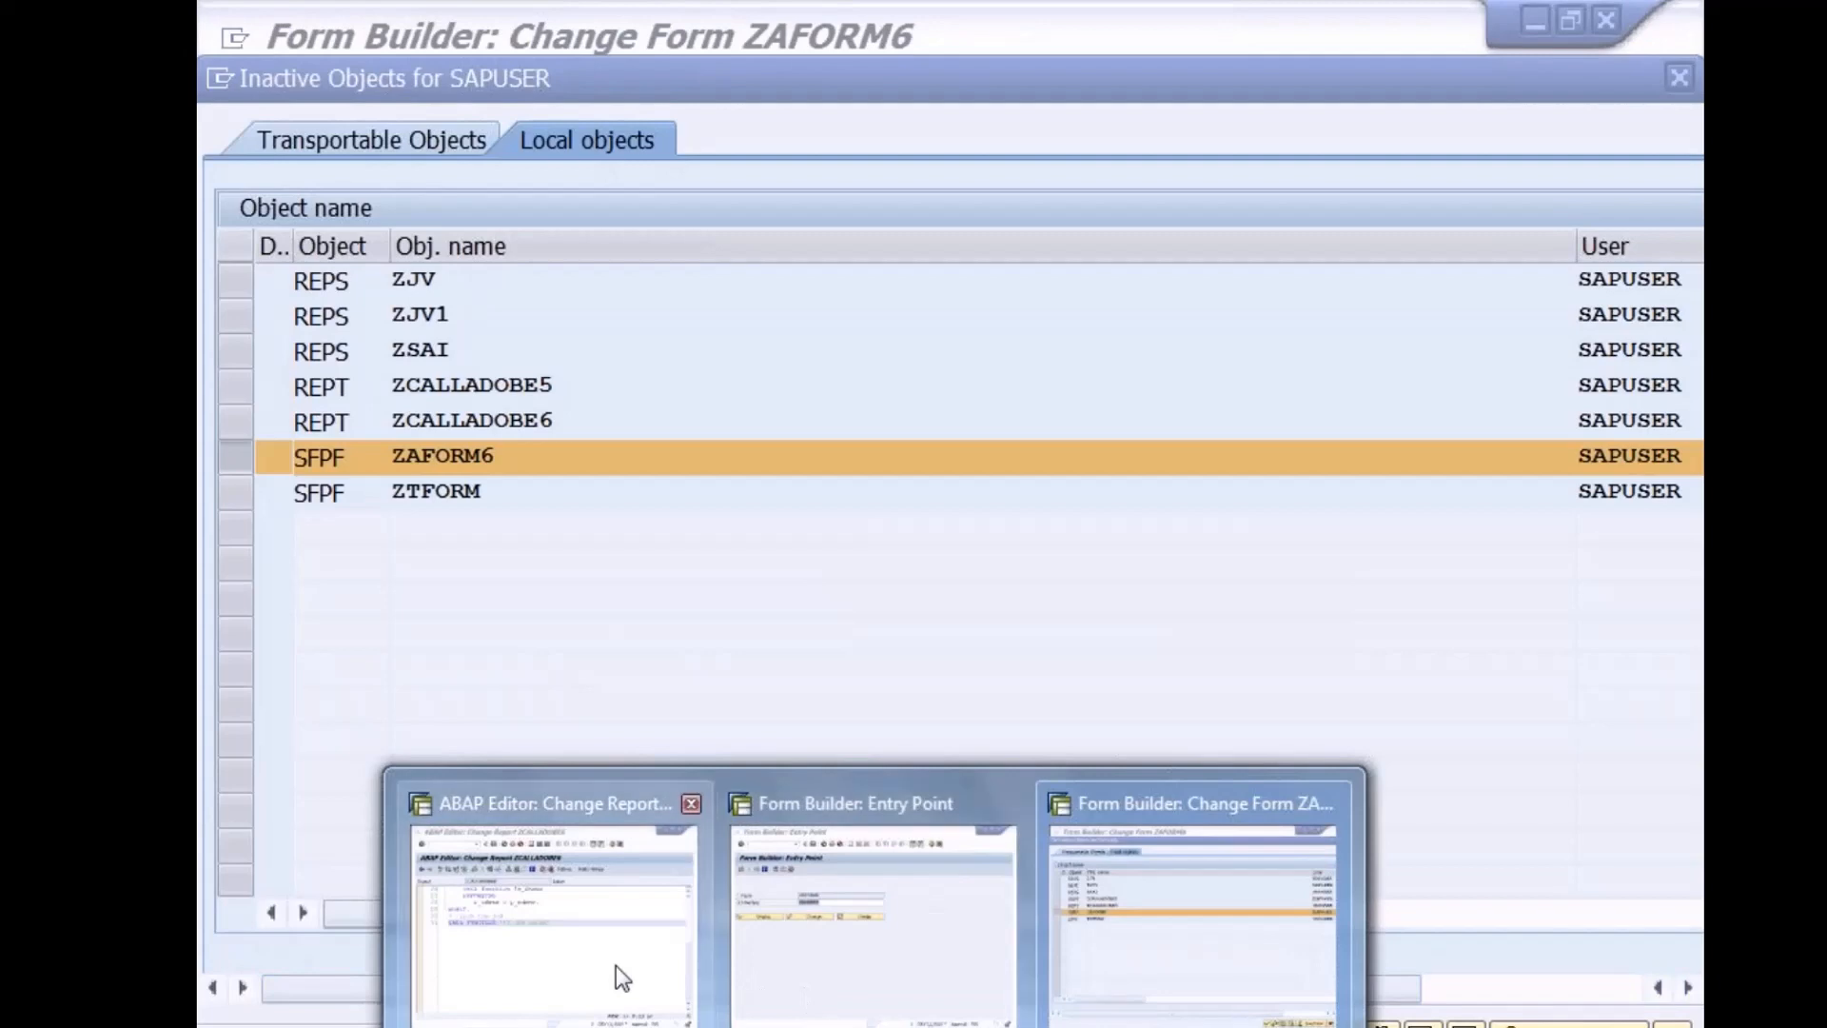
{"action": "left_click", "coordinate": [1132, 923]}
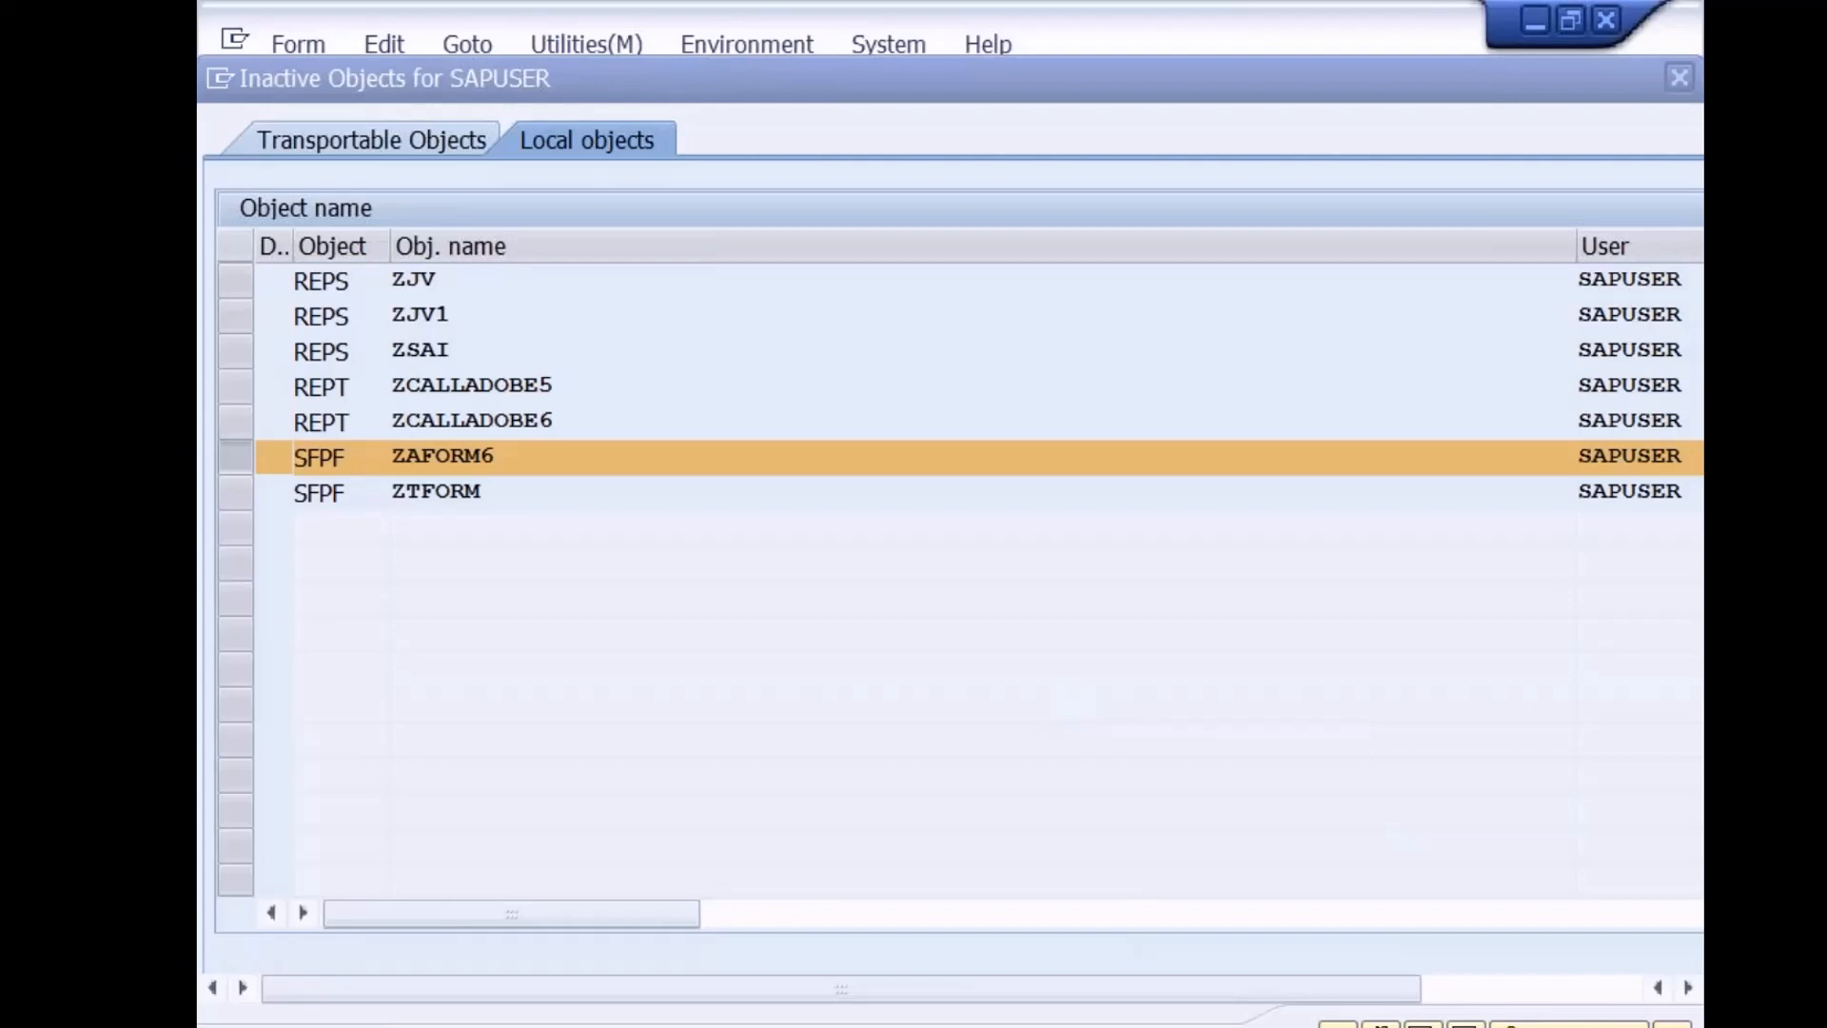
{"action": "key", "text": "Return"}
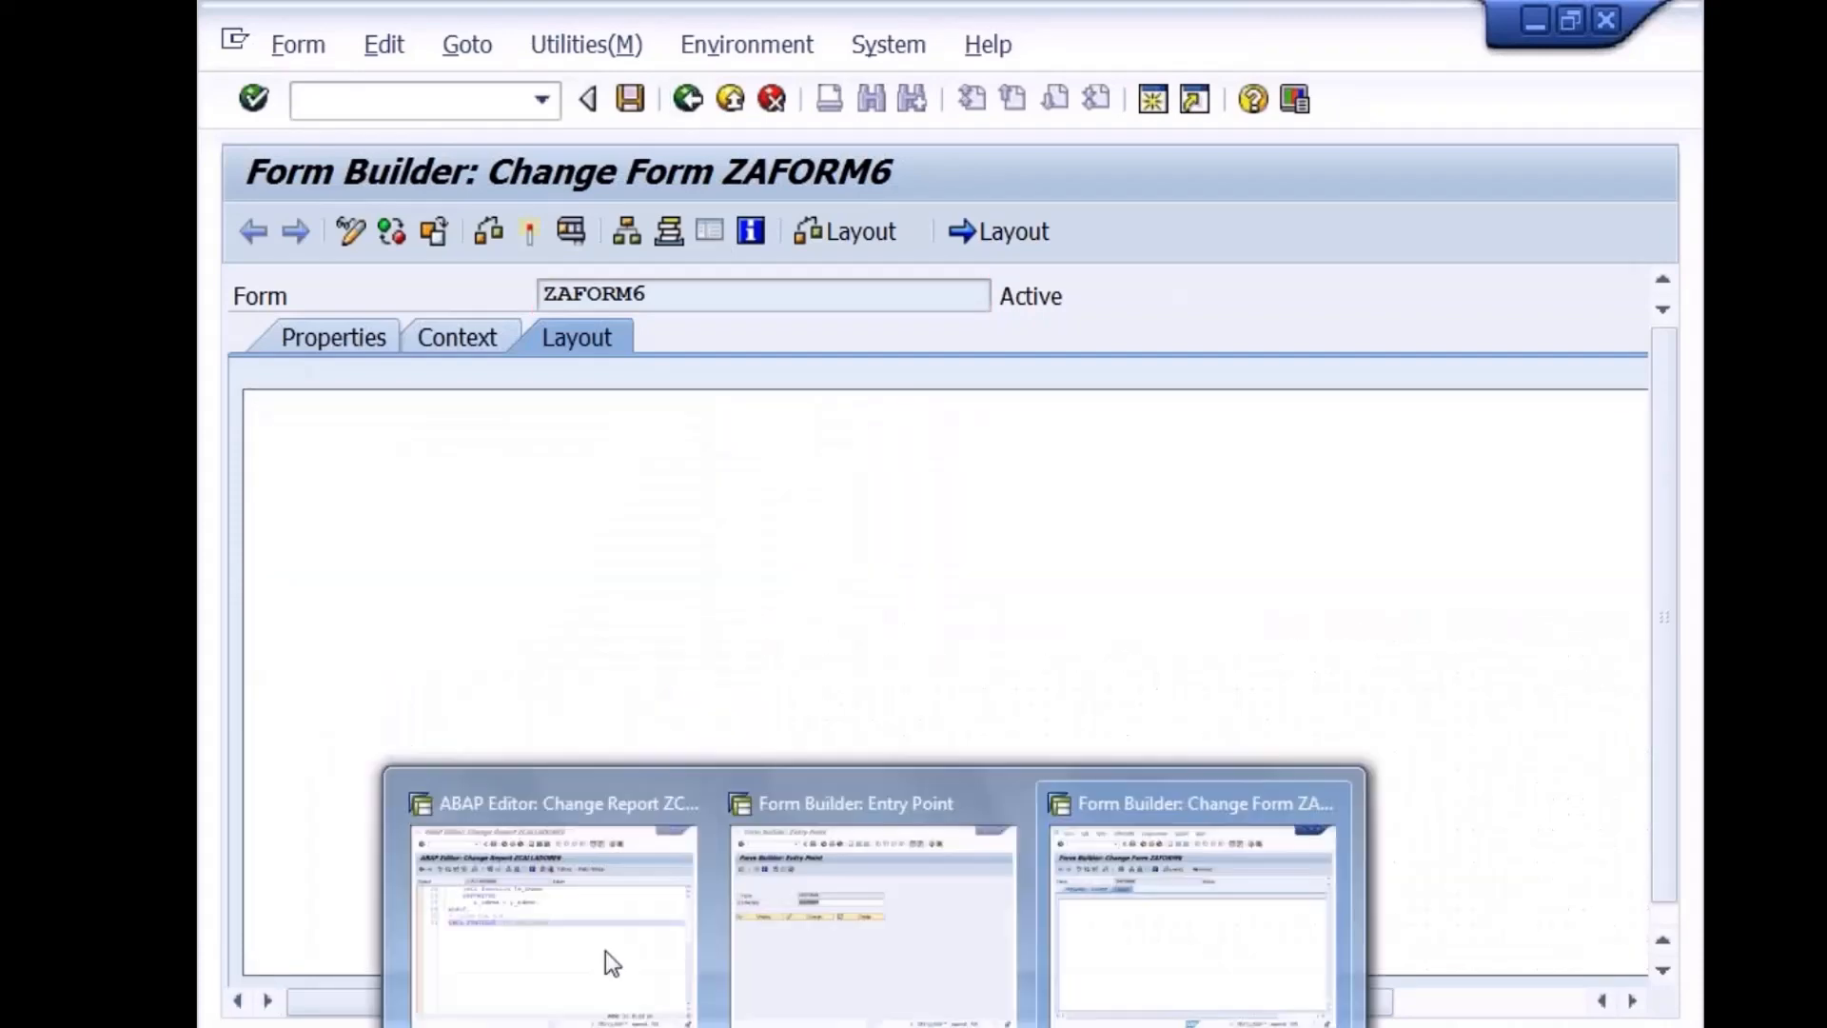
Switch to report ZCALLADOBE6 in the ABAP Editor and try a test run with an address number from the input history
{"action": "left_click", "coordinate": [605, 951]}
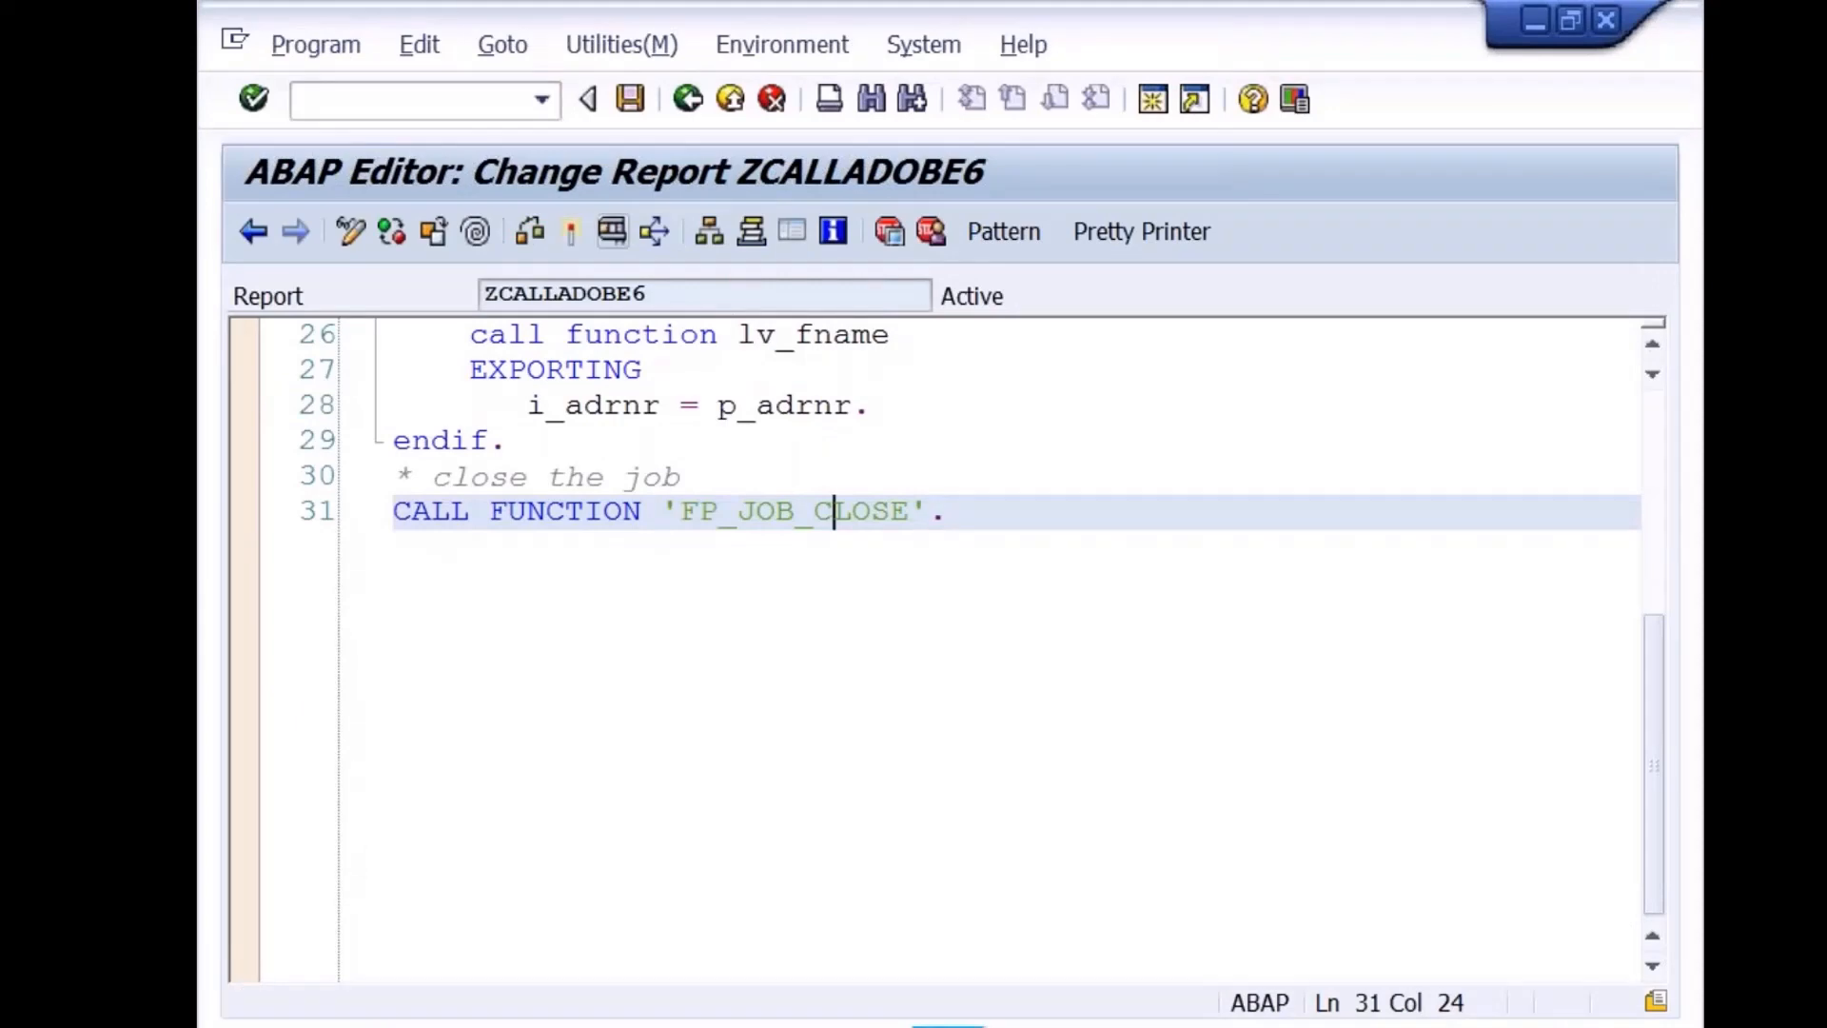
{"action": "left_click", "coordinate": [611, 231]}
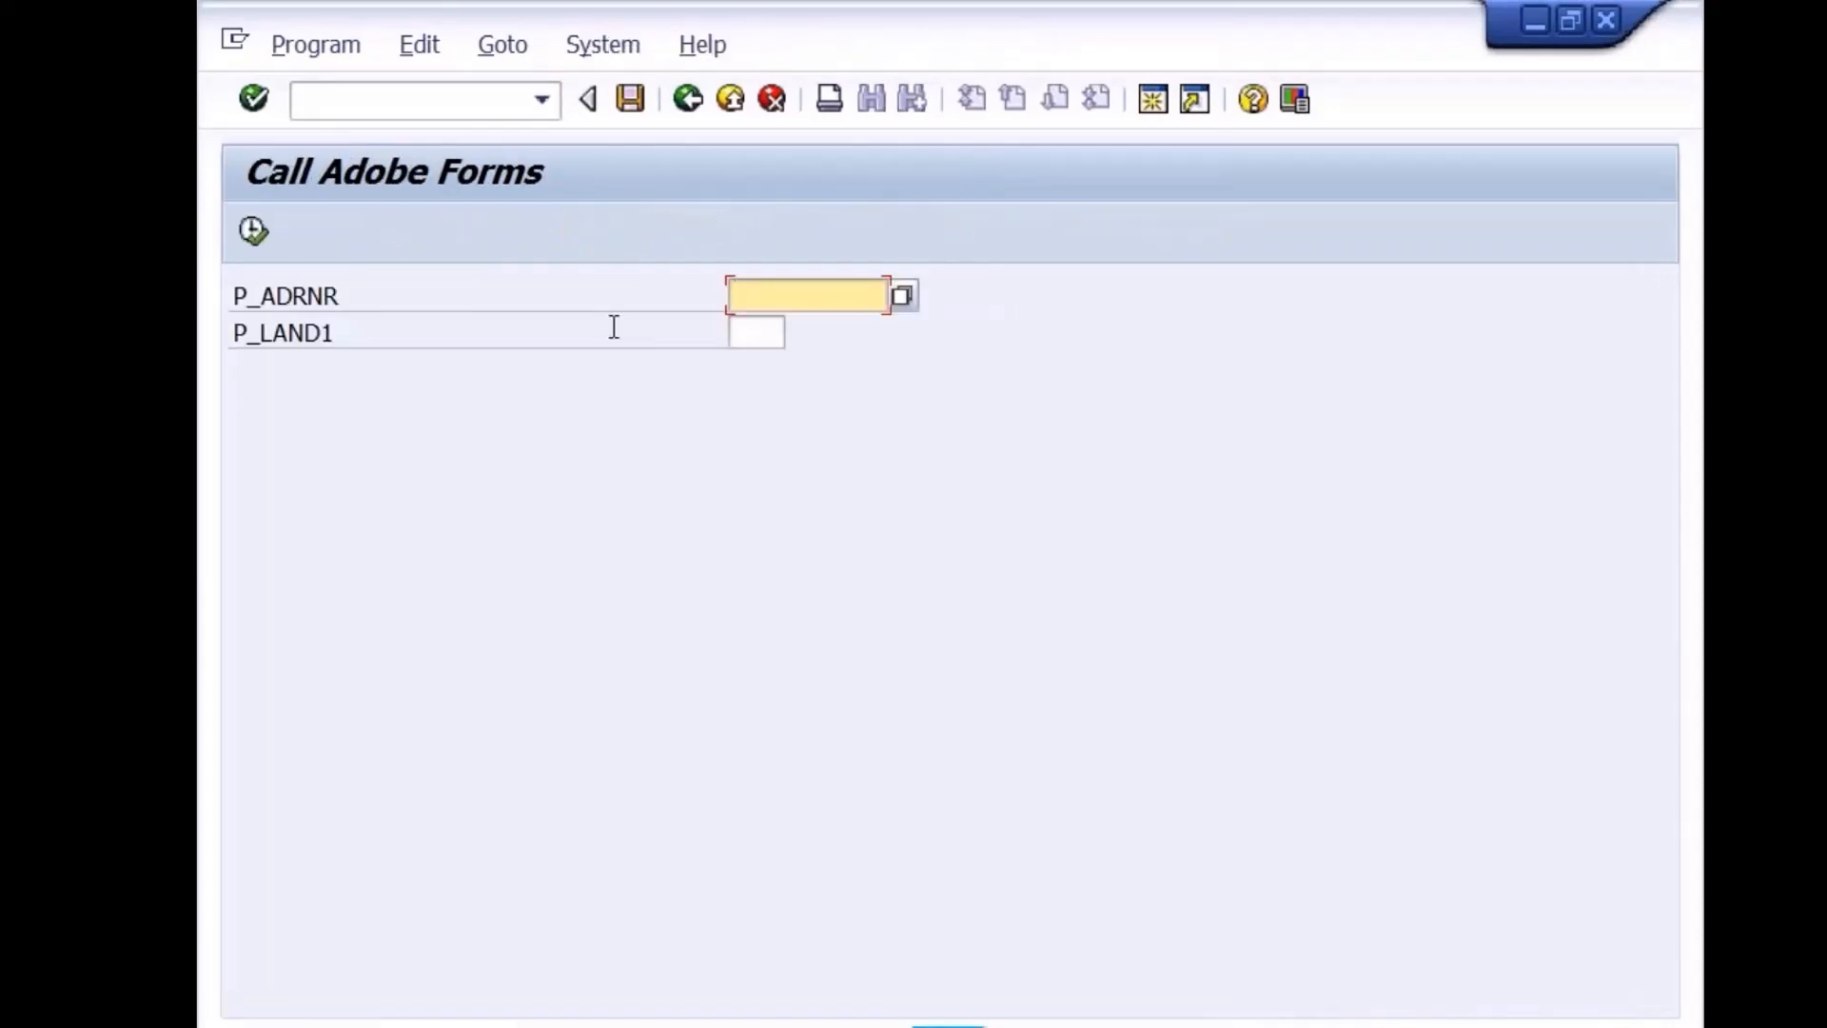
{"action": "key", "text": "Down"}
{"action": "key", "text": "Down"}
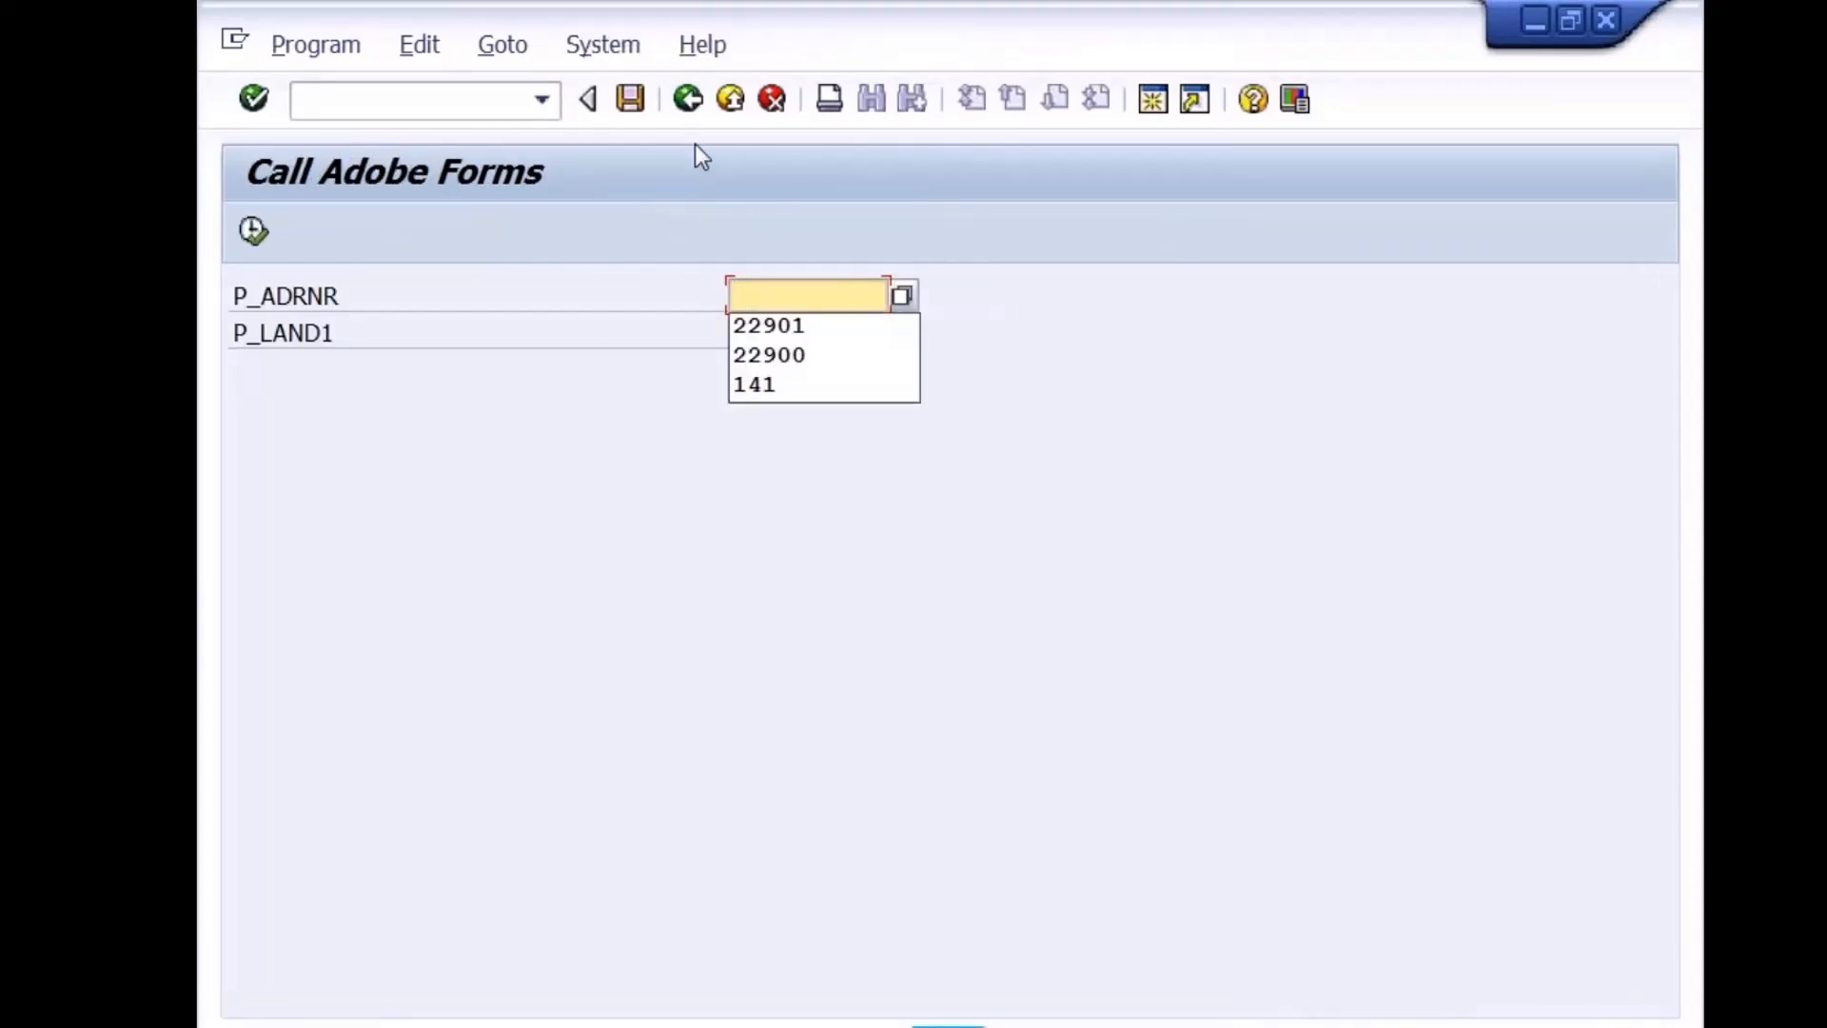
{"action": "key", "text": "Return"}
{"action": "key", "text": "F8"}
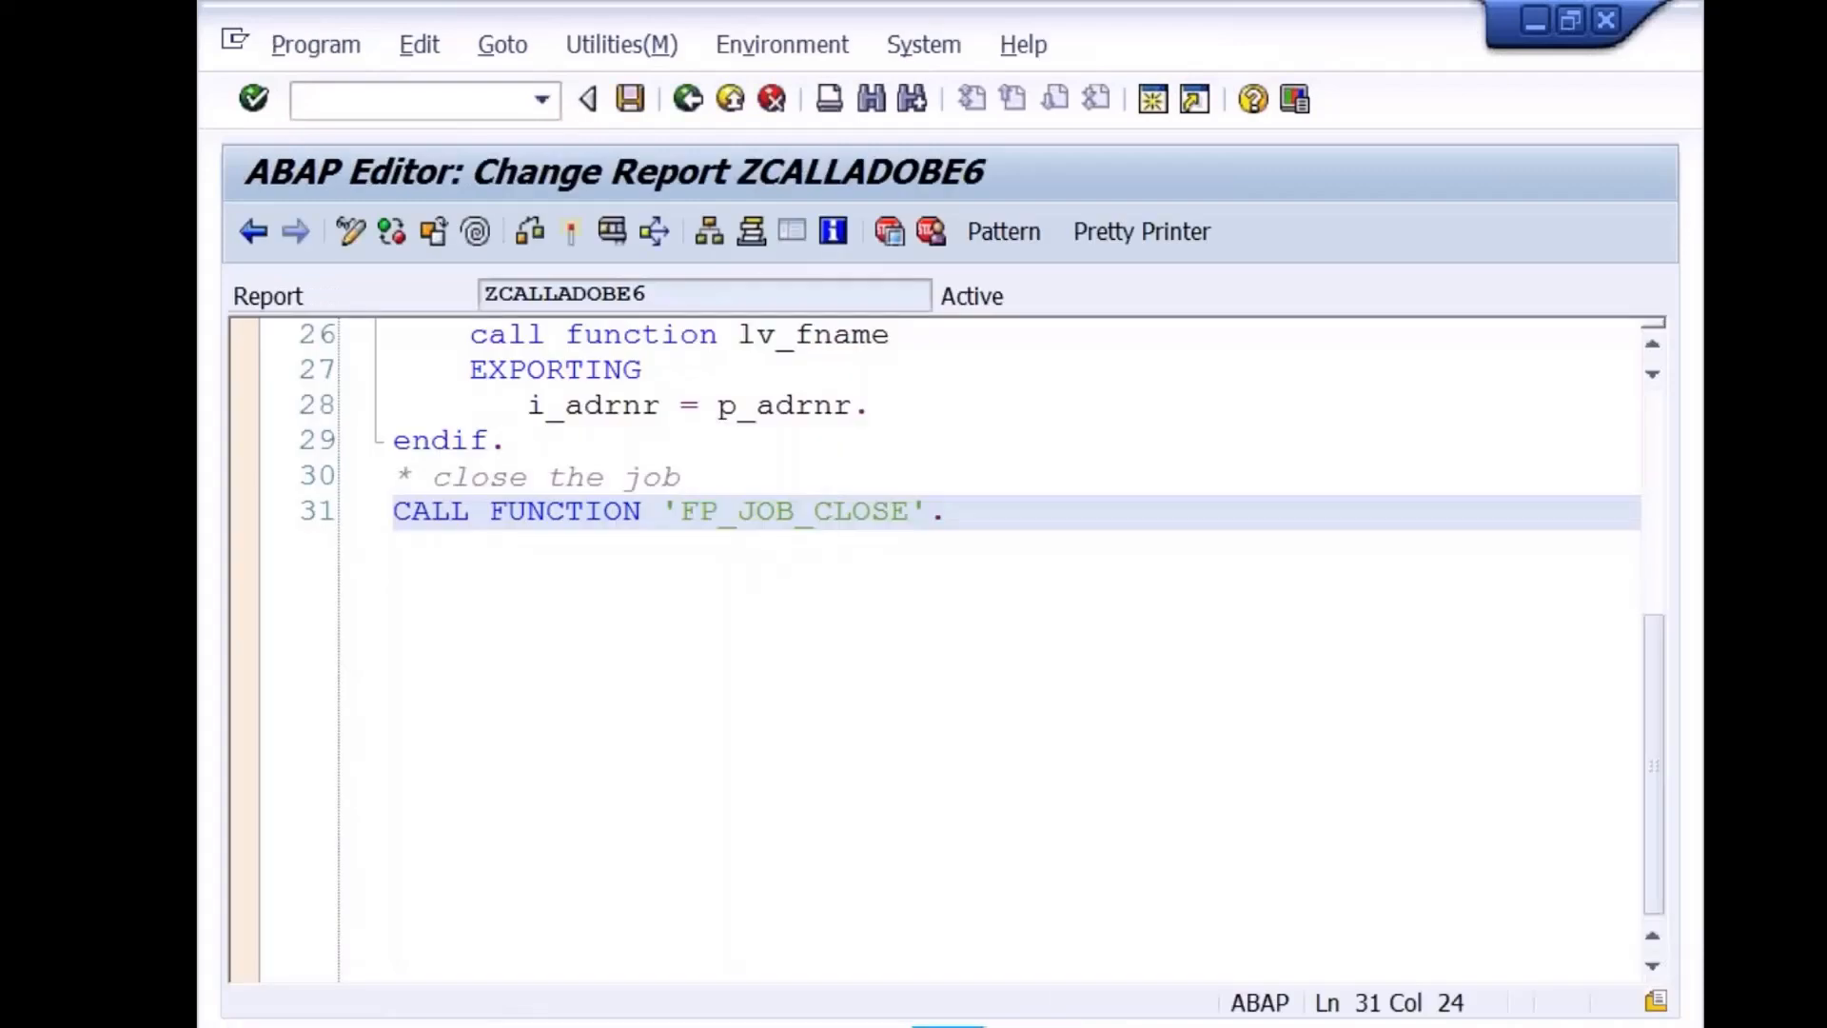
Test the report again with address number 22901, allow the security request, inspect the whole print preview, and return to the editor
{"action": "key", "text": "F8"}
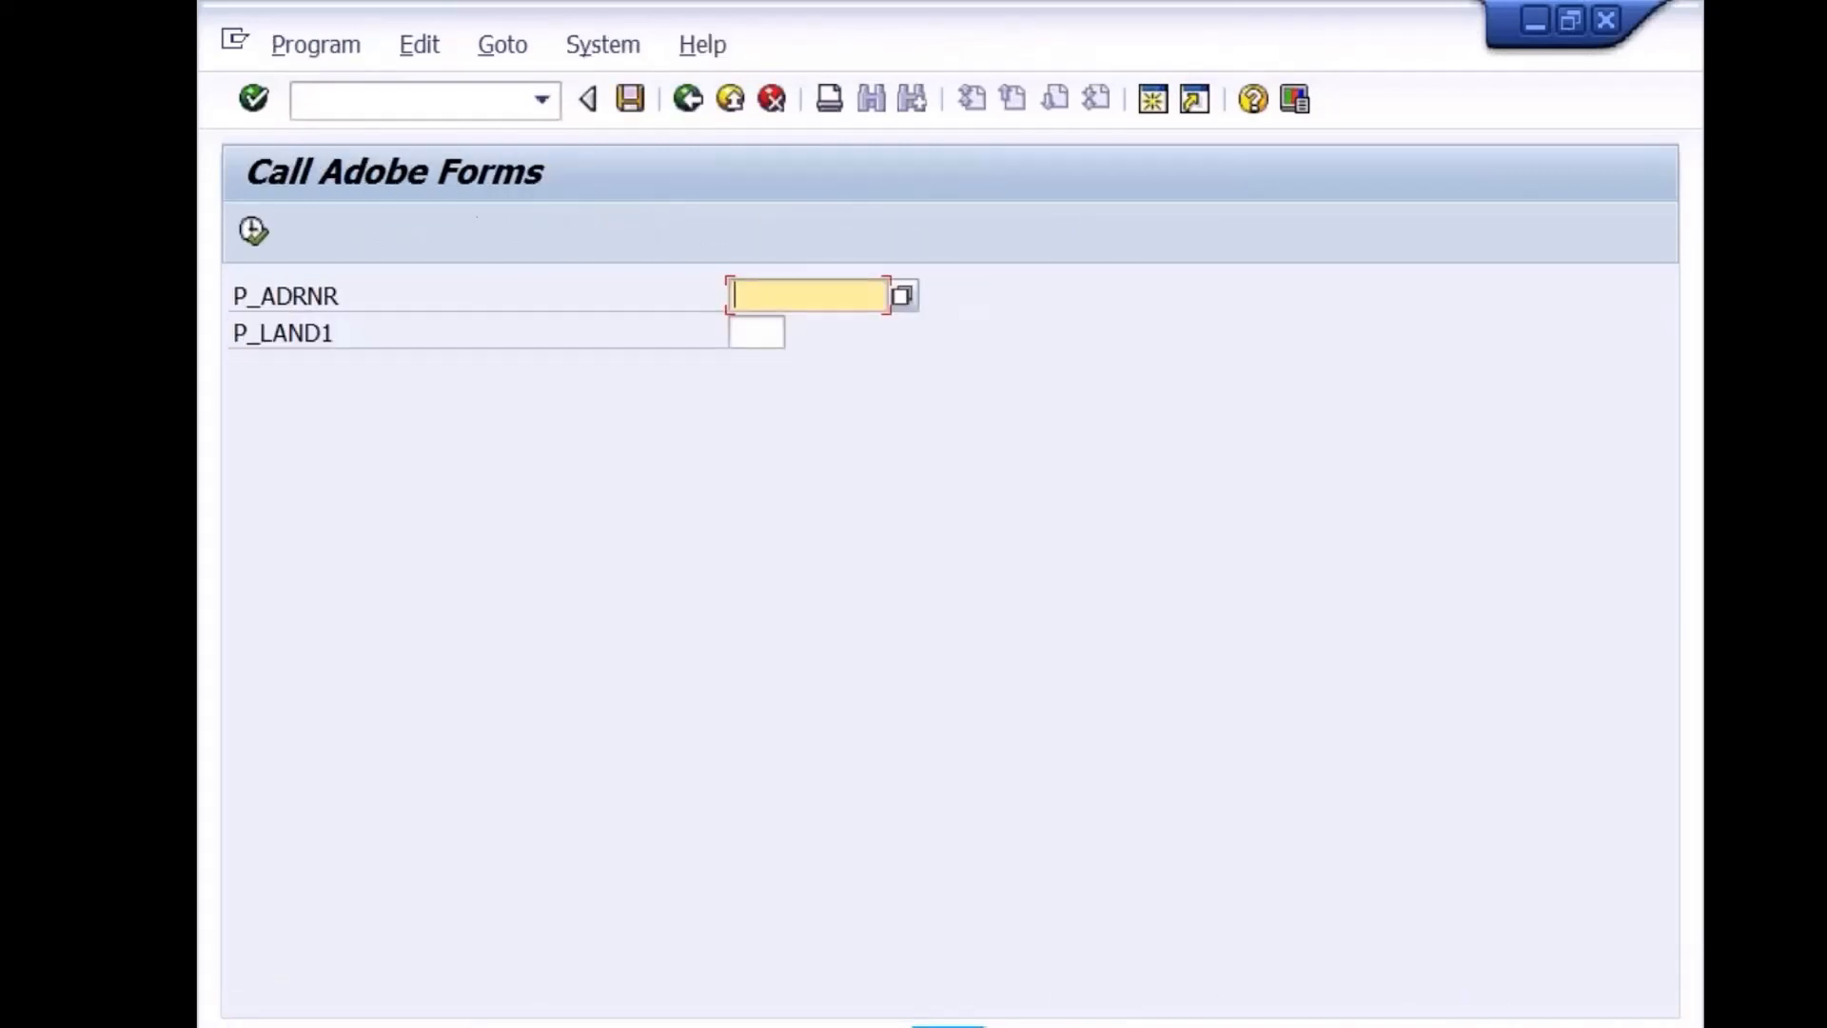
{"action": "key", "text": "space"}
{"action": "key", "text": "Down"}
{"action": "key", "text": "Return"}
{"action": "key", "text": "F8"}
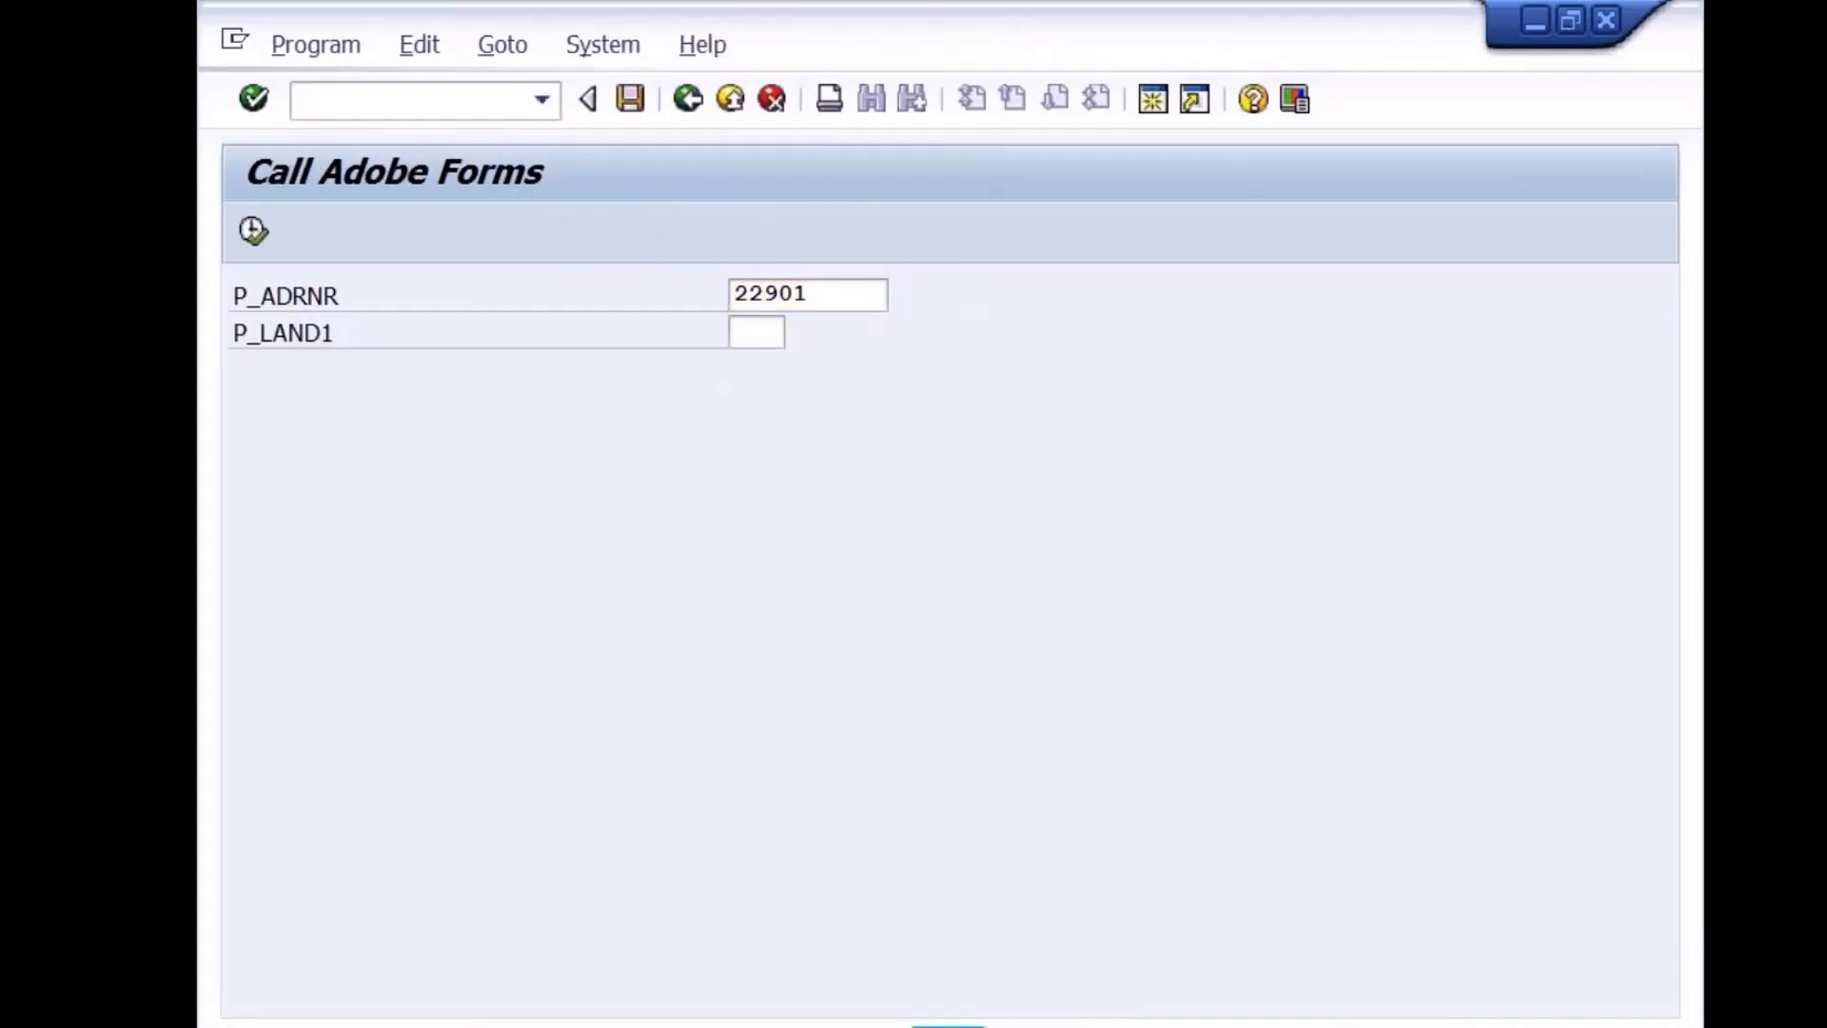
{"action": "left_click", "coordinate": [647, 727]}
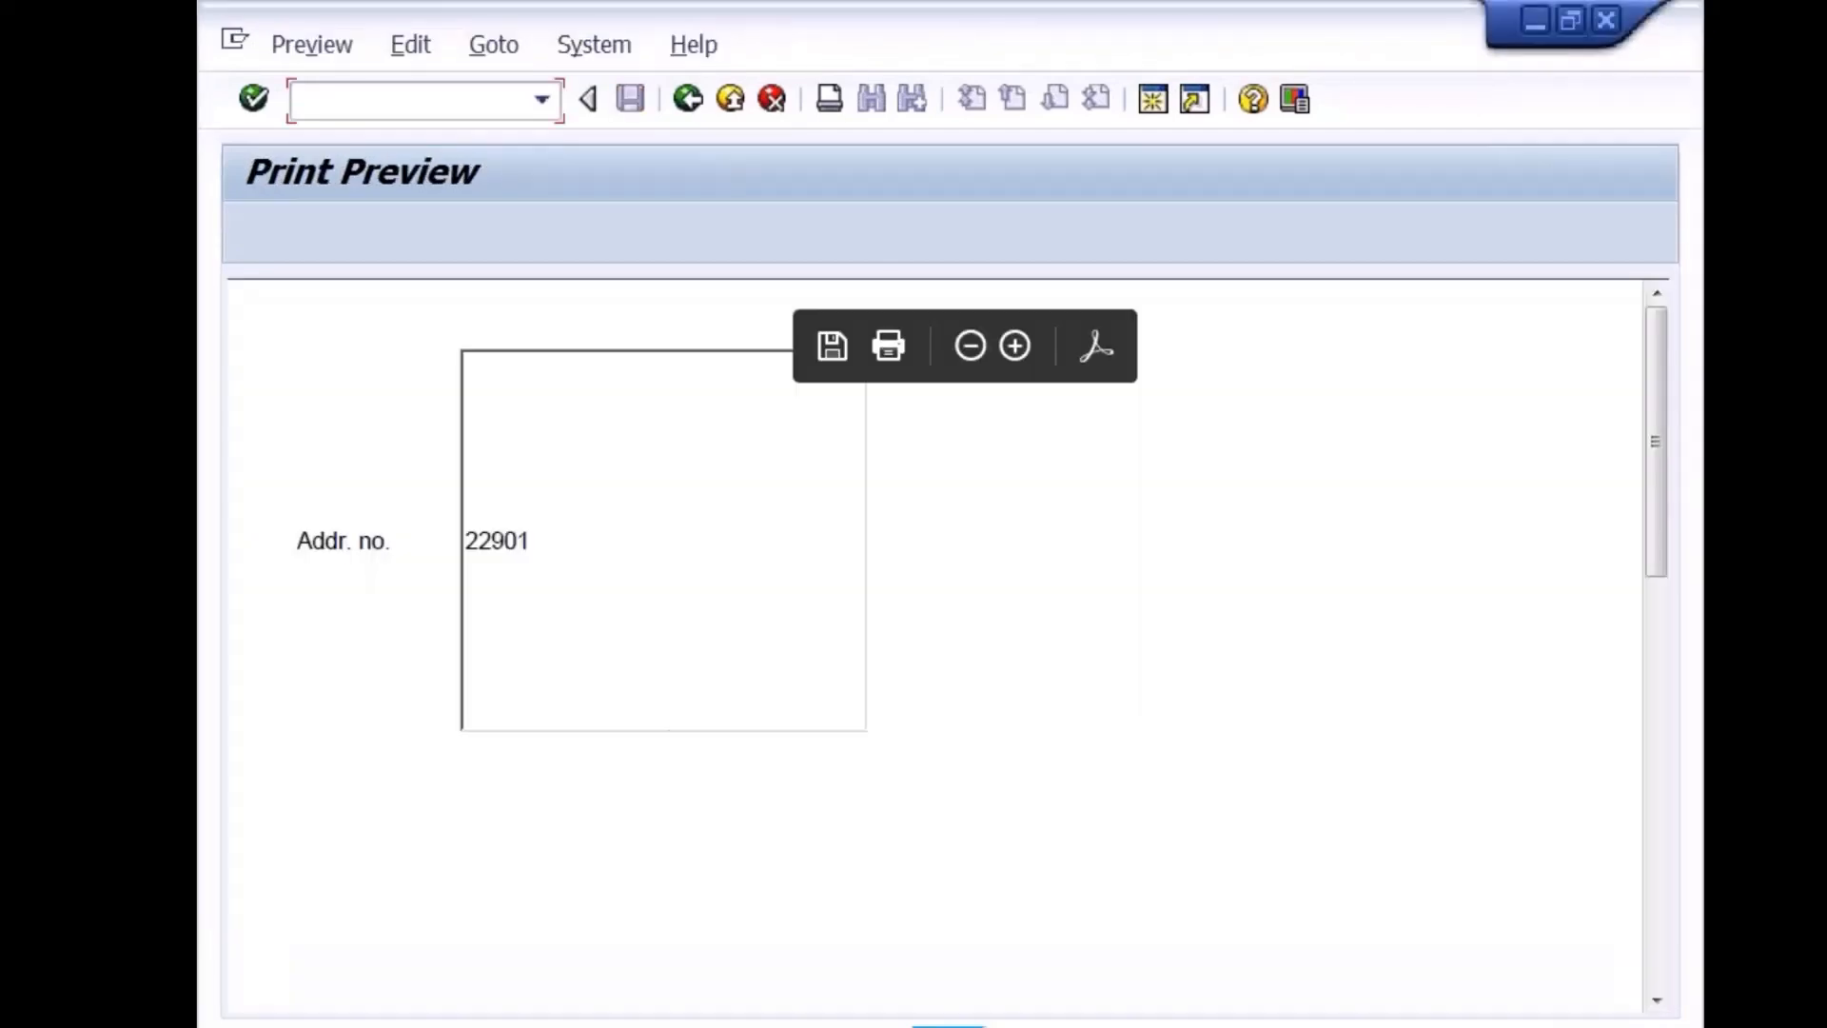
{"action": "left_click", "coordinate": [1657, 998]}
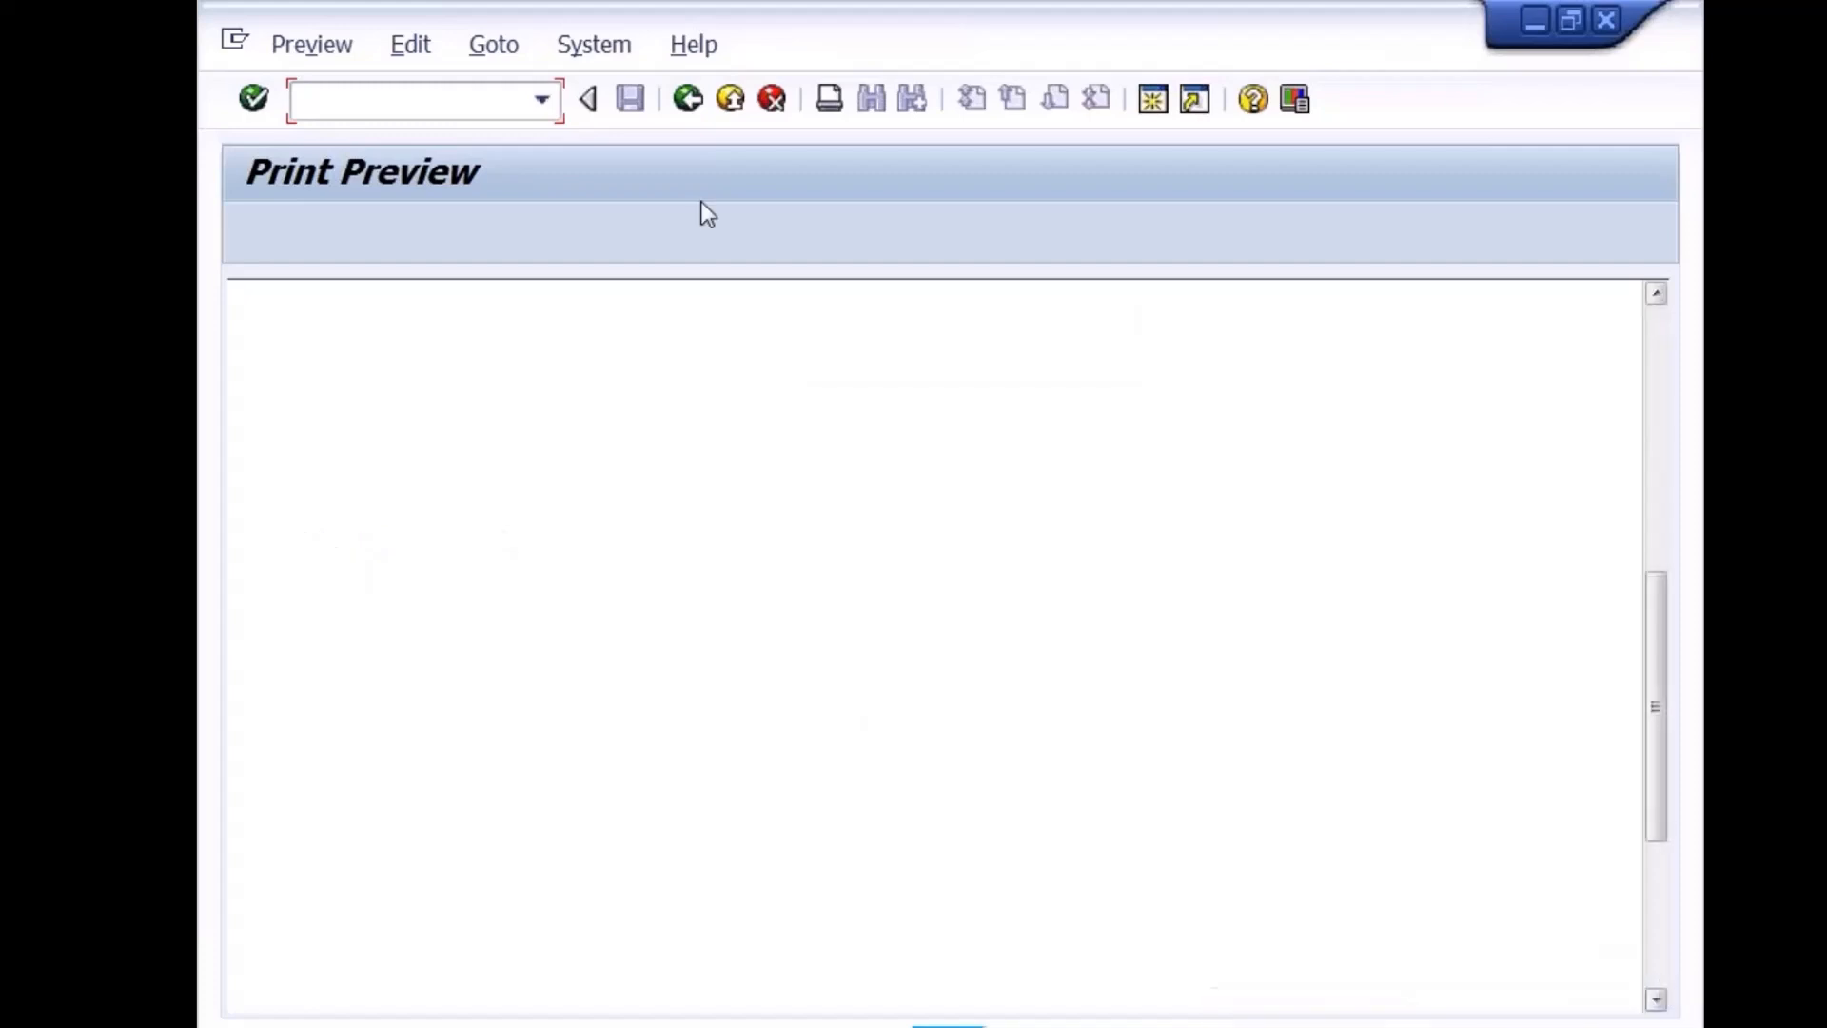
{"action": "left_click", "coordinate": [689, 98]}
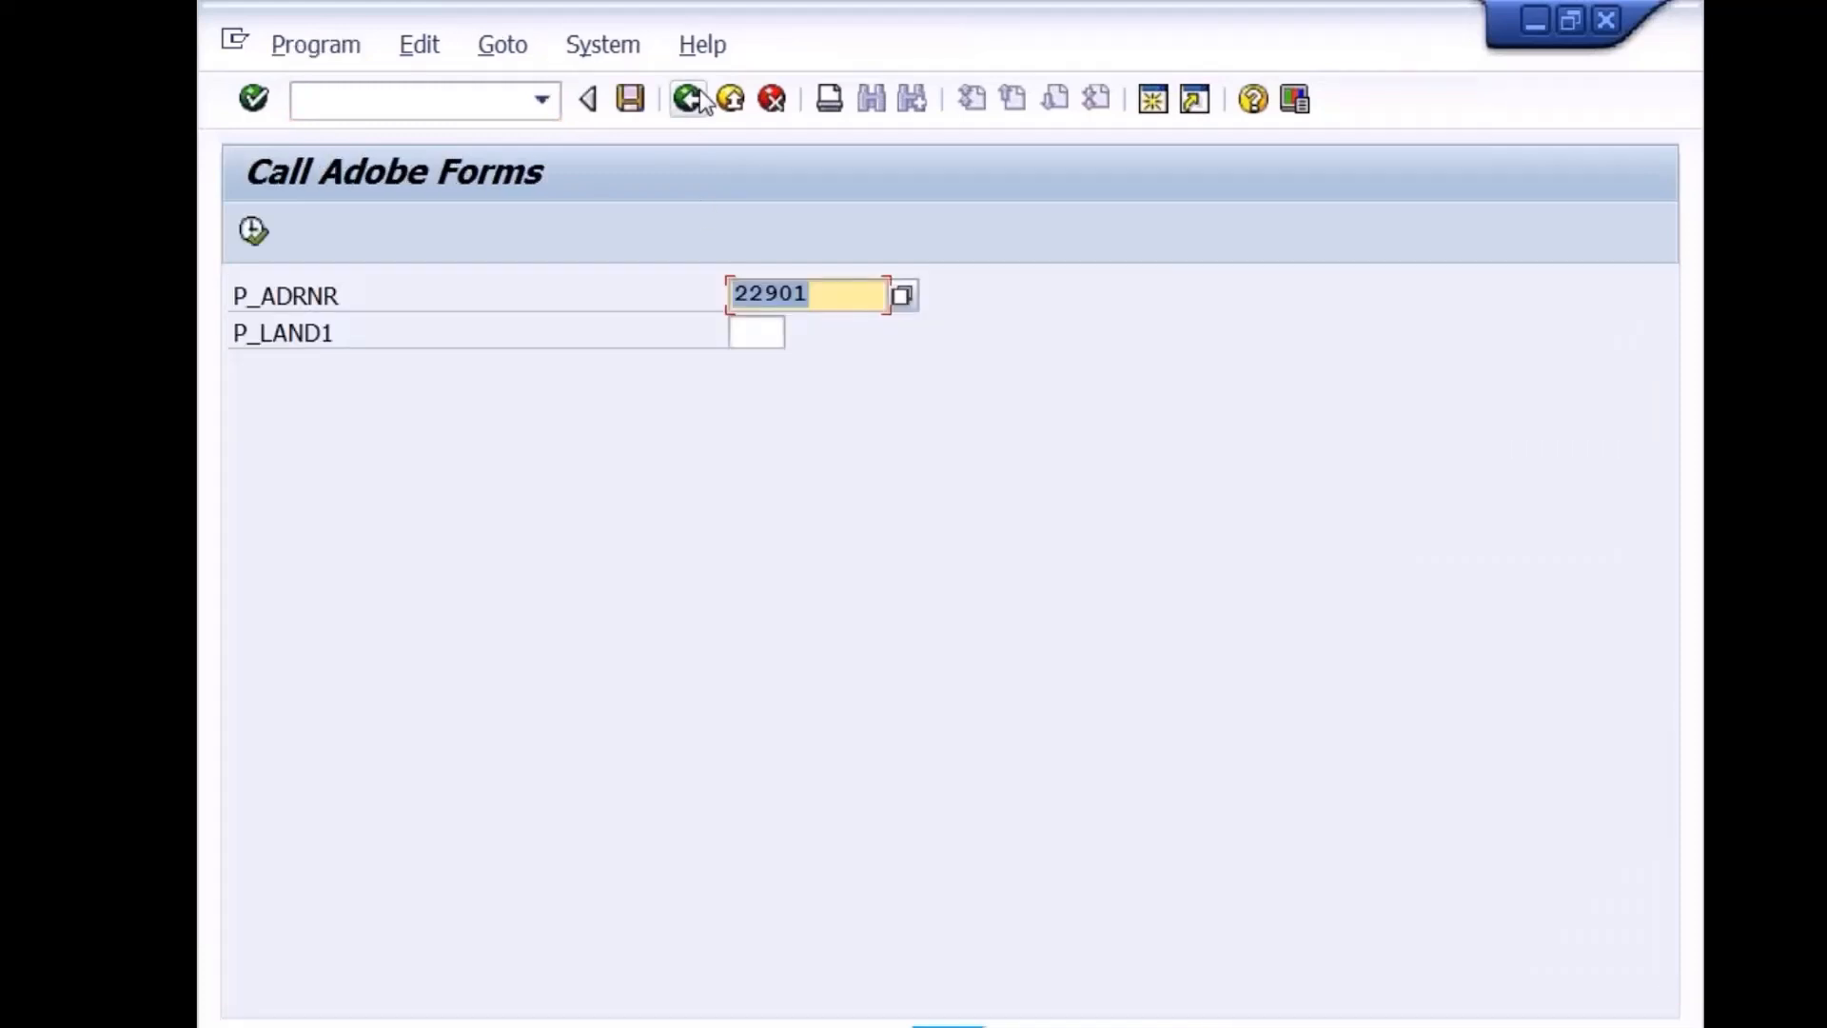
{"action": "left_click", "coordinate": [689, 98]}
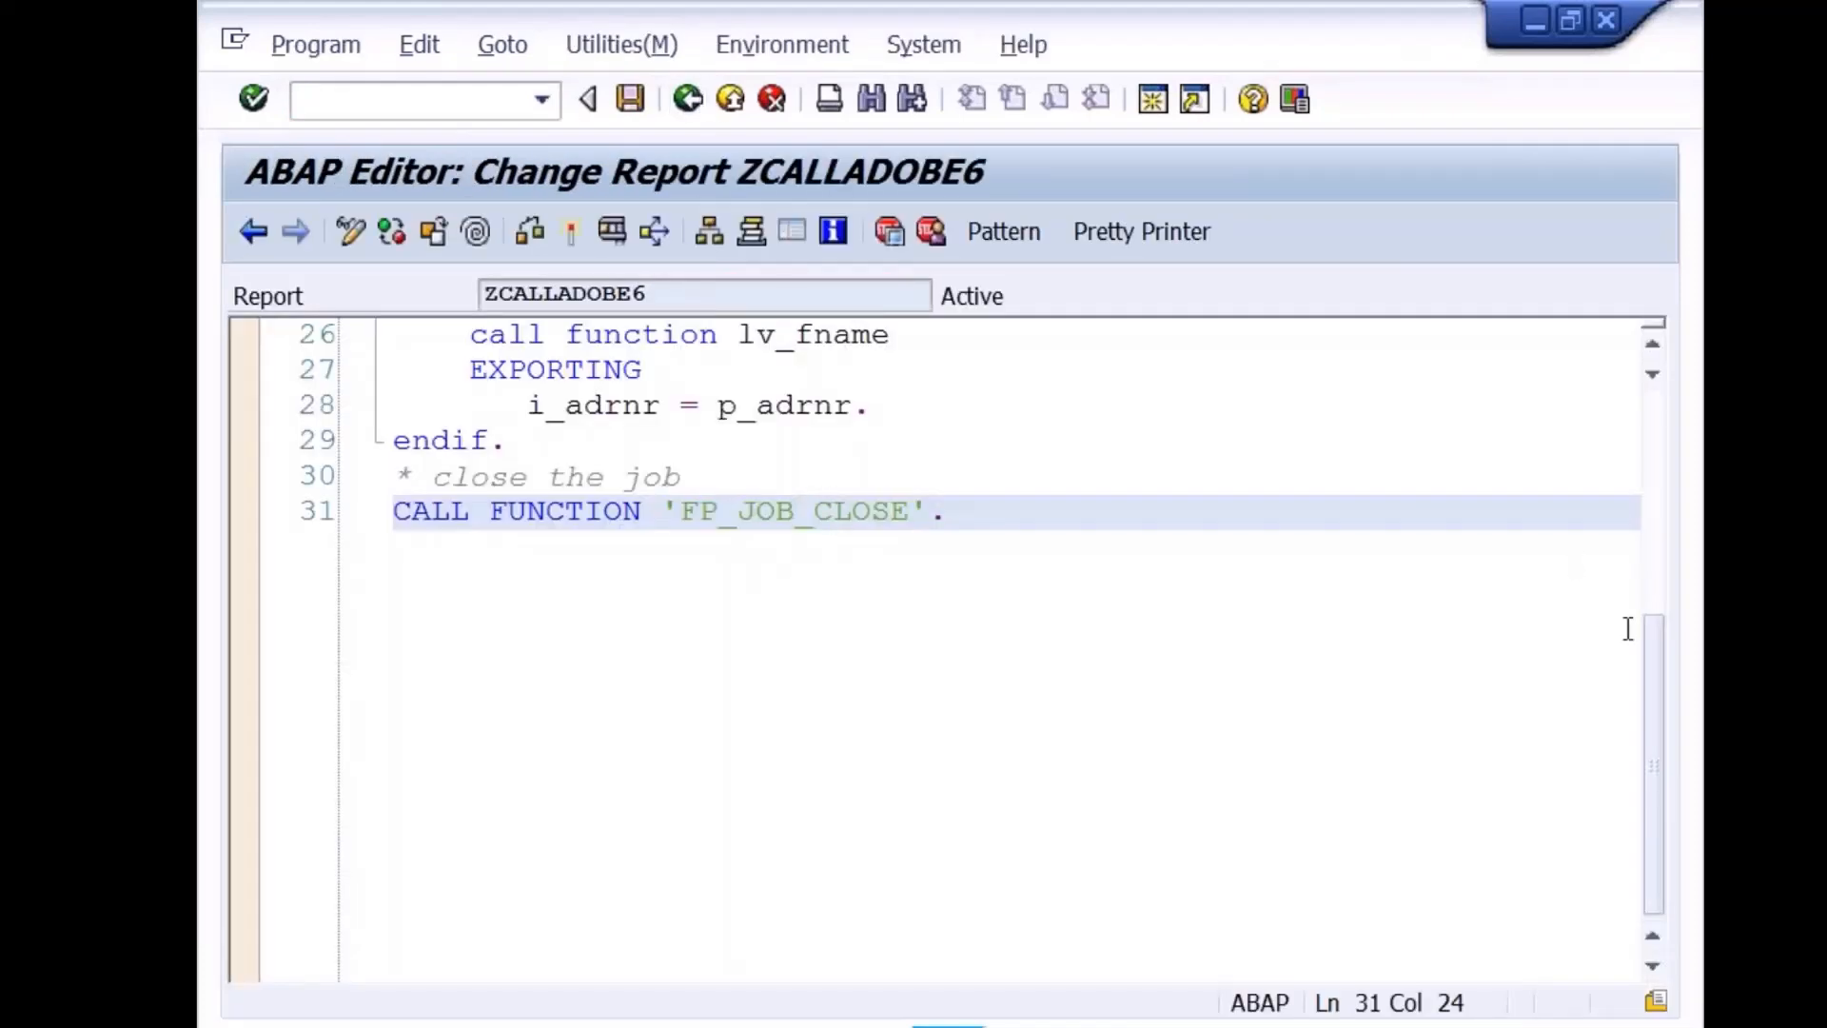
Review the ZCALLADOBE6 source code from the parameter declarations down to the dynamic form call
{"action": "left_click_drag", "start_coordinate": [1654, 619], "coordinate": [1635, 367]}
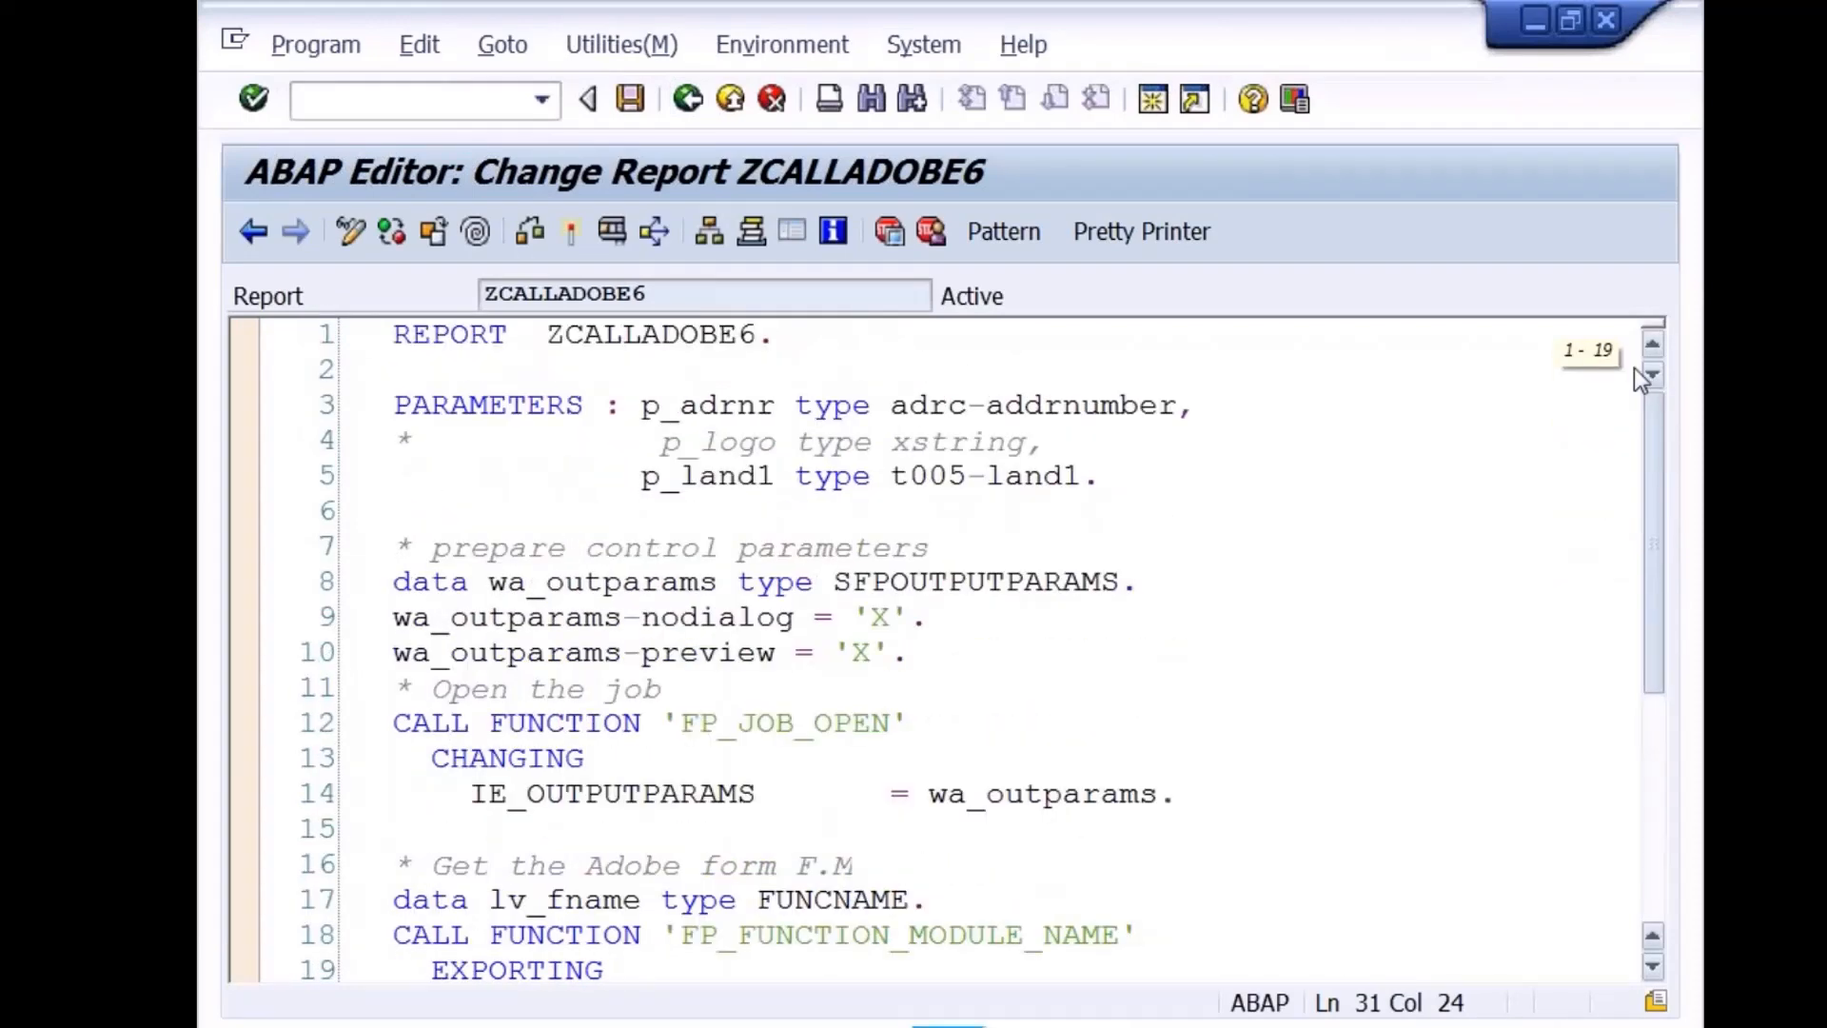
{"action": "left_click_drag", "start_coordinate": [1635, 367], "coordinate": [1644, 693]}
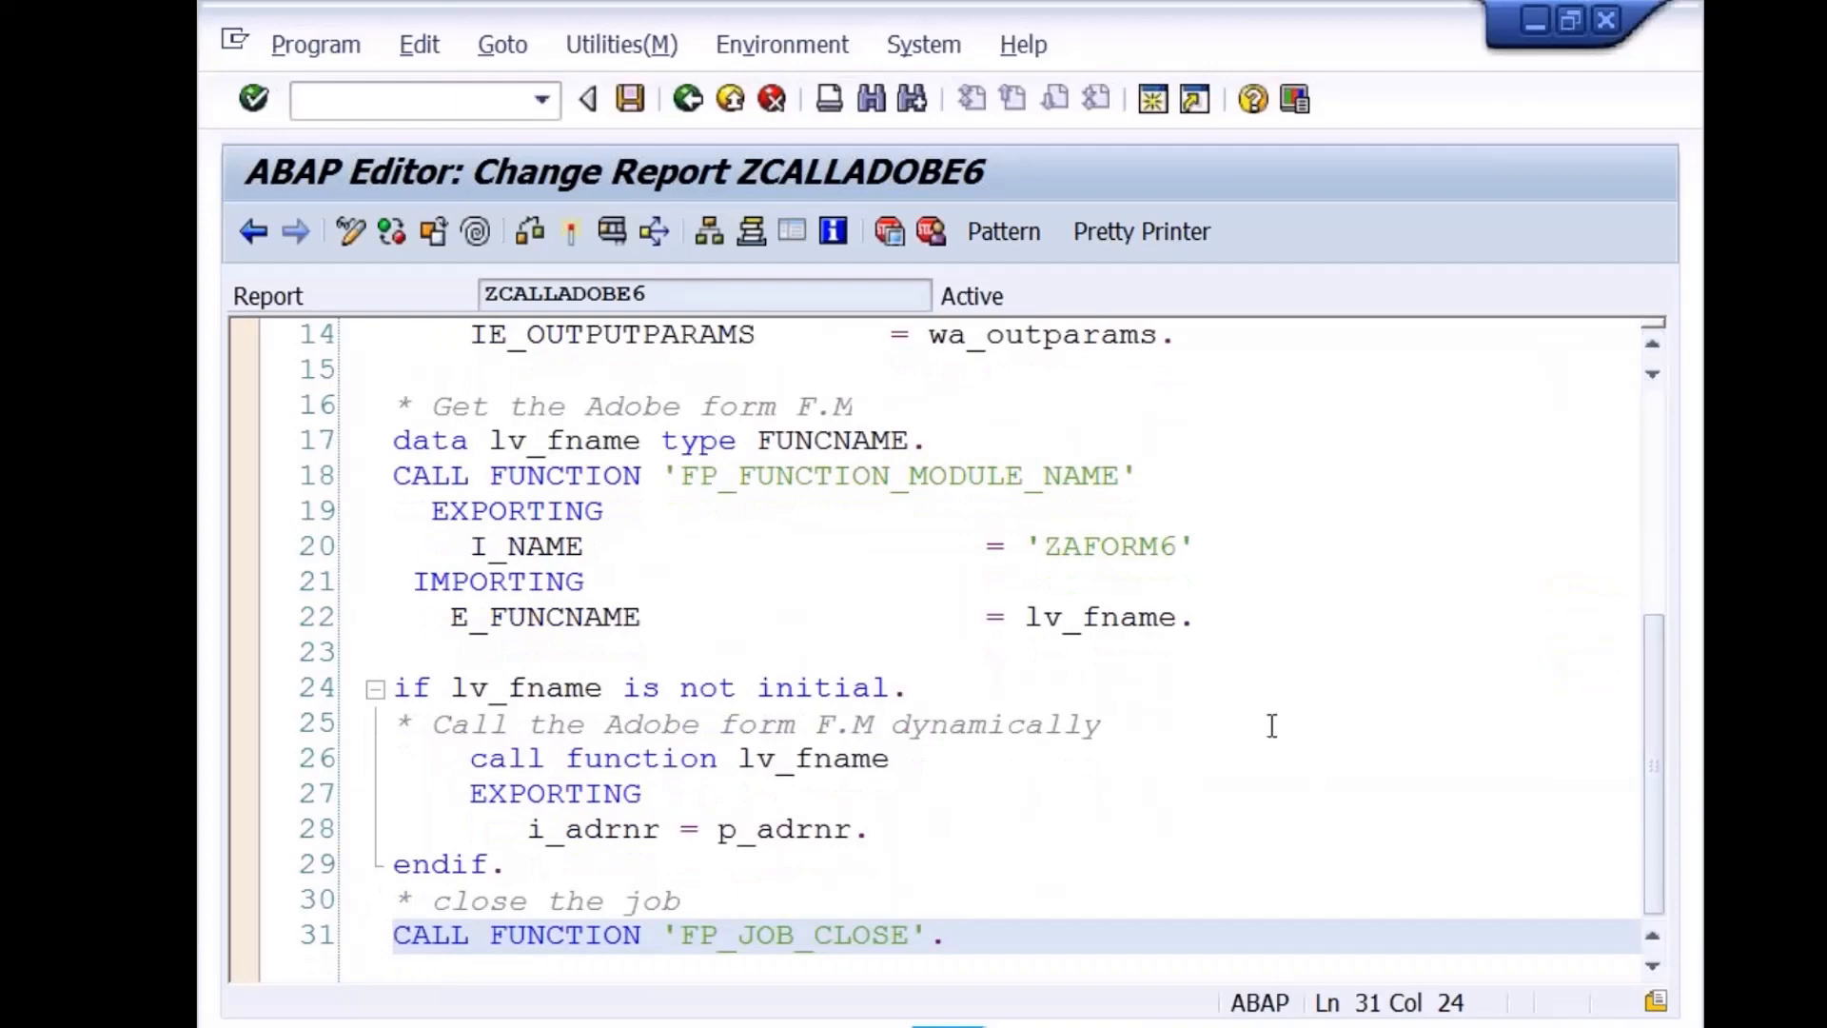
{"action": "left_click", "coordinate": [1272, 726]}
Switch to the Form Builder, check the context of form ZAFORM6, and delete the form
{"action": "left_click", "coordinate": [875, 1026]}
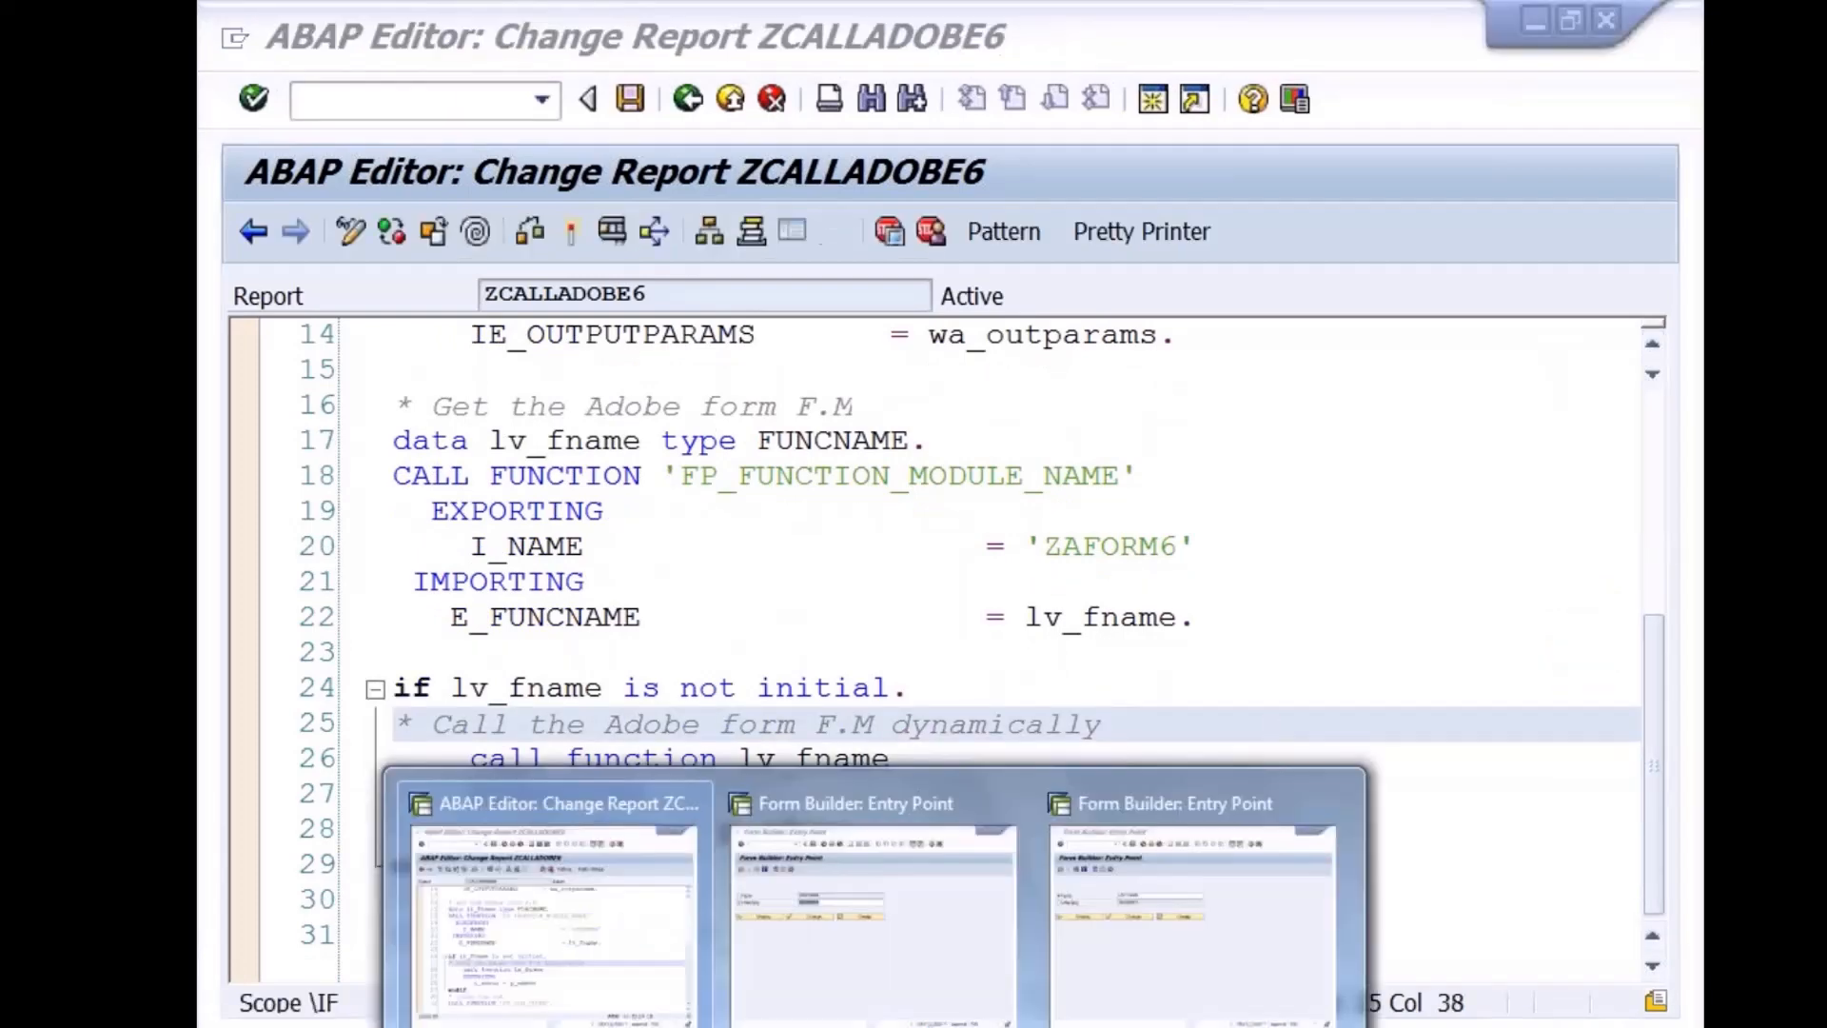
{"action": "left_click", "coordinate": [1117, 1001]}
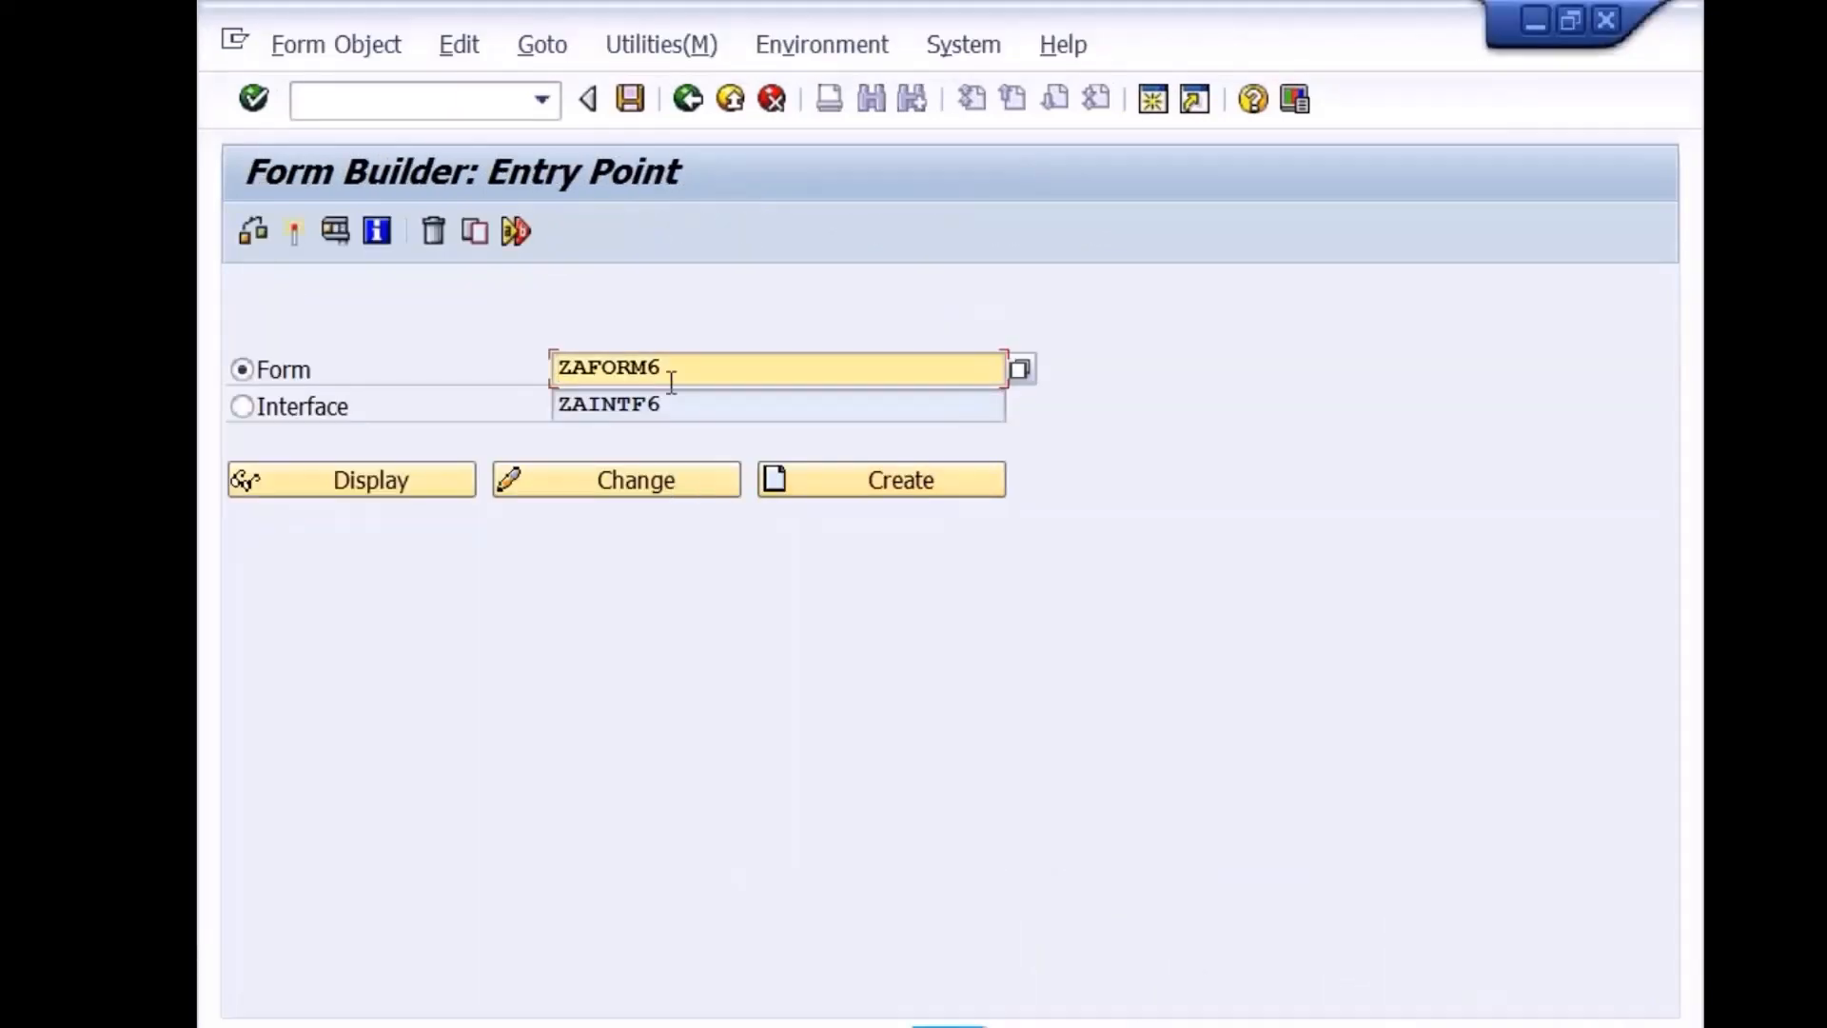
{"action": "left_click", "coordinate": [641, 478]}
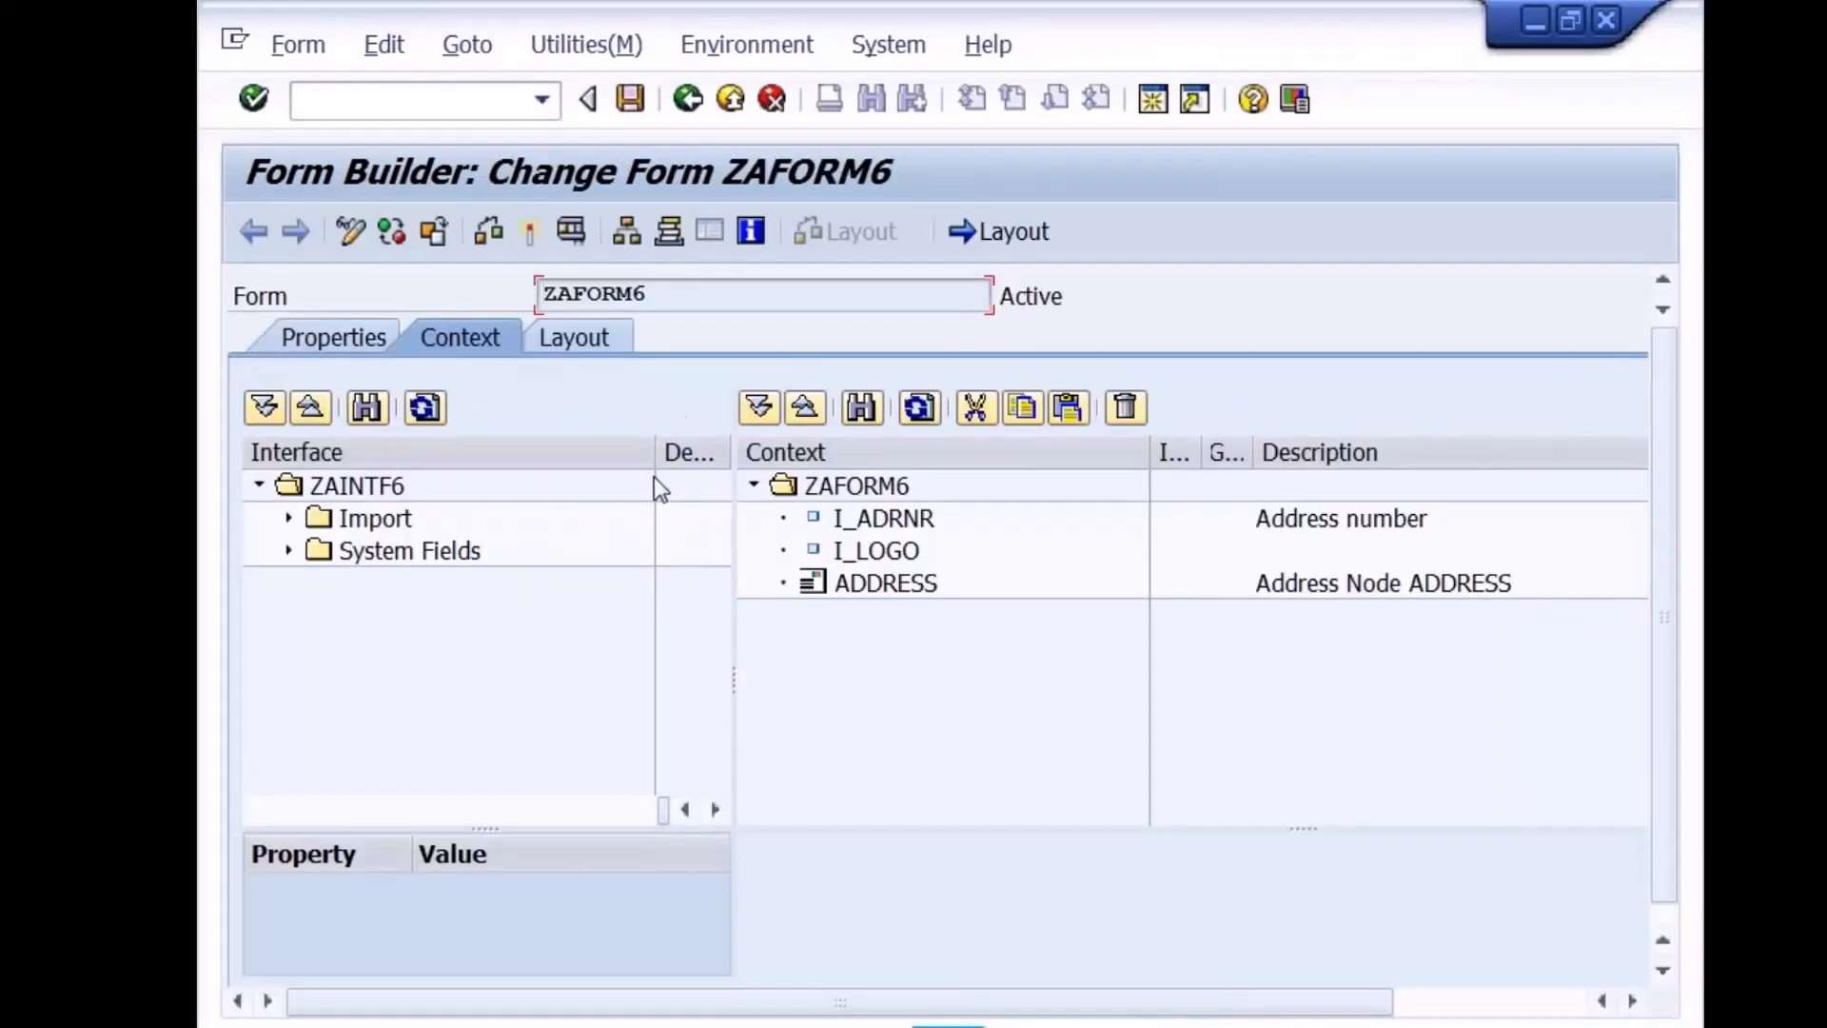
{"action": "left_click", "coordinate": [688, 98]}
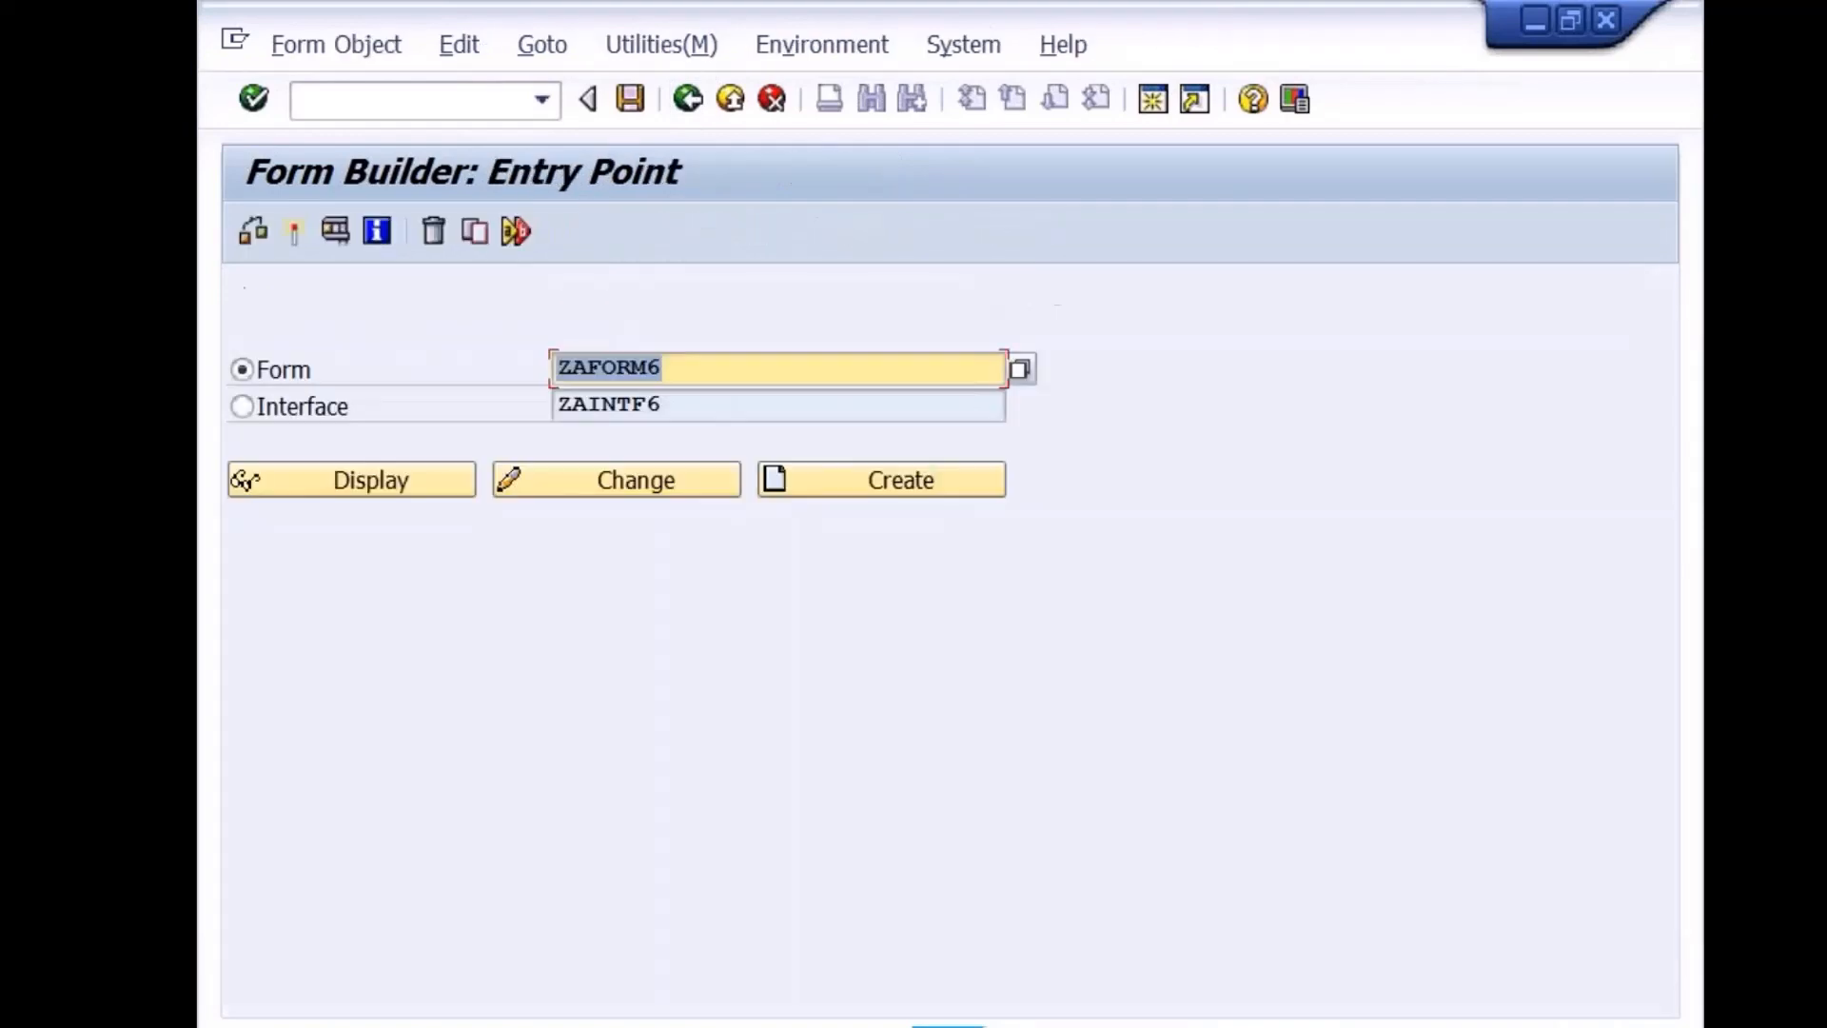
{"action": "left_click", "coordinate": [693, 379]}
{"action": "left_click", "coordinate": [433, 230]}
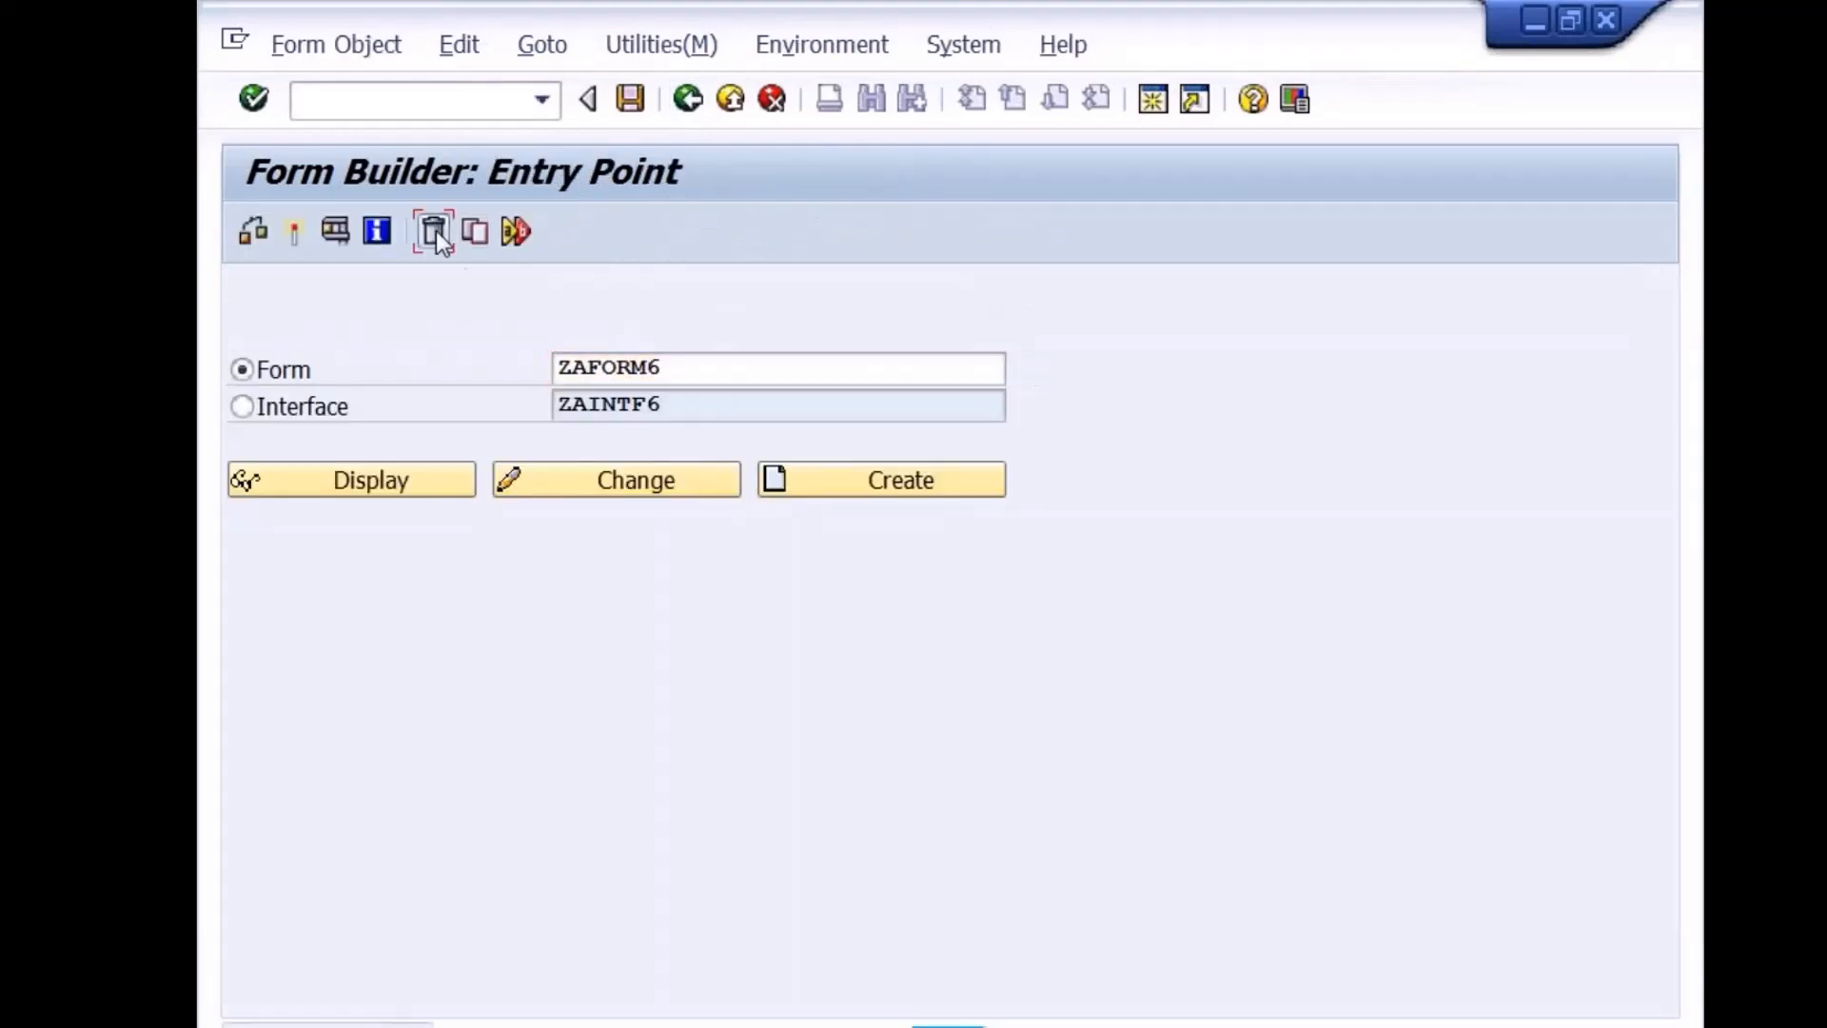
{"action": "left_click", "coordinate": [793, 619]}
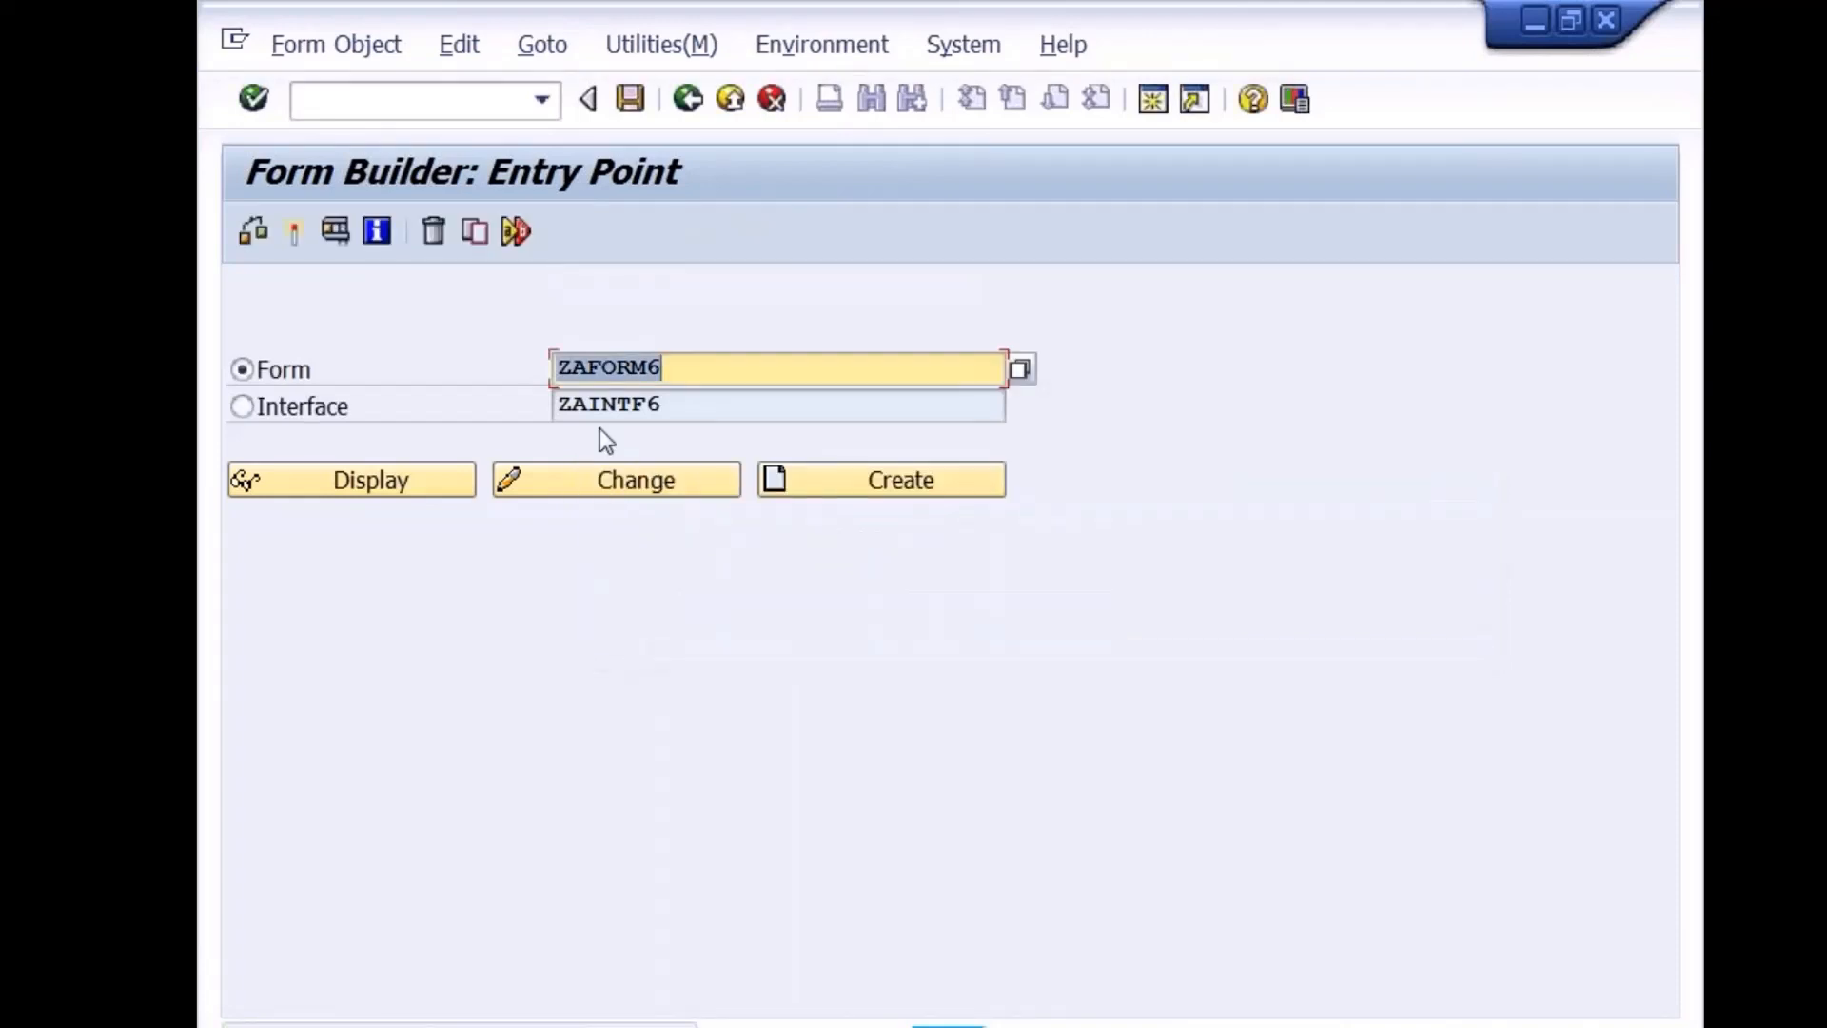
Open interface ZAINTF6 for changes and check the types and optional flags of its import parameters
{"action": "left_click", "coordinate": [617, 405]}
{"action": "left_click", "coordinate": [243, 408]}
{"action": "left_click", "coordinate": [545, 488]}
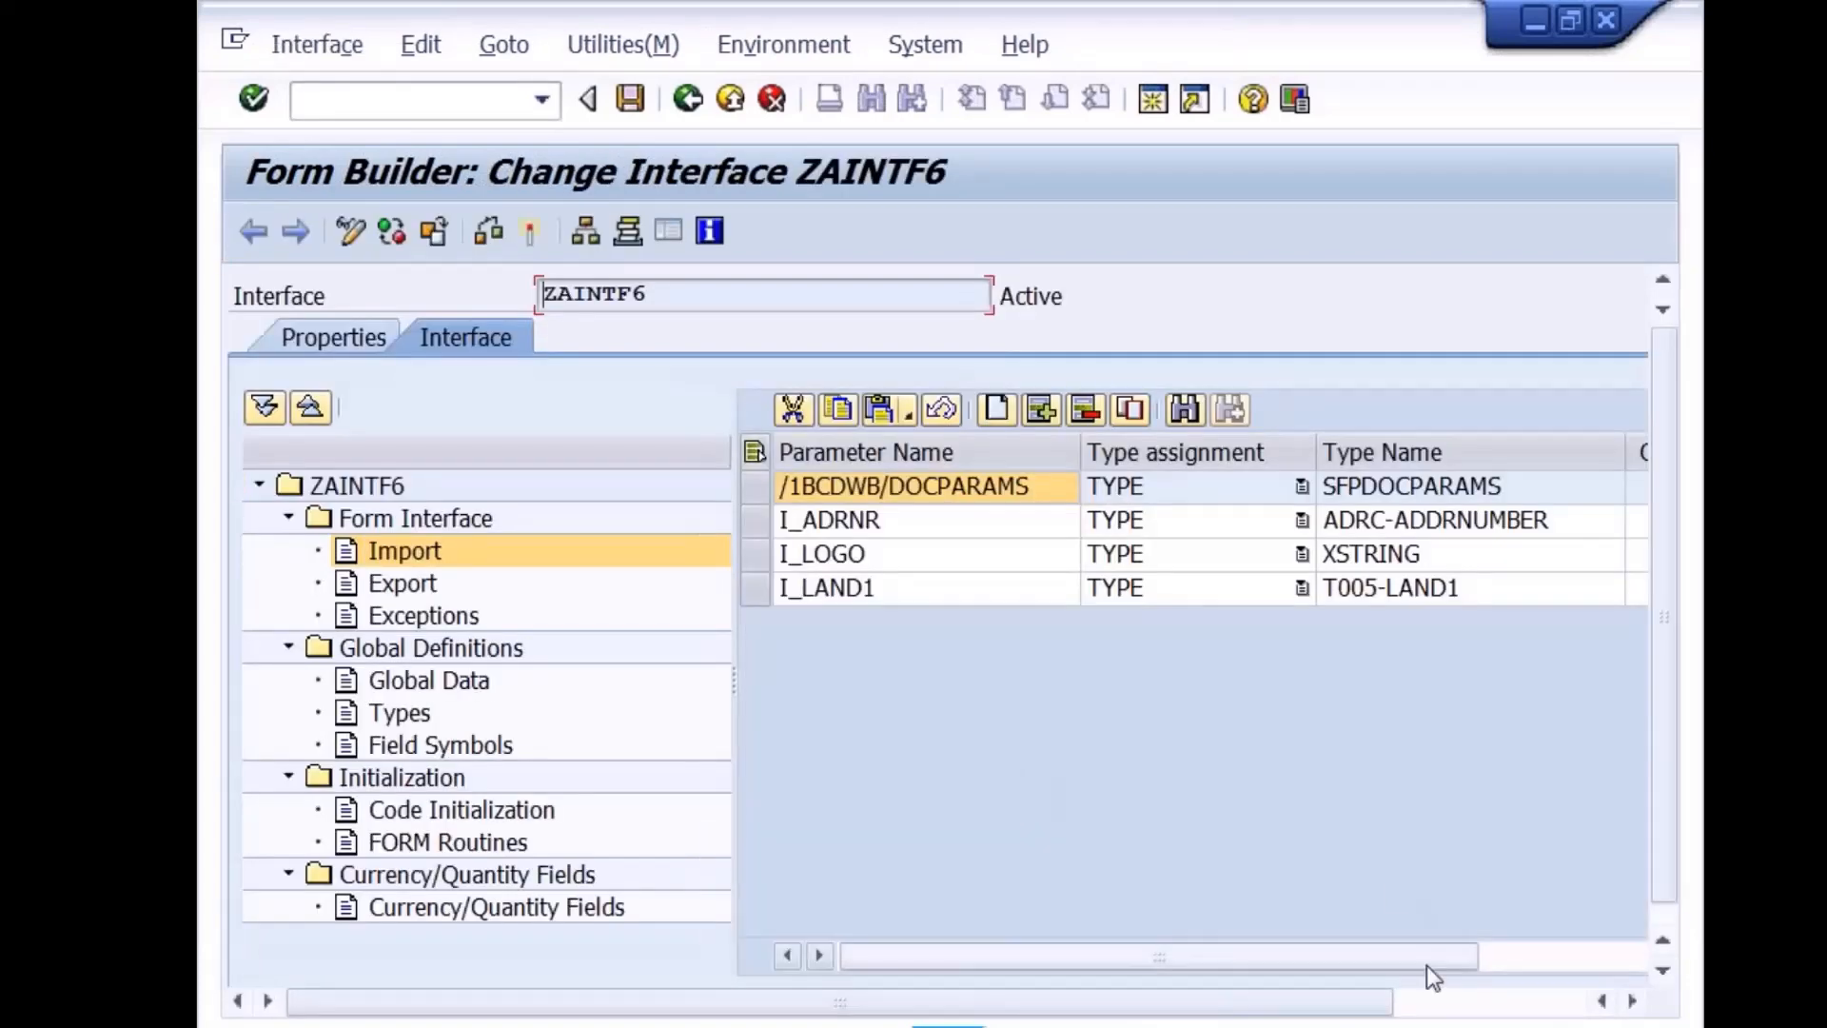
{"action": "left_click", "coordinate": [1515, 952]}
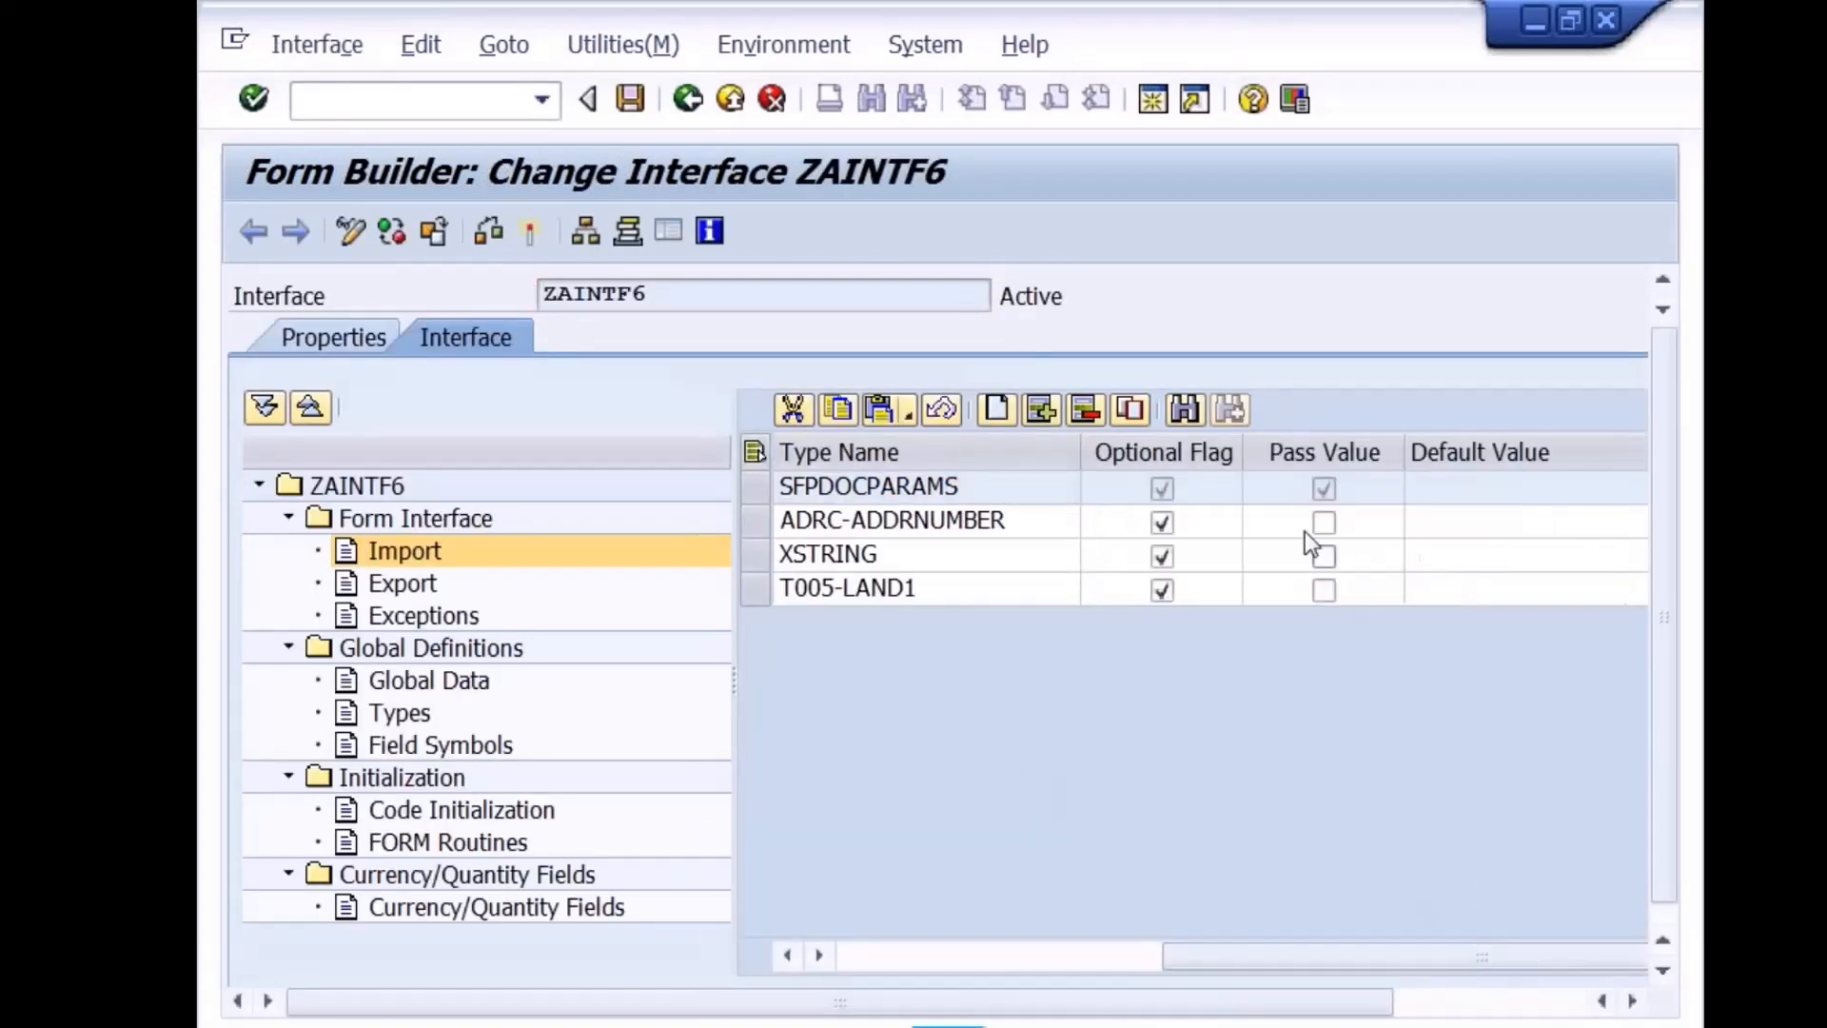
{"action": "left_click", "coordinate": [942, 963]}
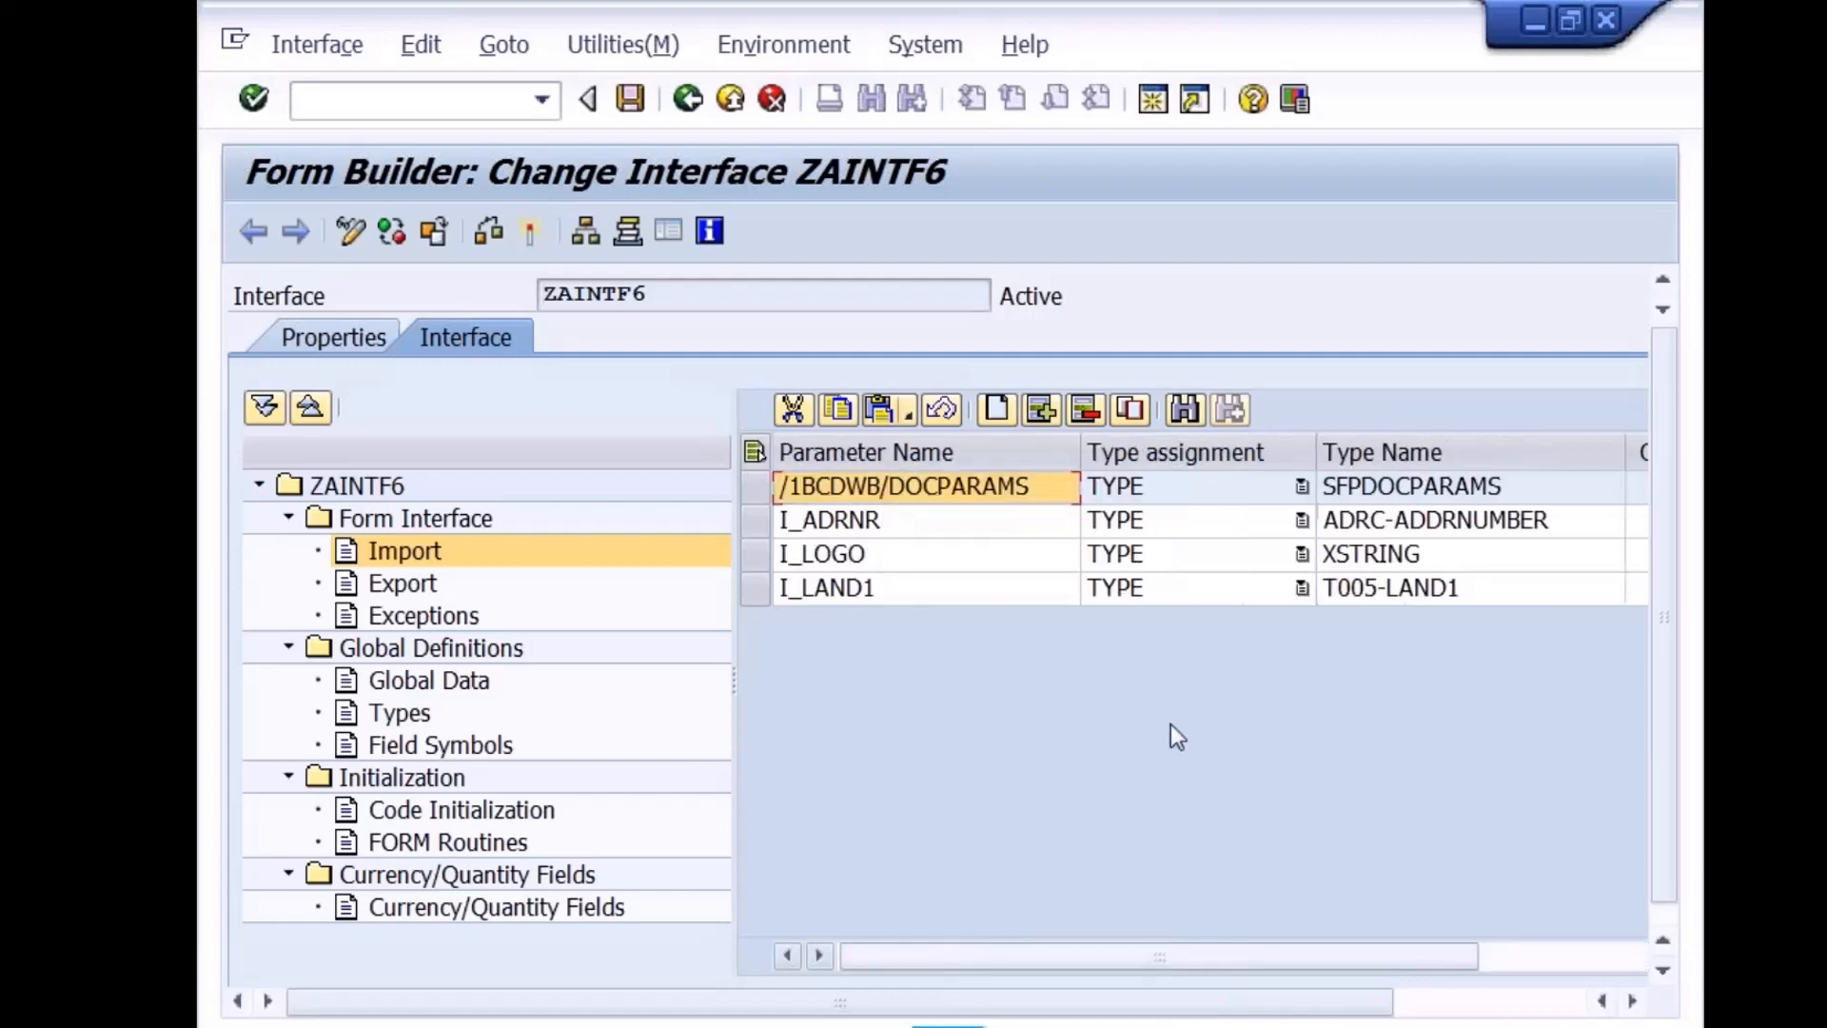
{"action": "left_click", "coordinate": [1349, 529]}
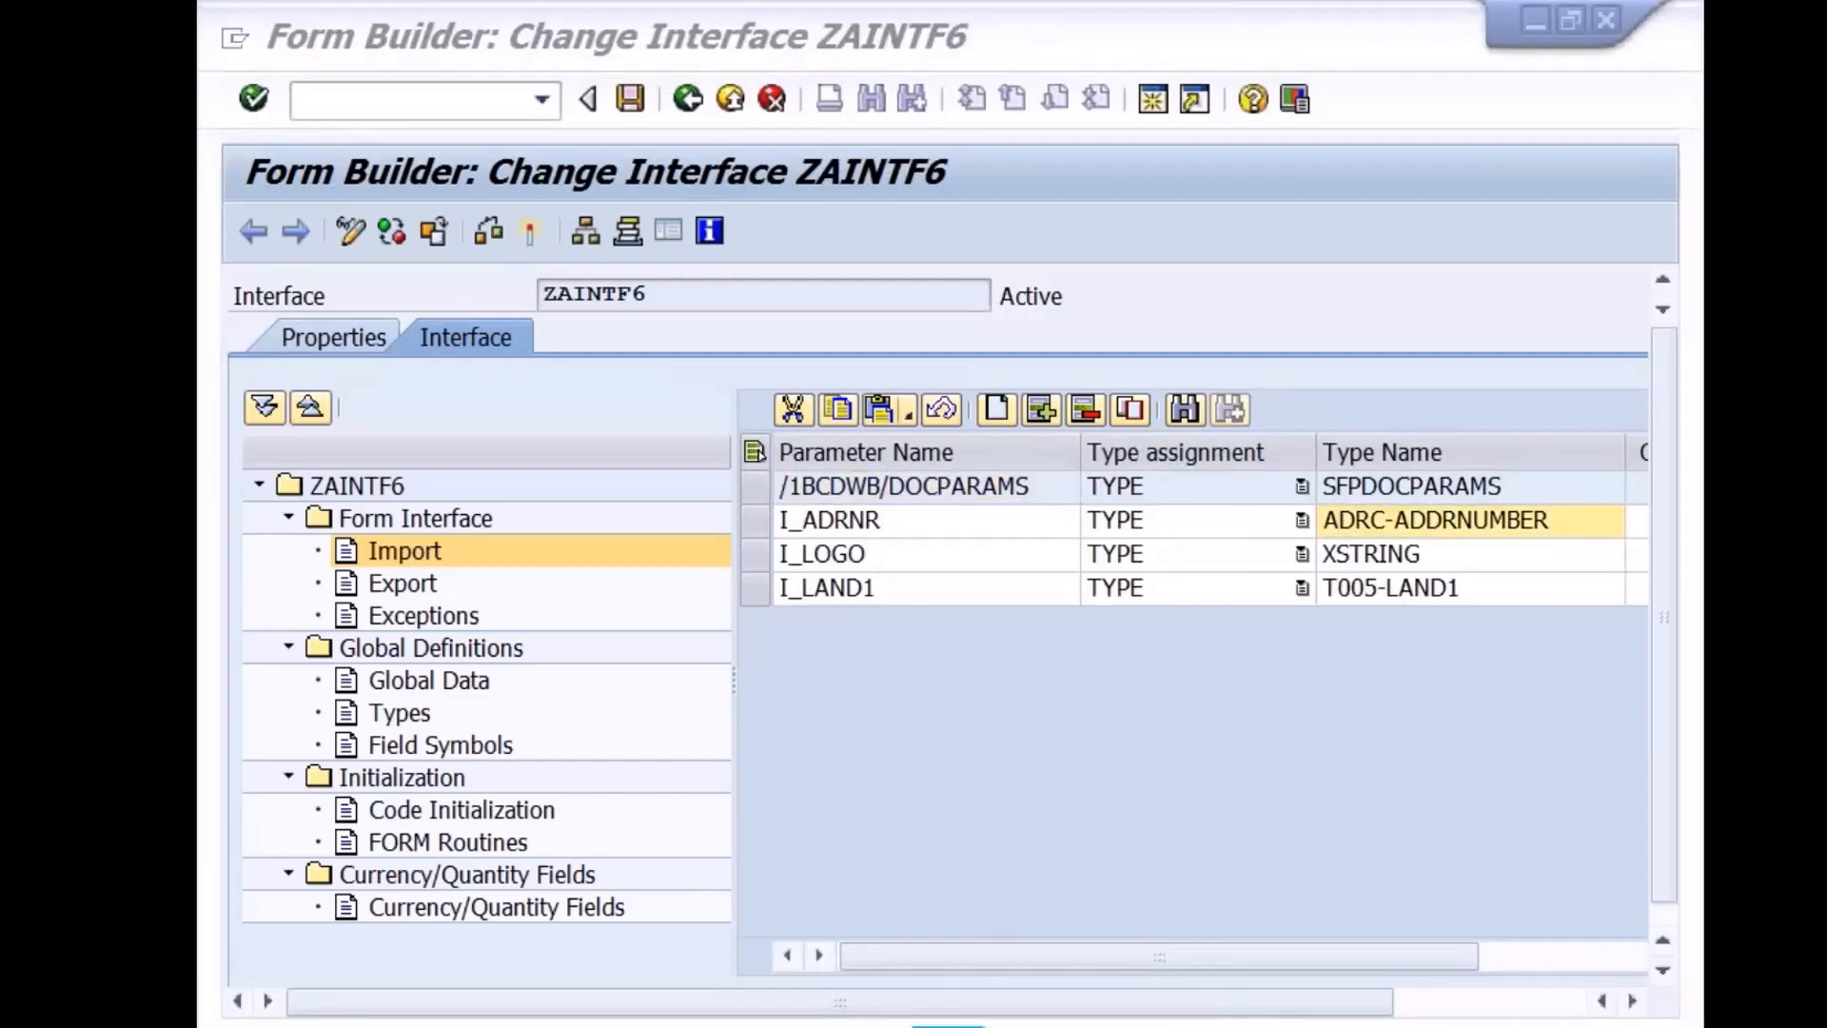
In the other session, start transaction SE11, display table ADRC, and look up the data element of field ADDRNUMBER
{"action": "mouse_move", "coordinate": [773, 1016]}
{"action": "left_click", "coordinate": [933, 970]}
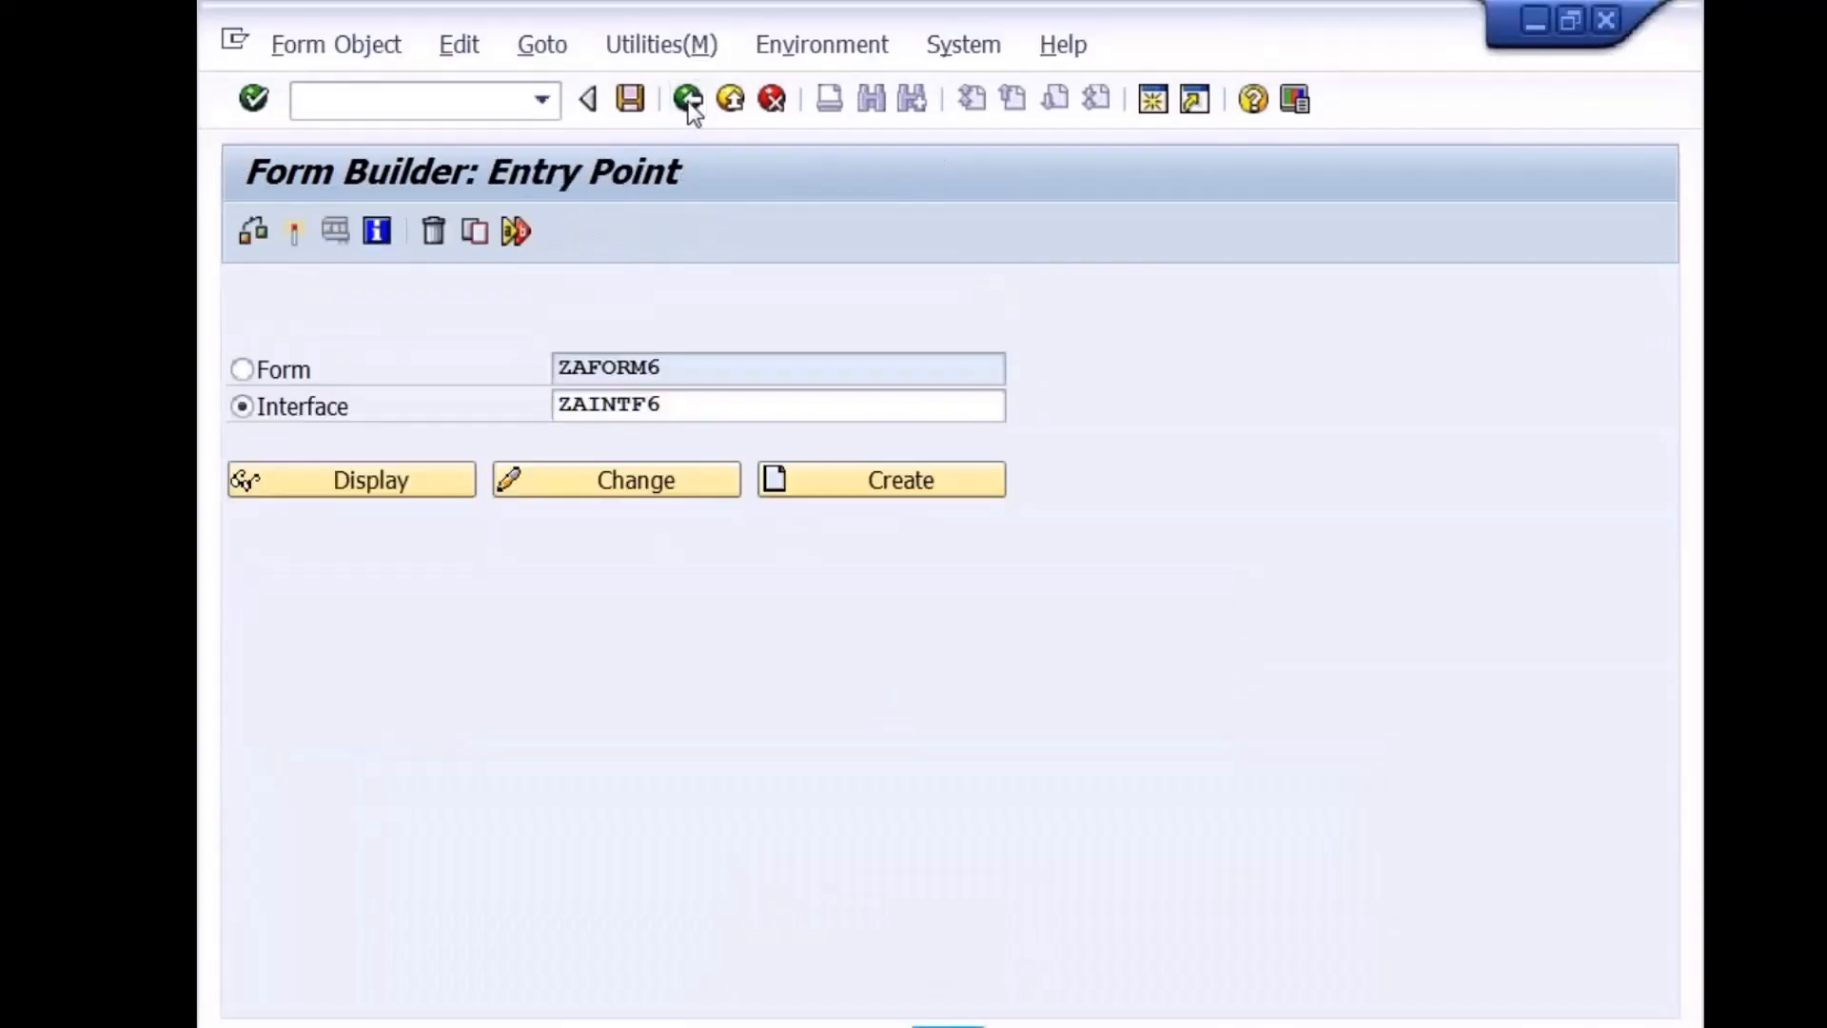
{"action": "left_click", "coordinate": [685, 102]}
{"action": "type", "text": "se11"}
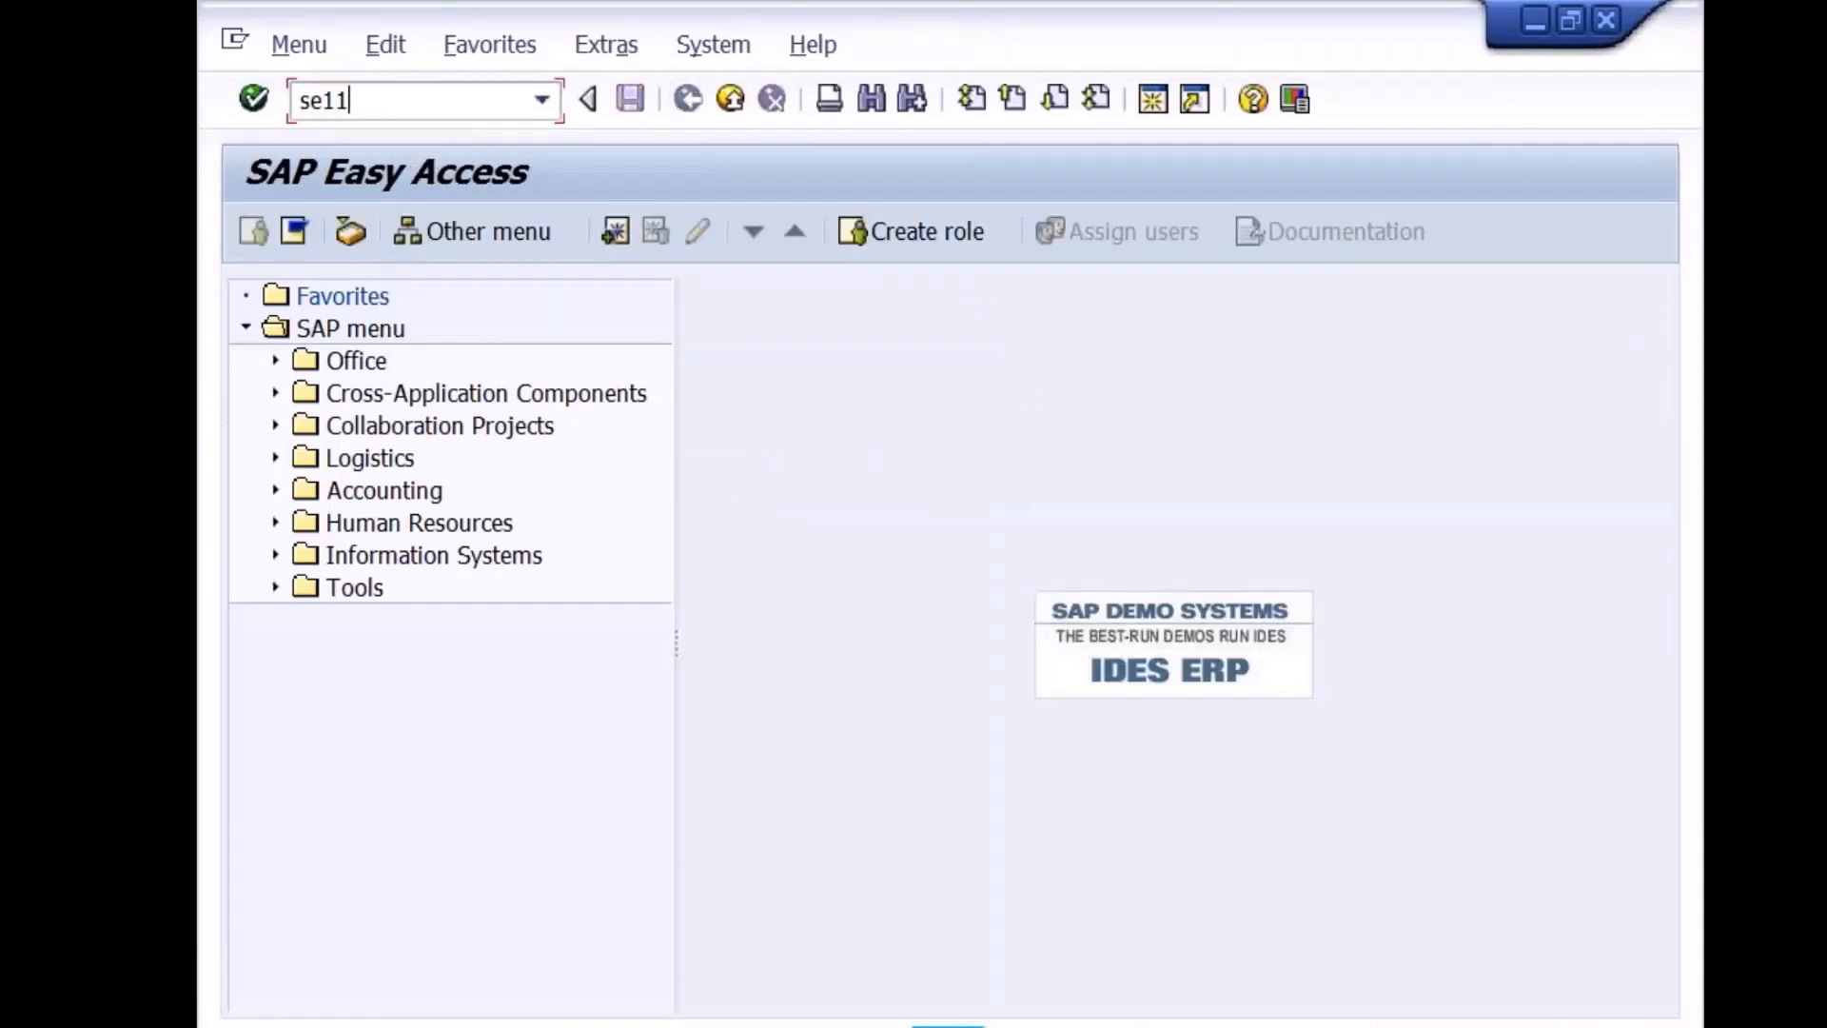
{"action": "key", "text": "Return"}
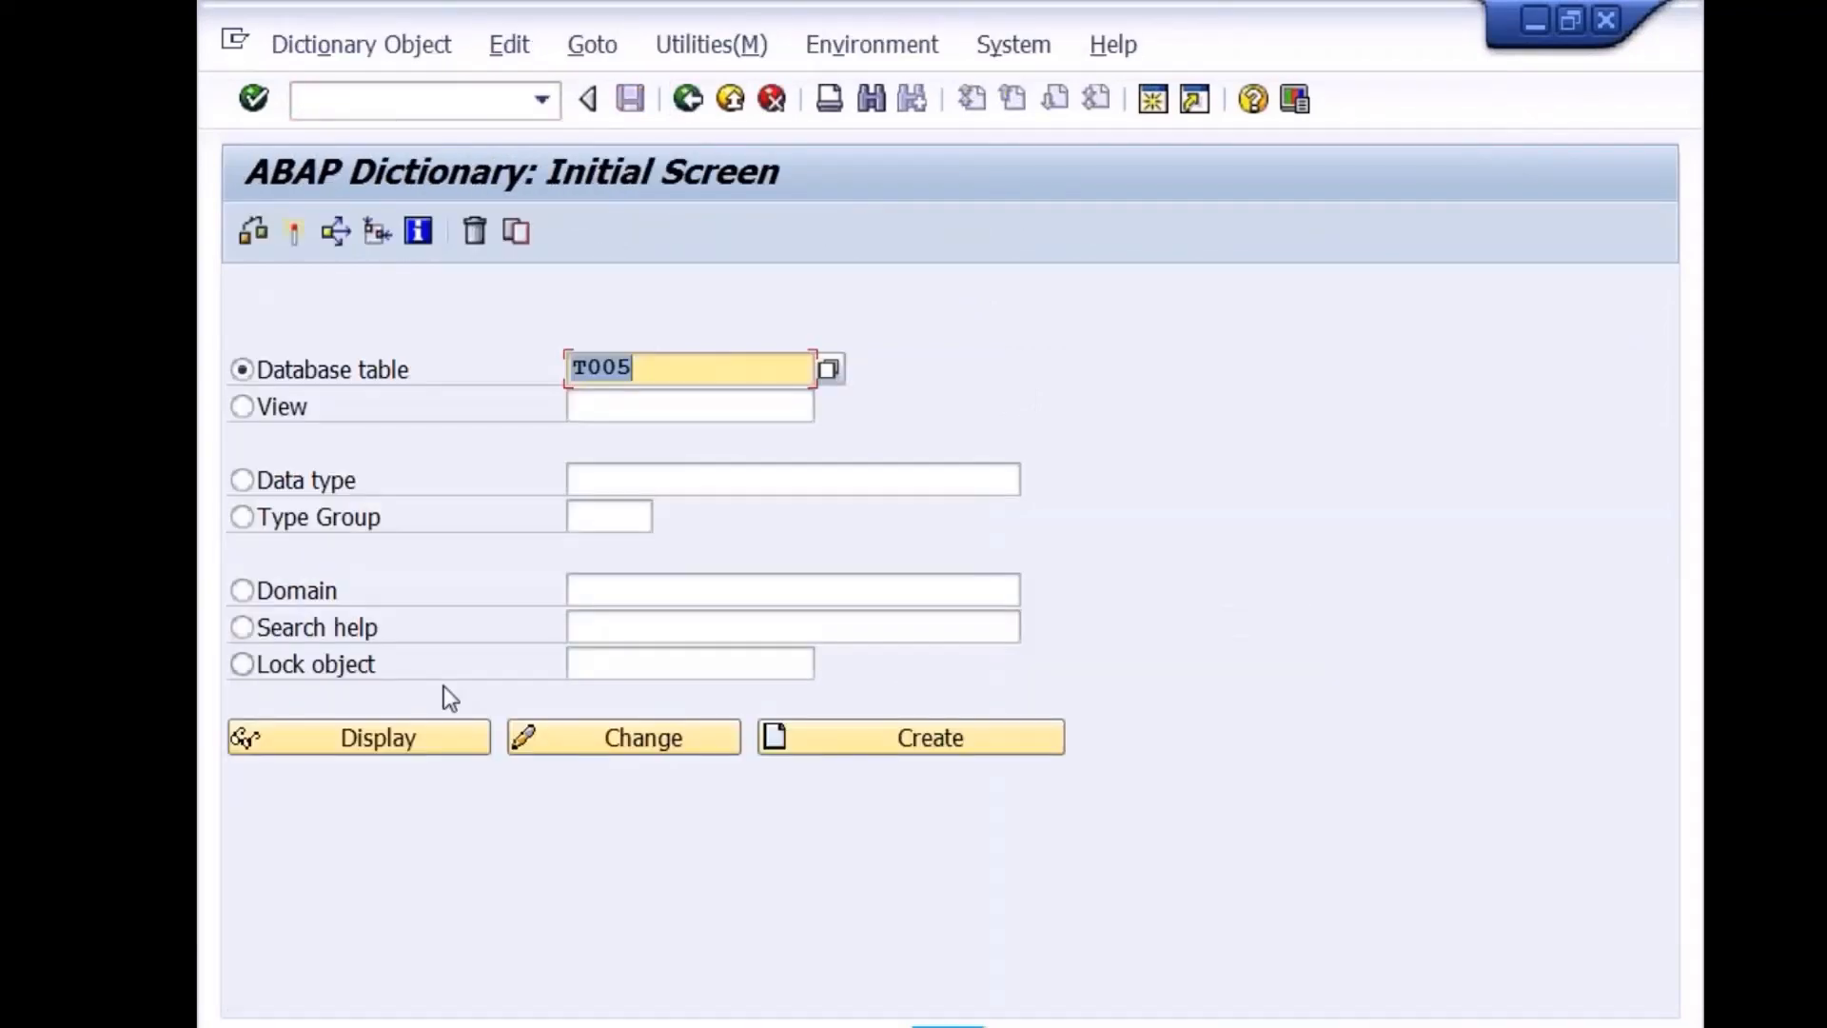
{"action": "type", "text": "adrc"}
{"action": "key", "text": "Return"}
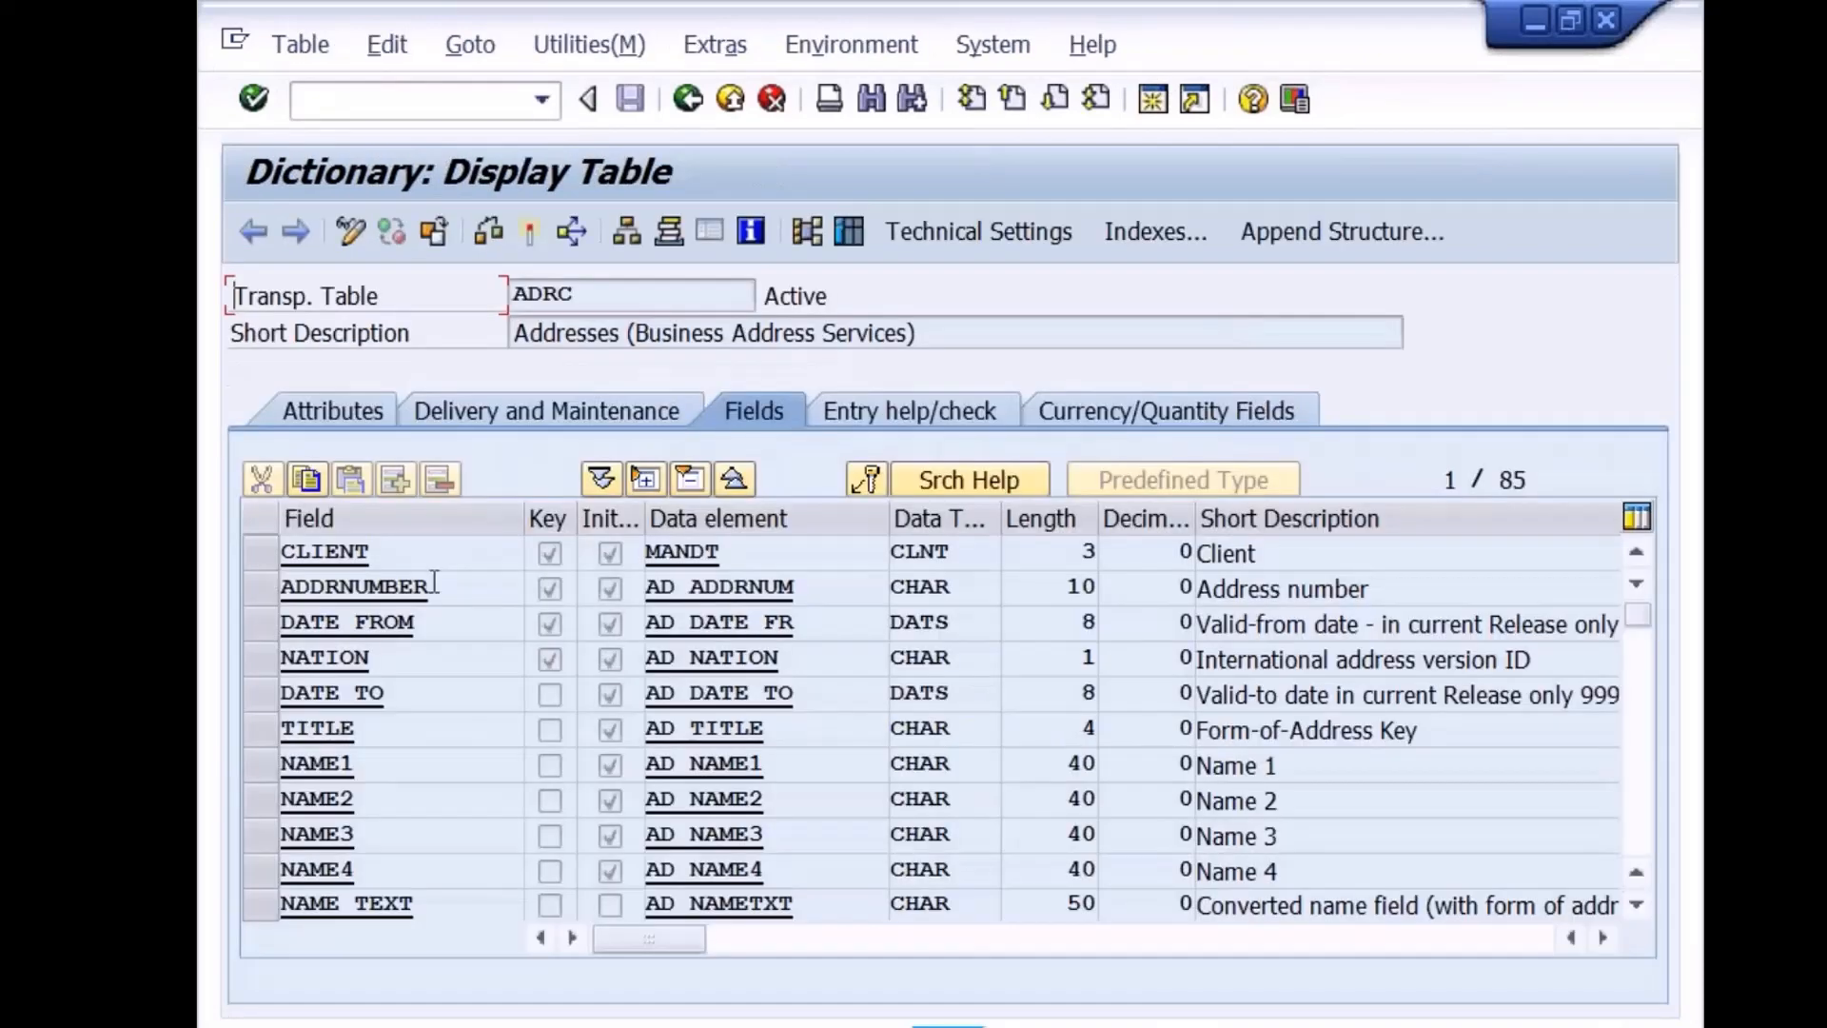
{"action": "left_click_drag", "start_coordinate": [433, 583], "coordinate": [249, 592]}
{"action": "left_click_drag", "start_coordinate": [815, 592], "coordinate": [626, 602]}
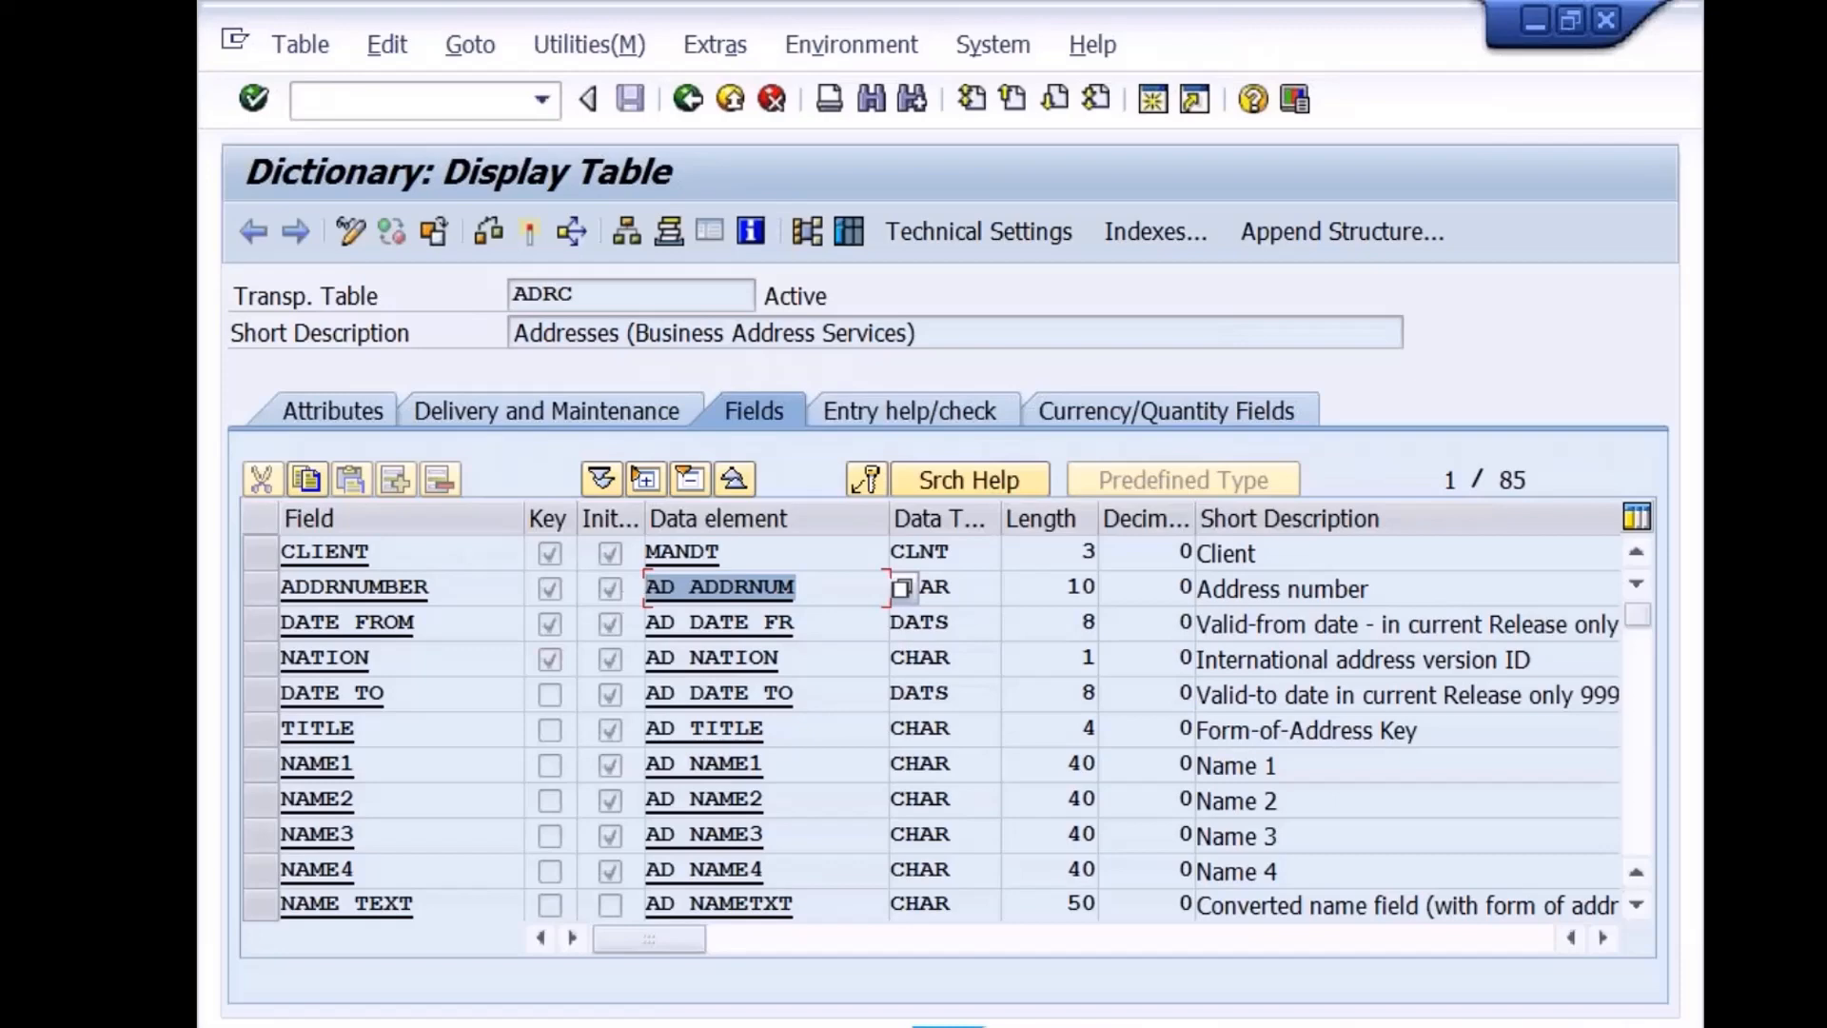
Return to interface ZAINTF6 and replace the type name of import parameter I_ADRNR with ADDRNUM
{"action": "mouse_move", "coordinate": [866, 1026]}
{"action": "left_click", "coordinate": [562, 942]}
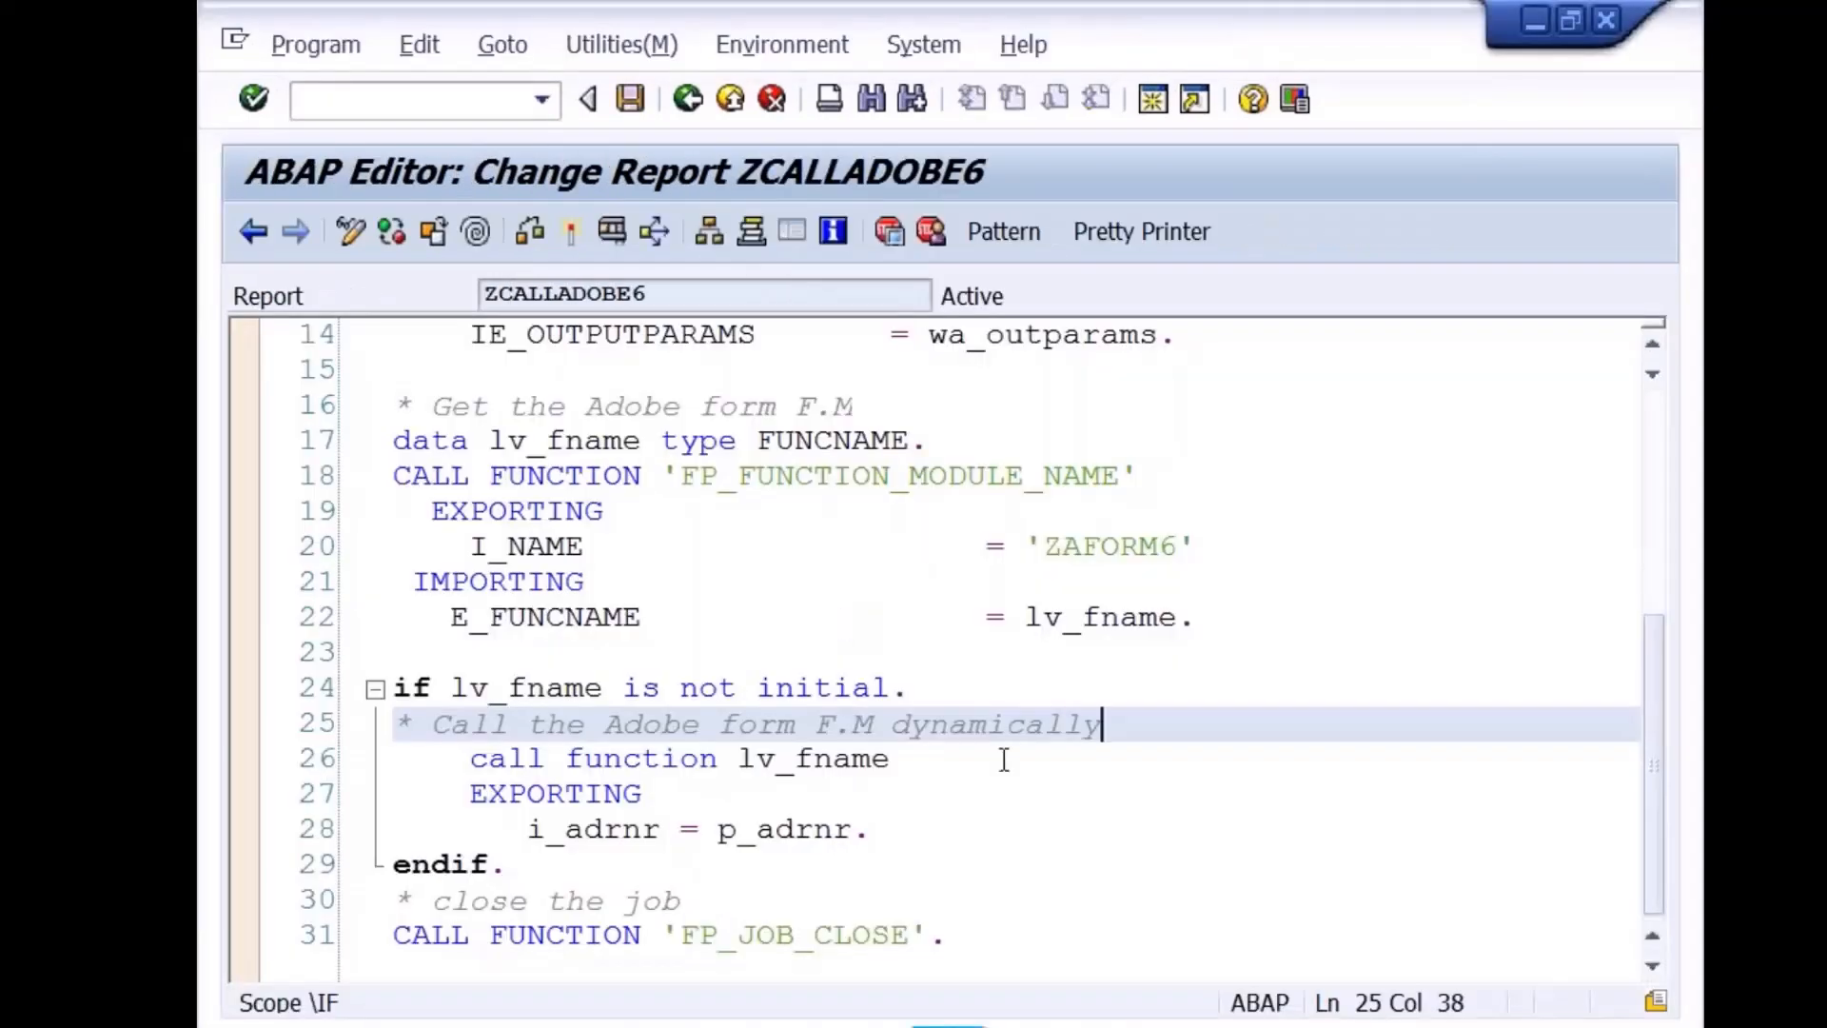
{"action": "left_click", "coordinate": [1197, 980]}
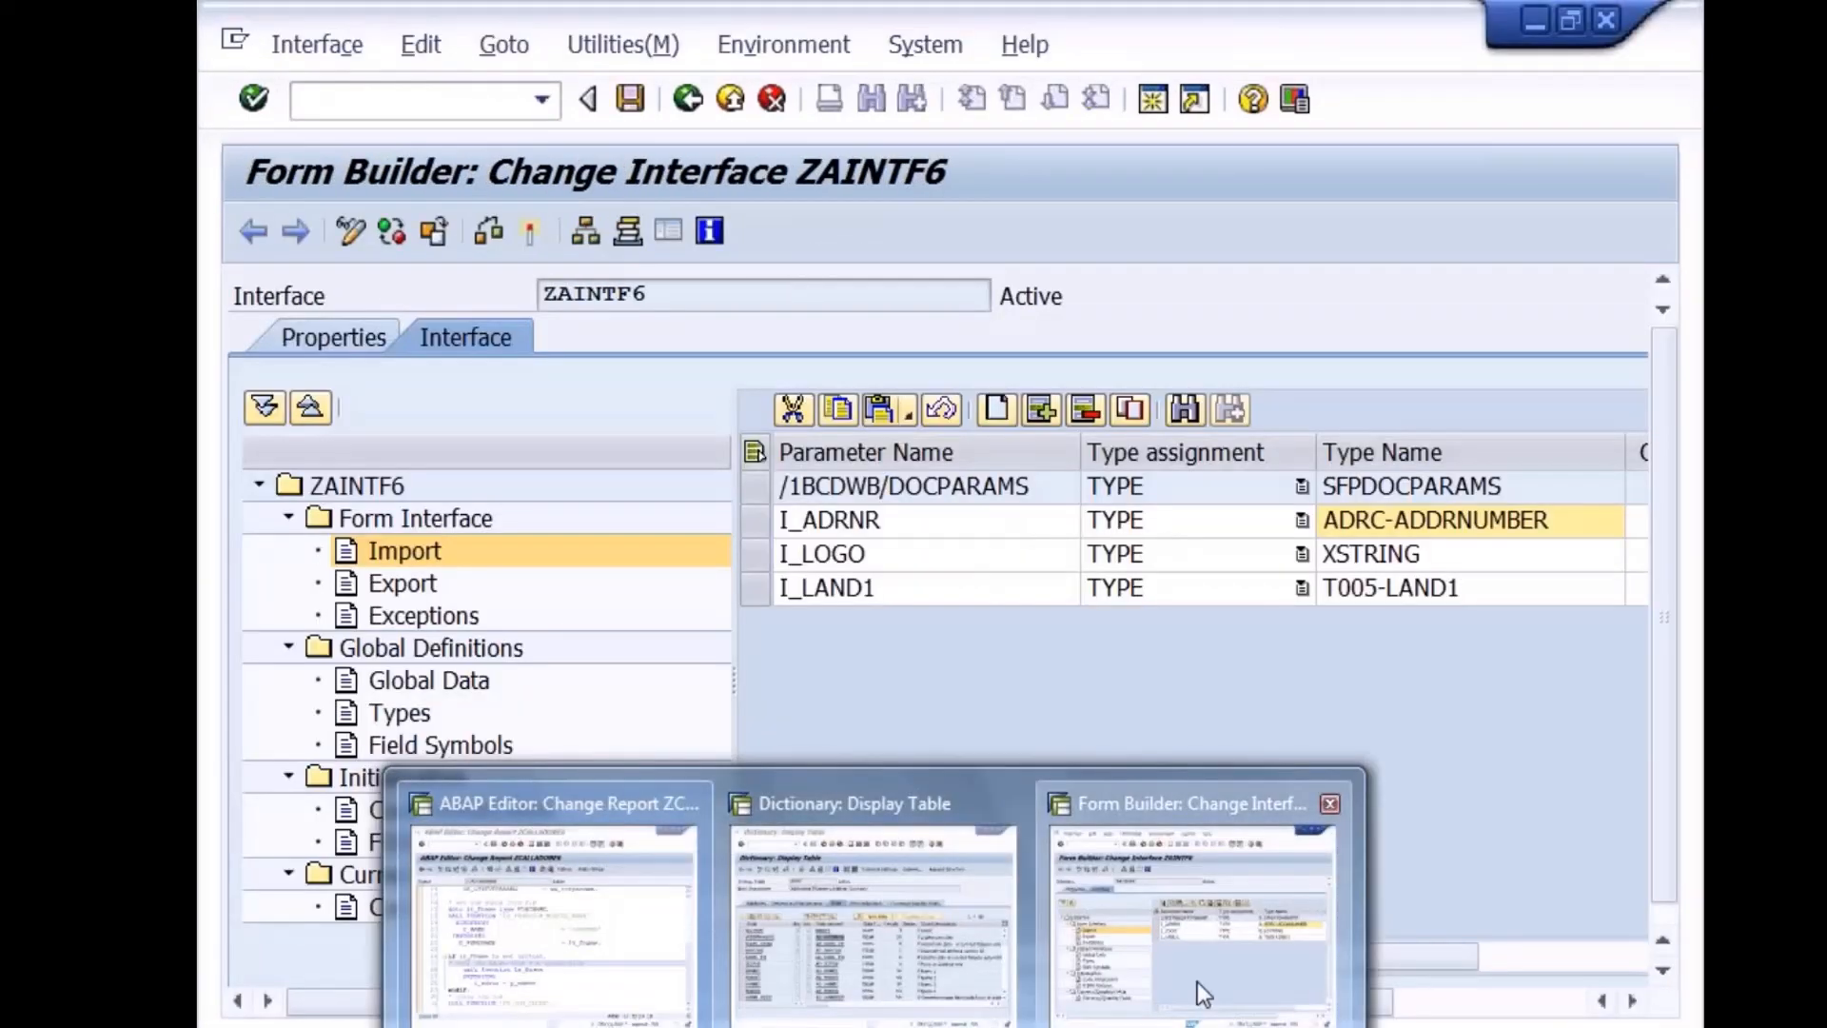
{"action": "left_click_drag", "start_coordinate": [1558, 520], "coordinate": [1276, 535]}
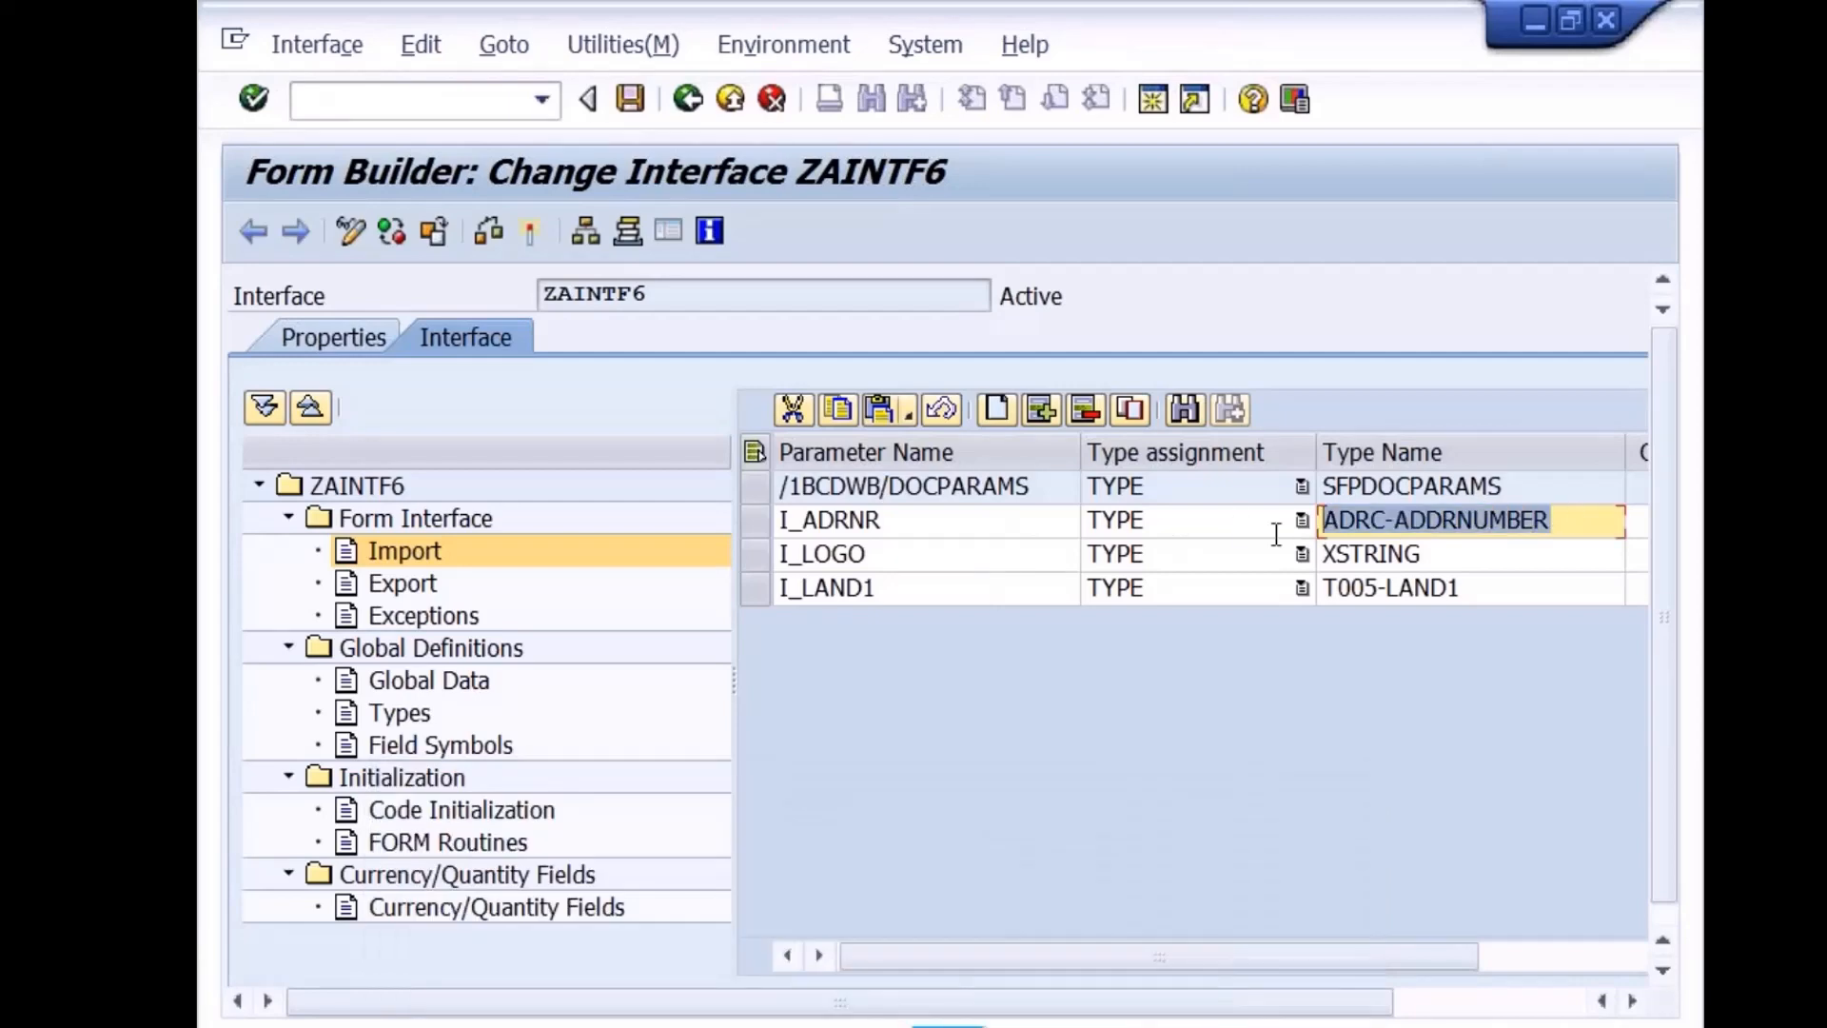
{"action": "type", "text": "addr"}
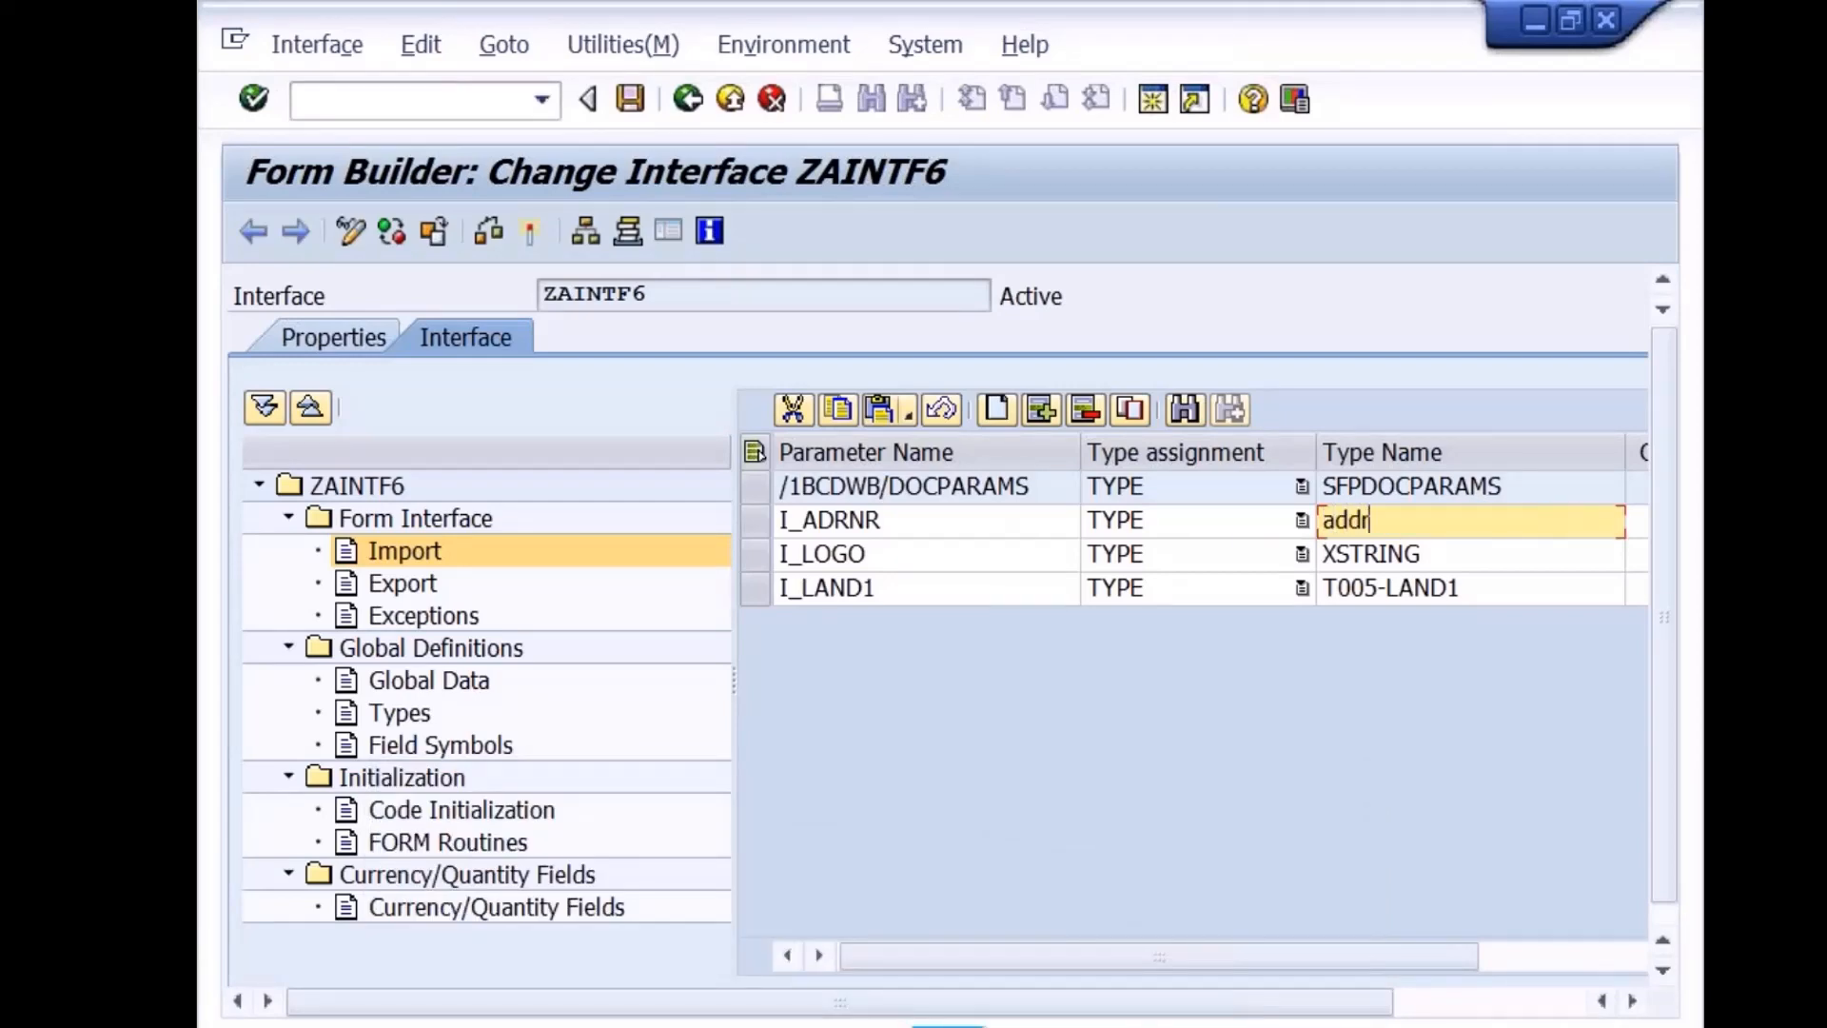
{"action": "type", "text": "num"}
{"action": "key", "text": "Return"}
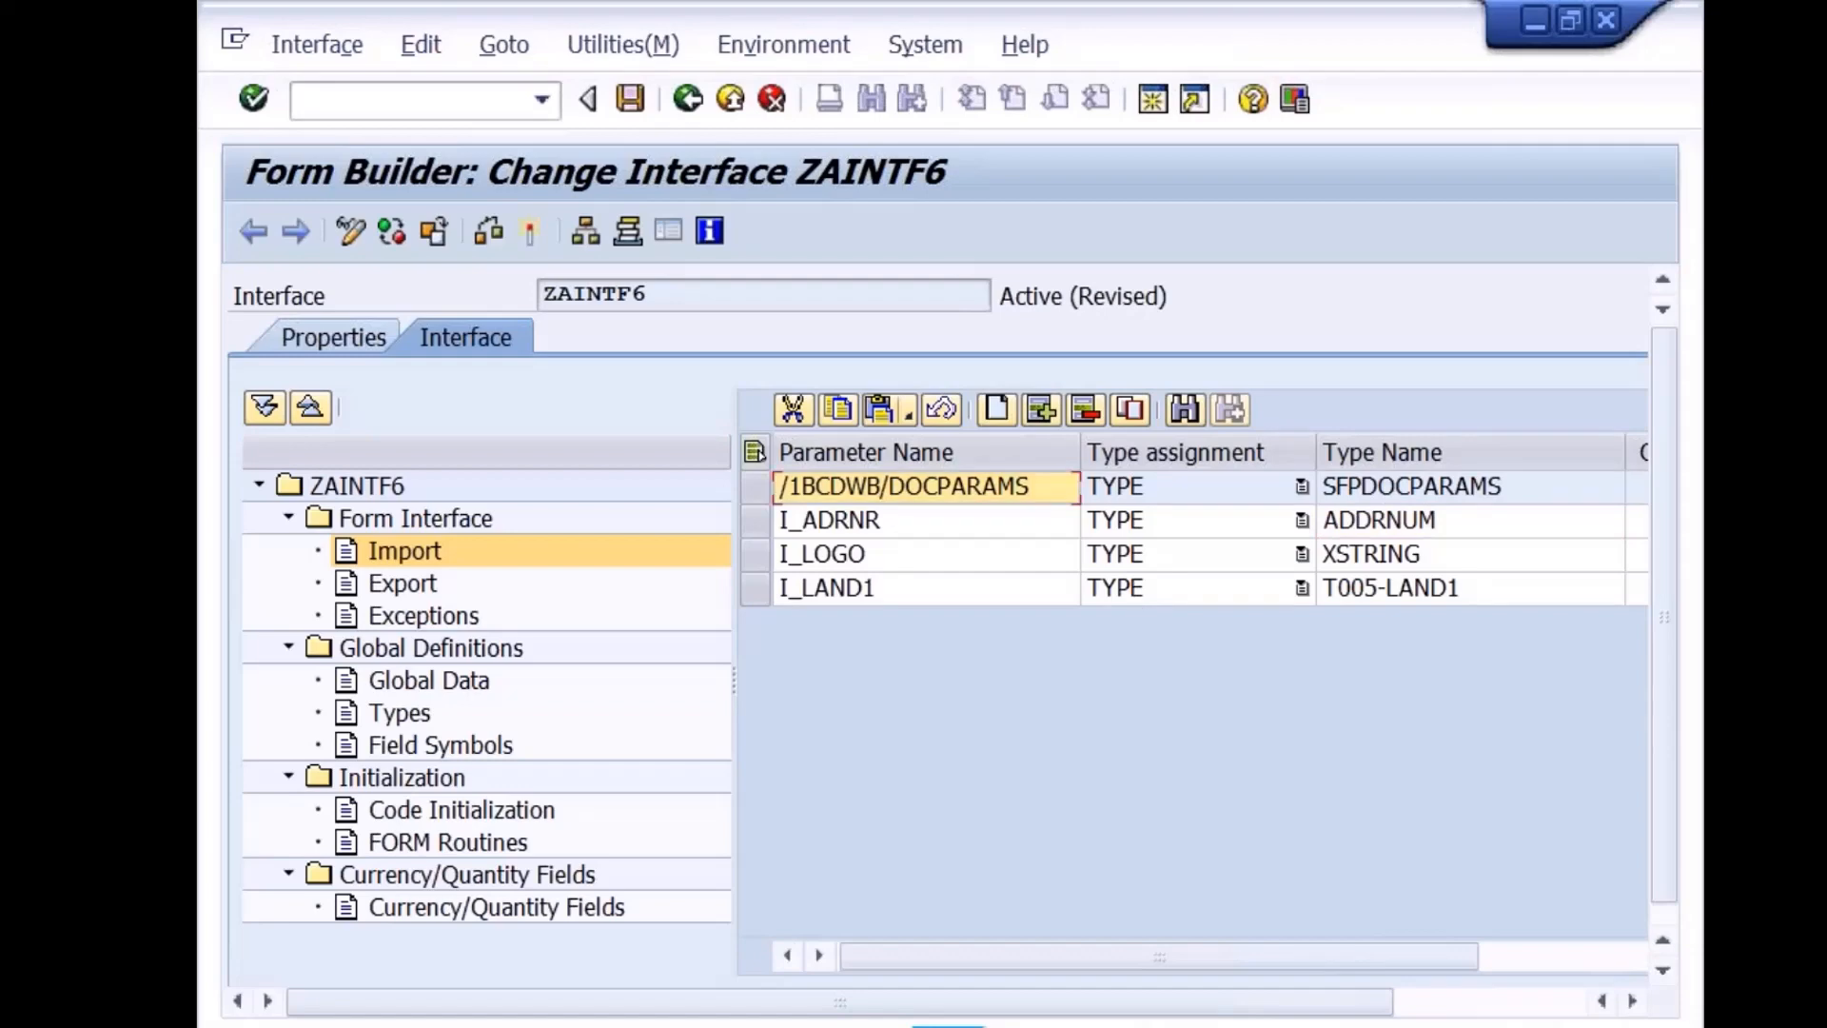
Recheck the ADDRNUMBER data element in table ADRC and correct the type of I_ADRNR to AD_ADDRNUM in the interface
{"action": "left_click", "coordinate": [998, 967]}
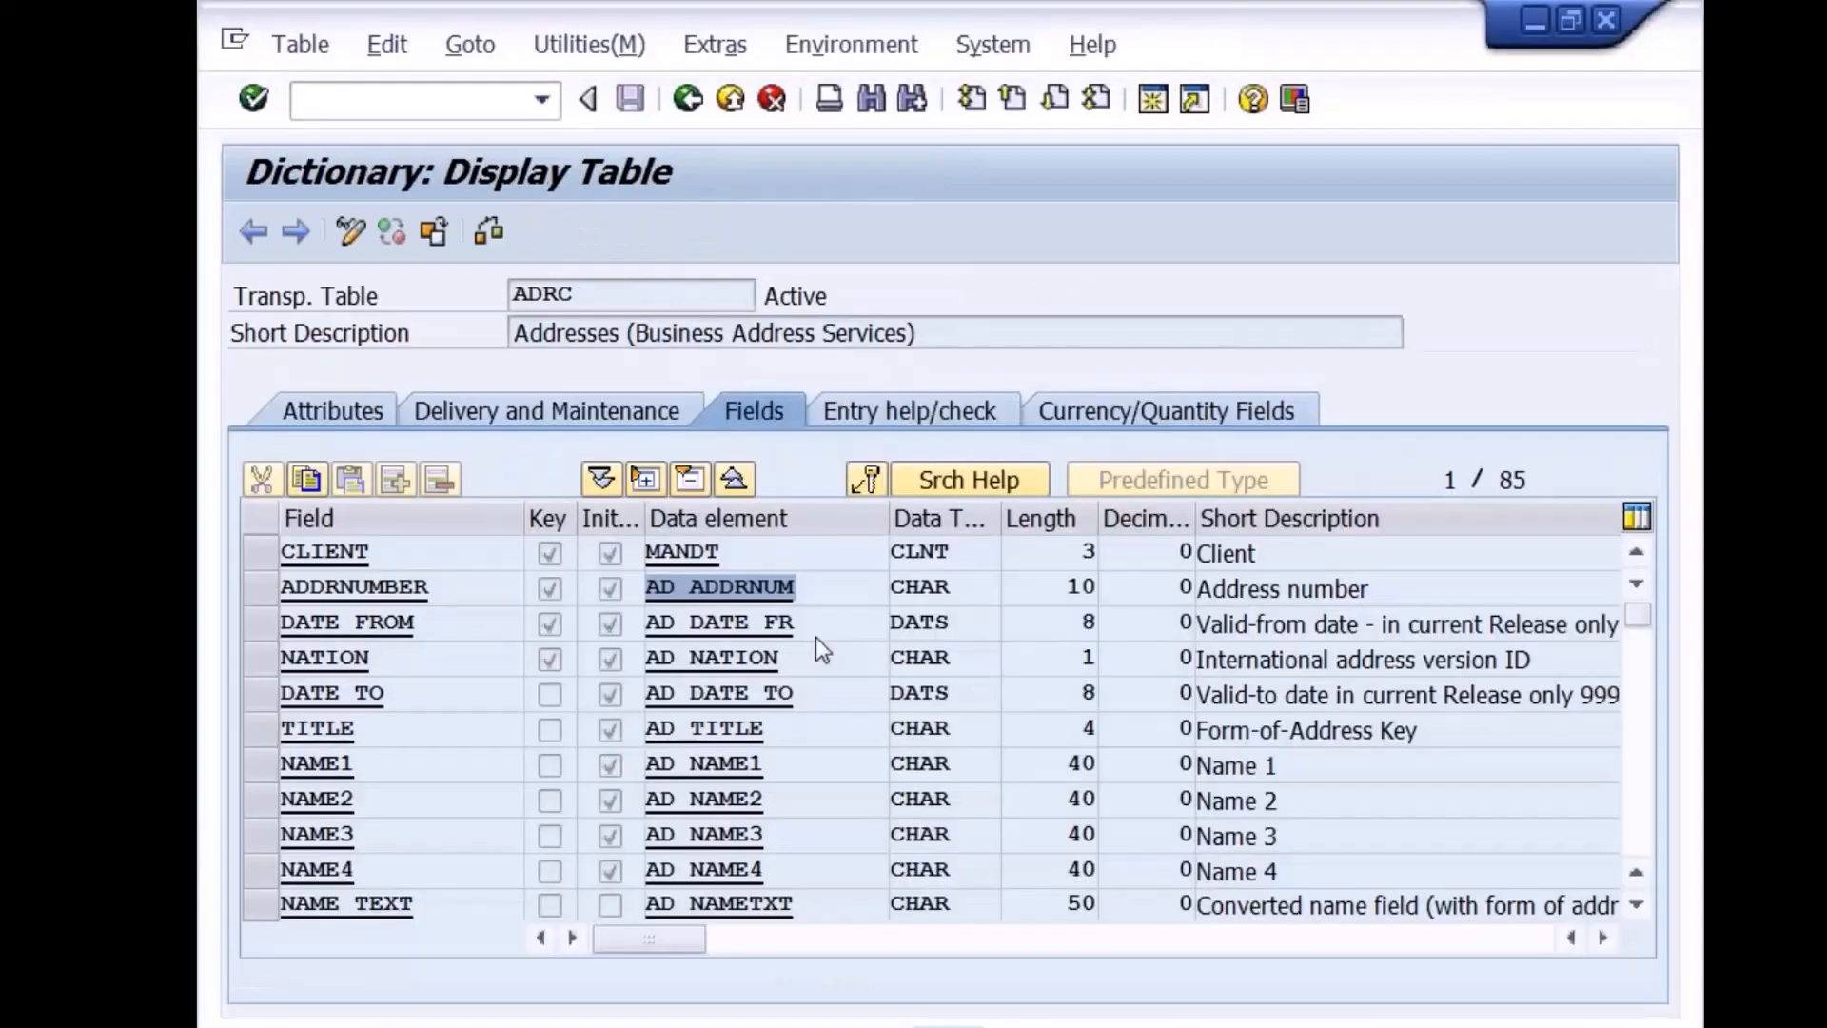
{"action": "double_click", "coordinate": [816, 597]}
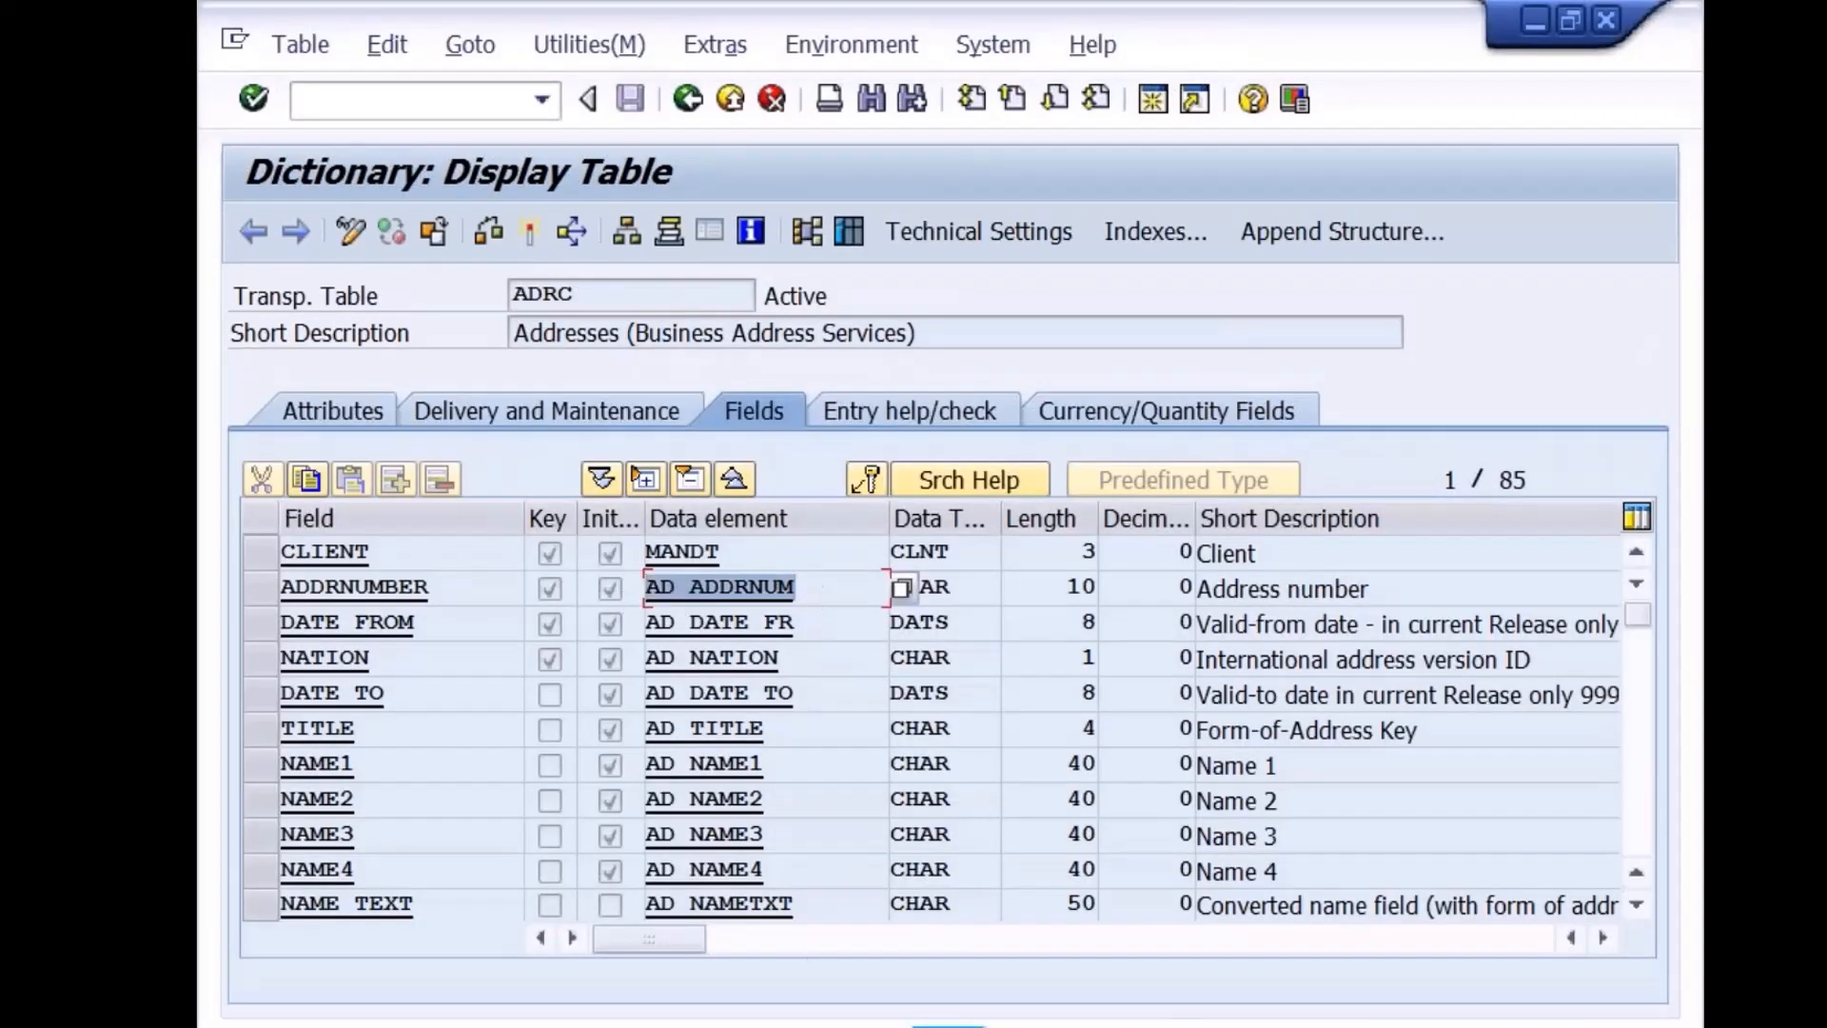
{"action": "left_click", "coordinate": [619, 954]}
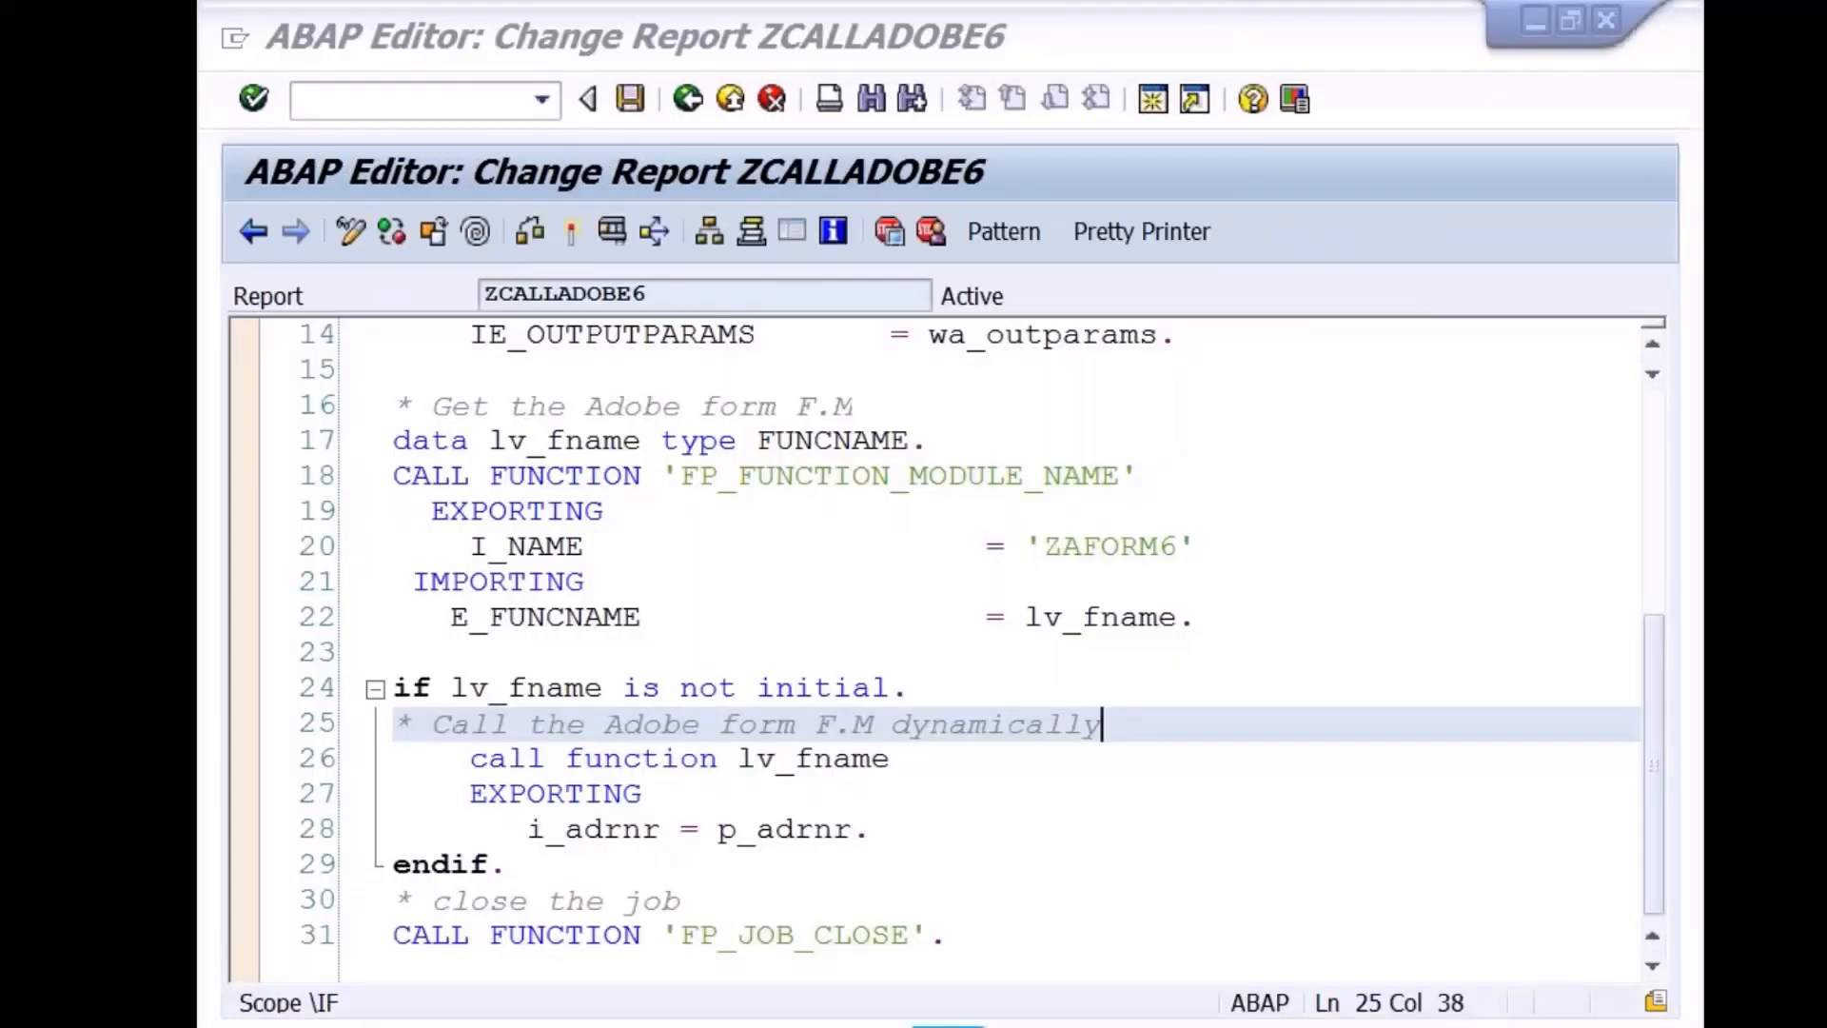
{"action": "left_click", "coordinate": [1195, 999]}
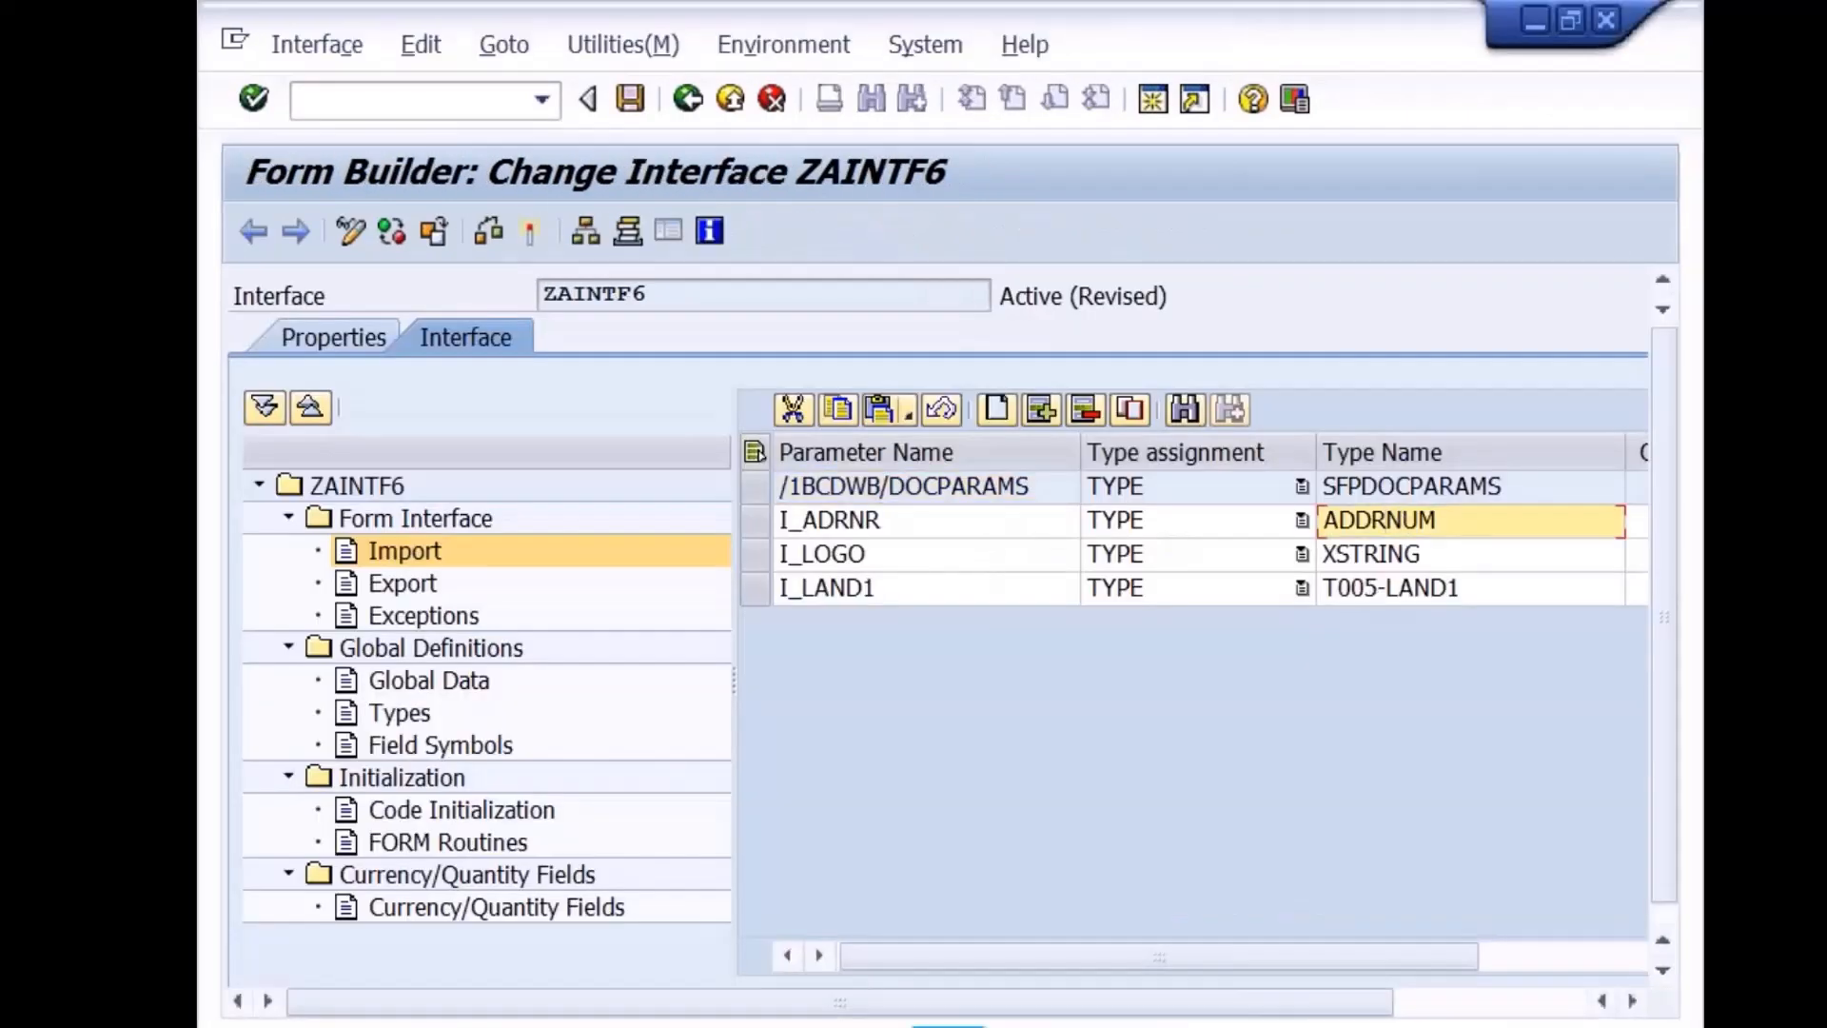
{"action": "type", "text": "ad_"}
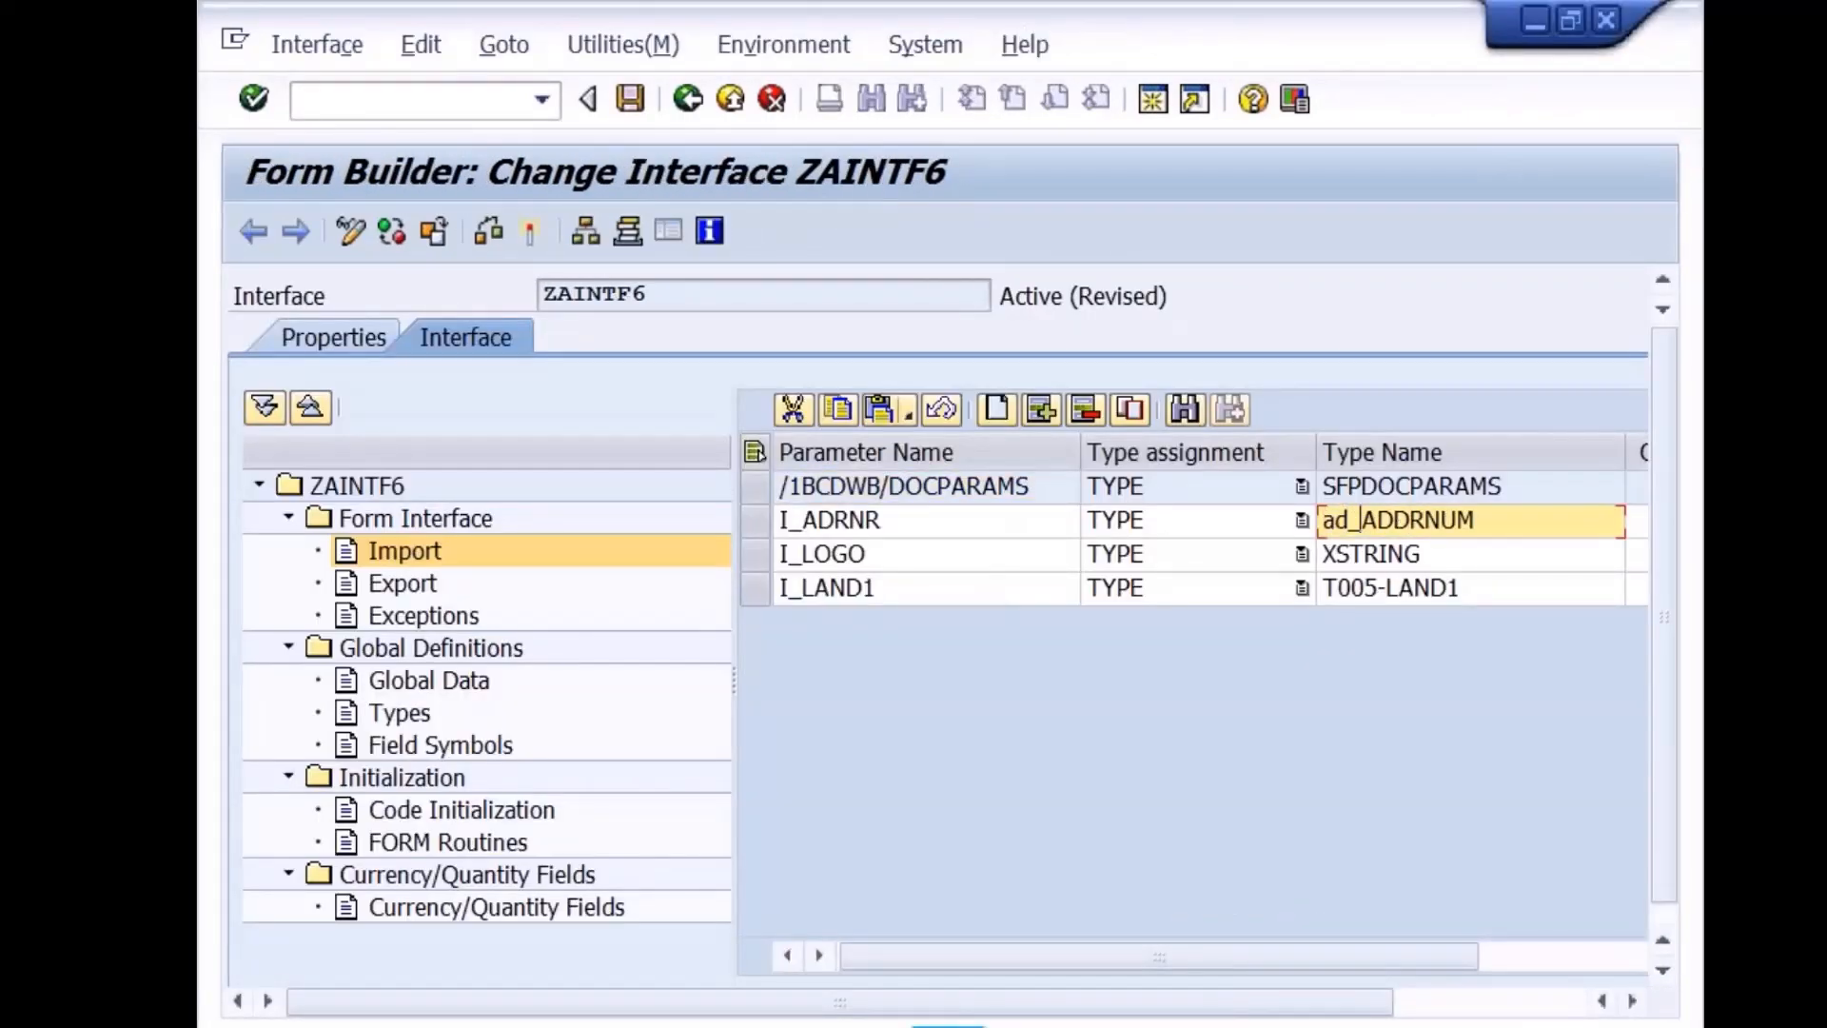
{"action": "key", "text": "Return"}
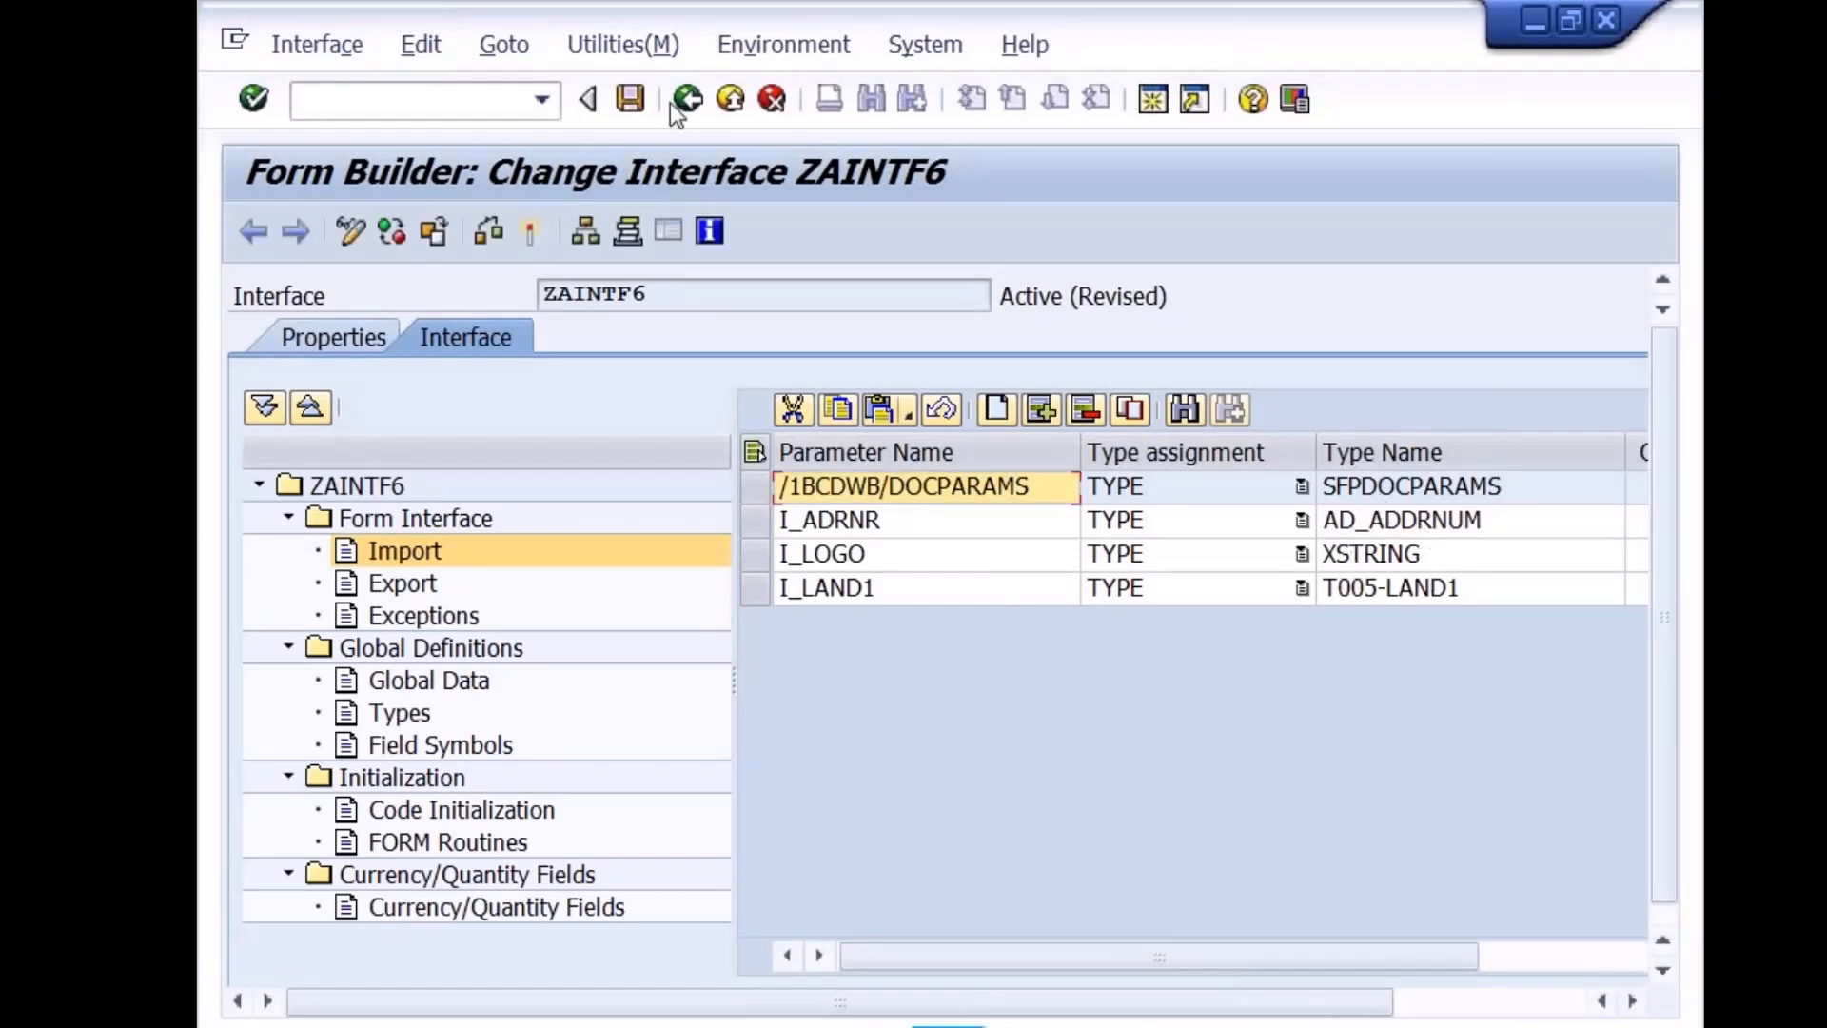
Save and activate interface ZAINTF6, confirming the selected inactive object
{"action": "left_click", "coordinate": [630, 98]}
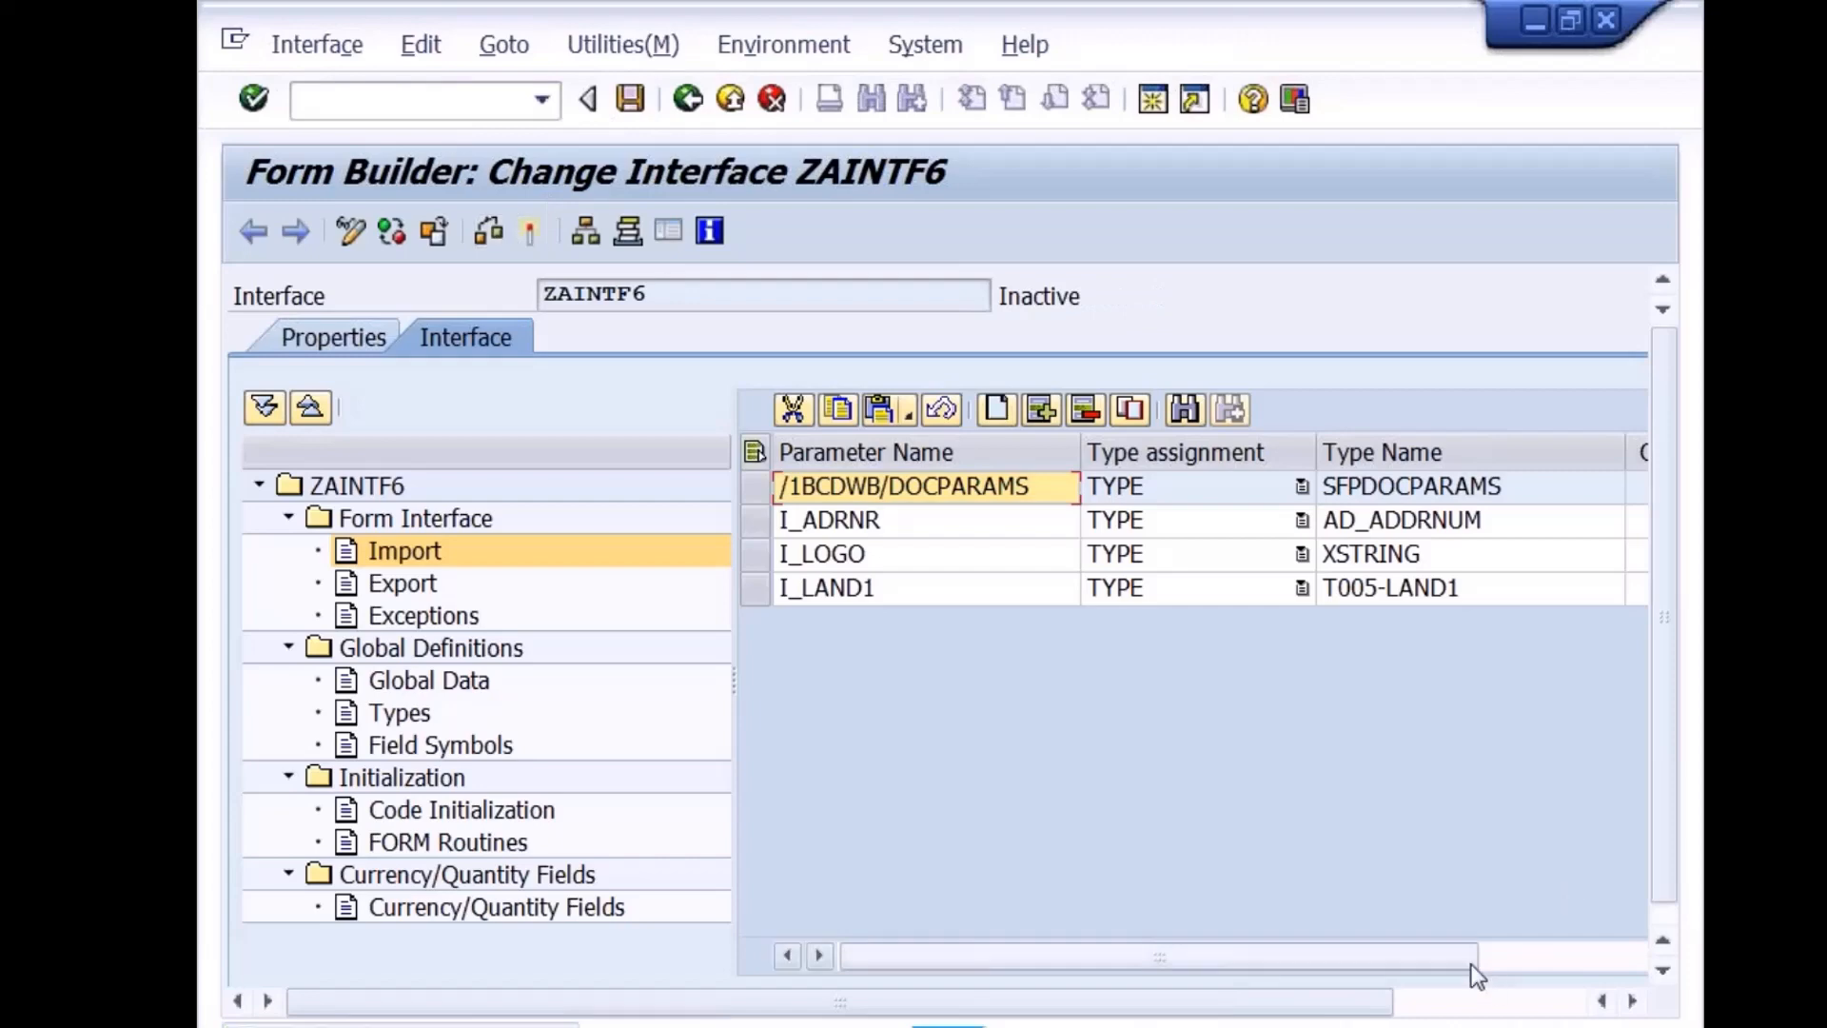
{"action": "left_click", "coordinate": [1497, 1001]}
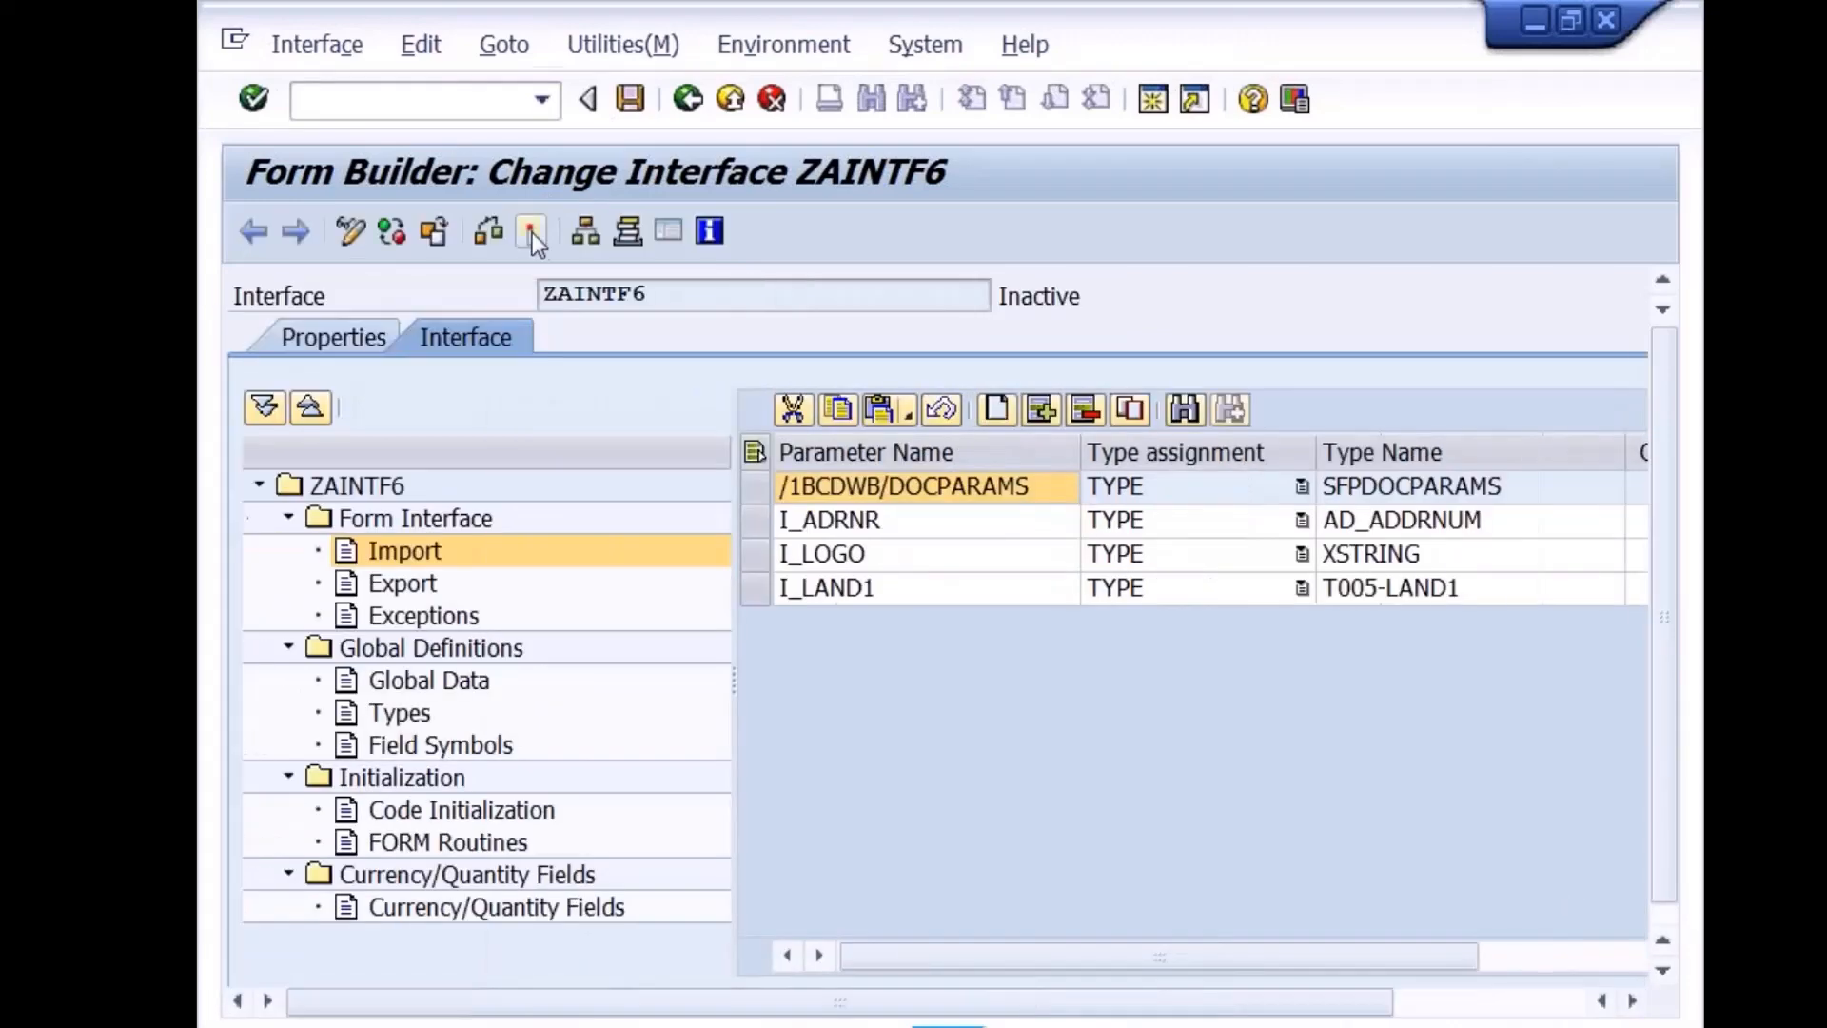
{"action": "left_click", "coordinate": [534, 232]}
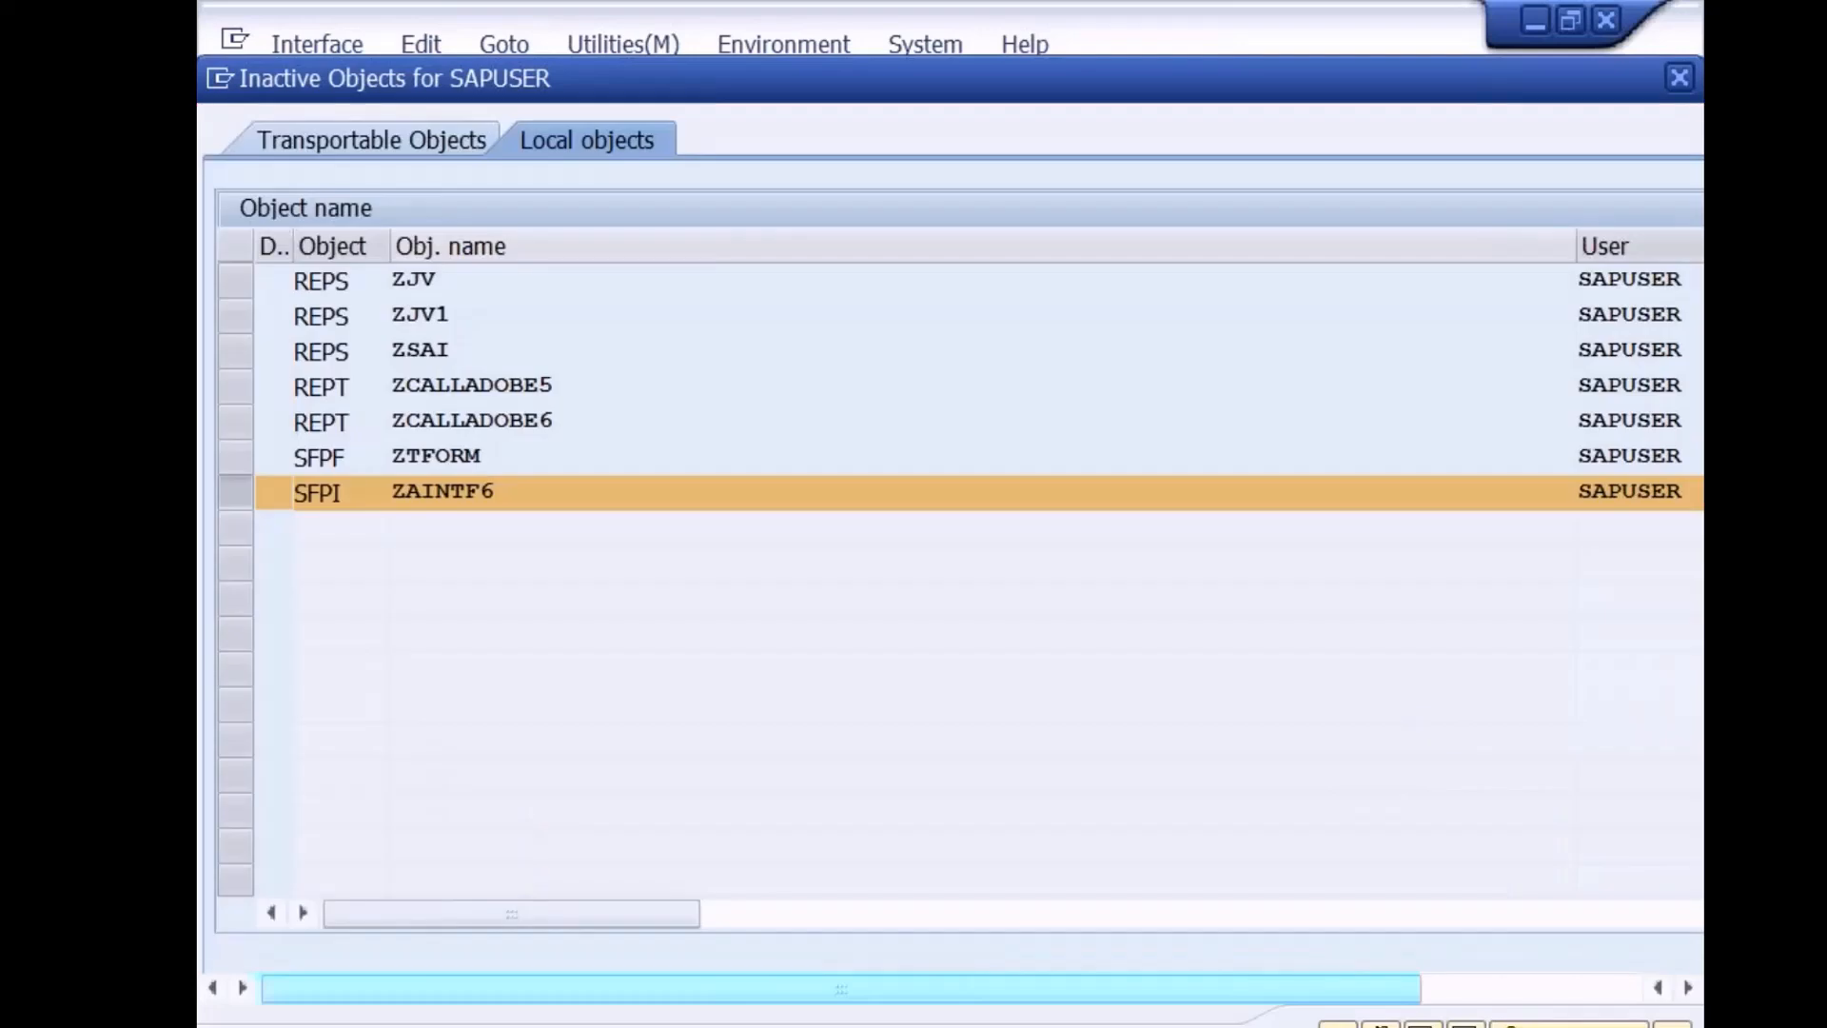
{"action": "left_click", "coordinate": [1338, 1025]}
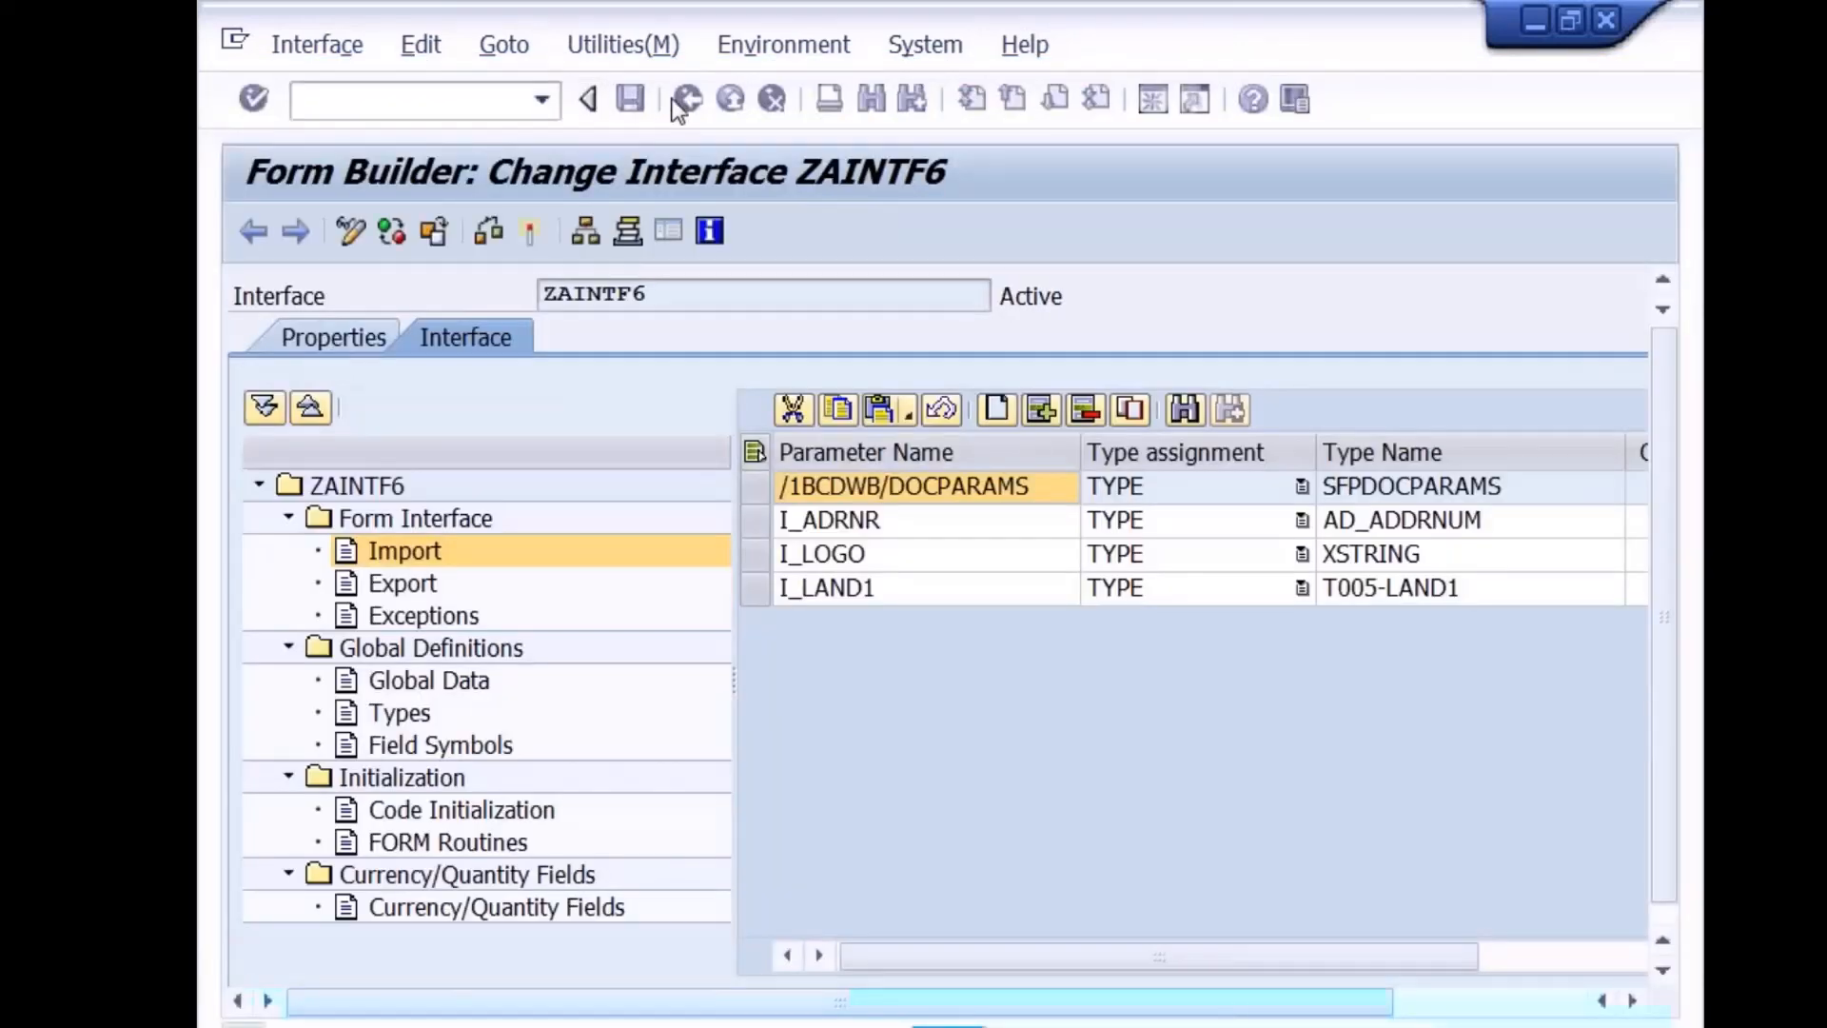
Leave the interface and create form ZAFORM6 with description zaintf6 and interface ZAINTF6, saving it
{"action": "left_click", "coordinate": [685, 101]}
{"action": "left_click", "coordinate": [305, 374]}
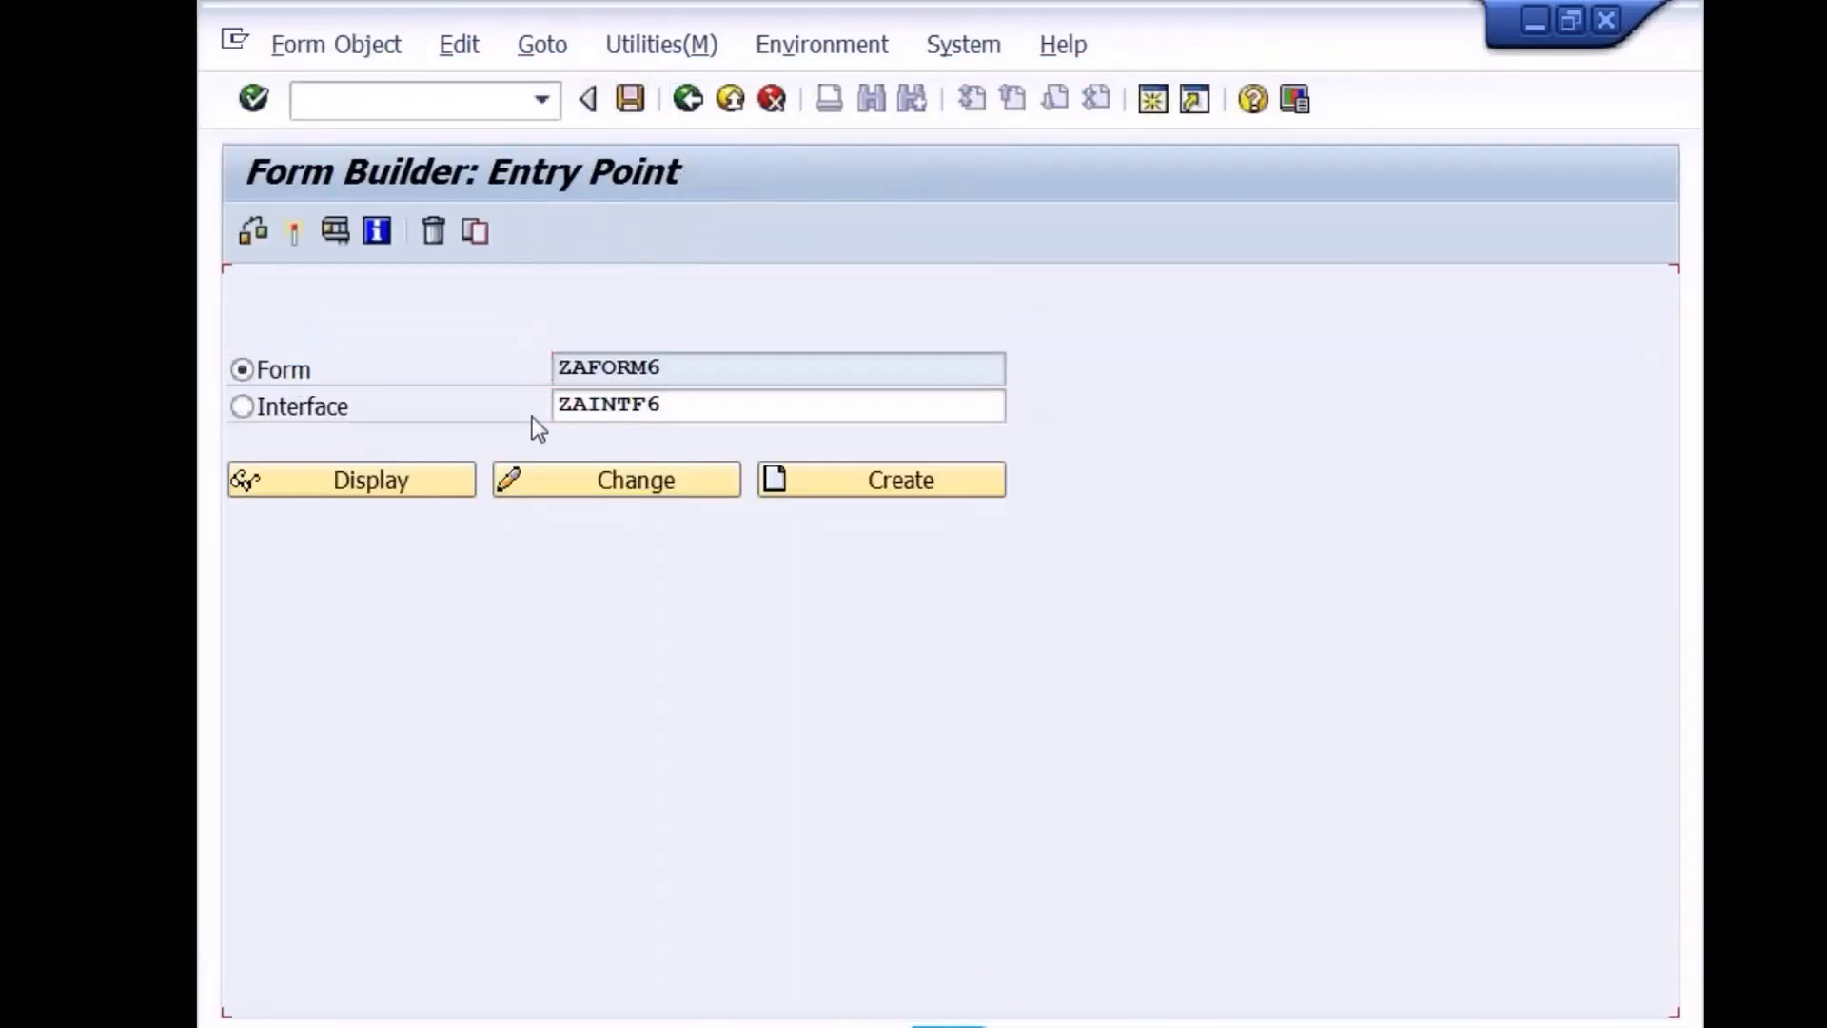
{"action": "left_click", "coordinate": [813, 488]}
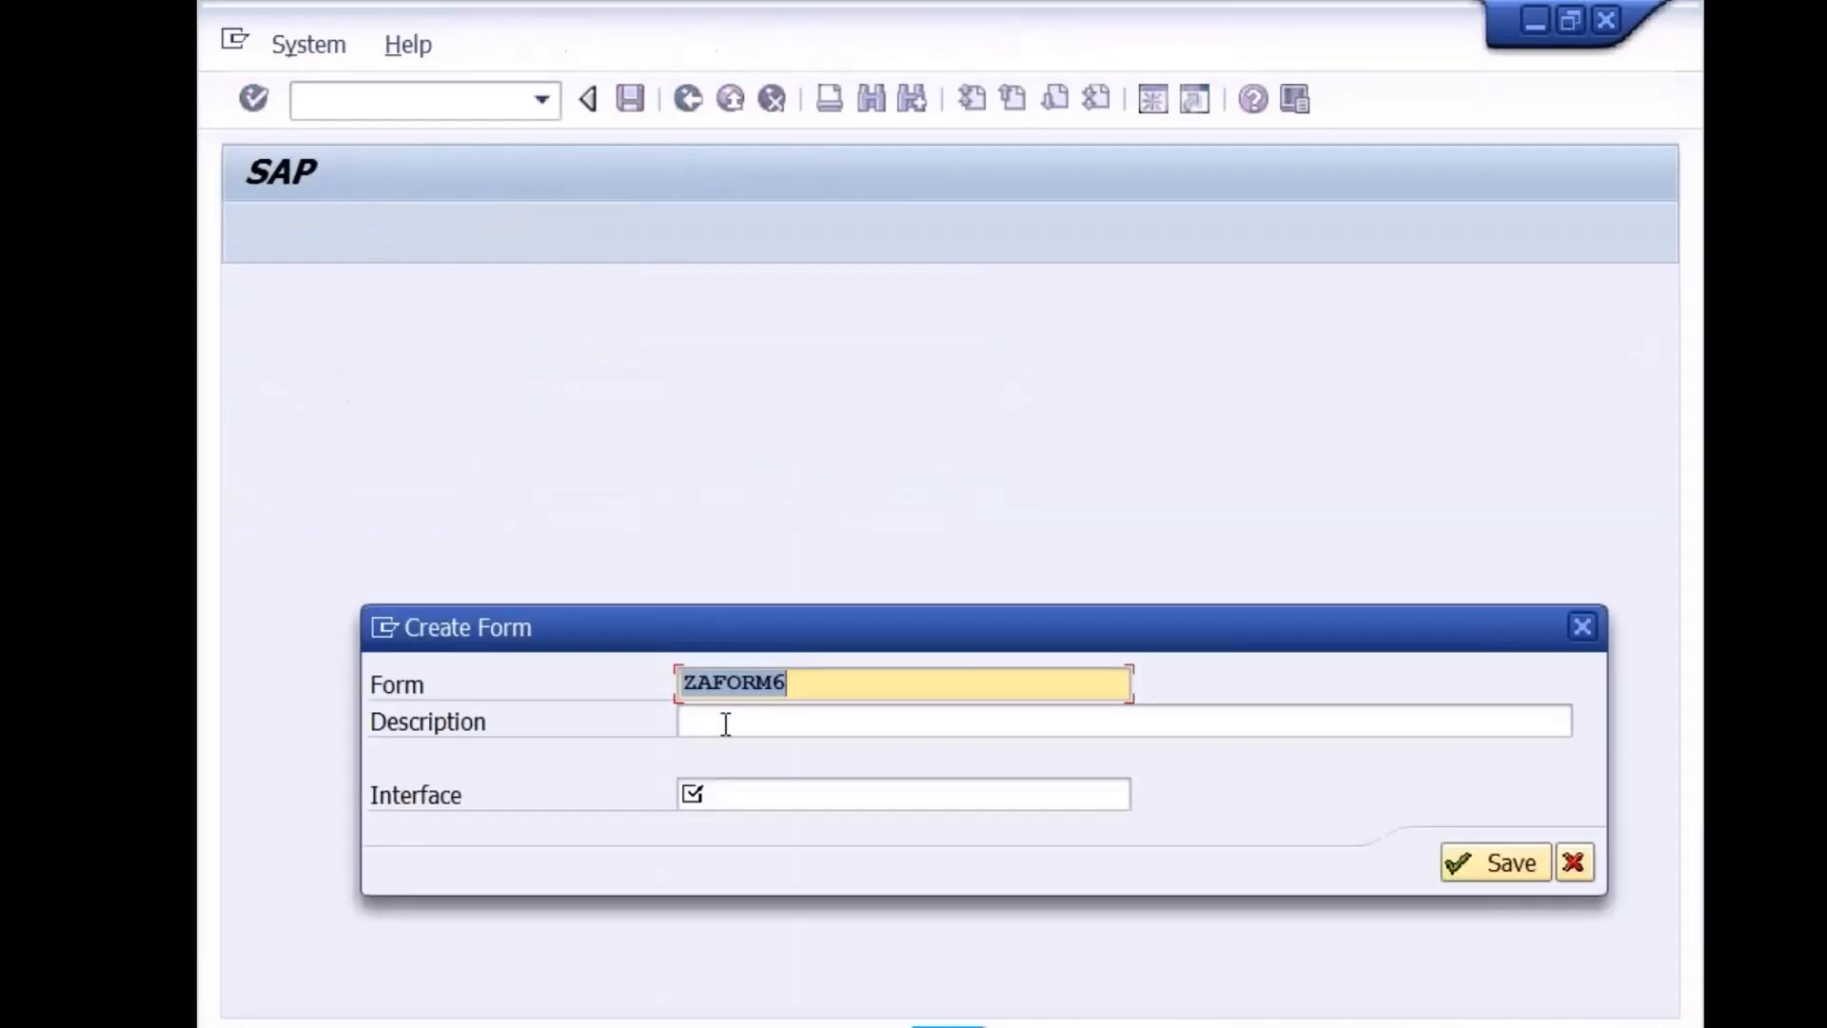
{"action": "left_click", "coordinate": [728, 721]}
{"action": "type", "text": "zain"}
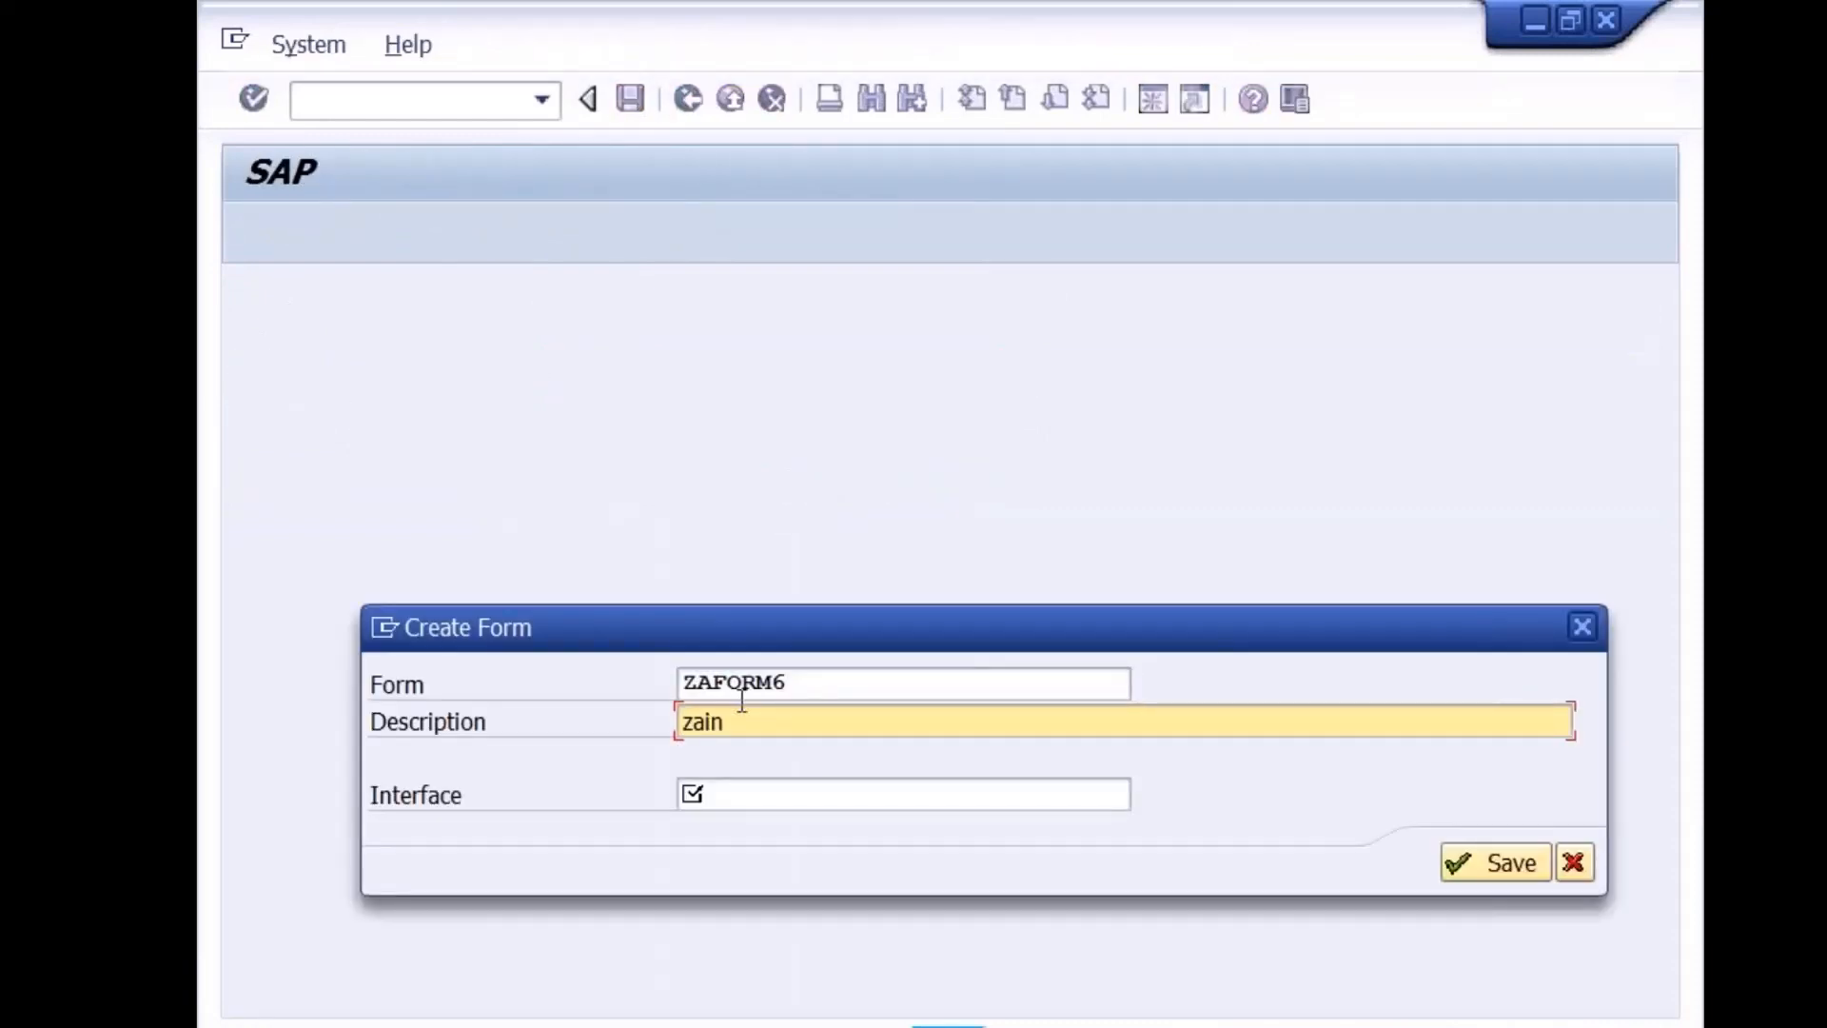
{"action": "type", "text": "tf6"}
{"action": "key", "text": "Tab"}
{"action": "type", "text": "za"}
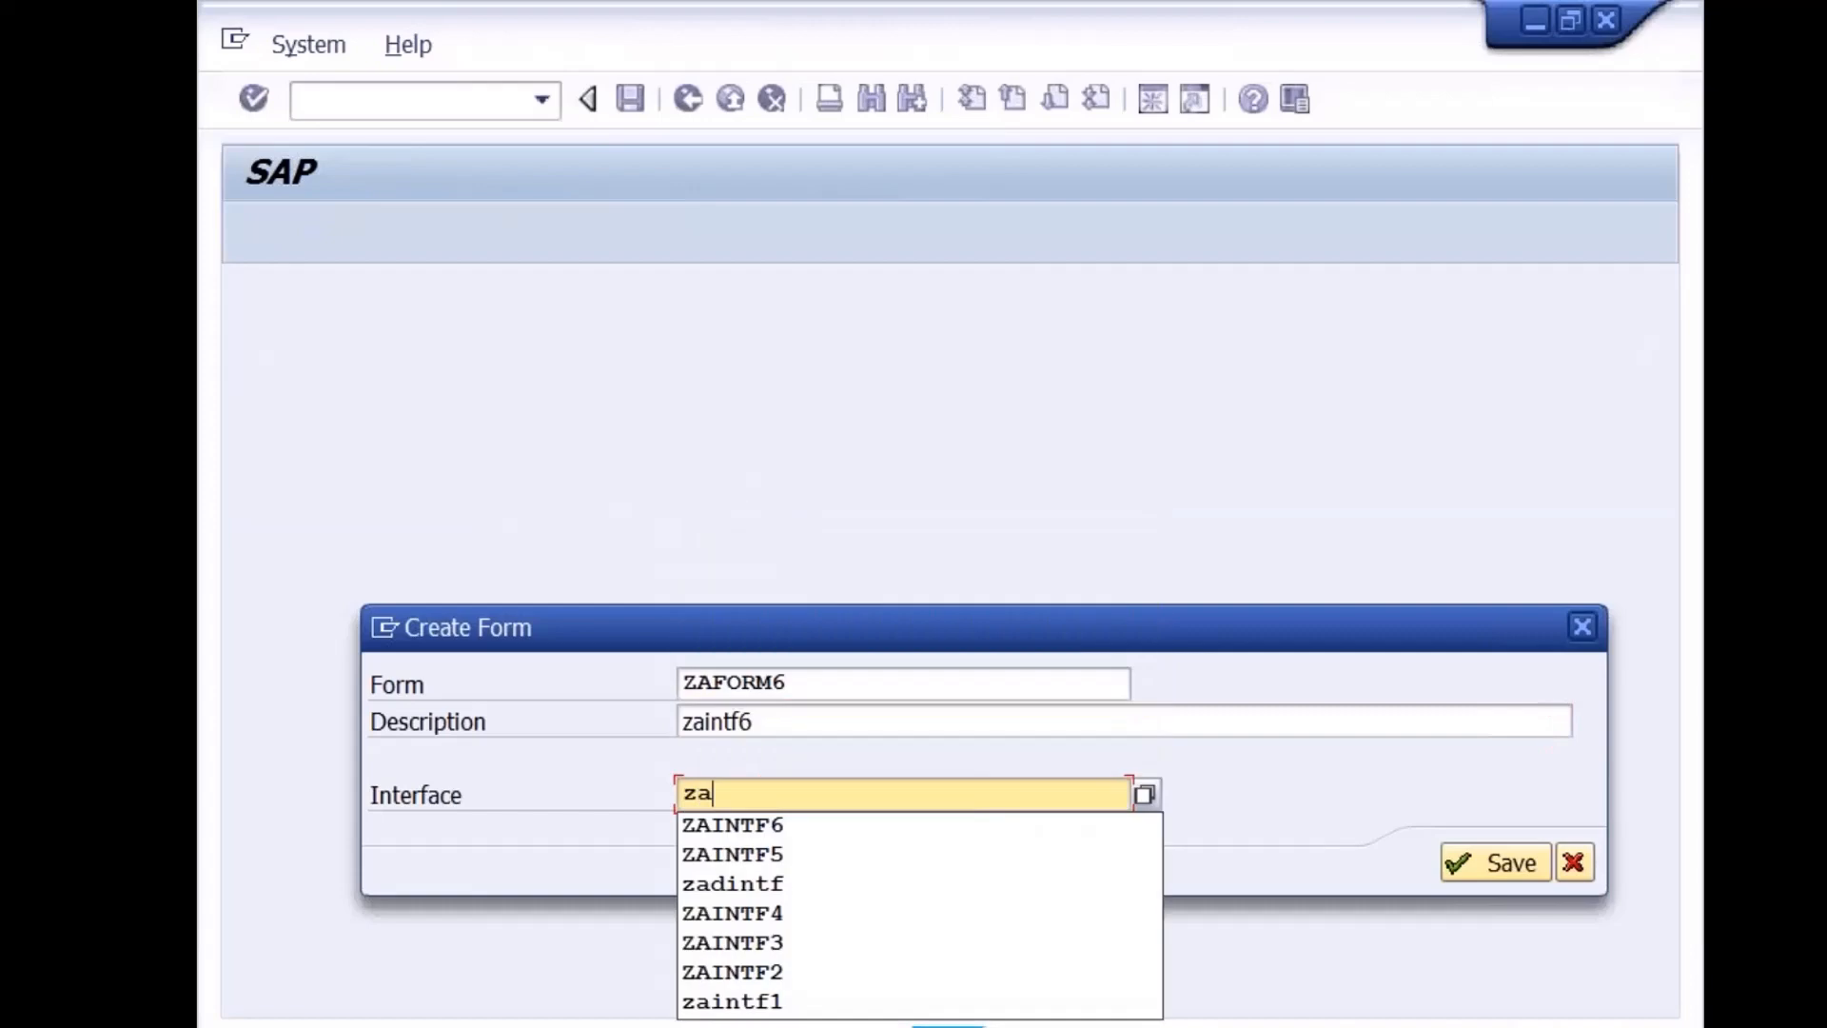
{"action": "key", "text": "Down"}
{"action": "key", "text": "Return"}
{"action": "left_click", "coordinate": [1467, 861]}
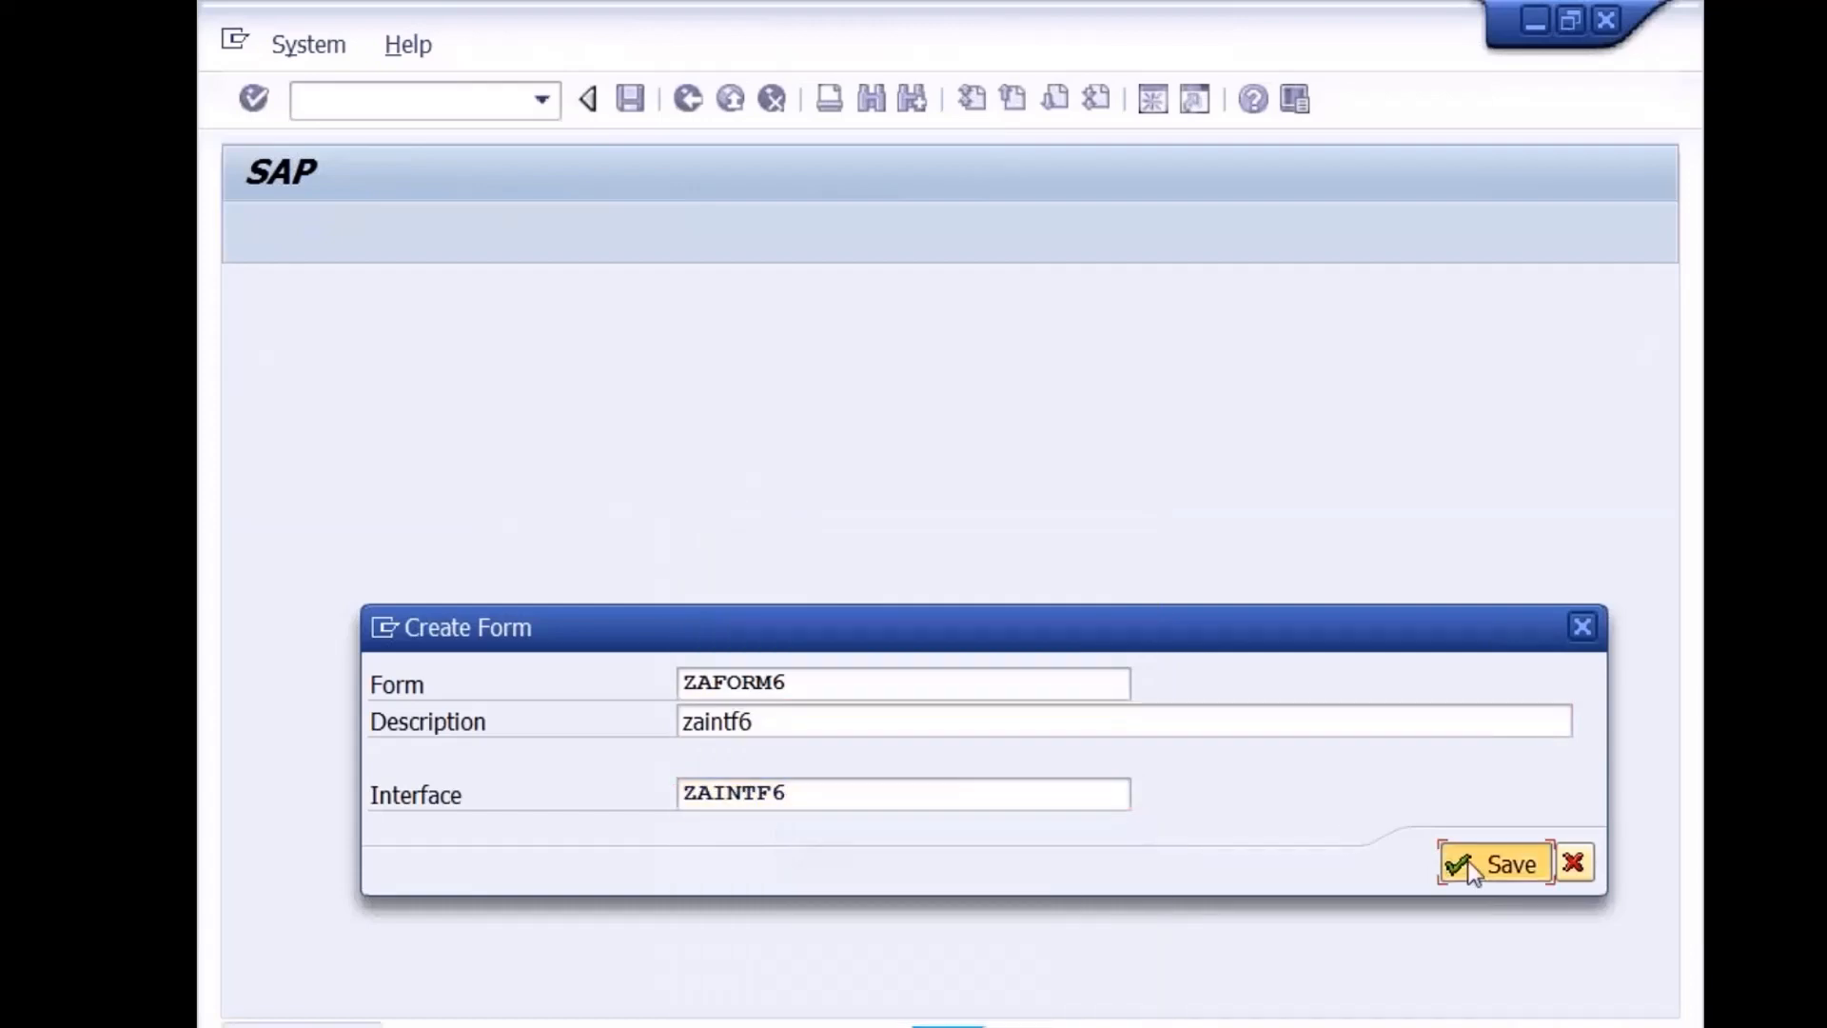
{"action": "left_click", "coordinate": [1023, 793]}
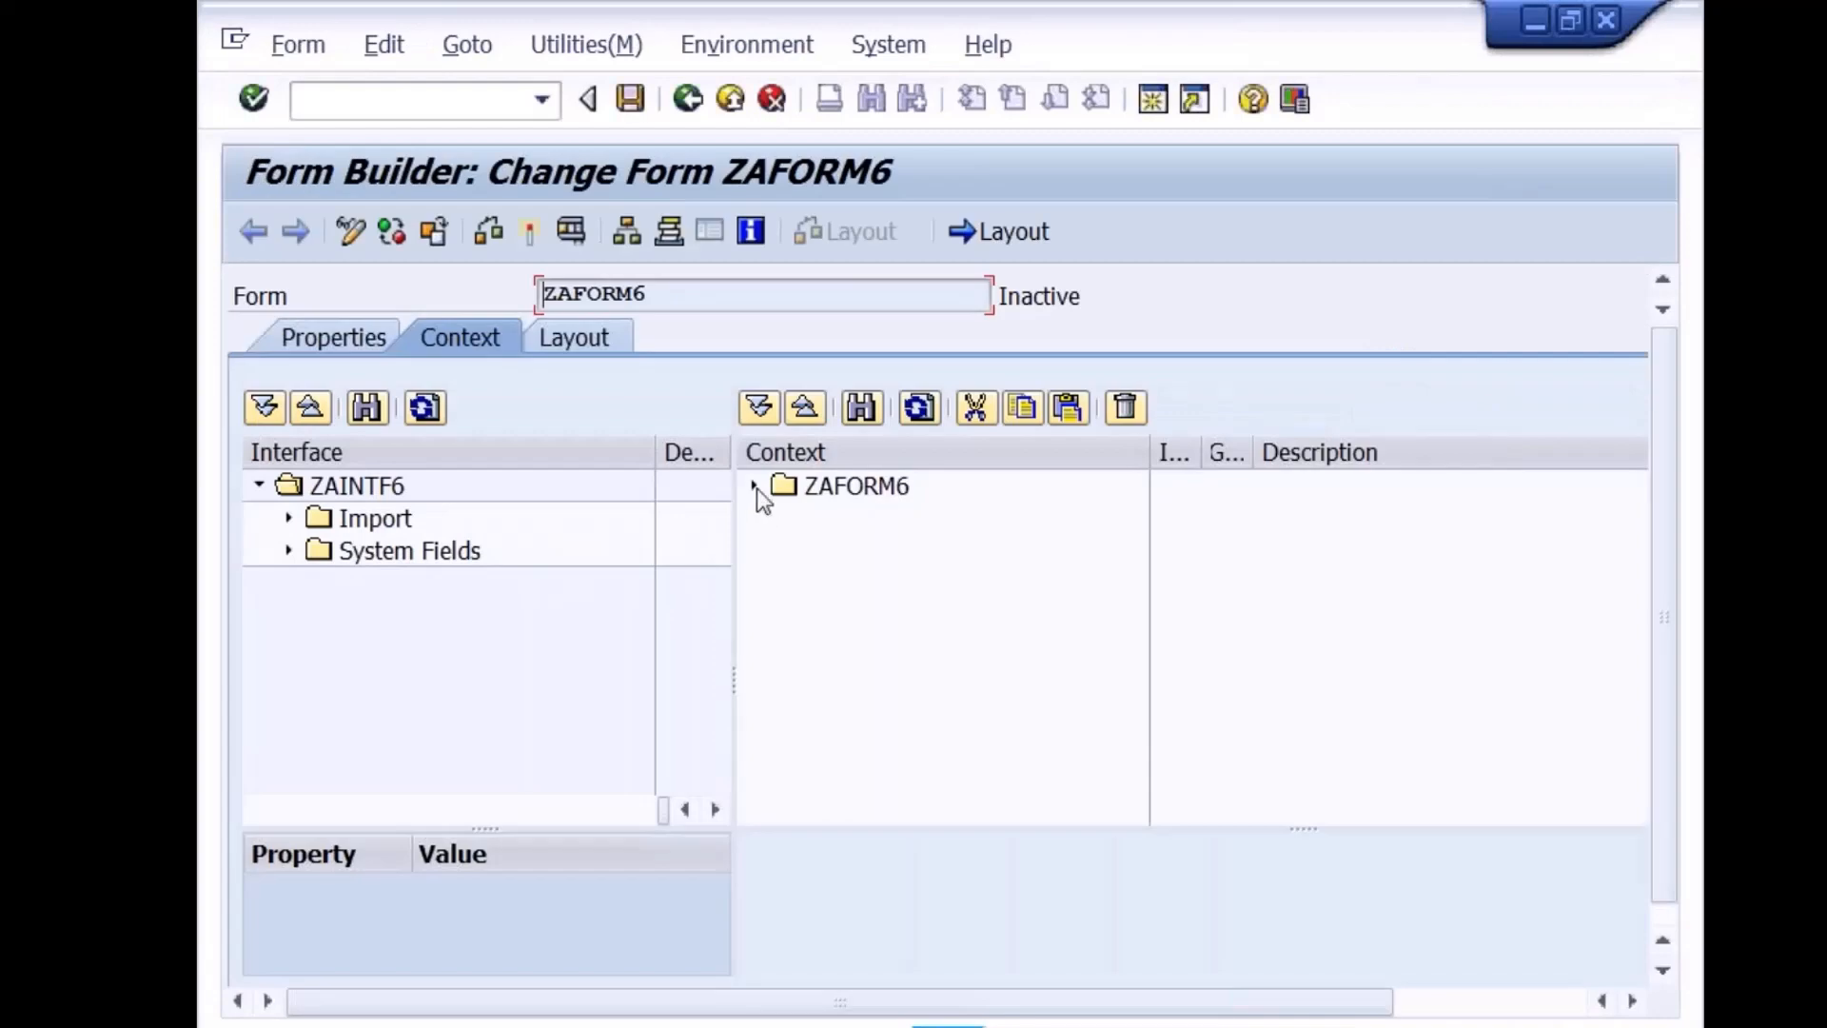
Expand the interface's import parameters, add an Address node under ZAFORM6 in the form context, and enlarge its properties area
{"action": "left_click", "coordinate": [756, 487]}
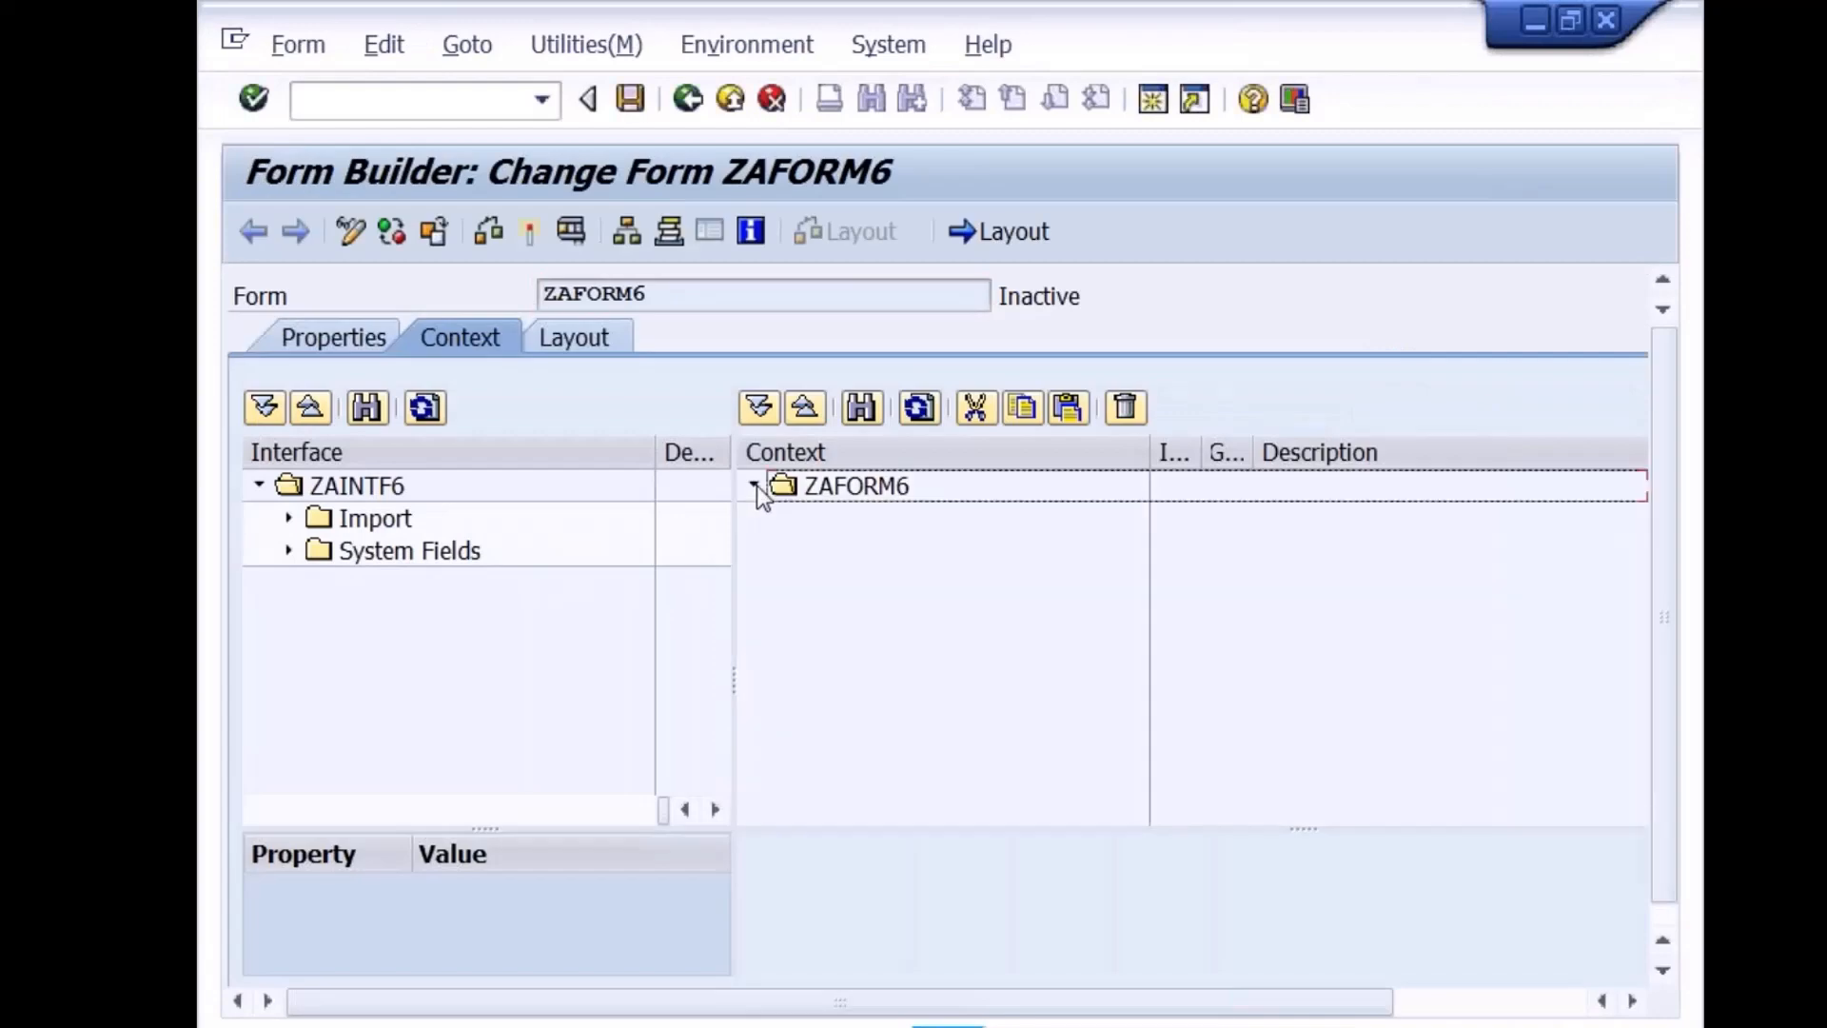
{"action": "left_click", "coordinate": [289, 518]}
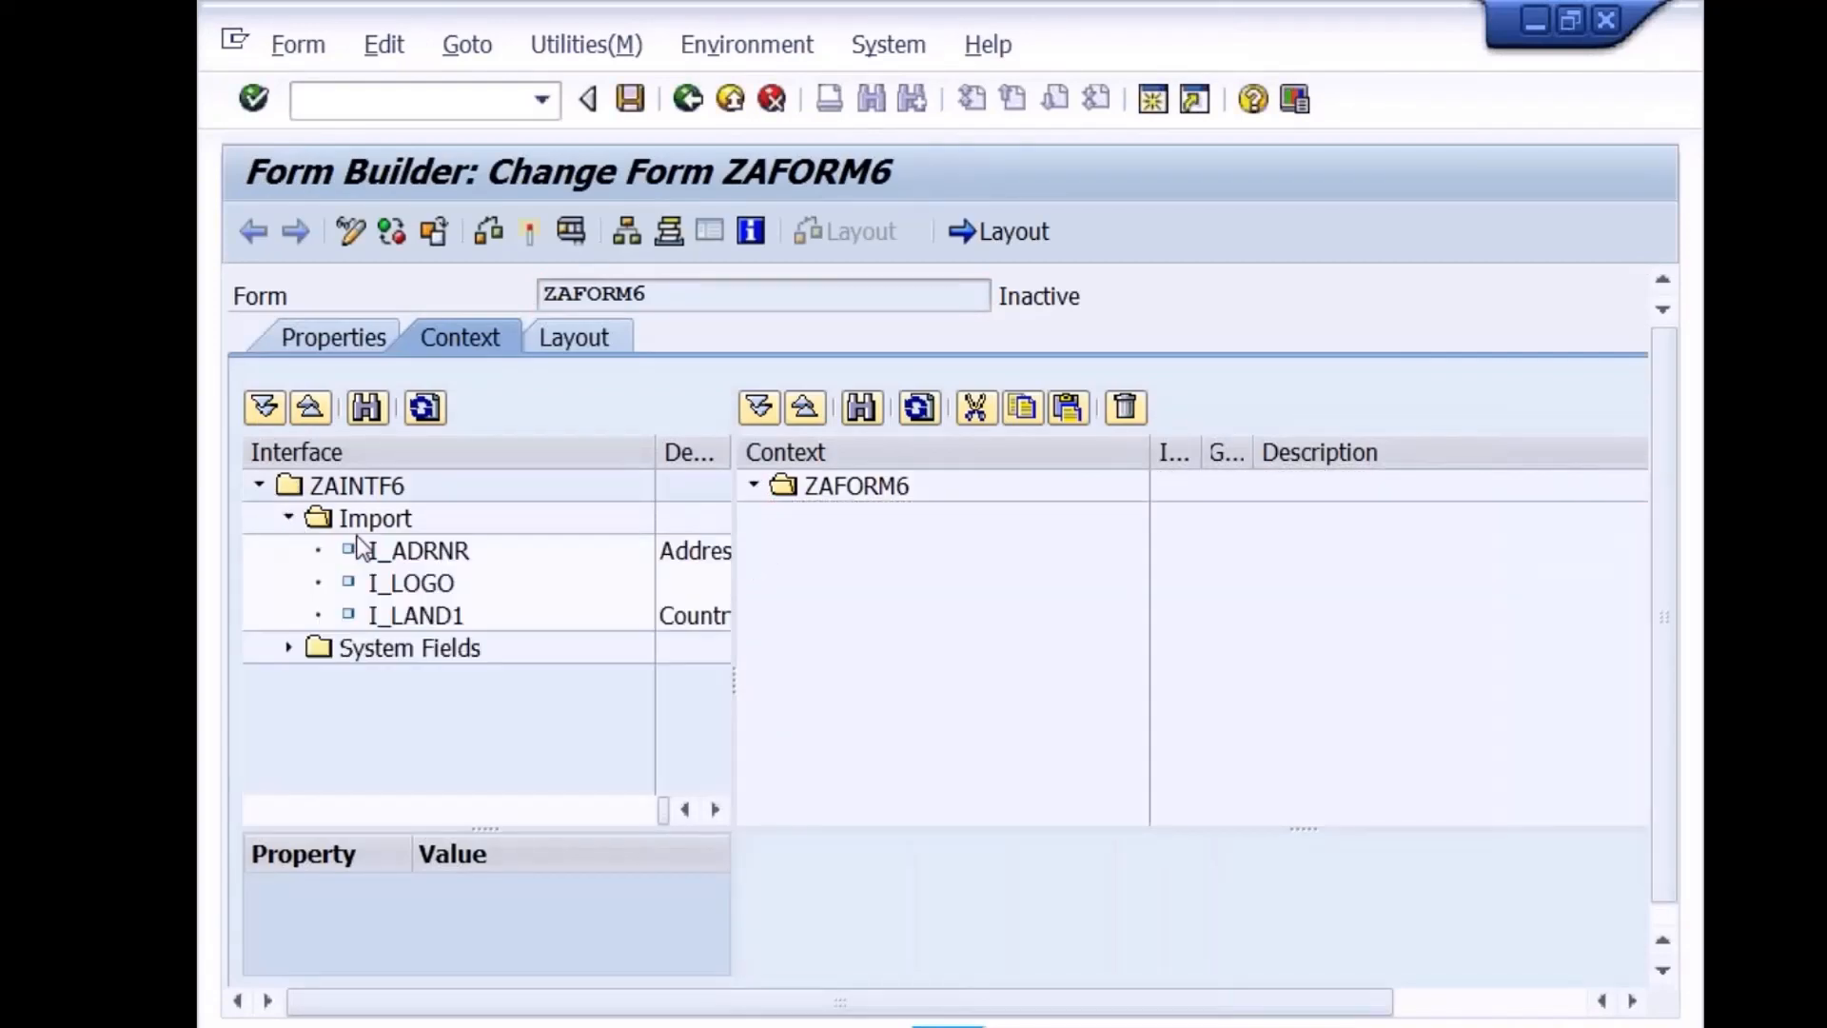
{"action": "right_click", "coordinate": [861, 490]}
{"action": "mouse_move", "coordinate": [911, 509]}
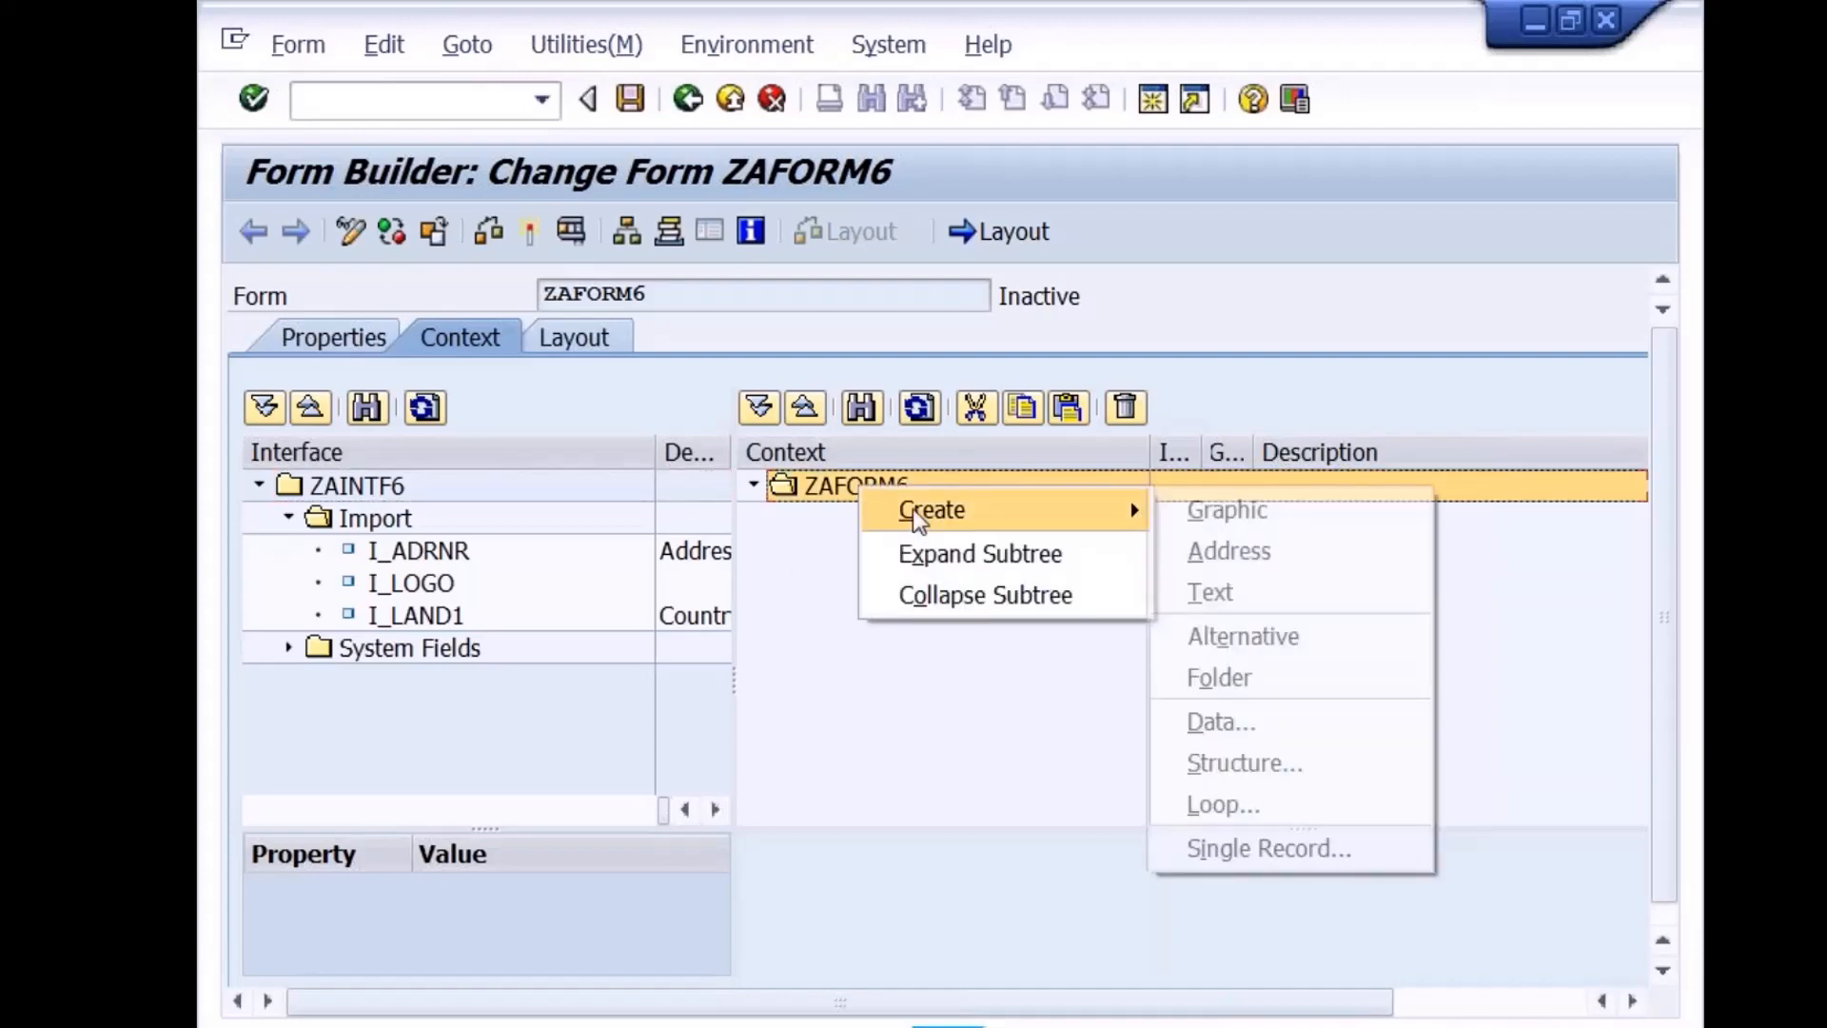
{"action": "left_click", "coordinate": [1224, 559]}
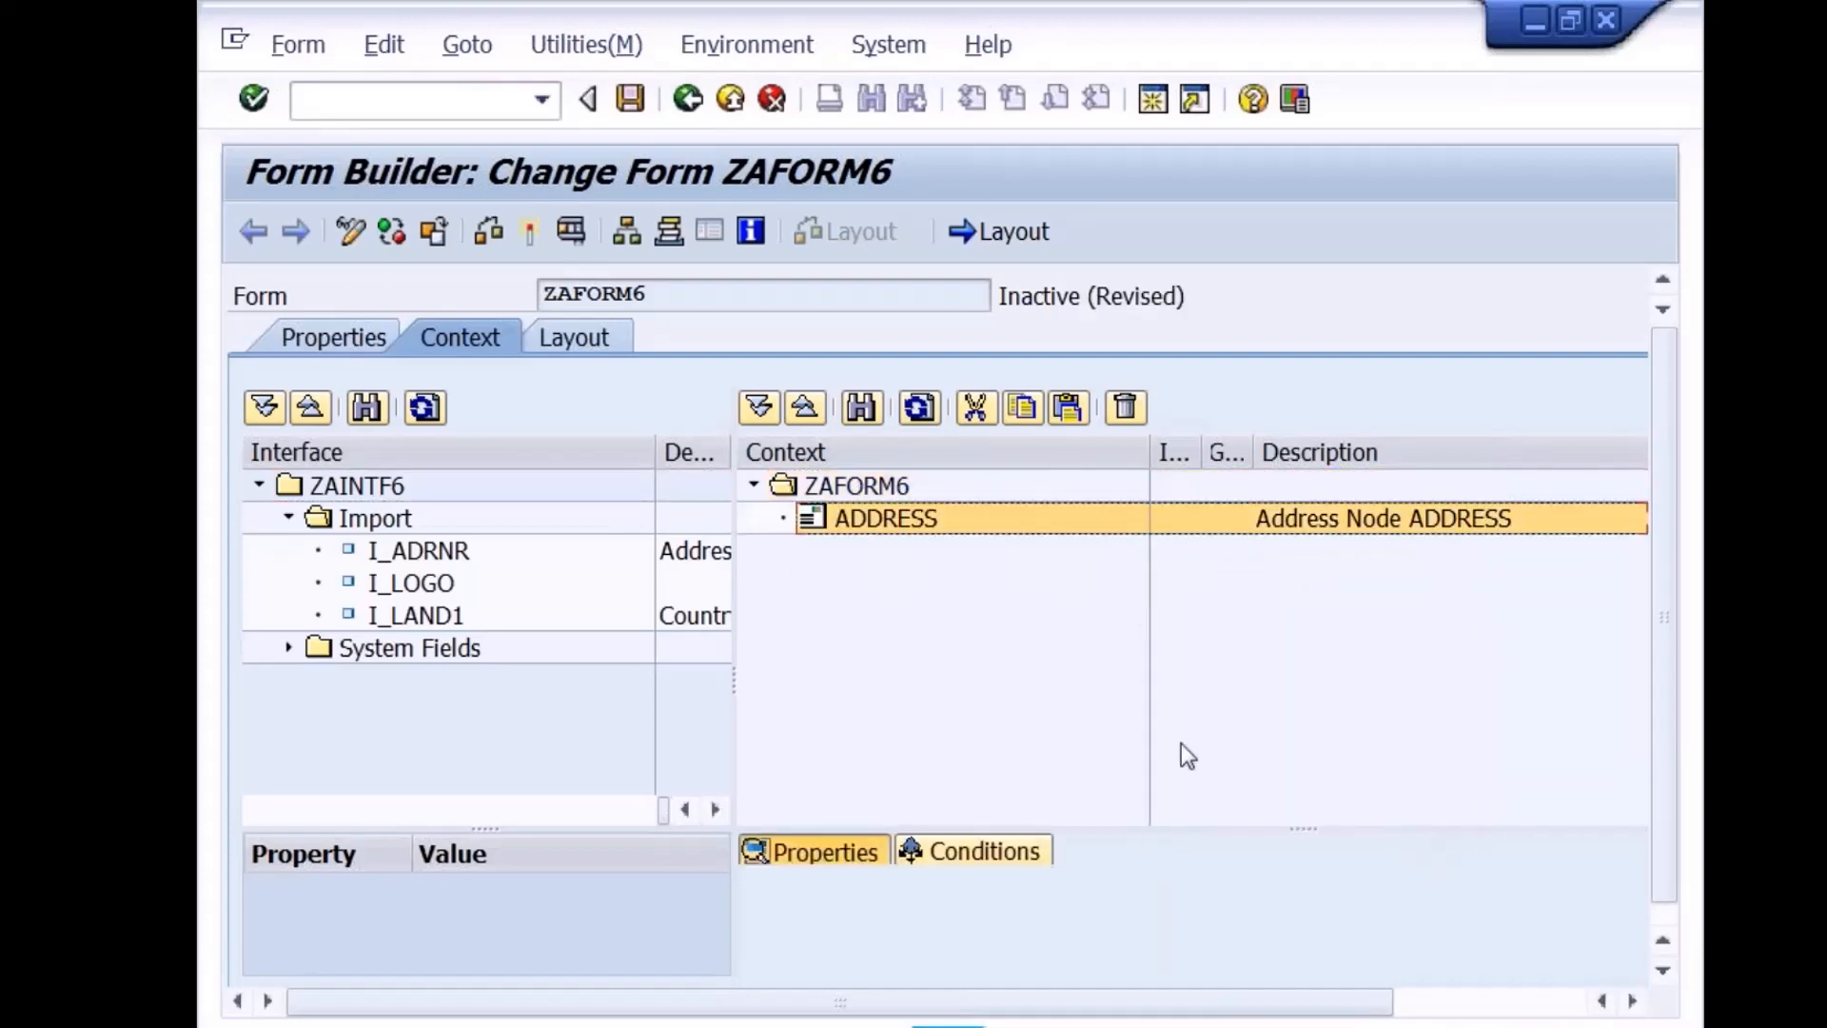
{"action": "left_click_drag", "start_coordinate": [1295, 838], "coordinate": [1256, 598]}
Save form ZAFORM6, run its syntax check, and close the resulting message list
{"action": "left_click", "coordinate": [630, 99]}
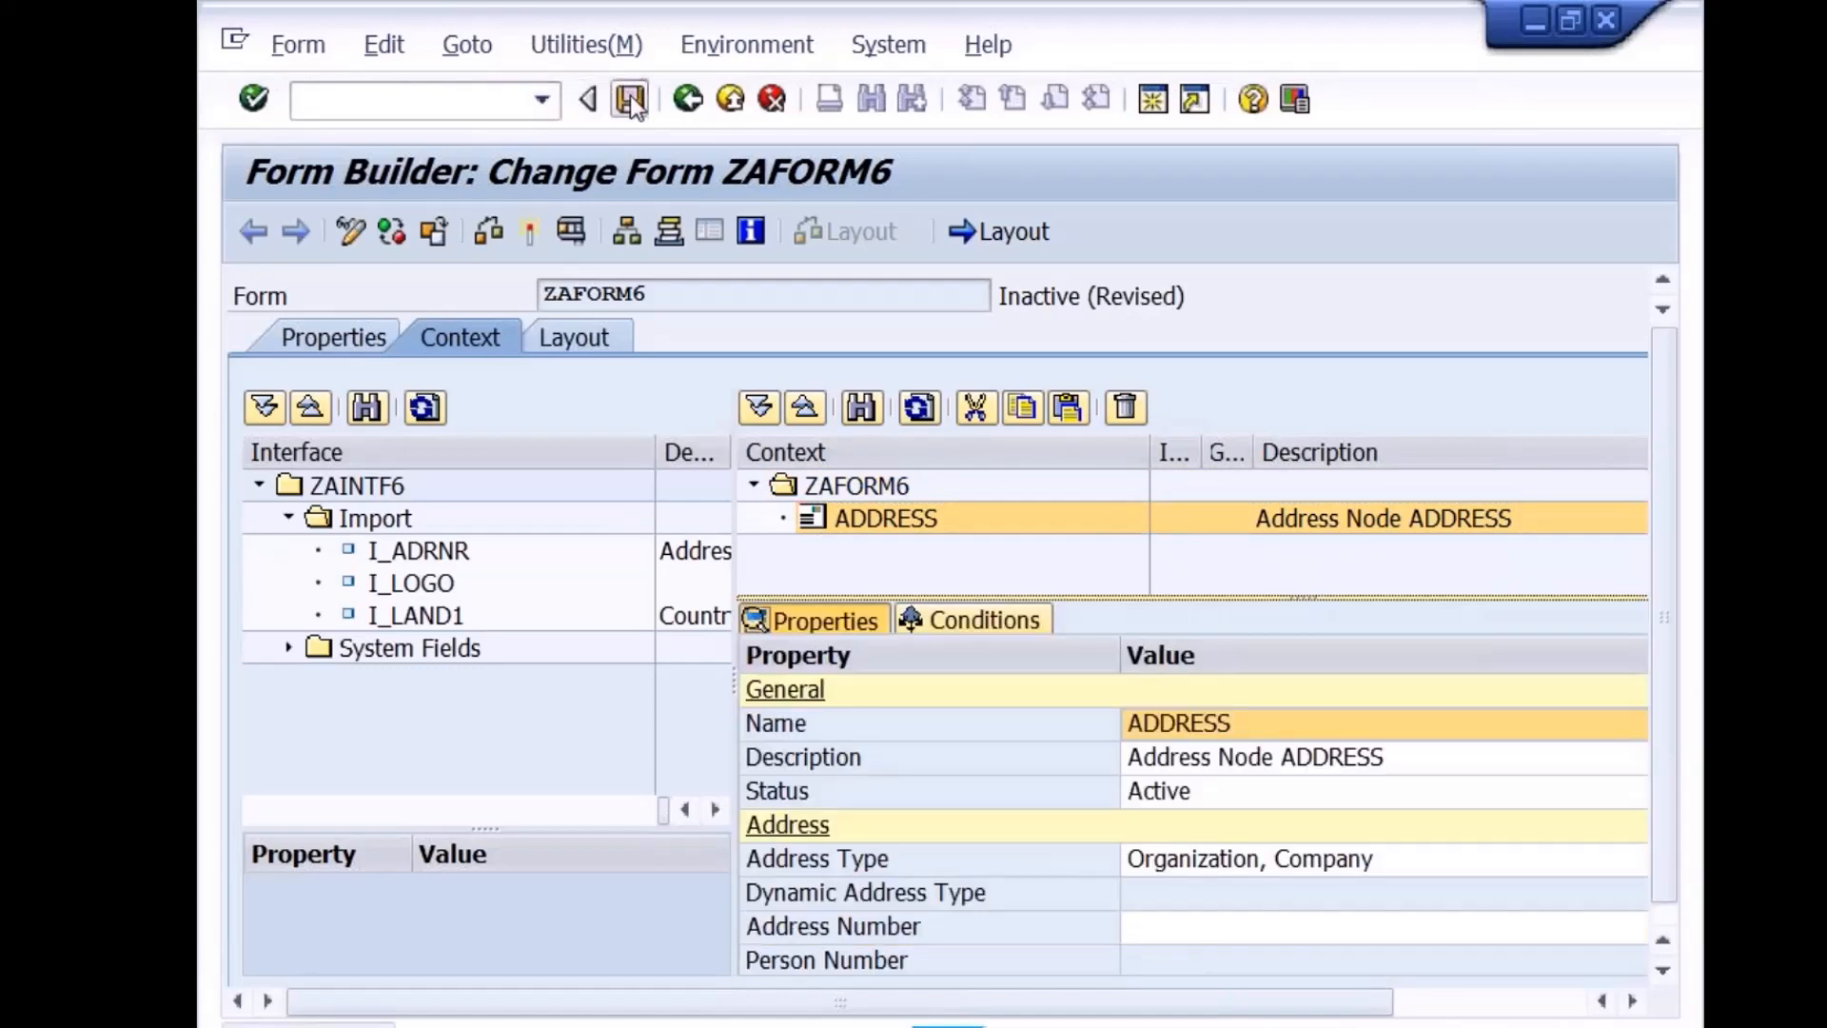
{"action": "left_click", "coordinate": [493, 230]}
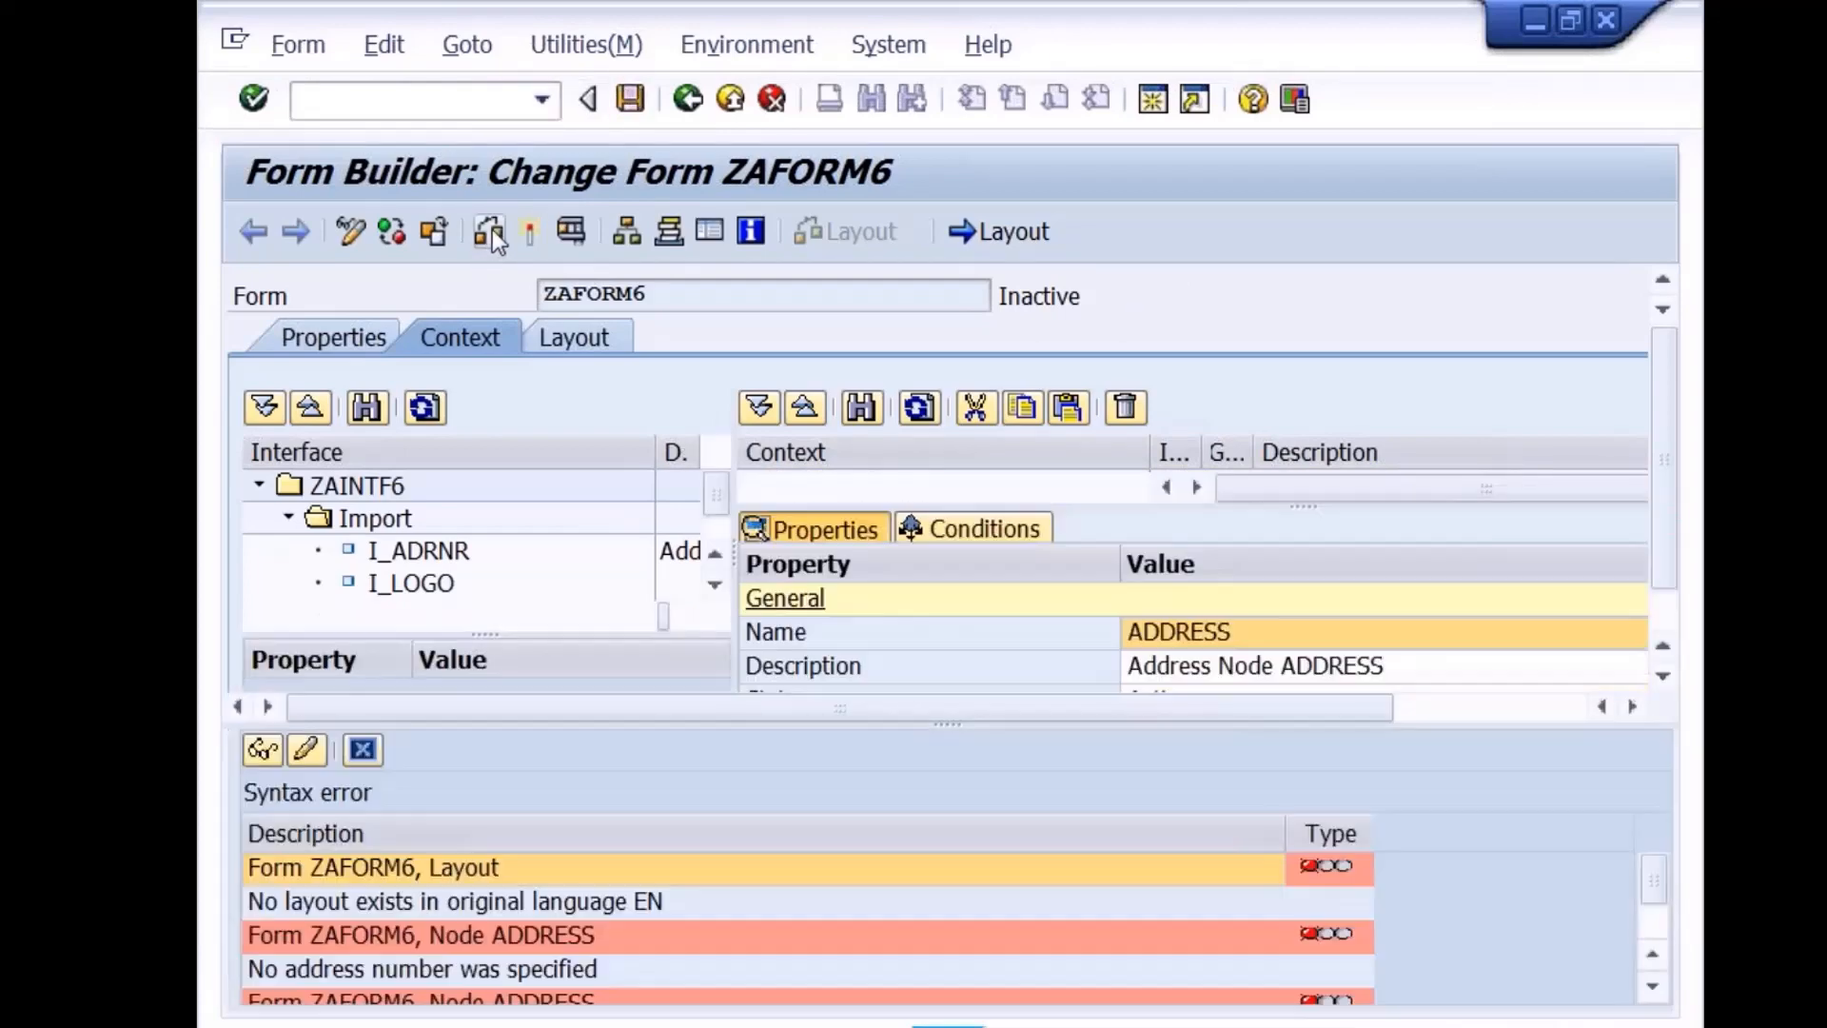
{"action": "left_click", "coordinate": [362, 750]}
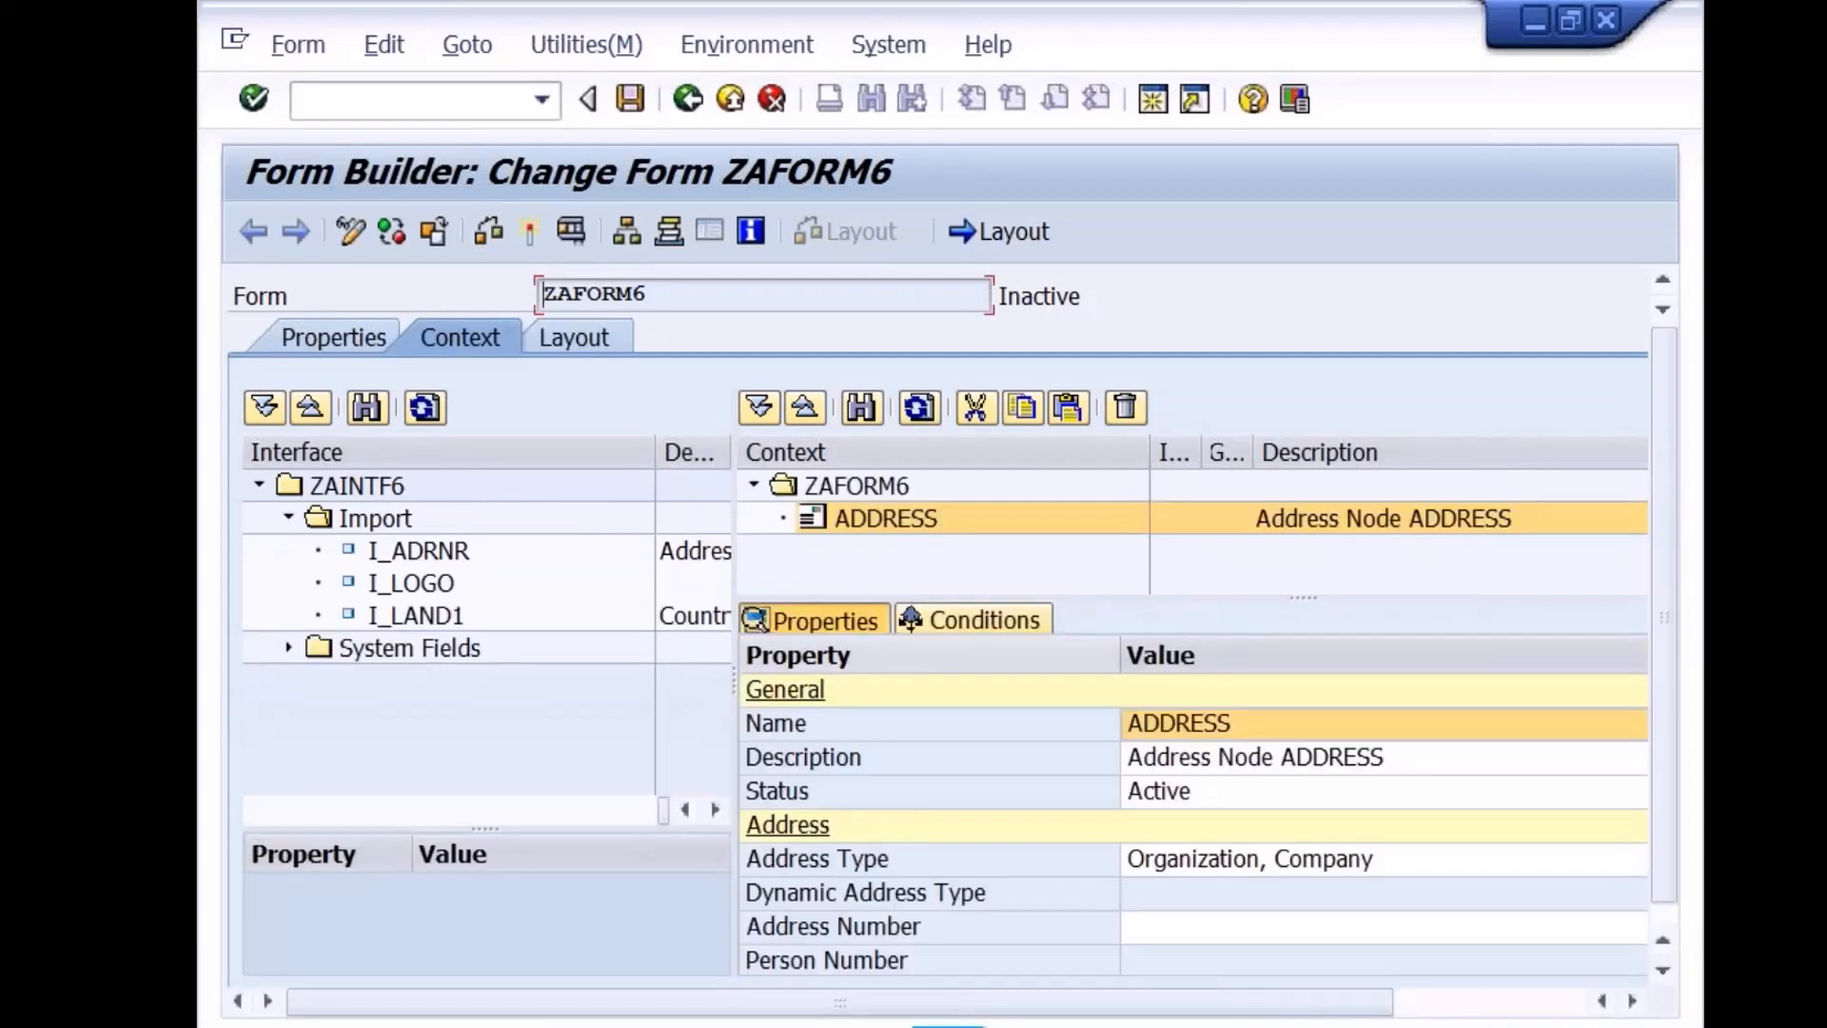
Set the ADDRESS node's Address Number to I_ADRNR, then save and recheck the form
{"action": "left_click", "coordinate": [1171, 929]}
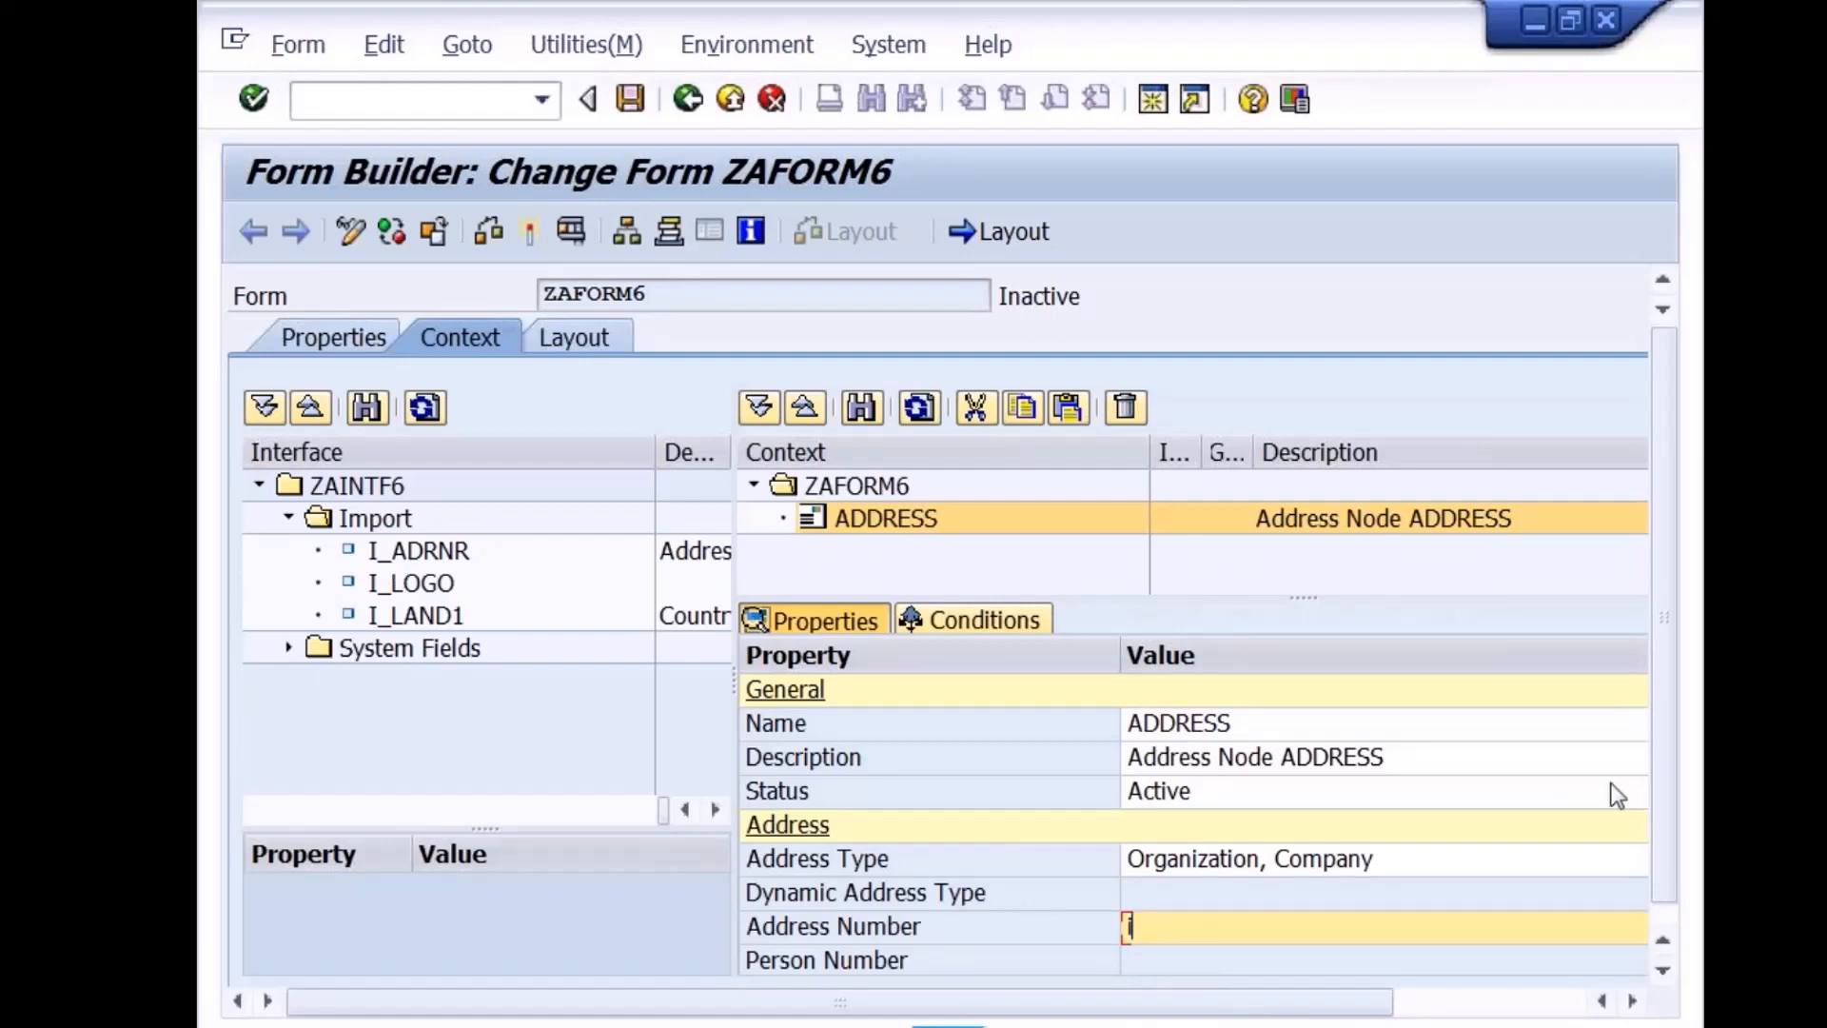
{"action": "type", "text": "i_adr"}
{"action": "key", "text": "BackSpace"}
{"action": "key", "text": "BackSpace"}
{"action": "key", "text": "BackSpace"}
{"action": "key", "text": "BackSpace"}
{"action": "type", "text": "I_ADRNR"}
{"action": "key", "text": "Return"}
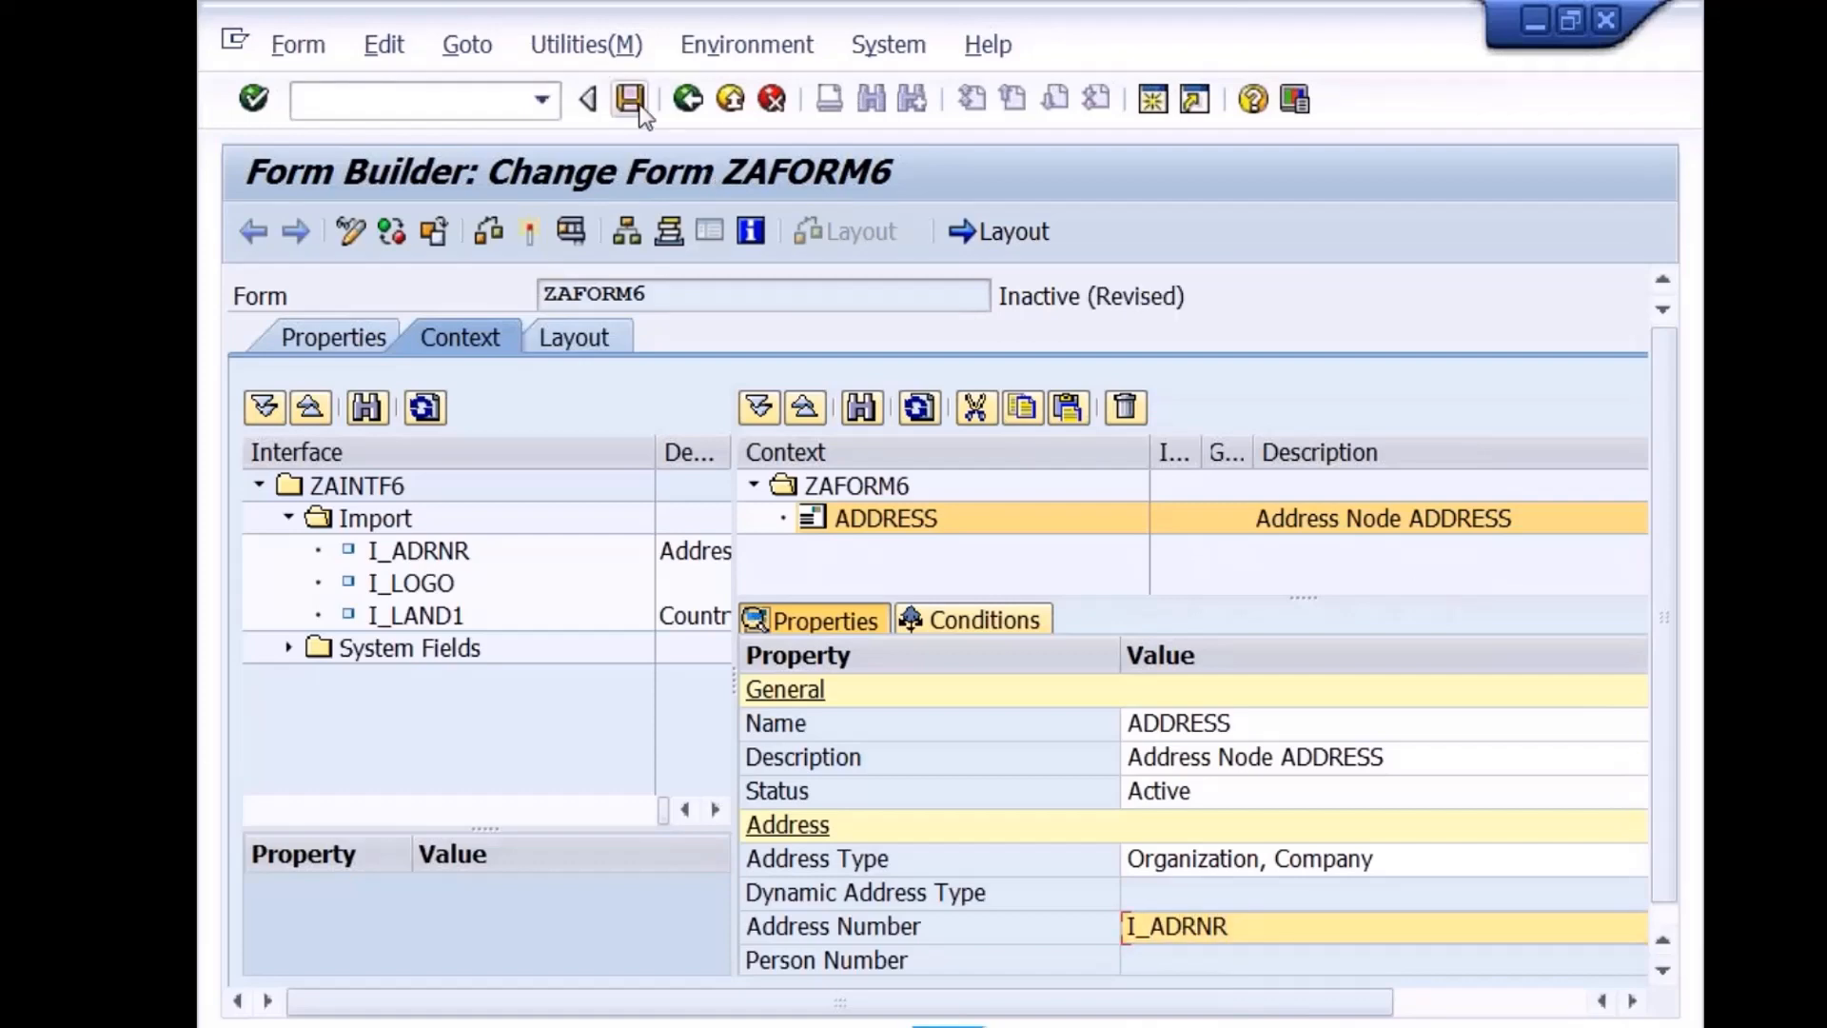
{"action": "left_click", "coordinate": [632, 98]}
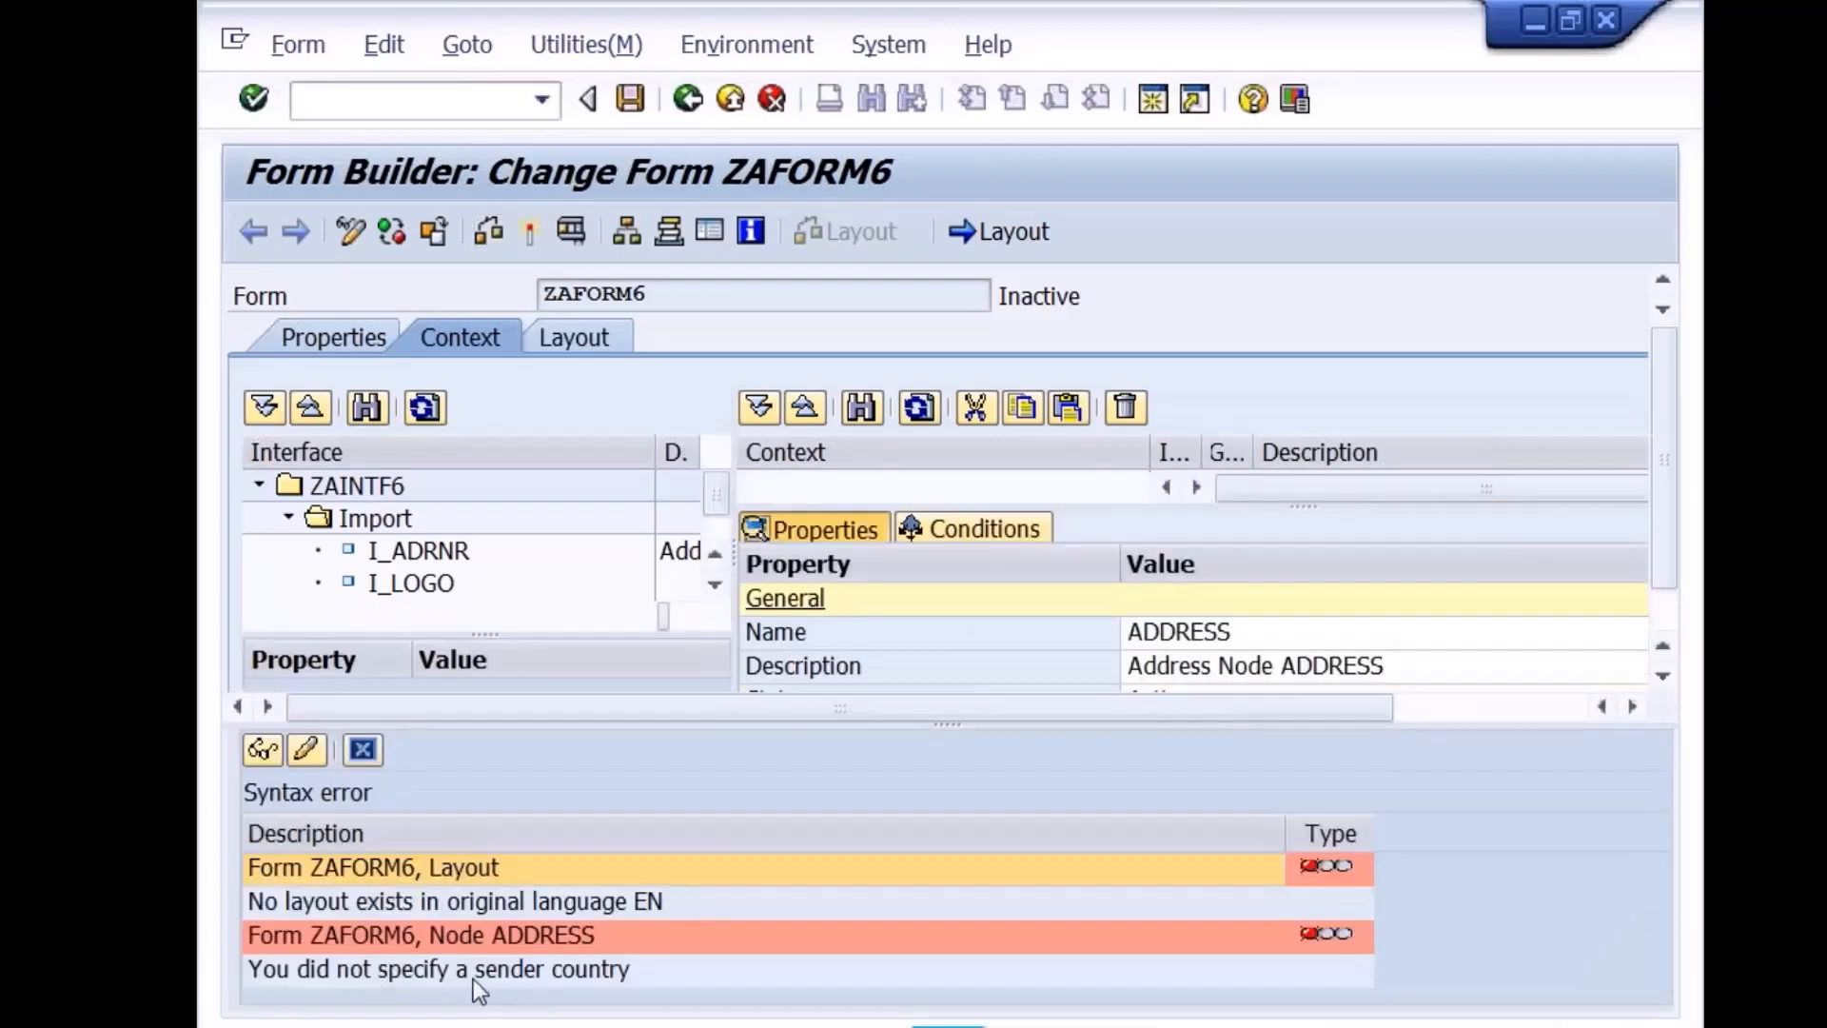
{"action": "left_click", "coordinate": [370, 750]}
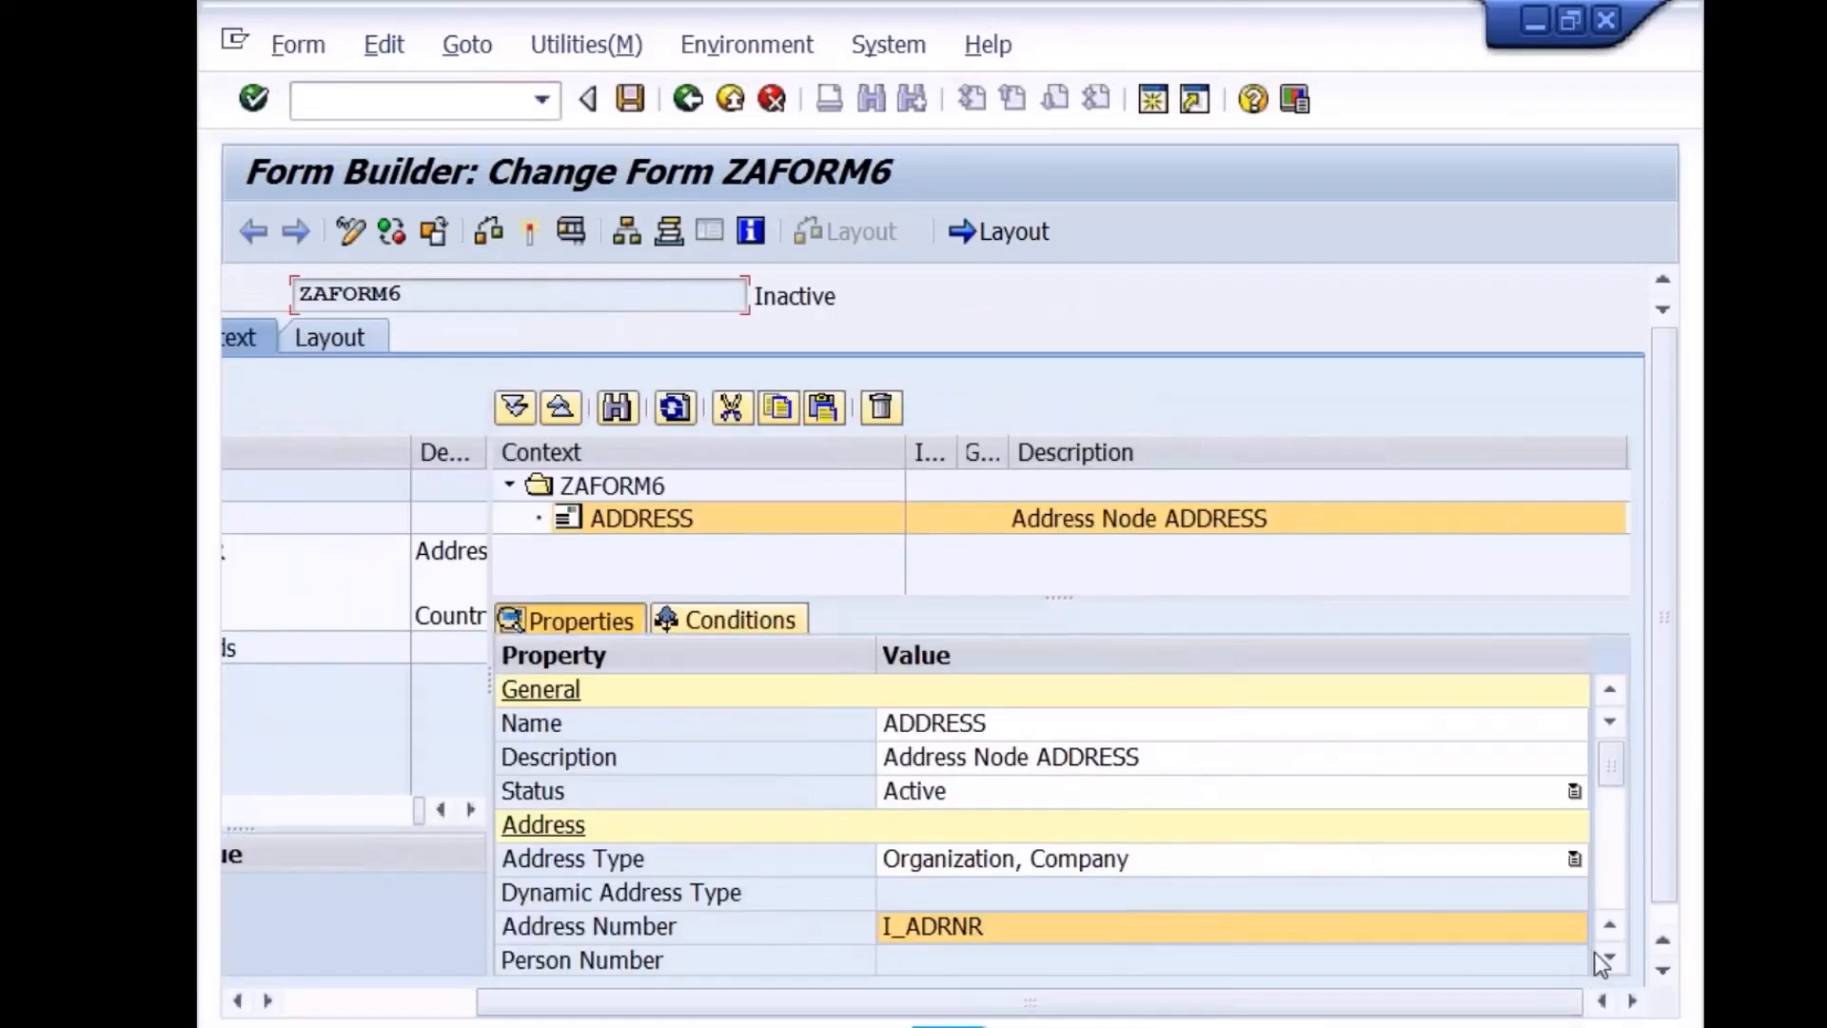
Set the ADDRESS node's Sending Country to I_LAND1
{"action": "left_click", "coordinate": [1607, 960]}
{"action": "left_click", "coordinate": [1604, 959]}
{"action": "left_click", "coordinate": [1605, 959]}
{"action": "left_click", "coordinate": [1604, 959]}
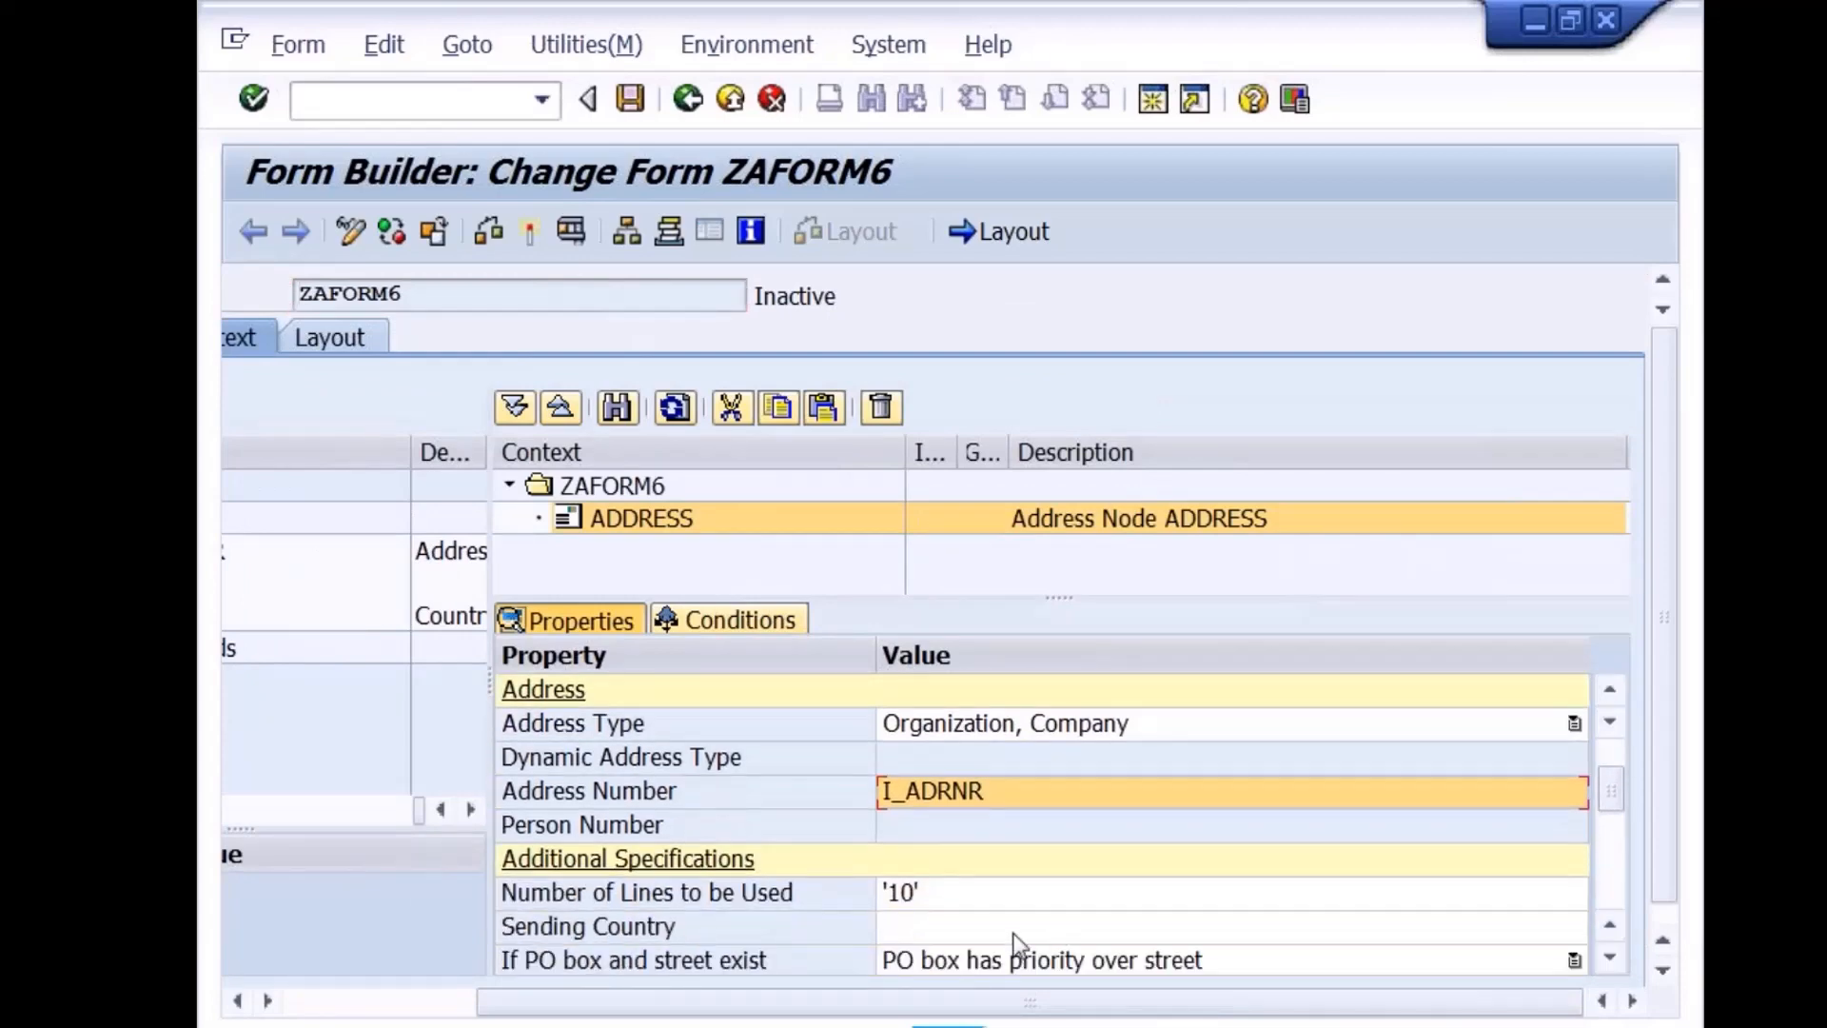
{"action": "left_click", "coordinate": [1012, 933]}
{"action": "type", "text": "I_LAND1"}
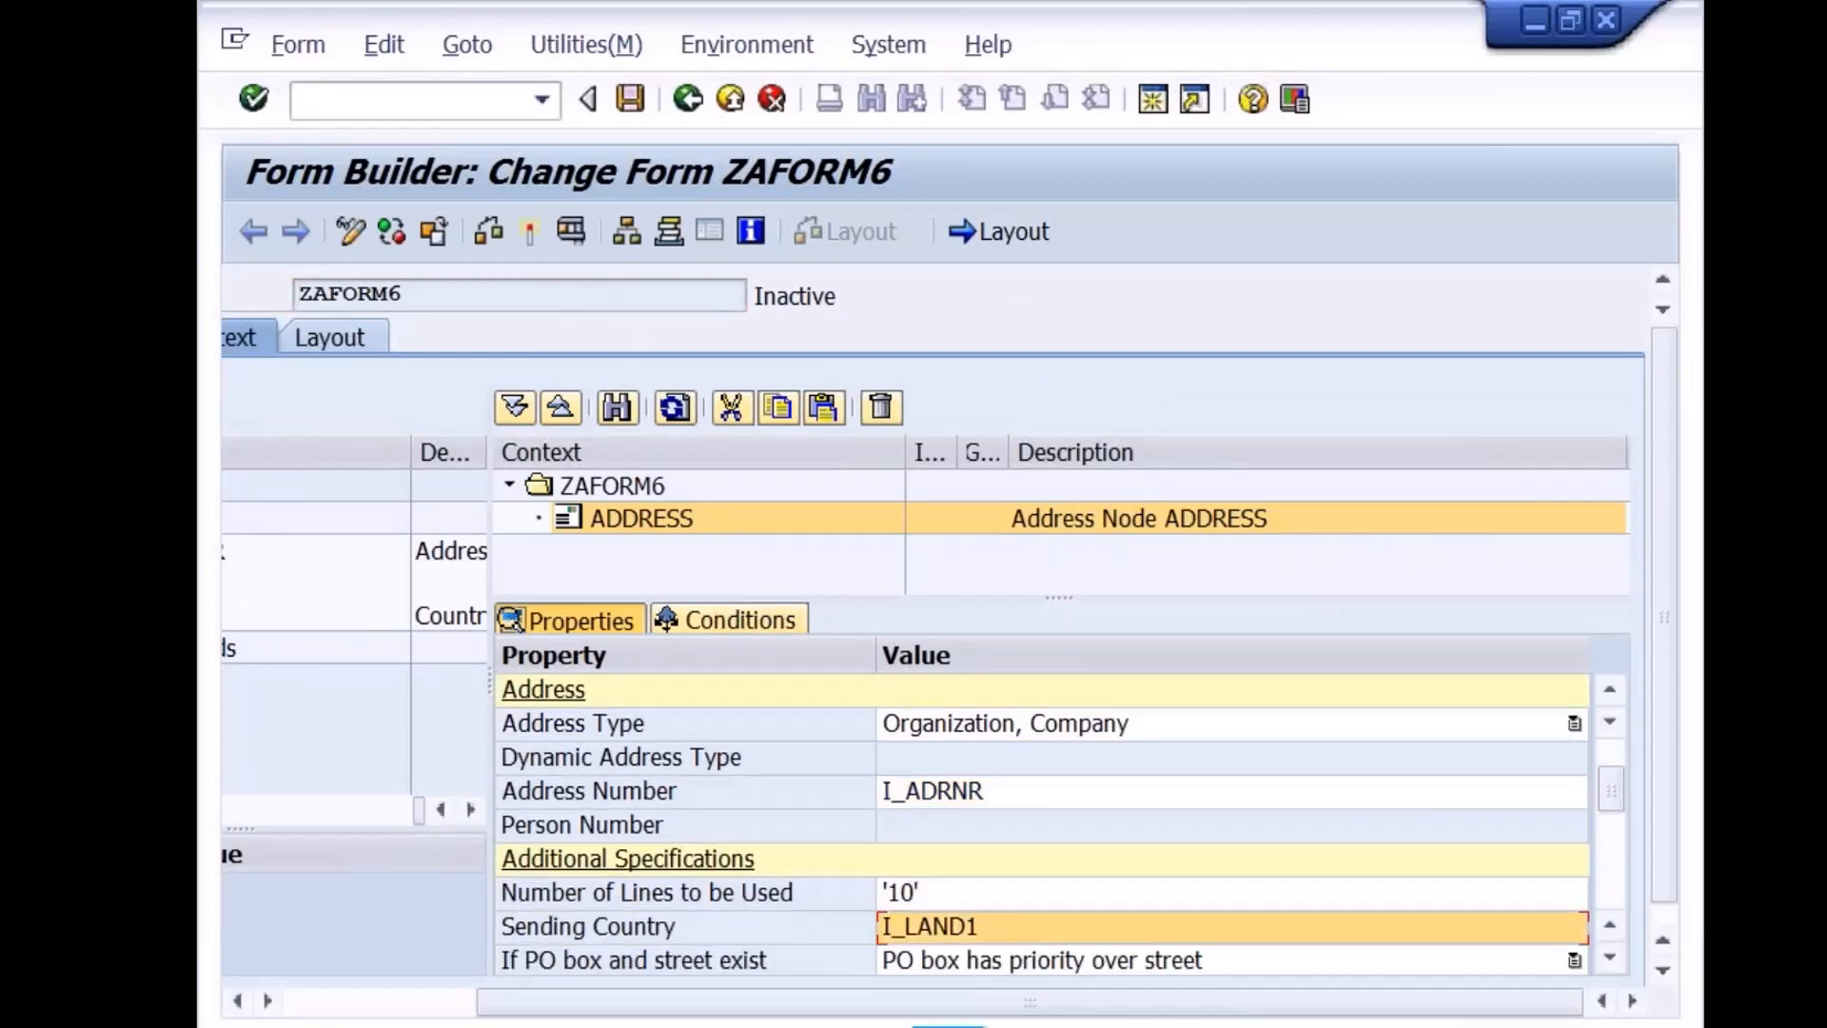
{"action": "key", "text": "Return"}
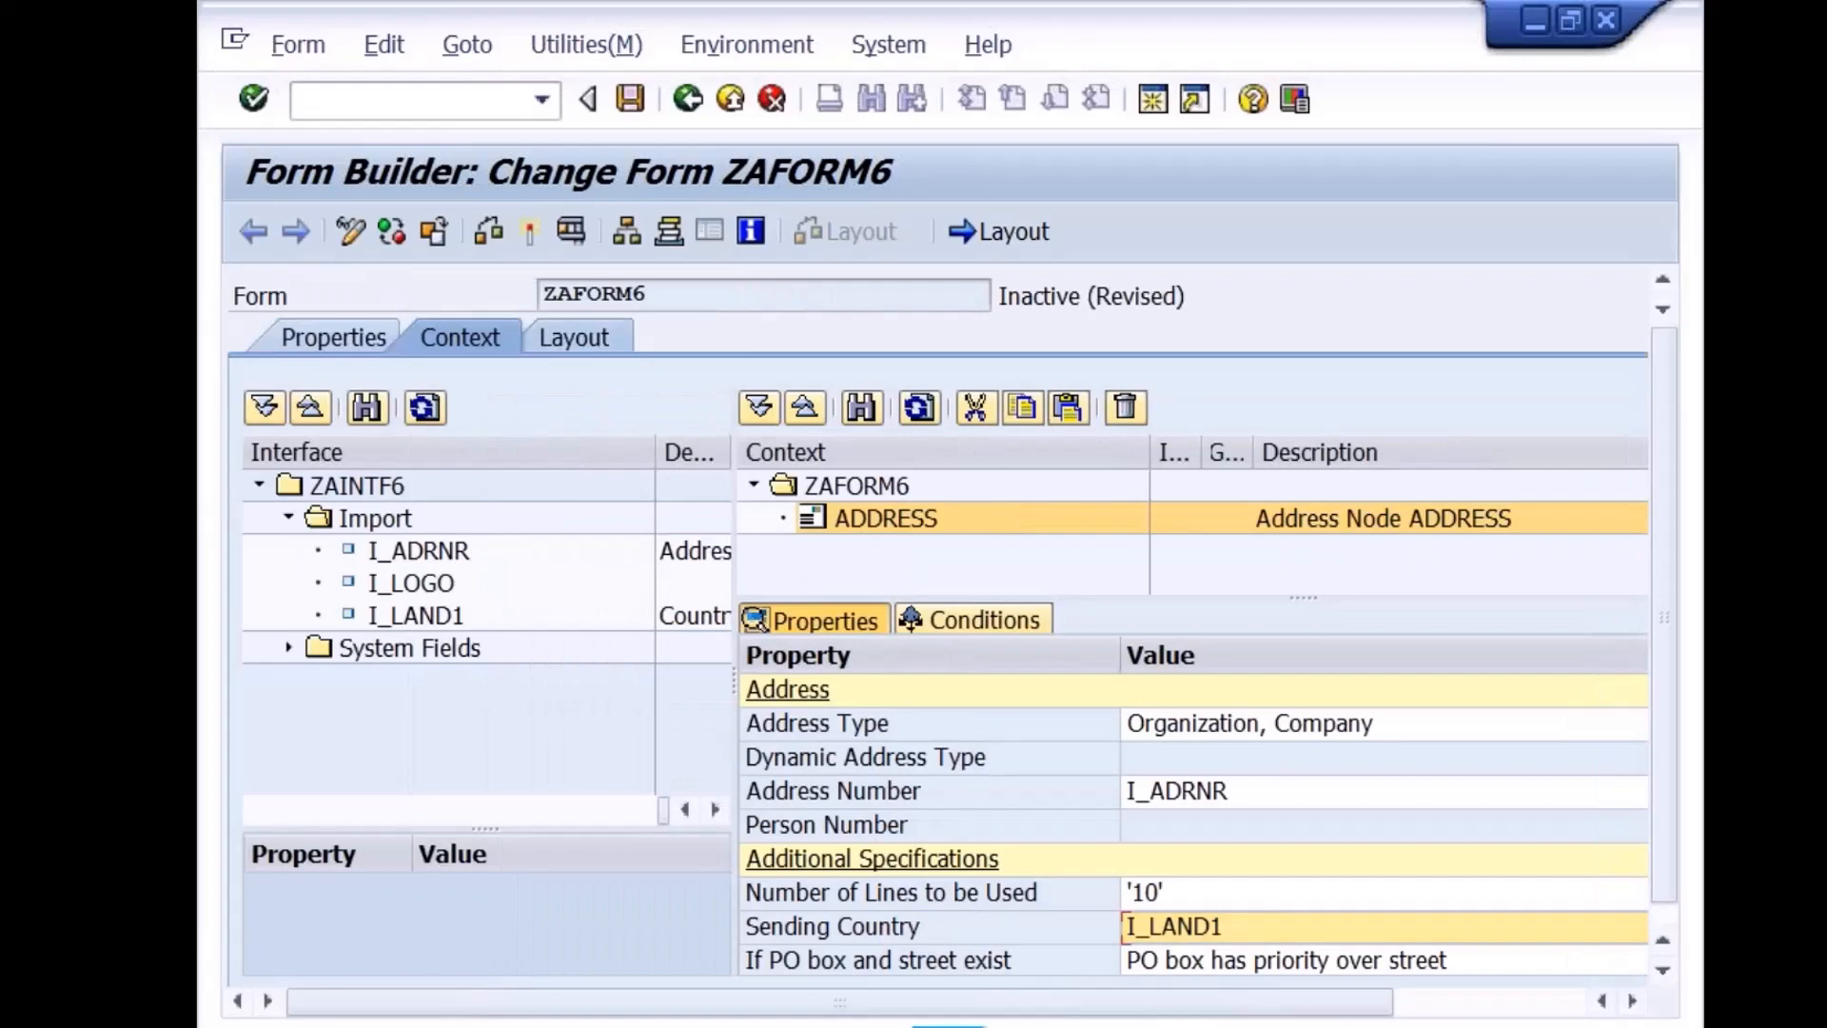
Save the form and open its layout, allowing access to the requested environment variables
{"action": "left_click", "coordinate": [630, 97]}
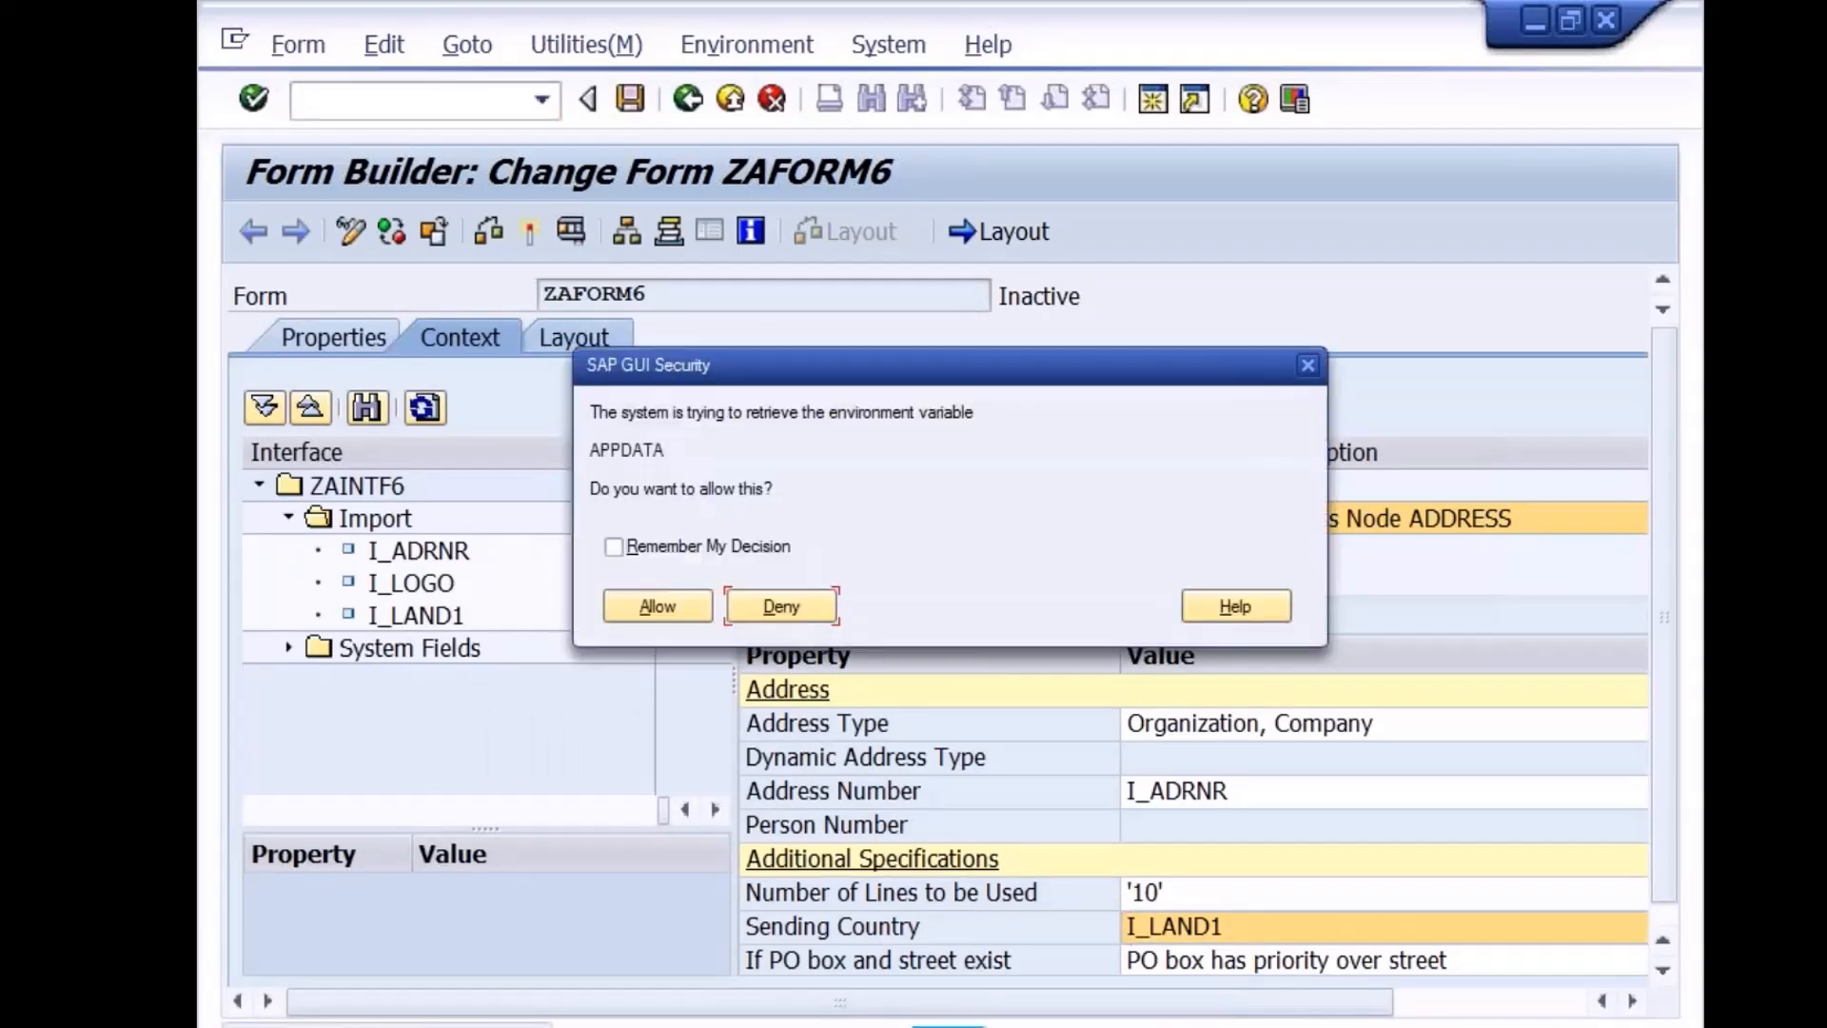
{"action": "left_click", "coordinate": [636, 606]}
{"action": "left_click", "coordinate": [636, 606]}
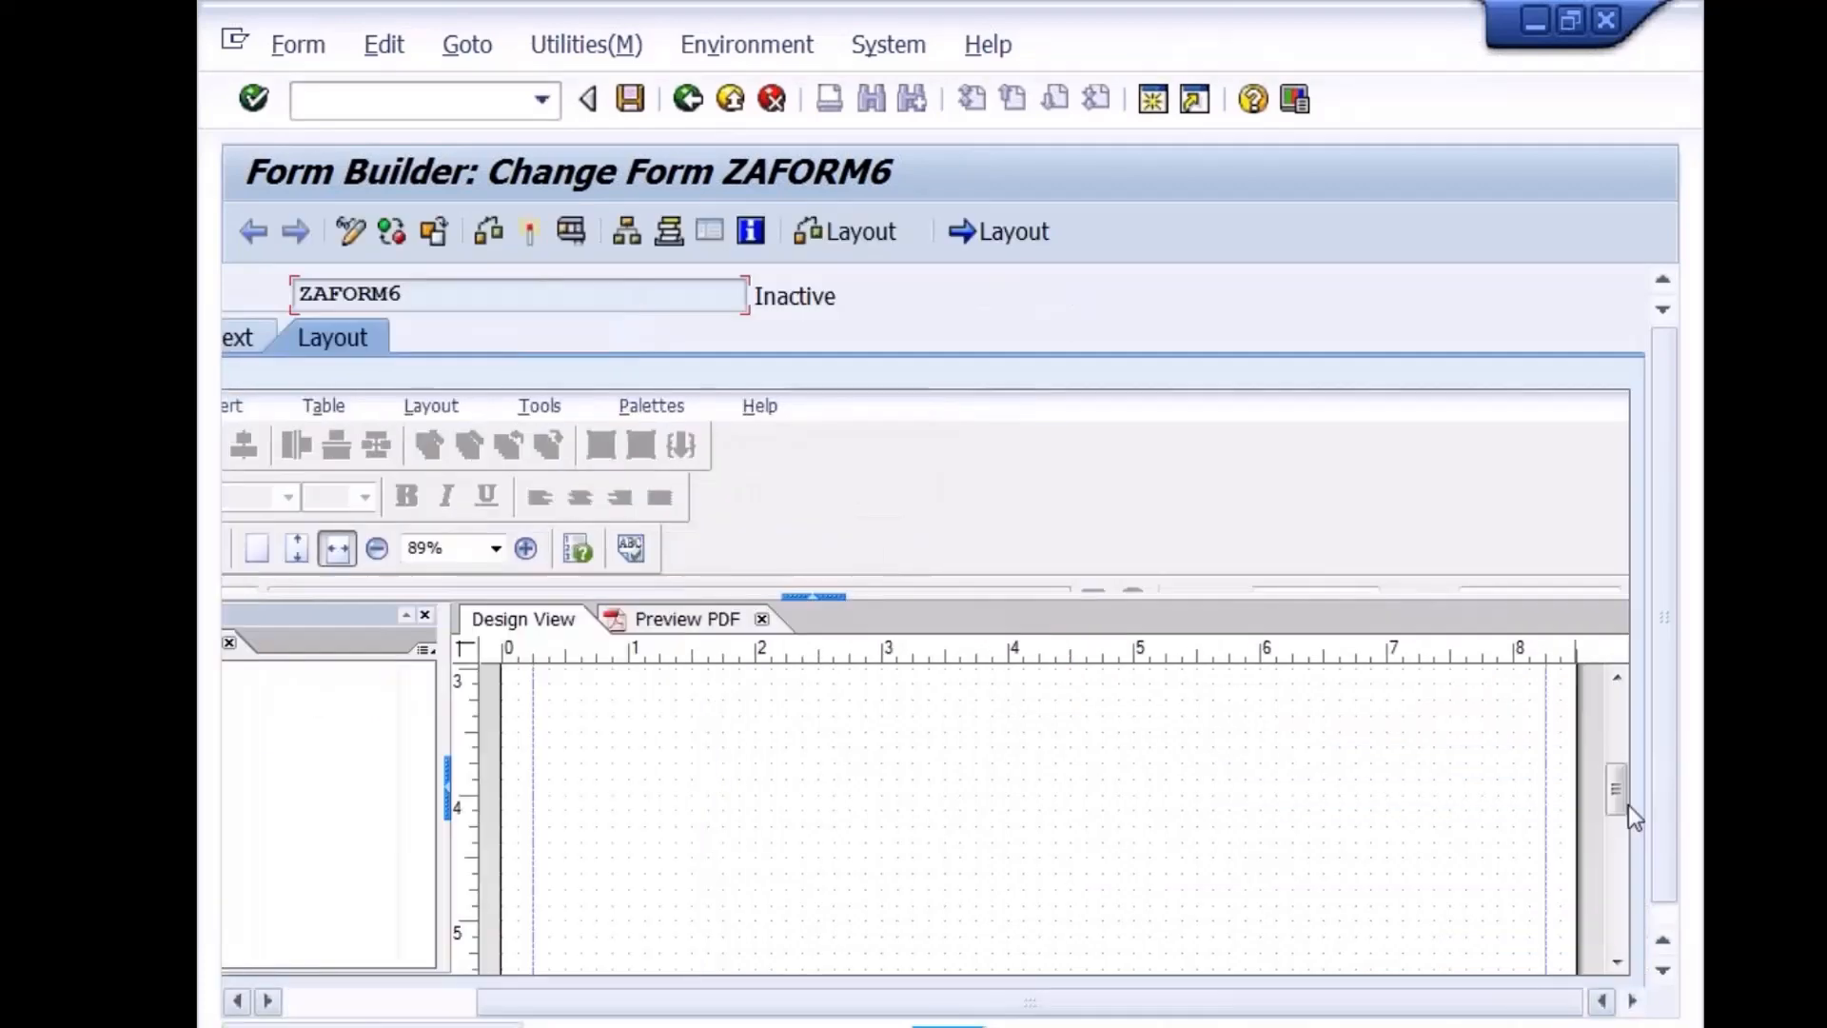
{"action": "left_click", "coordinate": [422, 999]}
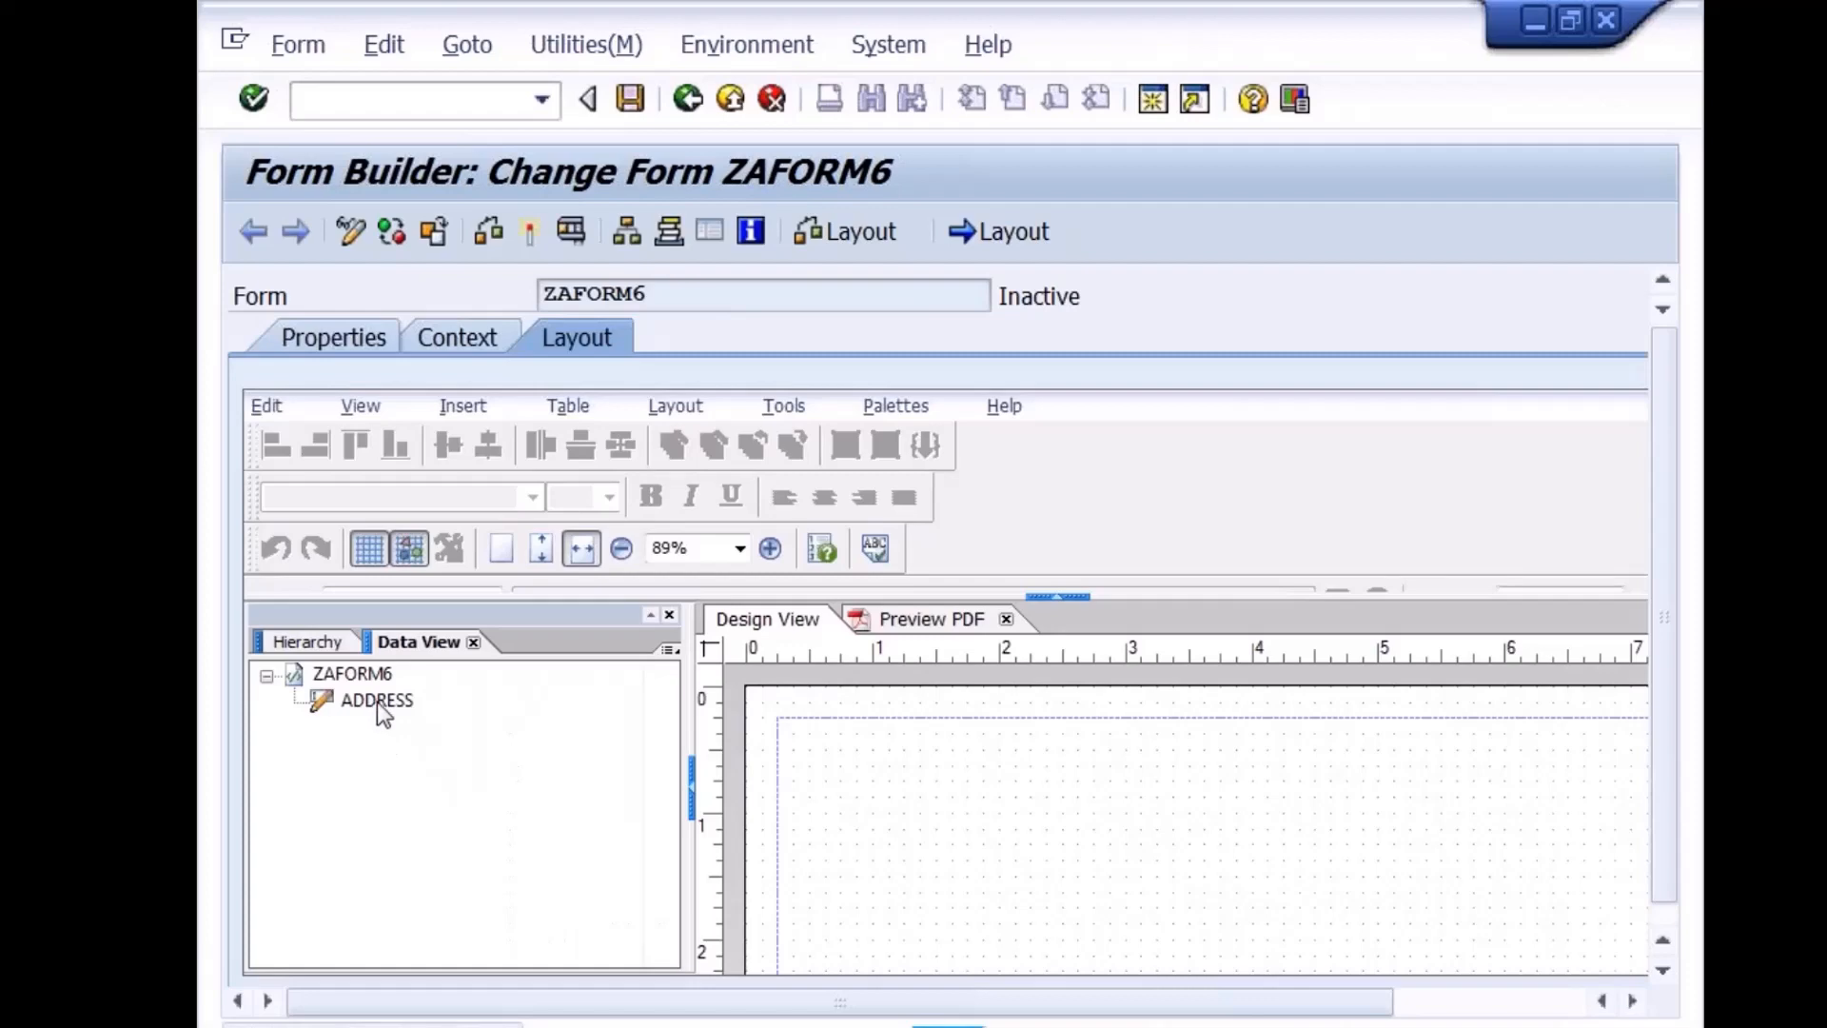
Place the ADDRESS data field near the page's upper-left corner and enlarge it to about 3 by 2 inches
{"action": "left_click_drag", "start_coordinate": [377, 700], "coordinate": [825, 760]}
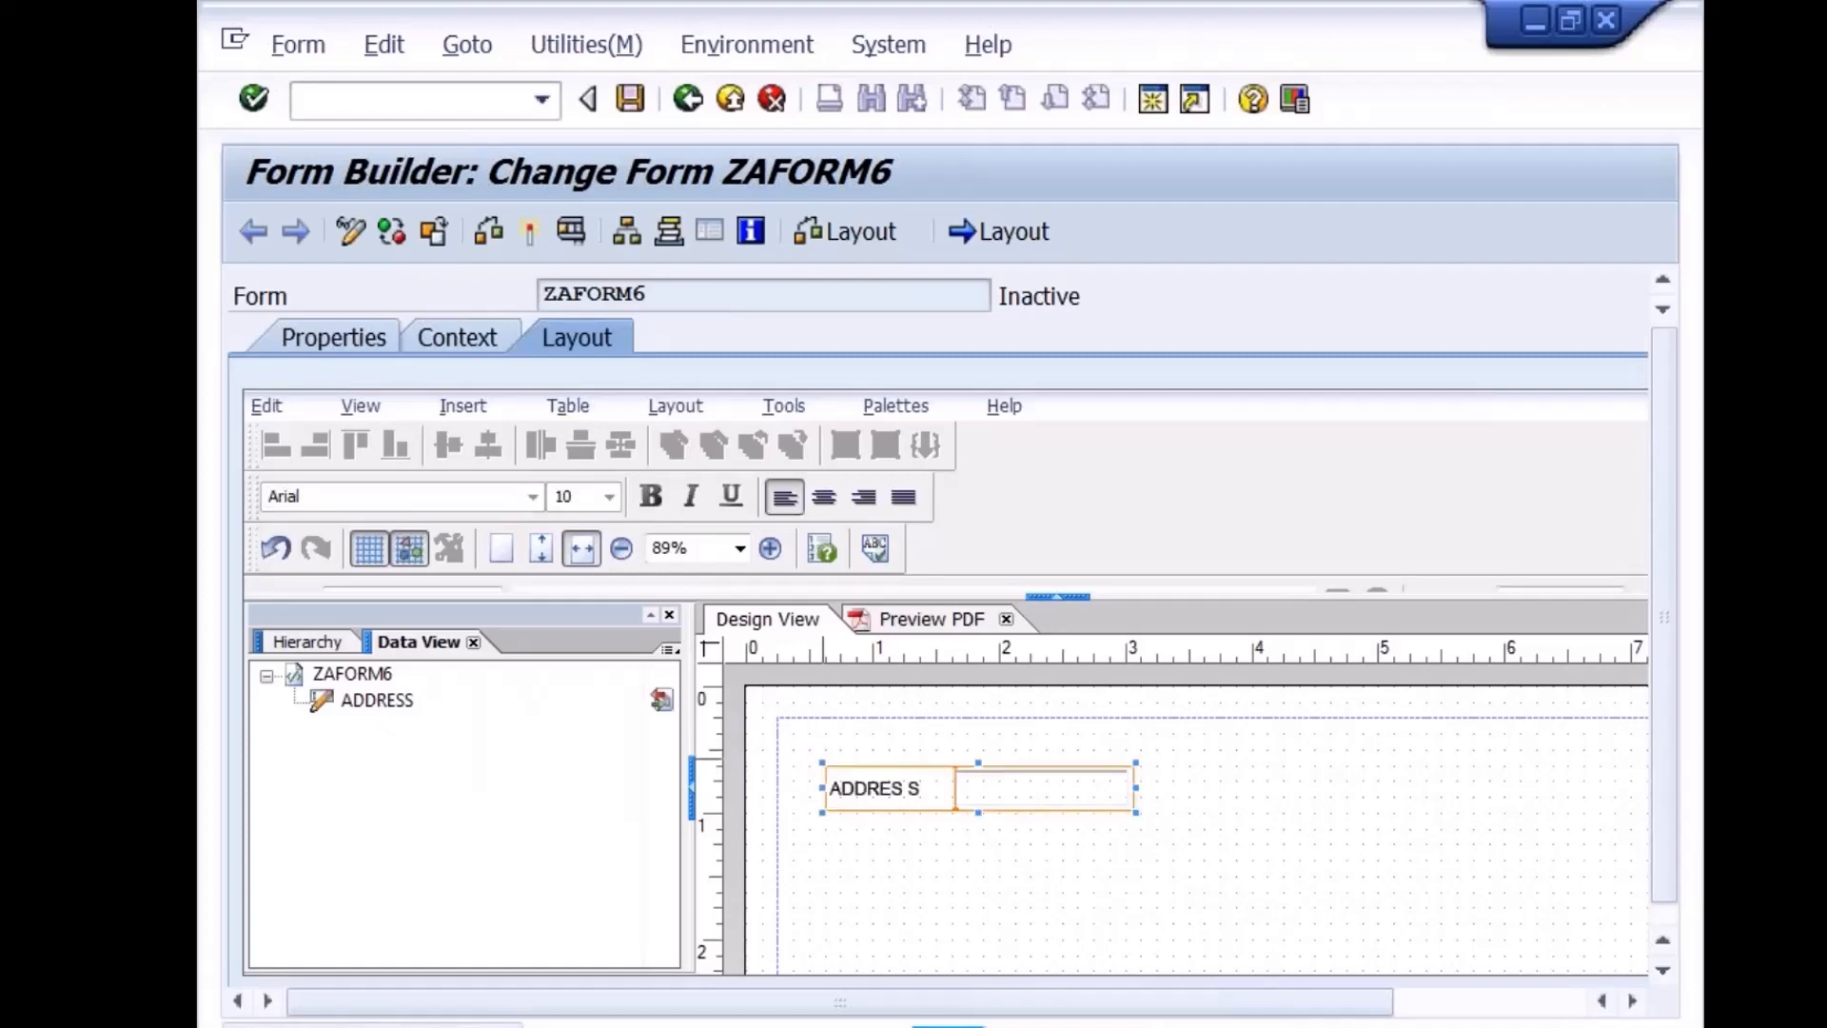
{"action": "left_click_drag", "start_coordinate": [979, 812], "coordinate": [978, 964]}
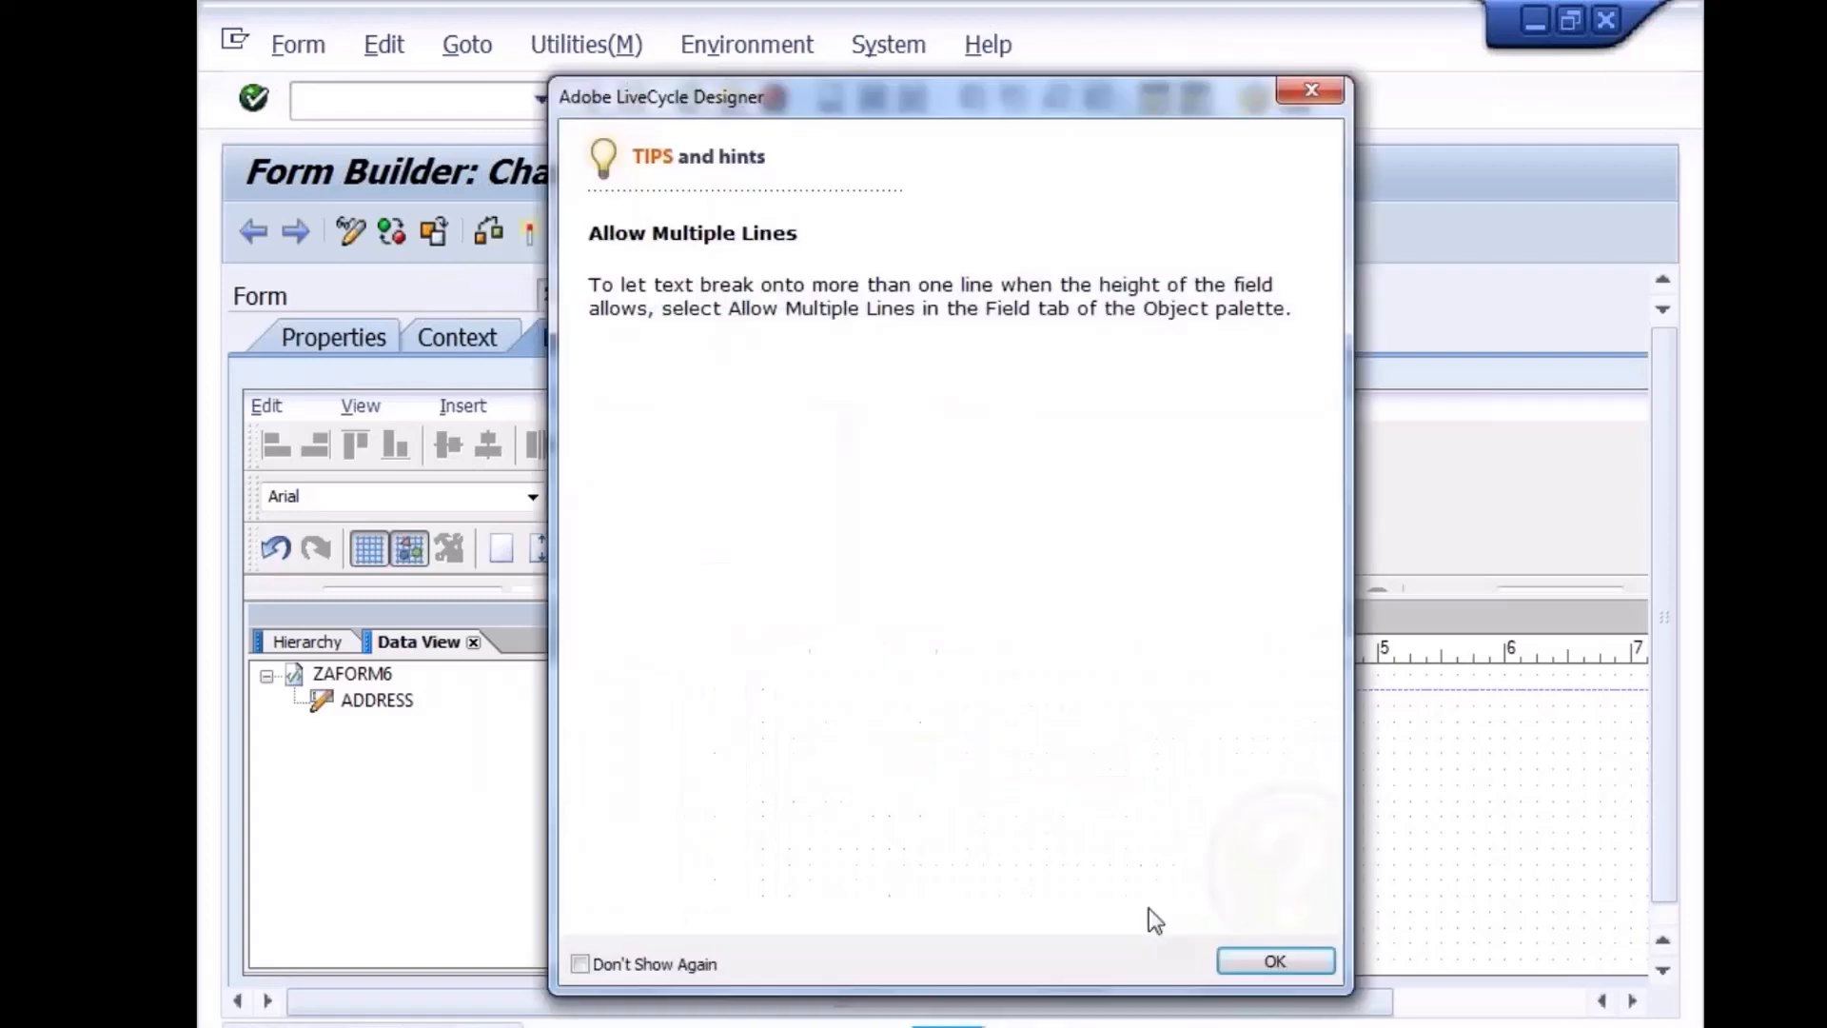
{"action": "left_click", "coordinate": [1265, 961]}
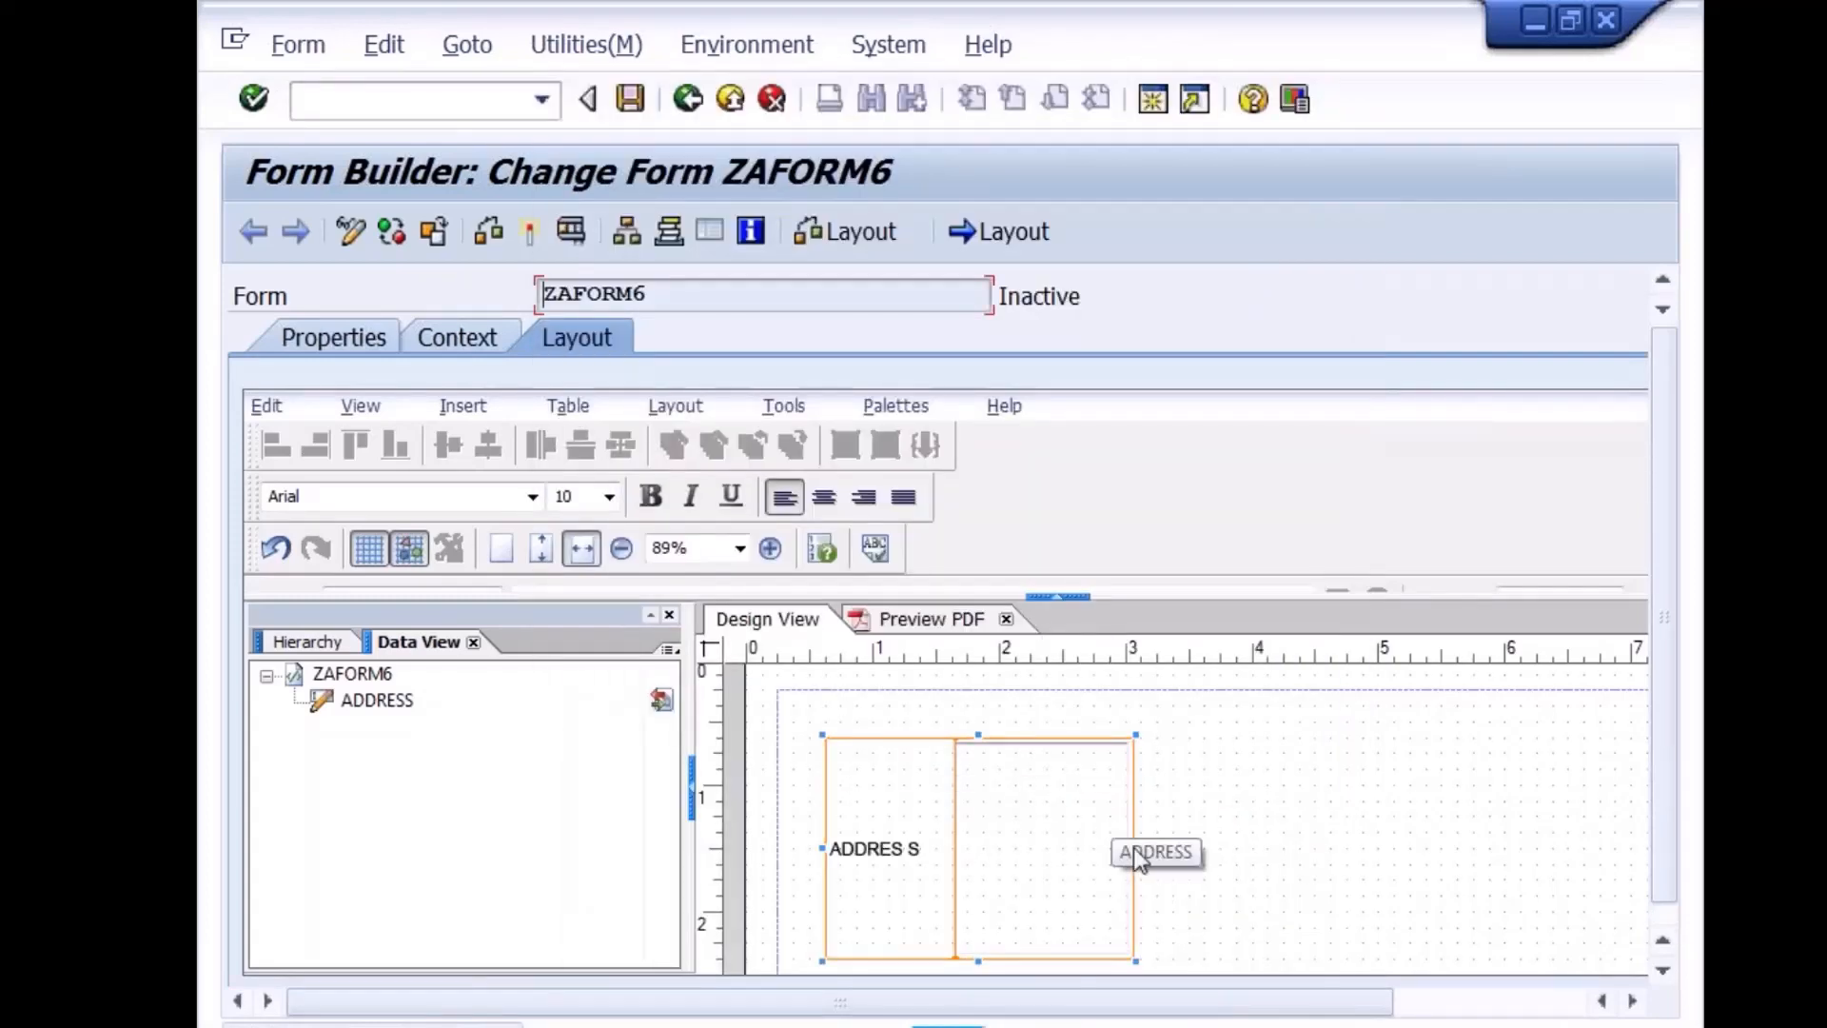
{"action": "left_click_drag", "start_coordinate": [1136, 847], "coordinate": [1197, 843]}
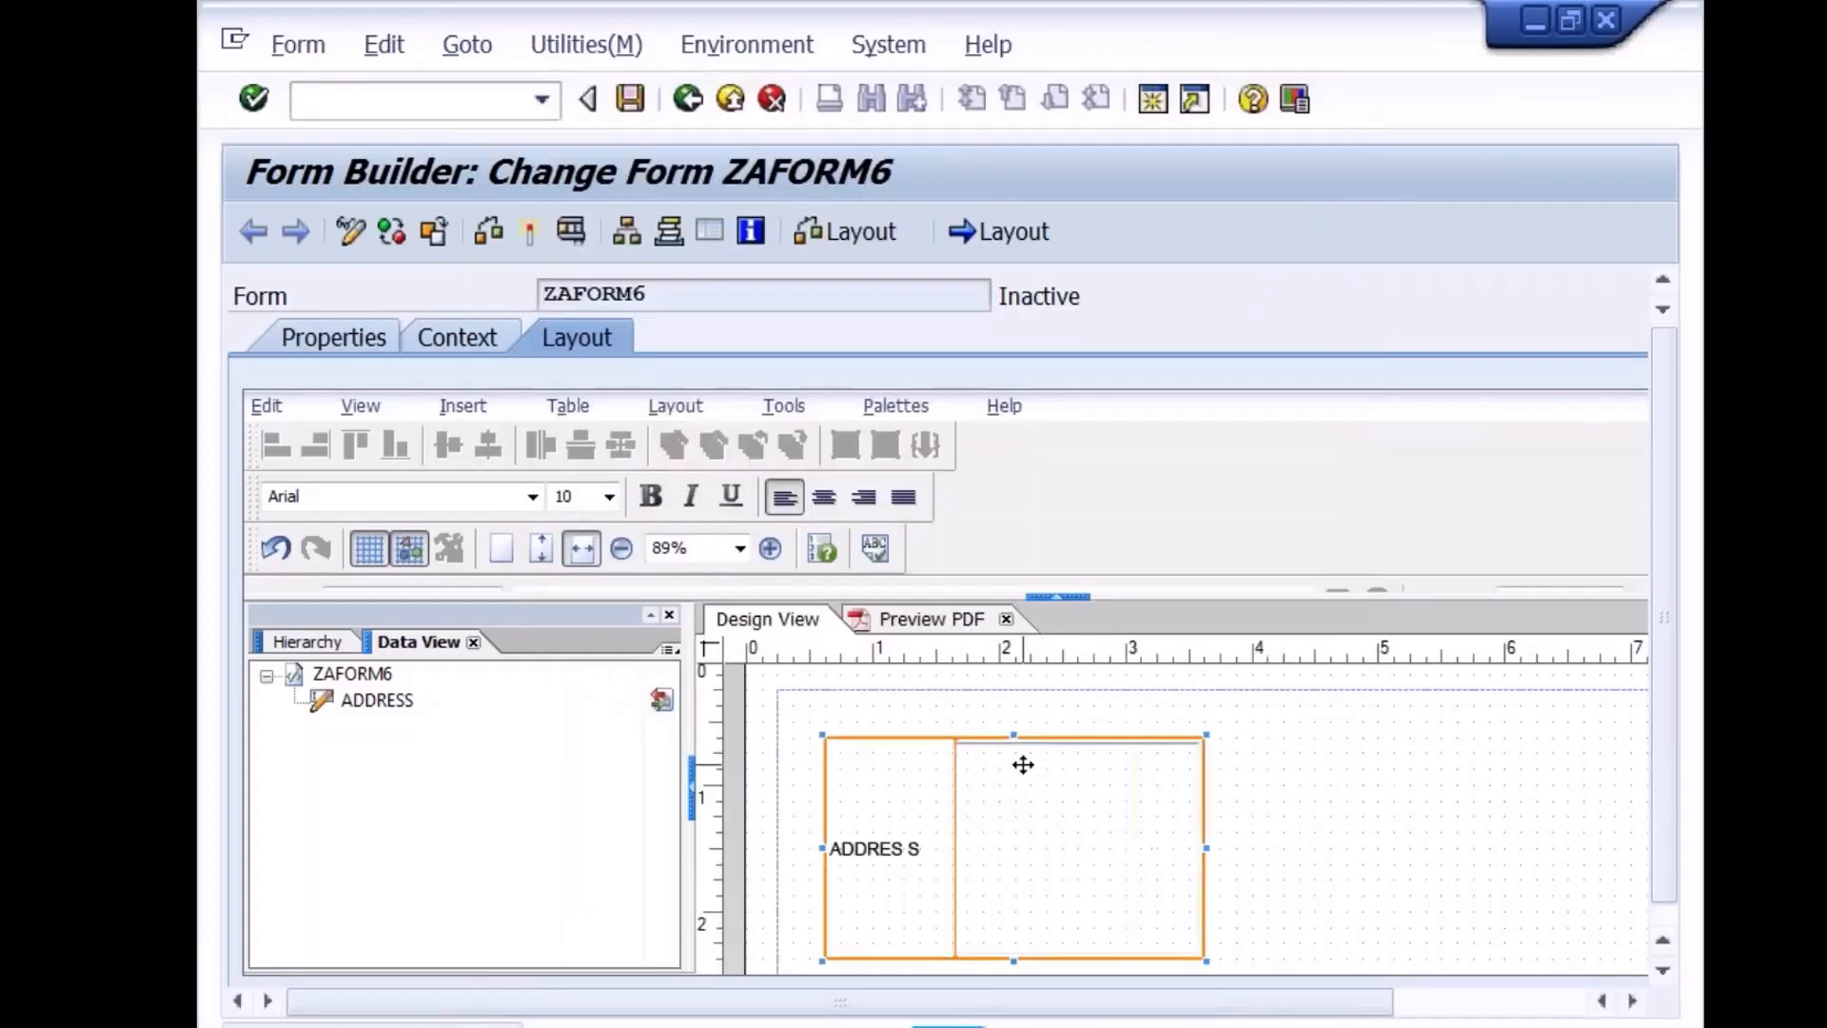
{"action": "left_click_drag", "start_coordinate": [1013, 735], "coordinate": [1016, 704]}
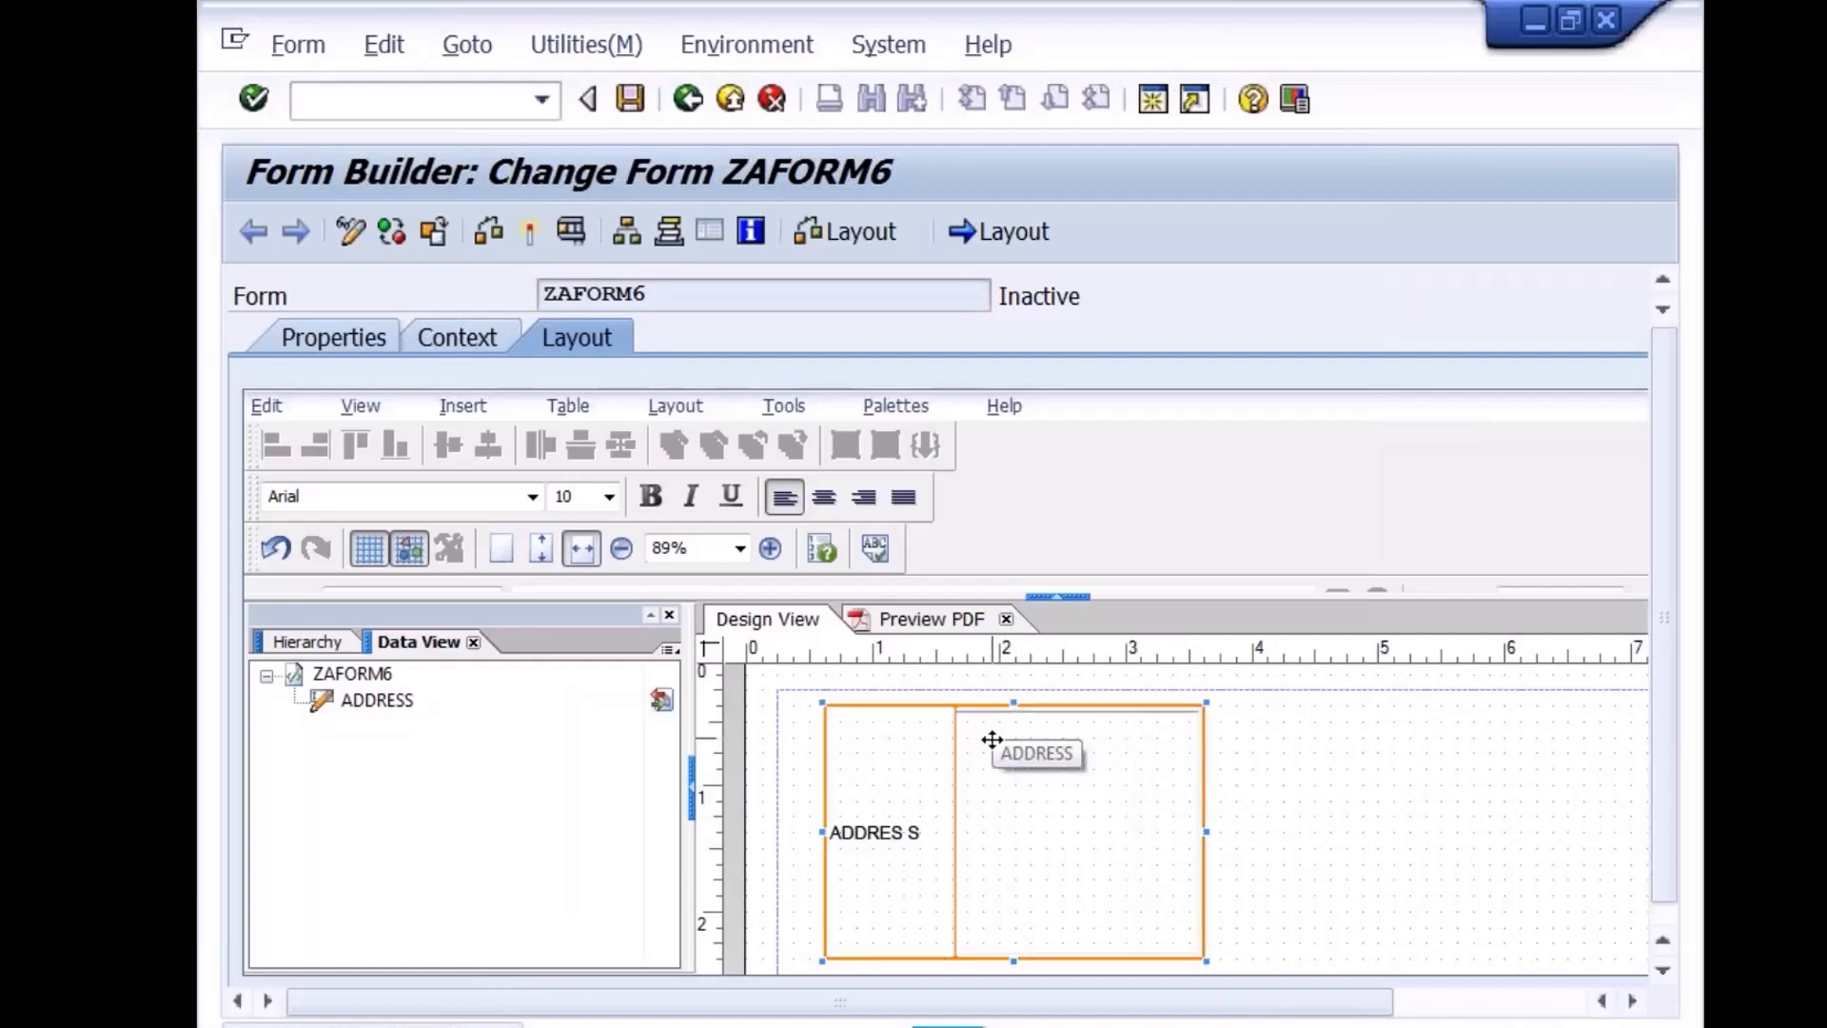
Save and activate form ZAFORM6, allowing the security requests during activation
{"action": "left_click", "coordinate": [630, 98]}
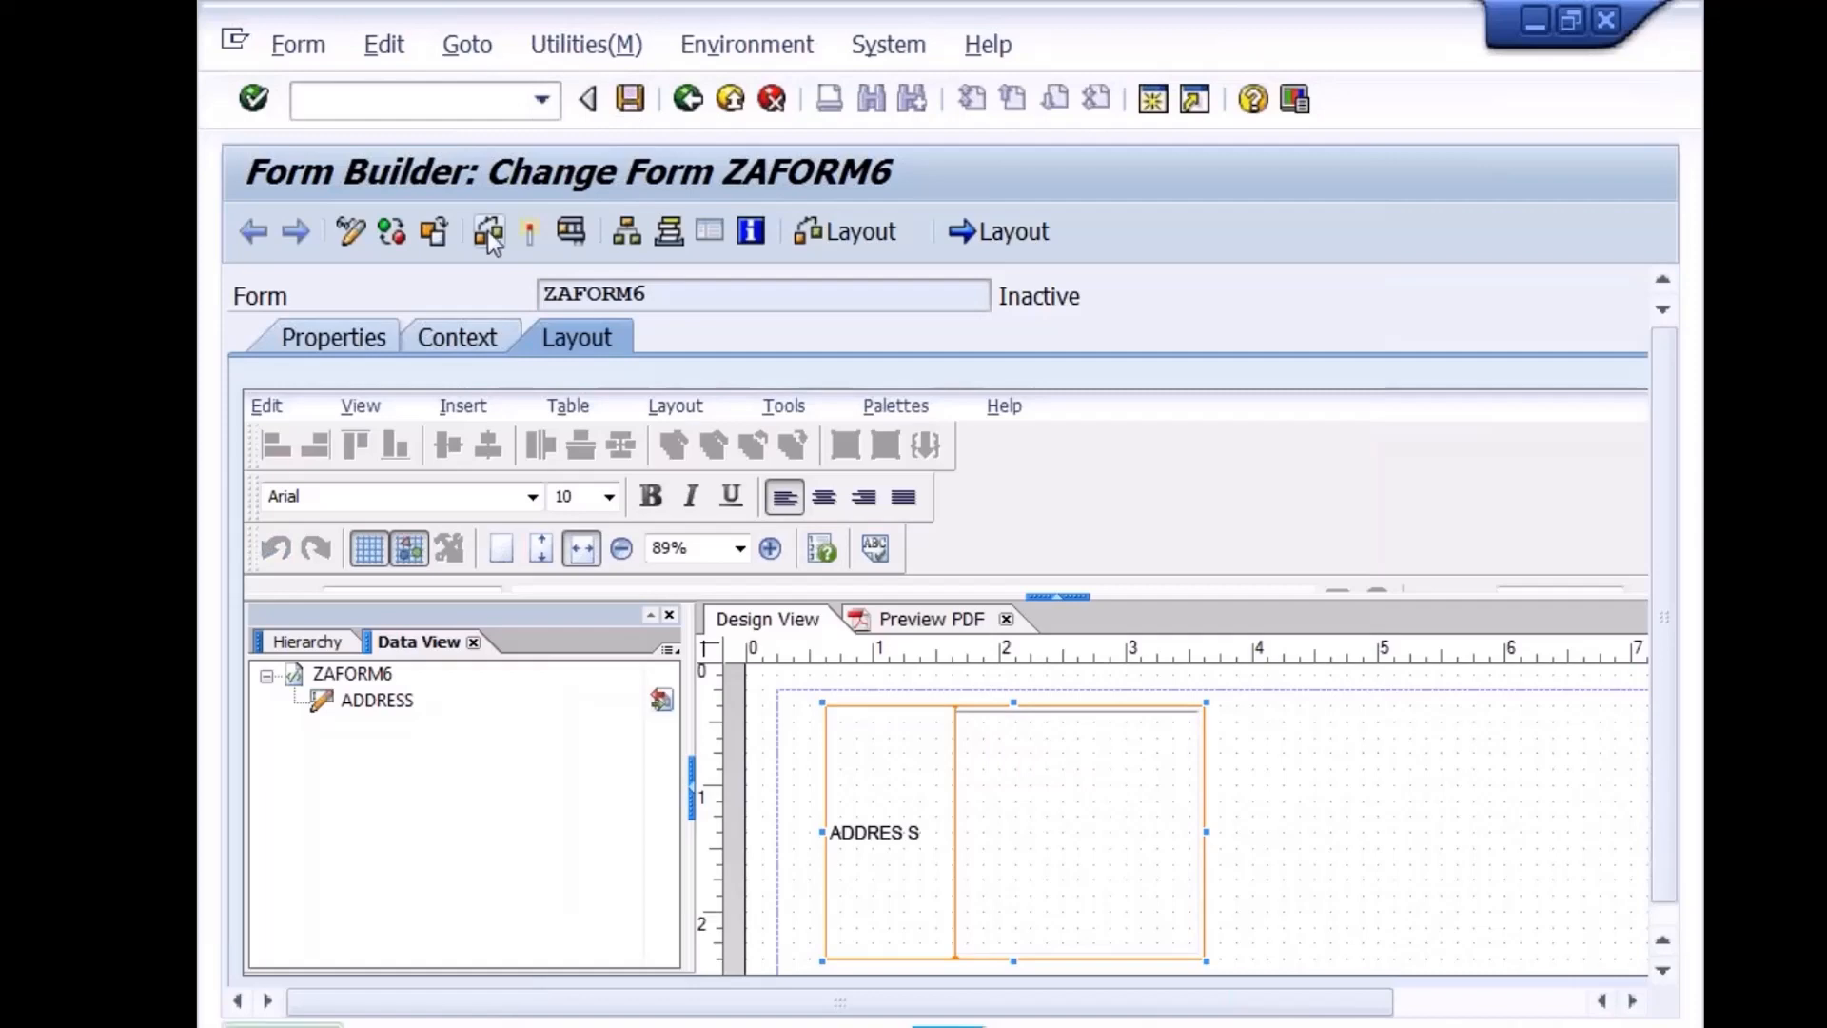
{"action": "left_click", "coordinate": [529, 232]}
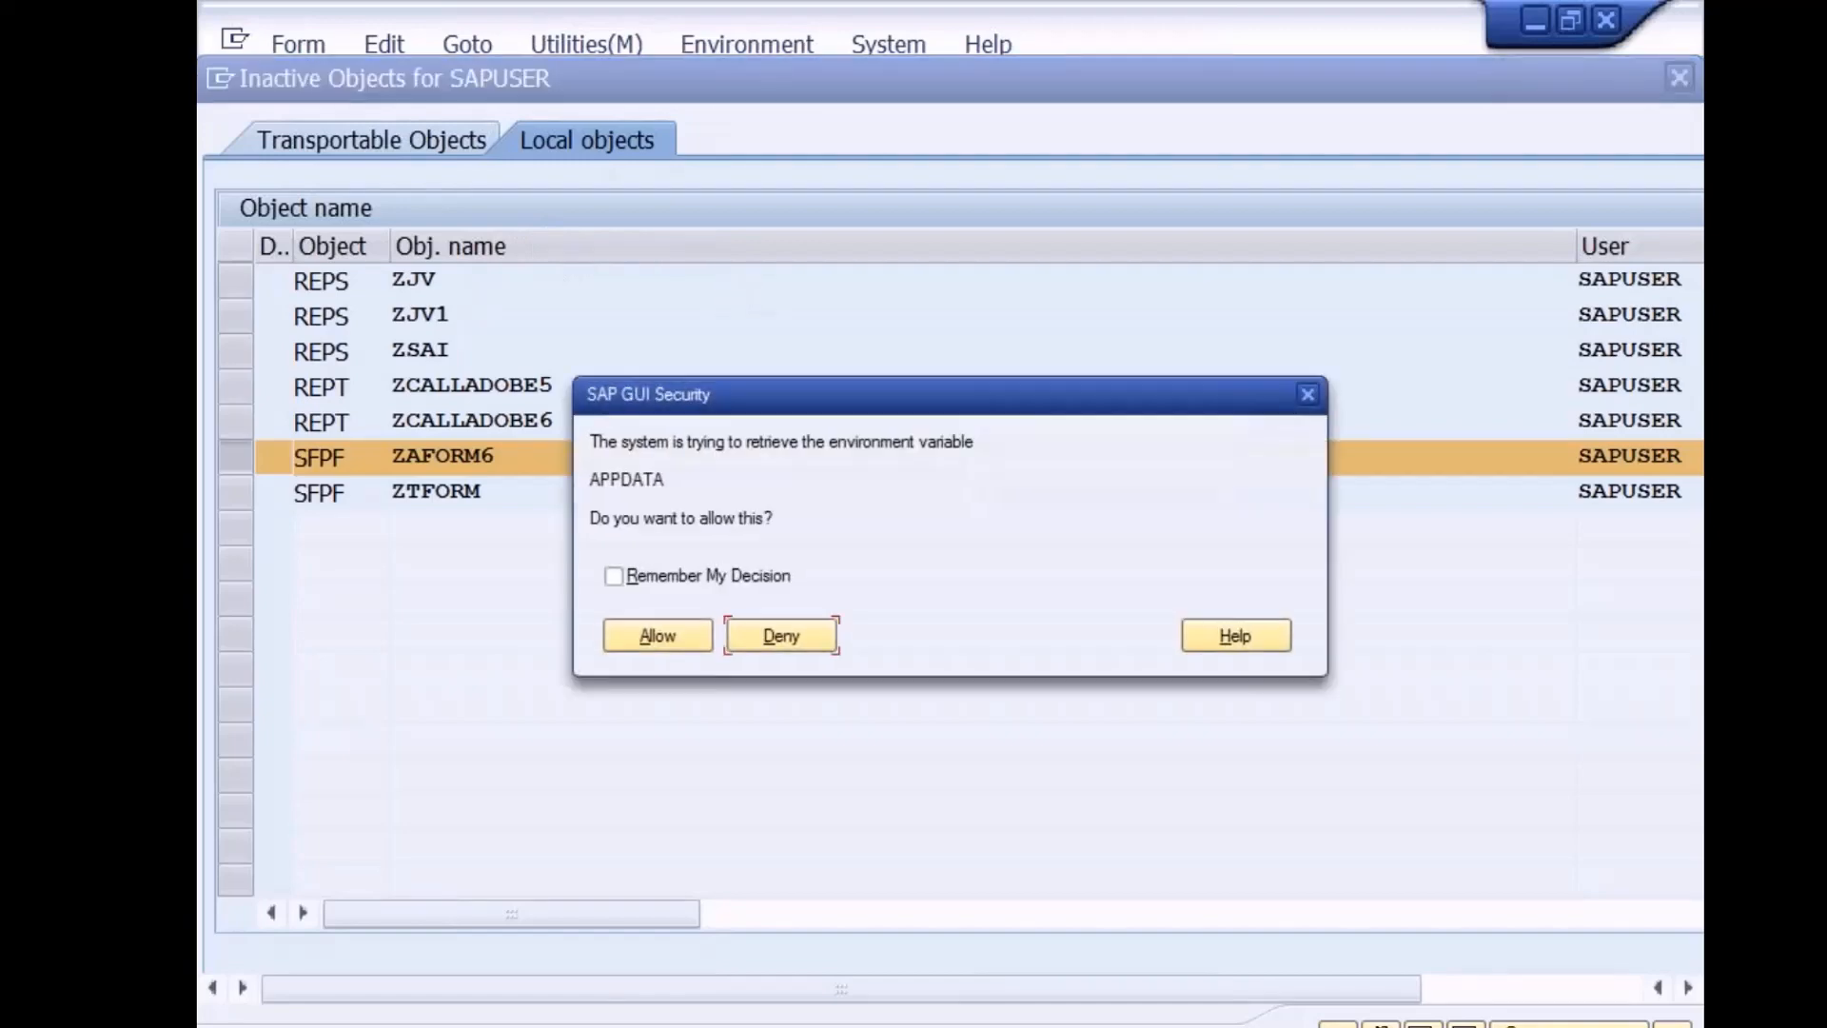
{"action": "left_click", "coordinate": [648, 628]}
{"action": "left_click", "coordinate": [651, 632]}
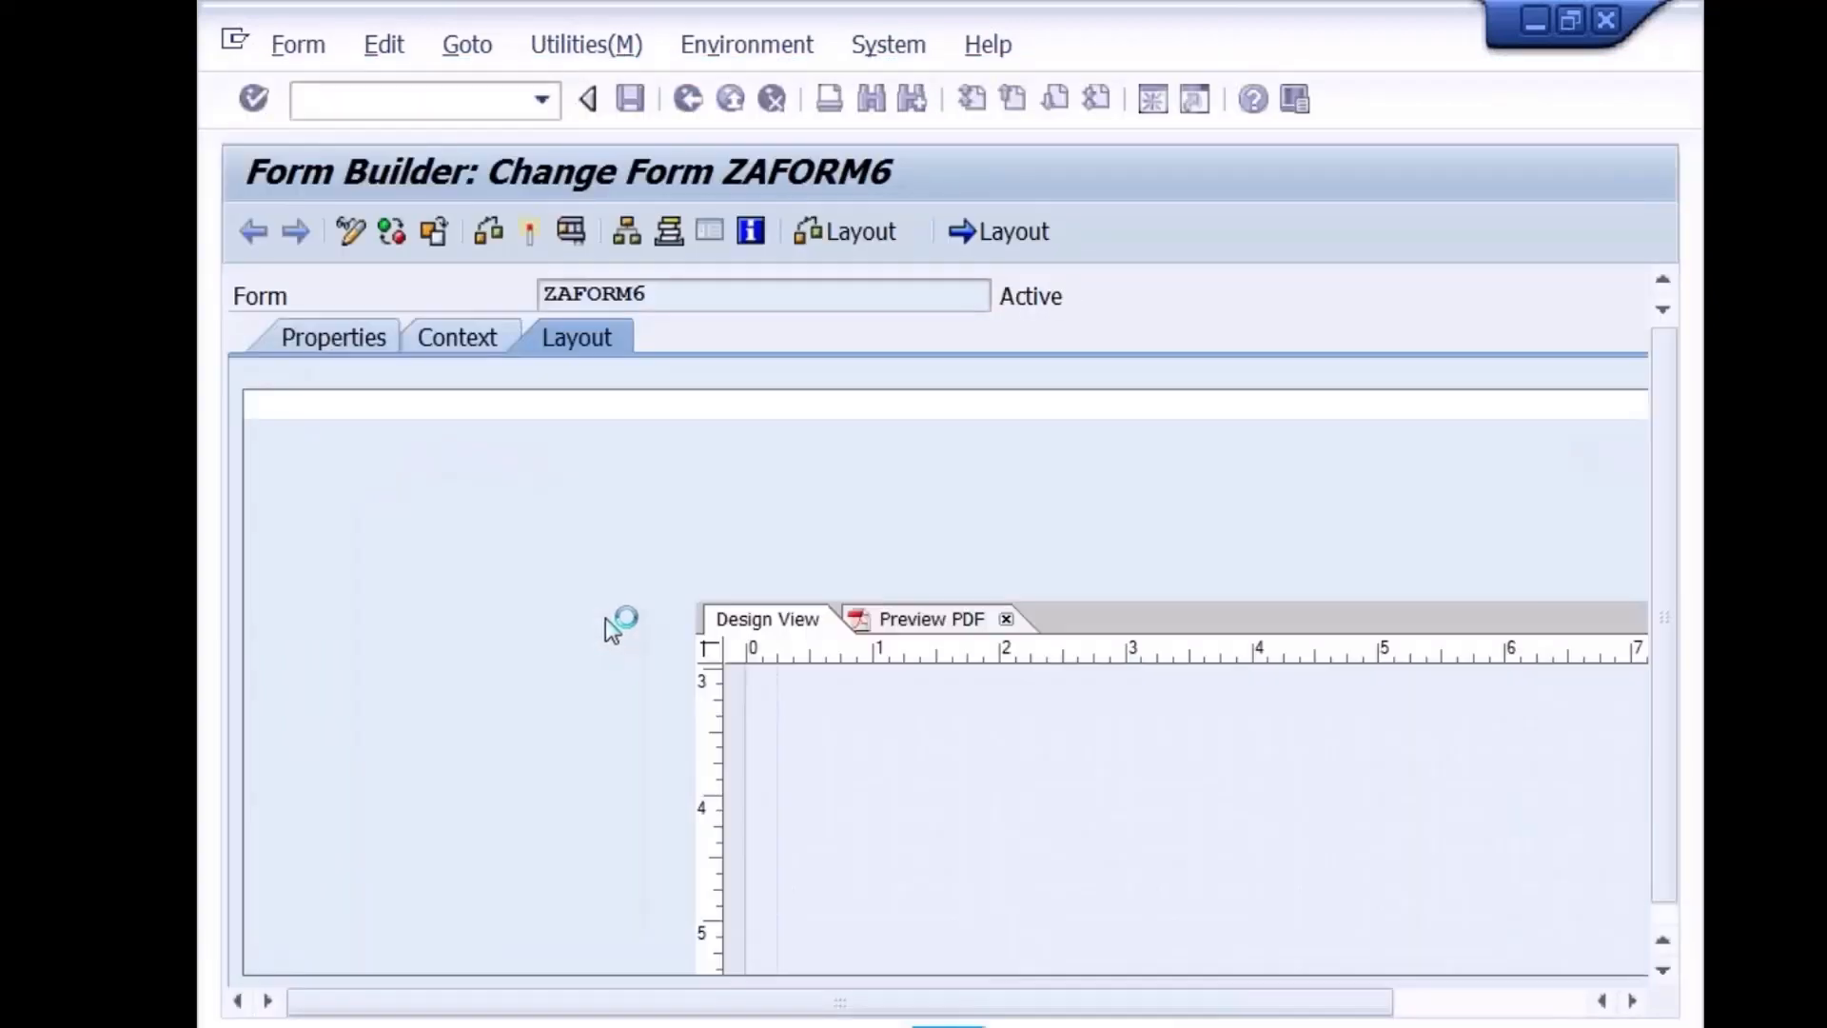
Leave the form, switch to driver program ZCALLADOBE6, and execute it with P_ADRNR set to 141
{"action": "left_click", "coordinate": [691, 101]}
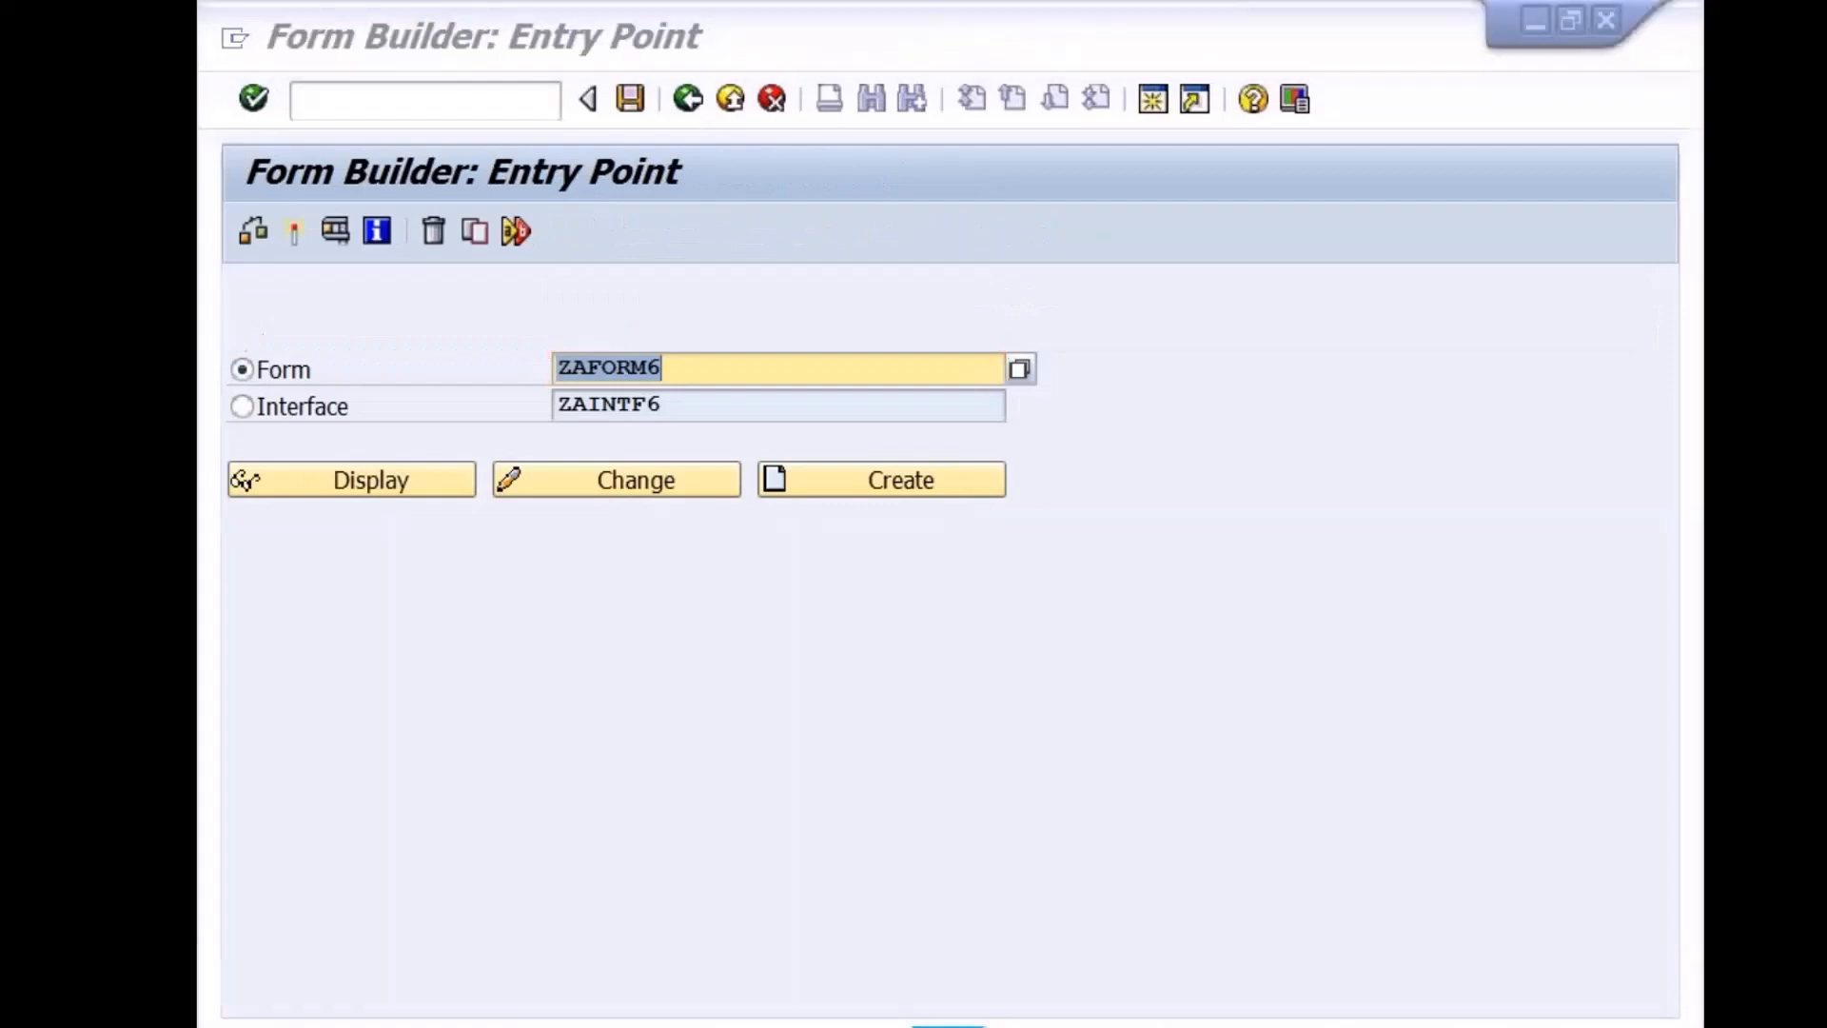
{"action": "mouse_move", "coordinate": [763, 992]}
{"action": "left_click", "coordinate": [580, 988]}
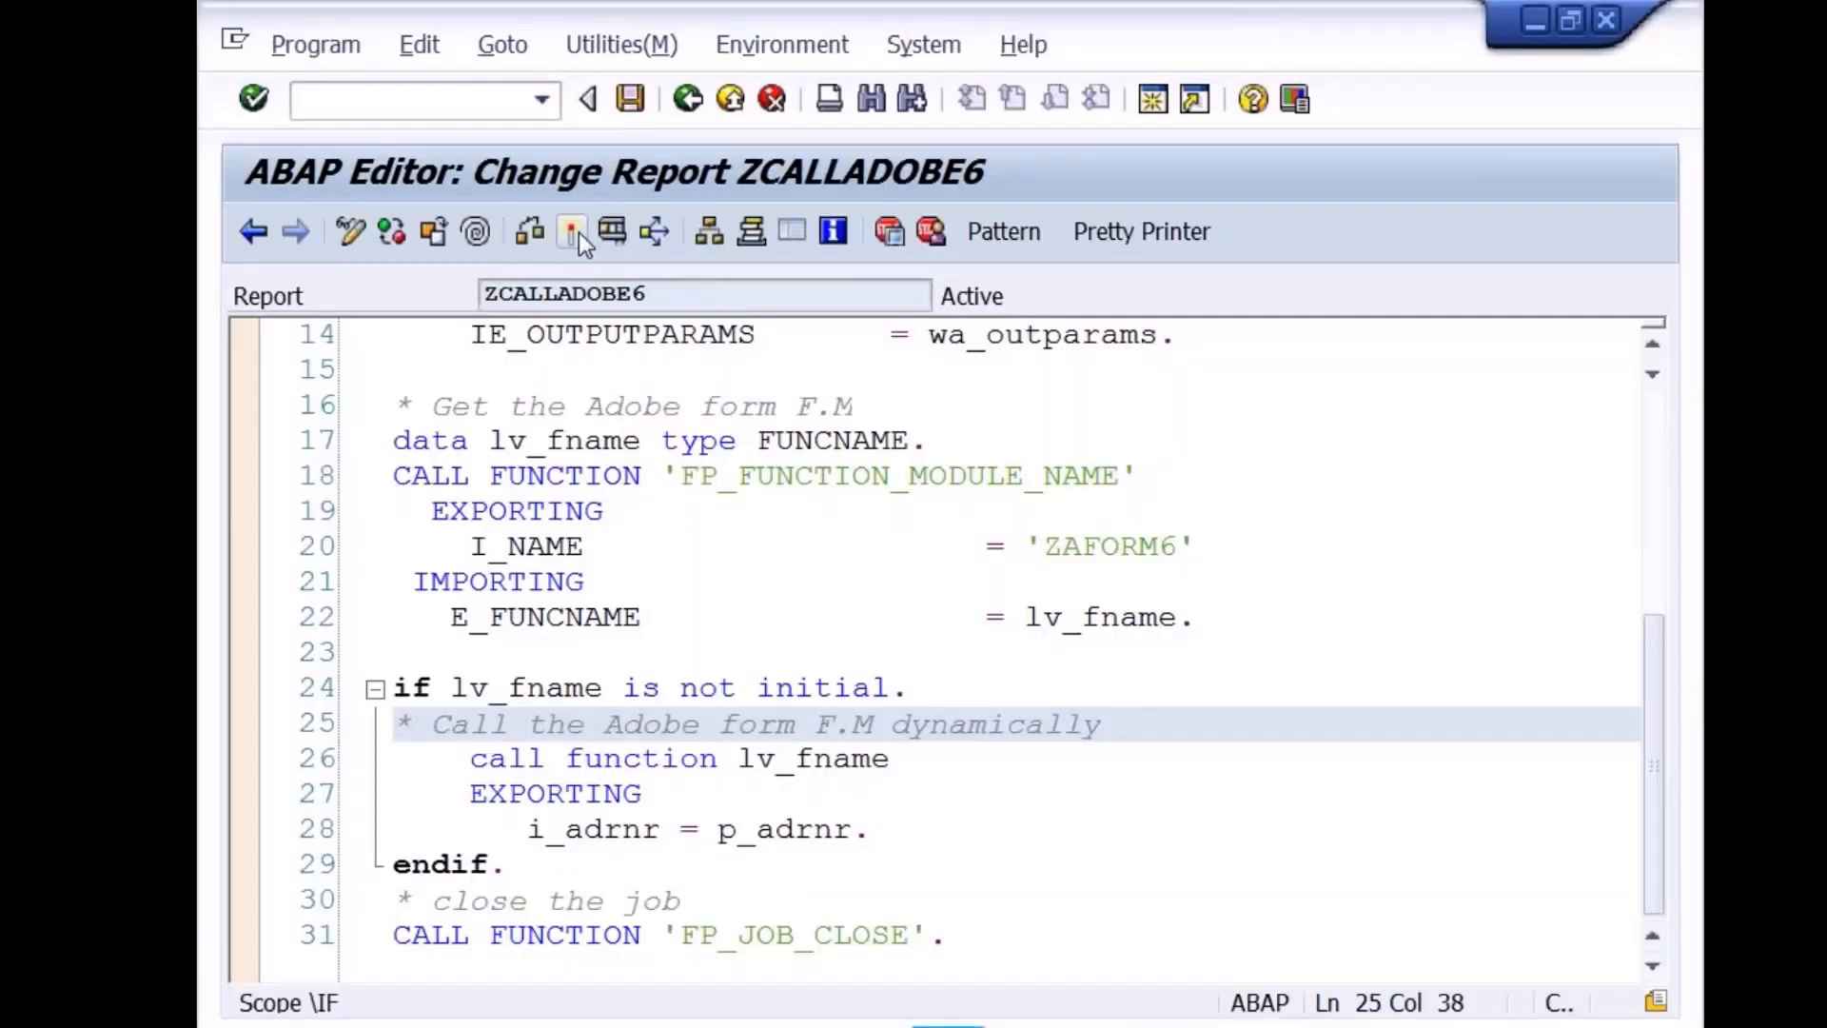
{"action": "left_click", "coordinate": [611, 227]}
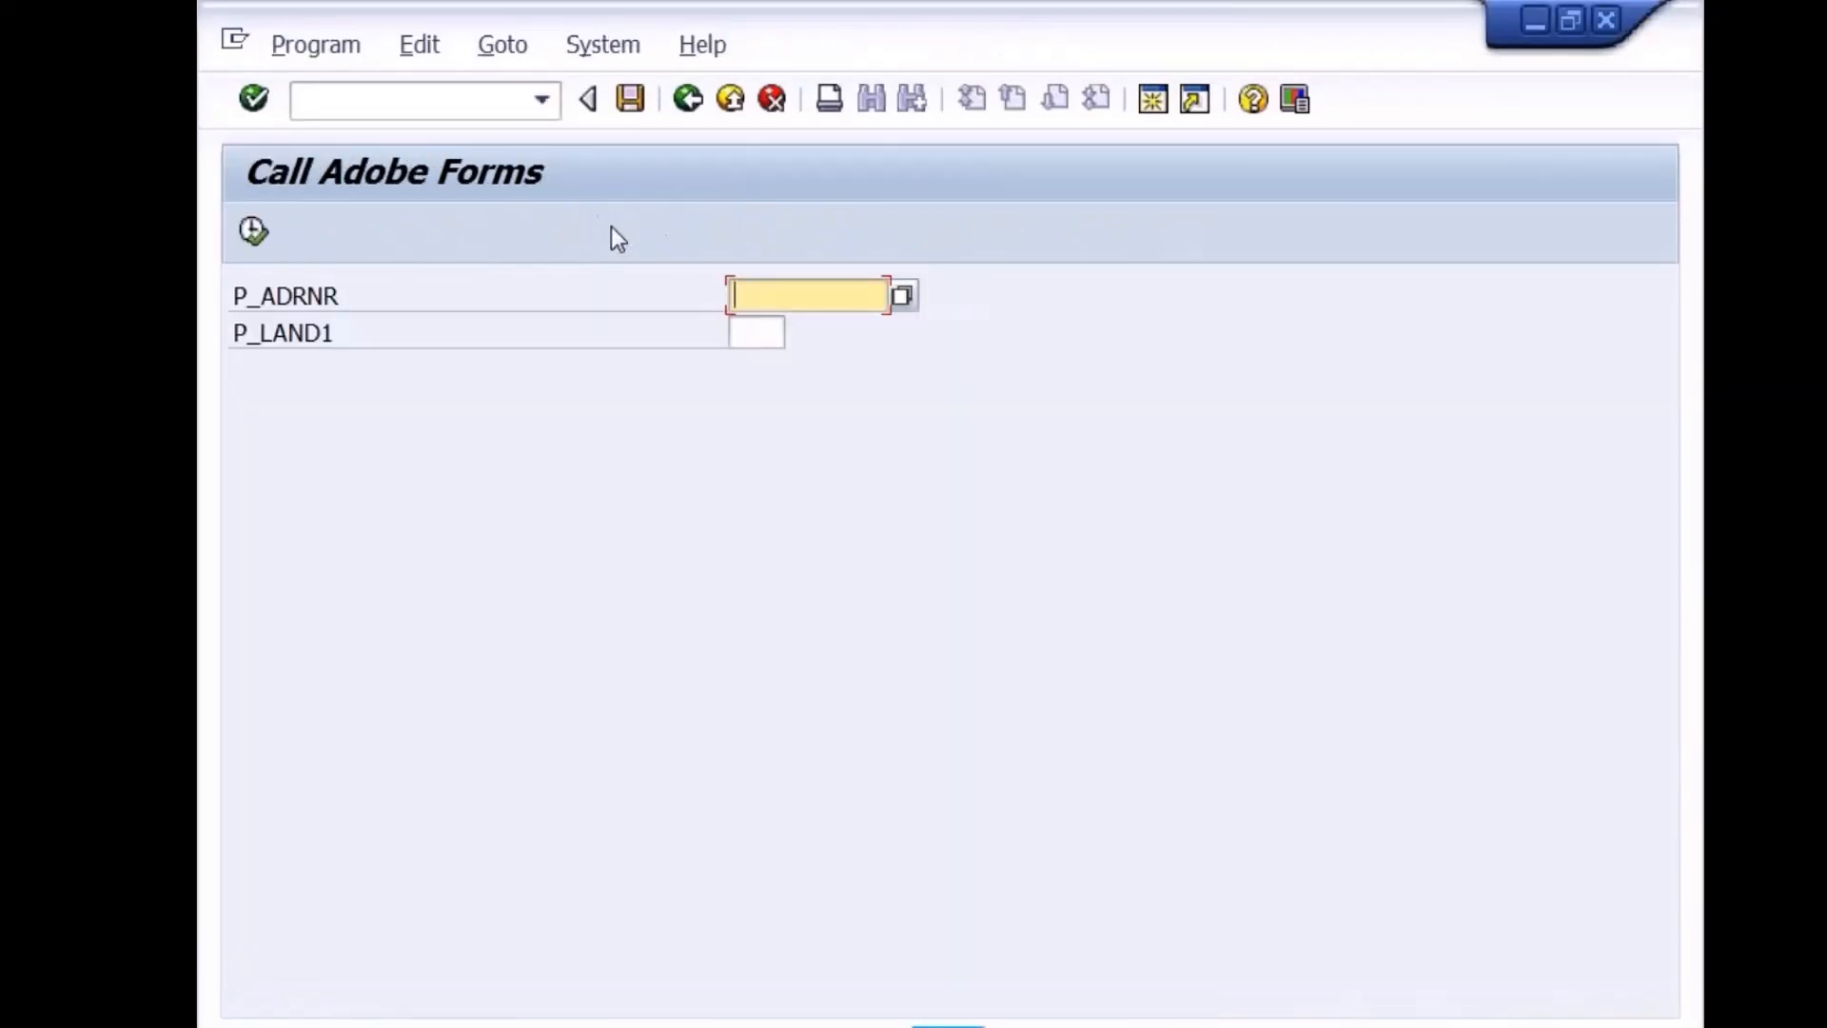
{"action": "type", "text": "141"}
{"action": "key", "text": "F8"}
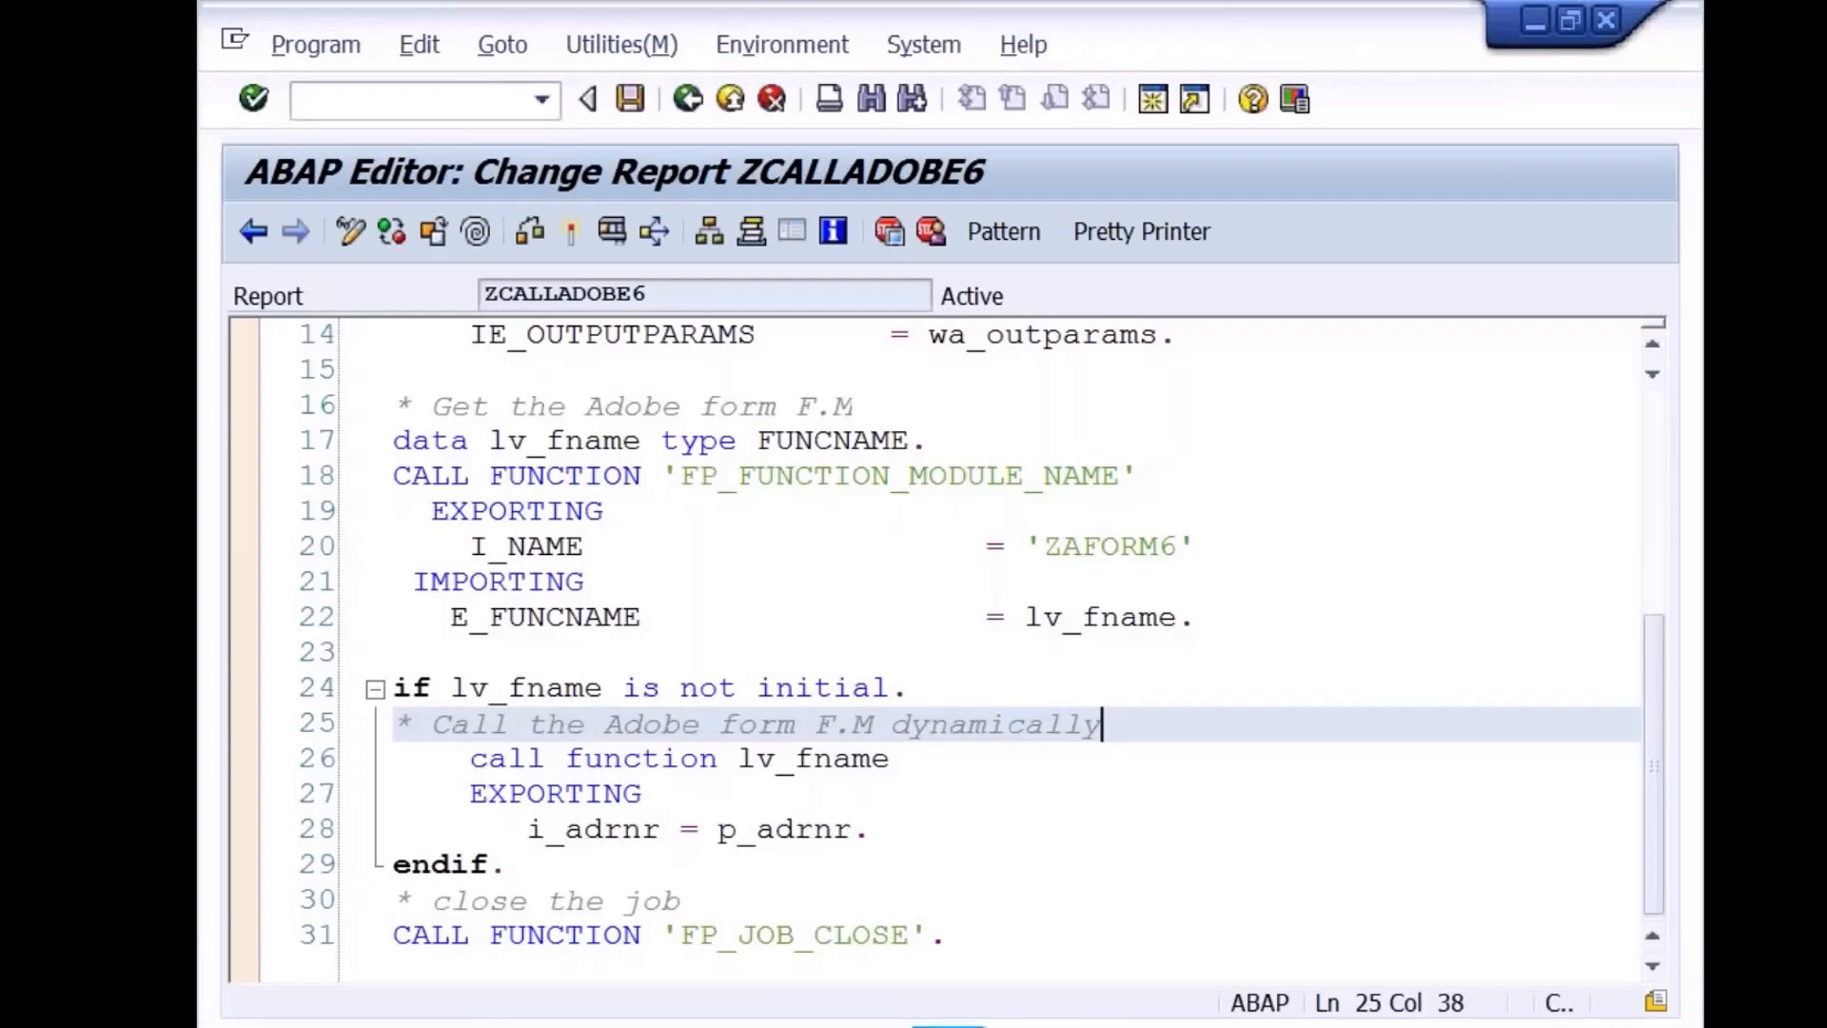
Execute ZCALLADOBE6 for P_ADRNR 141, allow creation of the PDF file, and return from the print preview
{"action": "key", "text": "F8"}
{"action": "type", "text": "141"}
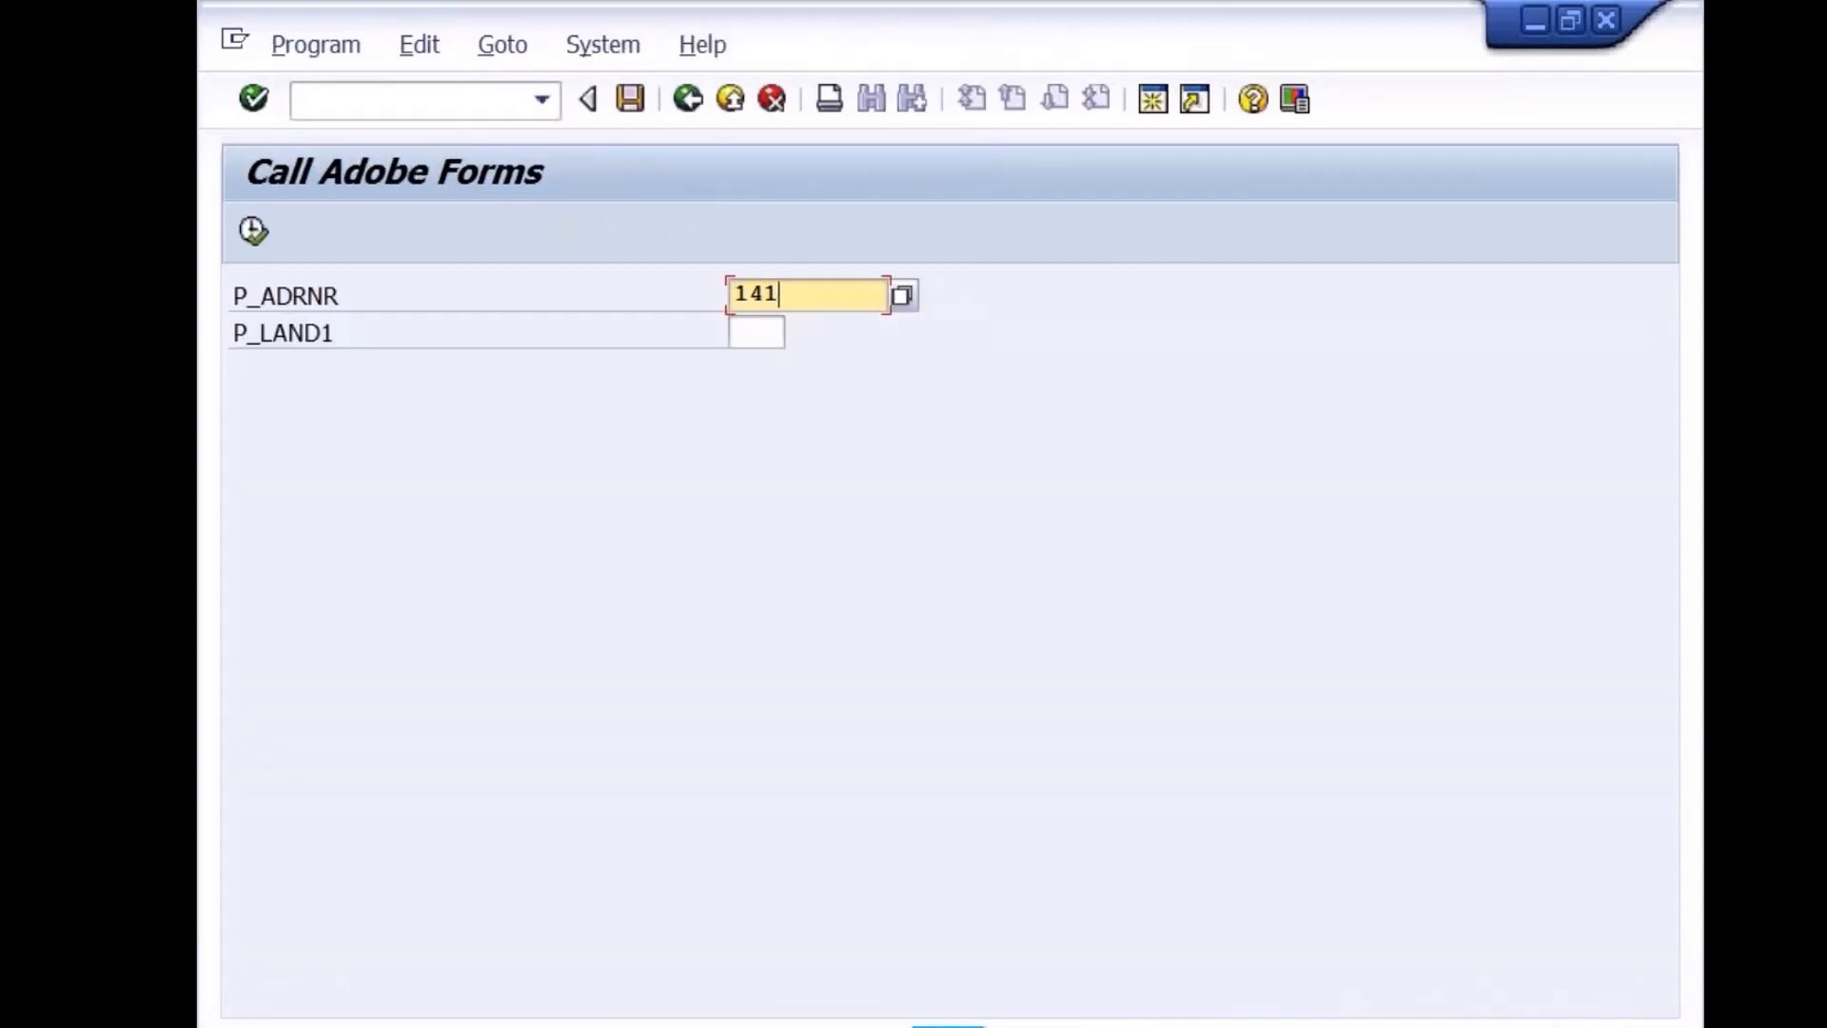
{"action": "key", "text": "F8"}
{"action": "left_click", "coordinate": [671, 723]}
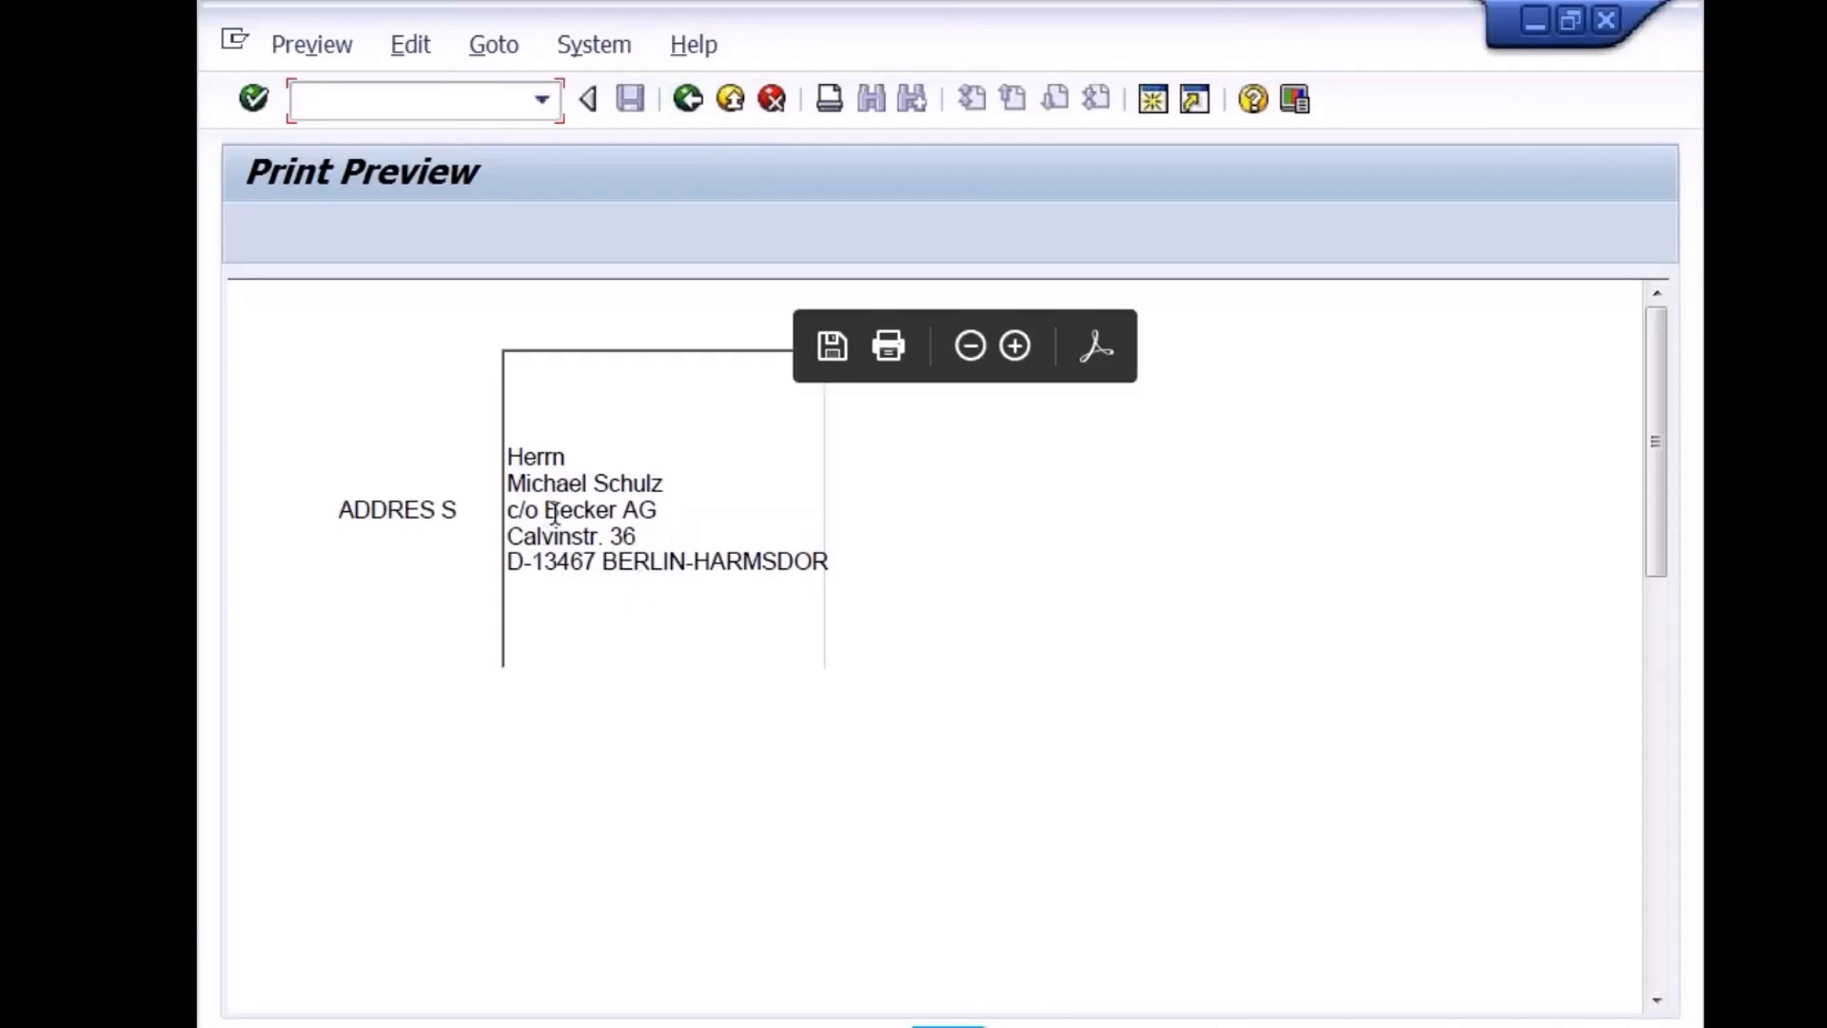
{"action": "left_click", "coordinate": [685, 101]}
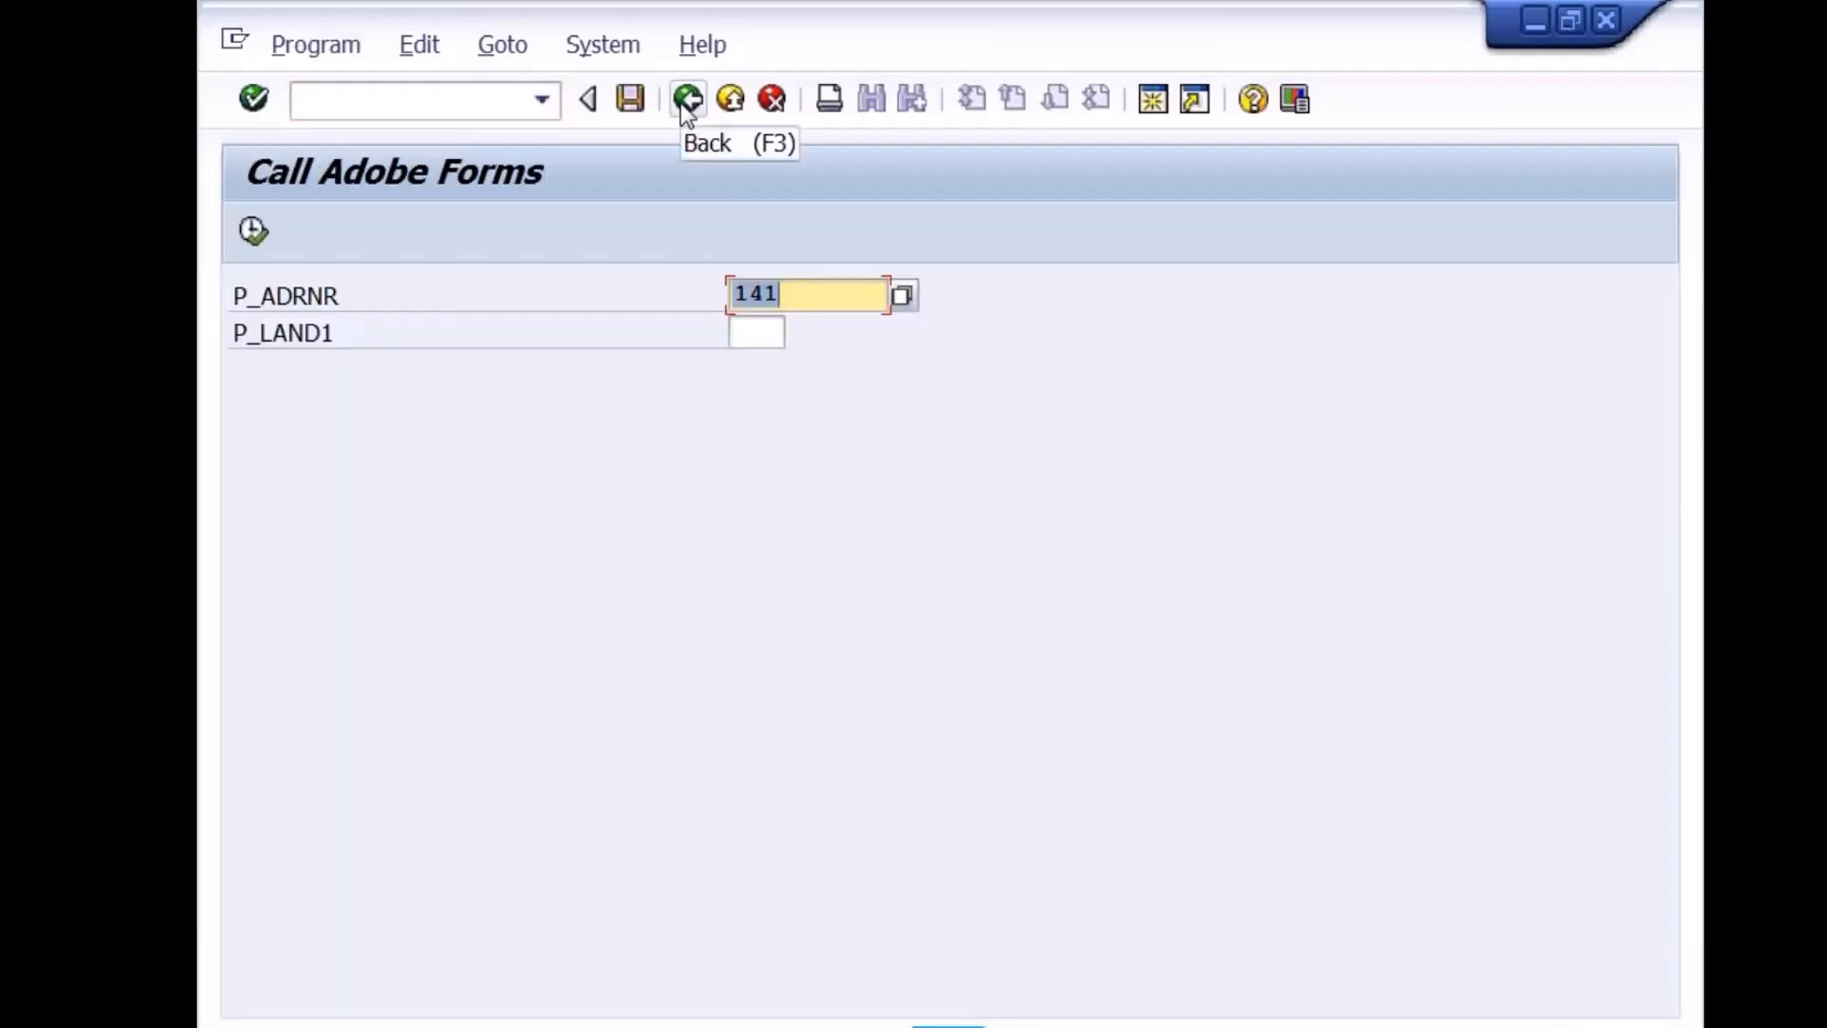
Execute the program with P_ADRNR set to 22901, allow the PDF file creation, and go back to the source code
{"action": "type", "text": "1"}
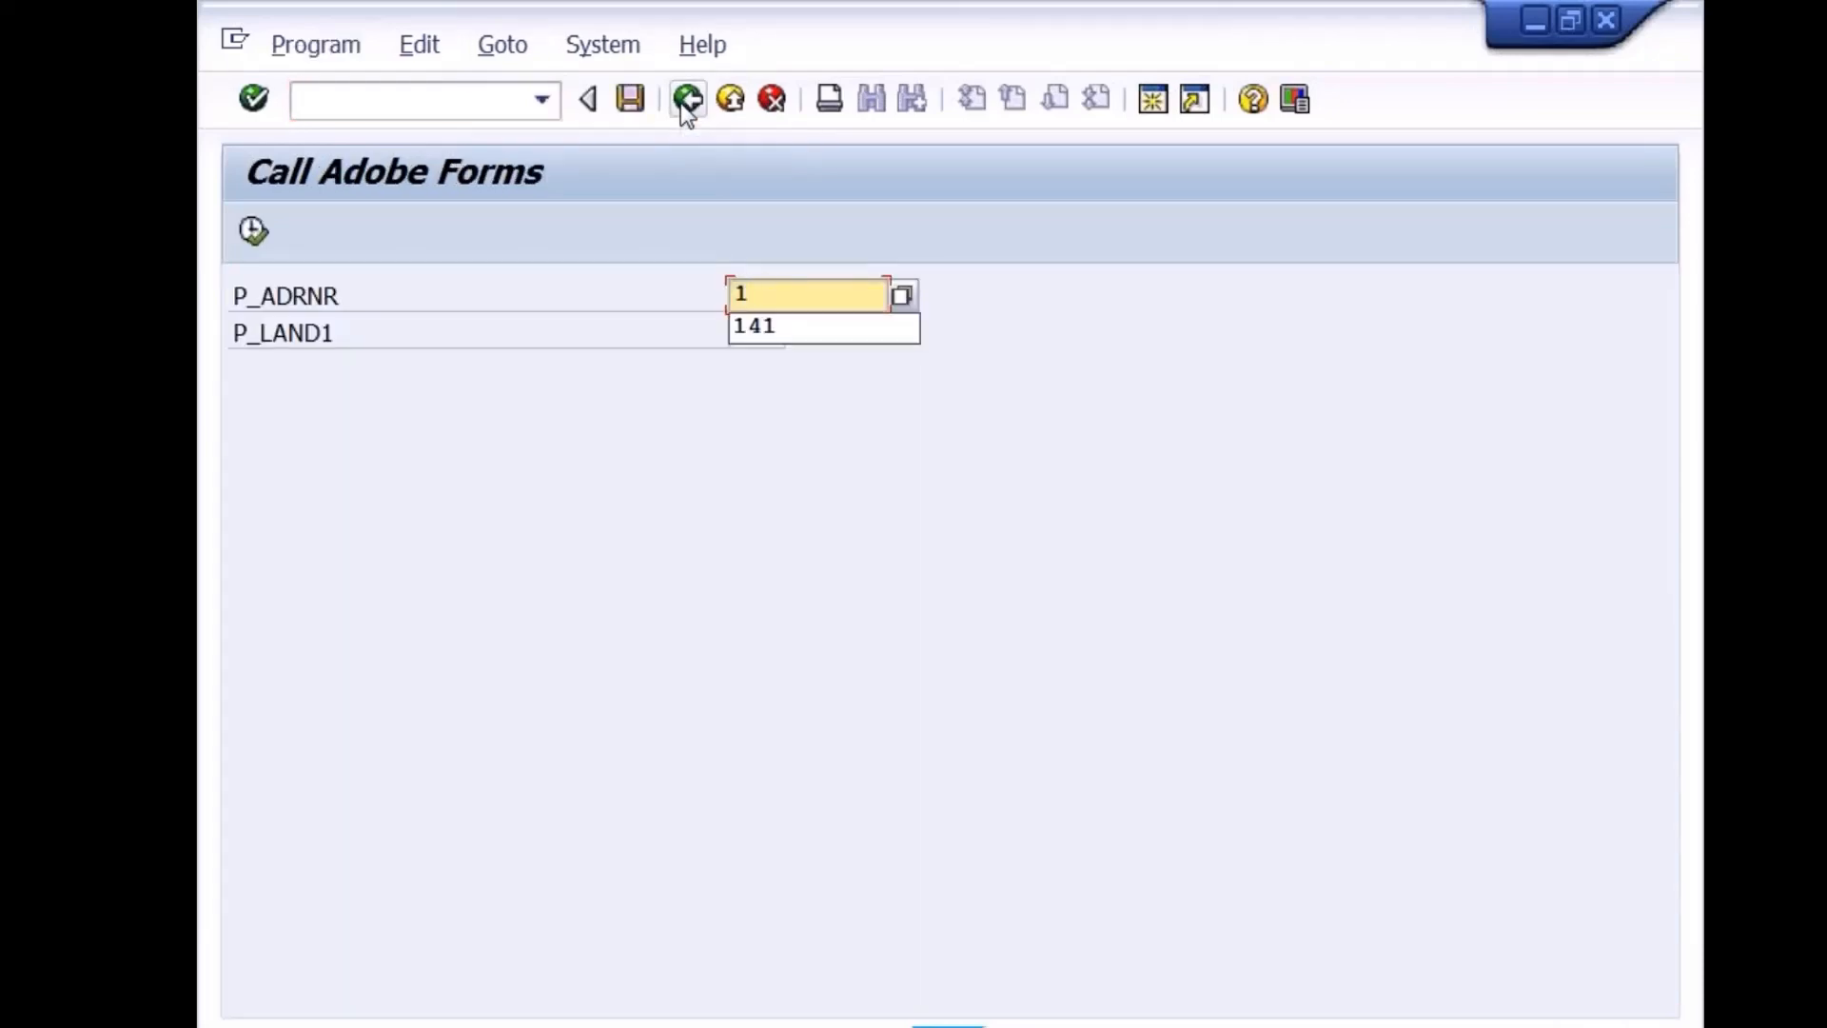
{"action": "key", "text": "BackSpace"}
{"action": "type", "text": "22"}
{"action": "key", "text": "Down"}
{"action": "key", "text": "Return"}
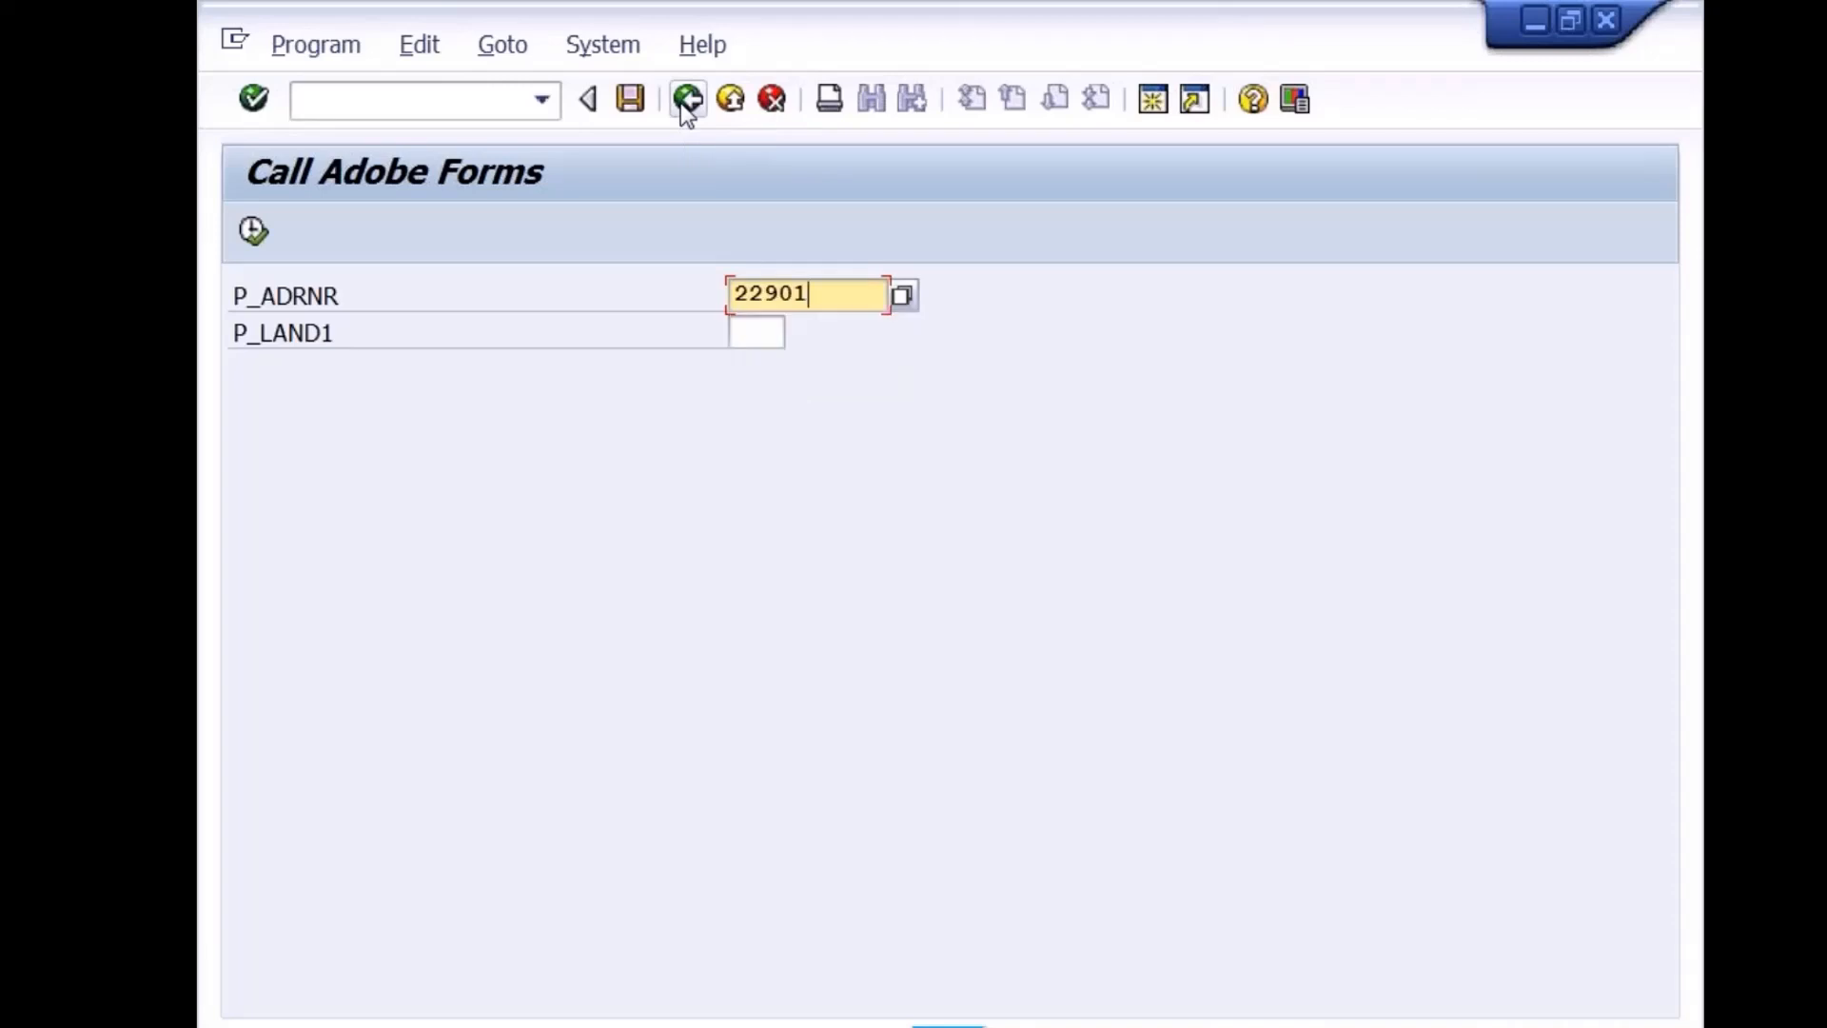
{"action": "key", "text": "F8"}
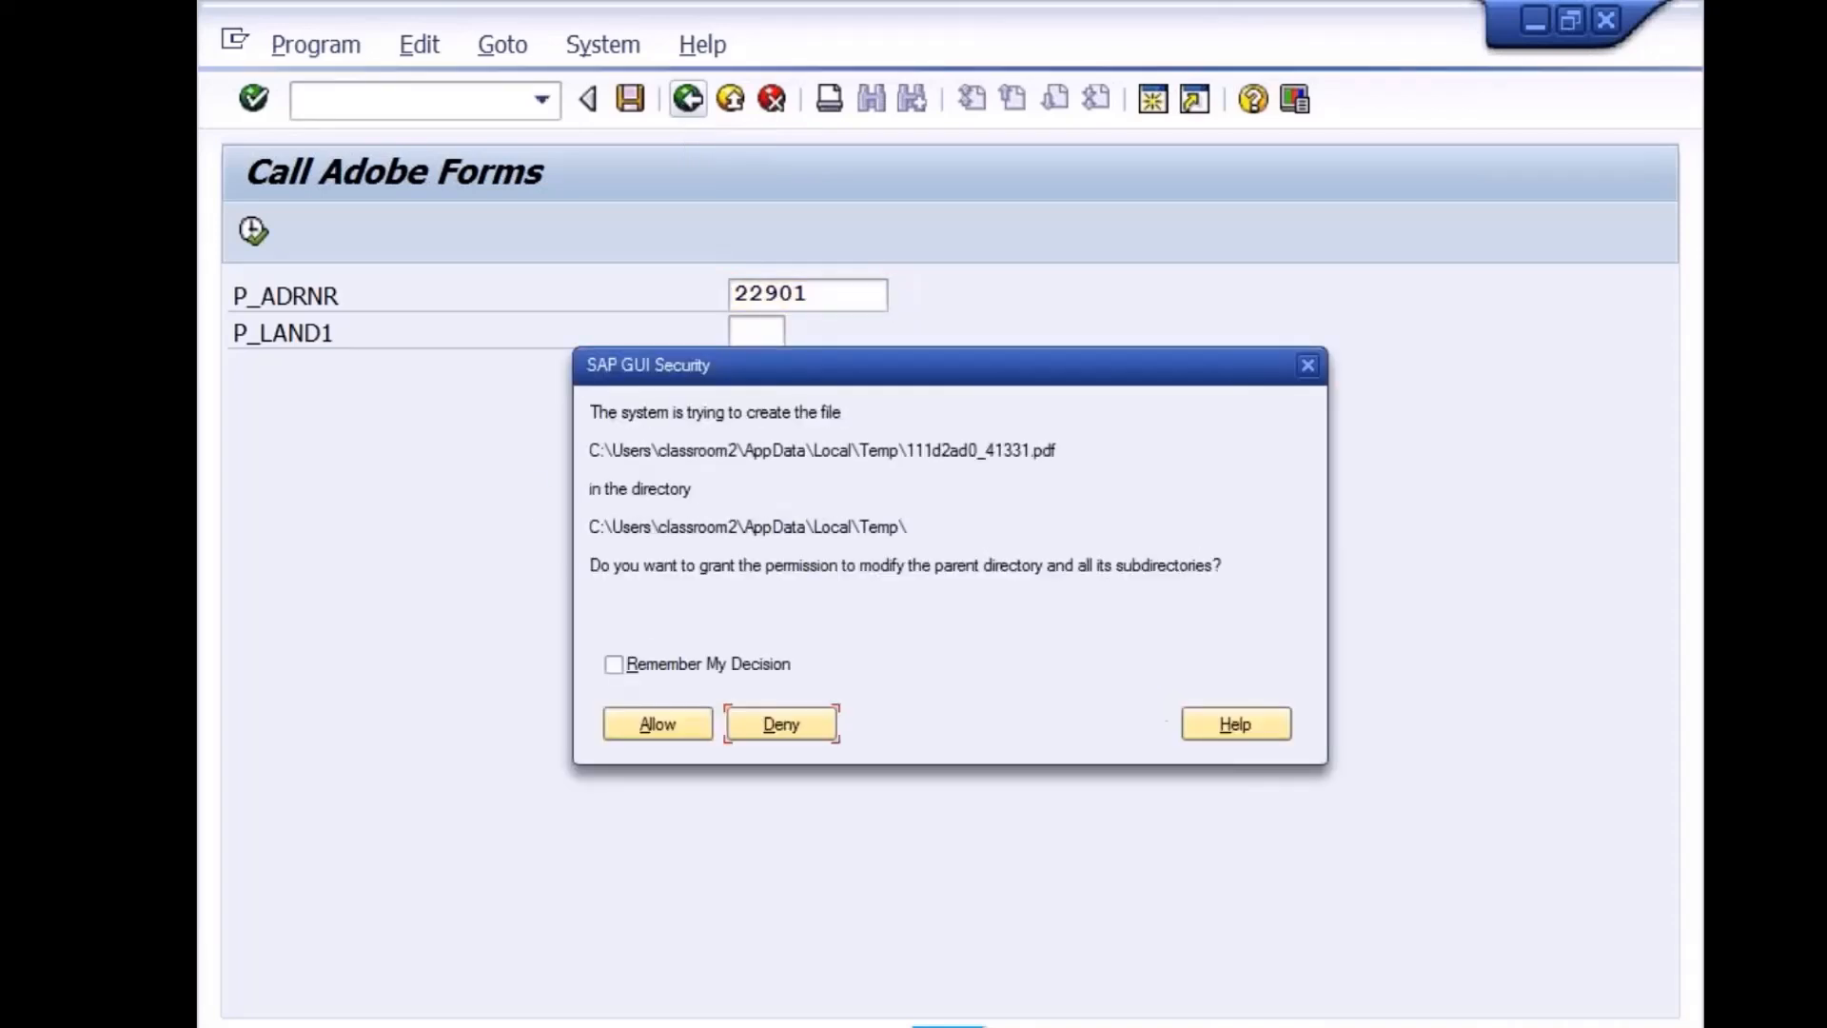
{"action": "left_click", "coordinate": [671, 728]}
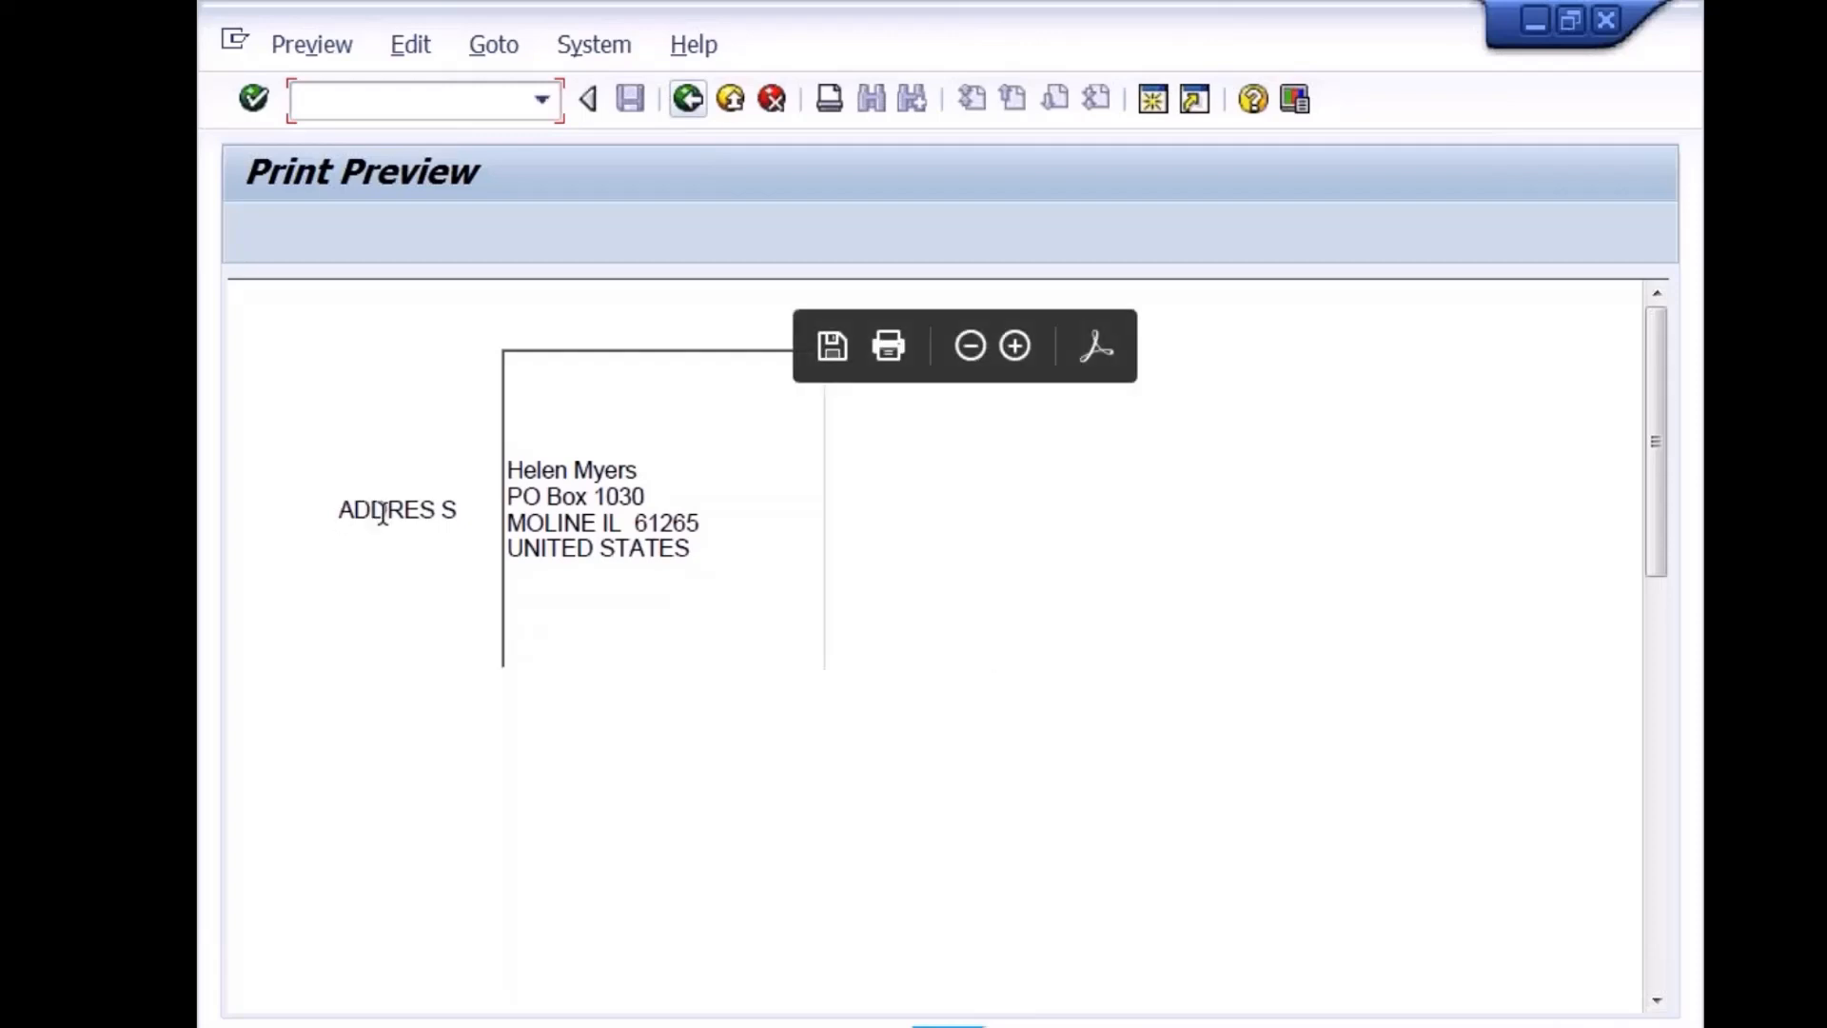
{"action": "key", "text": "F3"}
{"action": "key", "text": "F3"}
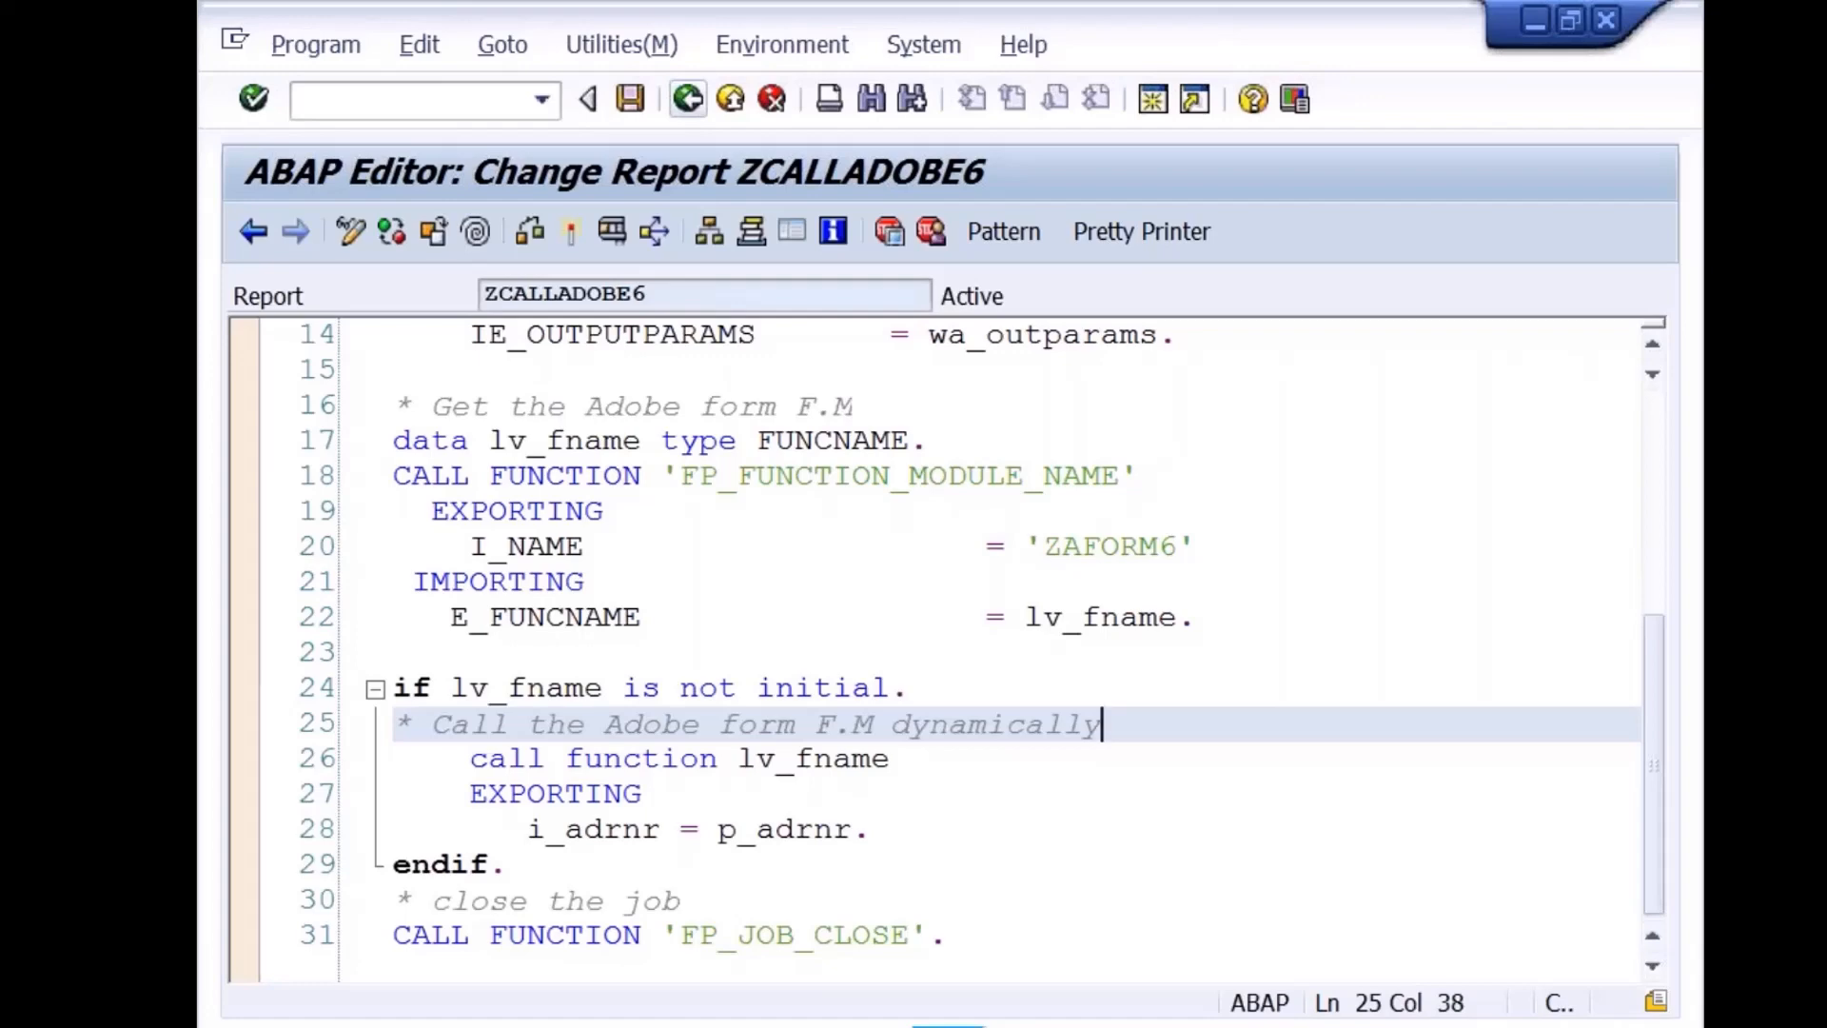
Switch to the Form Builder session and open the layout of ZAFORM6 in change mode, allowing the requested file access
{"action": "left_click", "coordinate": [876, 1027]}
{"action": "left_click", "coordinate": [1100, 959]}
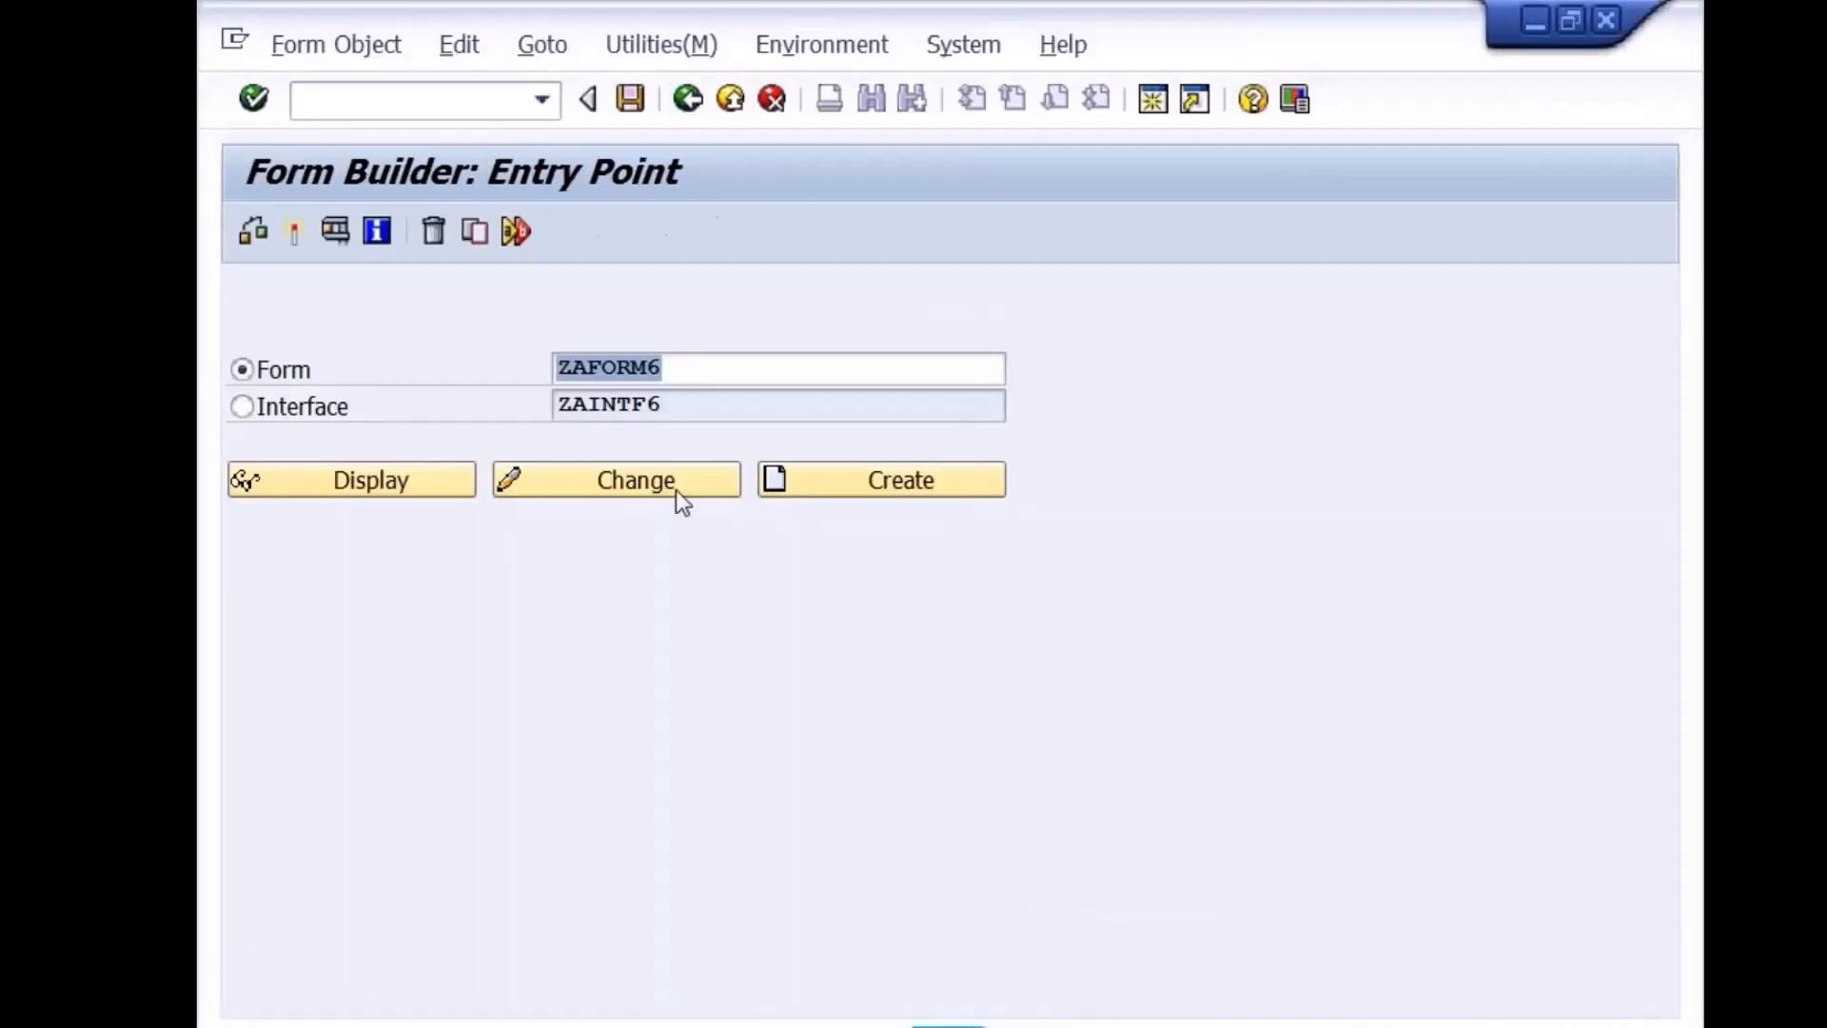
{"action": "left_click", "coordinate": [620, 480]}
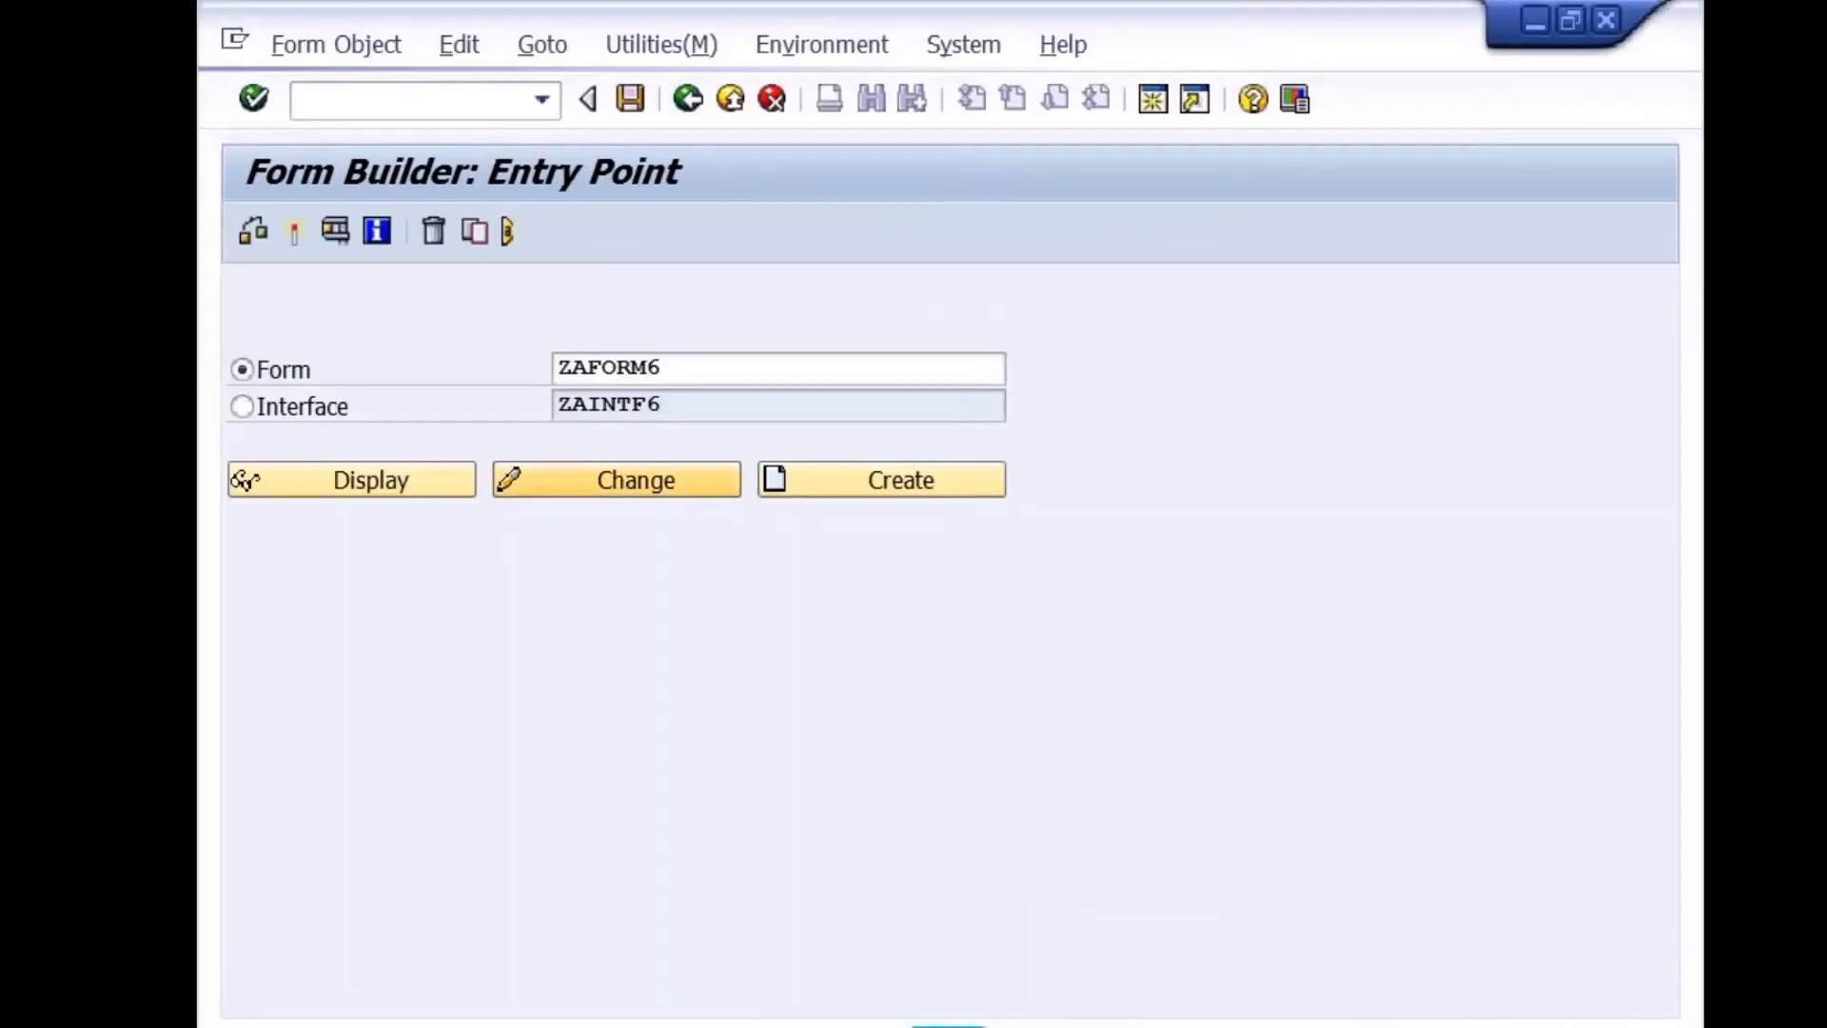
{"action": "left_click", "coordinate": [590, 337]}
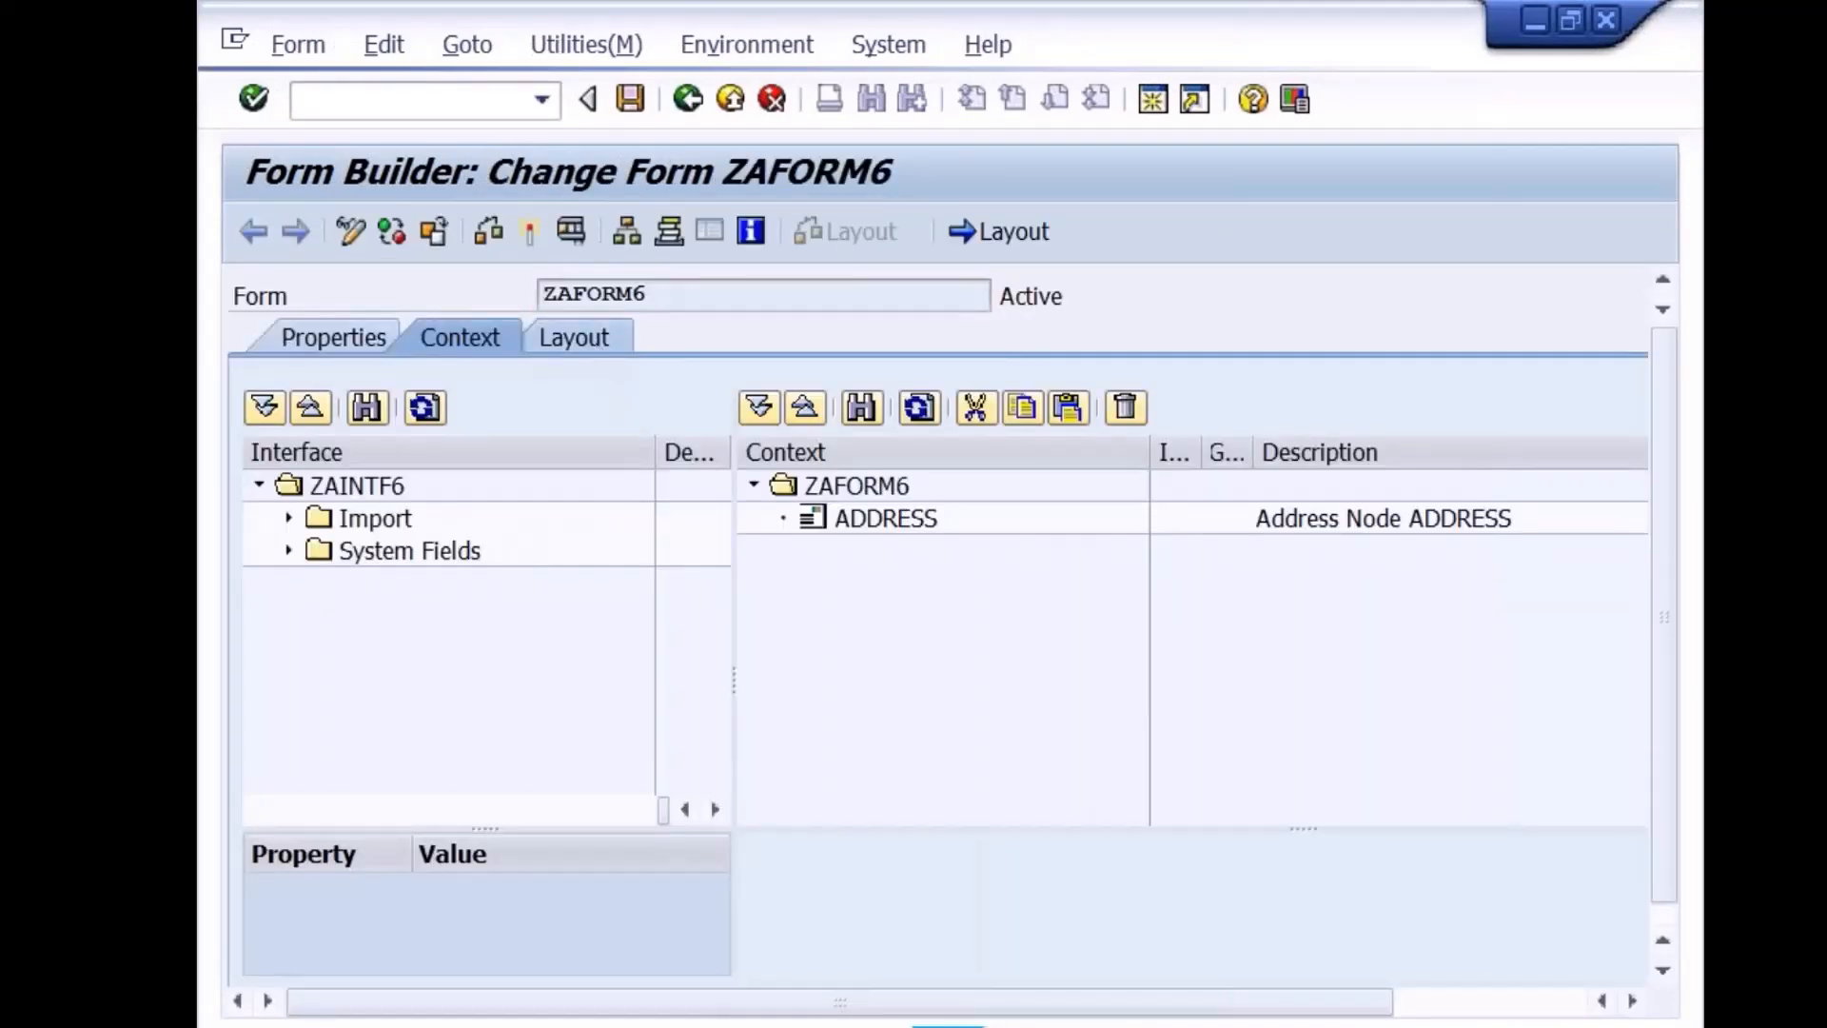
{"action": "left_click", "coordinate": [657, 606]}
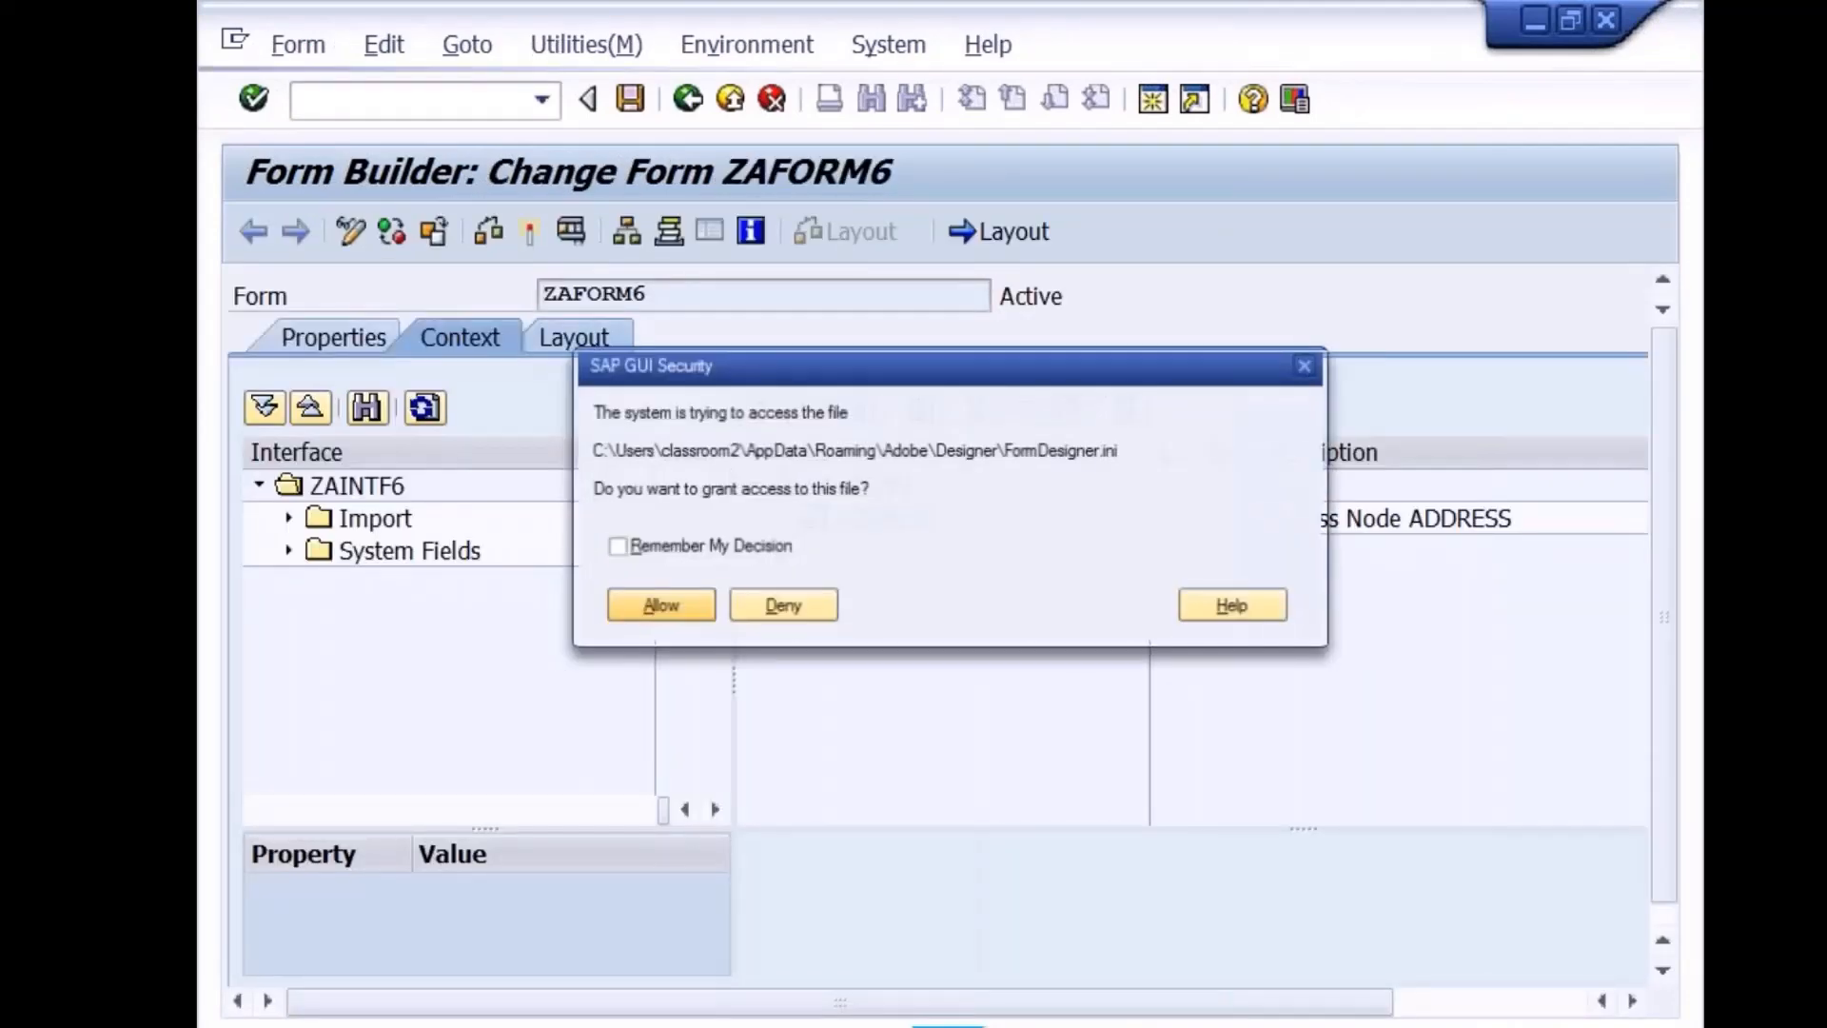
{"action": "left_click", "coordinate": [658, 606]}
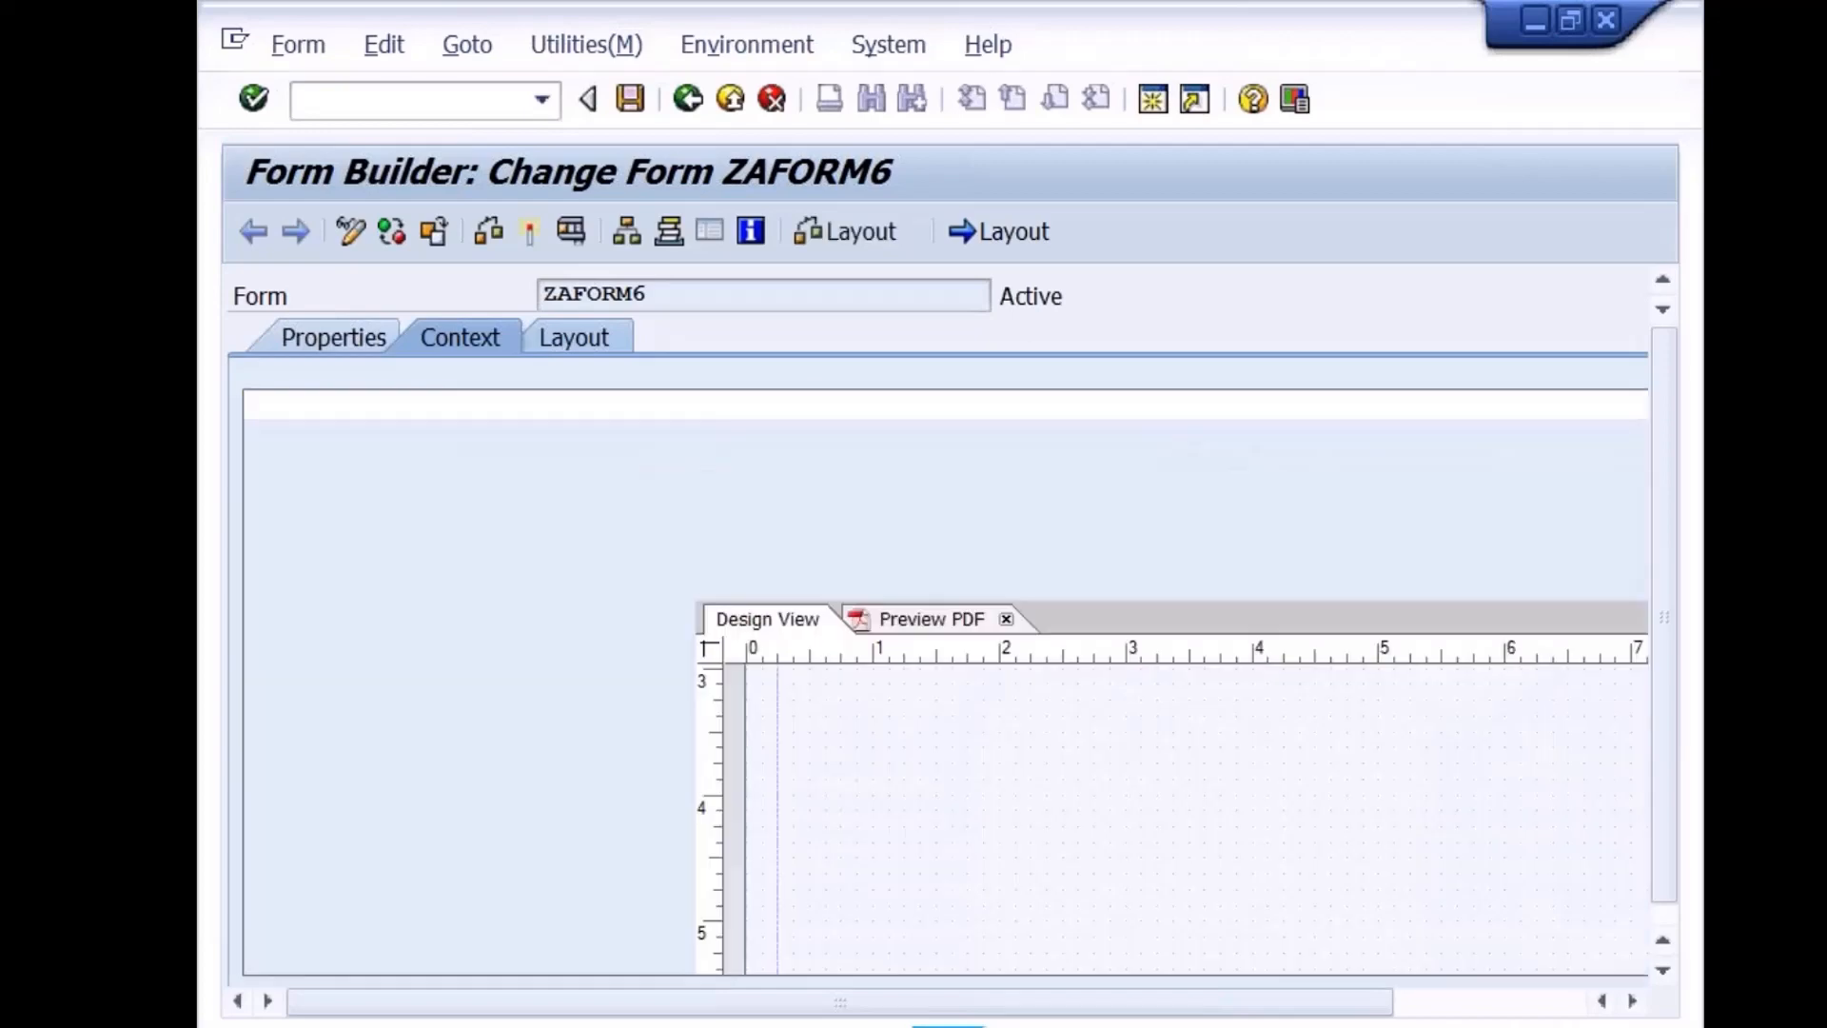
Delete the caption text of the ADDRESS field near the top of the layout page
{"action": "left_click", "coordinate": [1546, 1004]}
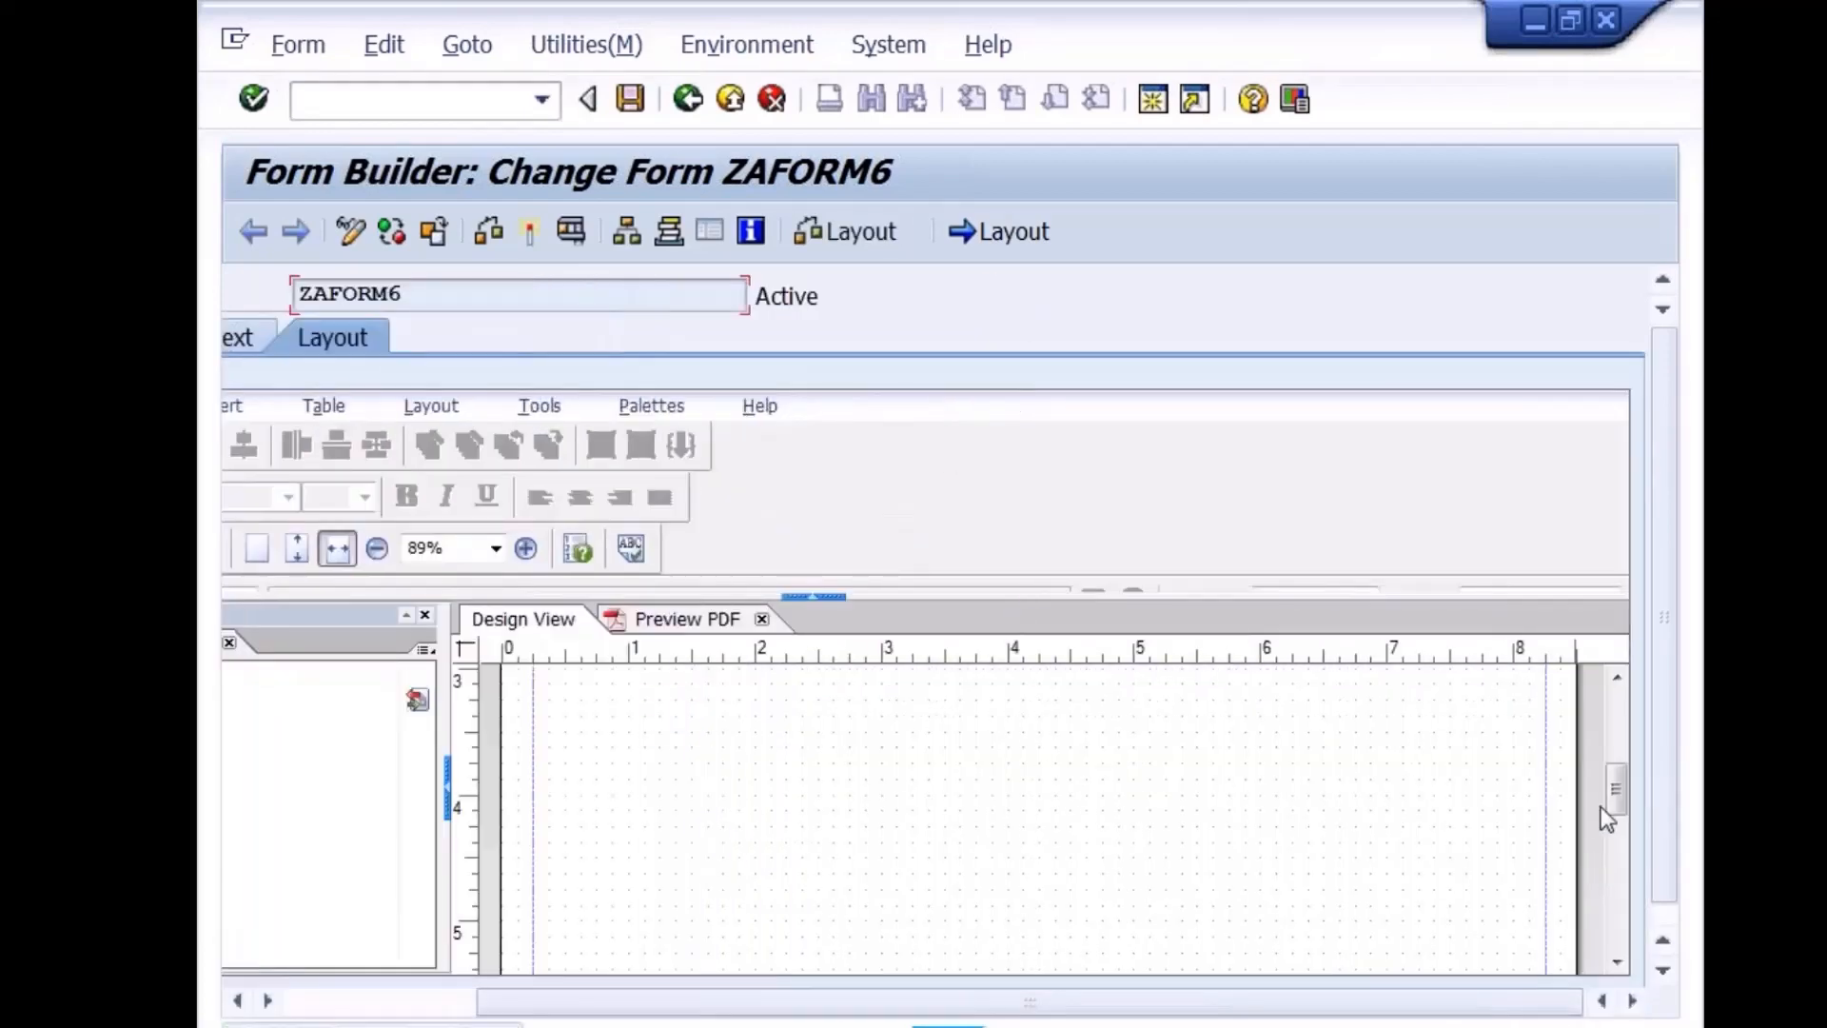
{"action": "left_click_drag", "start_coordinate": [1618, 804], "coordinate": [1610, 712]}
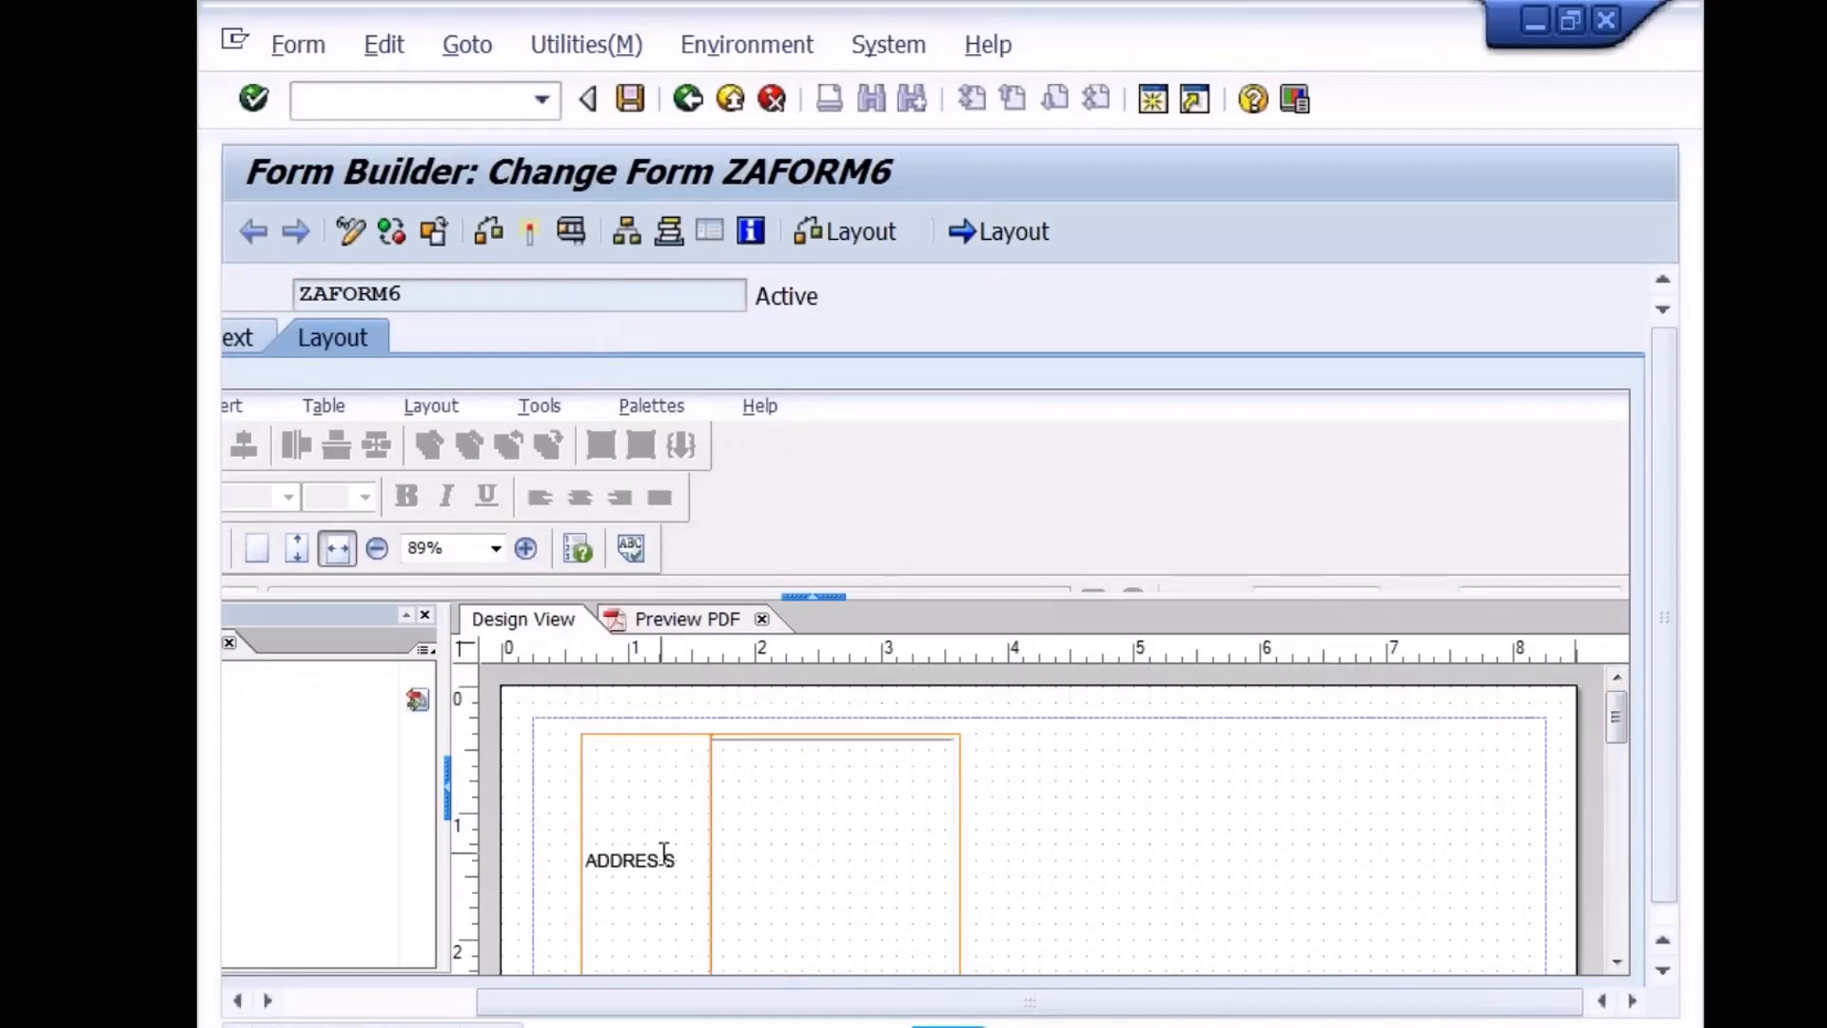
{"action": "left_click", "coordinate": [660, 859]}
{"action": "key", "text": "Delete"}
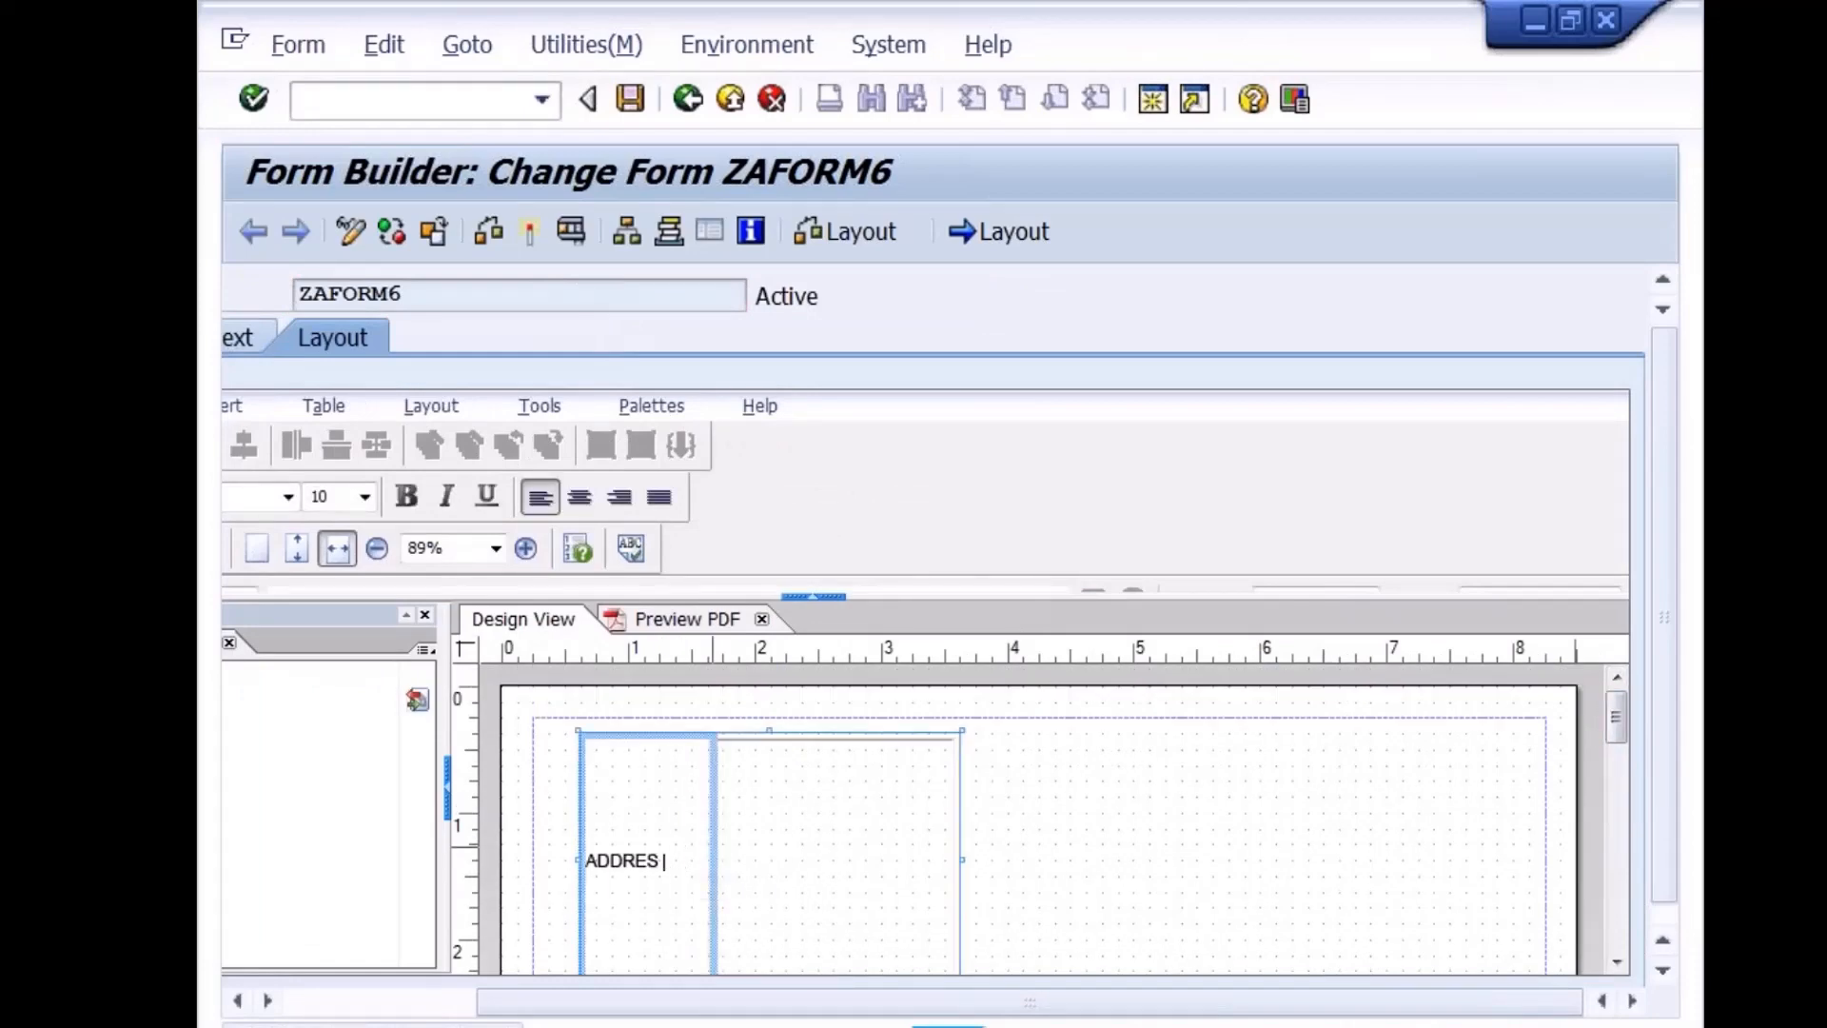
{"action": "key", "text": "BackSpace"}
{"action": "key", "text": "BackSpace"}
{"action": "key", "text": "BackSpace"}
{"action": "key", "text": "BackSpace"}
{"action": "key", "text": "BackSpace"}
{"action": "key", "text": "BackSpace"}
Activate form ZAFORM6, allowing the security requests for environment variable and file access
{"action": "left_click", "coordinate": [530, 235]}
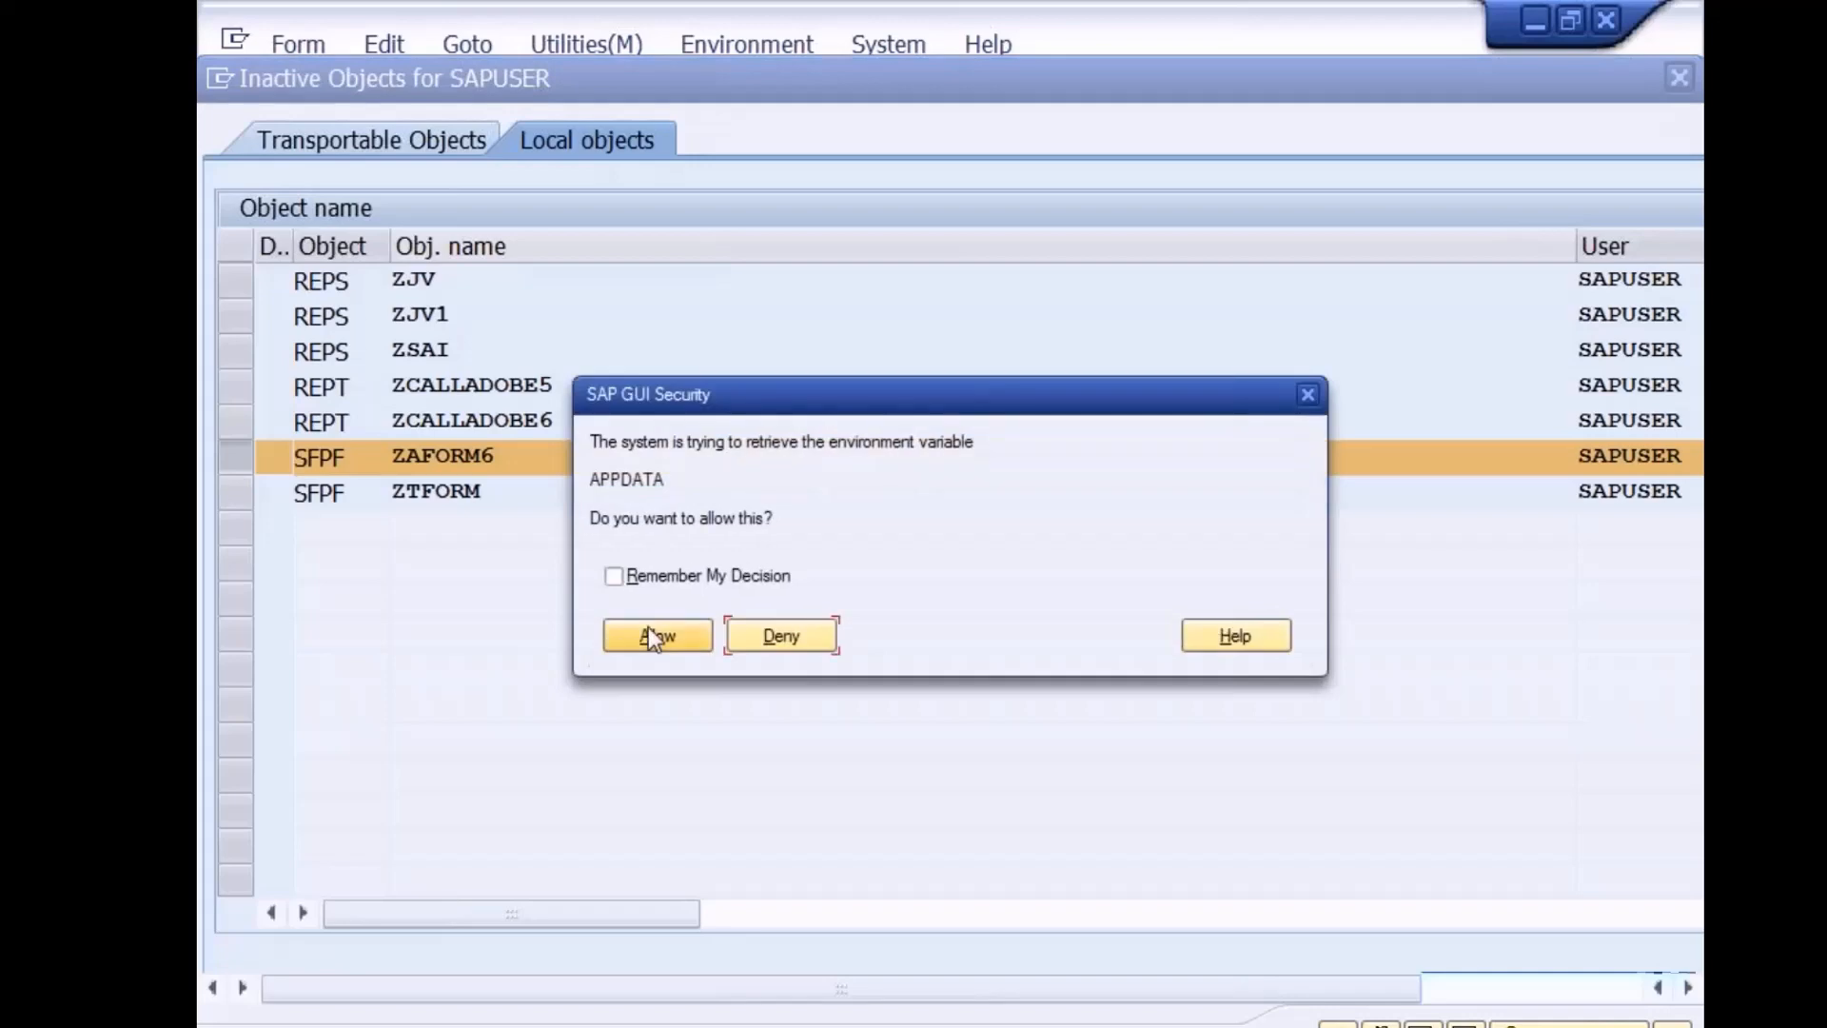
{"action": "left_click", "coordinate": [650, 634]}
{"action": "left_click", "coordinate": [650, 634]}
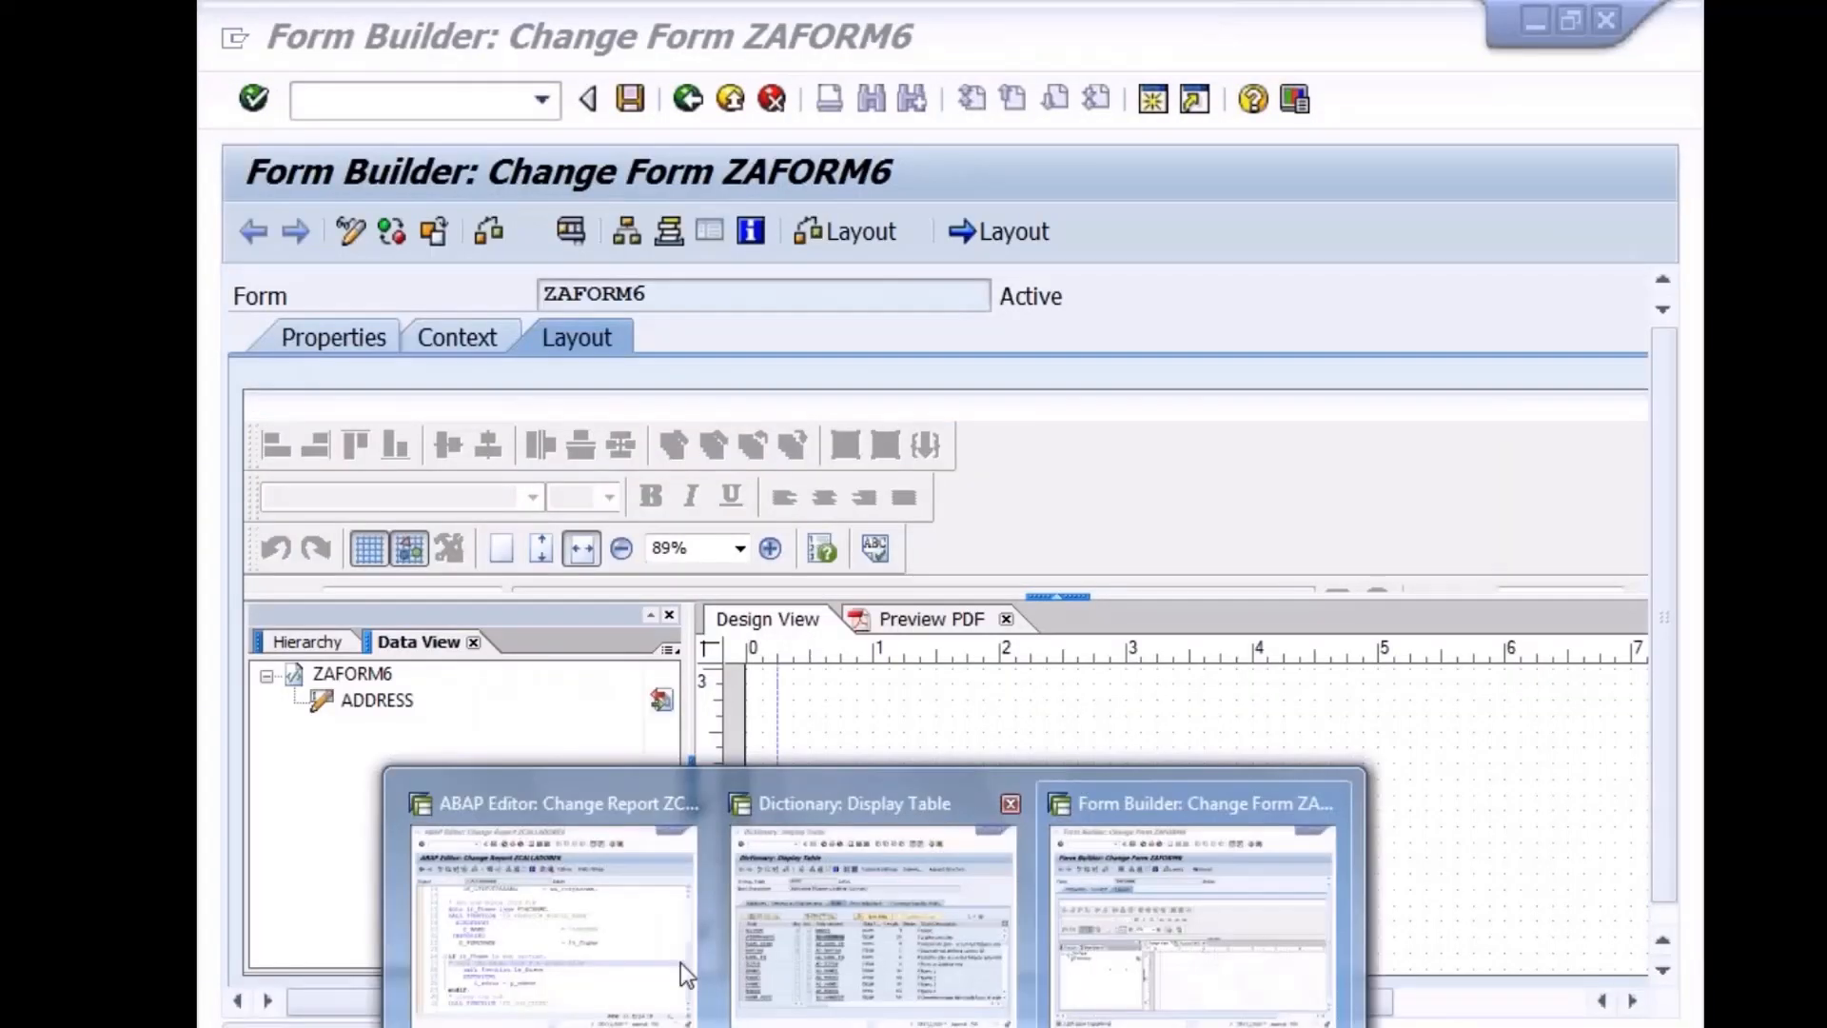
Switch to driver program ZCALLADOBE6 and try to execute it with P_ADRNR set to 22900
{"action": "left_click", "coordinate": [681, 962]}
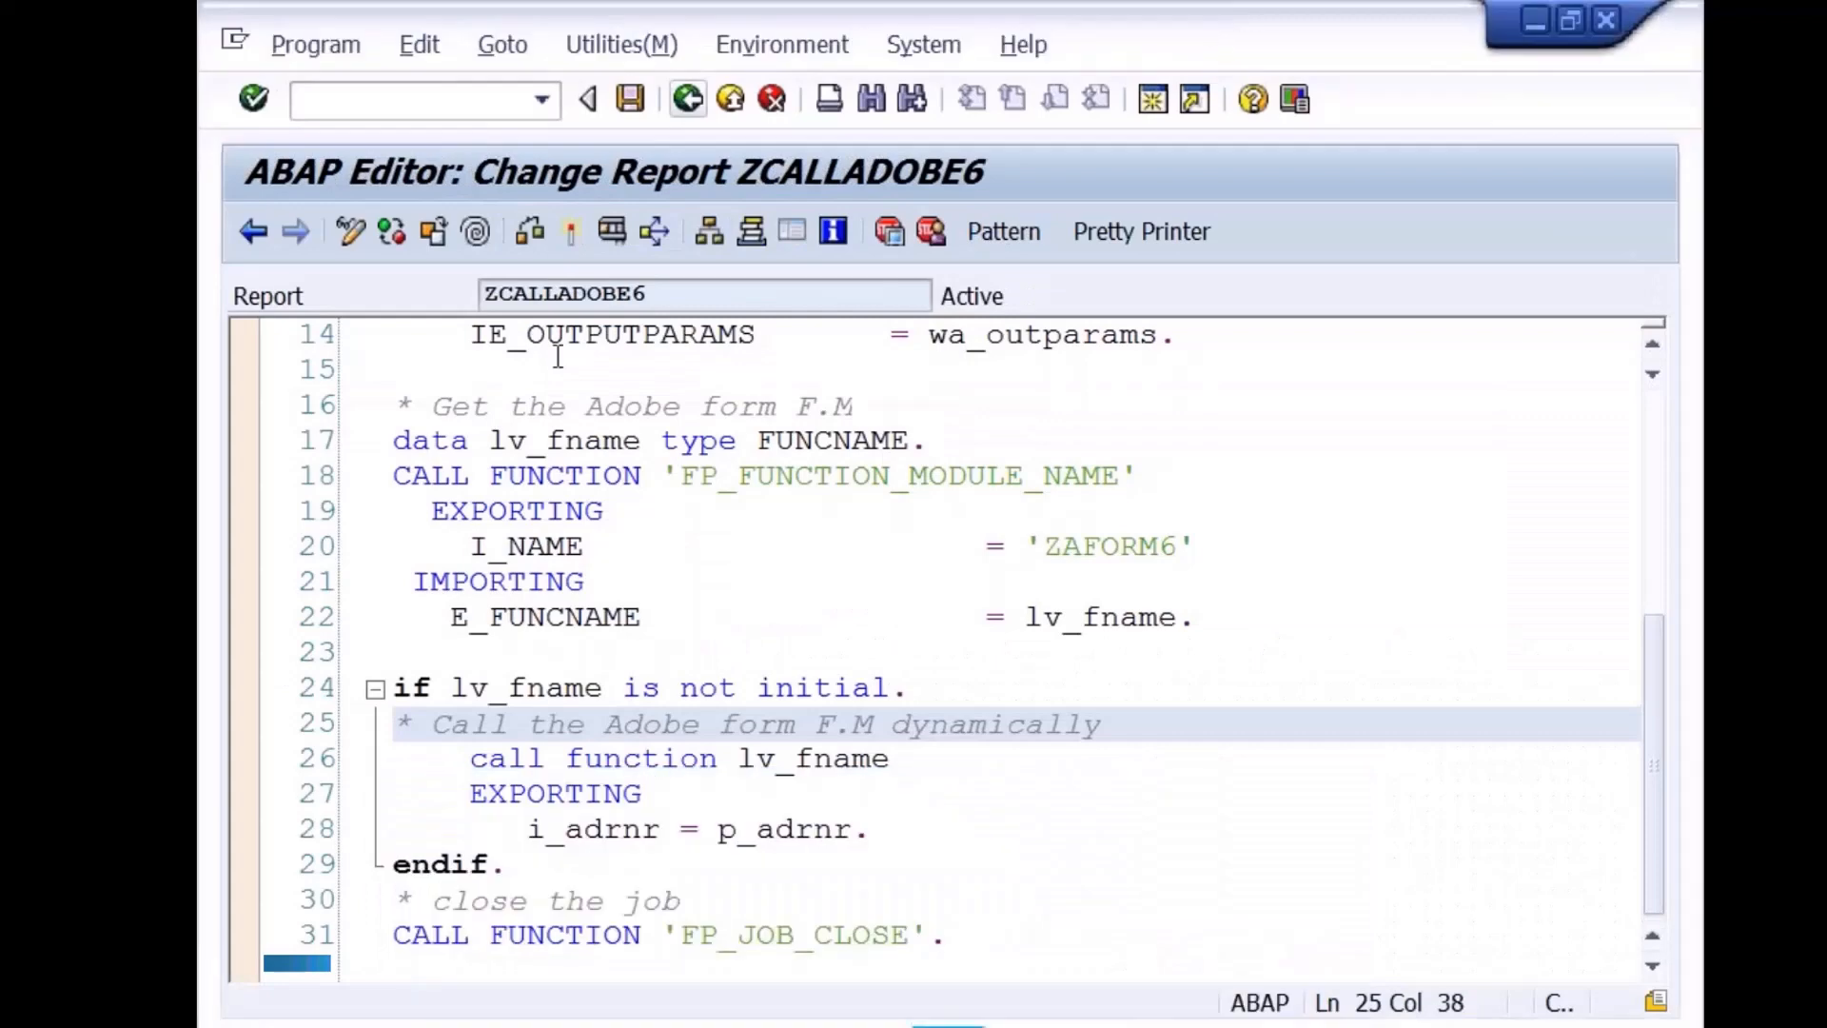
{"action": "left_click", "coordinate": [612, 231]}
{"action": "type", "text": "22"}
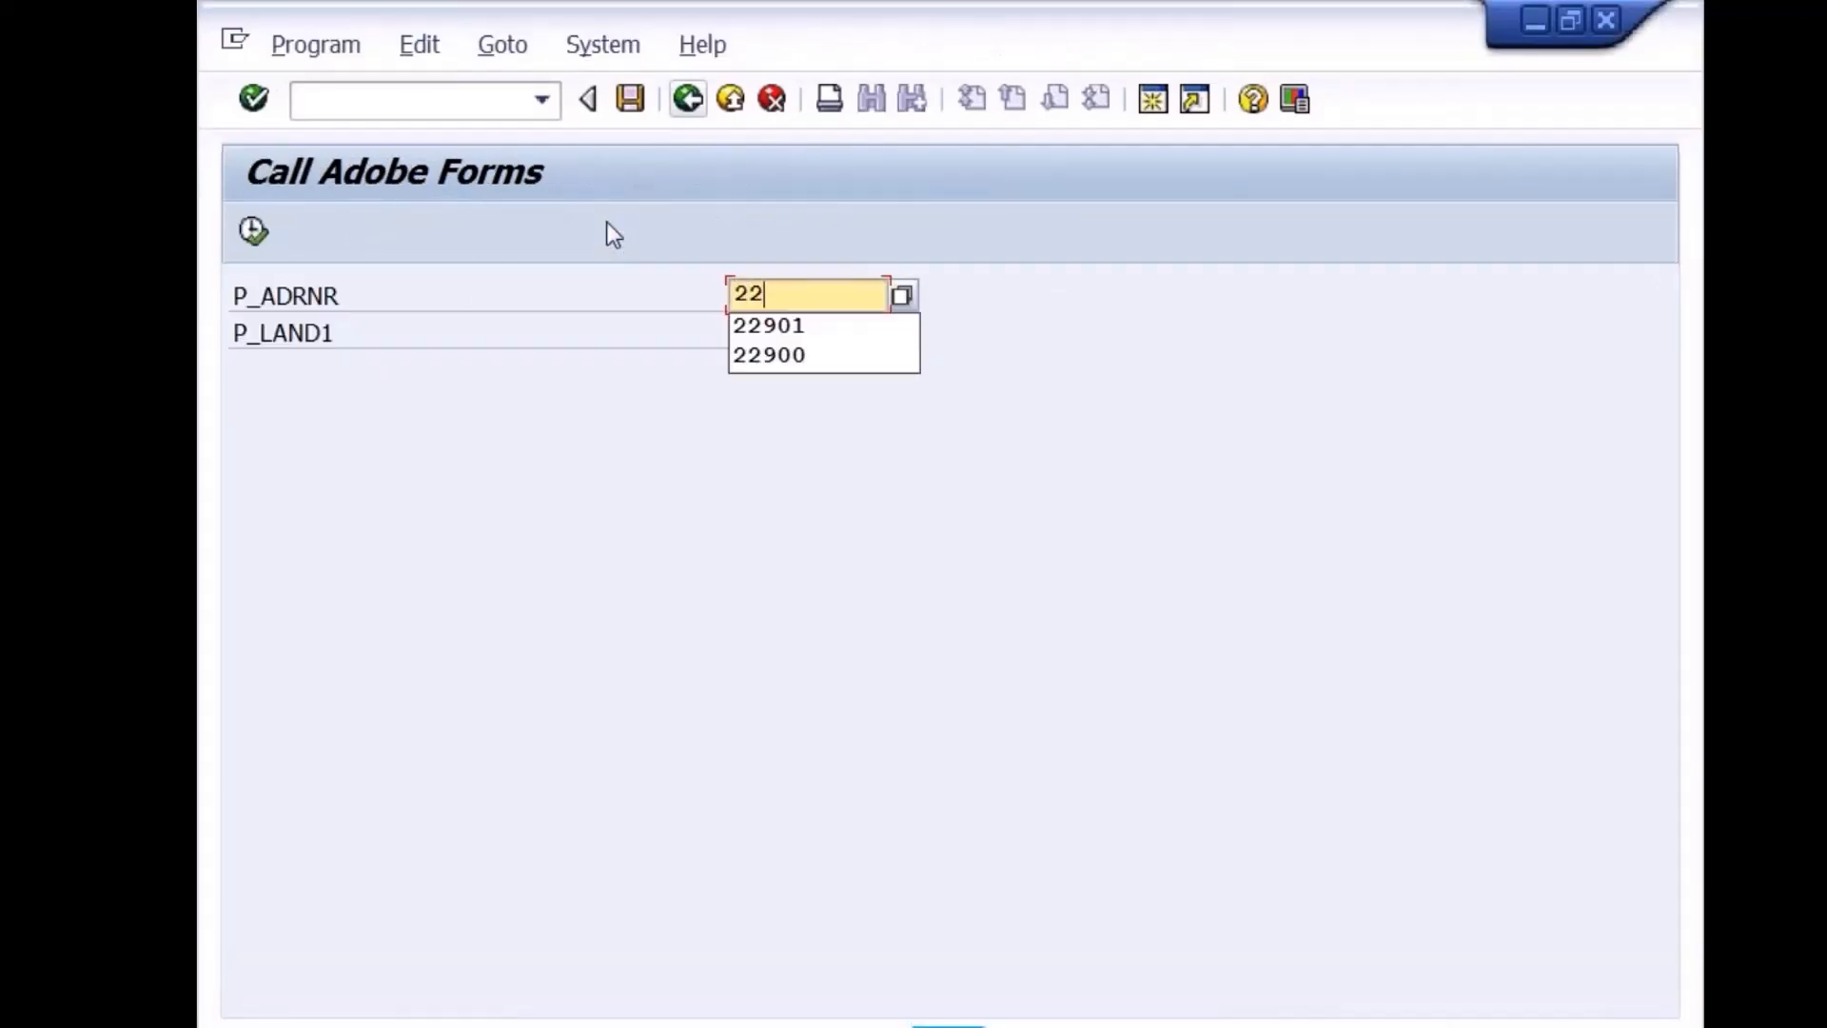
{"action": "type", "text": "900"}
{"action": "key", "text": "F8"}
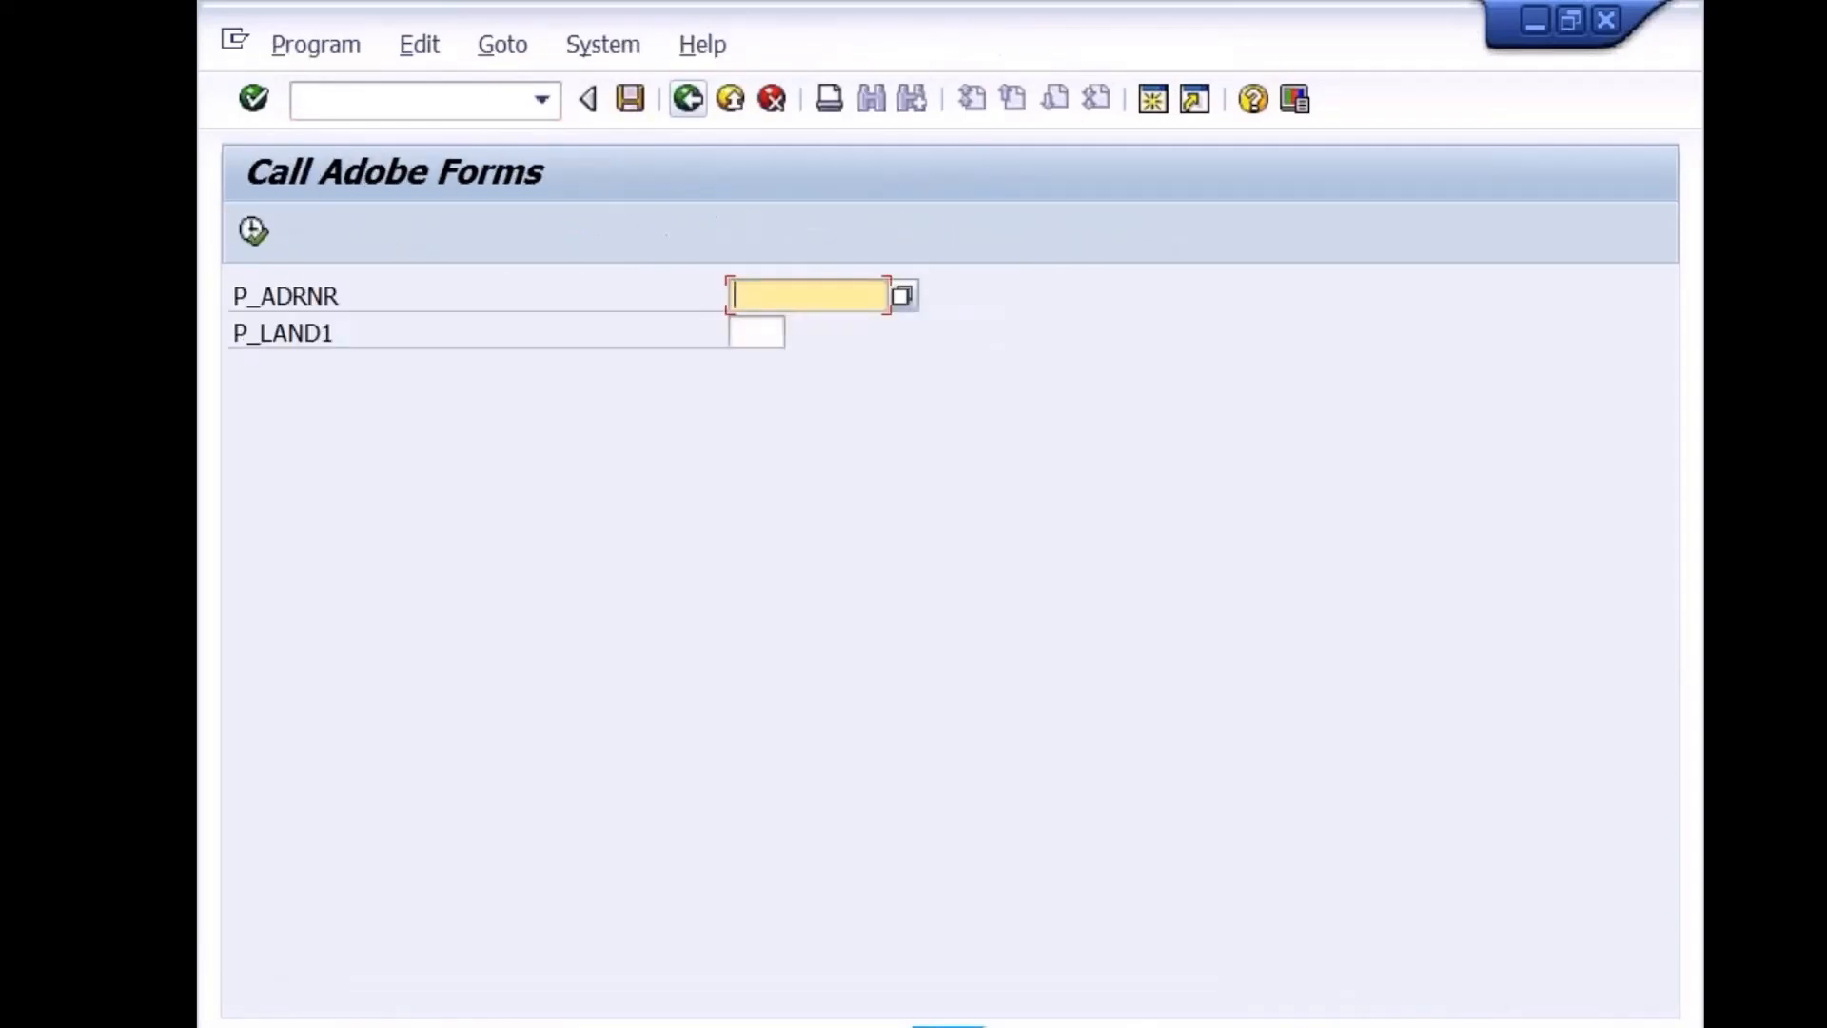
{"action": "type", "text": "22"}
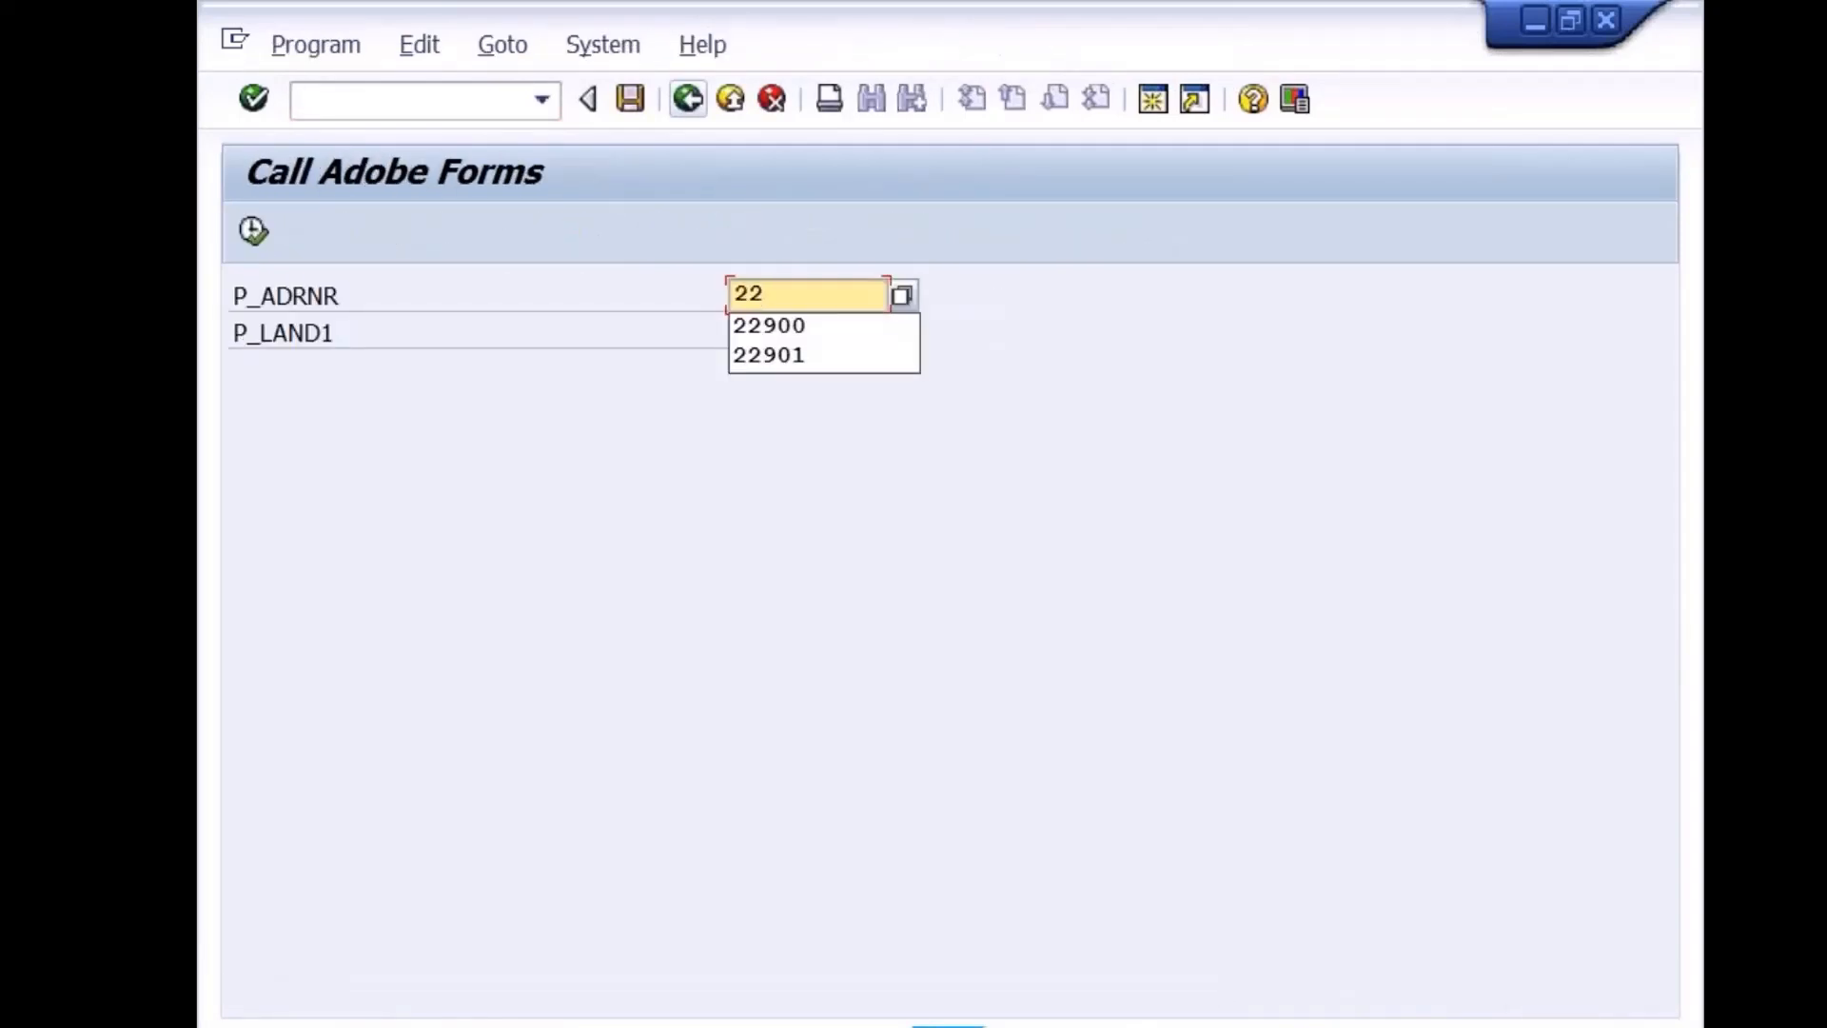
{"action": "type", "text": "900"}
{"action": "key", "text": "F8"}
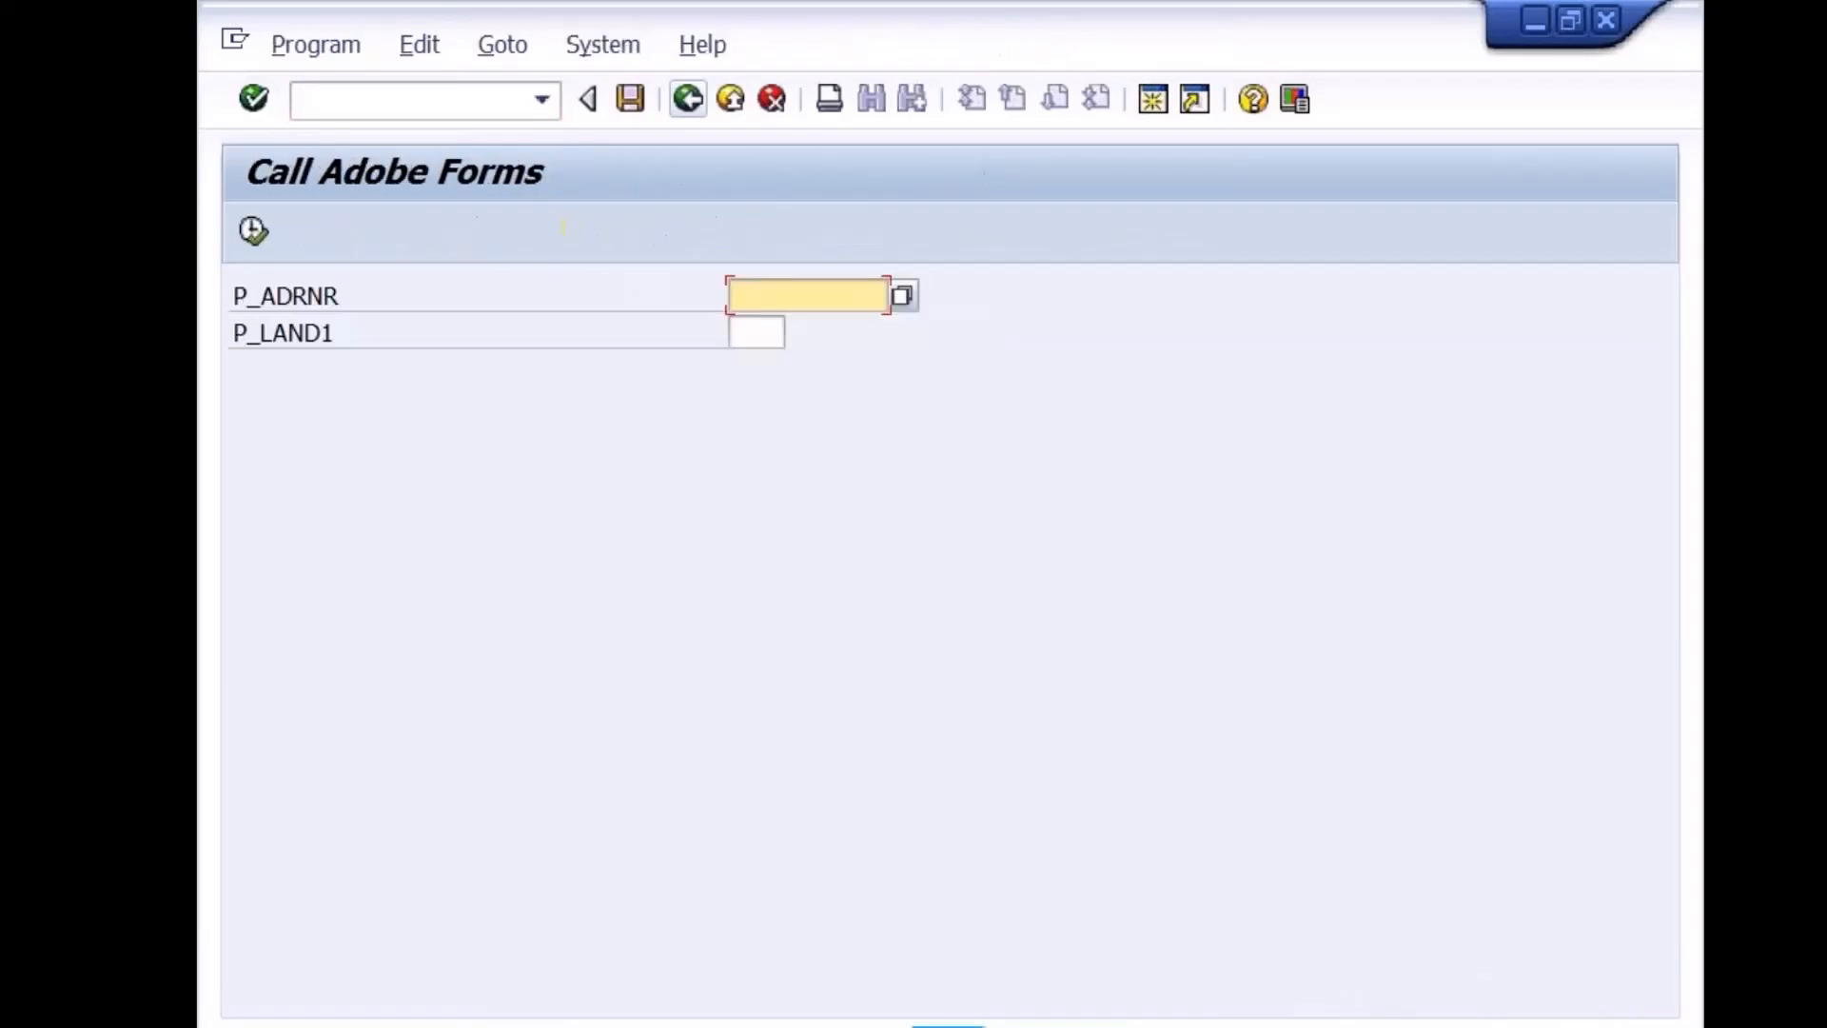
Preview the form without its caption for P_ADRNR 22901, allowing the PDF file creation, and return to the source code
{"action": "type", "text": "22901"}
{"action": "key", "text": "F8"}
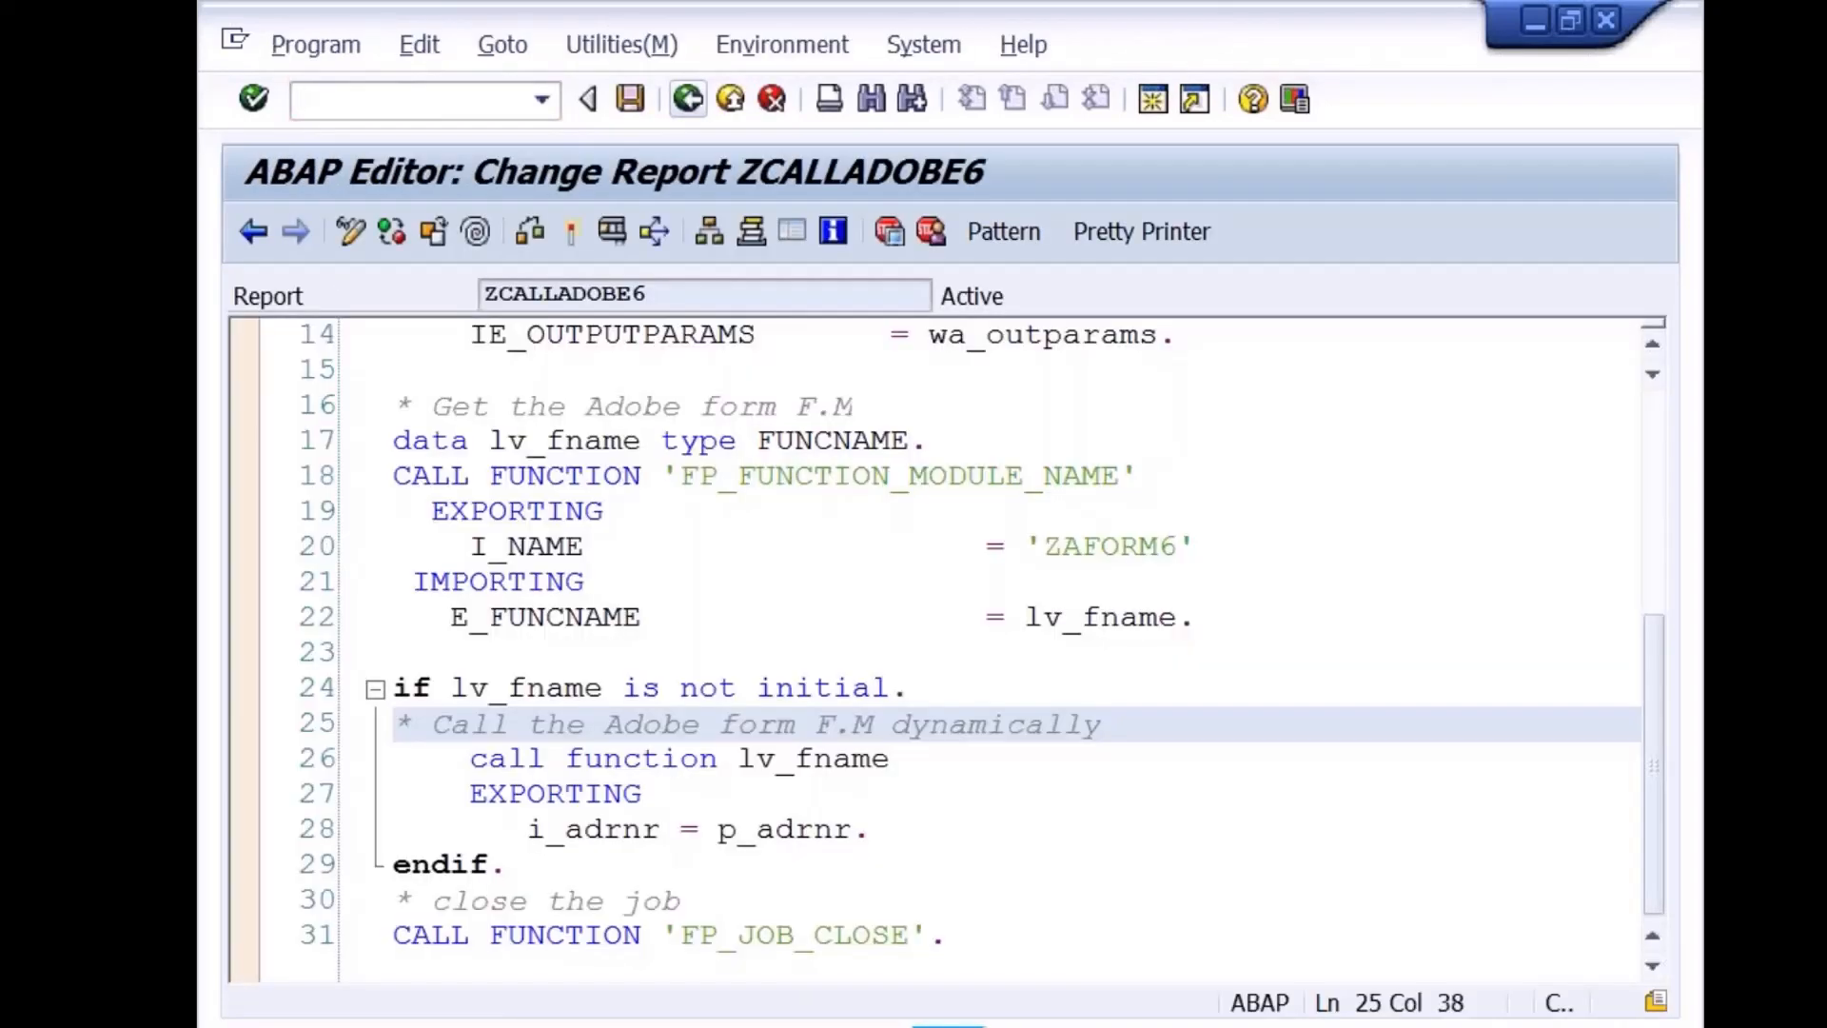
{"action": "key", "text": "F8"}
{"action": "type", "text": "229"}
{"action": "key", "text": "Down"}
{"action": "key", "text": "Return"}
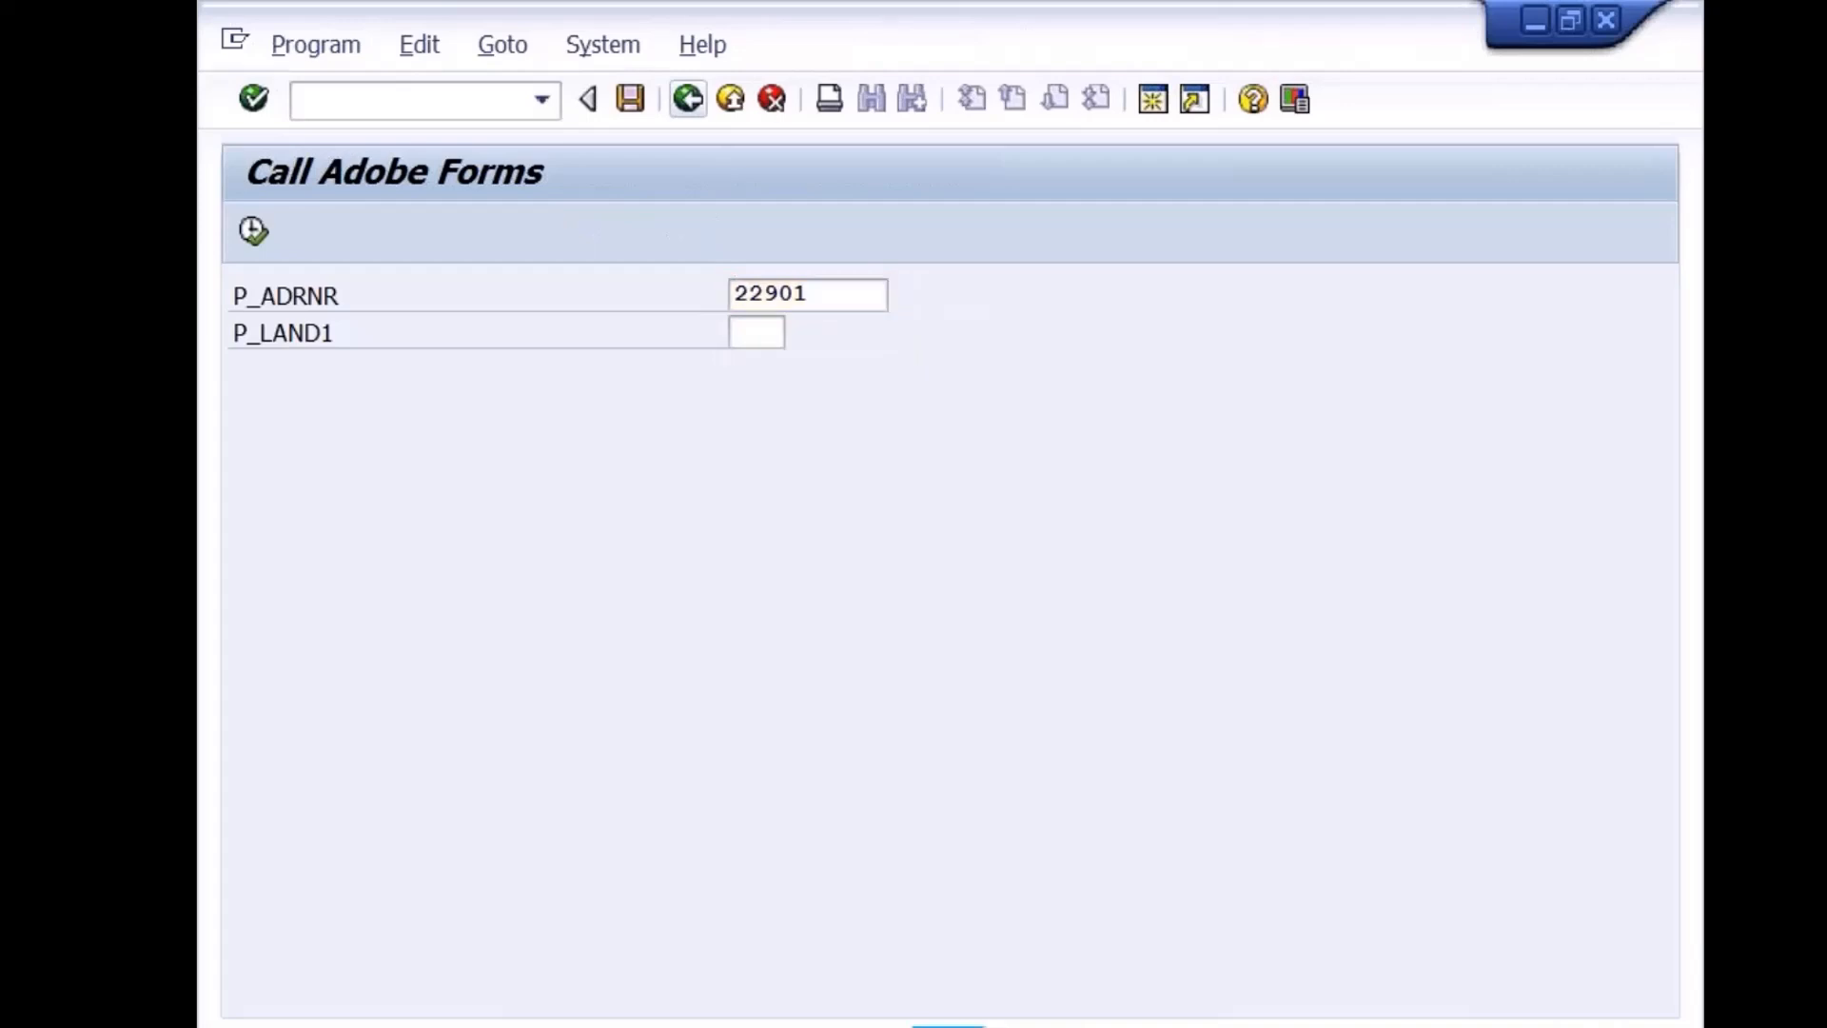
{"action": "key", "text": "F8"}
{"action": "left_click", "coordinate": [654, 727]}
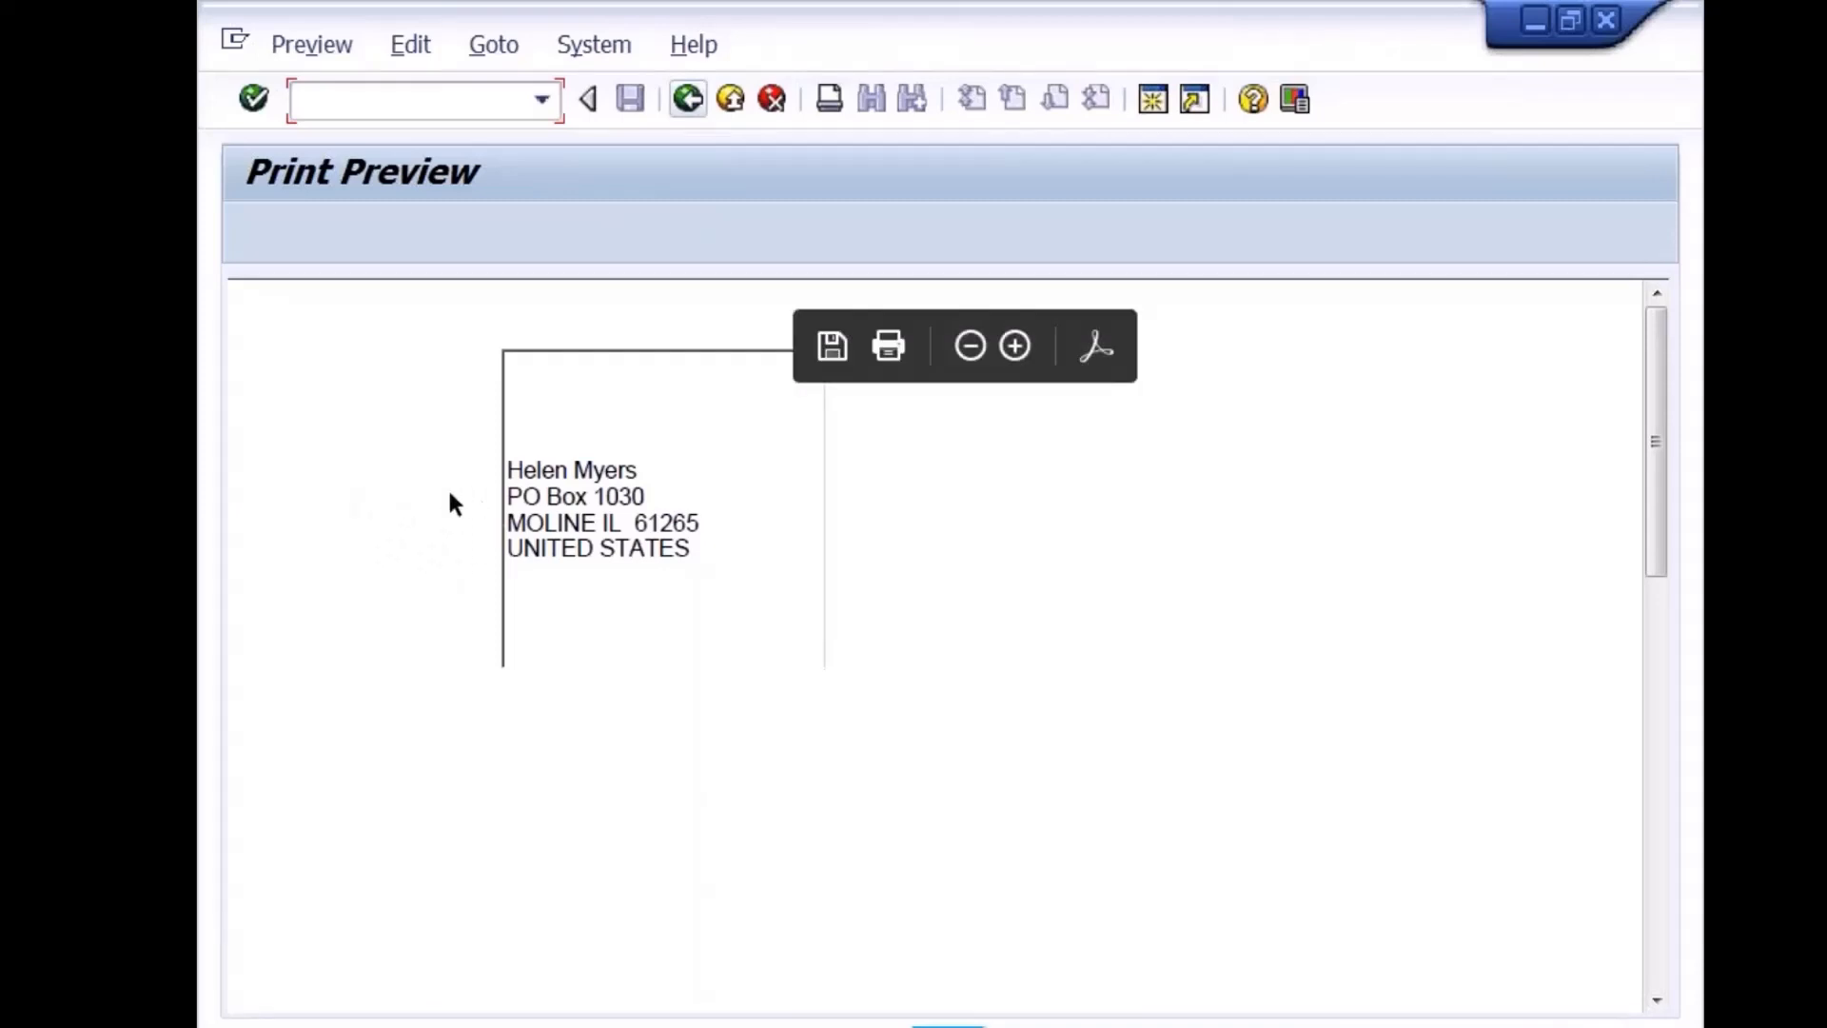
{"action": "left_click", "coordinate": [687, 93]}
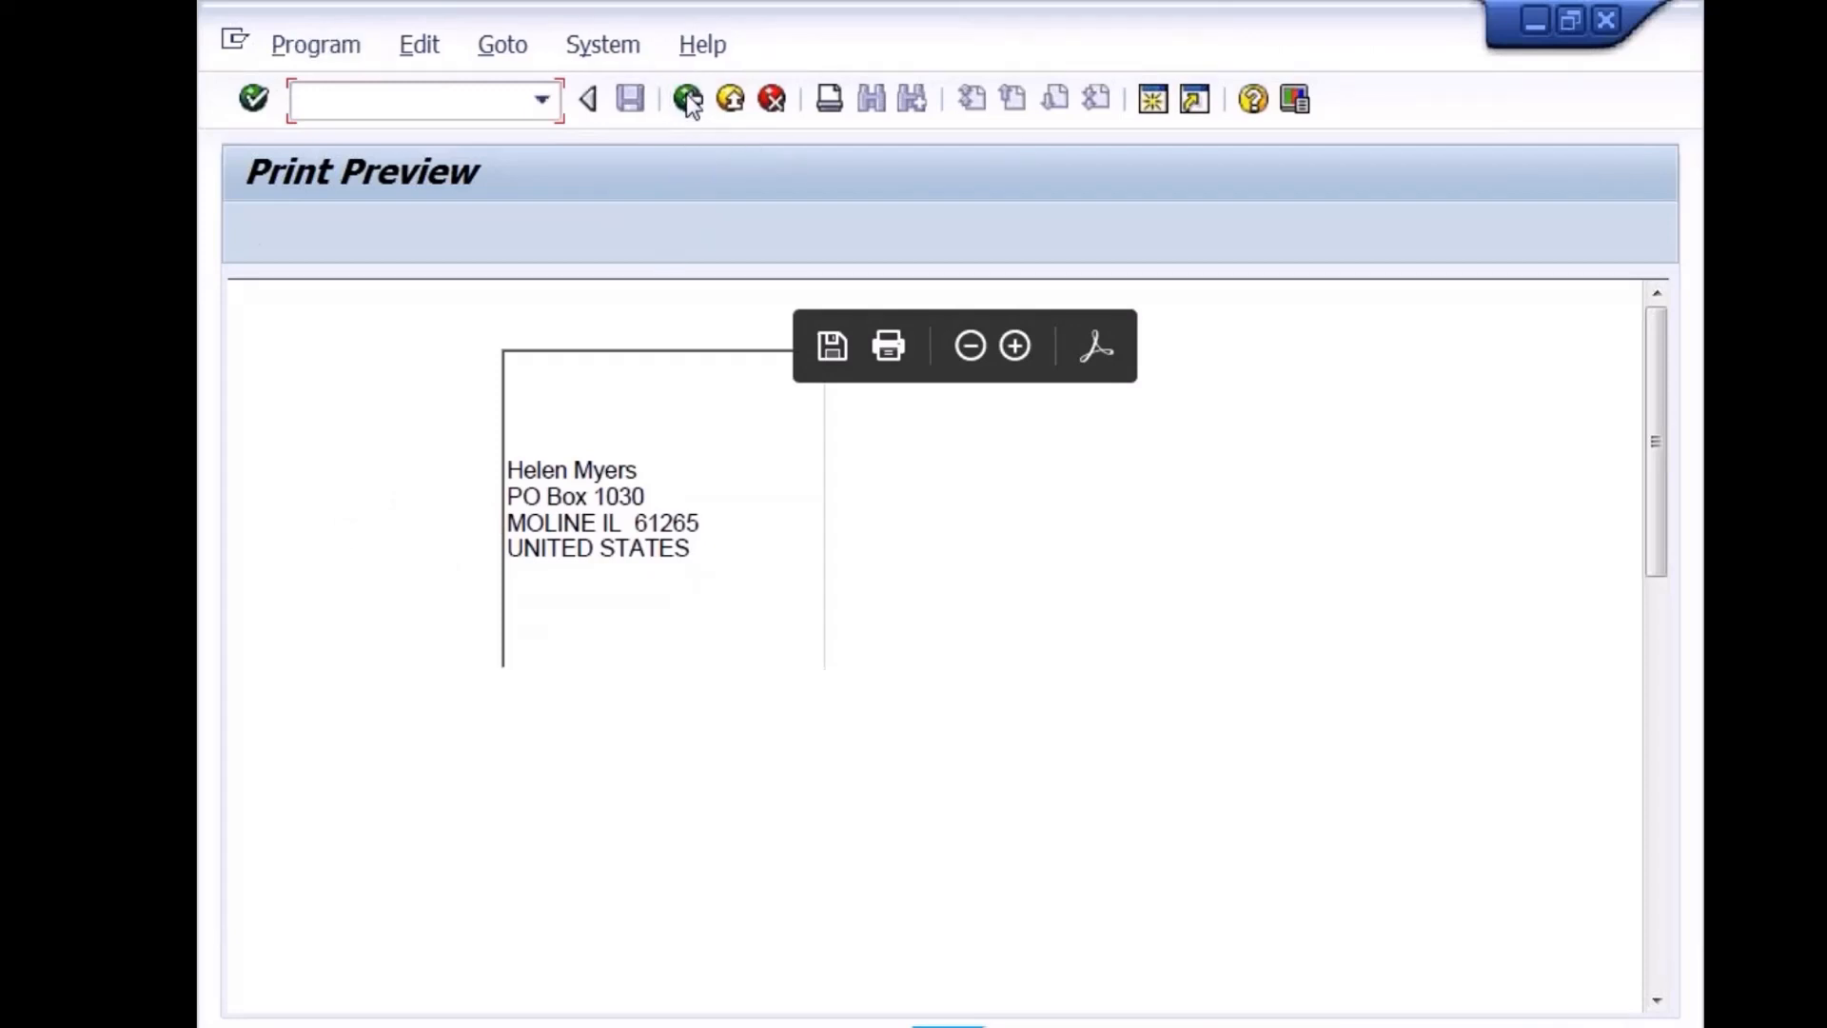
{"action": "left_click", "coordinate": [687, 93]}
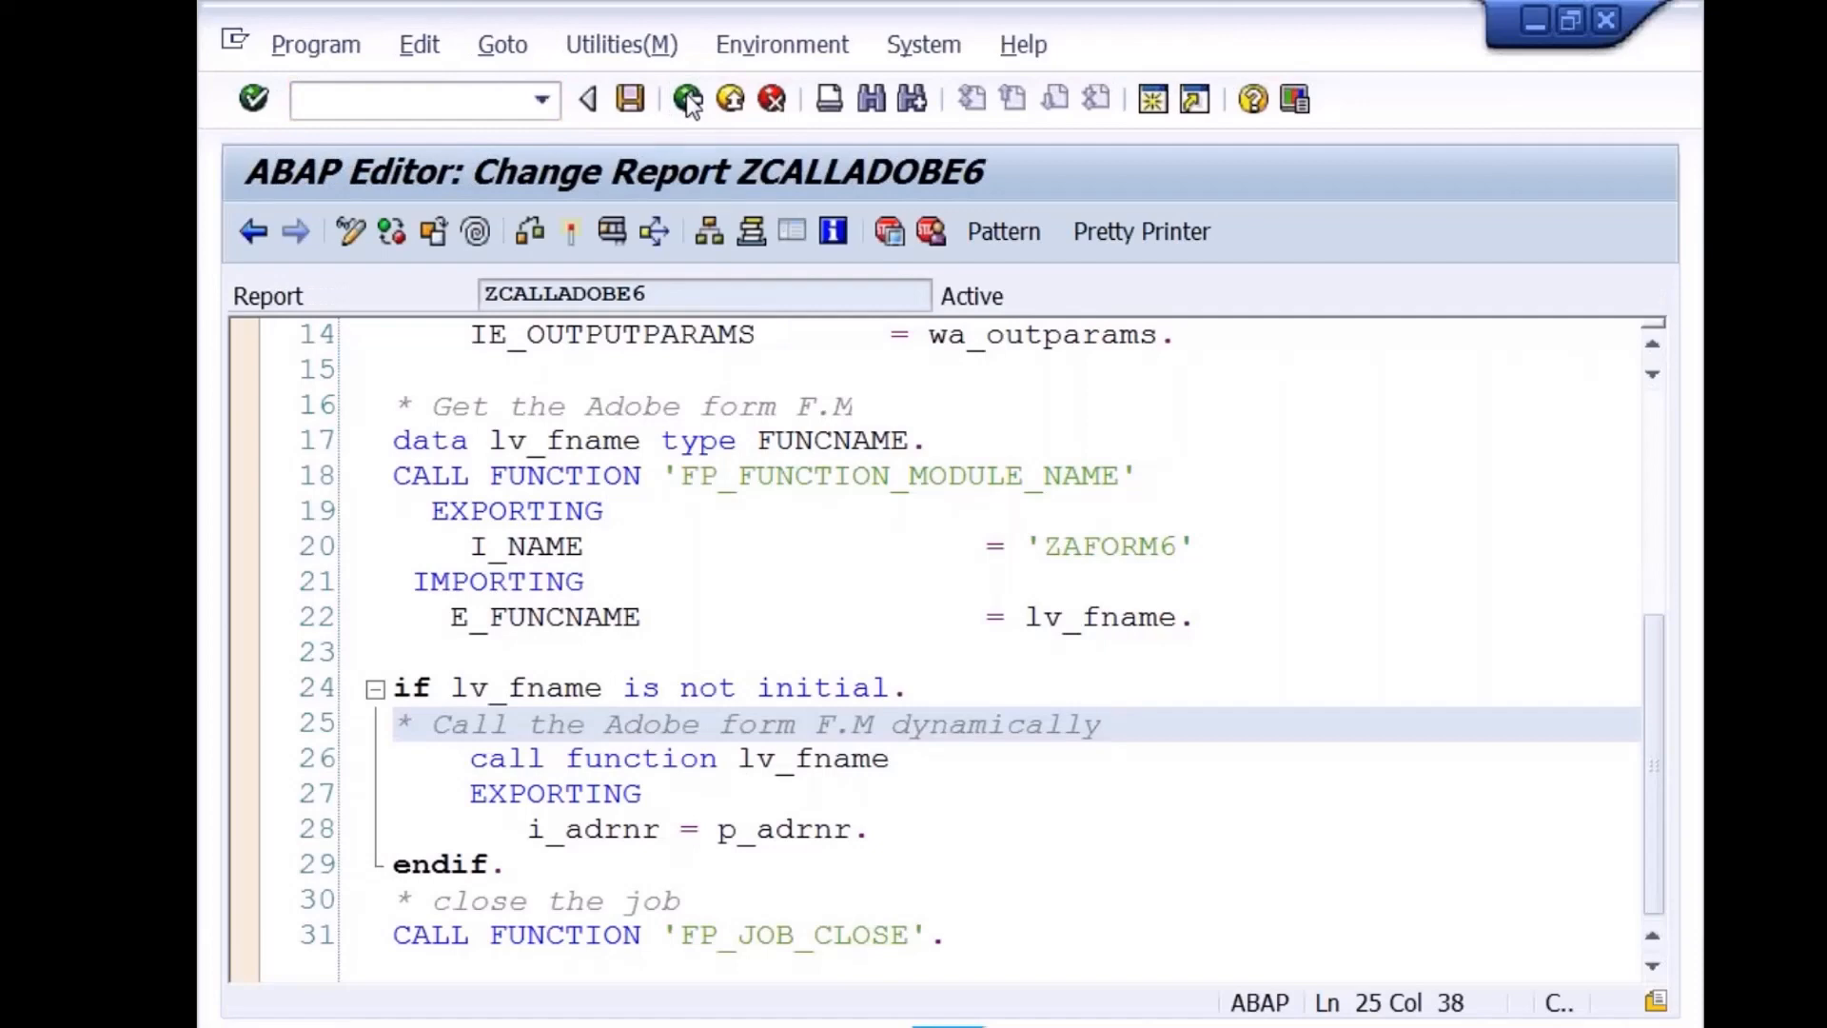
Switch to the Dictionary session and exit the display of table ADRC back to SAP Easy Access
{"action": "left_click", "coordinate": [876, 1027]}
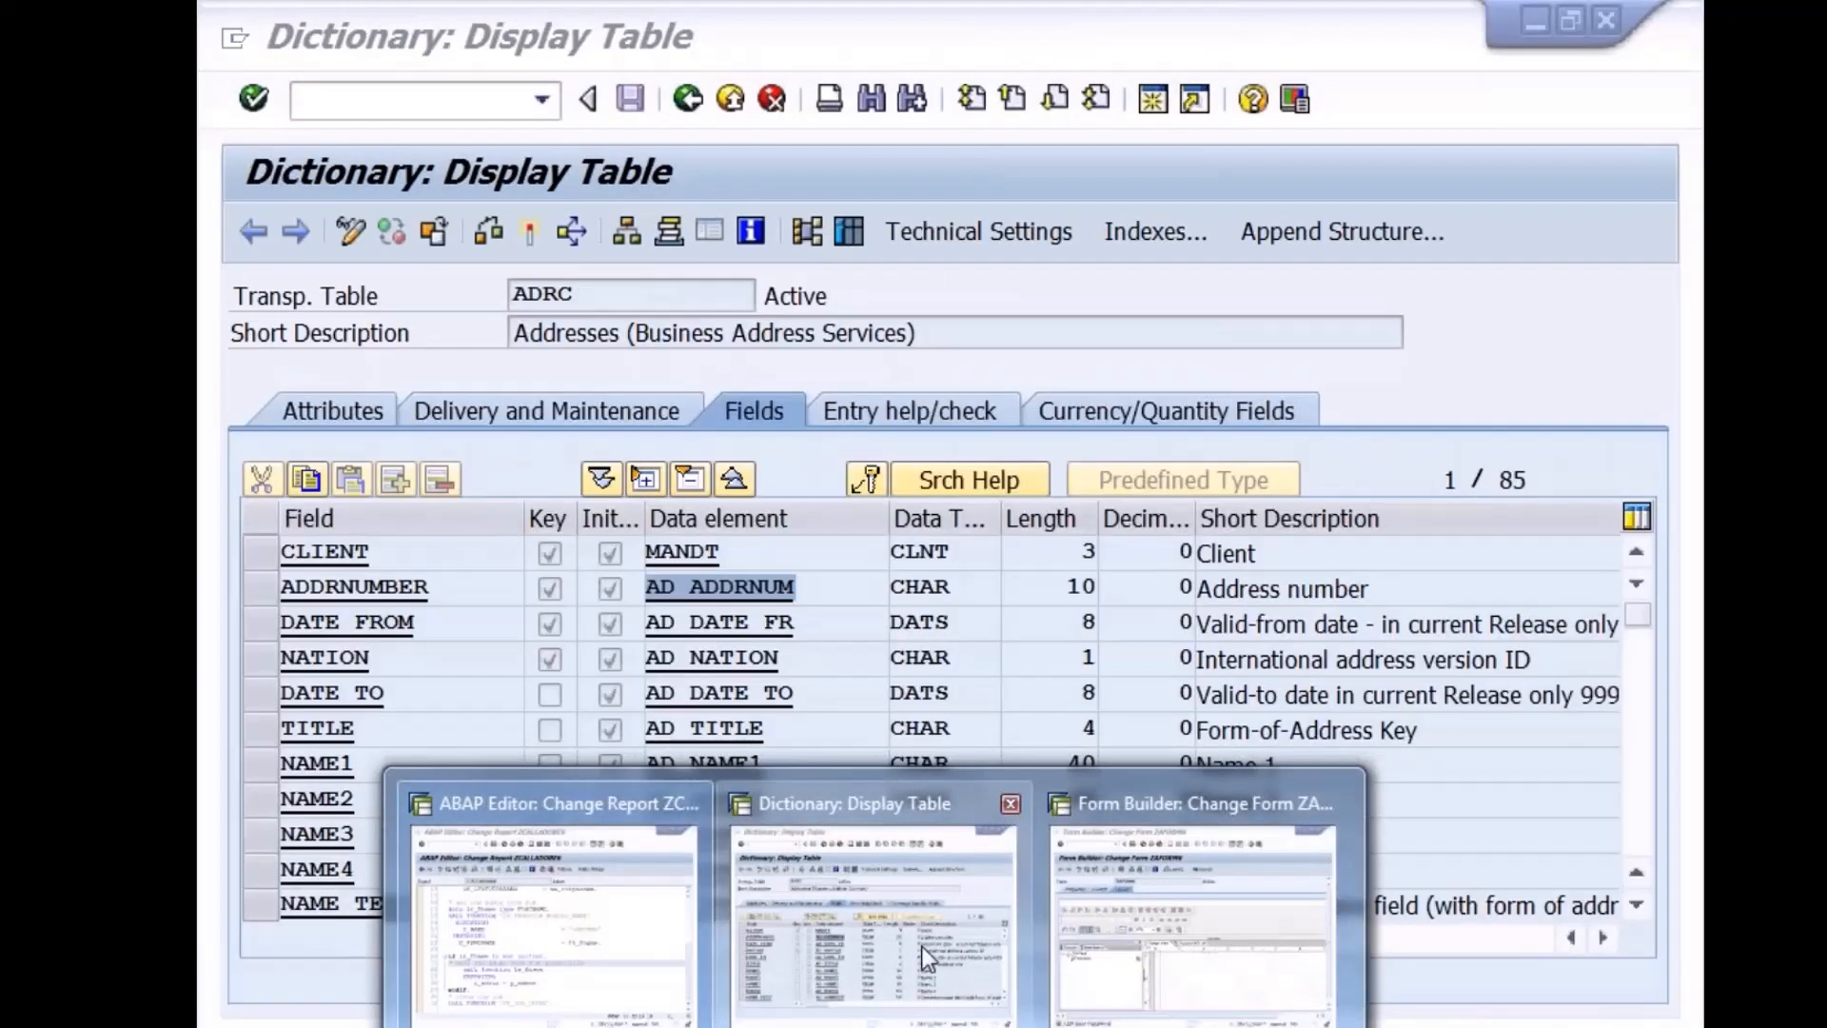
{"action": "left_click", "coordinate": [921, 945]}
{"action": "left_click", "coordinate": [687, 98]}
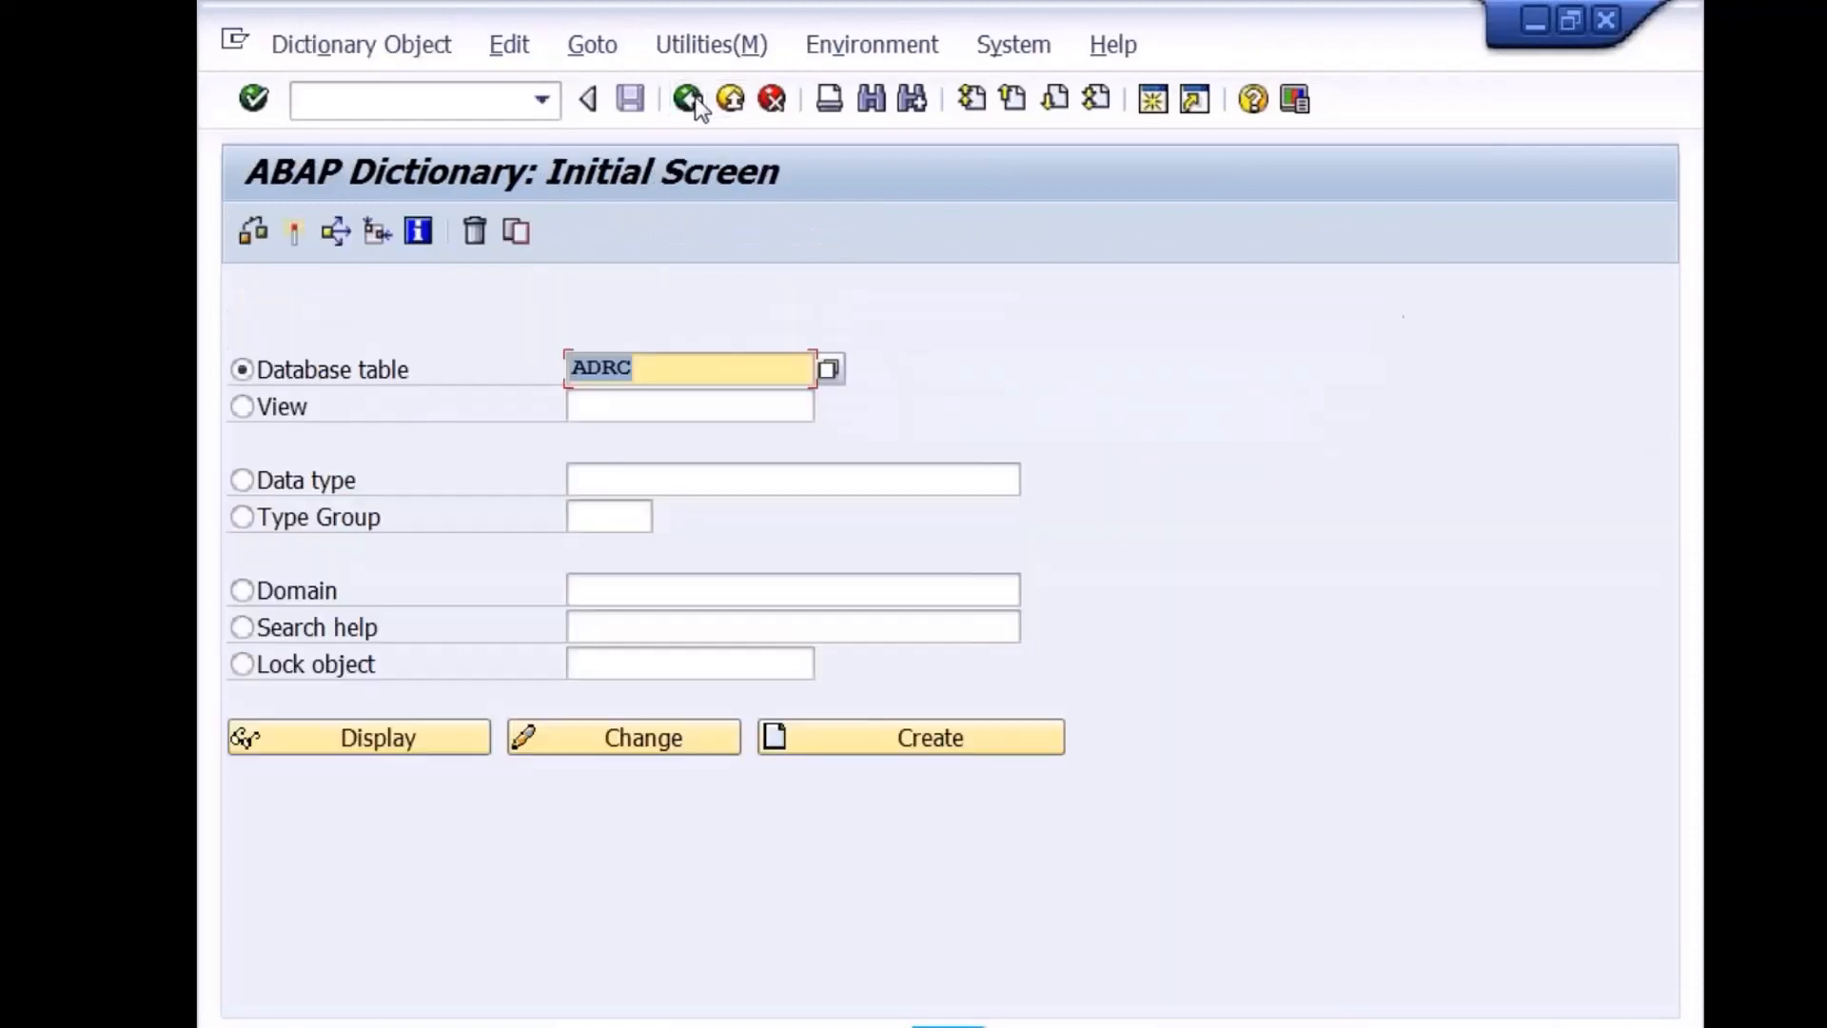
{"action": "left_click", "coordinate": [687, 98]}
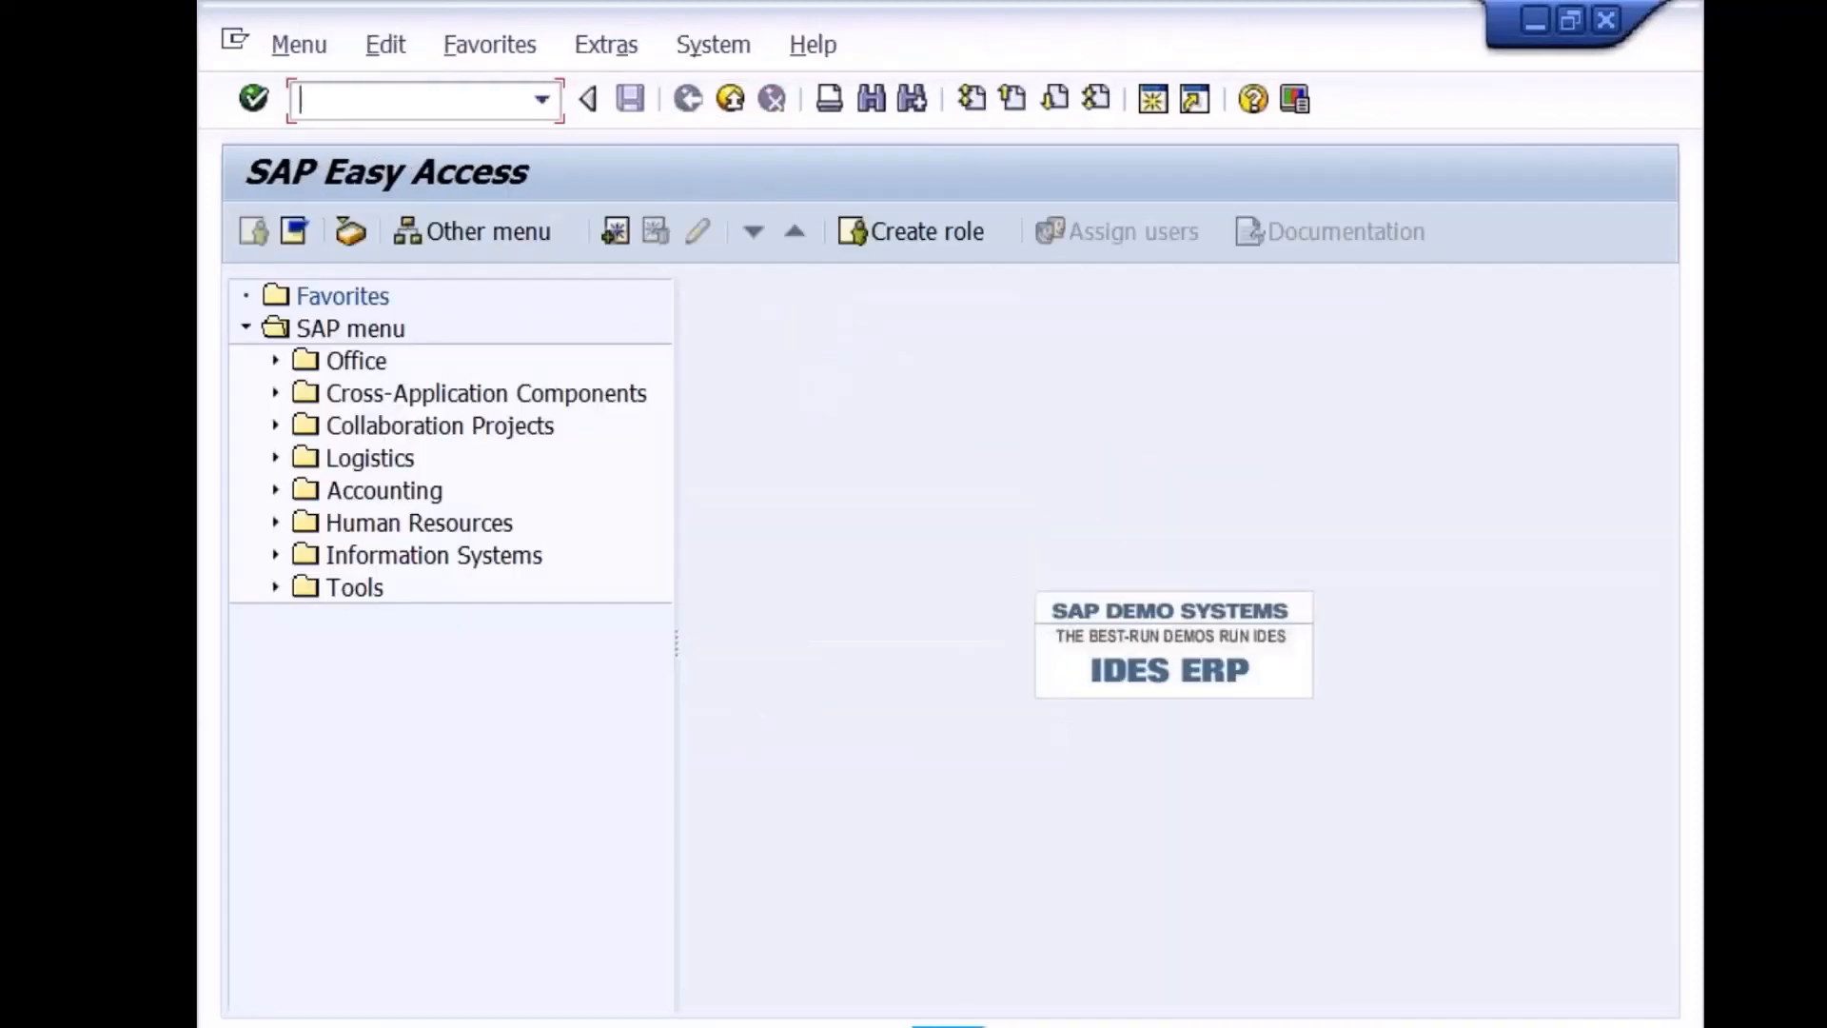
Switch to form ZAFORM6, show the ADDRESS node's properties in its context, and enlarge the properties area
{"action": "mouse_move", "coordinate": [875, 1025]}
{"action": "left_click", "coordinate": [1093, 987]}
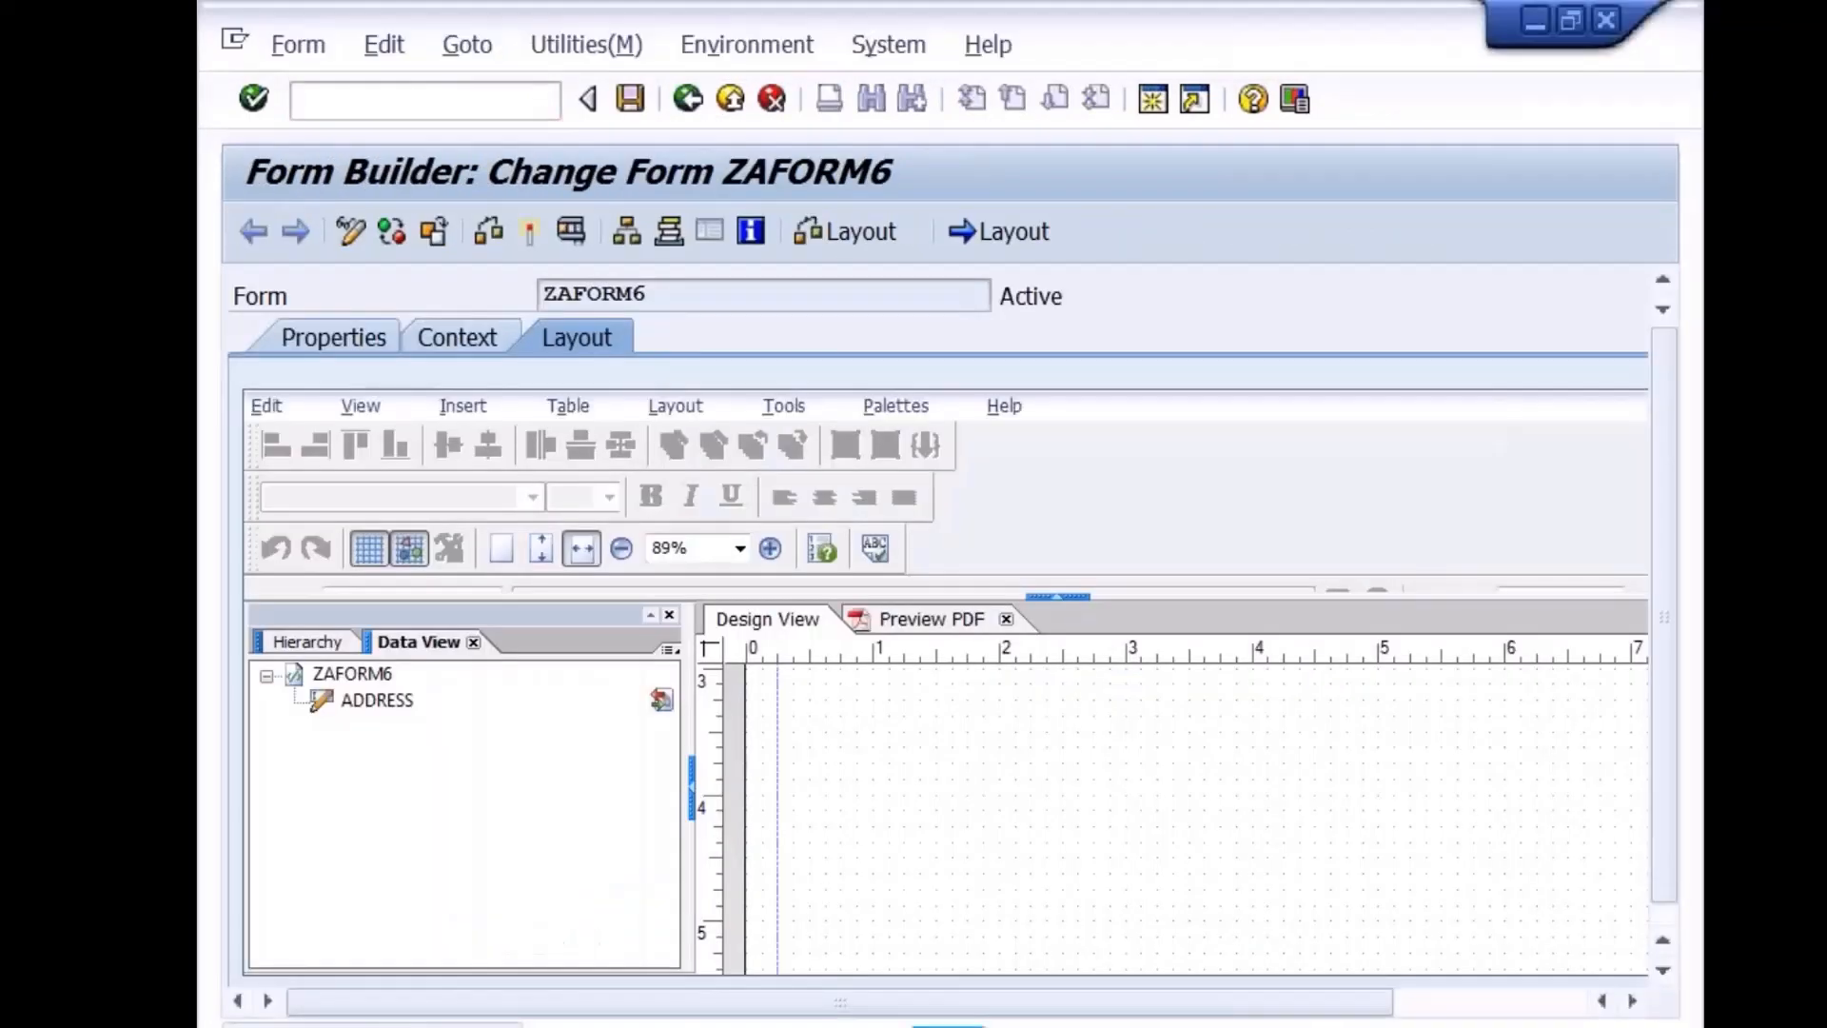
{"action": "left_click", "coordinate": [455, 345]}
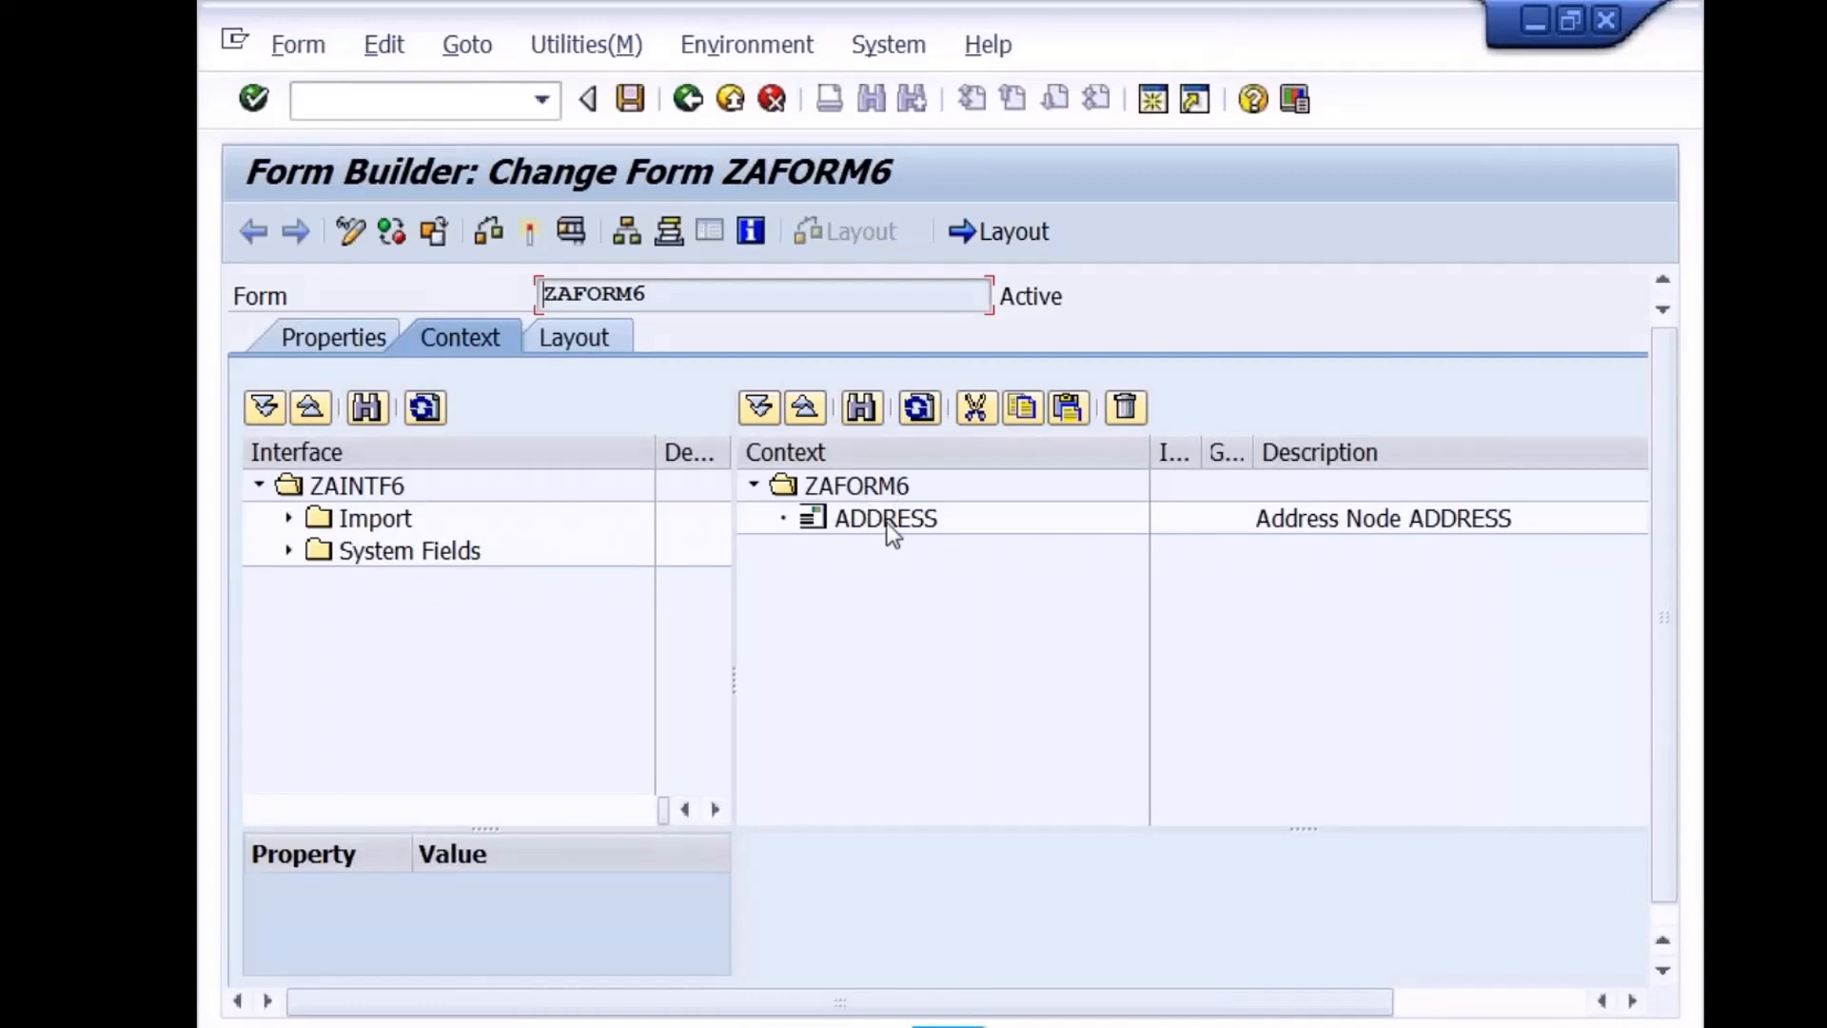
{"action": "left_click", "coordinate": [890, 525]}
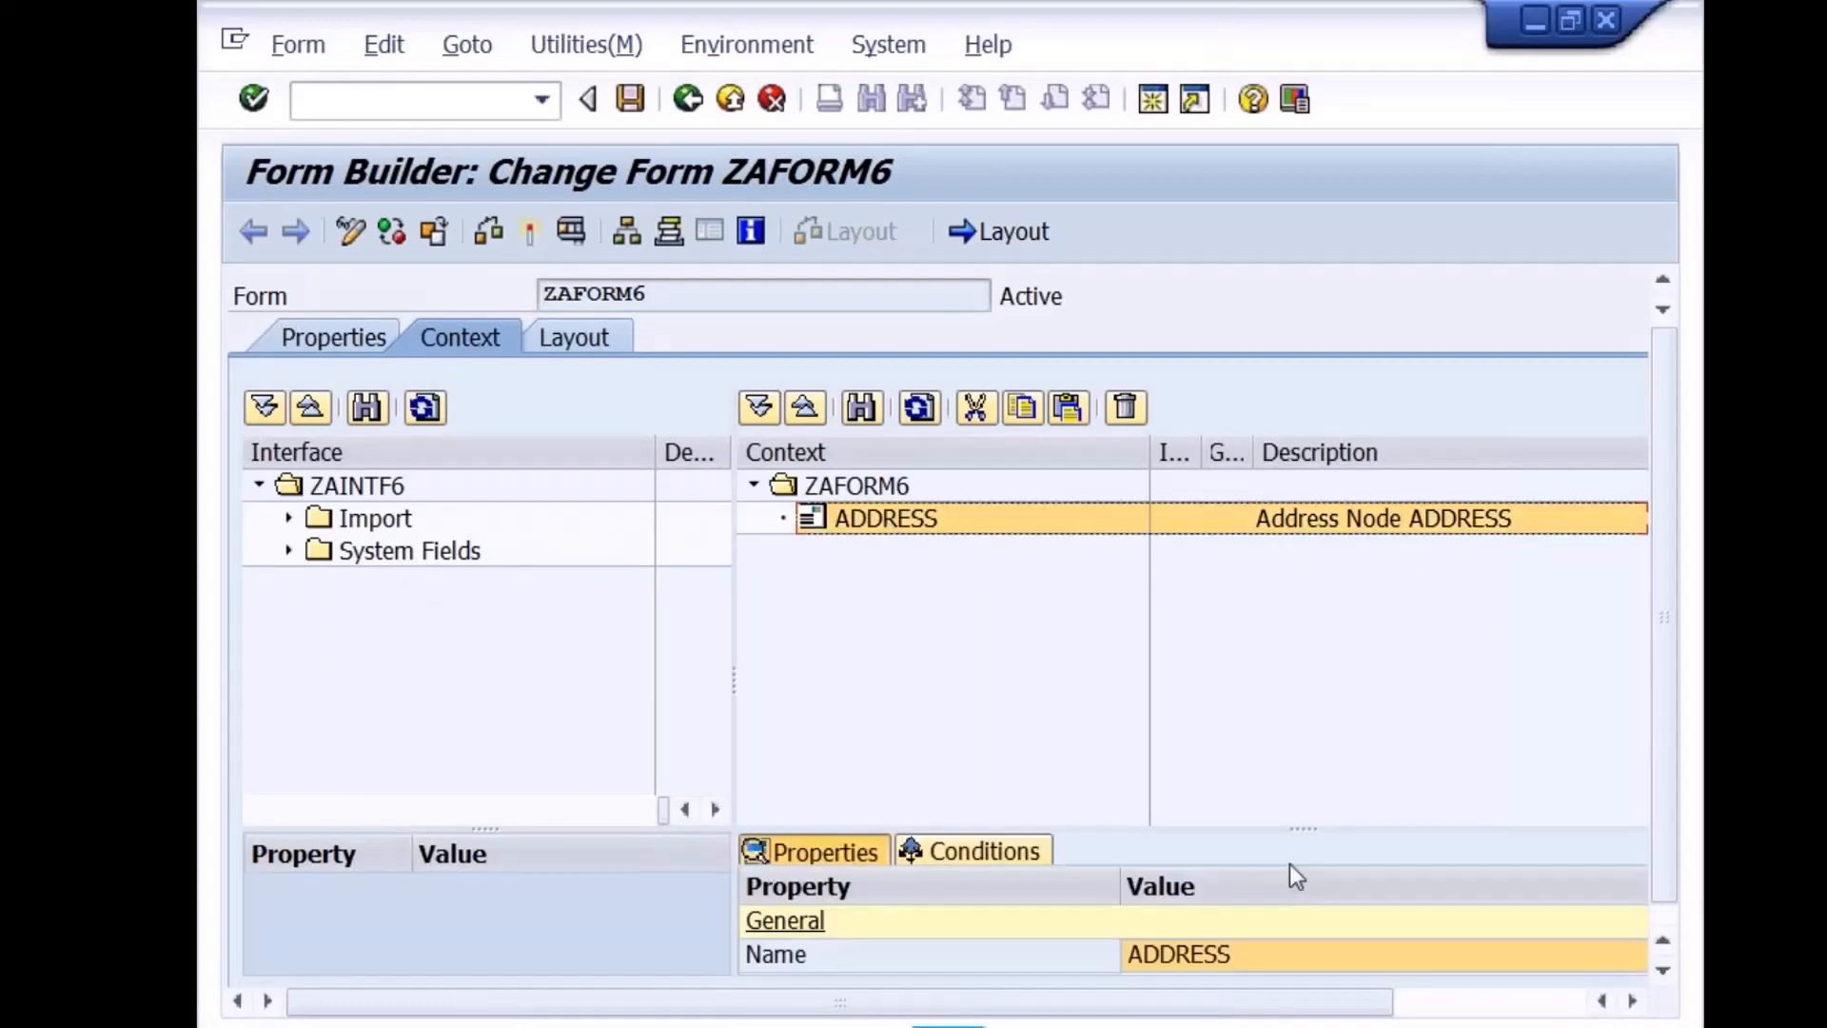
{"action": "left_click_drag", "start_coordinate": [1304, 828], "coordinate": [1304, 616]}
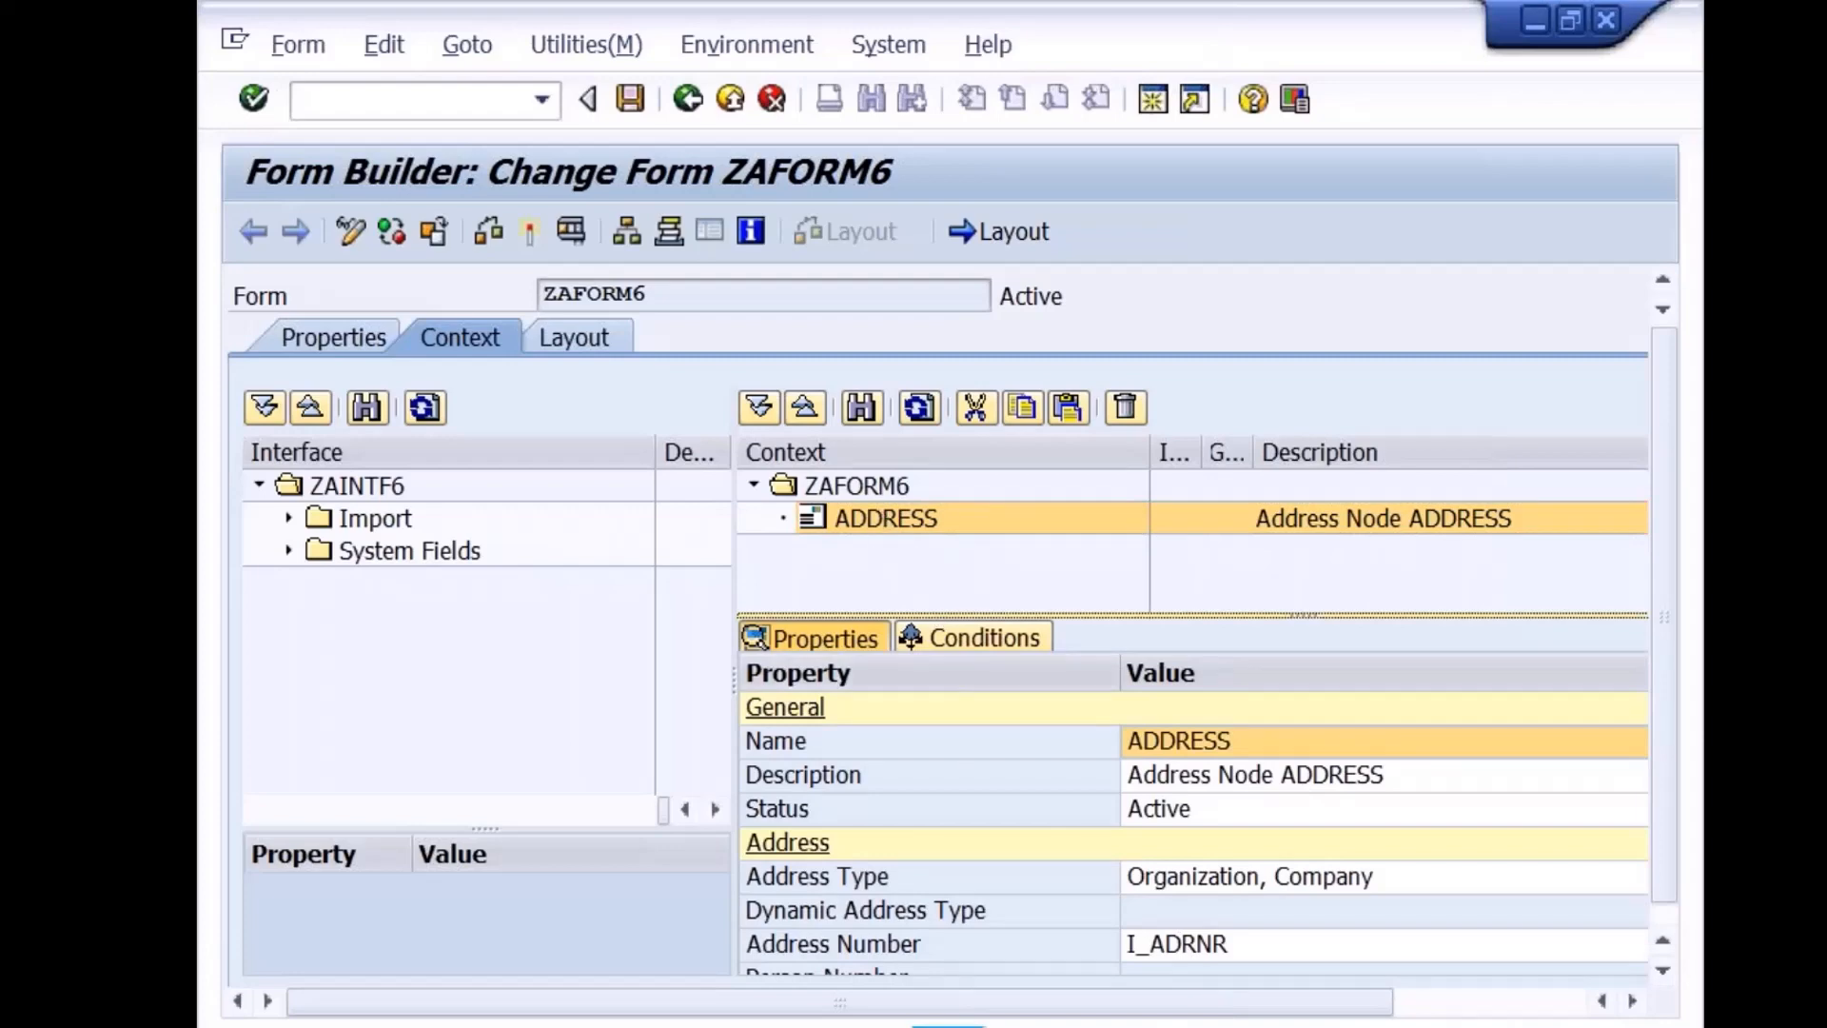
Create a graphic node under the ZAFORM6 context and select it
{"action": "left_click_drag", "start_coordinate": [1278, 611], "coordinate": [1266, 791]}
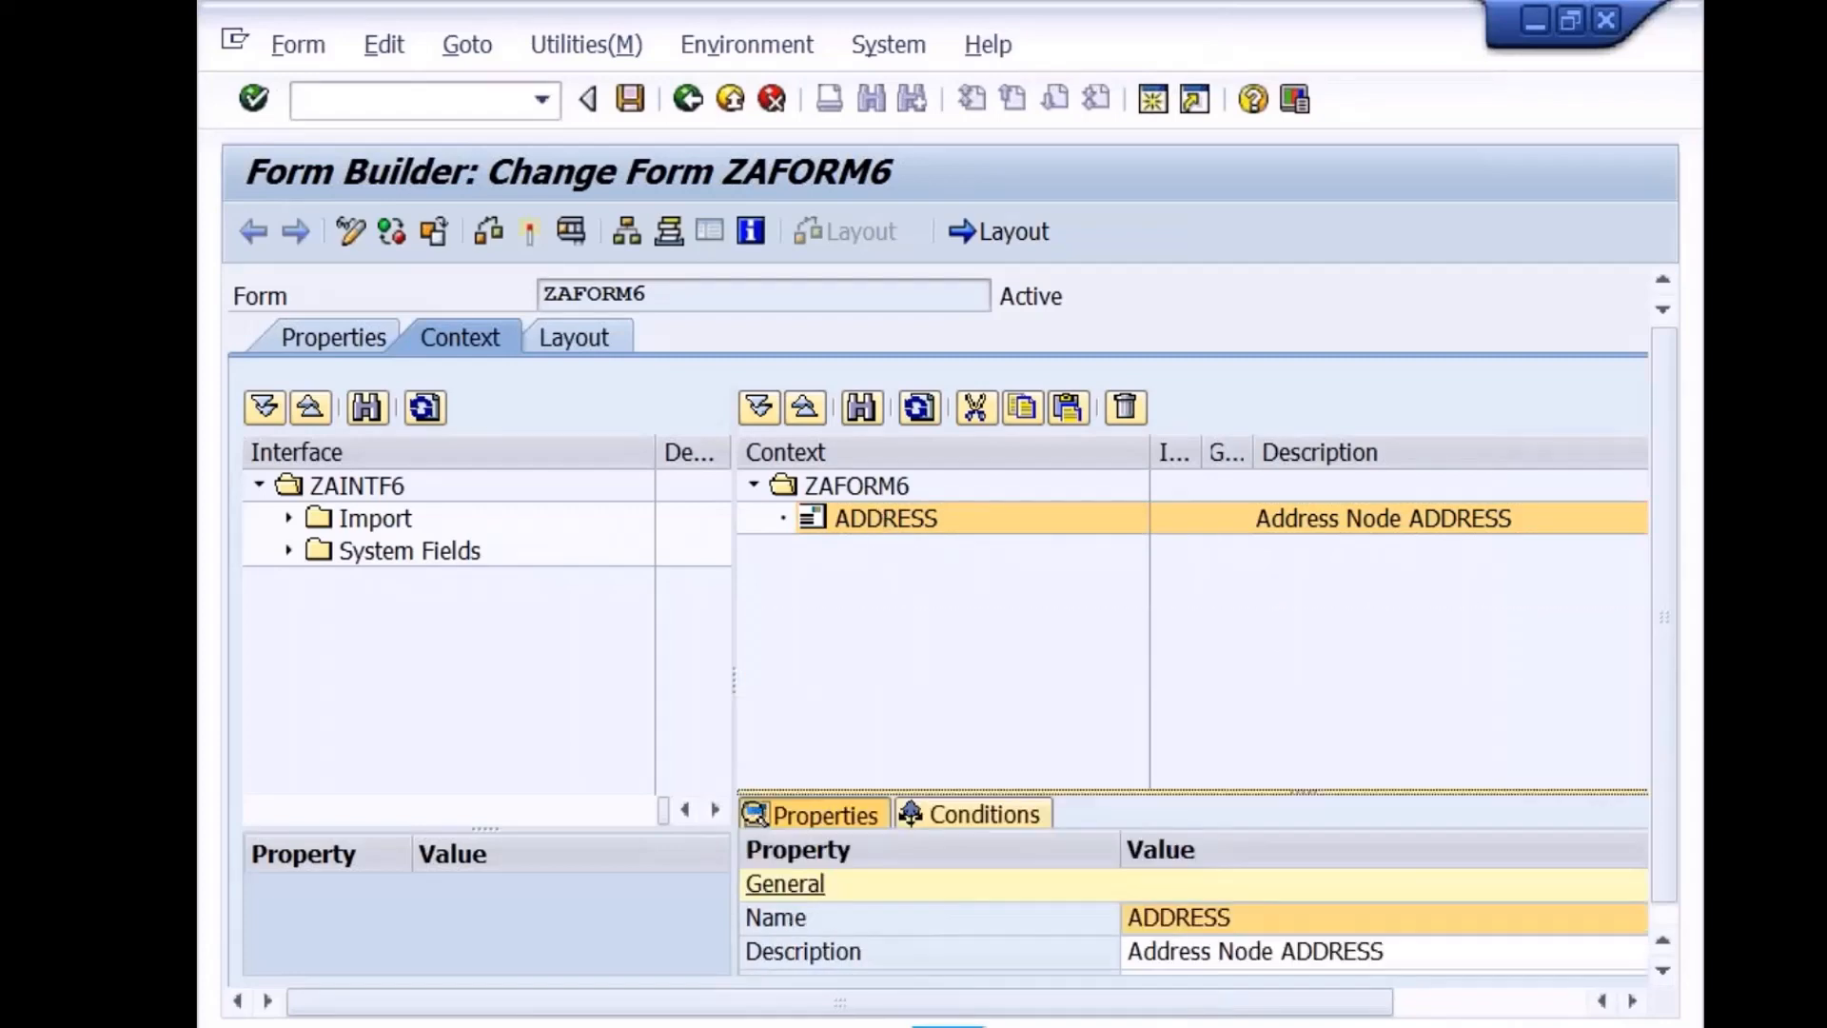
{"action": "right_click", "coordinate": [858, 481]}
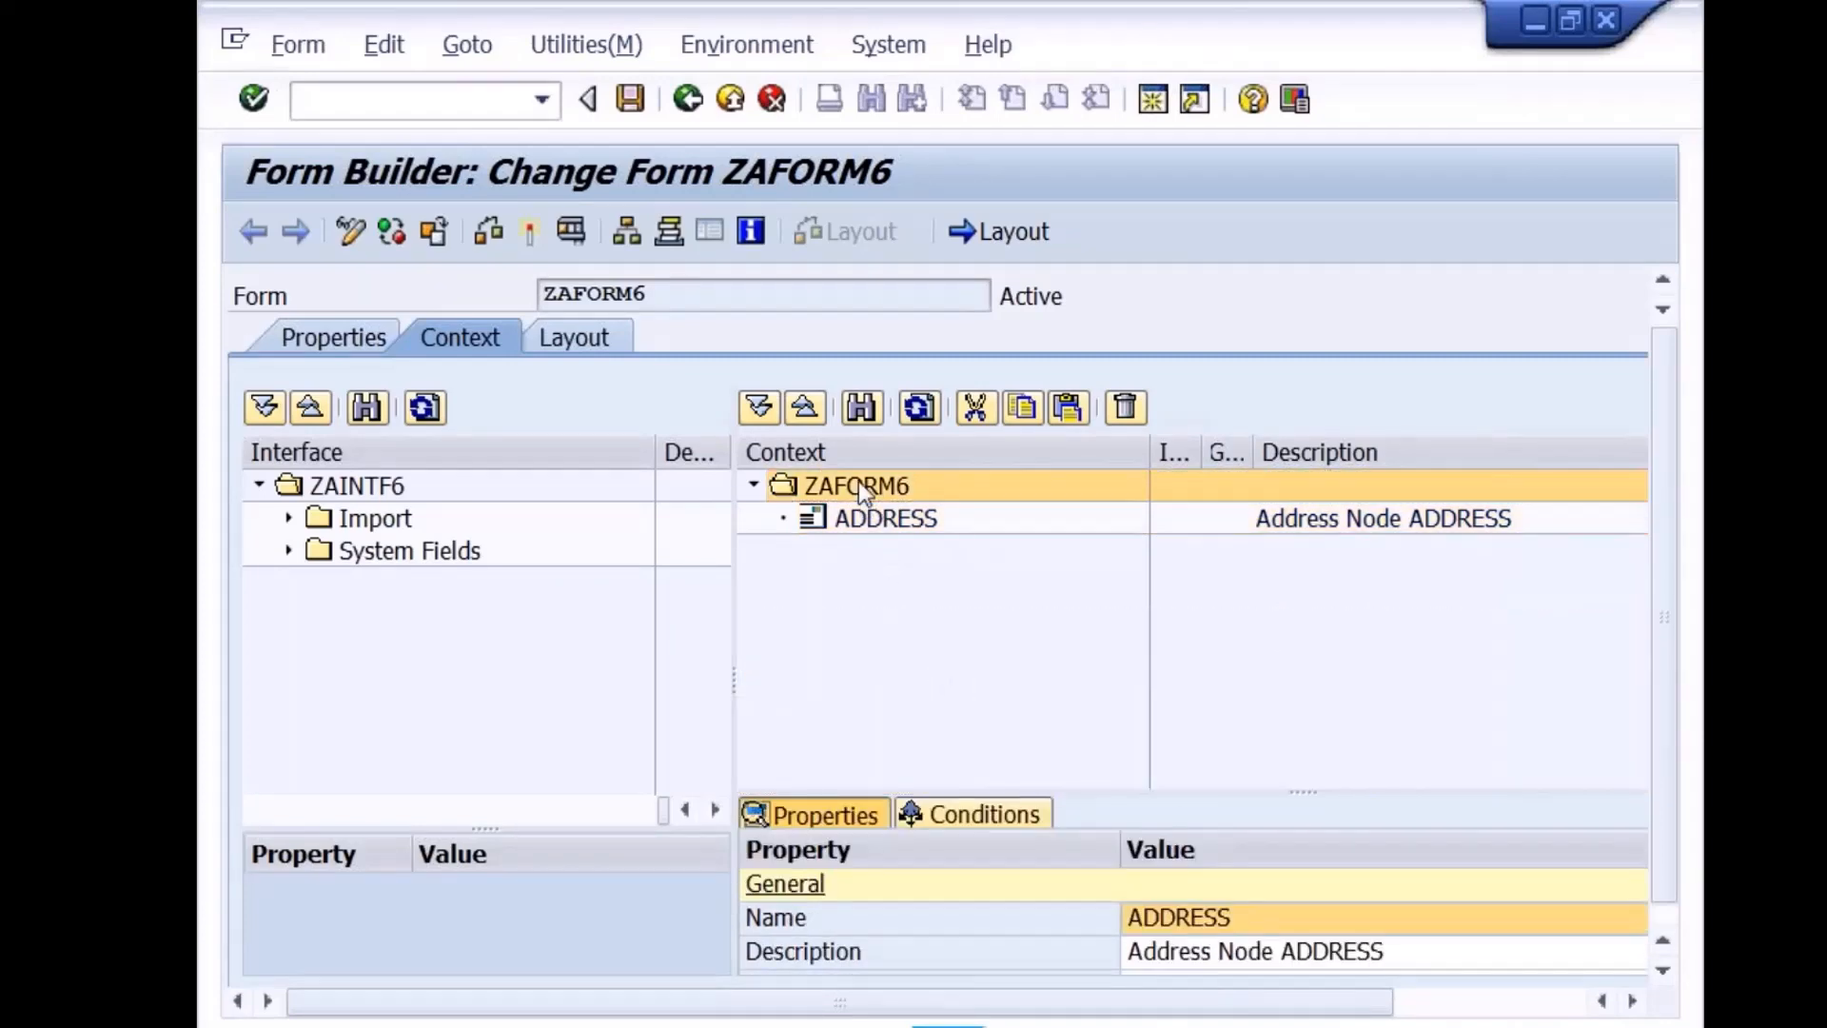
{"action": "mouse_move", "coordinate": [933, 506]}
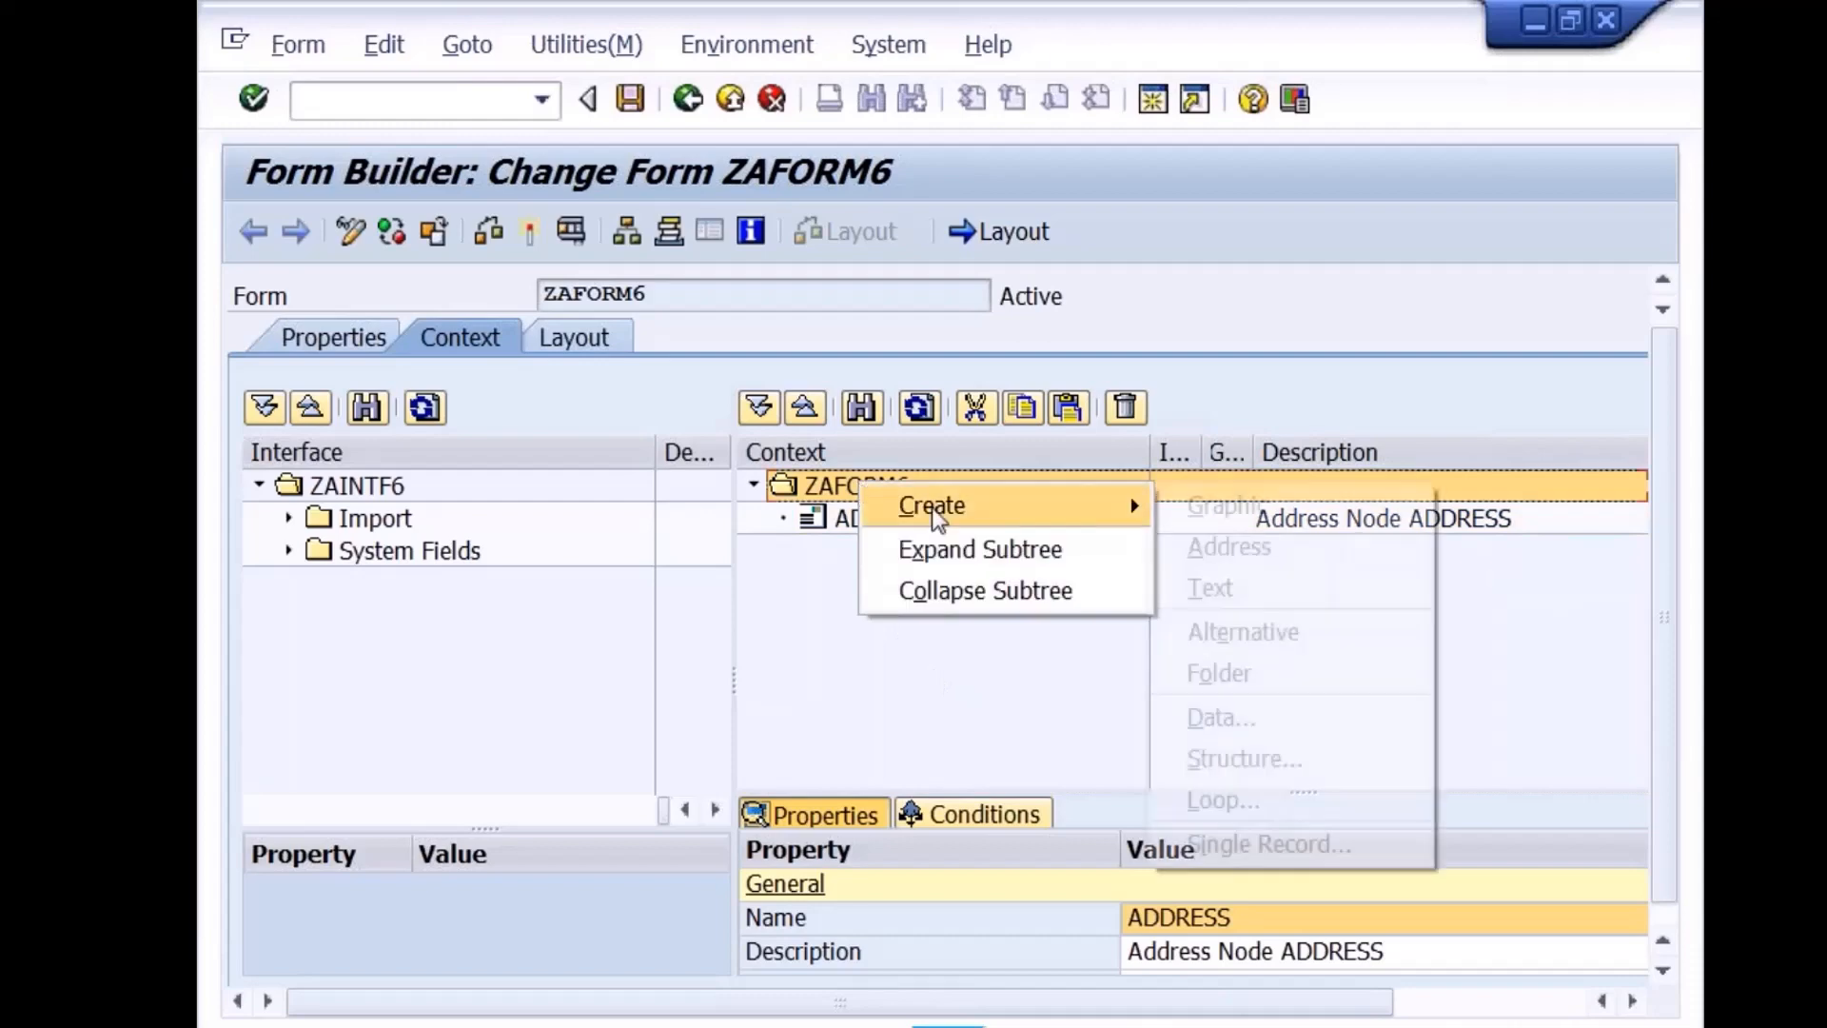
{"action": "left_click", "coordinate": [1243, 510]}
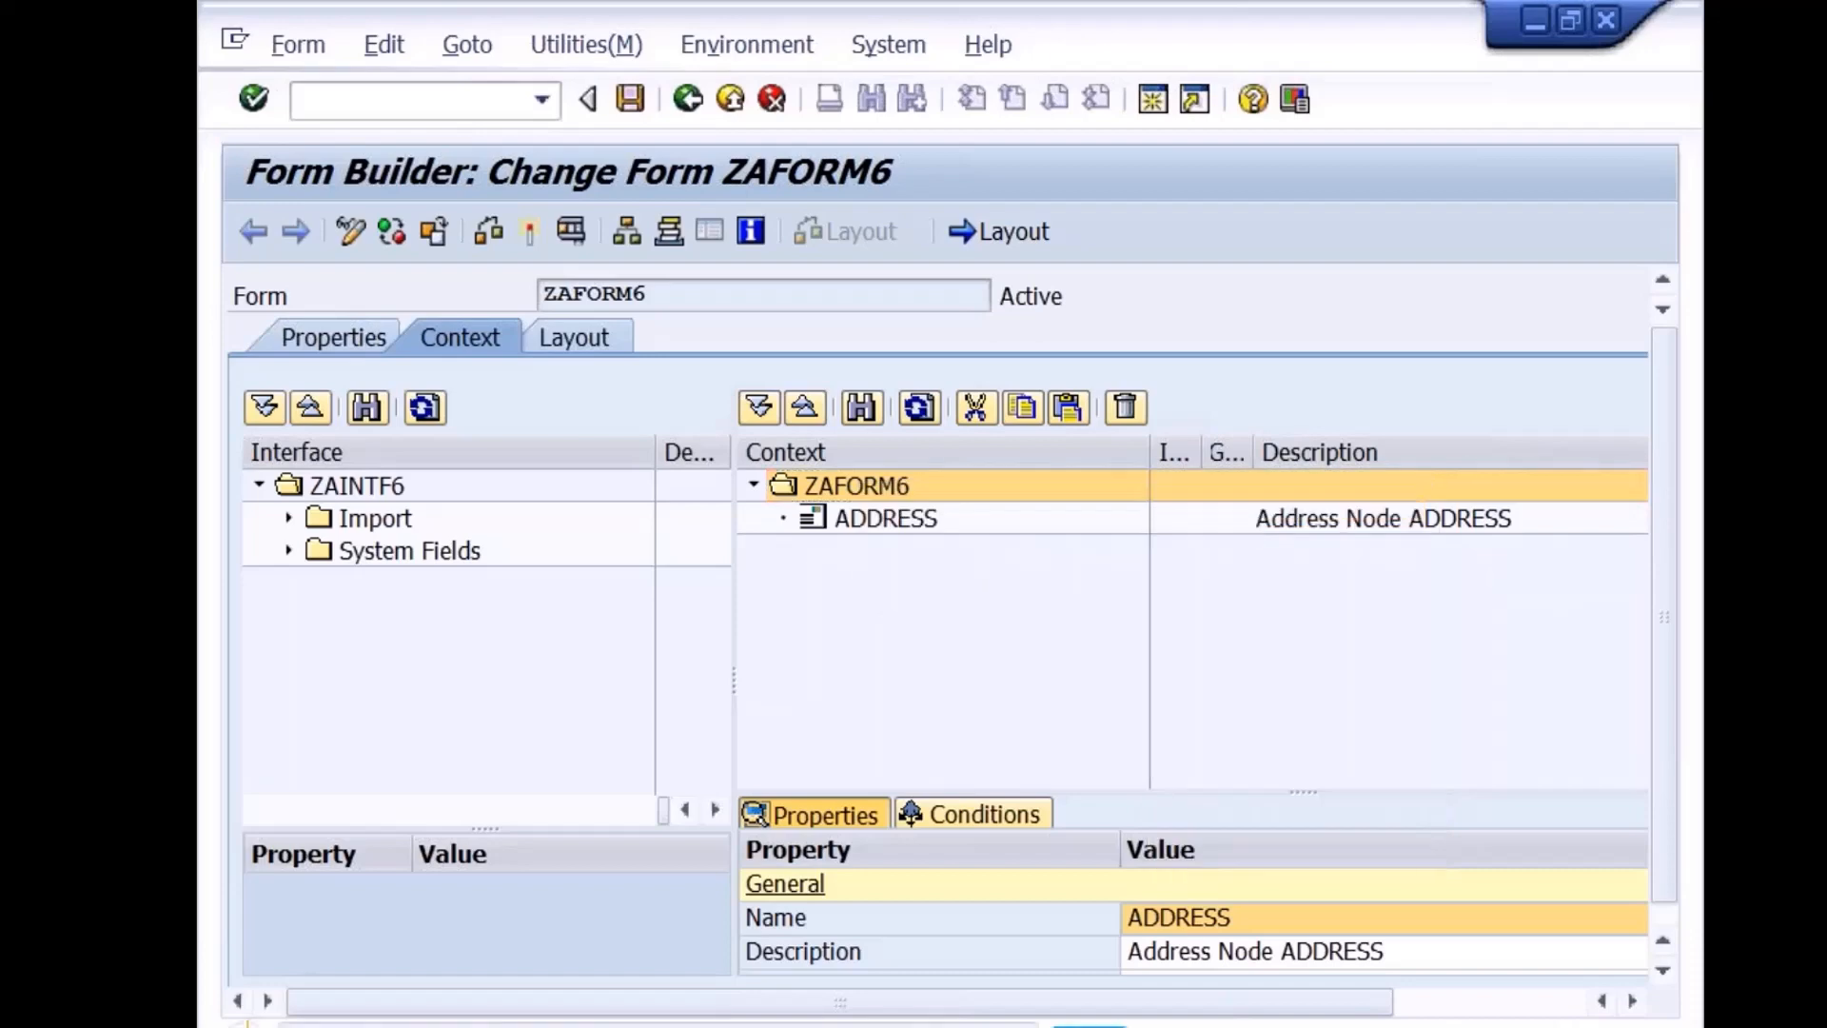
{"action": "left_click", "coordinate": [898, 550]}
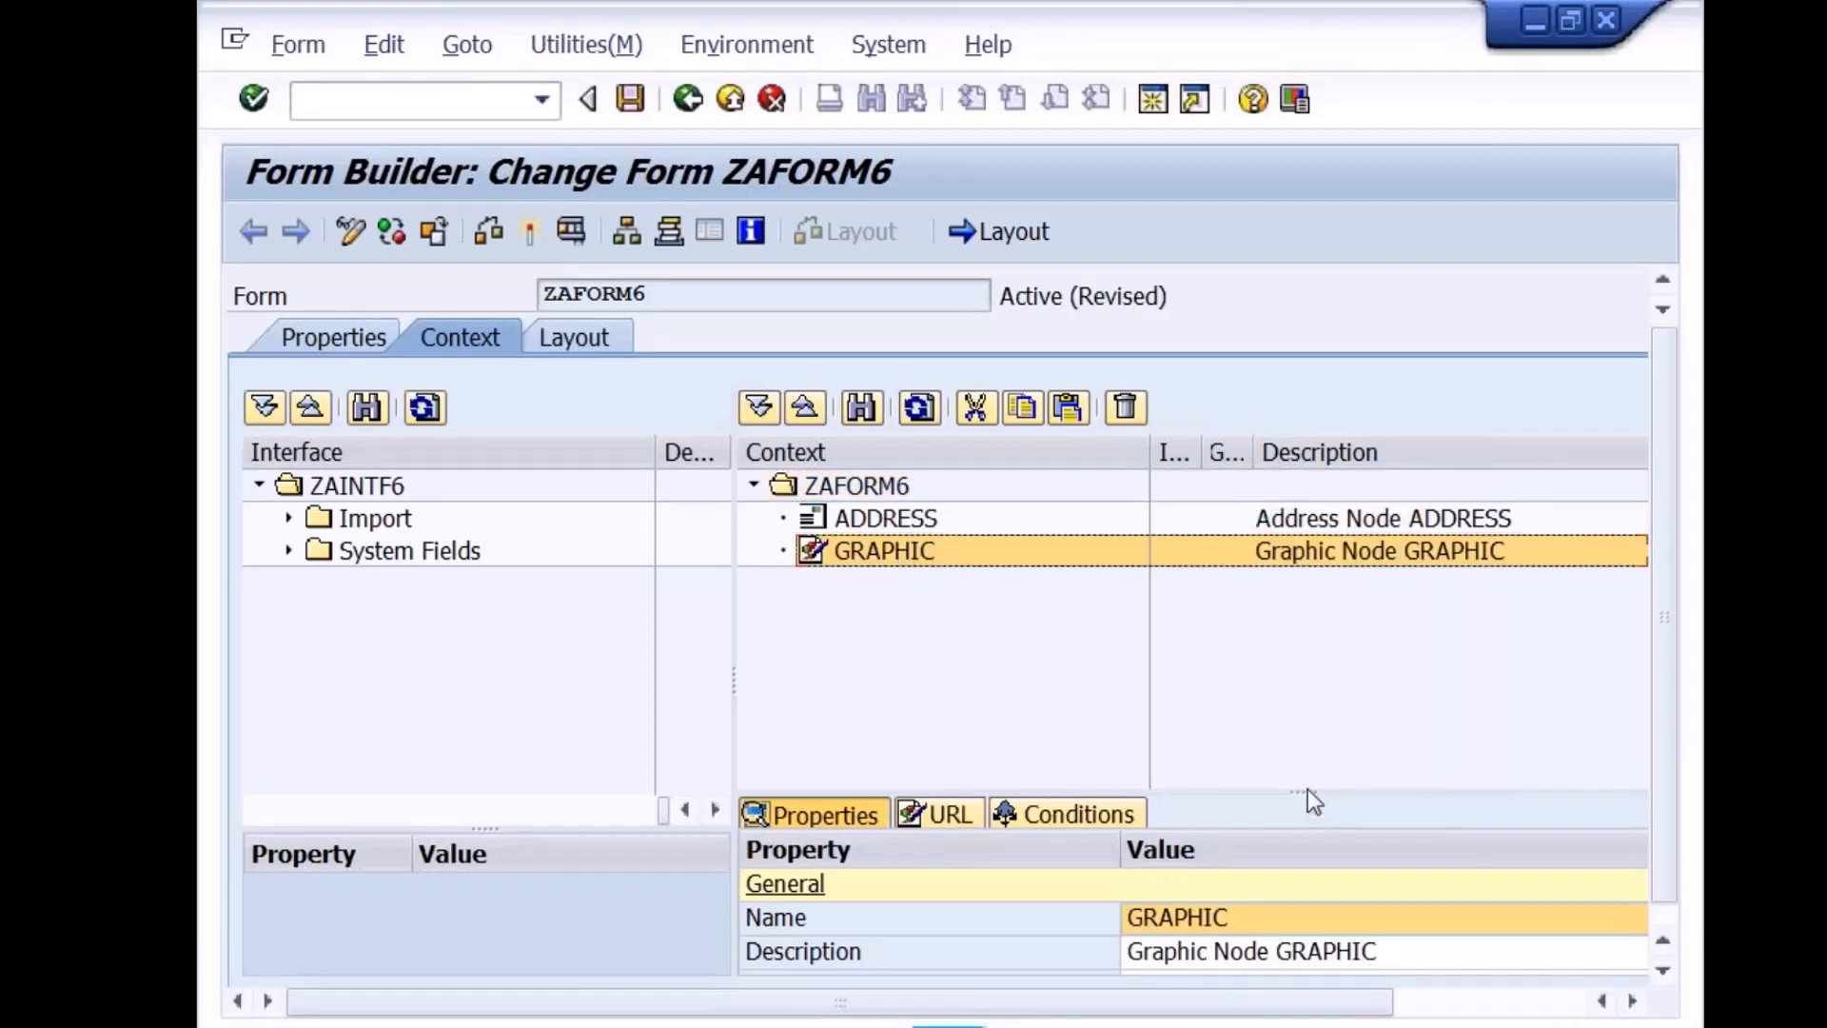
Enlarge the properties area and change the GRAPHIC node's graphic type to Graphic Content, confirming the type change
{"action": "left_click_drag", "start_coordinate": [1307, 790], "coordinate": [1265, 614]}
{"action": "left_click", "coordinate": [880, 556]}
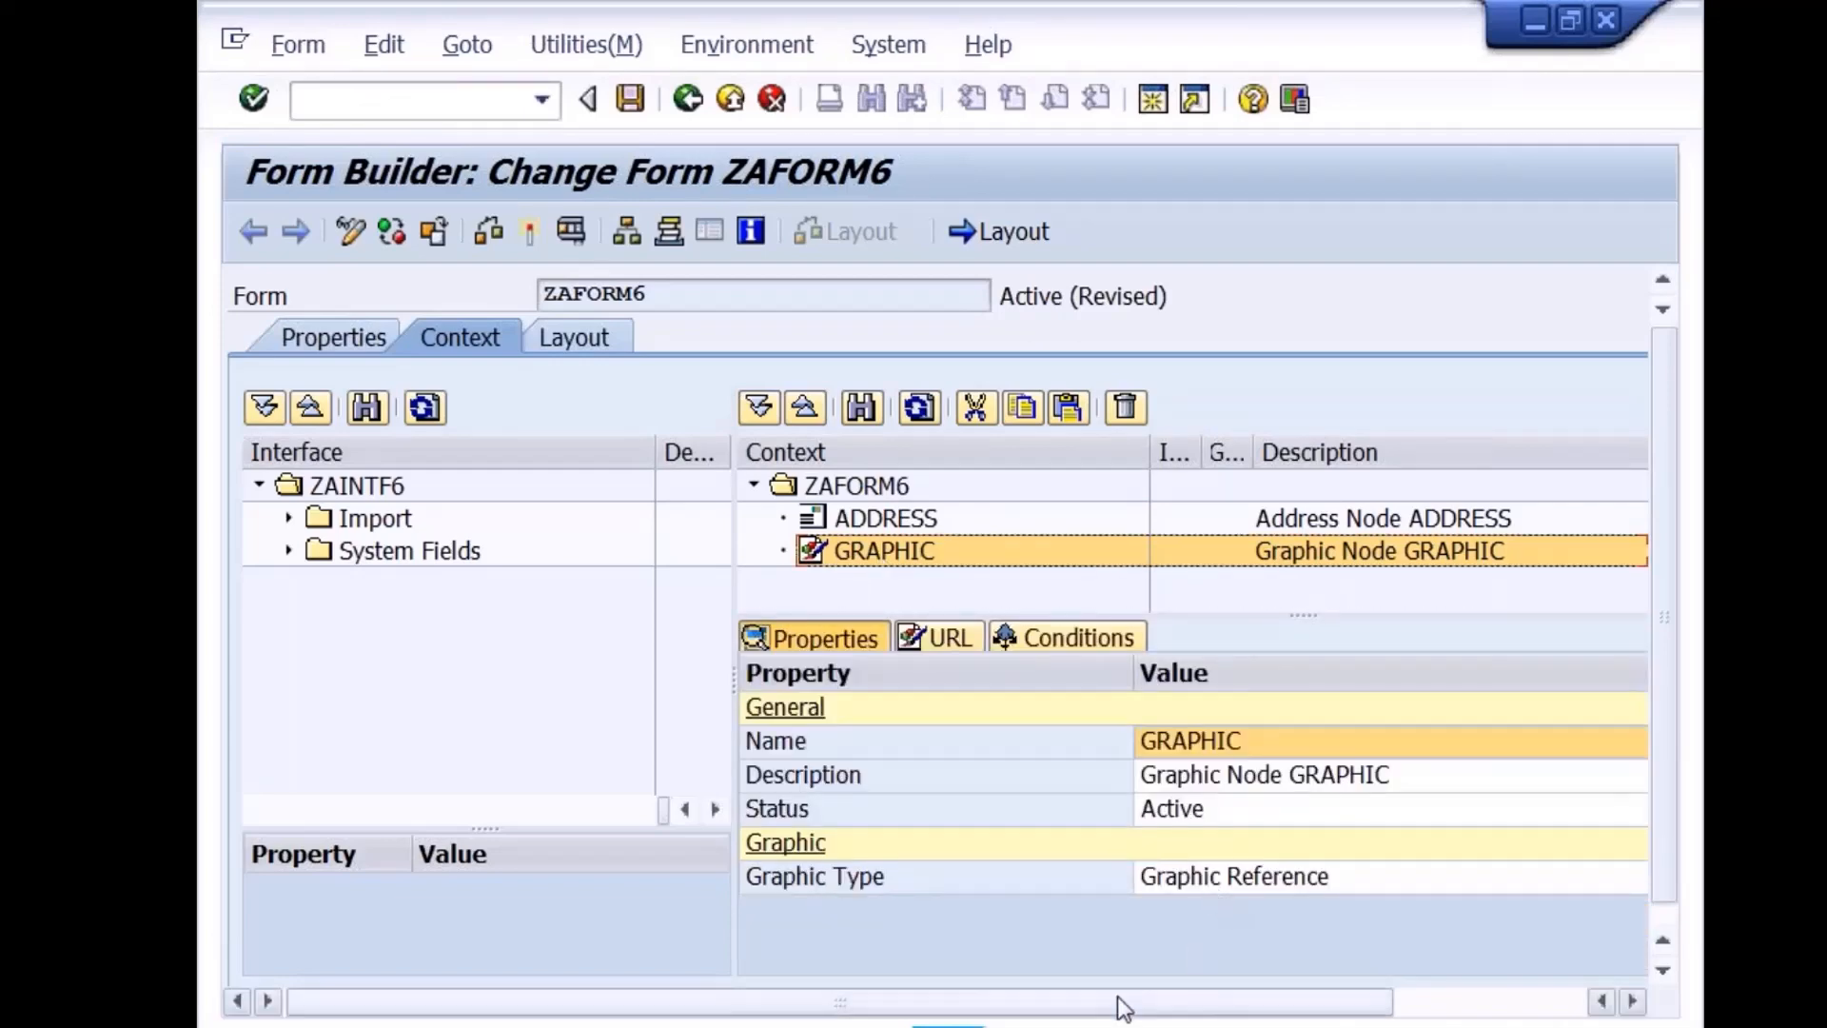
{"action": "left_click_drag", "start_coordinate": [1129, 1004], "coordinate": [1358, 1014]}
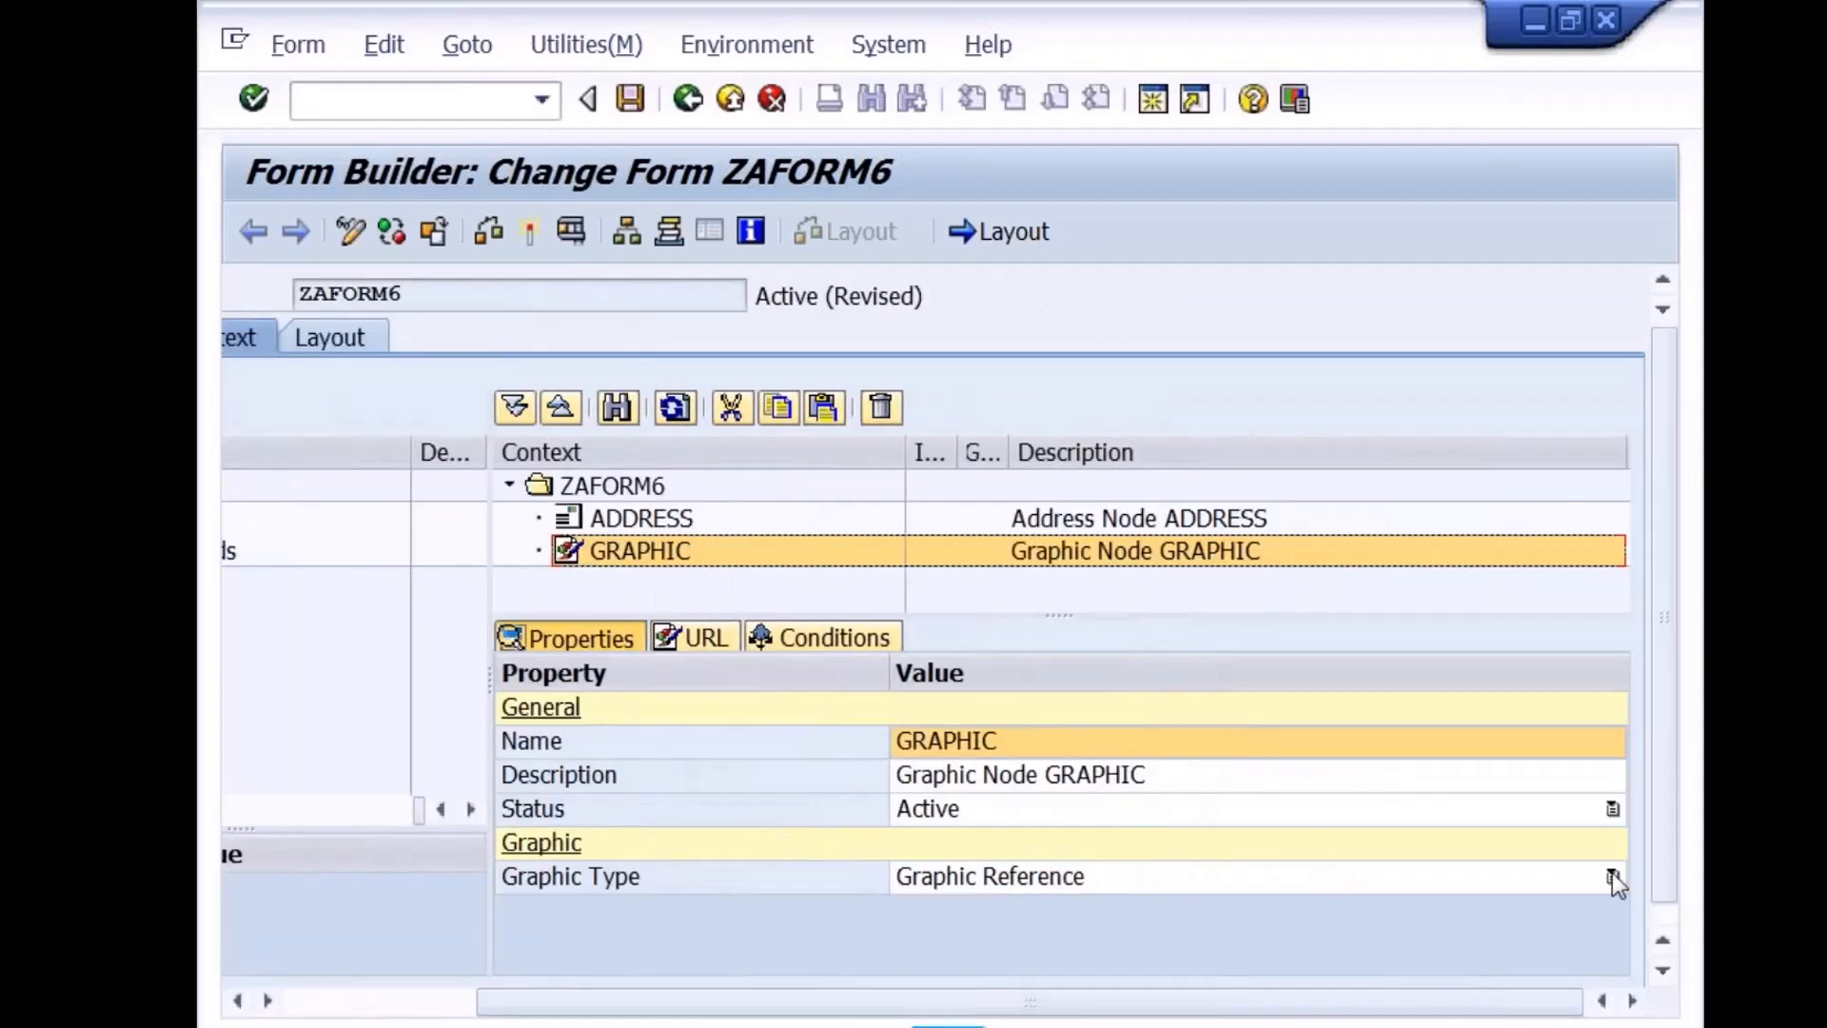
{"action": "left_click", "coordinate": [1612, 877]}
{"action": "left_click", "coordinate": [1013, 938]}
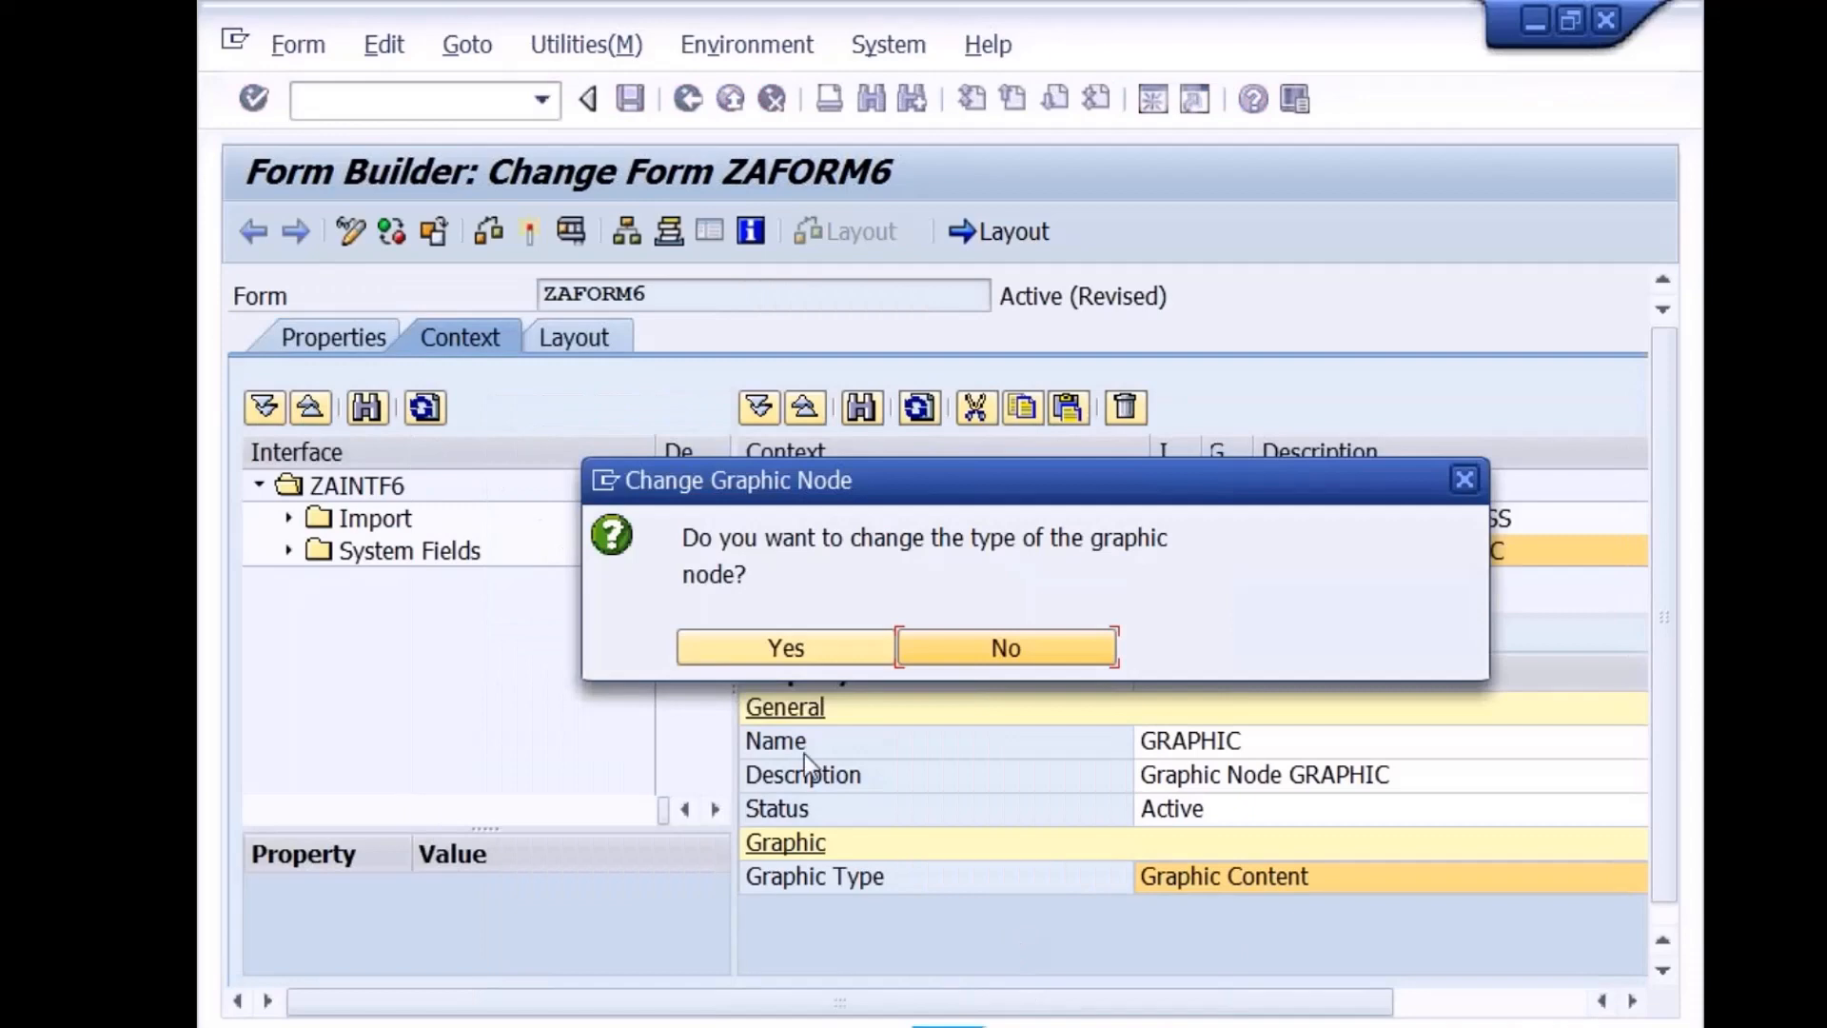
{"action": "left_click", "coordinate": [774, 647]}
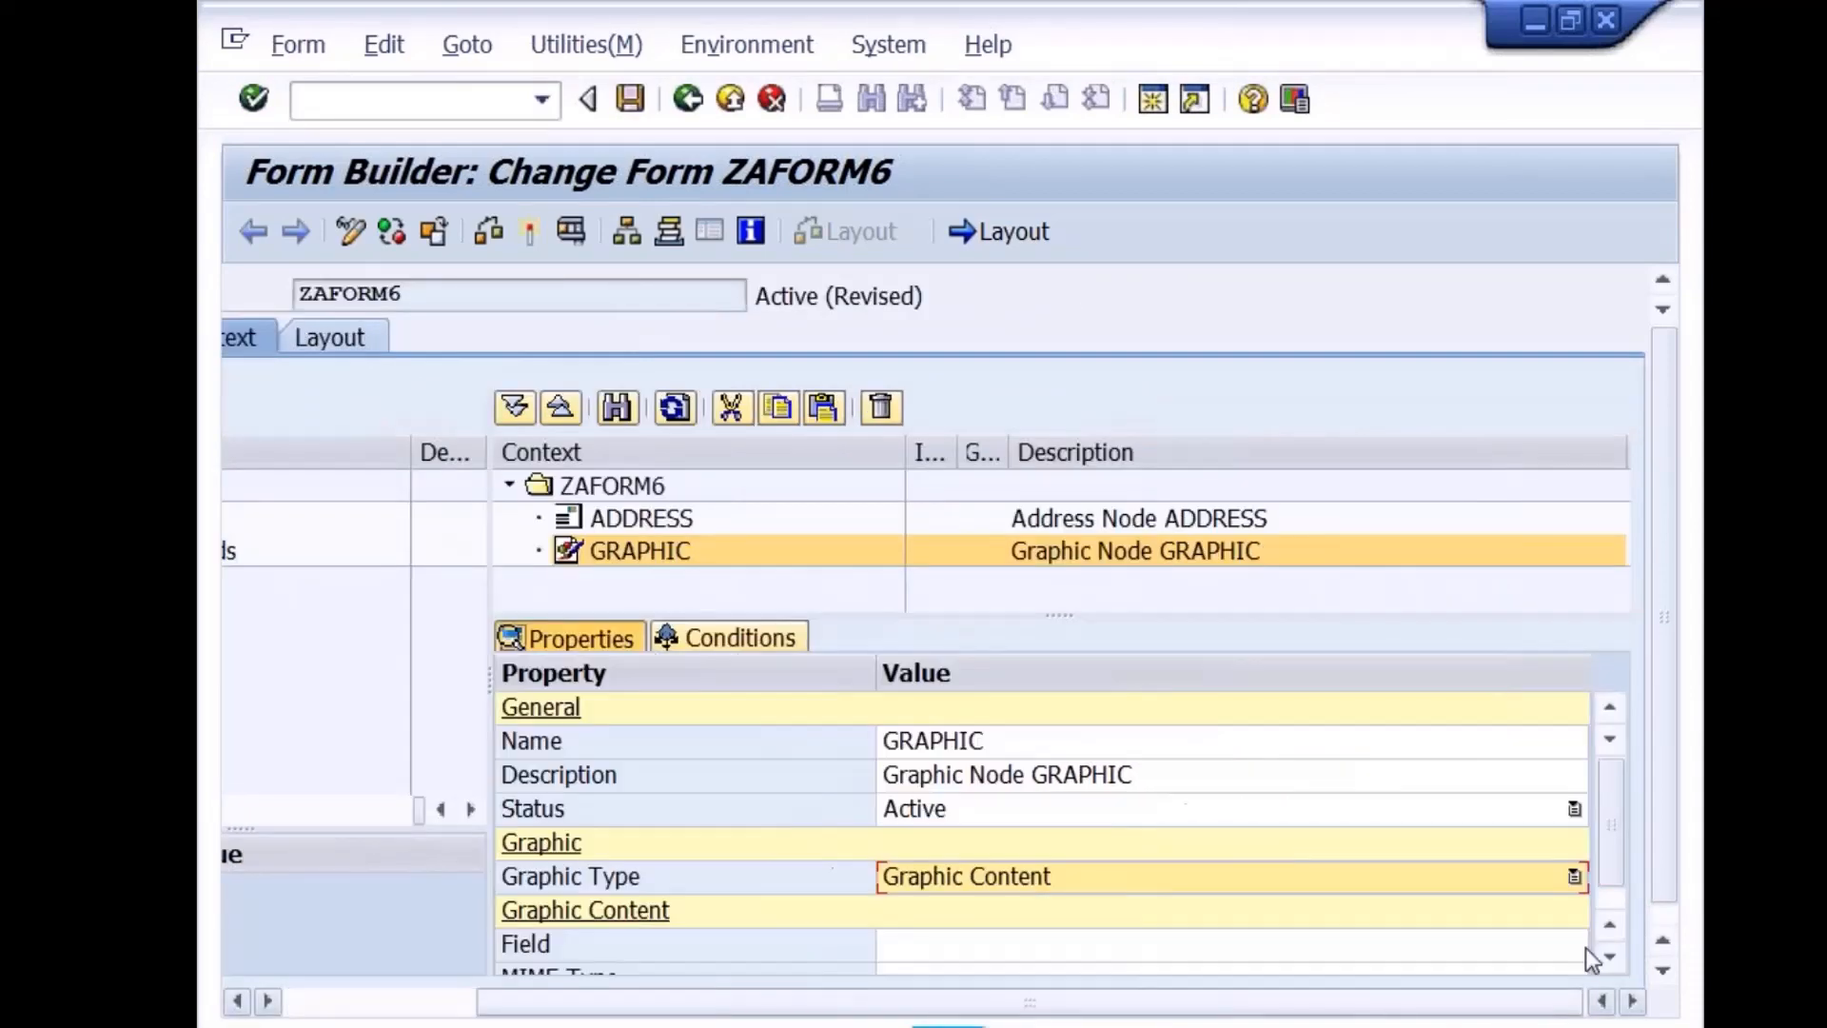
Expand the interface's Import parameters and set the GRAPHIC node's Field to I_LOGO
{"action": "left_click", "coordinate": [1607, 957]}
{"action": "left_click", "coordinate": [976, 913]}
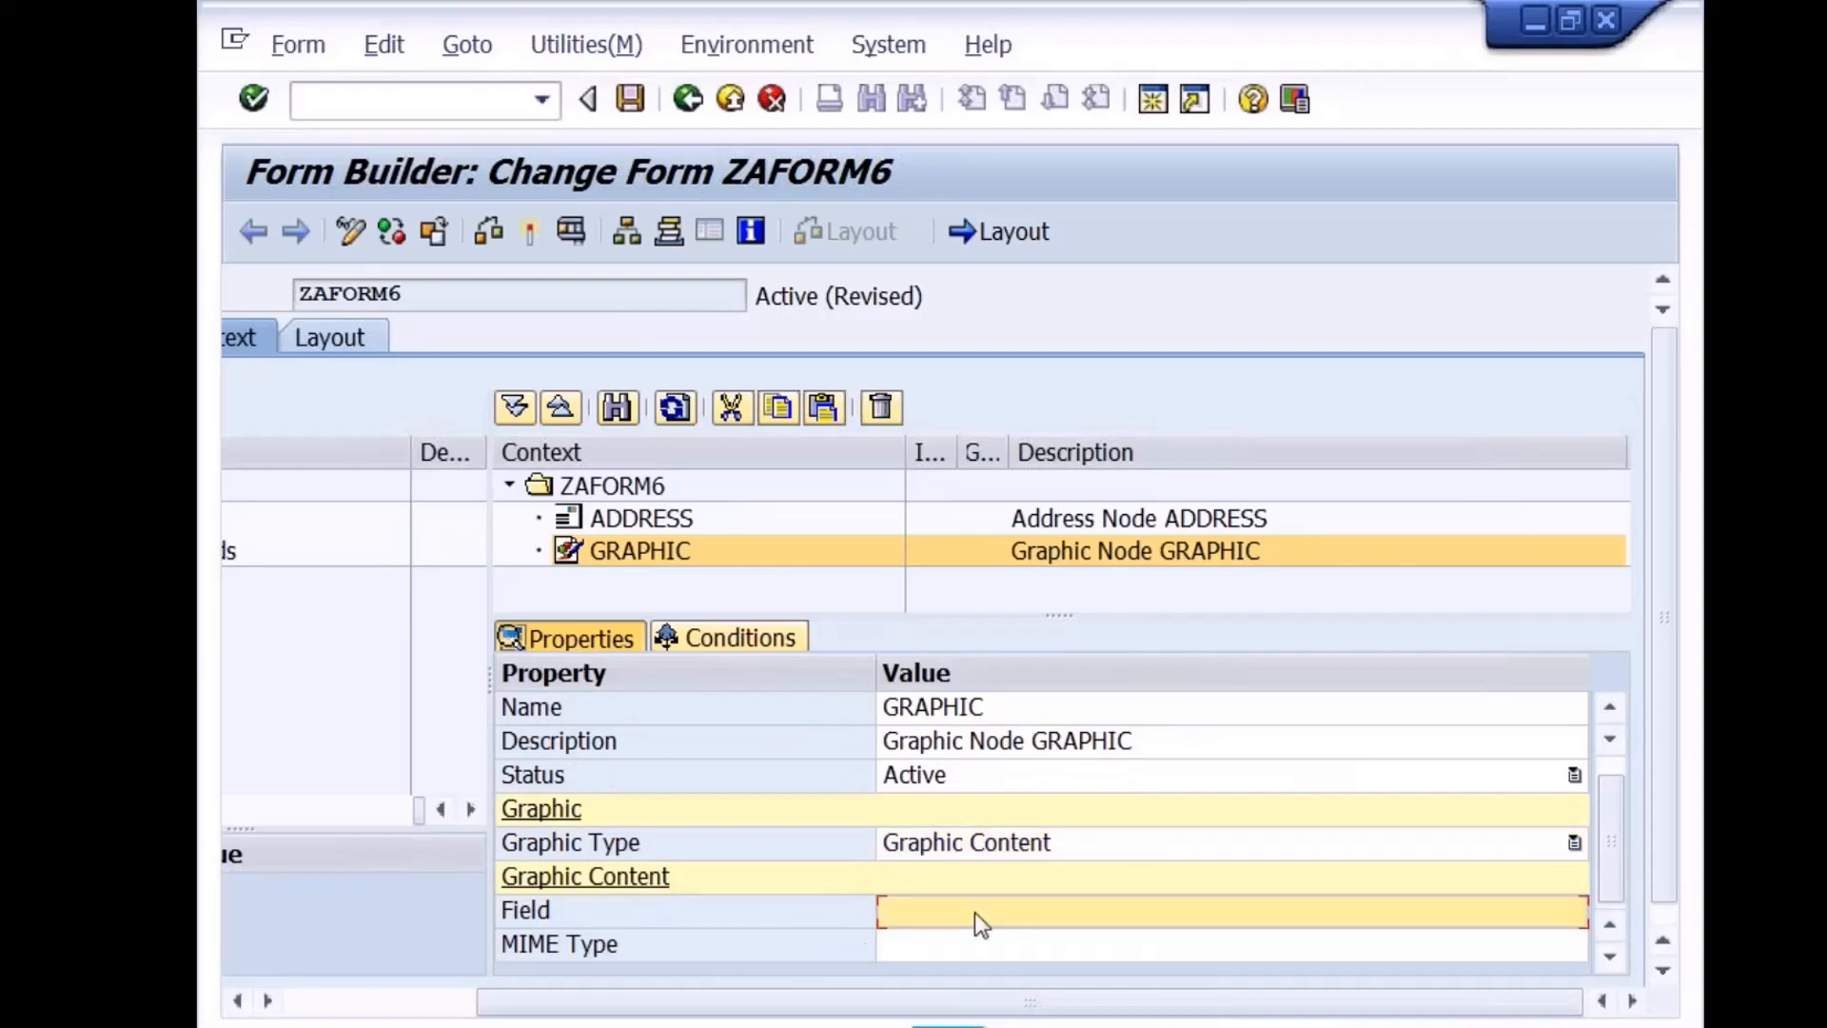
{"action": "left_click_drag", "start_coordinate": [536, 1007], "coordinate": [314, 1005]}
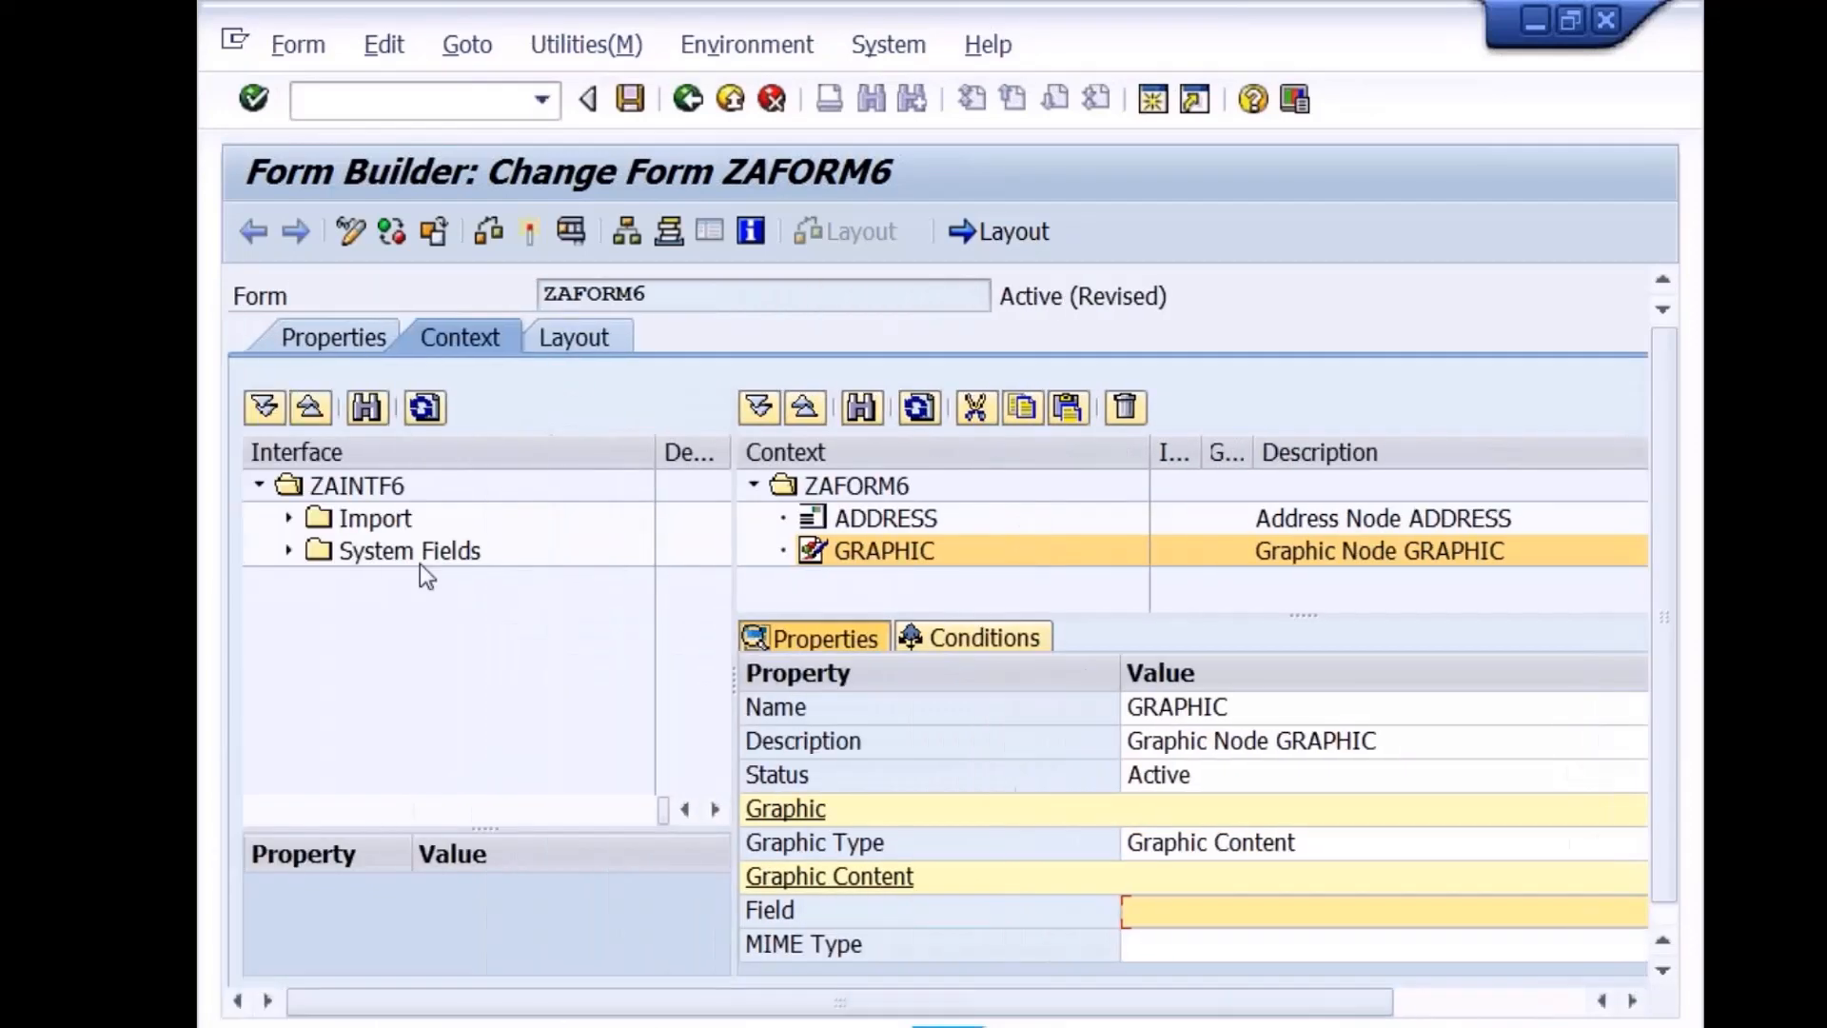
{"action": "left_click", "coordinate": [288, 518]}
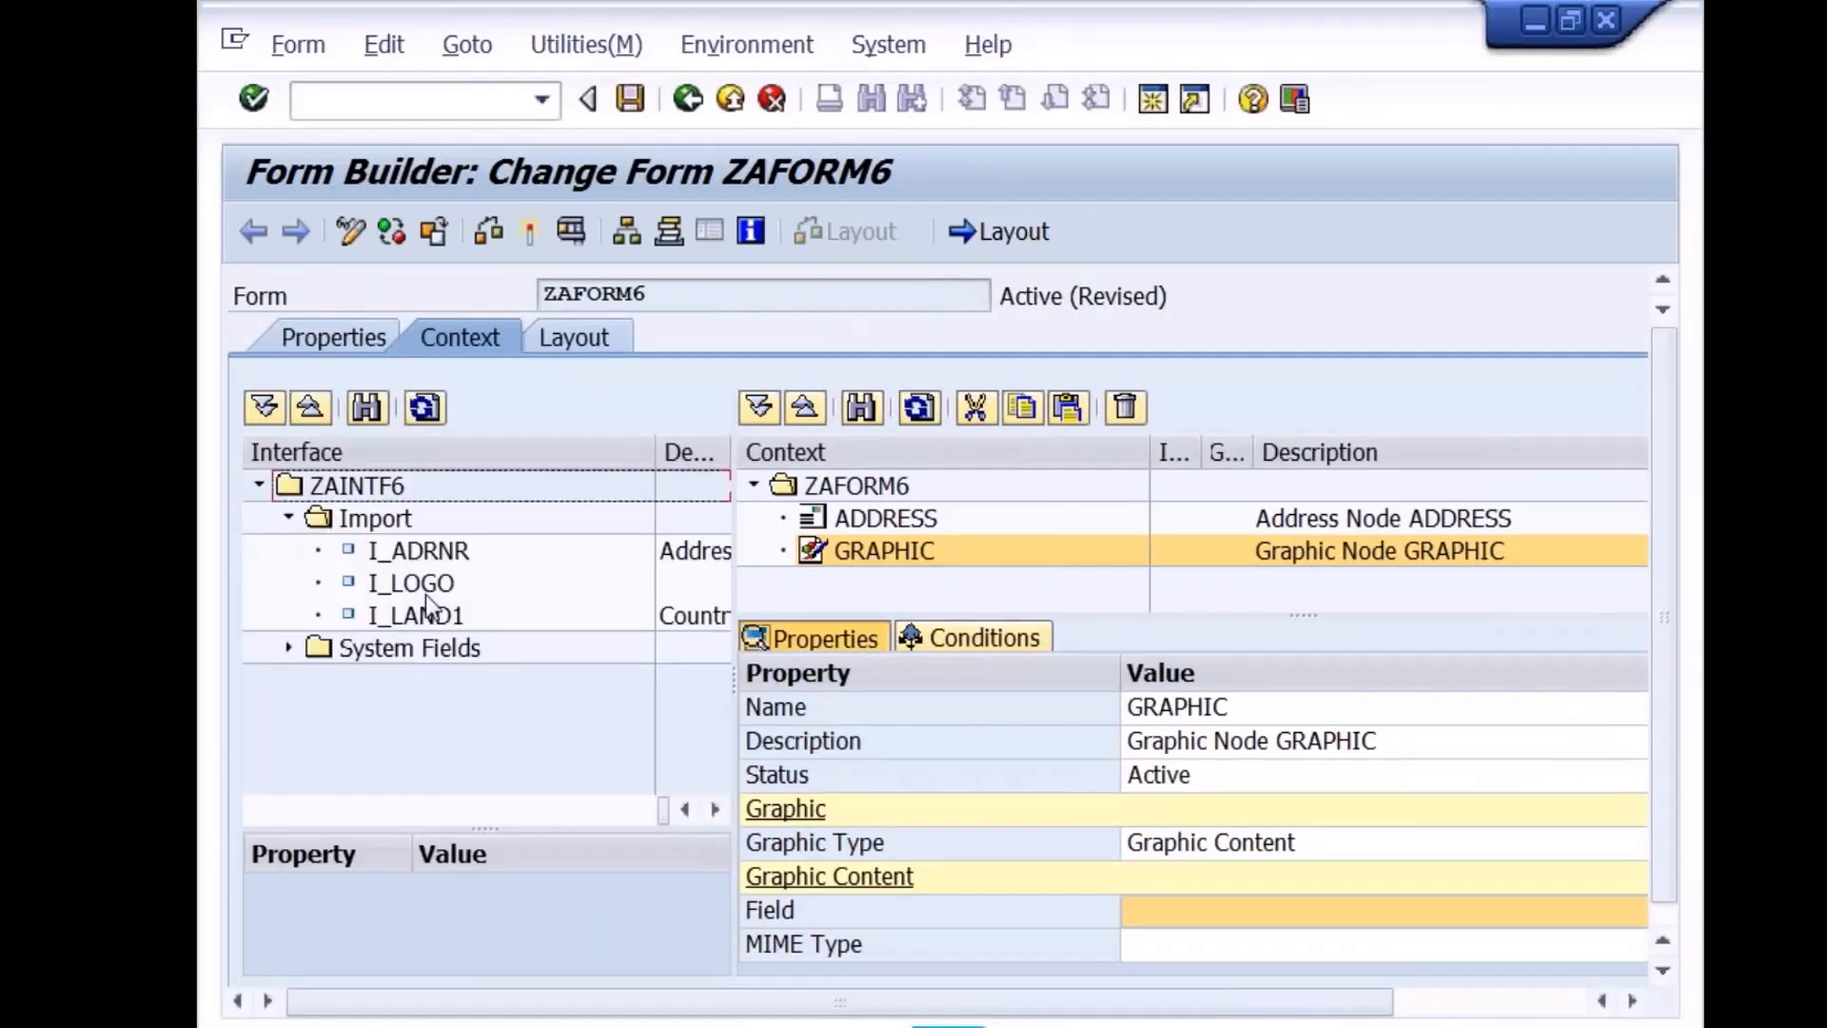
{"action": "left_click", "coordinate": [1168, 912]}
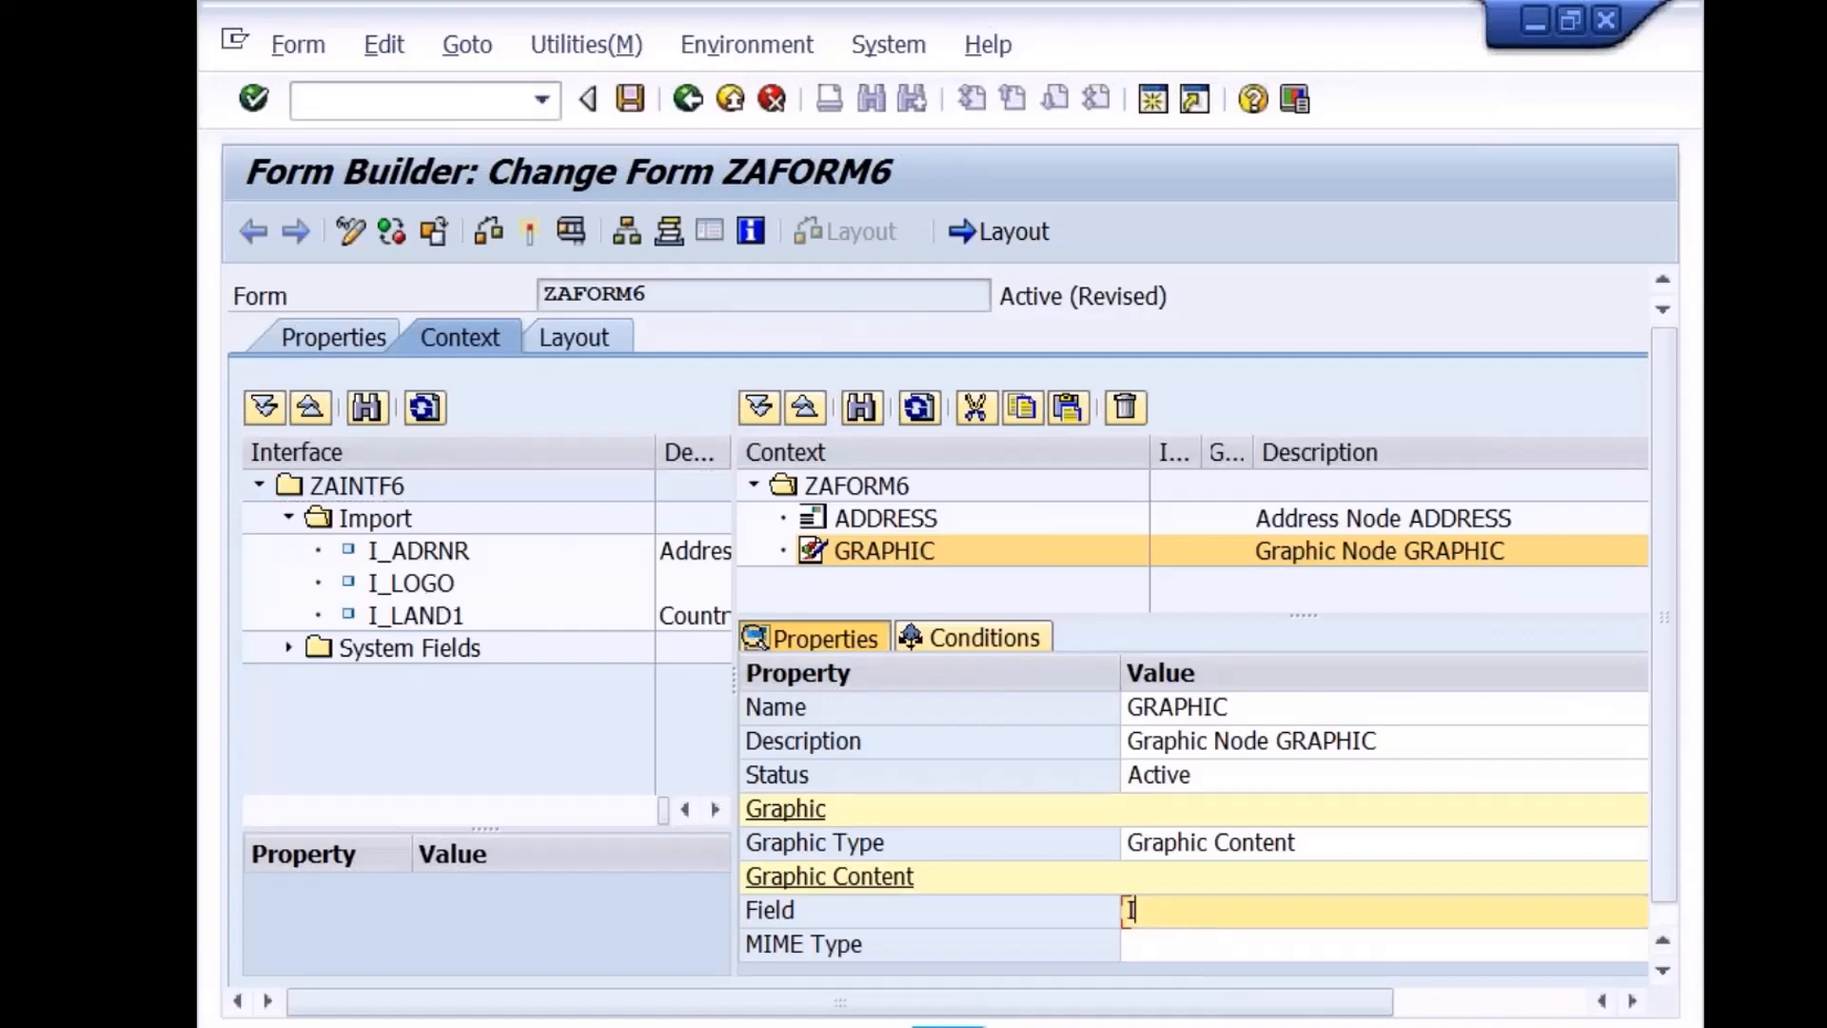
{"action": "type", "text": "I_LOGO"}
{"action": "key", "text": "Return"}
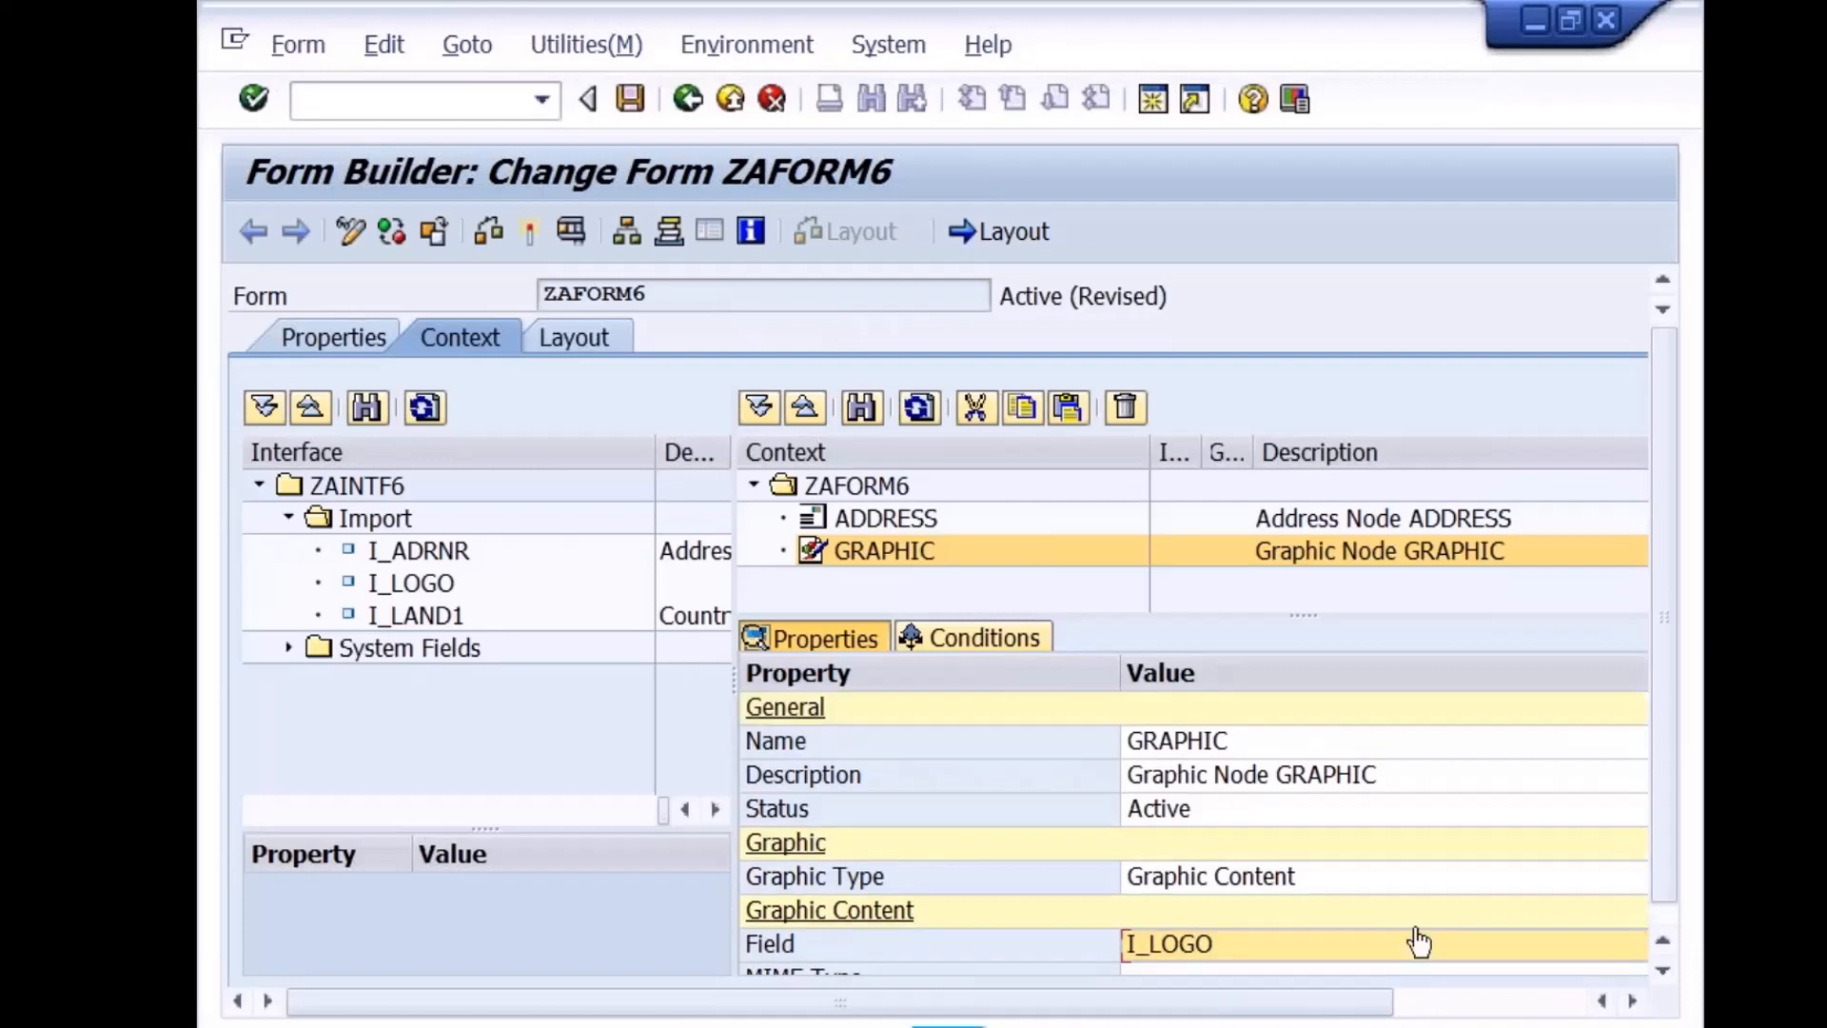
Set the GRAPHIC node's MIME Type to 'MIME/BMP' and save the form
{"action": "left_click", "coordinate": [1456, 996]}
{"action": "left_click", "coordinate": [1608, 957]}
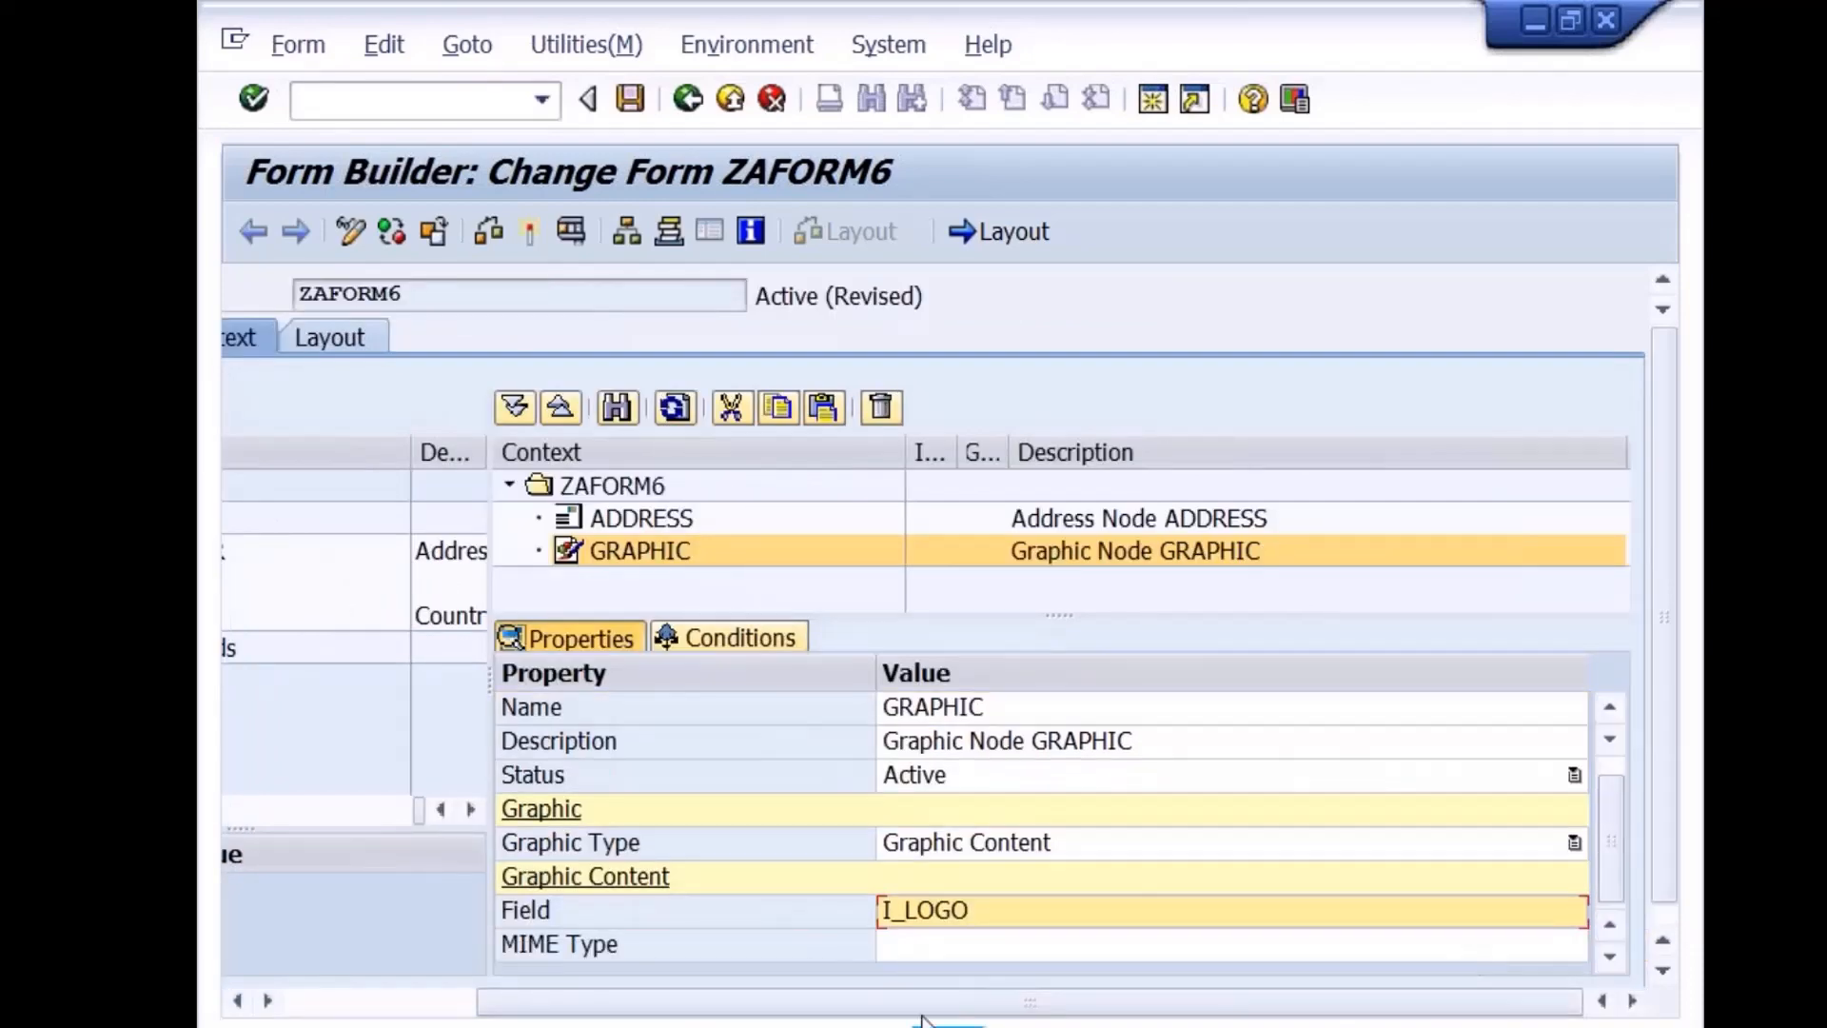
{"action": "left_click_drag", "start_coordinate": [788, 1009], "coordinate": [691, 1008]}
{"action": "left_click", "coordinate": [1126, 949]}
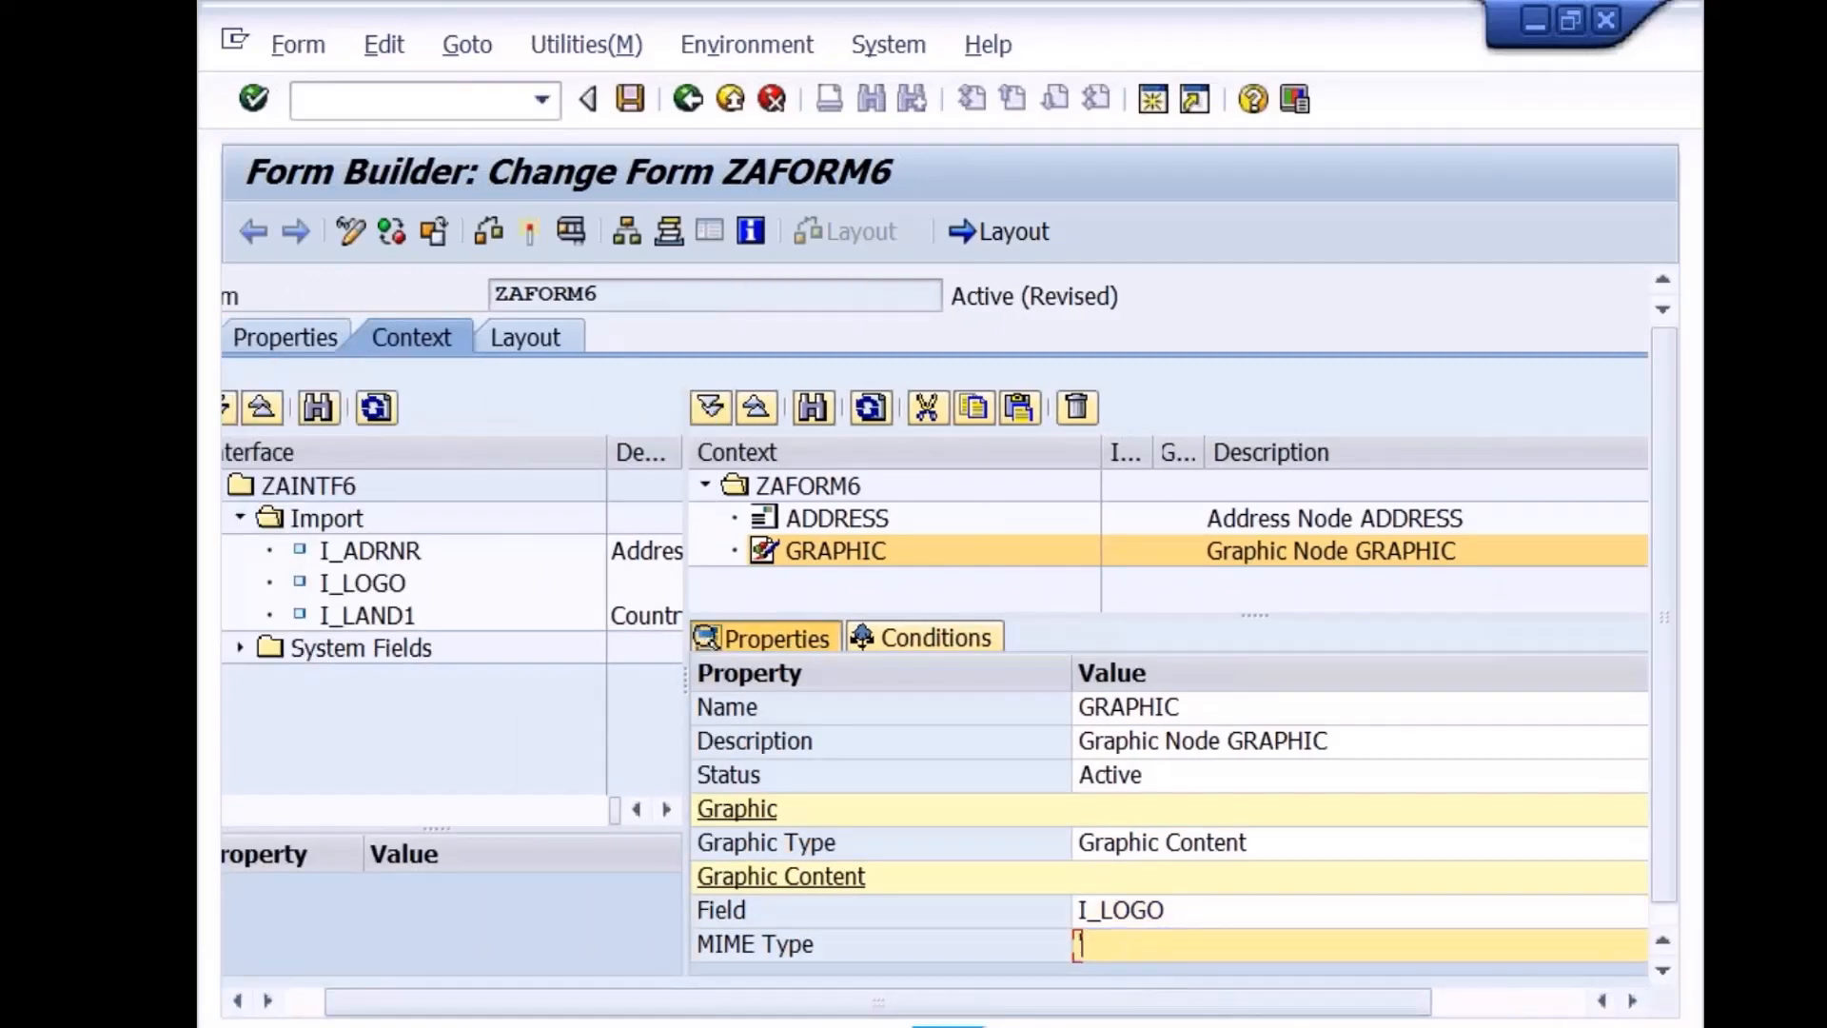
{"action": "type", "text": "'MIME/BMP"}
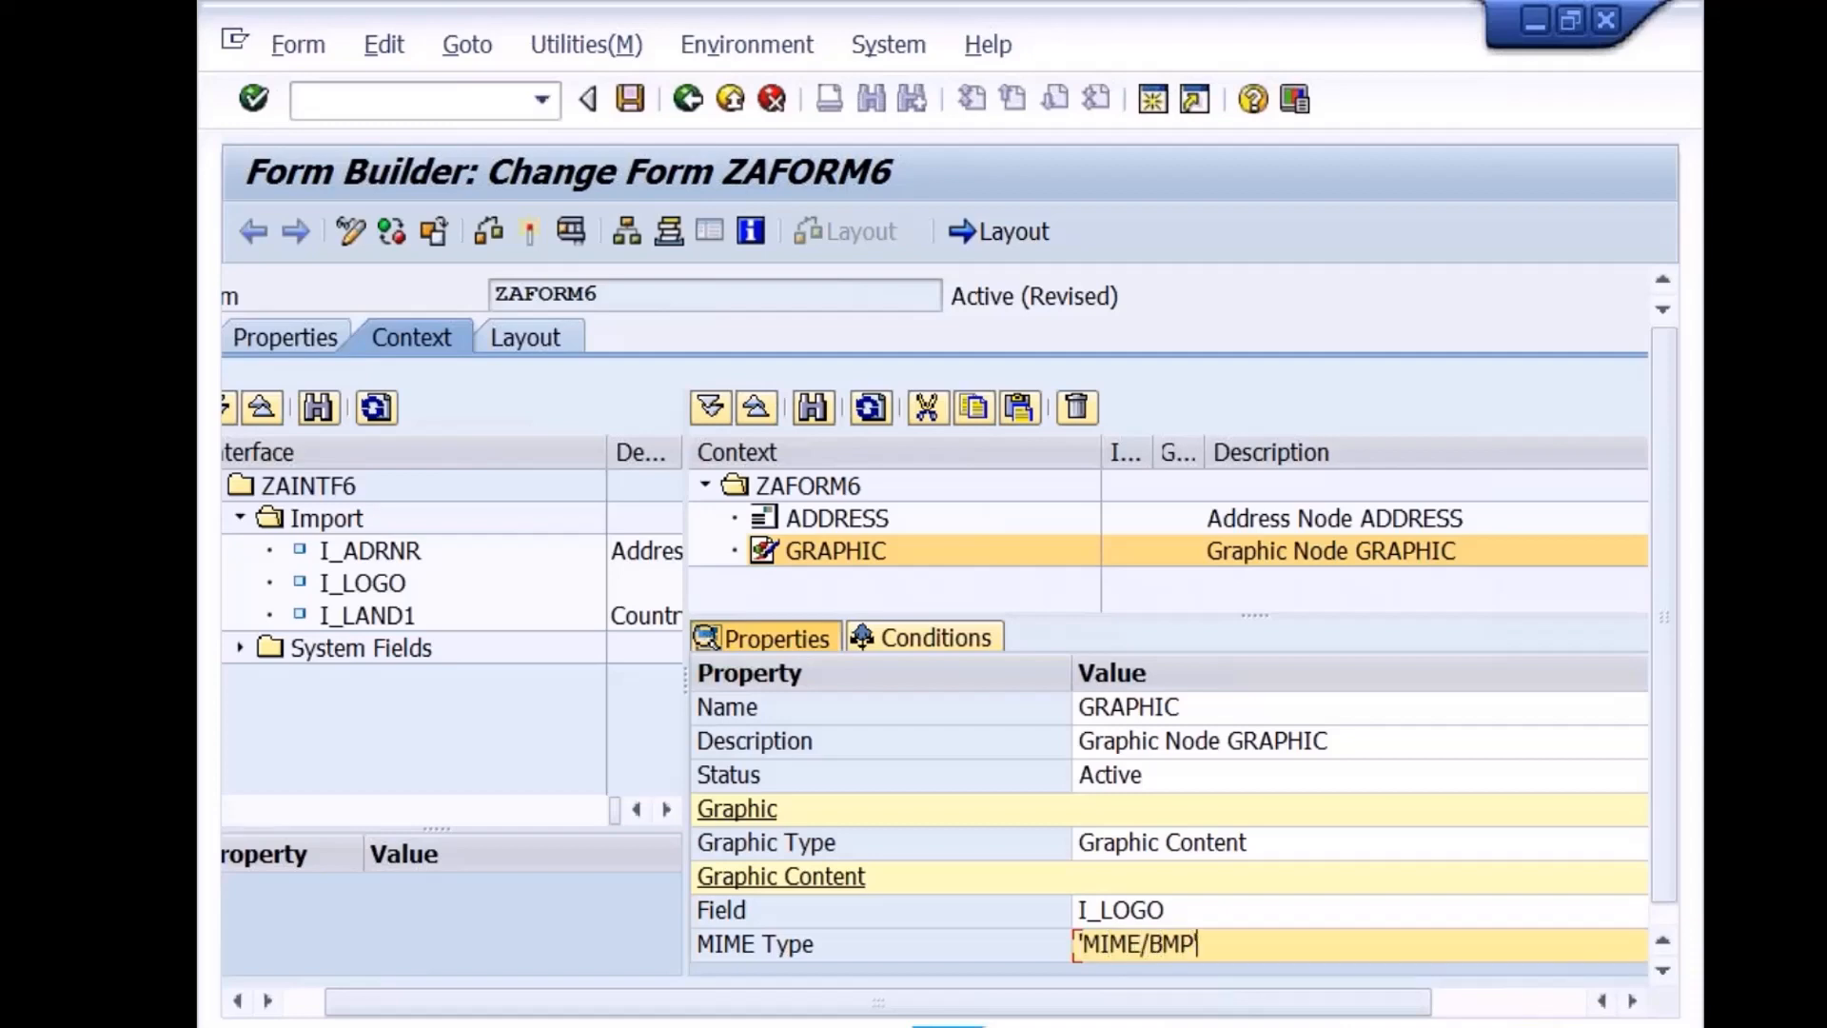
{"action": "type", "text": "'"}
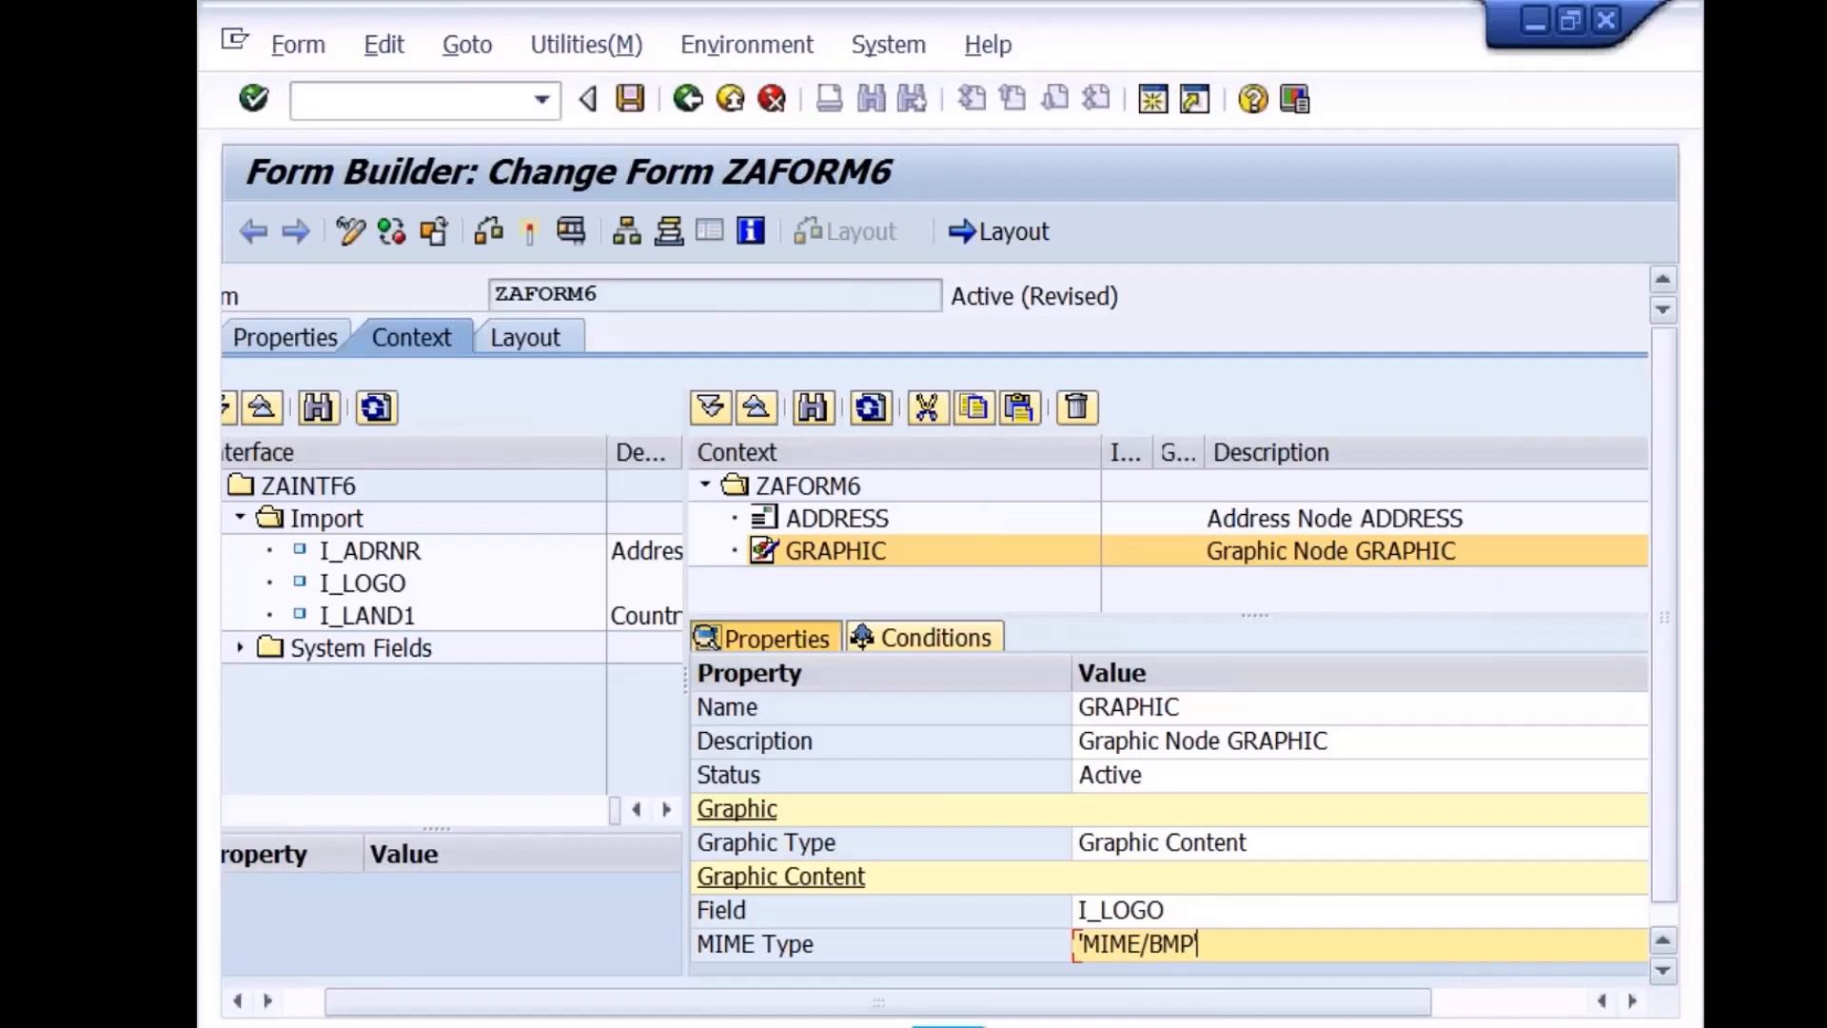
{"action": "key", "text": "Return"}
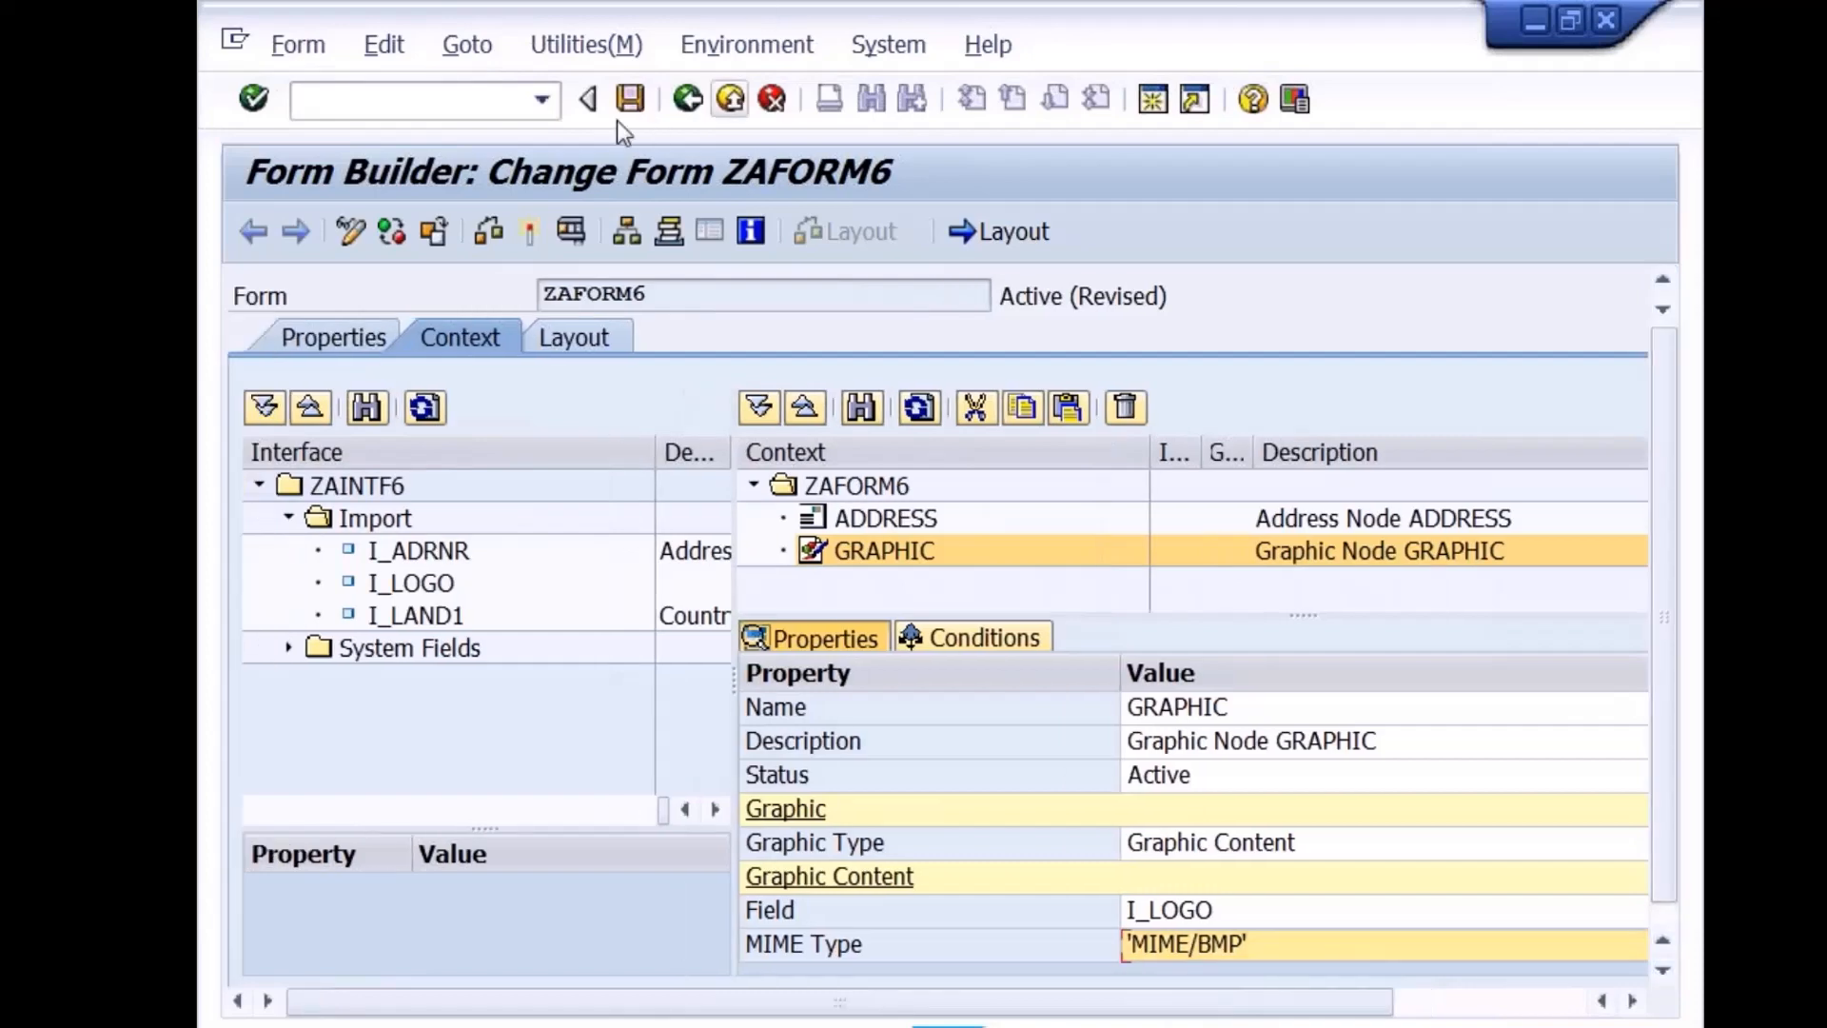
{"action": "left_click", "coordinate": [626, 100]}
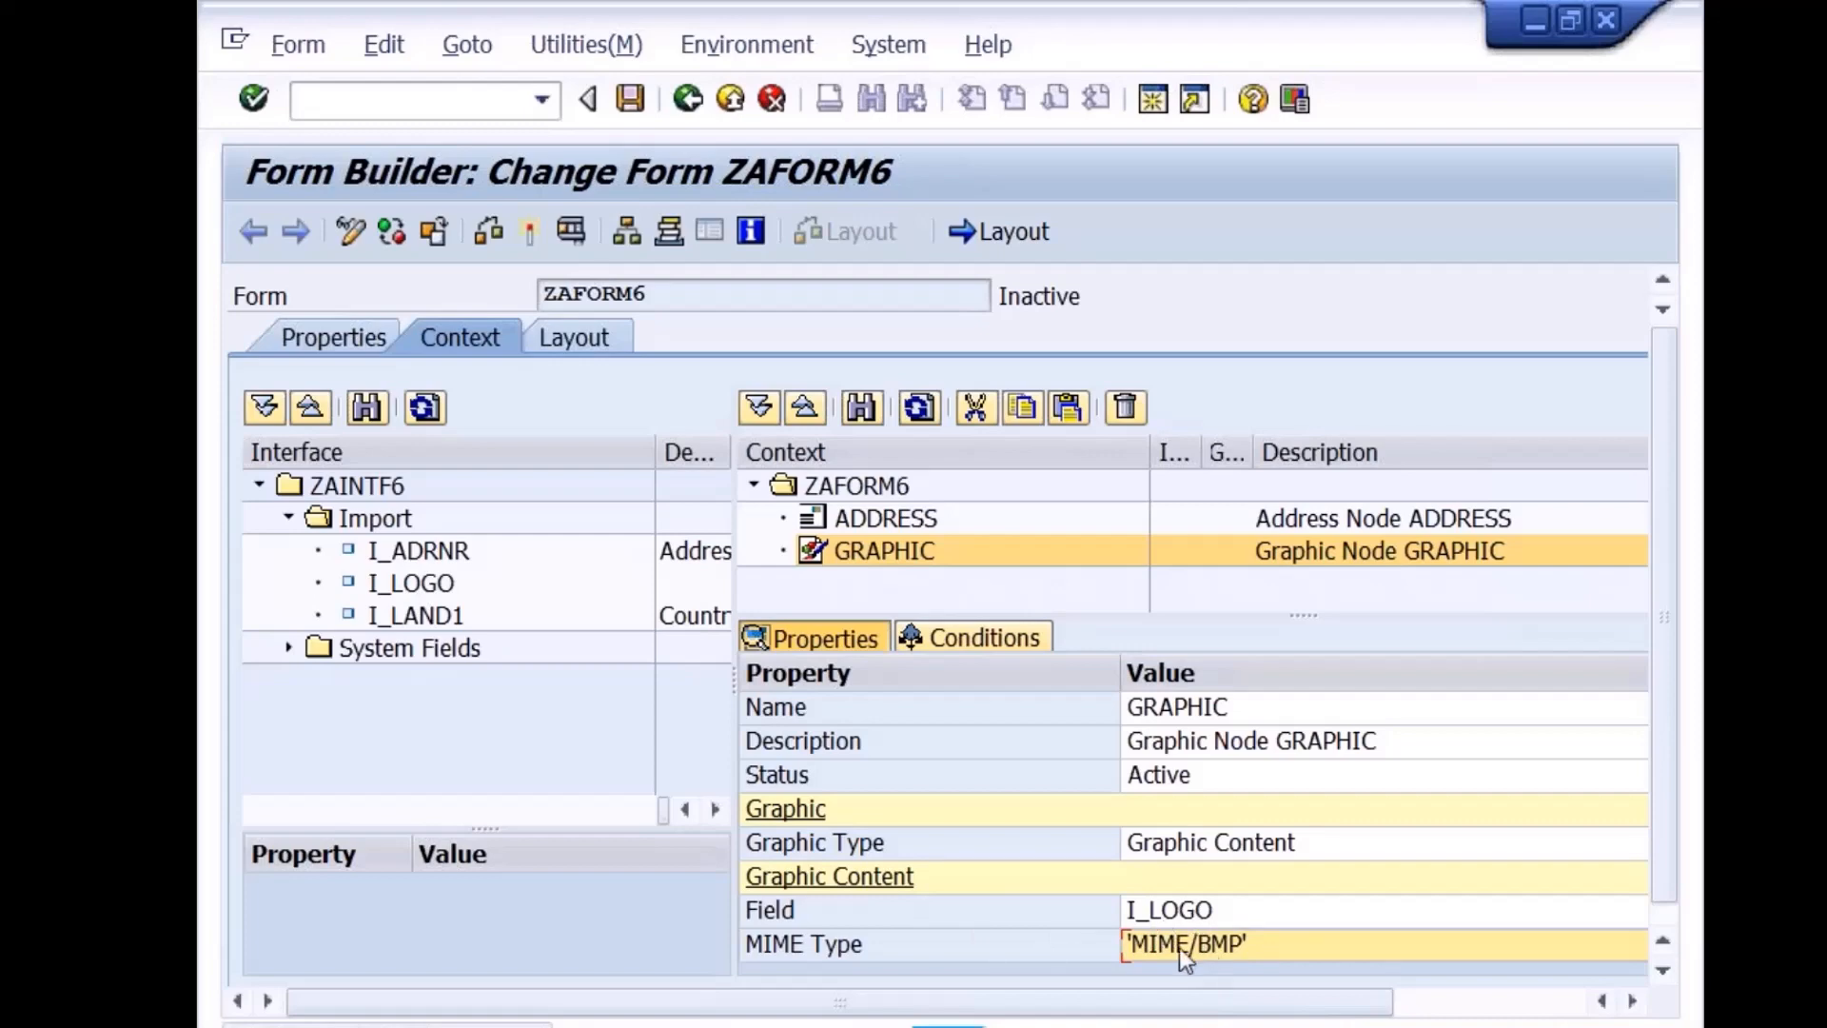
Open the form's layout and place the GRAPHIC data field on the page beside the address field
{"action": "left_click", "coordinate": [596, 339]}
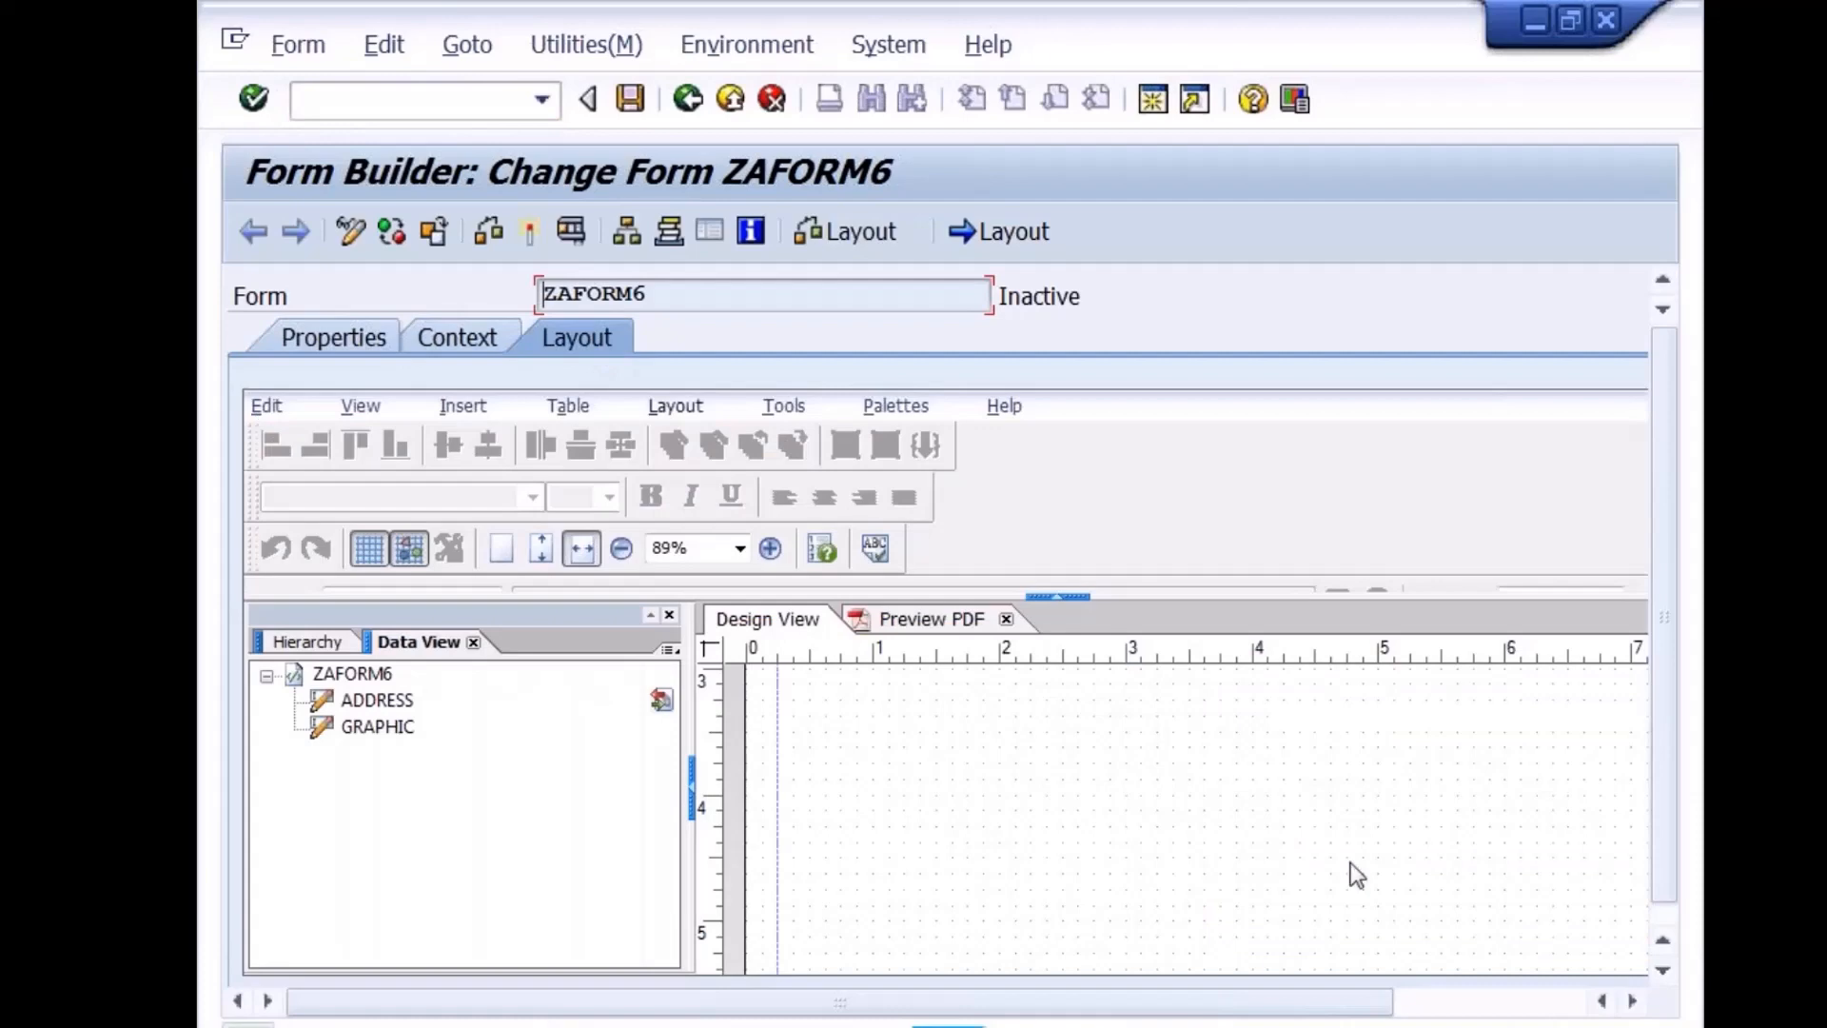
{"action": "left_click", "coordinate": [1426, 997]}
{"action": "left_click_drag", "start_coordinate": [1615, 767], "coordinate": [1625, 685]}
{"action": "left_click_drag", "start_coordinate": [748, 1000], "coordinate": [514, 995]}
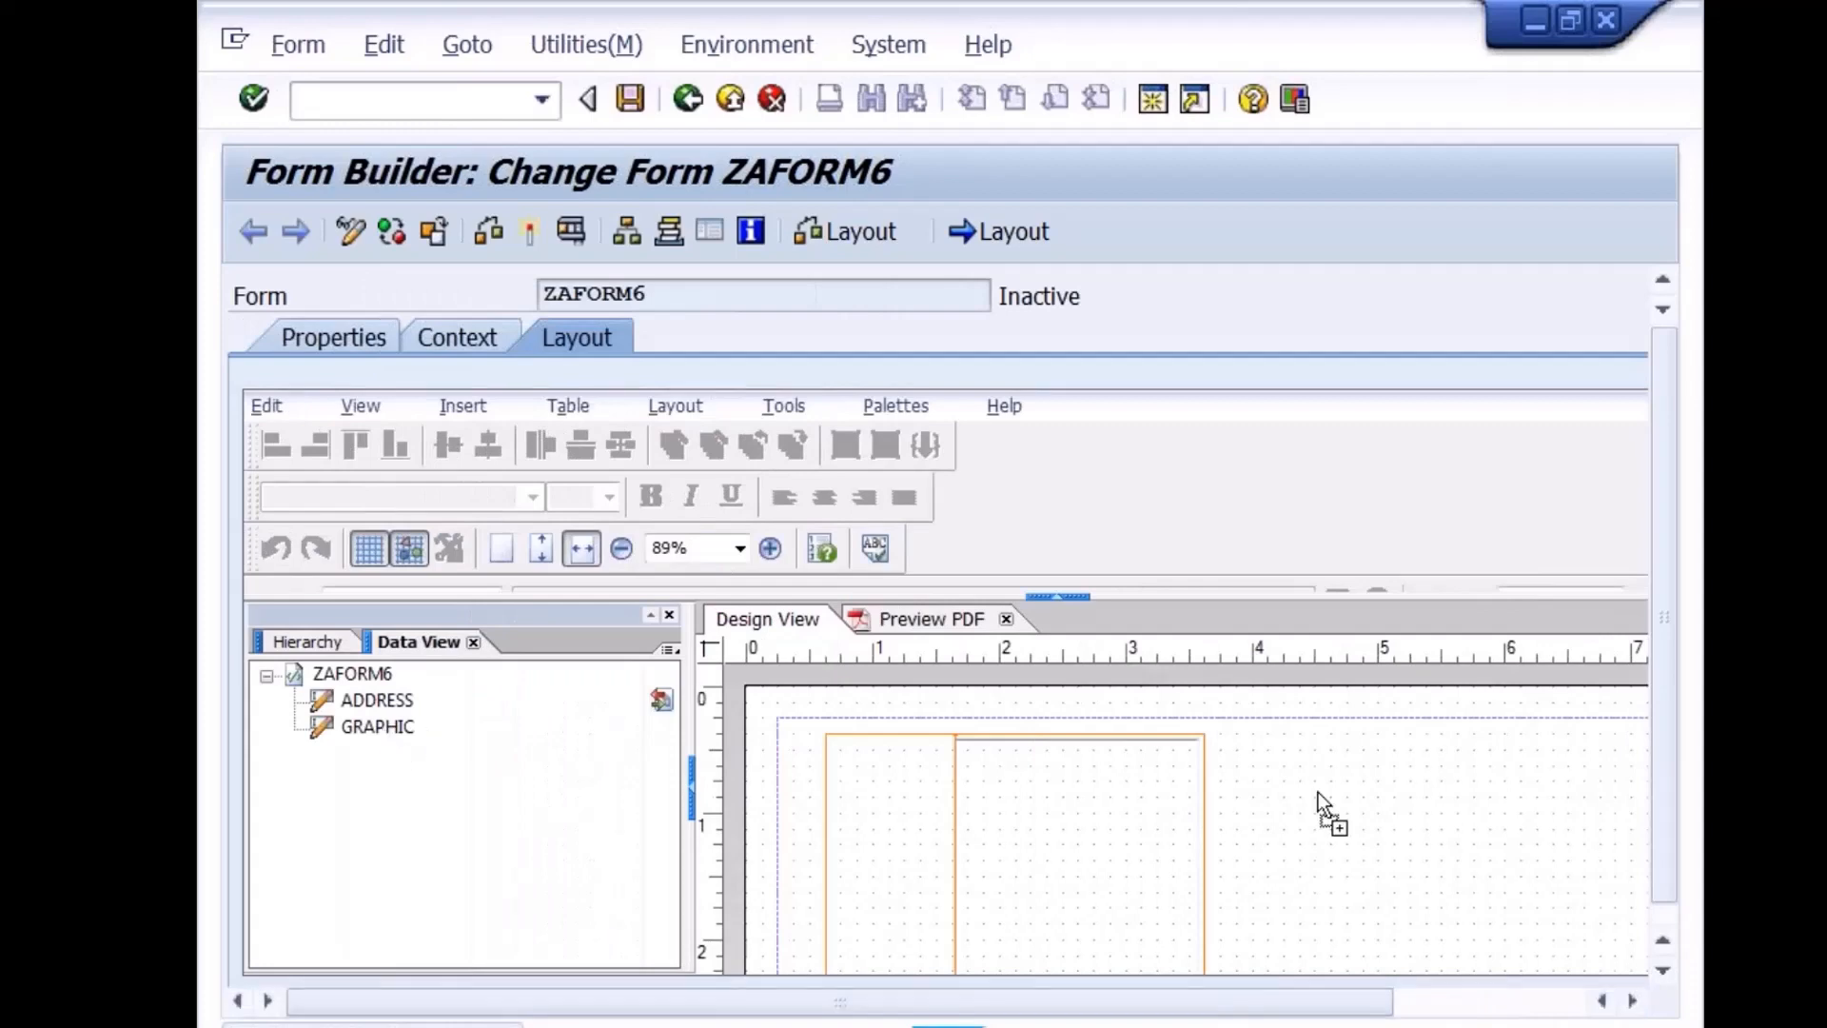
{"action": "left_click_drag", "start_coordinate": [1317, 791], "coordinate": [1317, 791]}
Enlarge the graphic field to about 3.4 by 2.25 inches, with its upper edge level with the address field's, dismissing the tip
{"action": "left_click_drag", "start_coordinate": [978, 1012], "coordinate": [1201, 1018]}
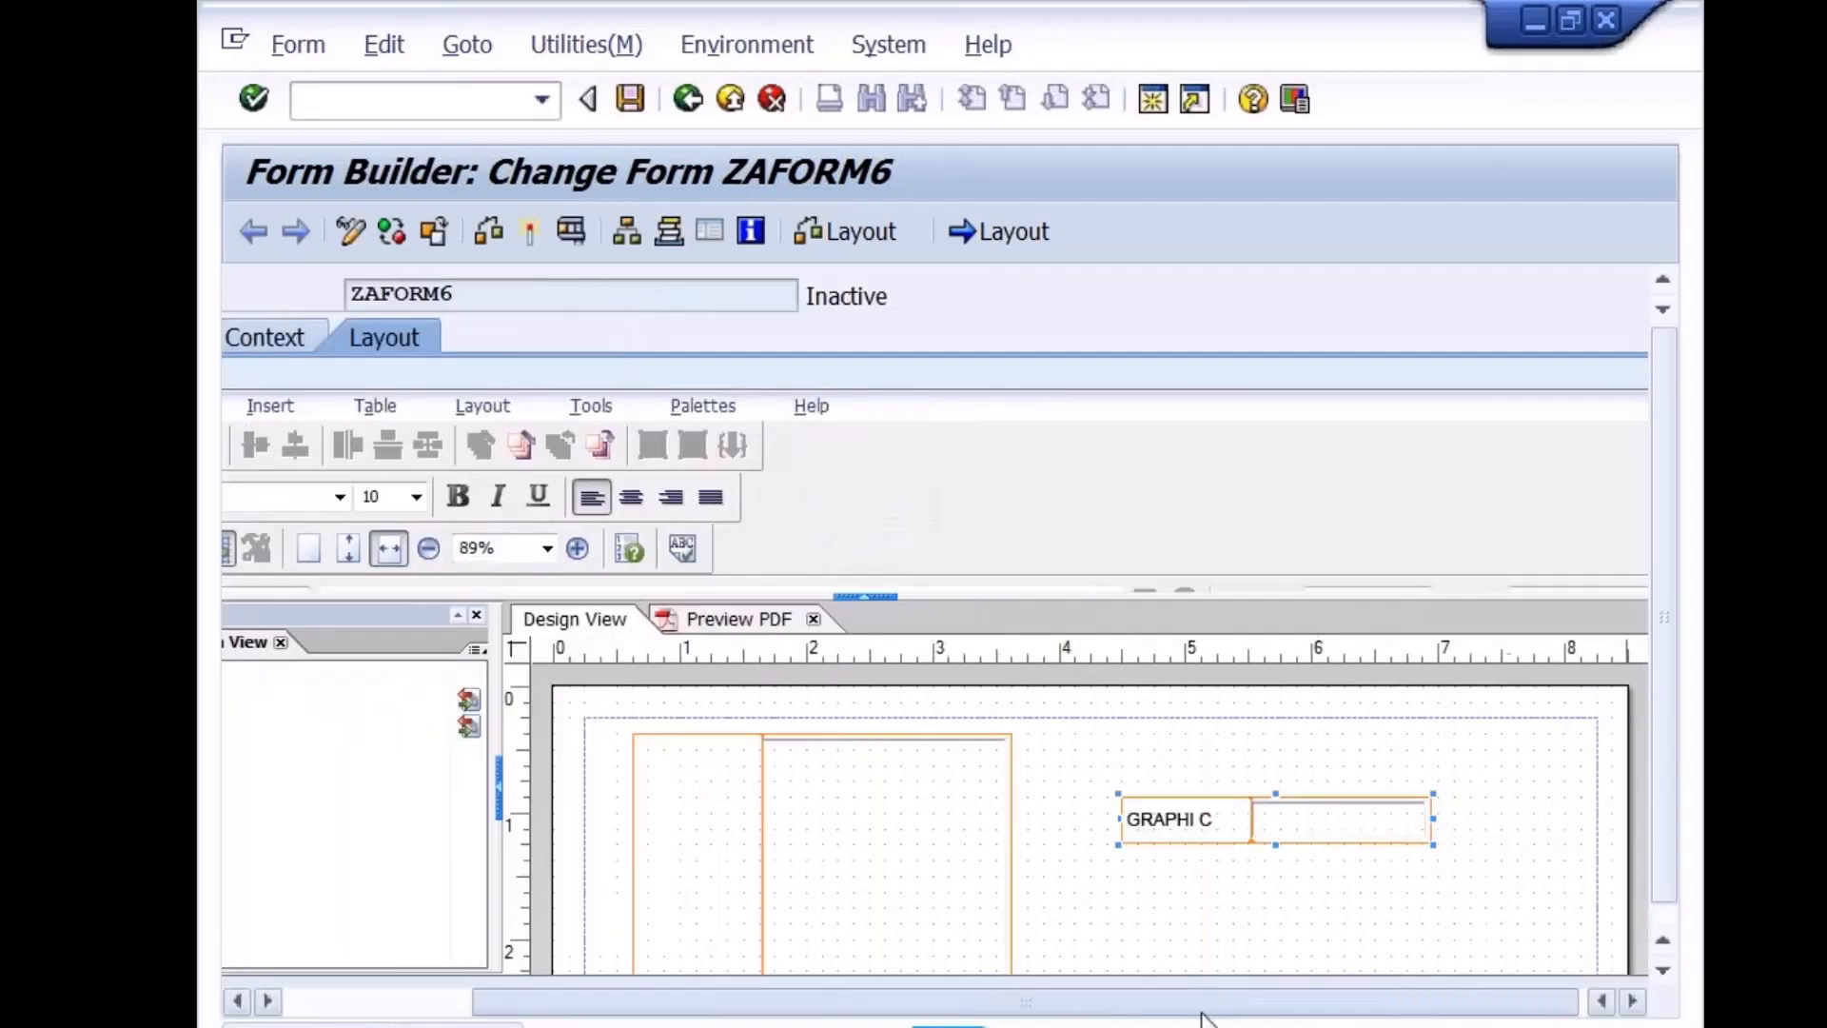
{"action": "left_click_drag", "start_coordinate": [1224, 844], "coordinate": [1207, 972]}
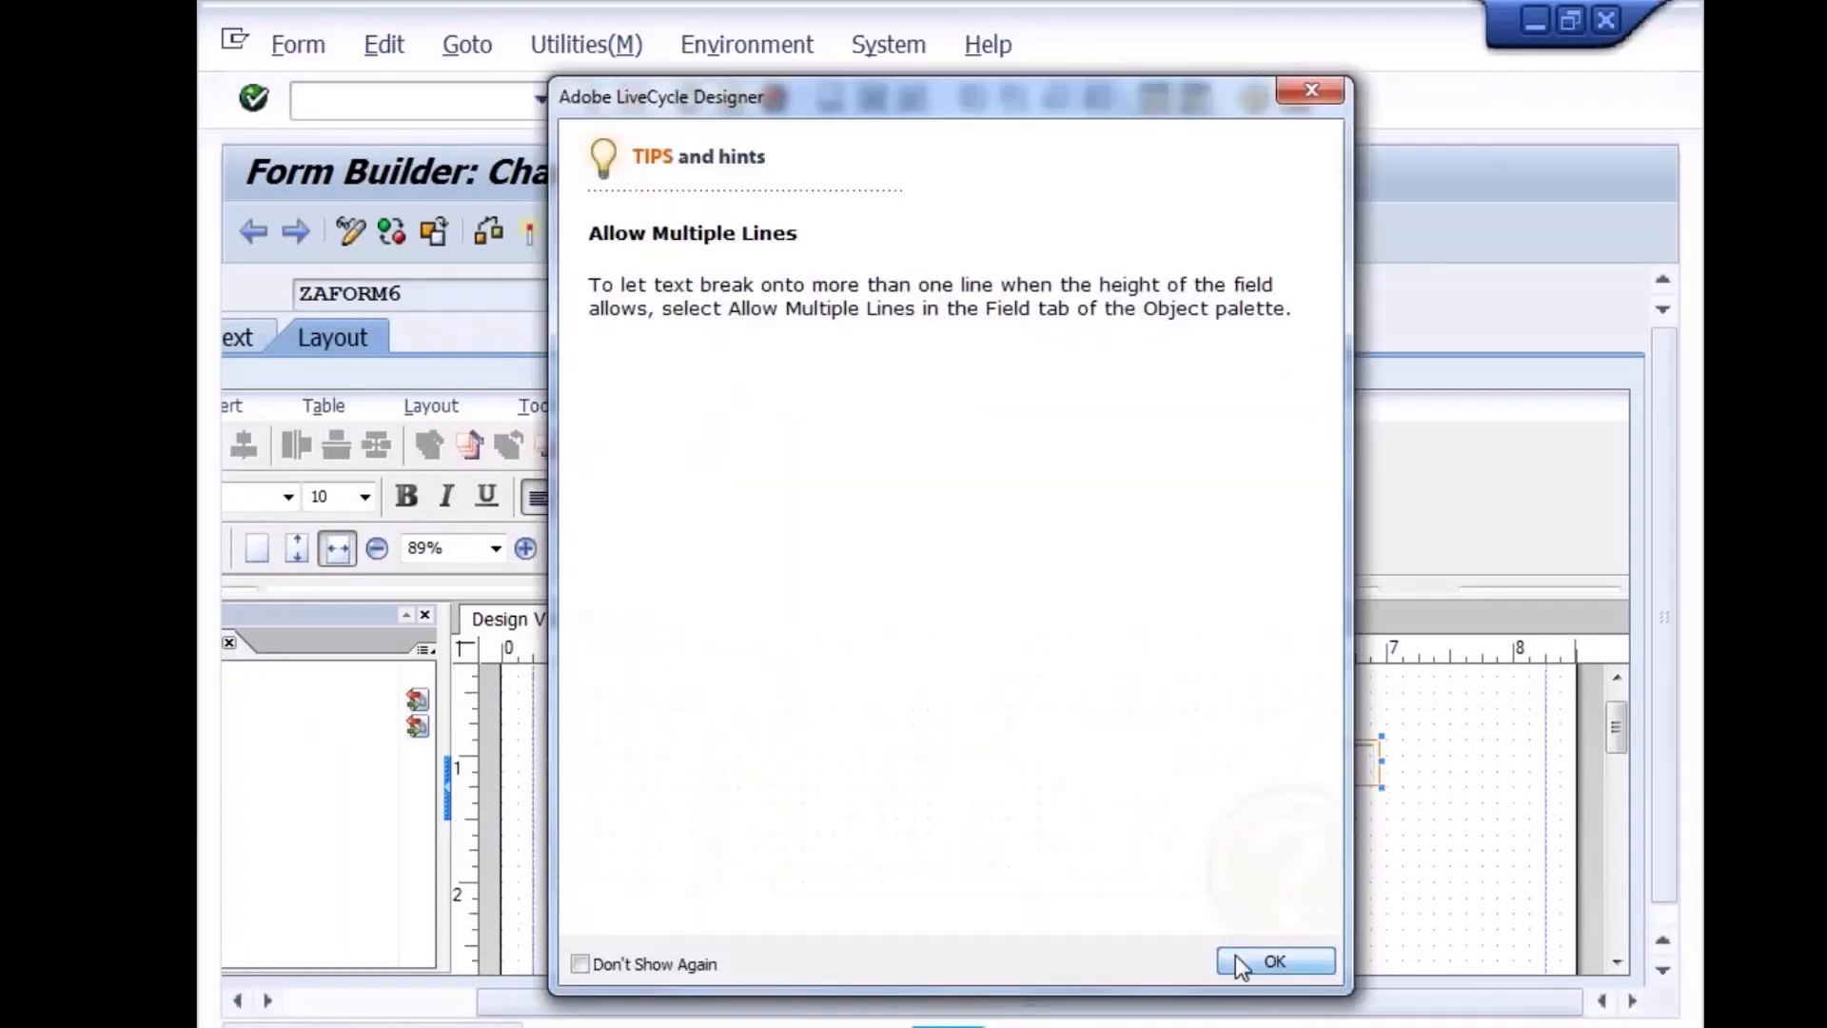
{"action": "left_click", "coordinate": [1236, 956]}
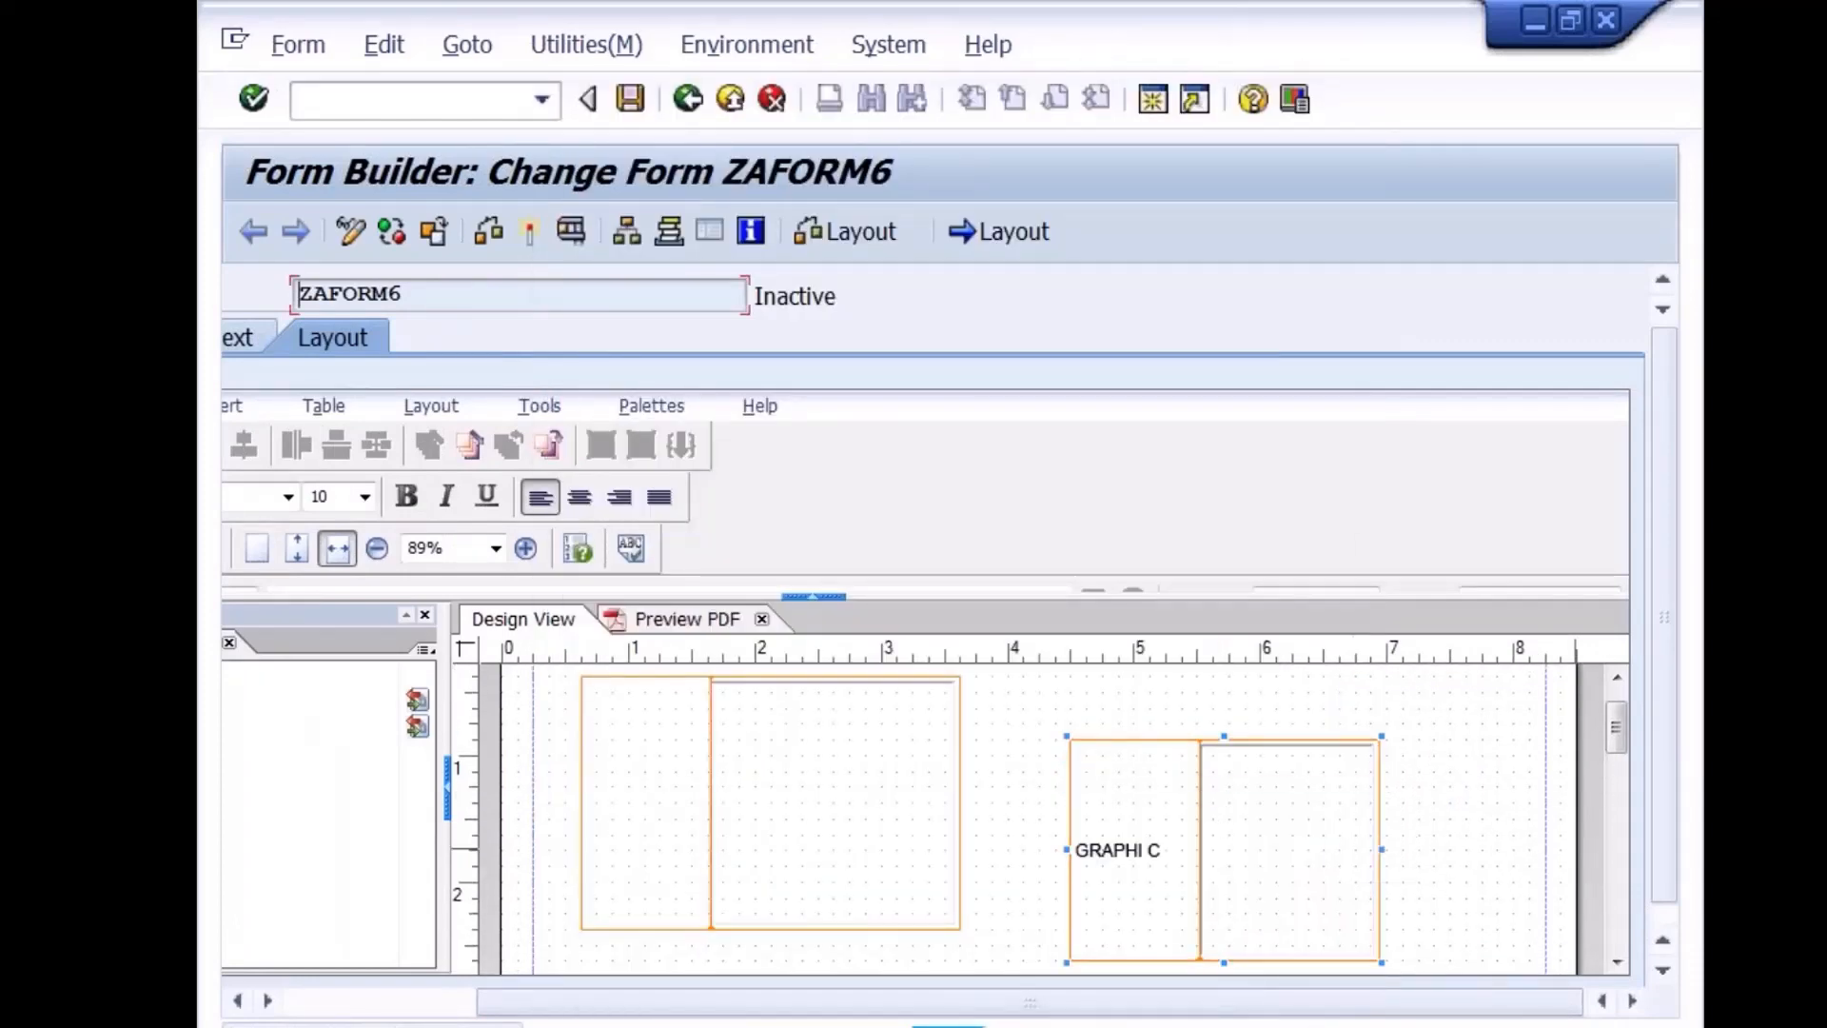
{"action": "left_click_drag", "start_coordinate": [1381, 849], "coordinate": [1499, 848]}
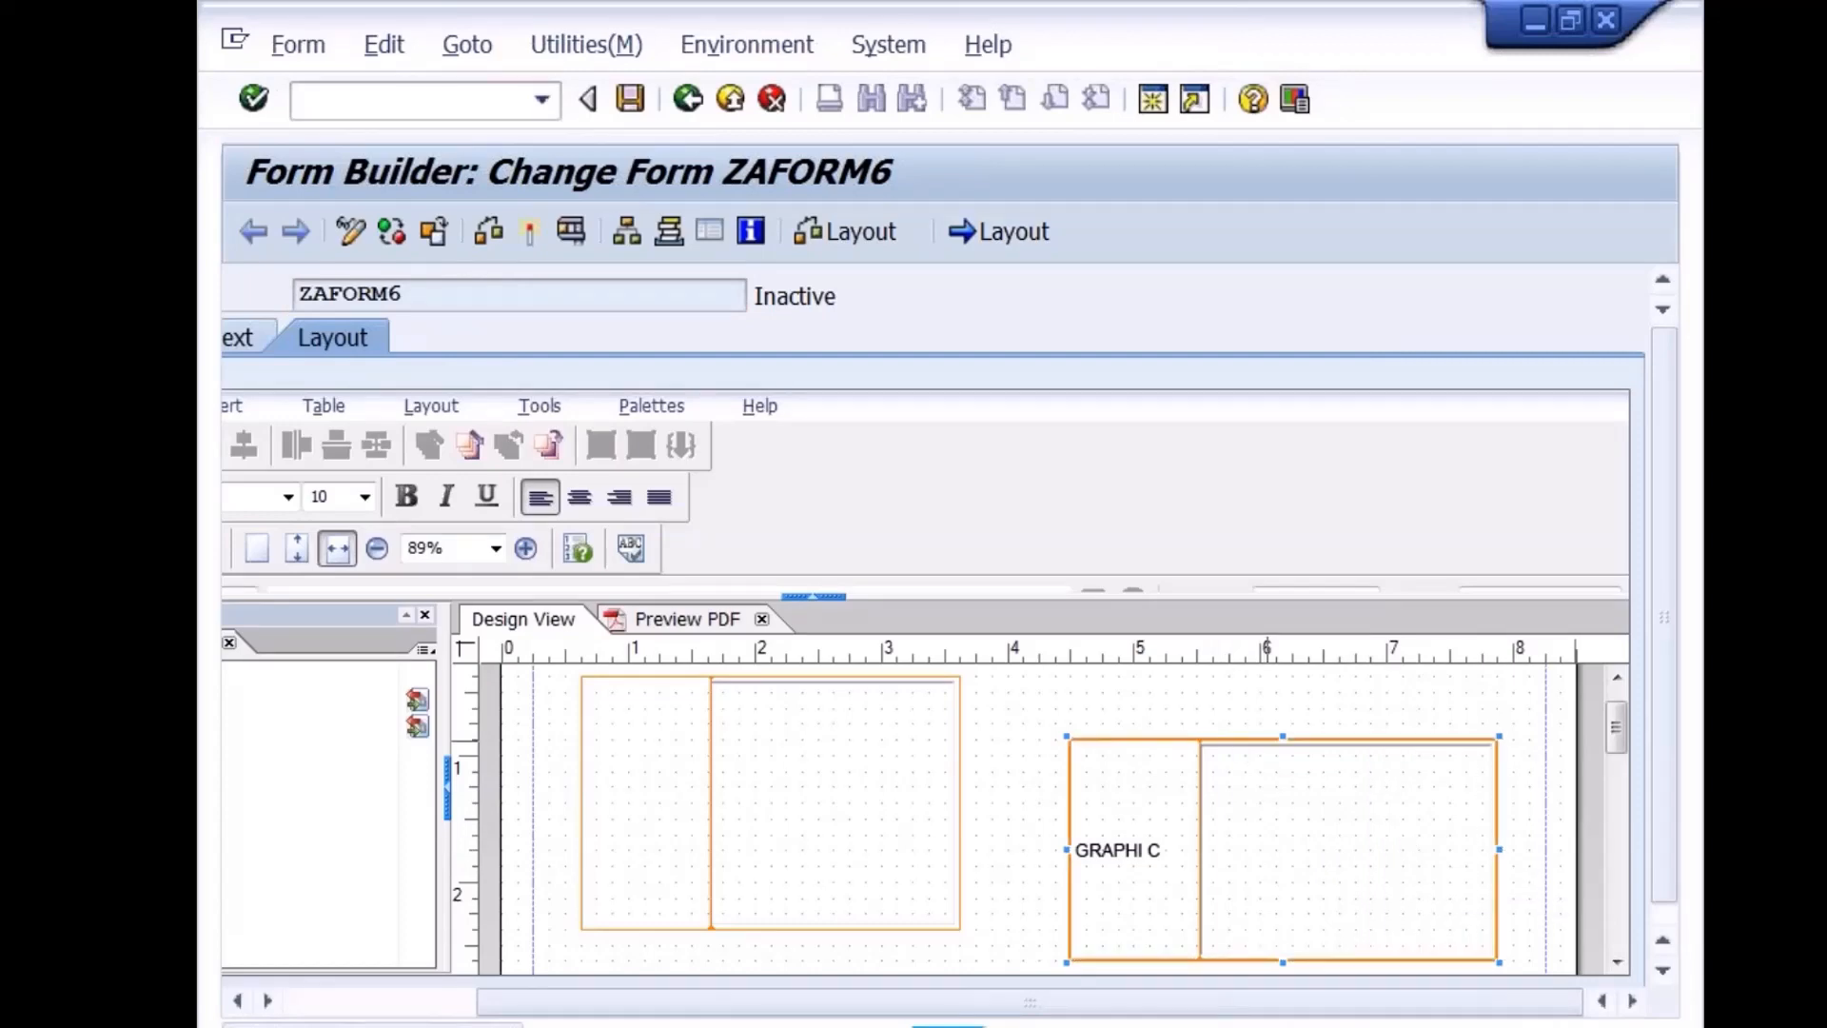
{"action": "left_click_drag", "start_coordinate": [1284, 736], "coordinate": [1285, 680]}
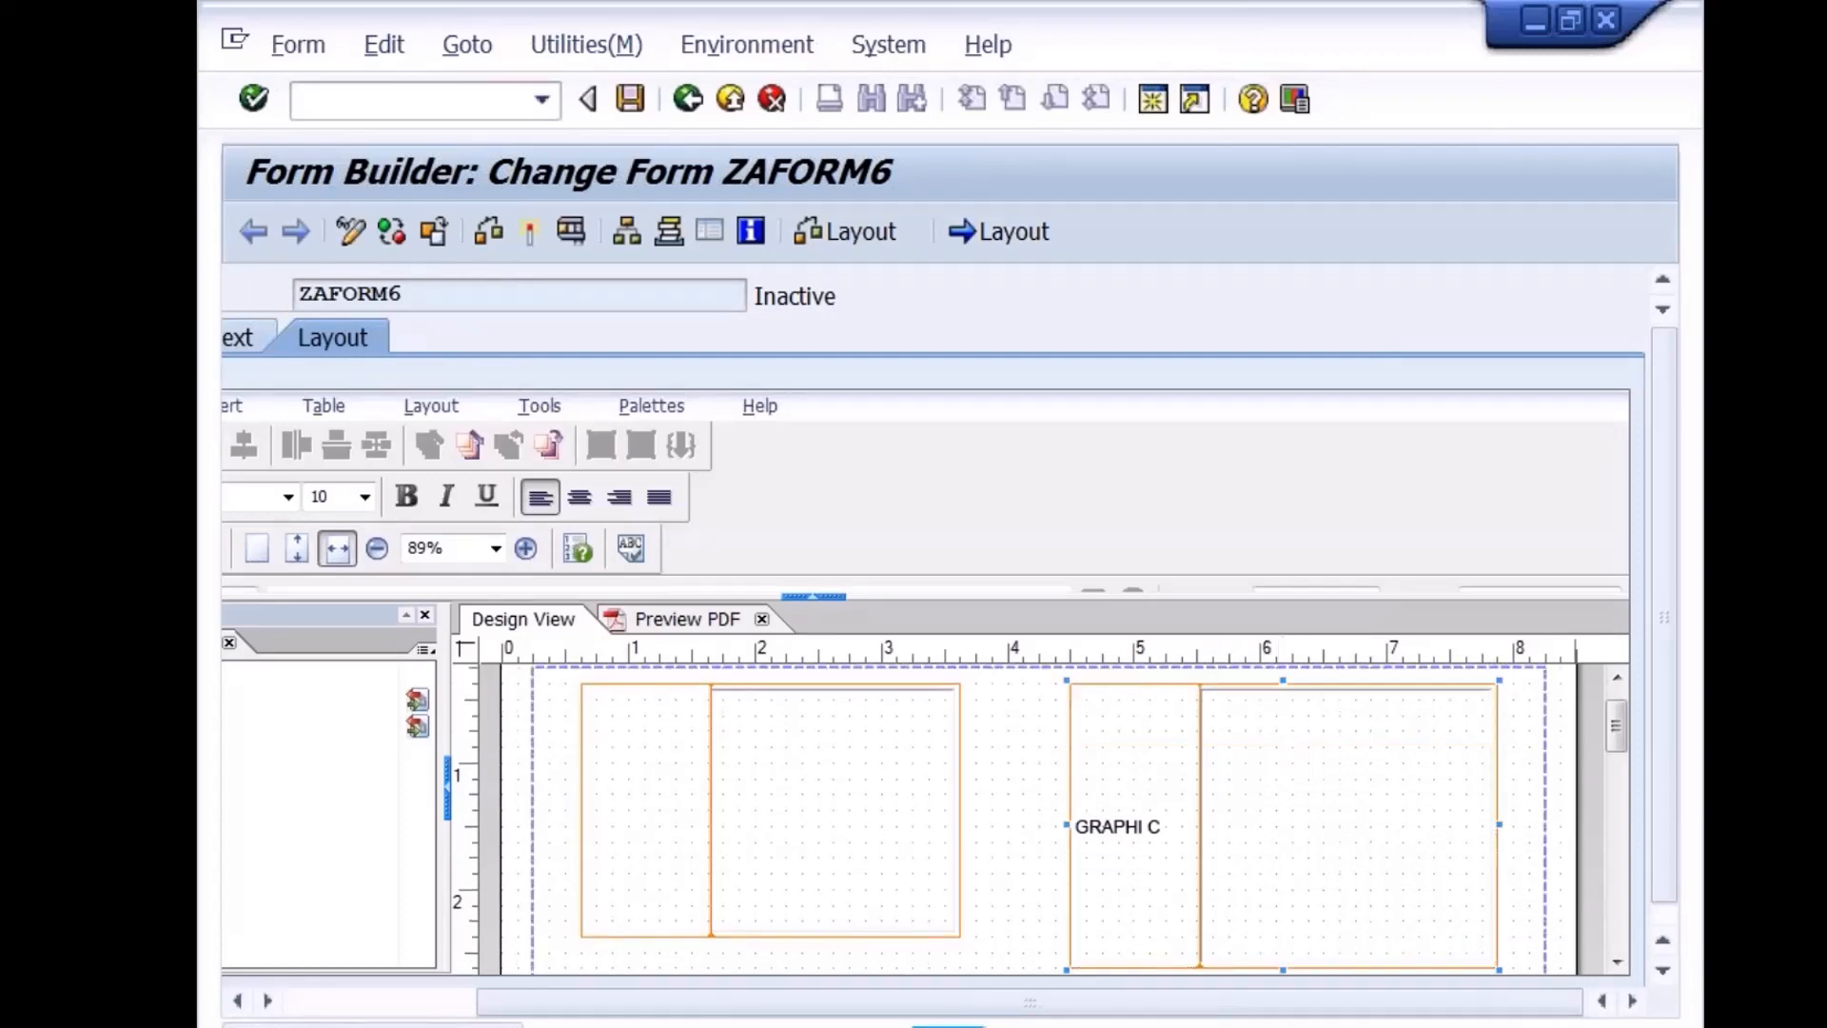
{"action": "scroll", "coordinate": [1668, 857], "scroll_direction": "down", "scroll_amount": 1}
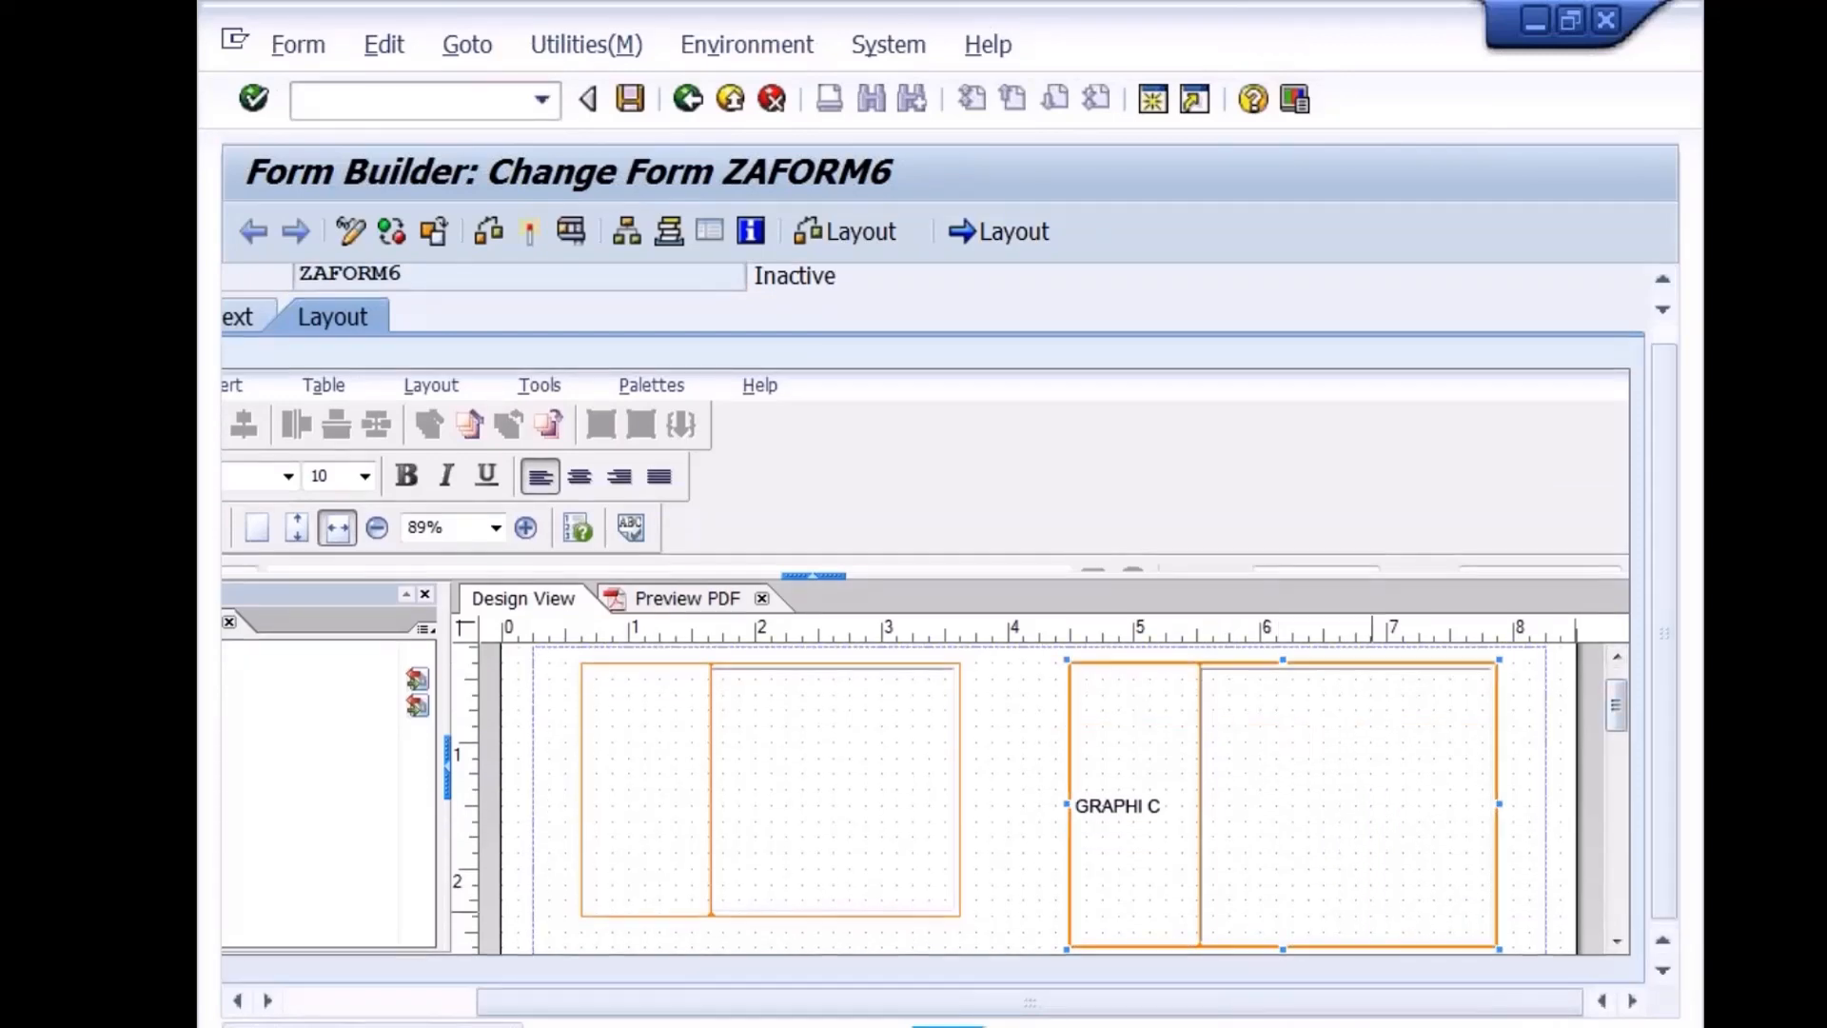
Extend the graphic and address fields downward so both lower edges align at about 3.15 inches on the ruler
{"action": "left_click", "coordinate": [1617, 943]}
{"action": "left_click", "coordinate": [1617, 943]}
{"action": "left_click_drag", "start_coordinate": [1283, 903], "coordinate": [1276, 952]}
{"action": "left_click", "coordinate": [1616, 943]}
{"action": "left_click", "coordinate": [836, 824]}
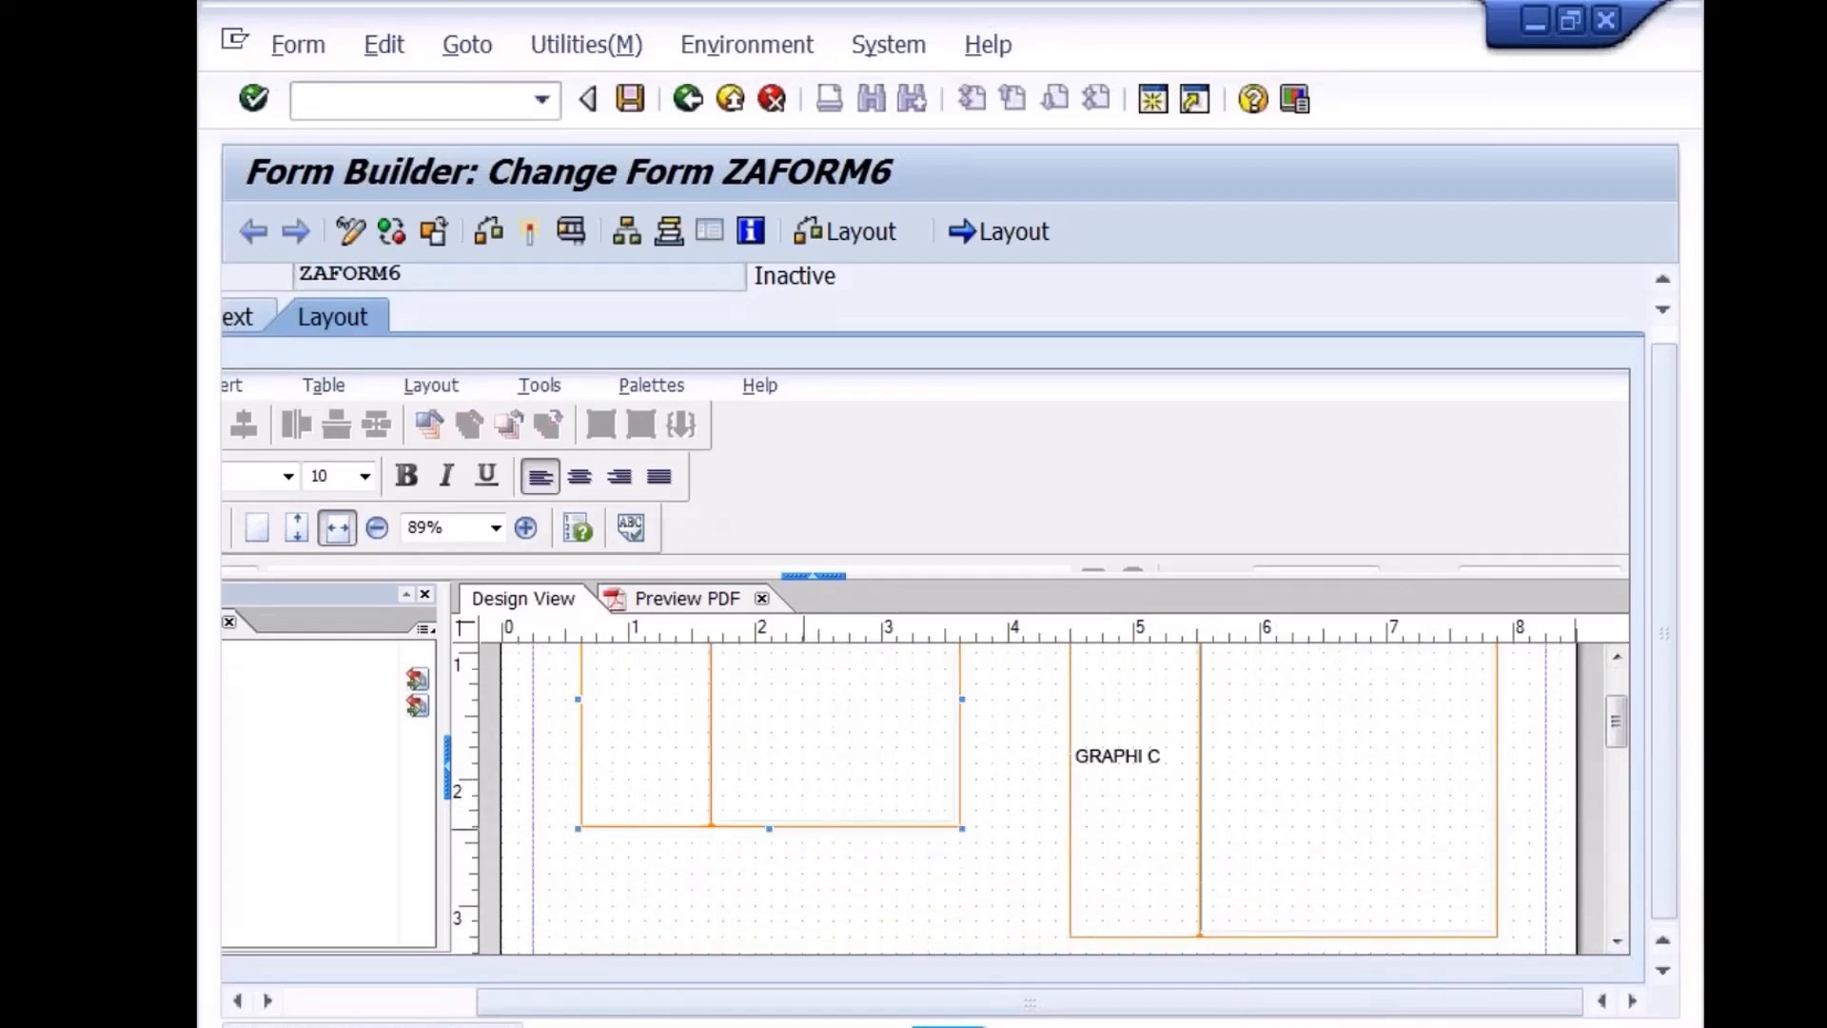
{"action": "left_click_drag", "start_coordinate": [769, 828], "coordinate": [787, 901]}
Widen the graphic field toward the address field and the page margin and extend it downward, to 4.25 by 3.5 inches
{"action": "left_click", "coordinate": [1082, 765]}
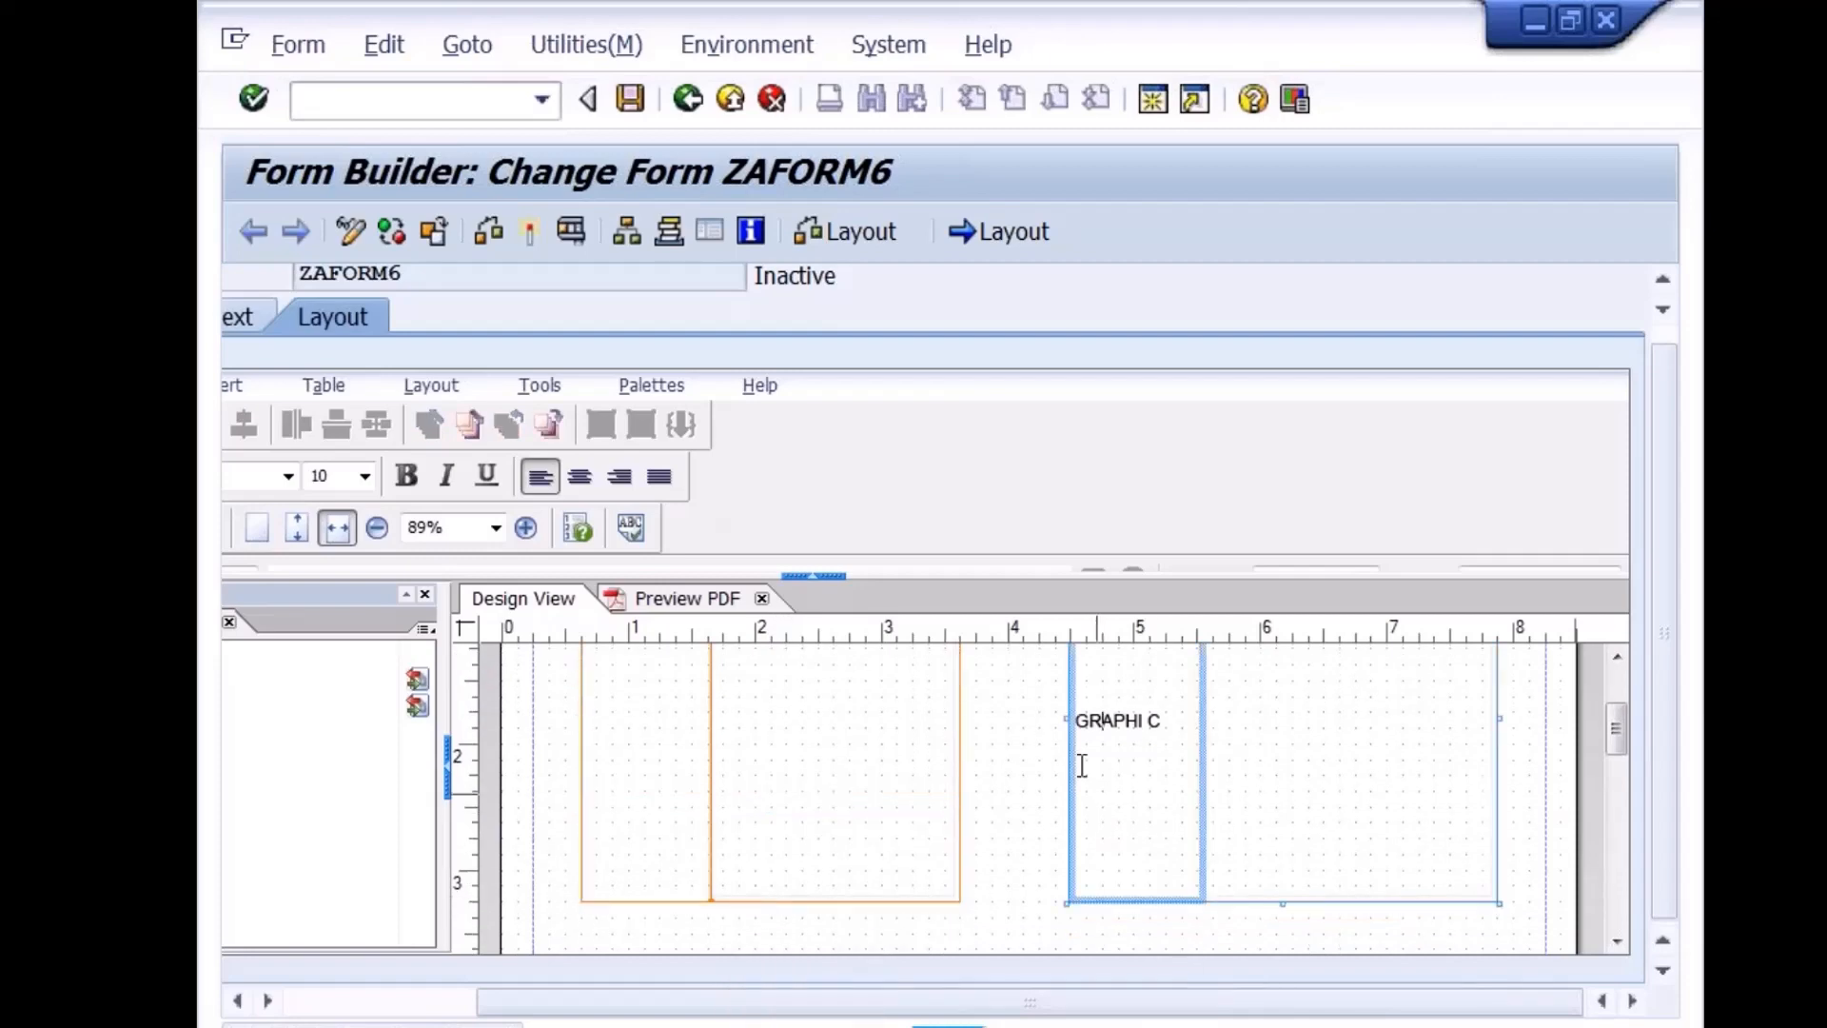
{"action": "left_click", "coordinate": [1067, 720]}
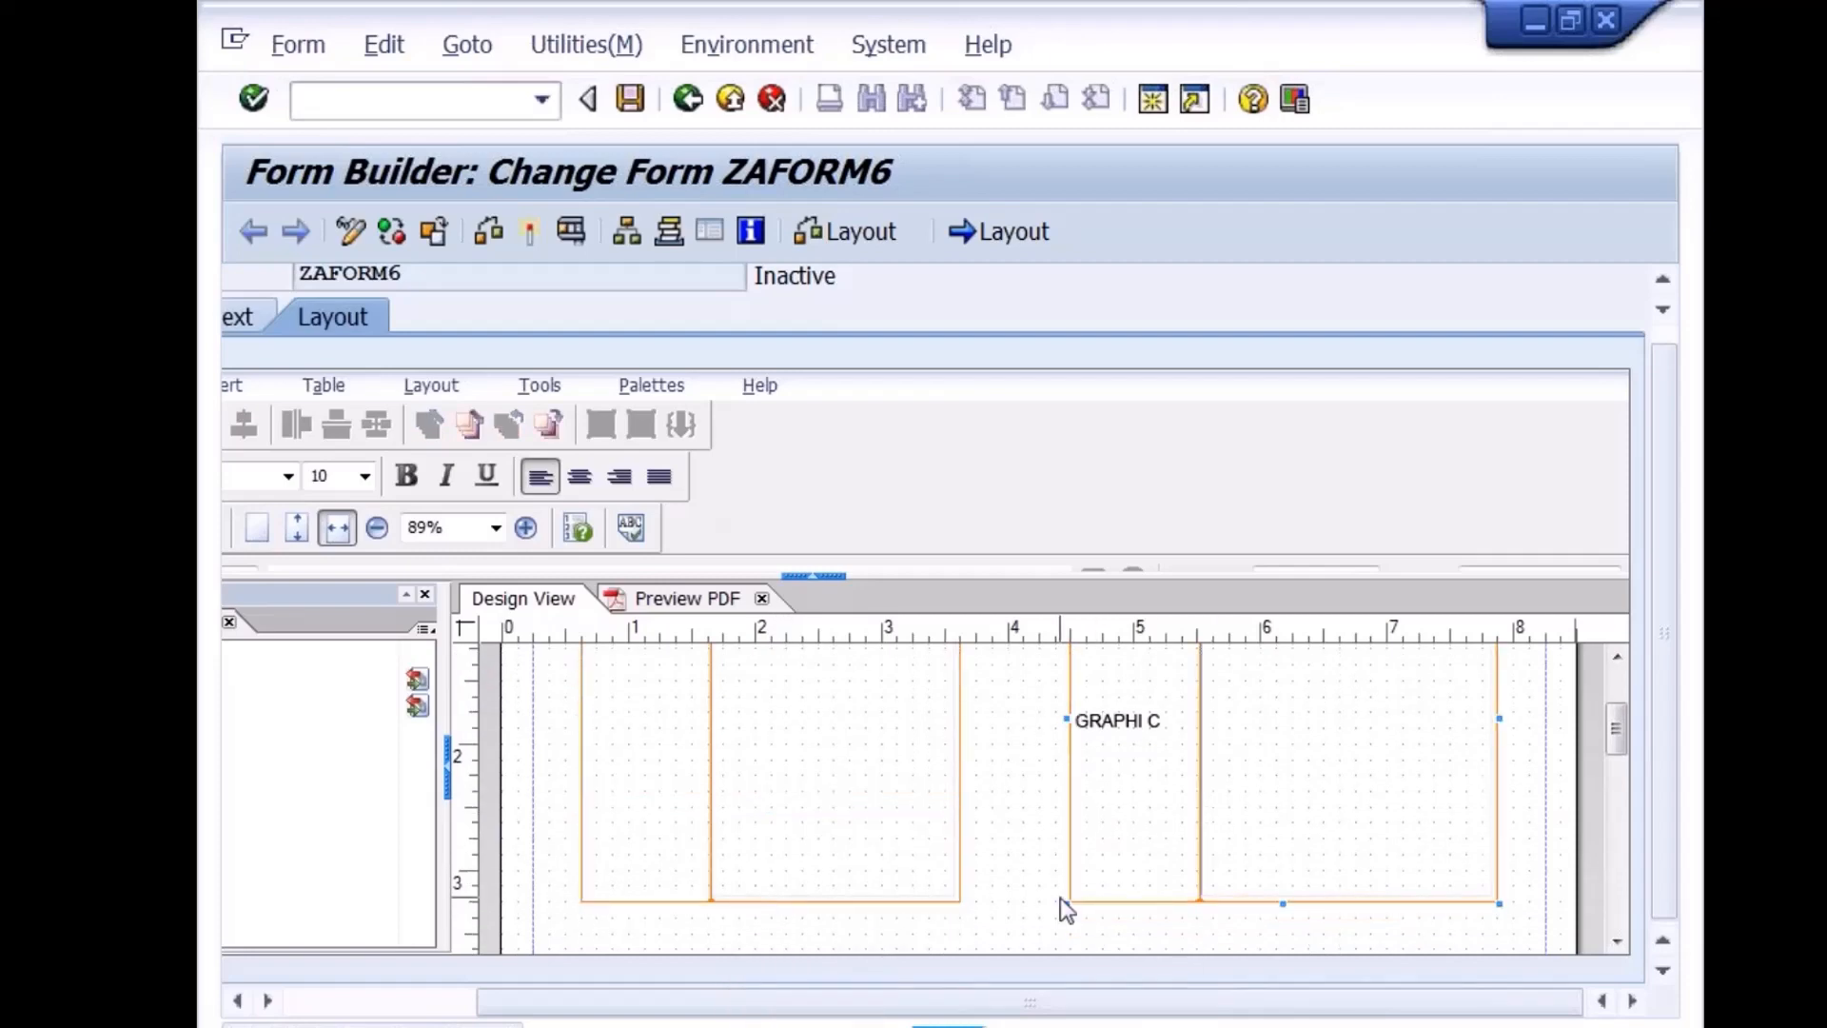
{"action": "left_click_drag", "start_coordinate": [1066, 902], "coordinate": [991, 905]}
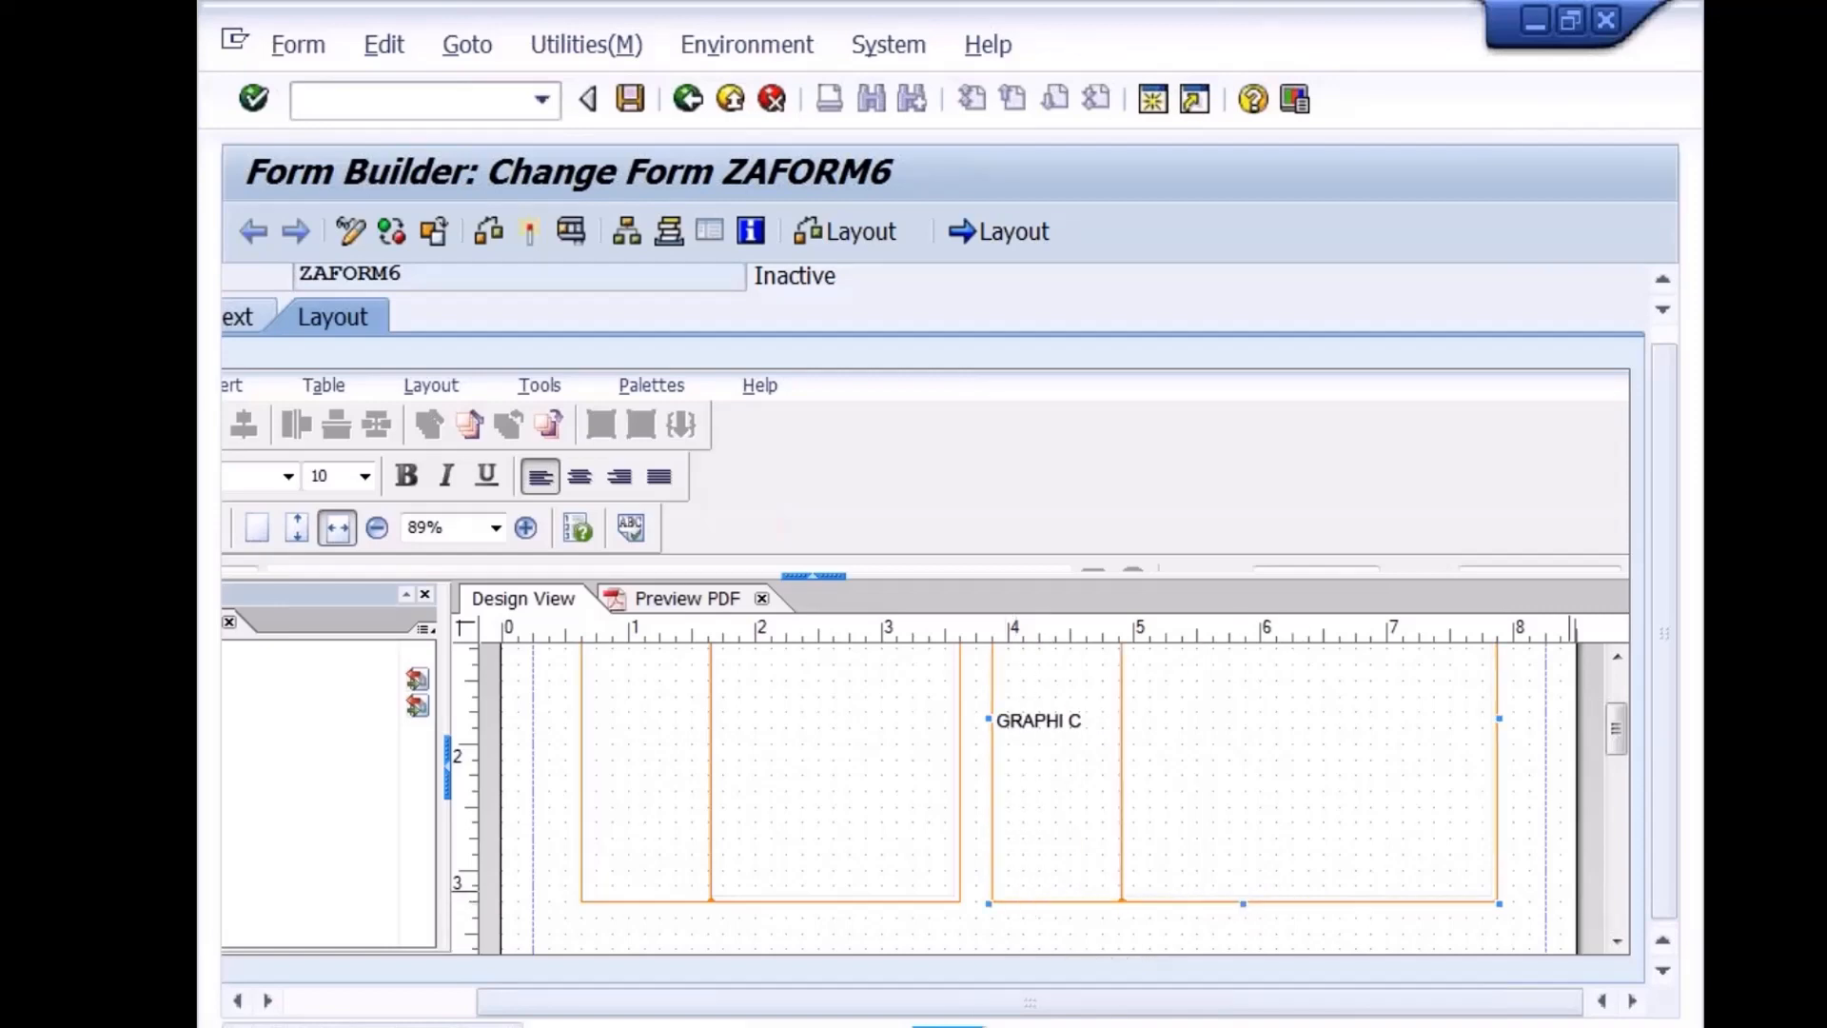
{"action": "mouse_move", "coordinate": [1614, 743]}
{"action": "left_mouse_down"}
{"action": "mouse_move", "coordinate": [1619, 700]}
{"action": "mouse_move", "coordinate": [1617, 770]}
{"action": "left_mouse_up"}
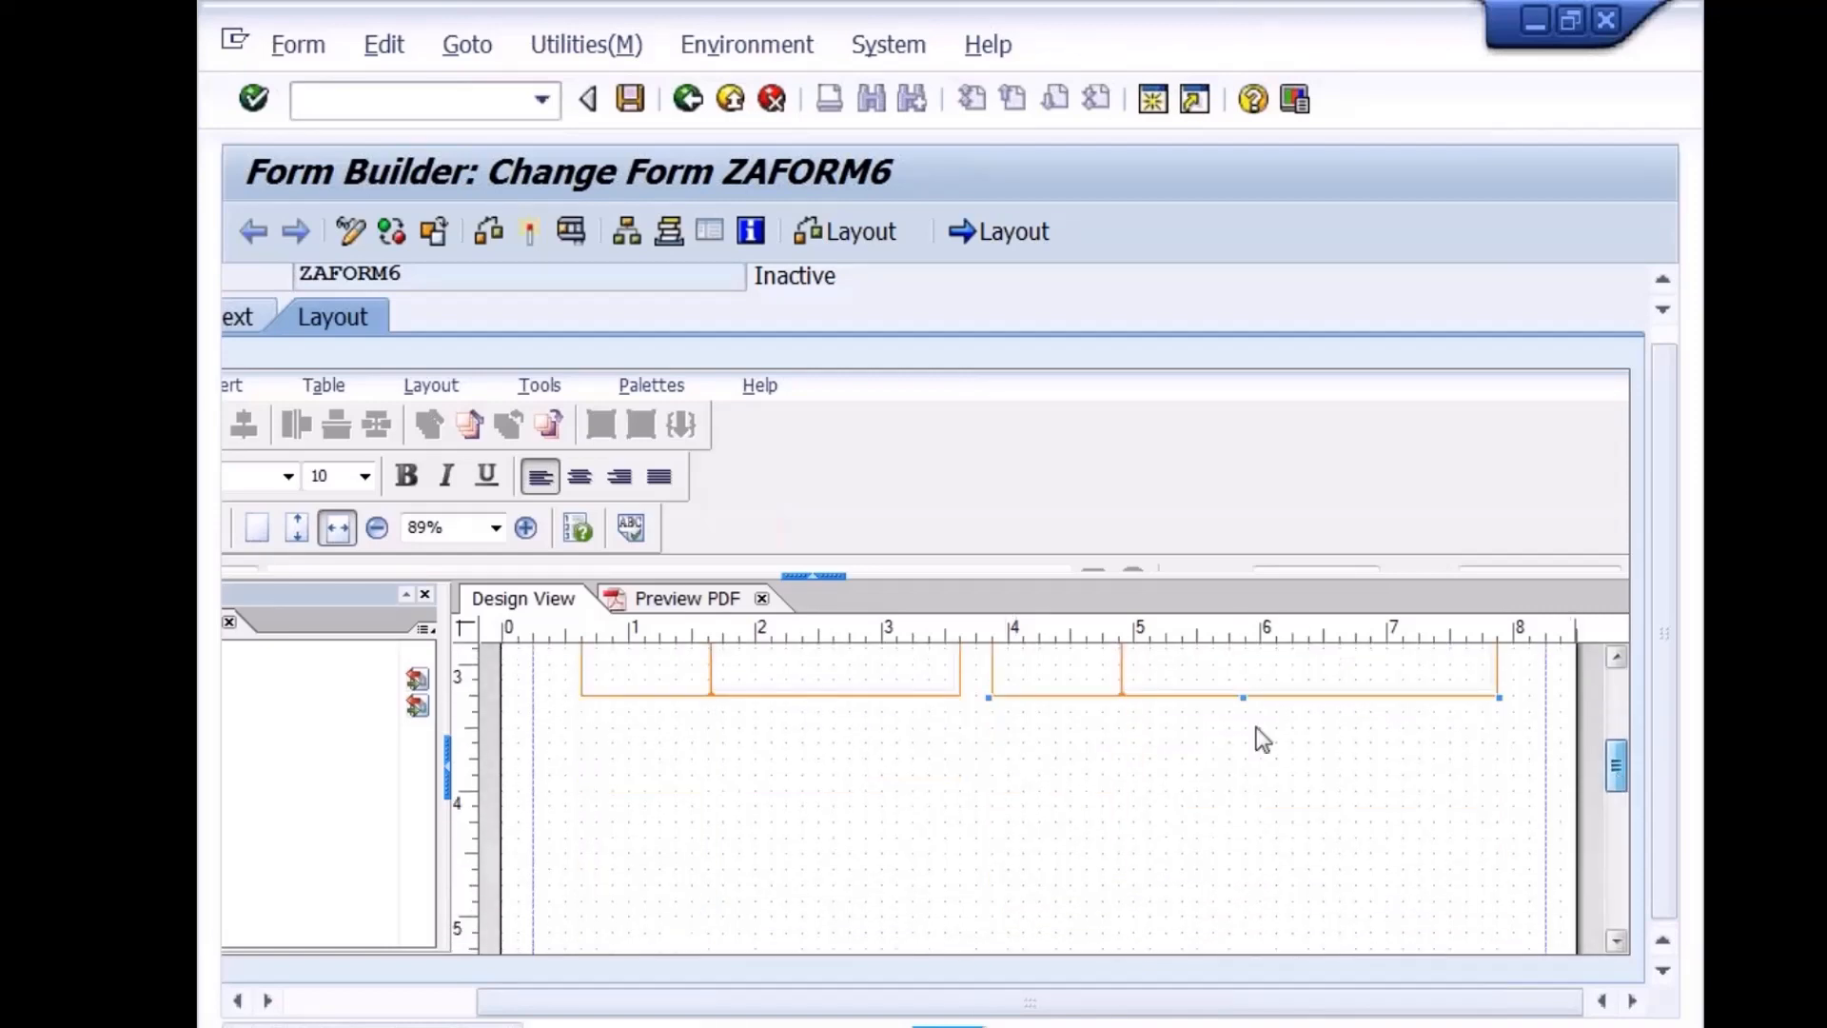
{"action": "left_click_drag", "start_coordinate": [1243, 697], "coordinate": [1237, 780]}
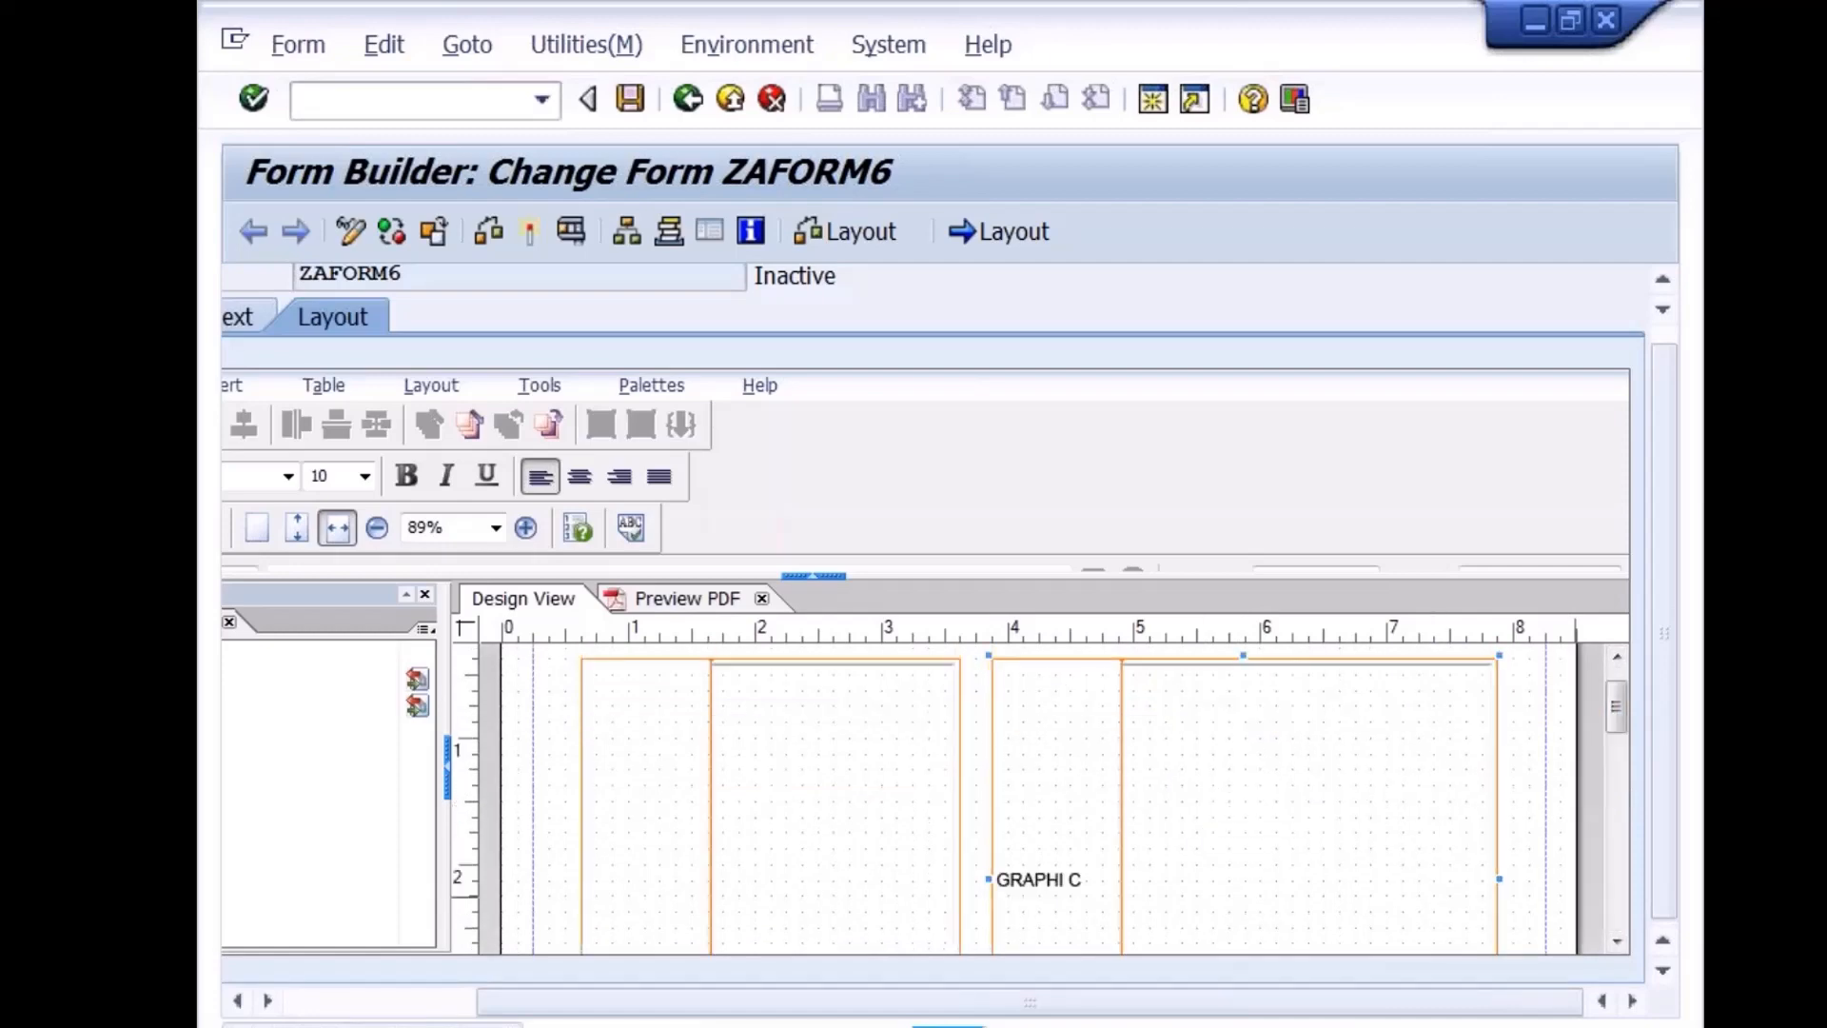
{"action": "left_click_drag", "start_coordinate": [1499, 879], "coordinate": [1532, 878]}
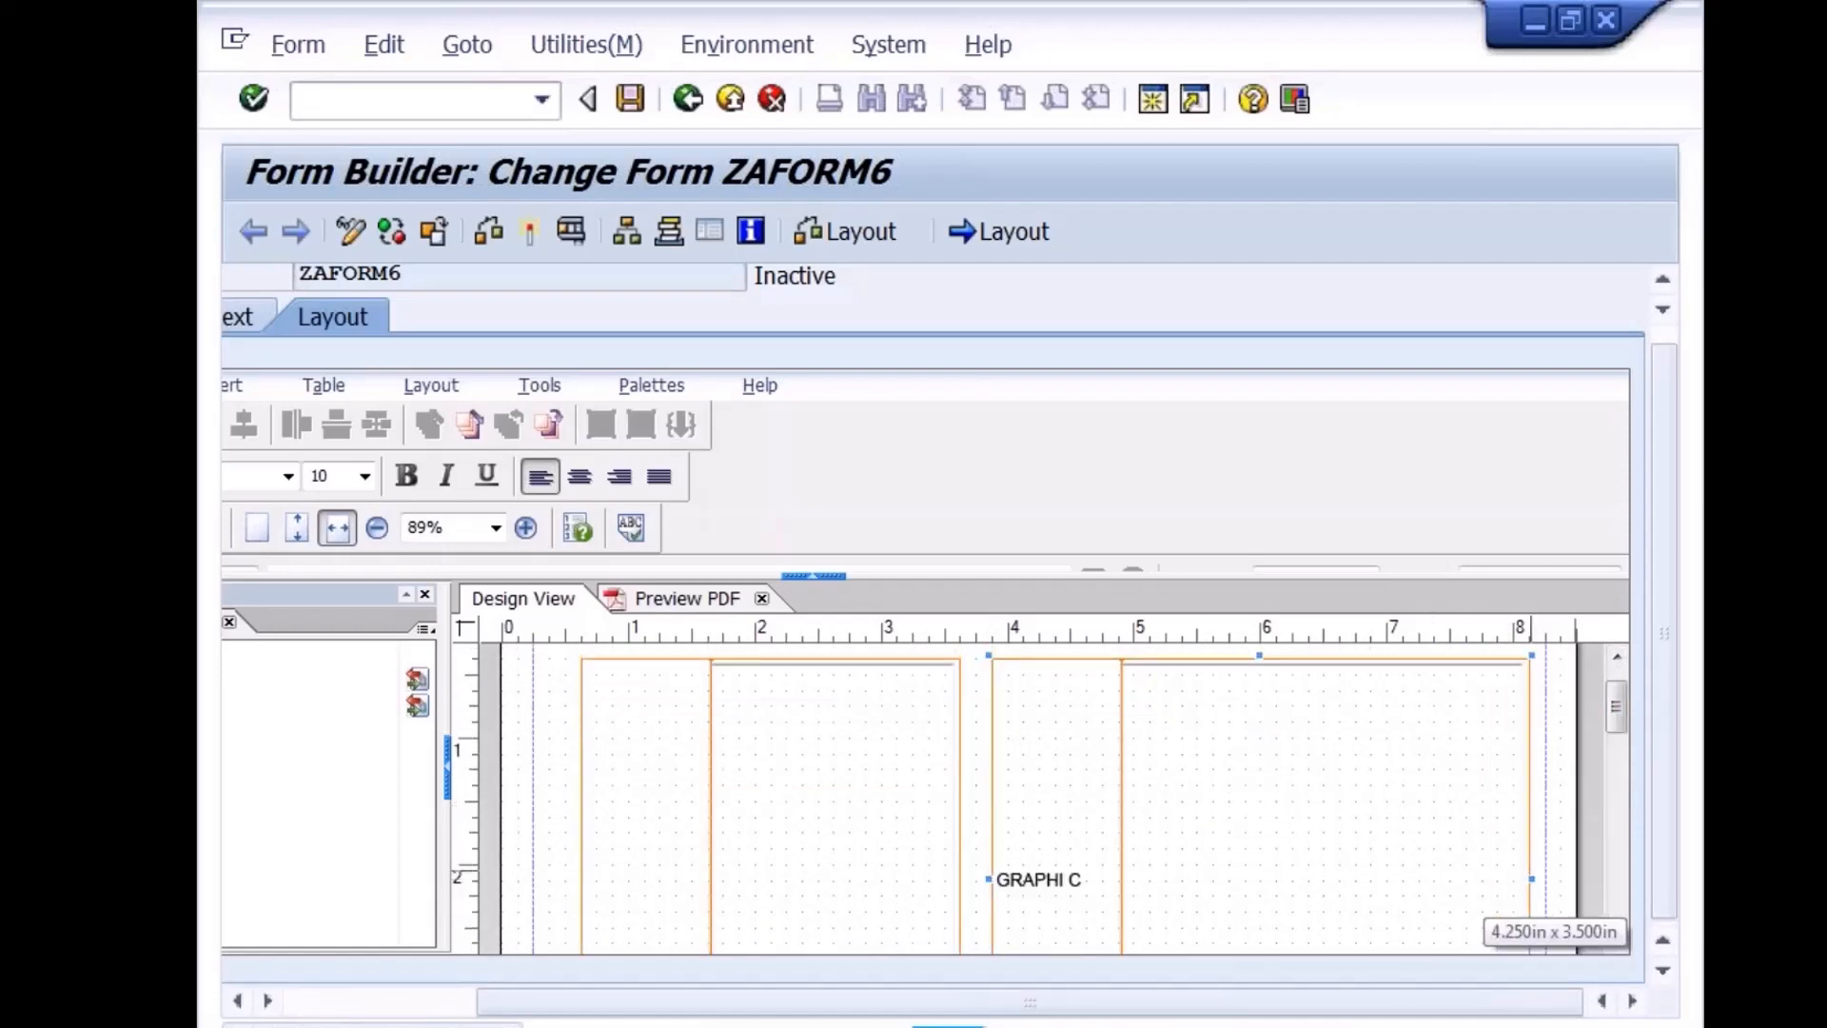
Clear the caption text of the GRAPHIC field in the layout and save the form
{"action": "left_click", "coordinate": [1097, 881]}
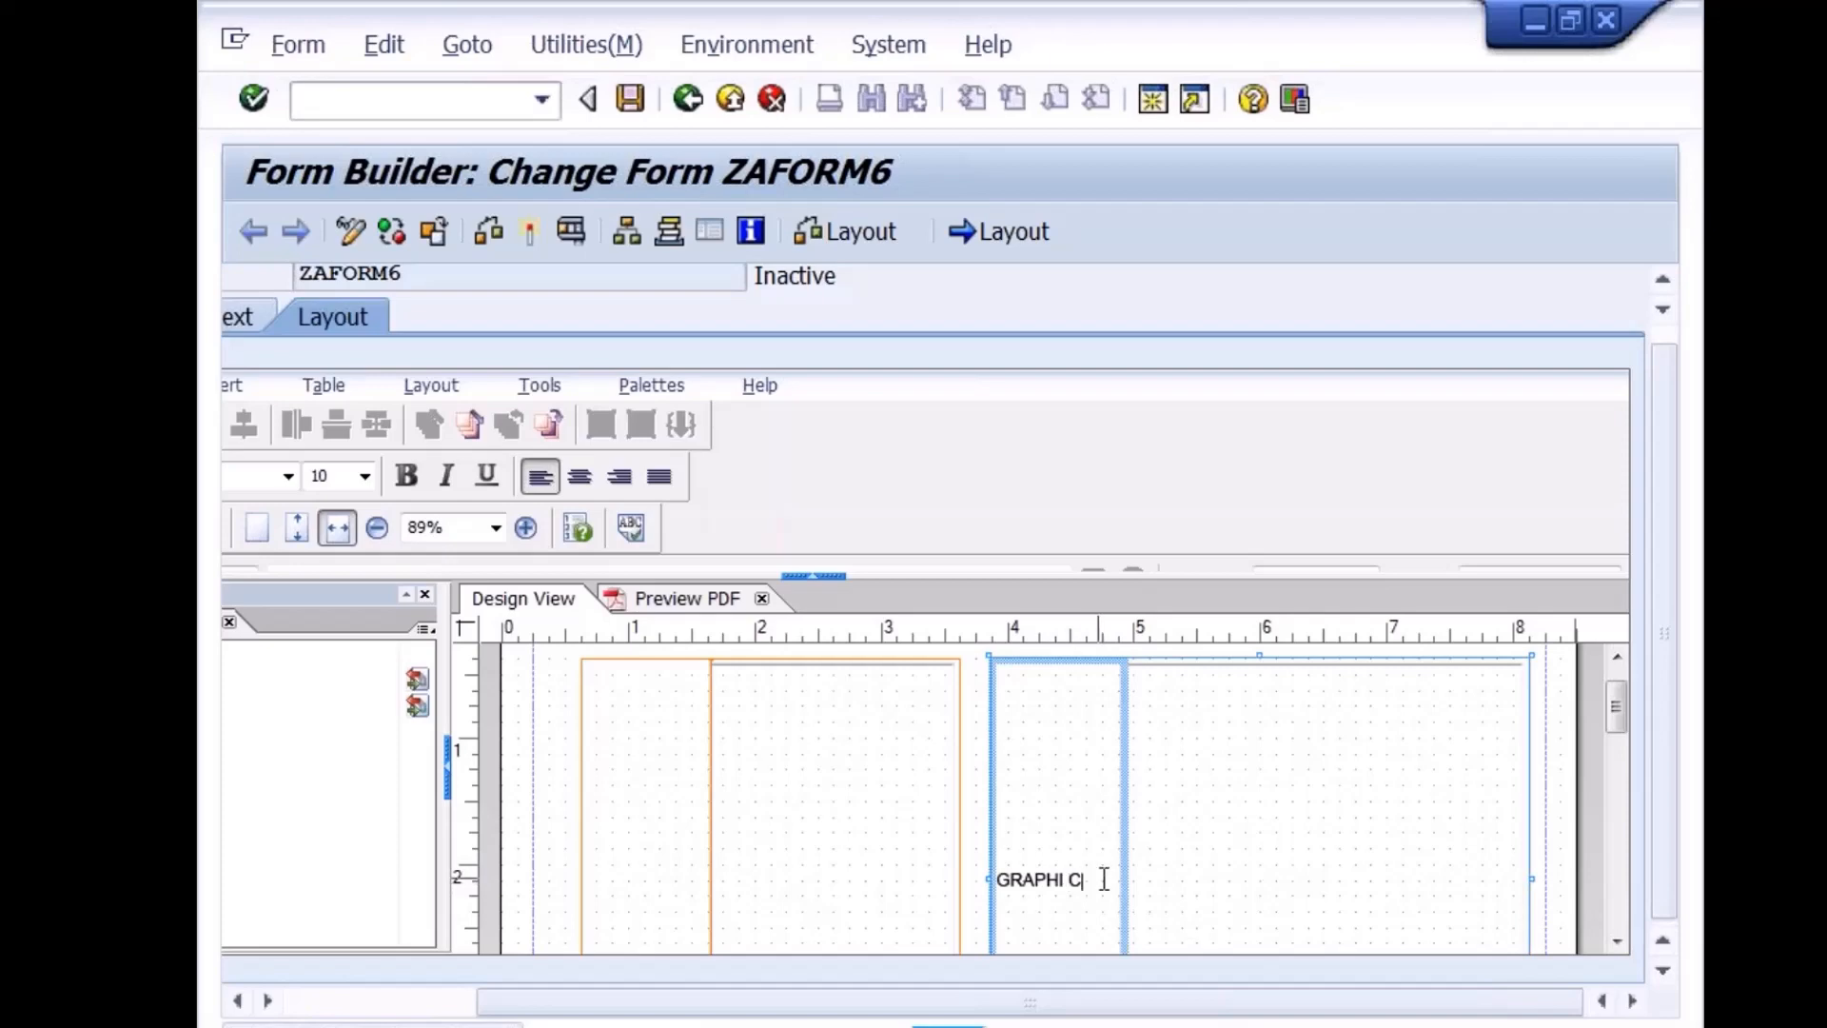
{"action": "key", "text": "BackSpace"}
{"action": "key", "text": "BackSpace"}
{"action": "key", "text": "BackSpace"}
{"action": "key", "text": "BackSpace"}
{"action": "key", "text": "BackSpace"}
{"action": "key", "text": "BackSpace"}
{"action": "key", "text": "BackSpace"}
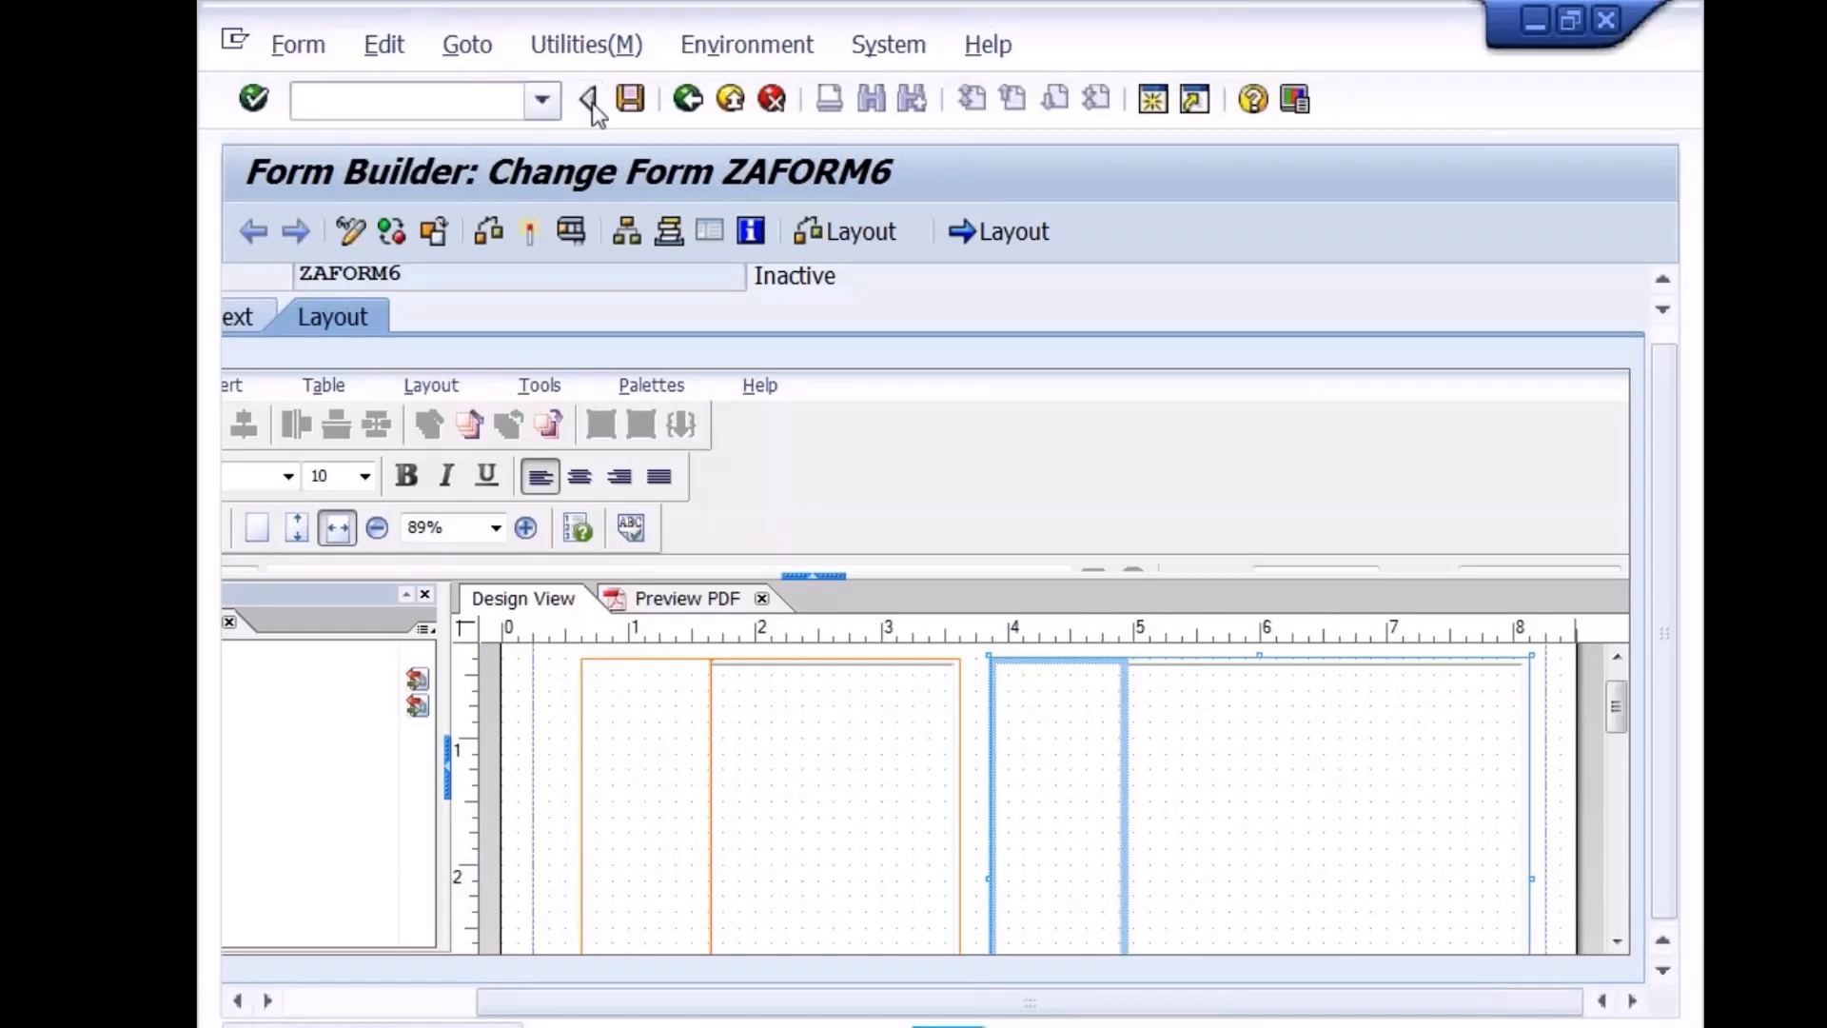
{"action": "left_click", "coordinate": [627, 97]}
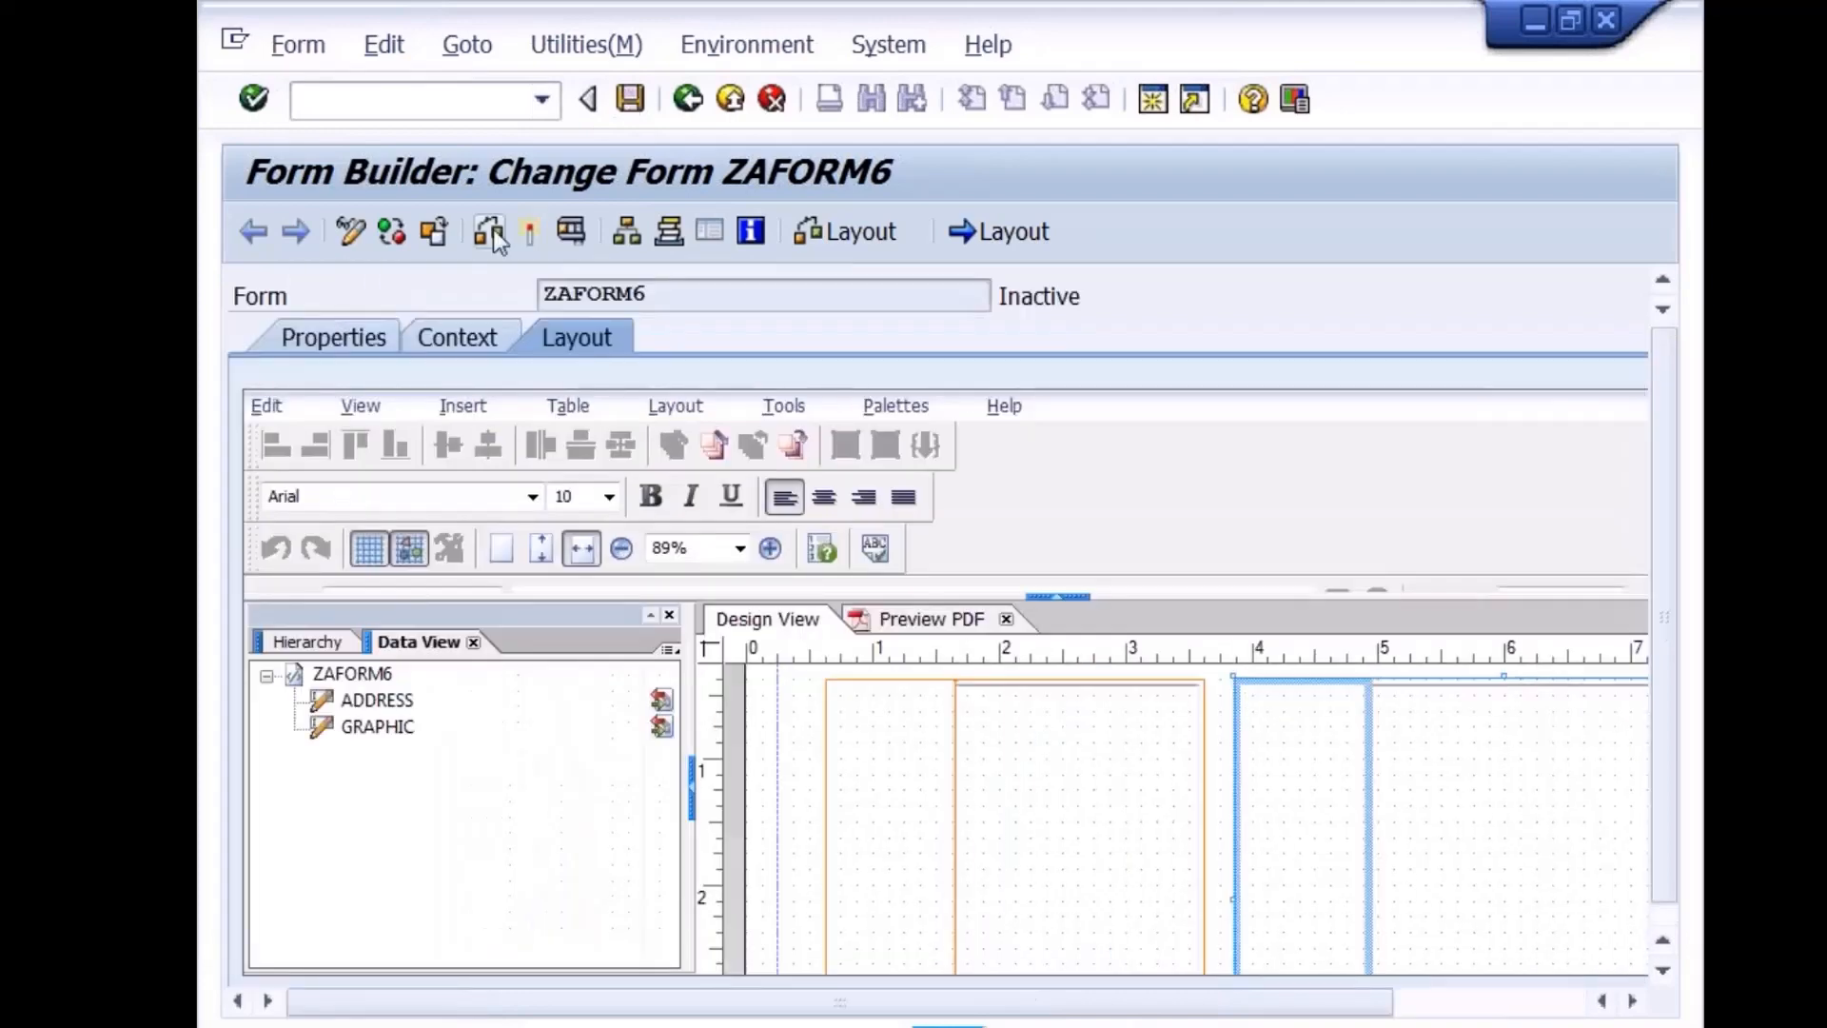
Review the address field's object properties, including its type, value and binding settings
{"action": "left_click", "coordinate": [1435, 749]}
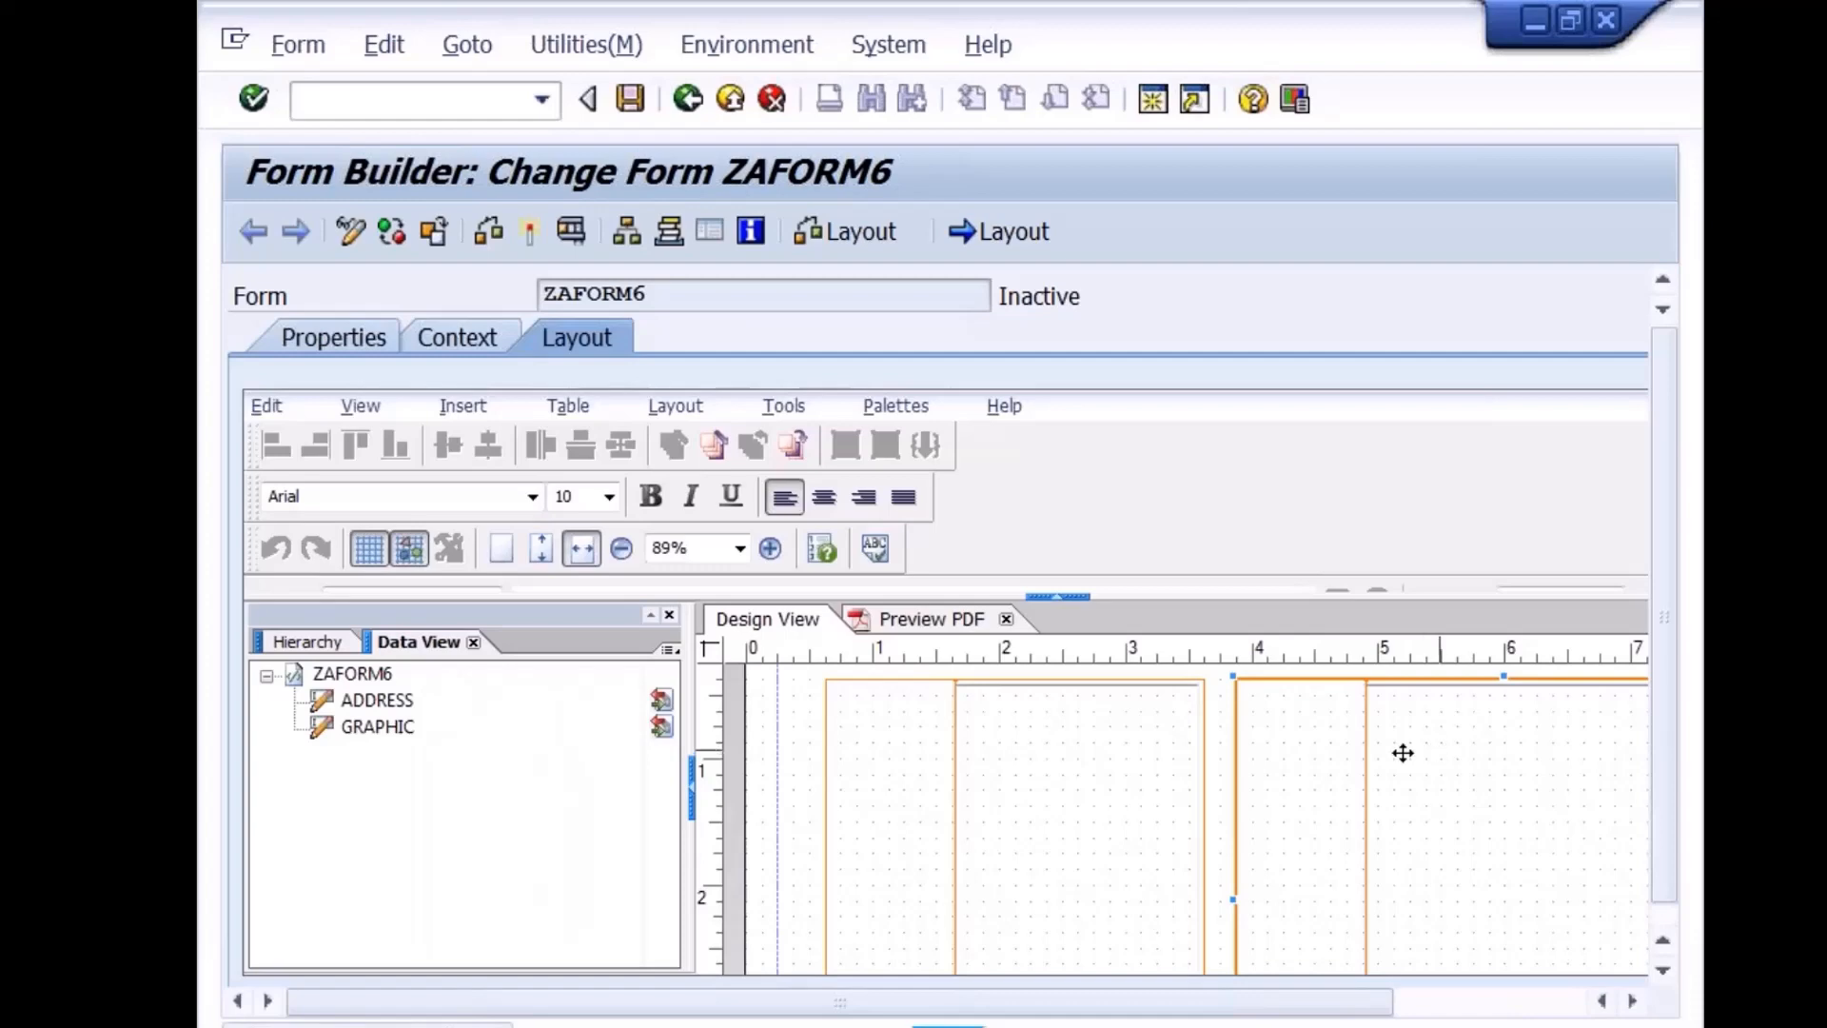
{"action": "left_click", "coordinate": [1027, 807]}
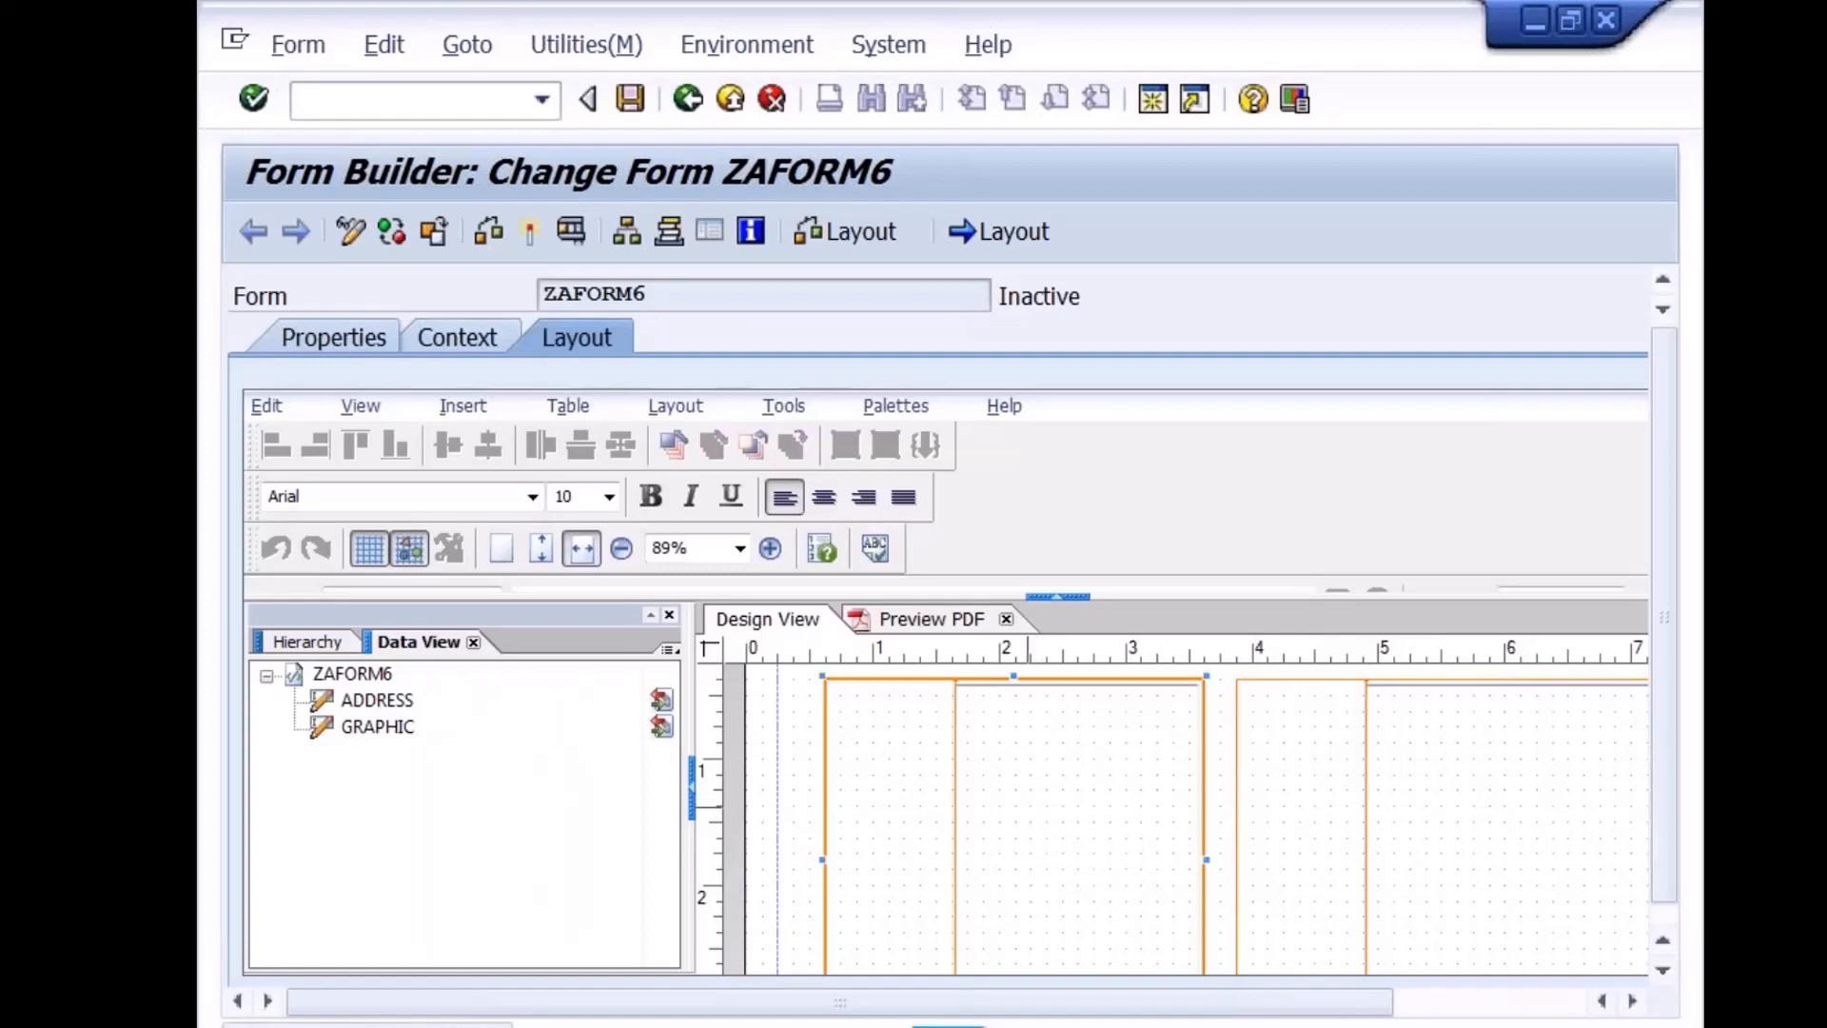
{"action": "right_click", "coordinate": [1038, 811]}
{"action": "mouse_move", "coordinate": [1325, 701]}
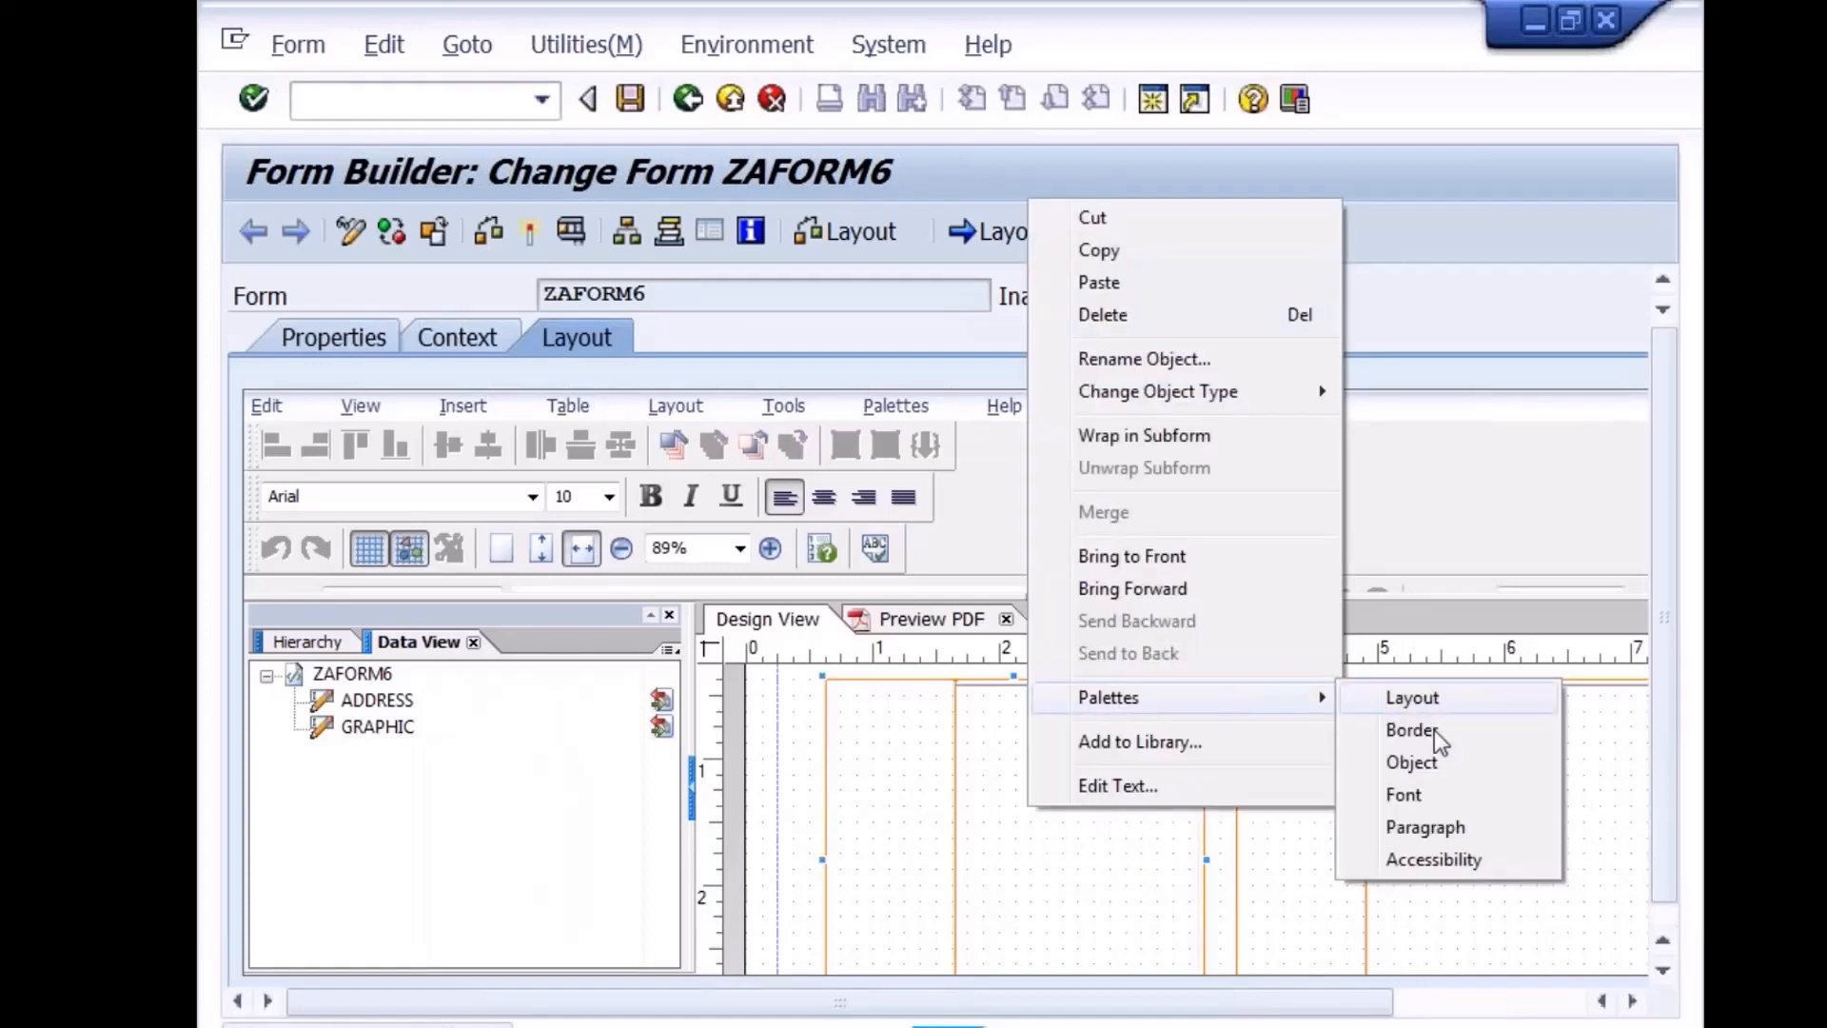
{"action": "left_click", "coordinate": [1414, 753]}
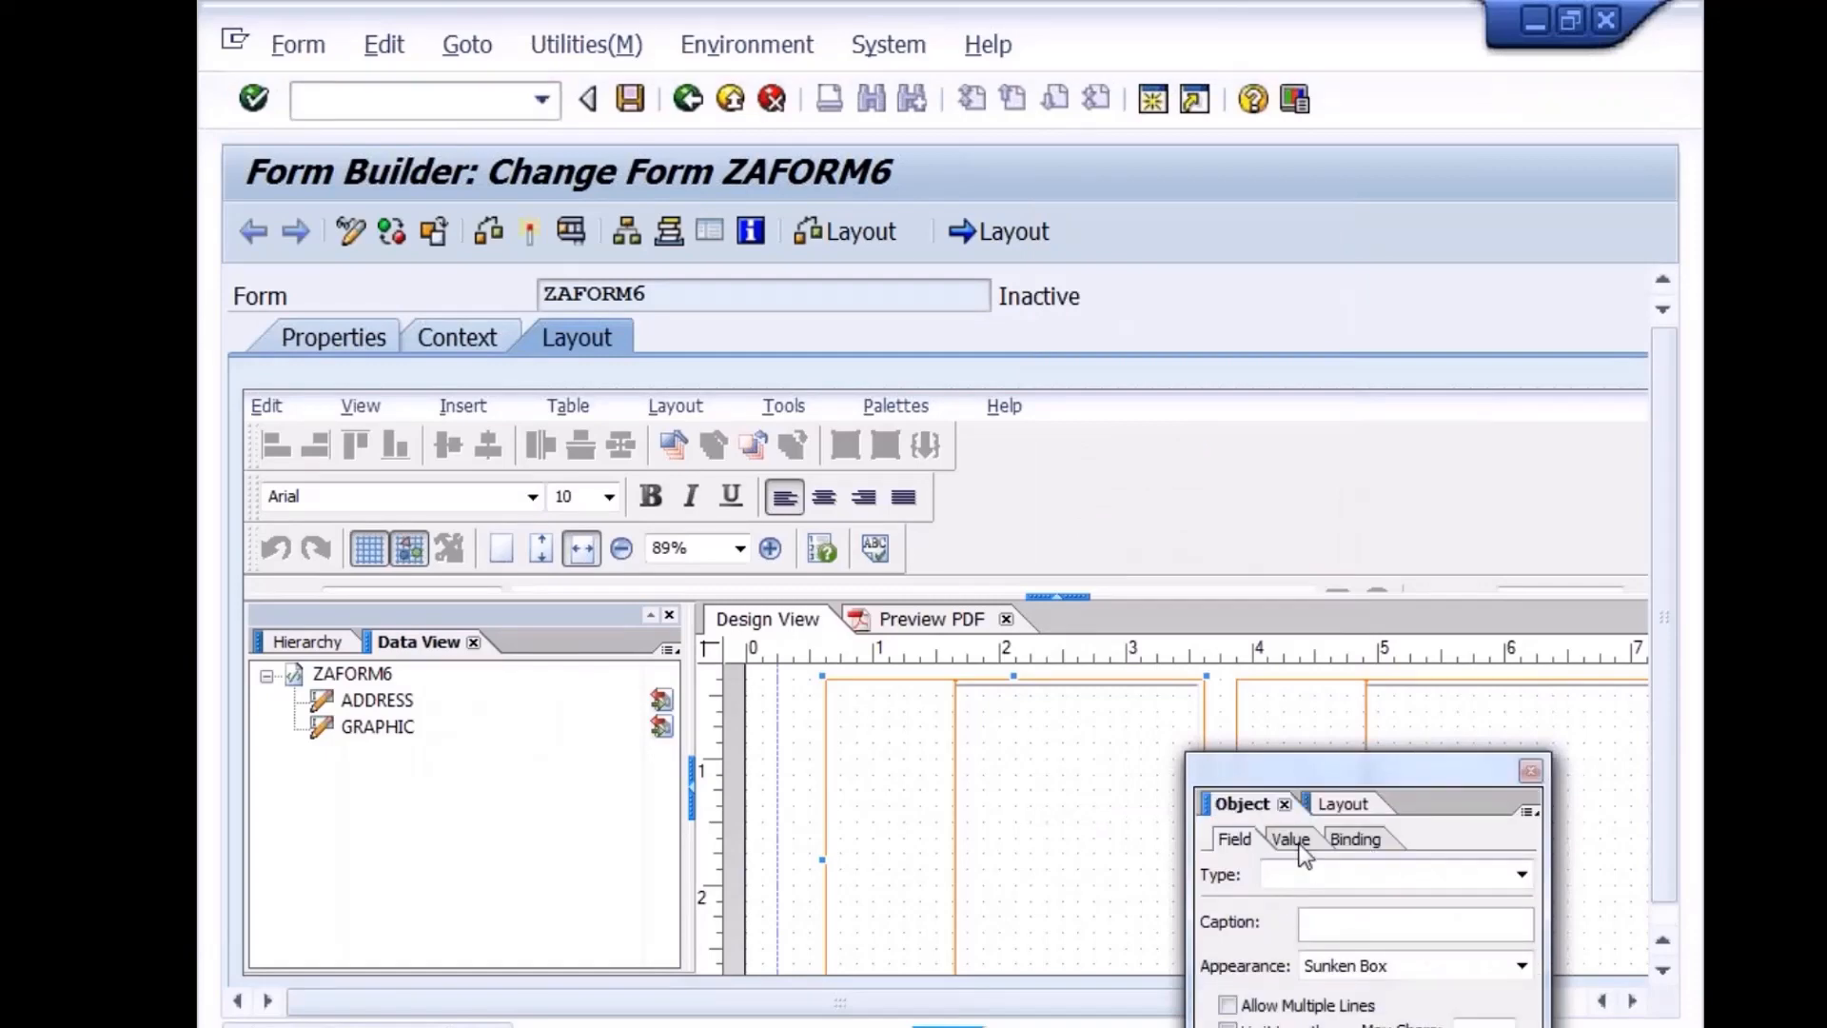
{"action": "left_click", "coordinate": [1302, 848]}
{"action": "left_click", "coordinate": [1351, 837]}
{"action": "left_click", "coordinate": [1235, 841]}
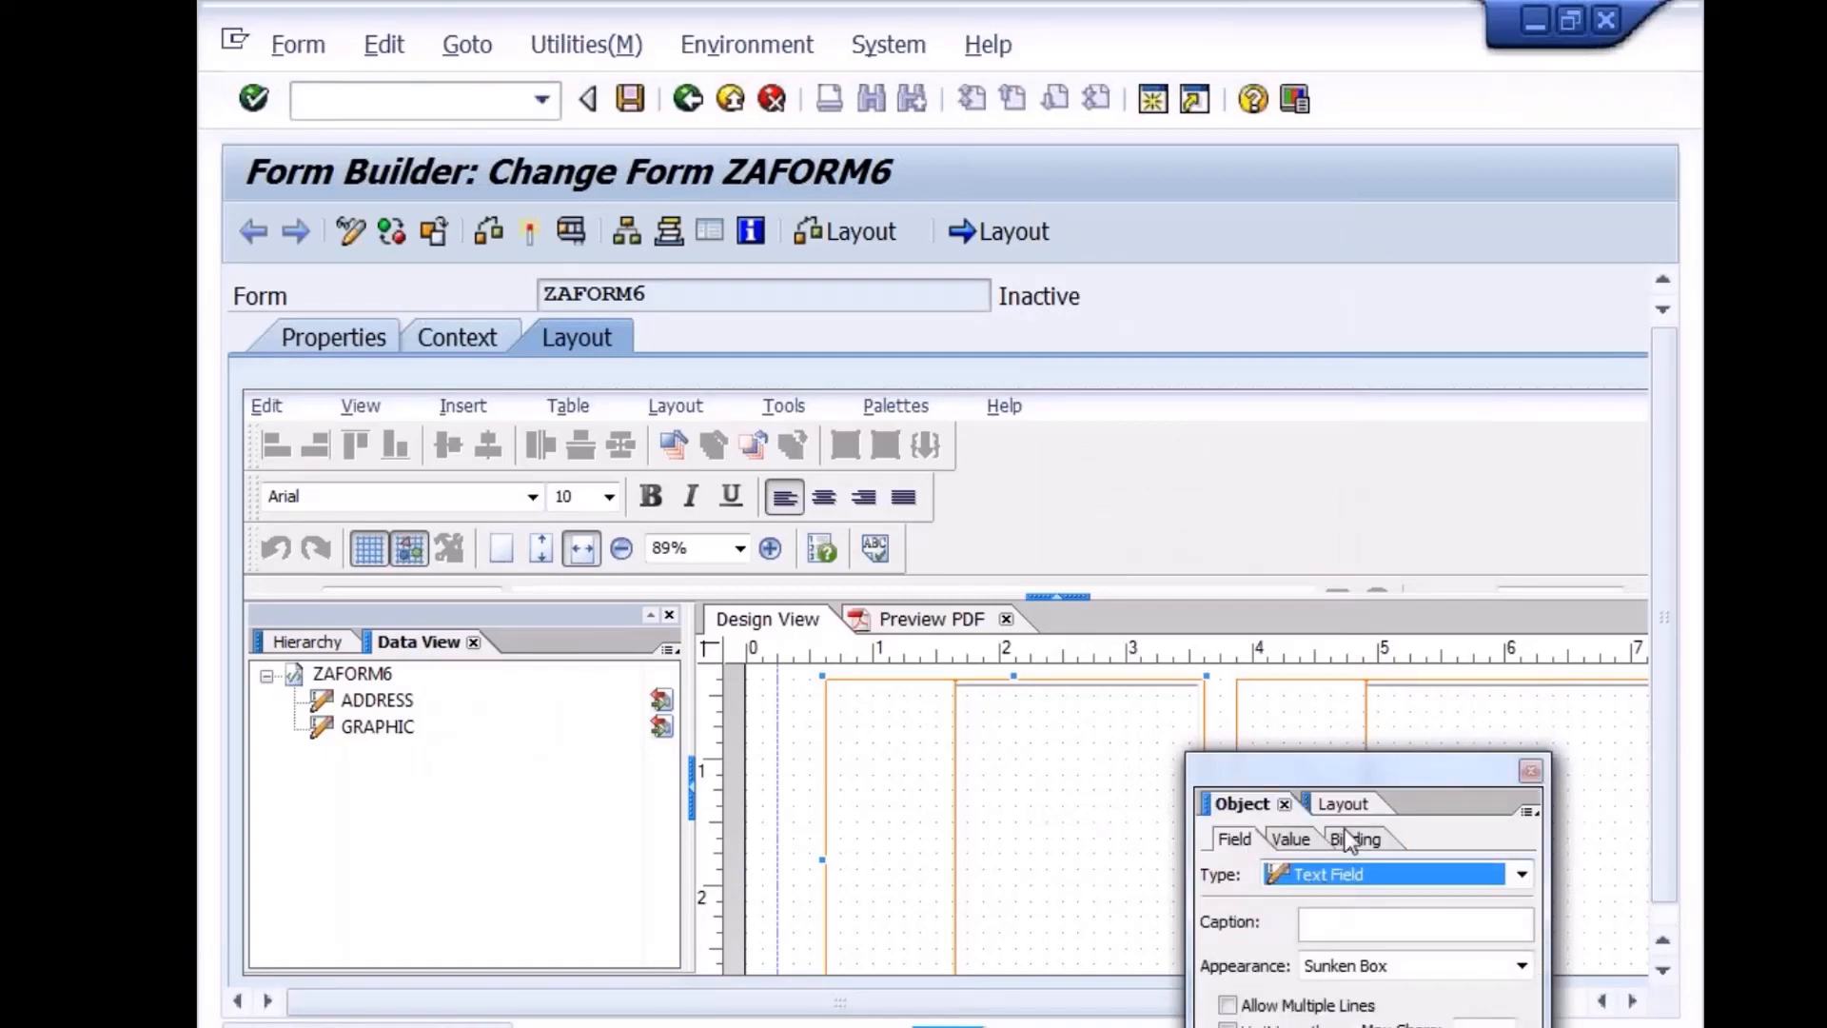
{"action": "left_click", "coordinate": [1531, 770]}
Change the graphic field's object type to Image Field
{"action": "left_click", "coordinate": [1475, 786]}
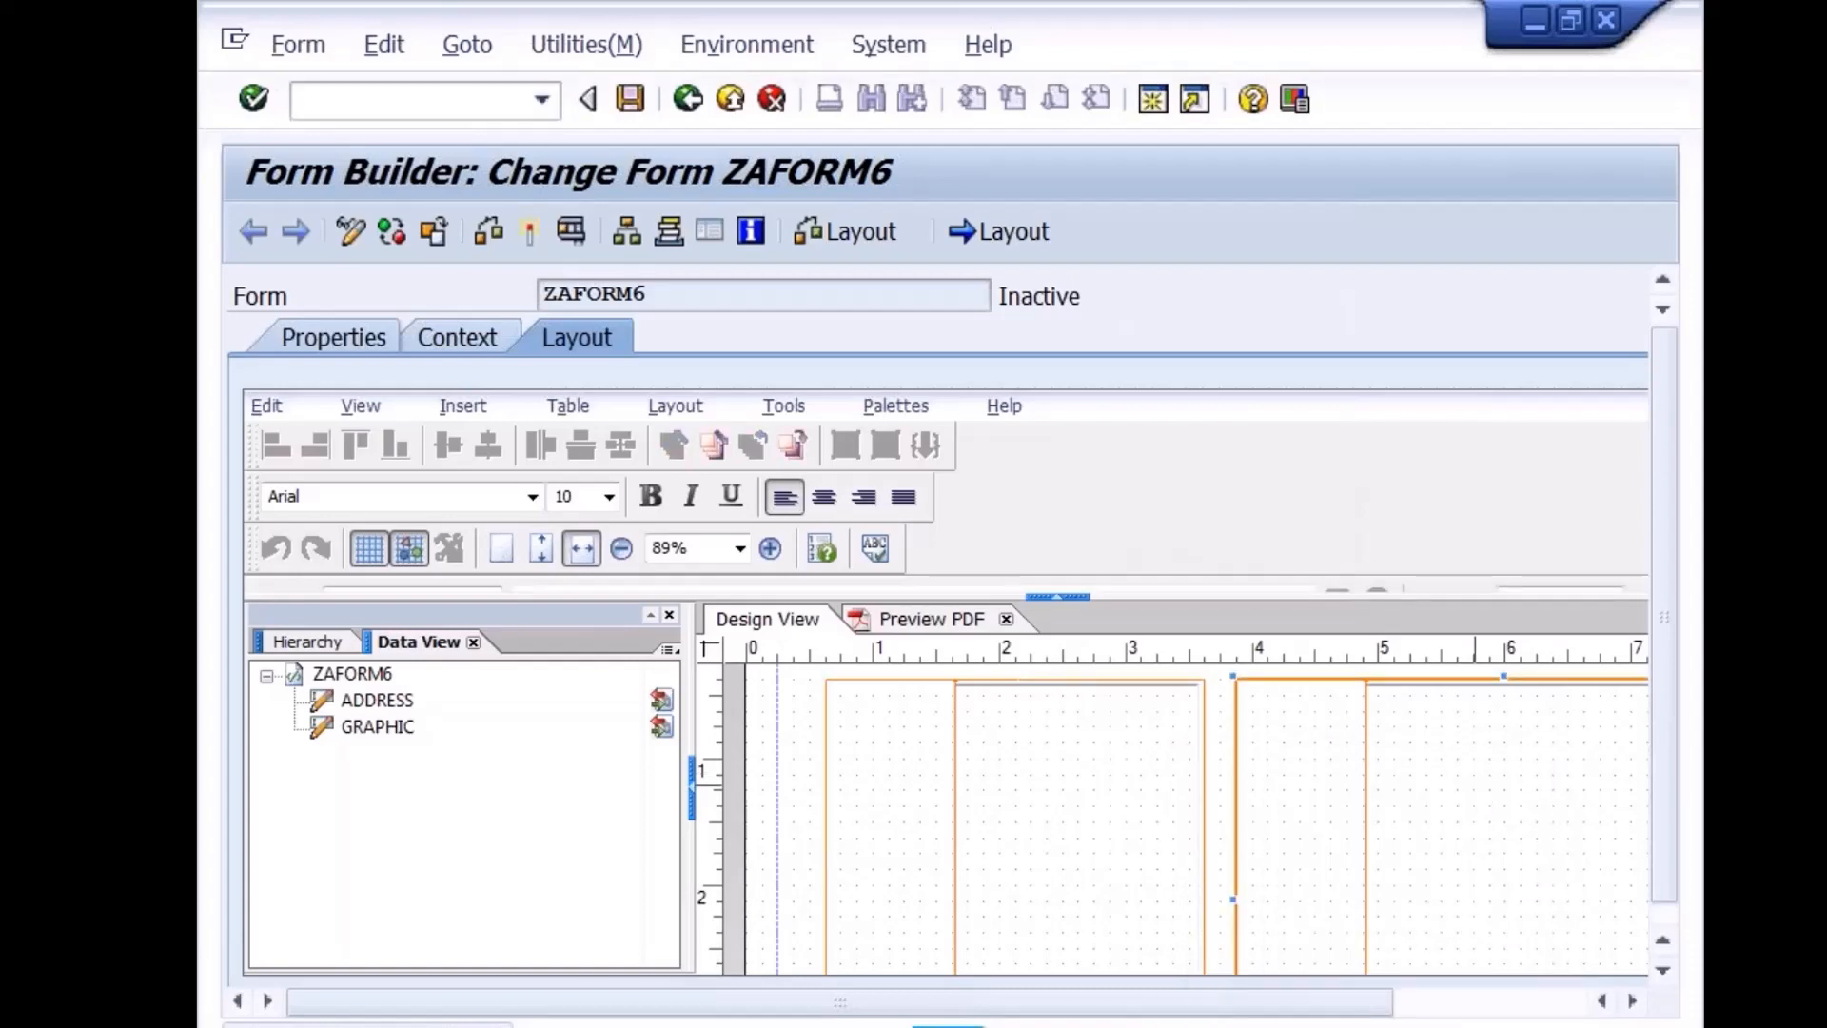
{"action": "right_click", "coordinate": [1472, 783]}
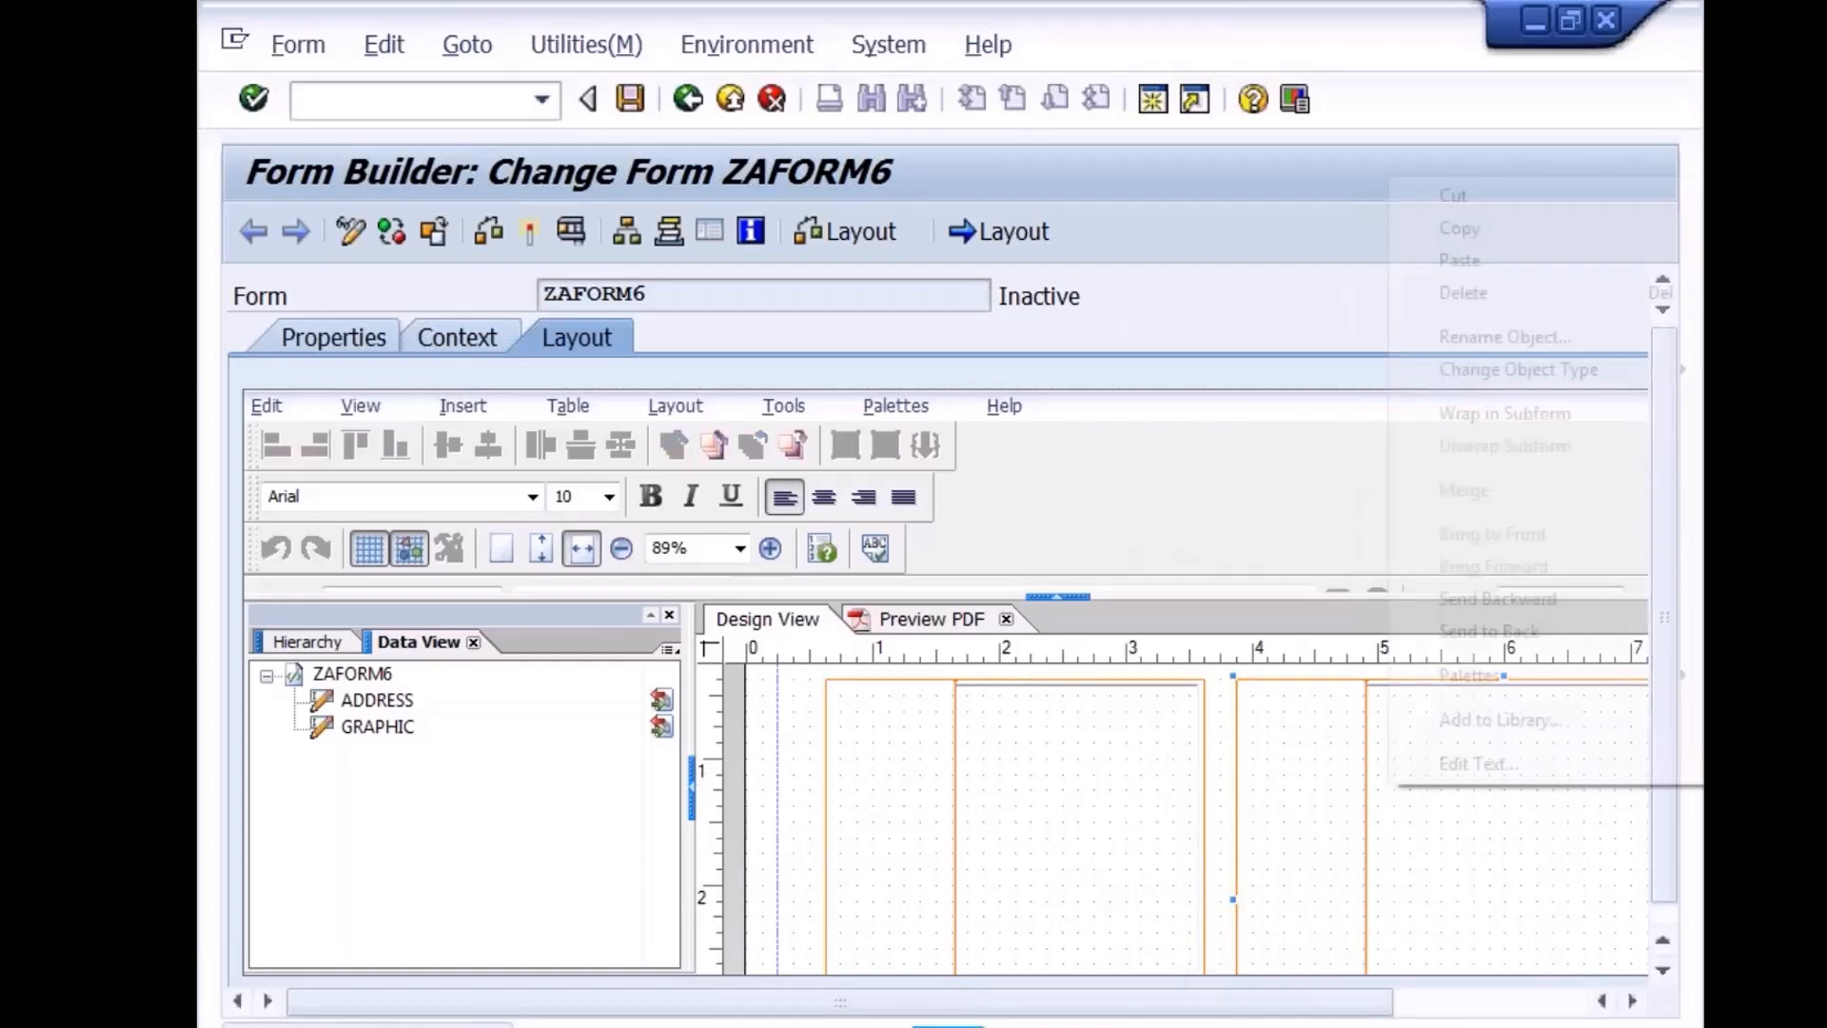
{"action": "mouse_move", "coordinate": [1465, 682]}
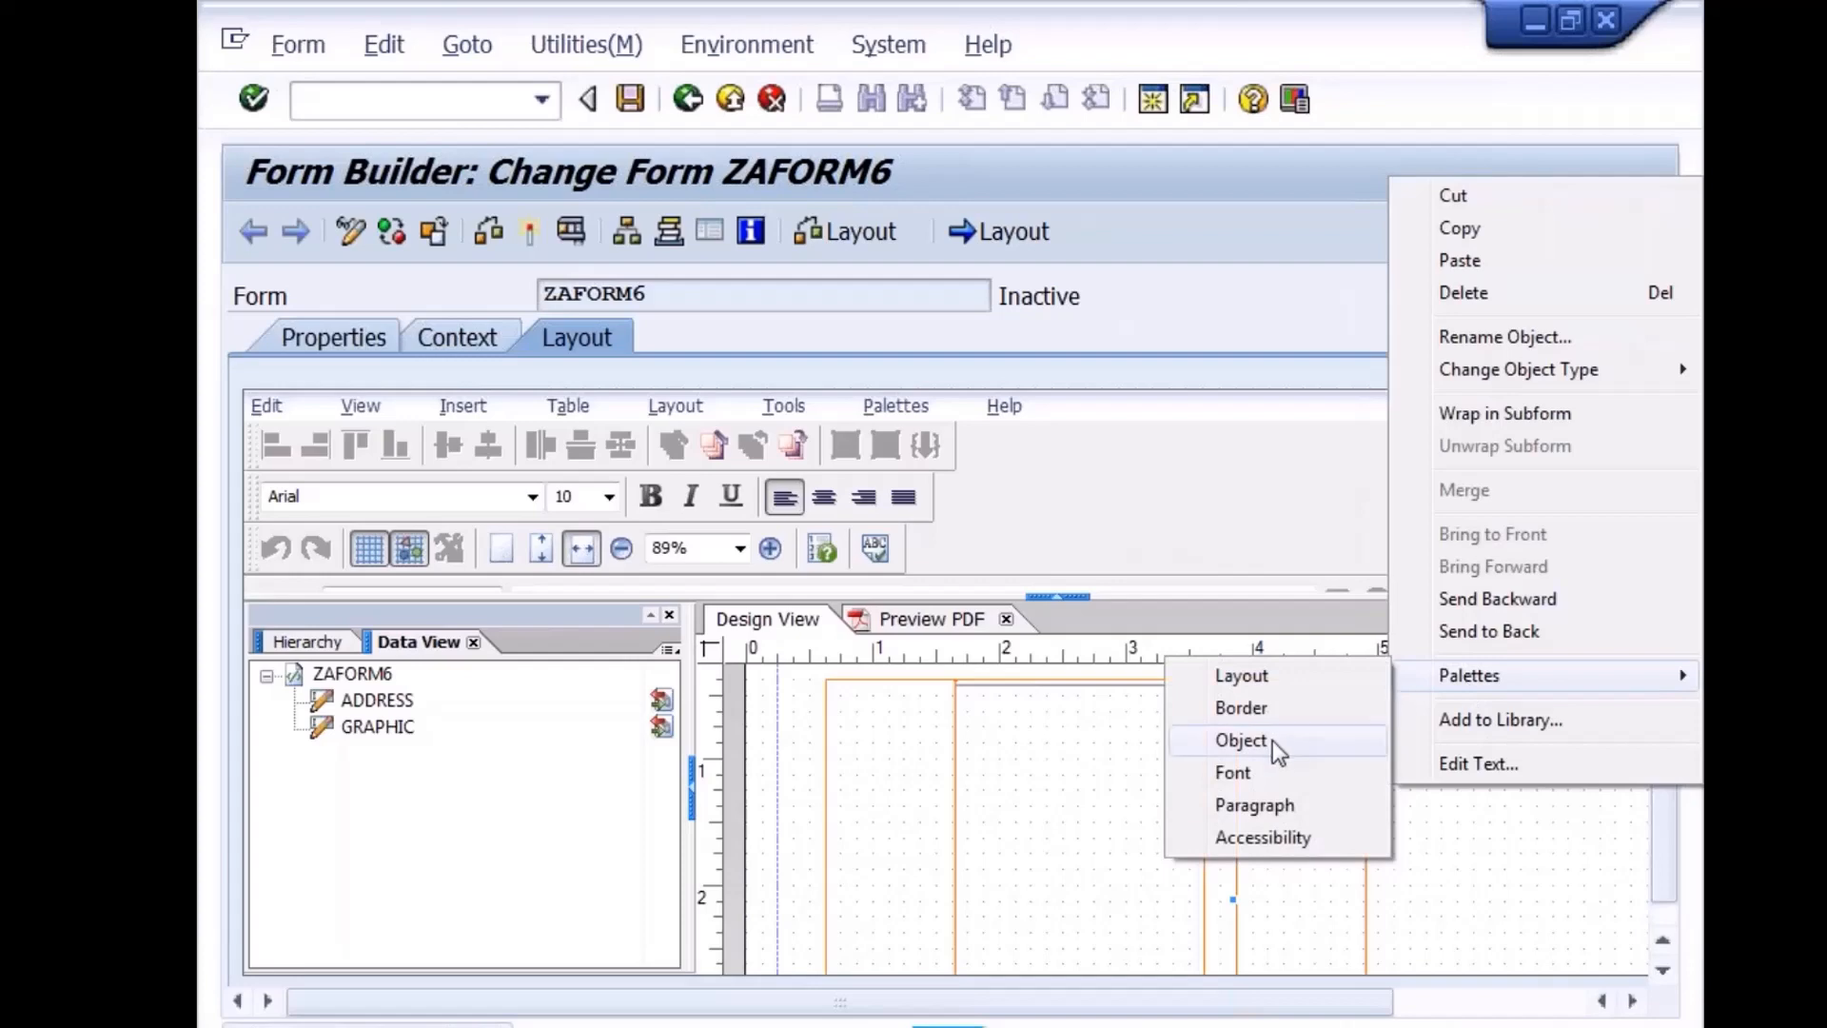
{"action": "left_click", "coordinate": [1241, 740]}
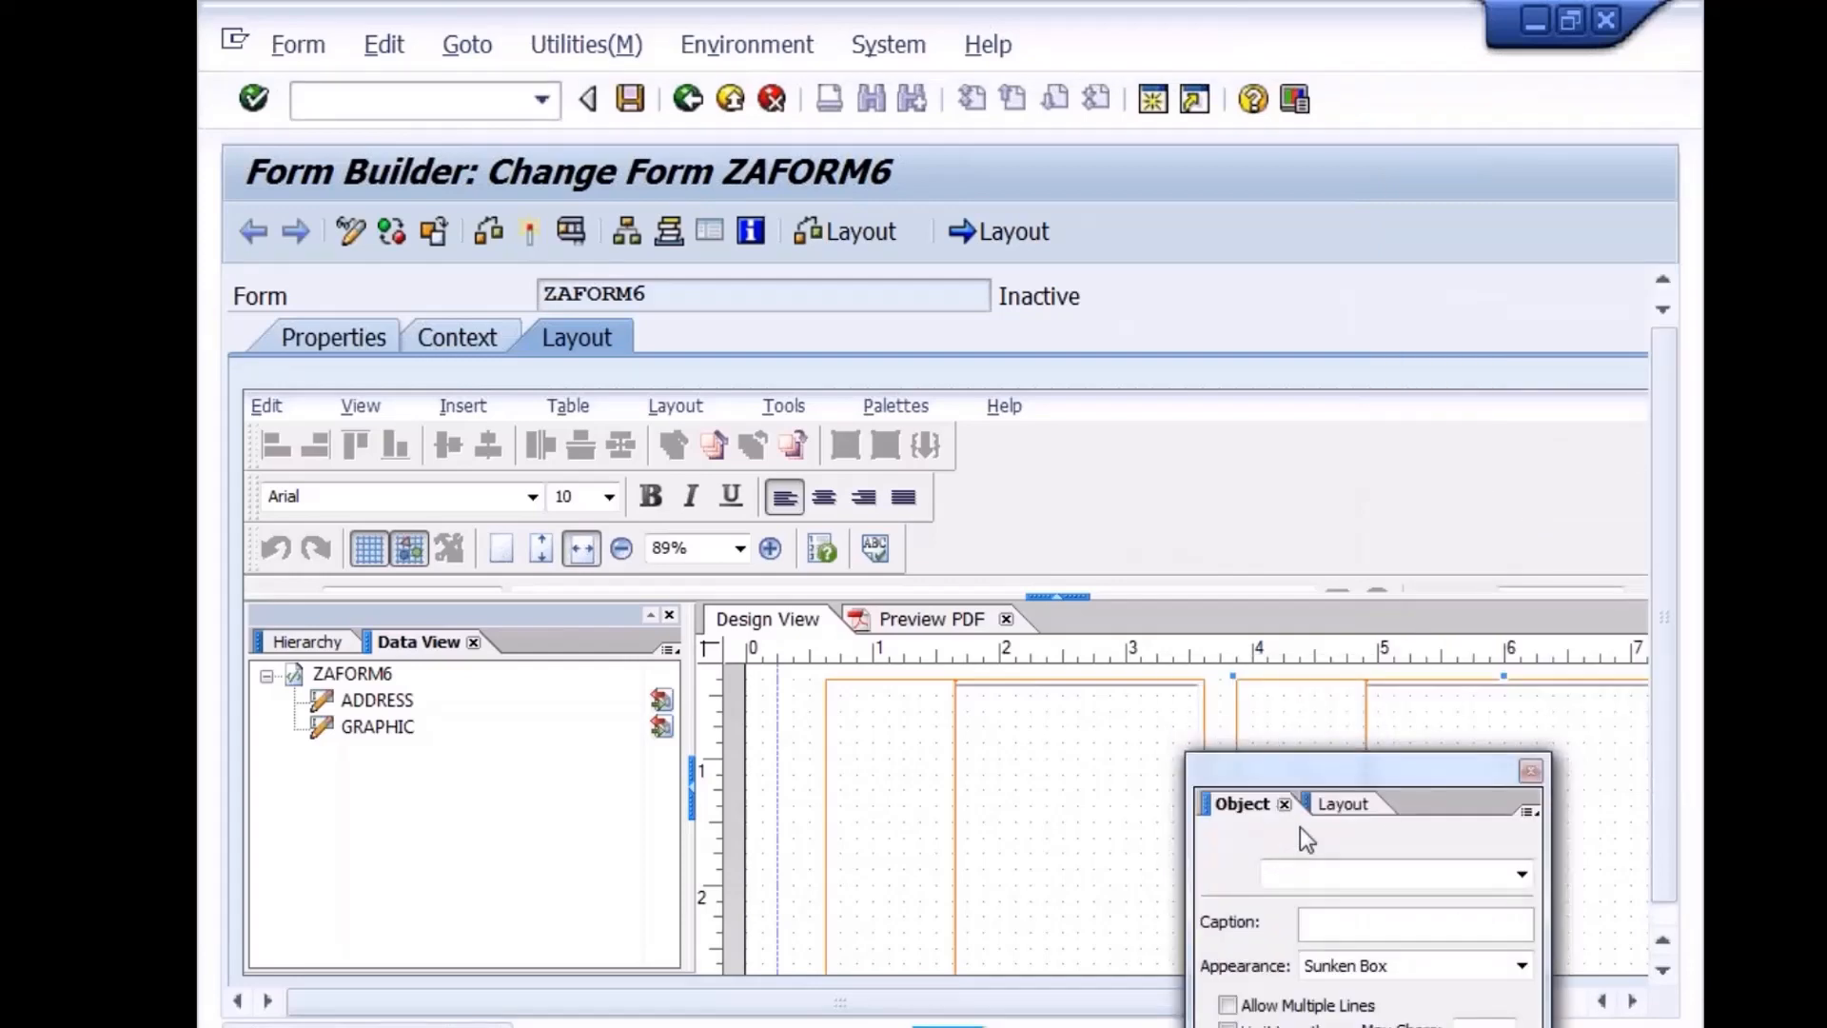
{"action": "left_click", "coordinate": [1340, 801]}
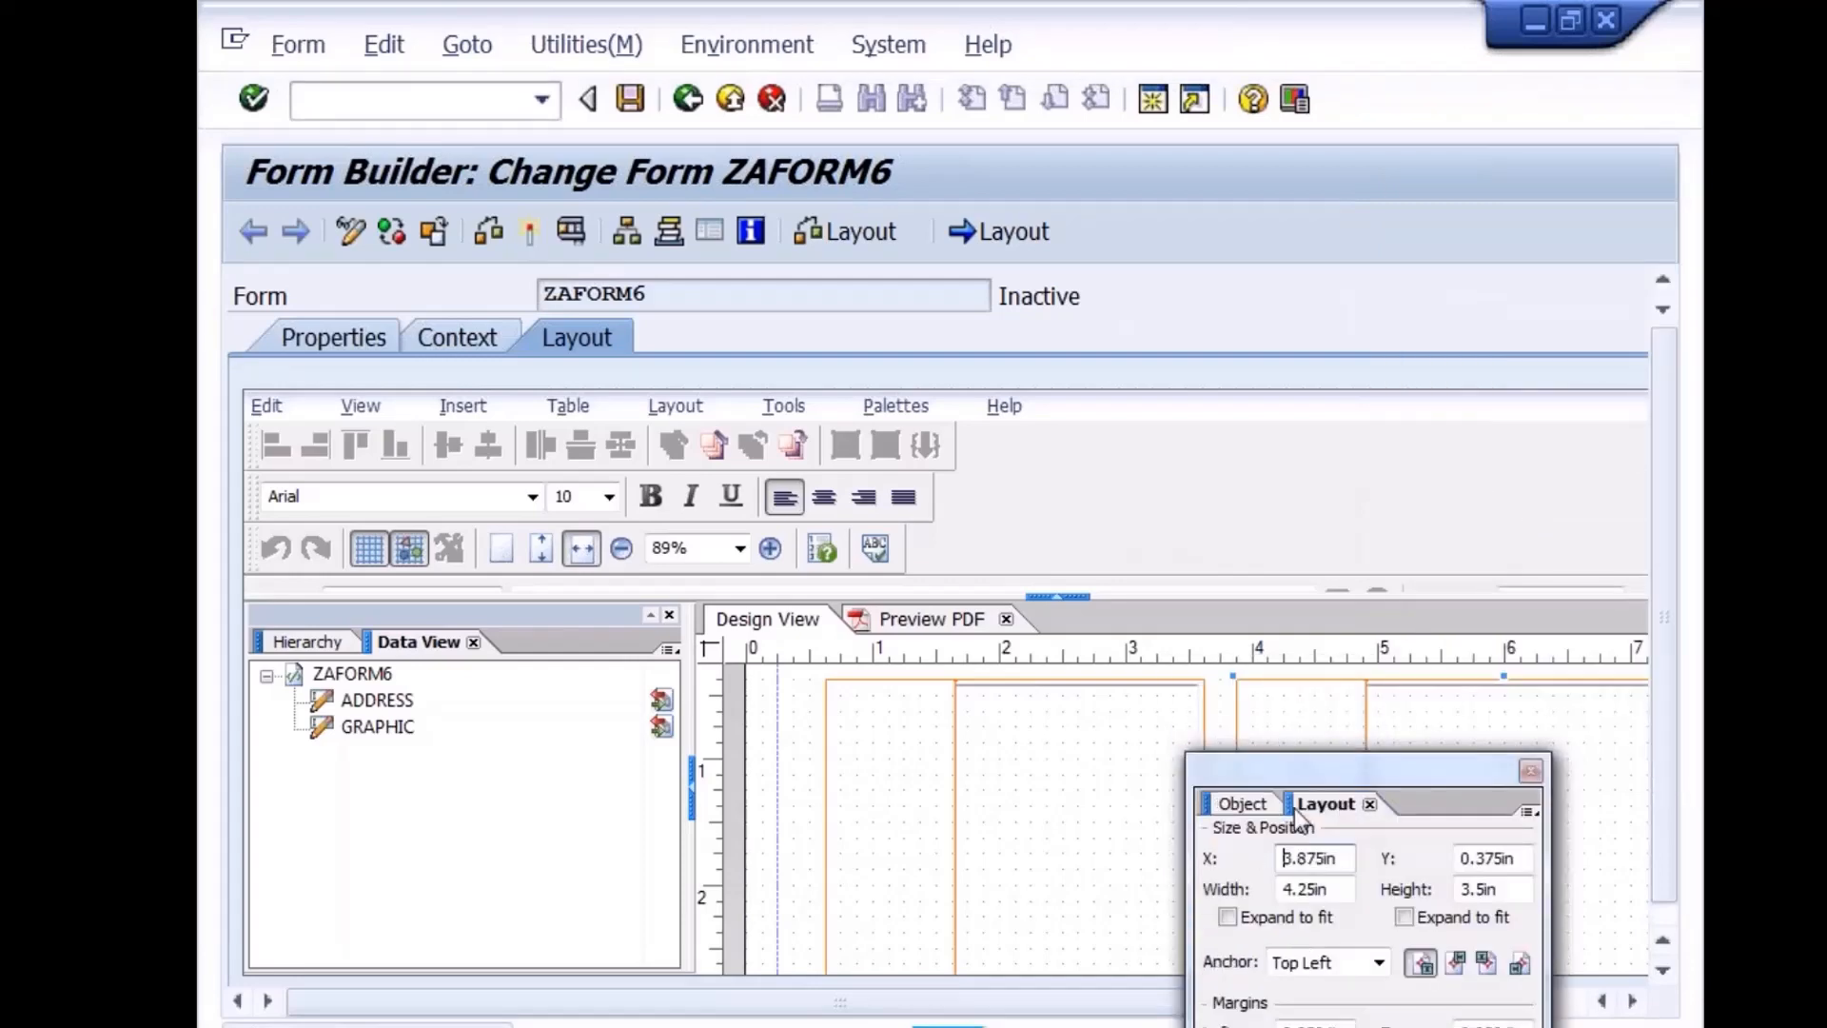
{"action": "left_click", "coordinate": [1247, 805]}
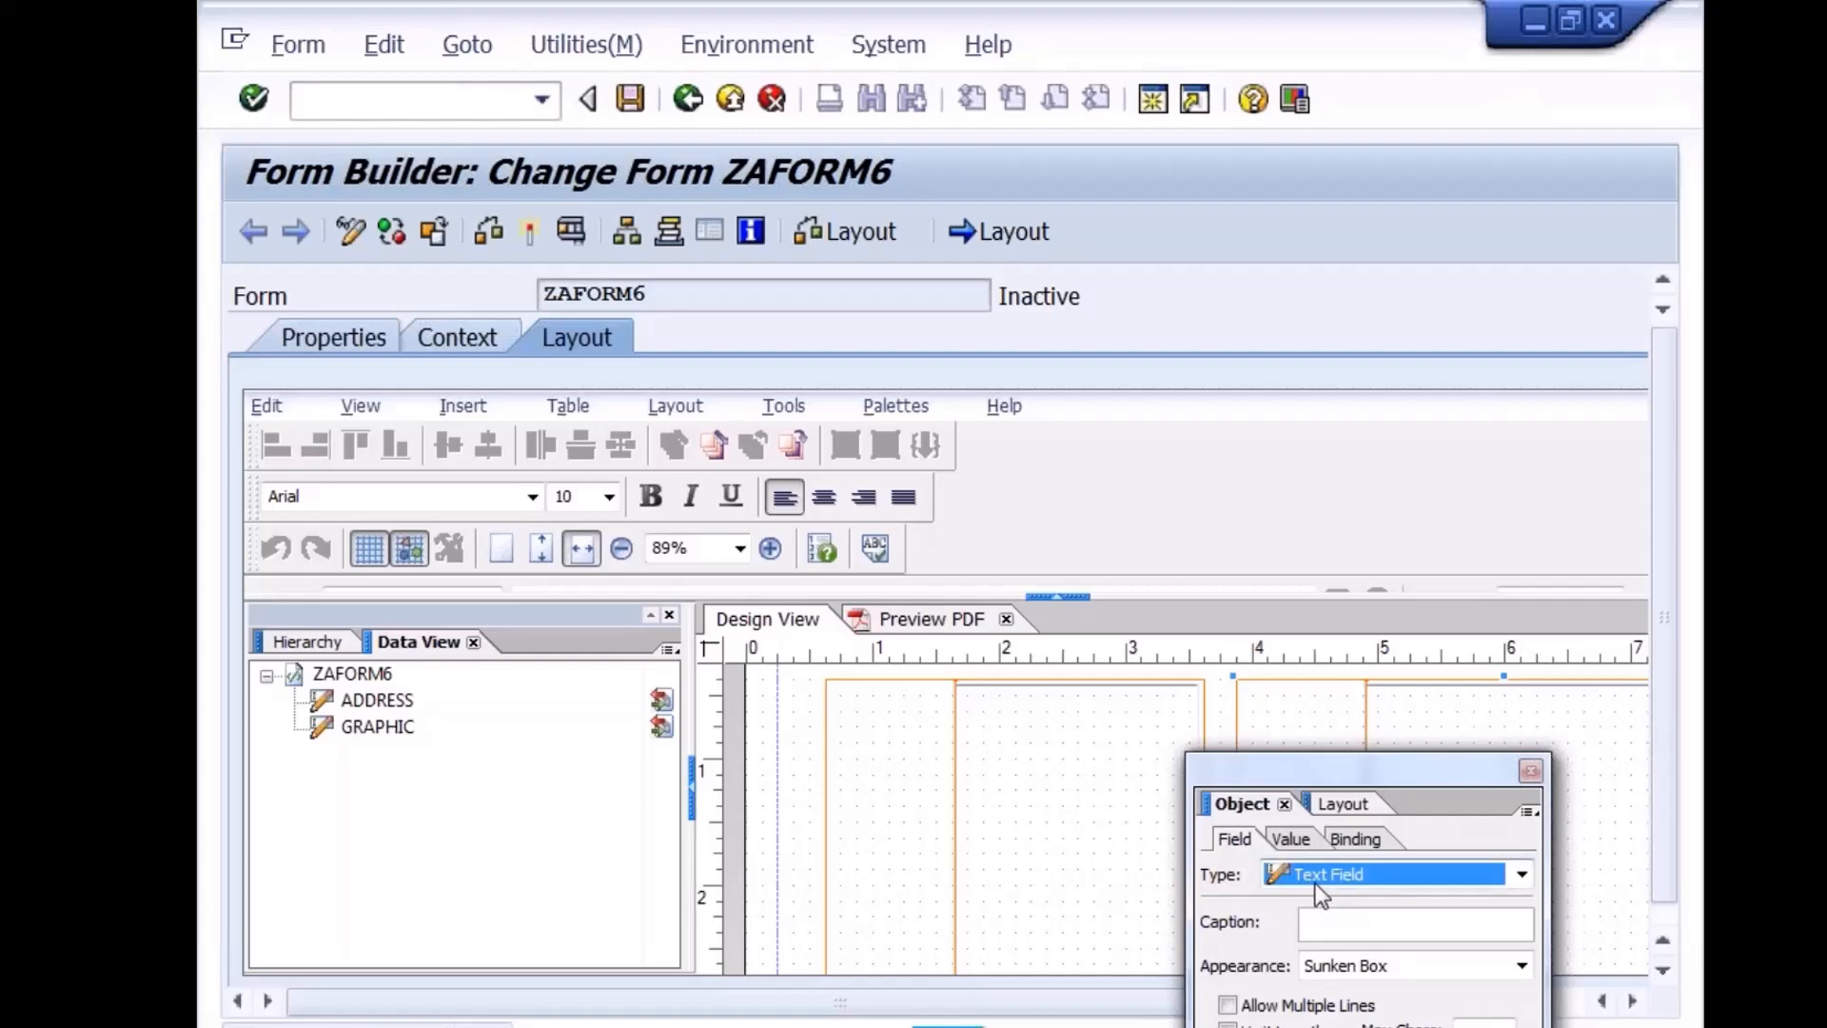
{"action": "left_click", "coordinate": [1523, 873]}
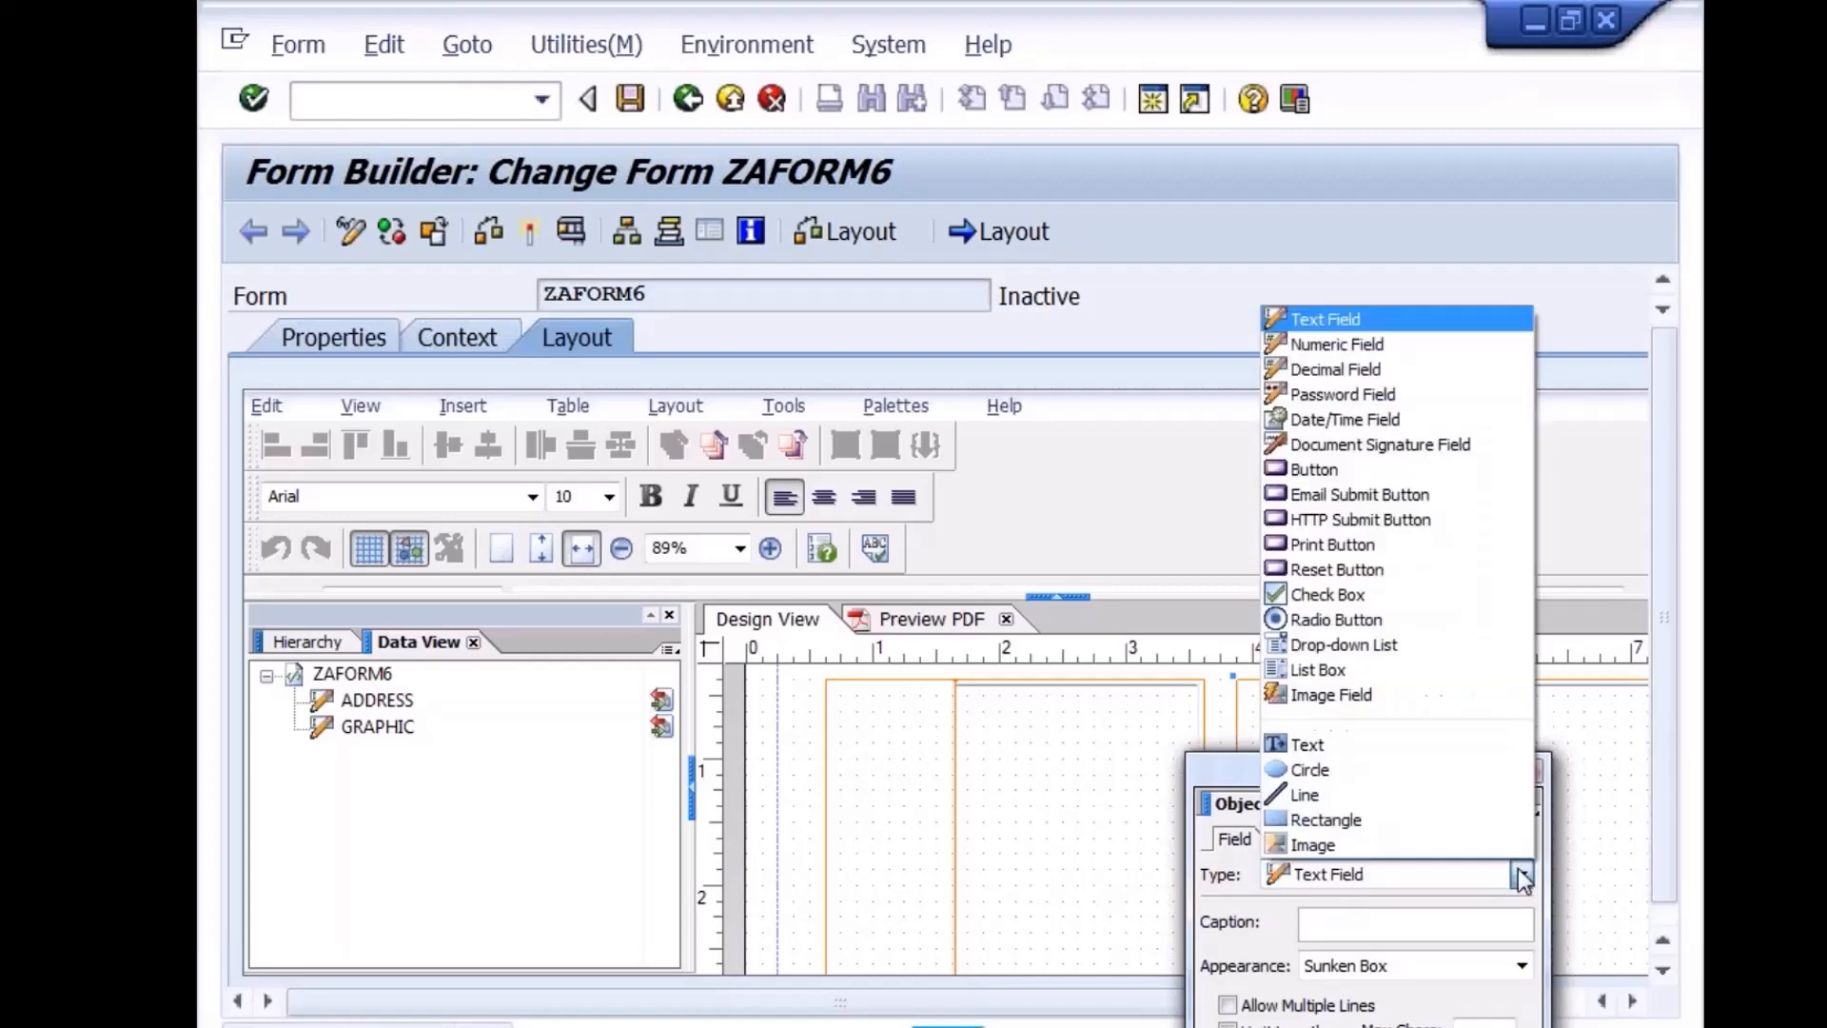
{"action": "left_click", "coordinate": [1350, 693]}
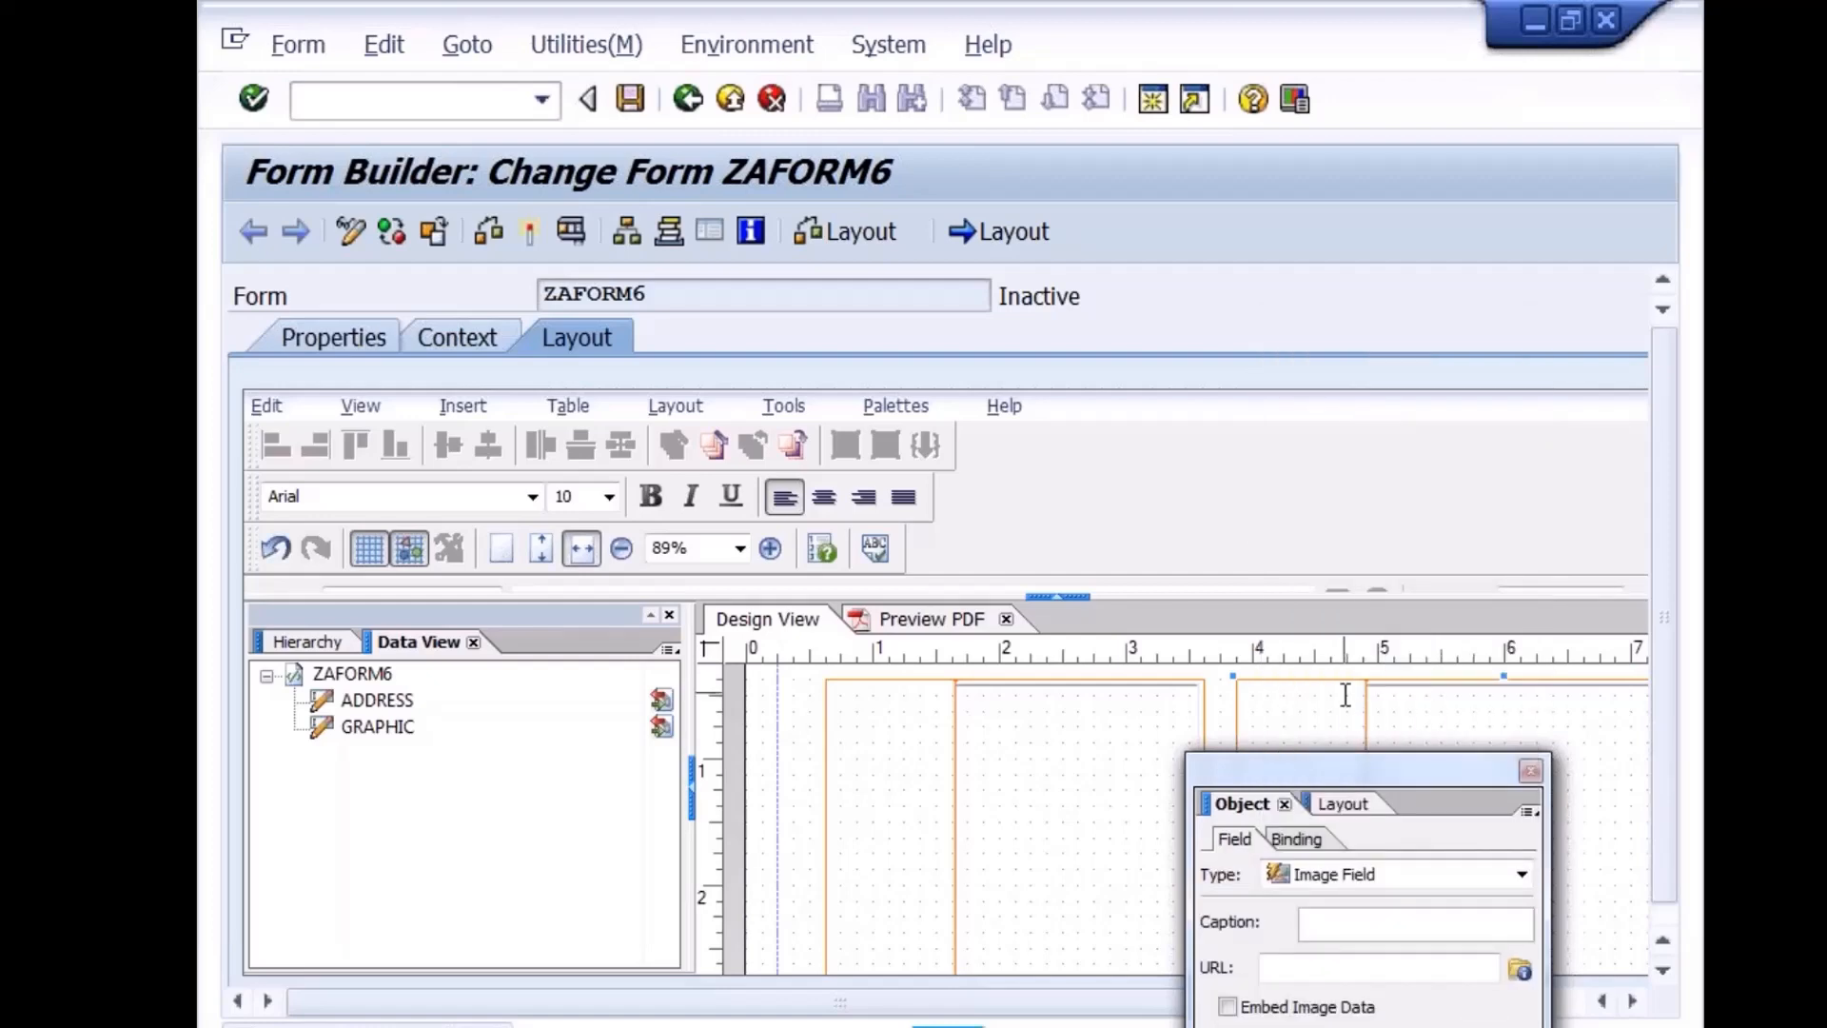
{"action": "left_click", "coordinate": [1369, 883]}
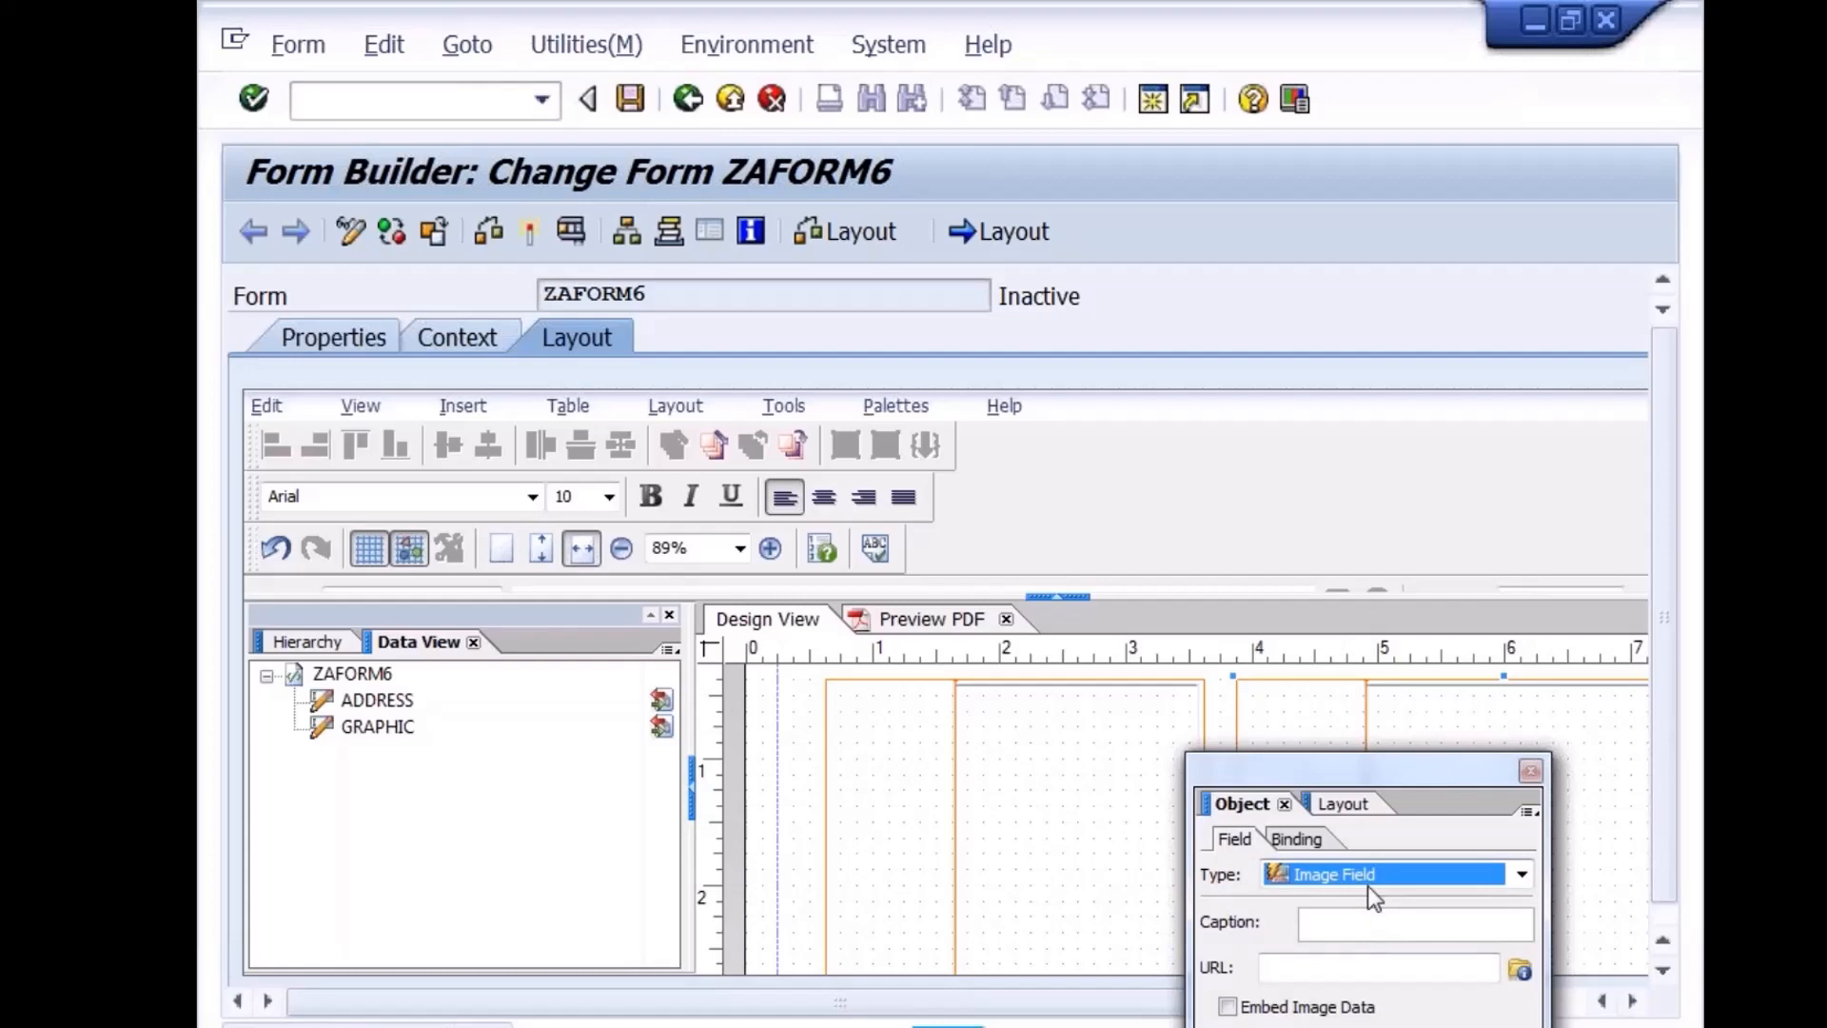
Set the image field's default binding to $record.GRAPHIC from the ZAFORM6 data and close its properties
{"action": "left_click", "coordinate": [1313, 843]}
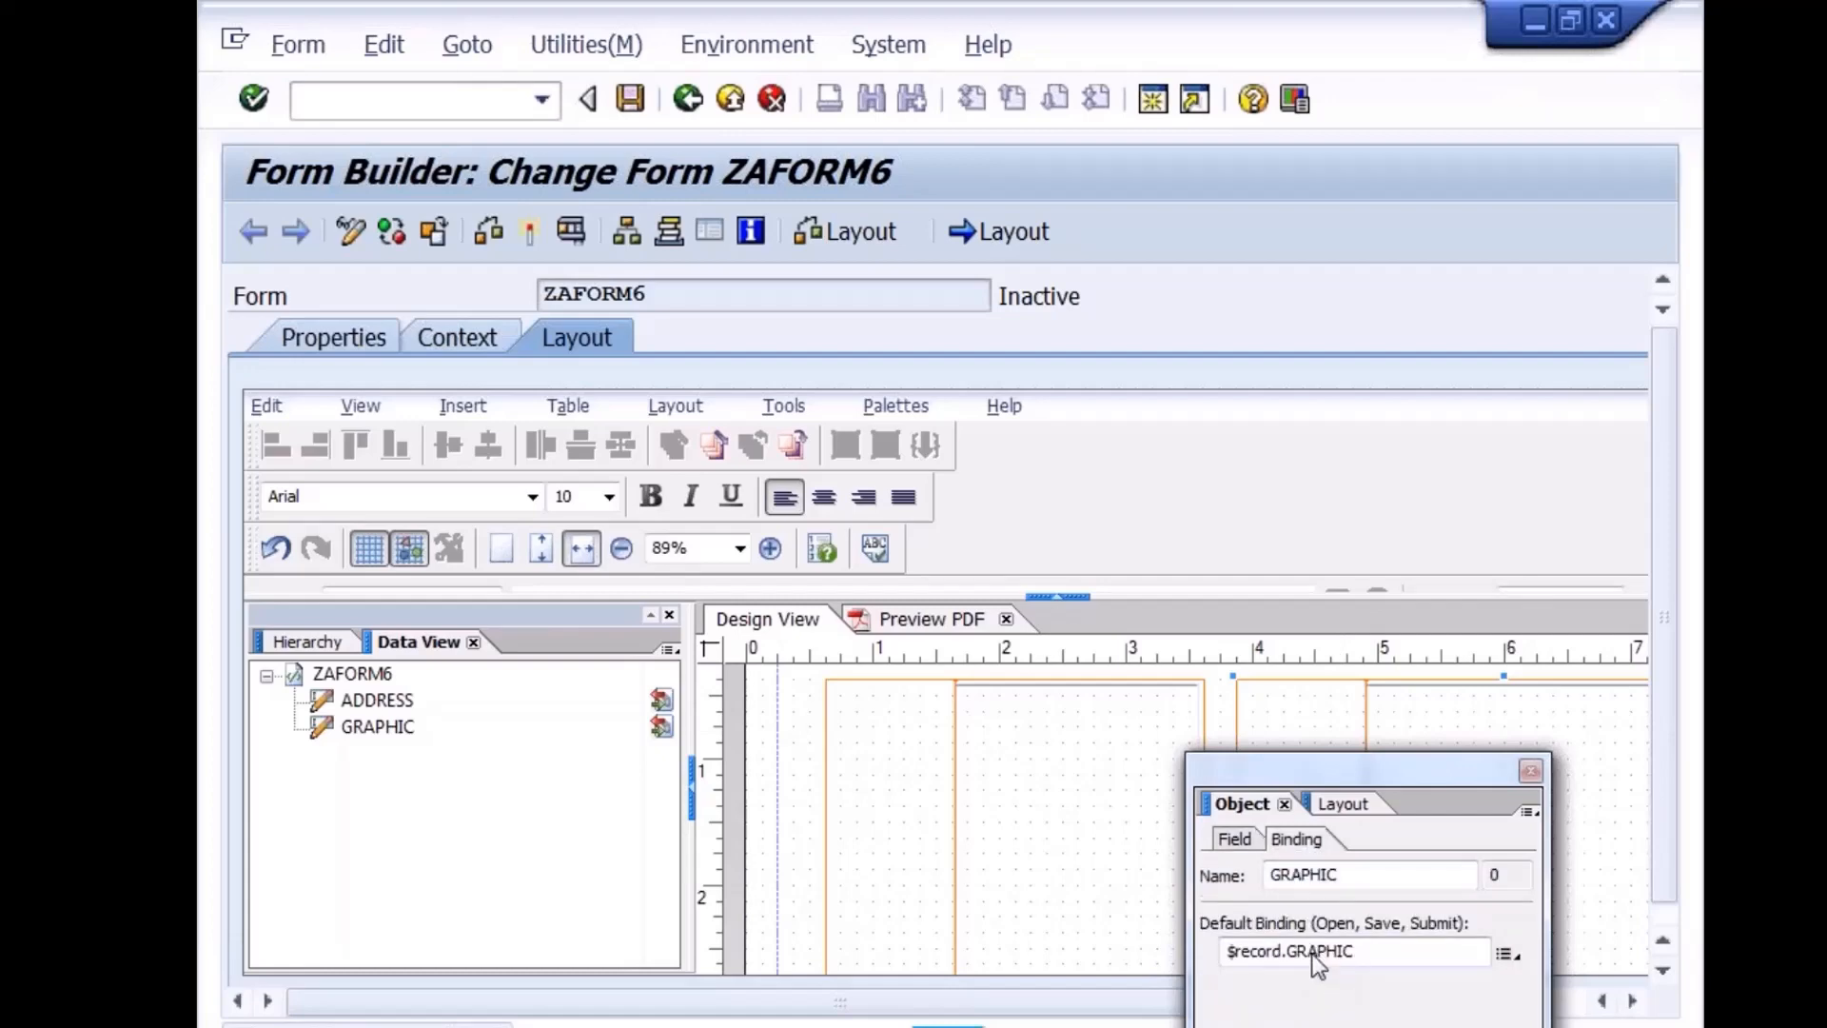
{"action": "left_click", "coordinate": [1507, 954]}
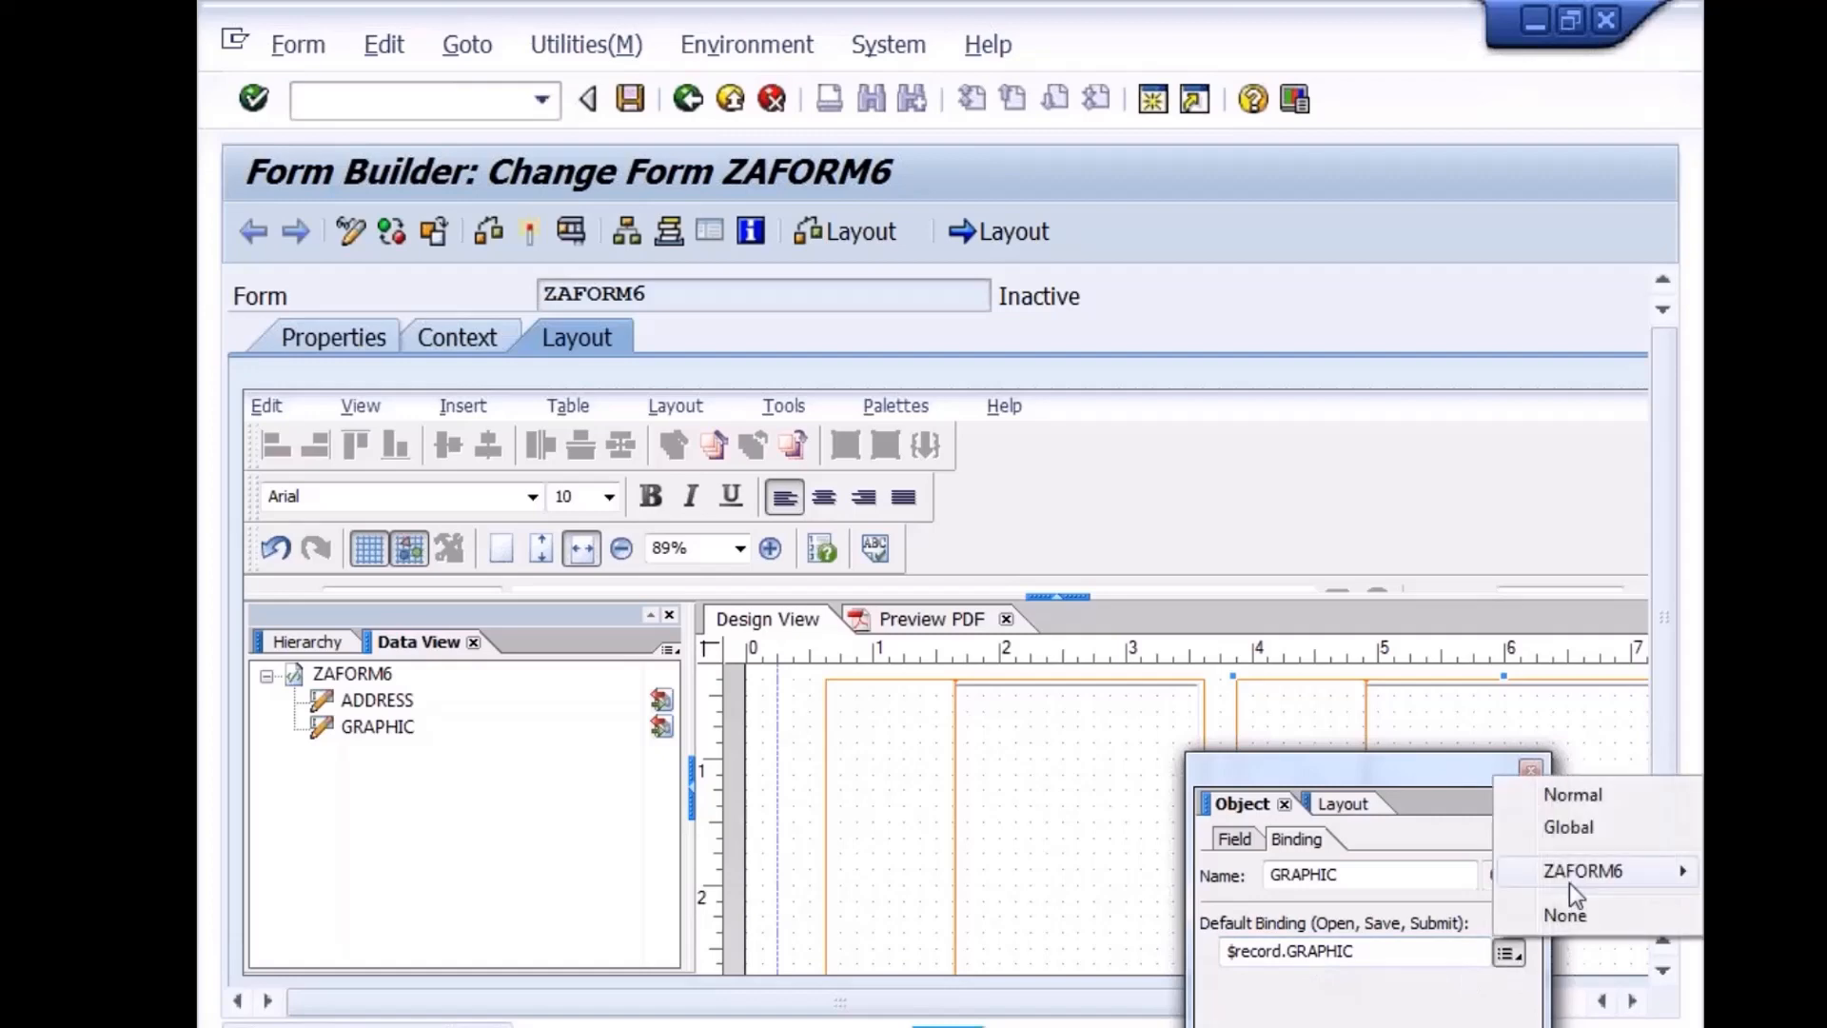
{"action": "mouse_move", "coordinate": [1574, 876]}
{"action": "left_click", "coordinate": [1389, 902]}
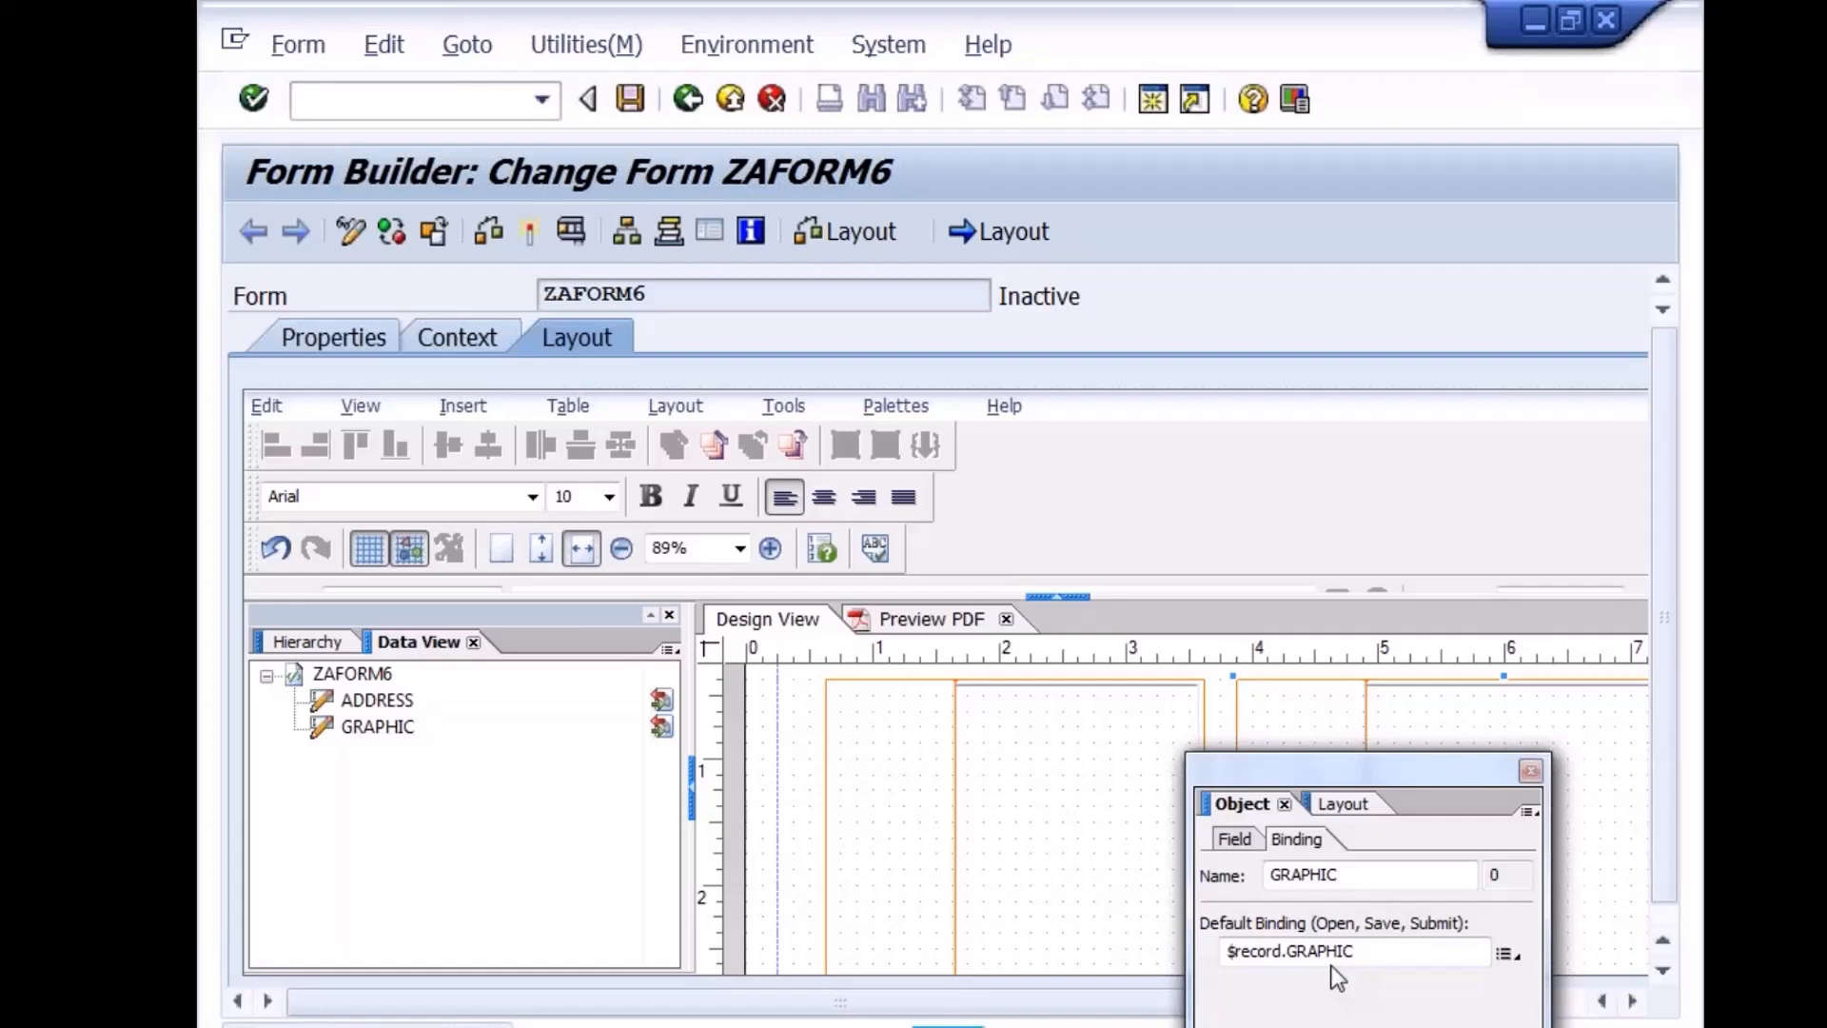
{"action": "left_click", "coordinate": [1532, 772]}
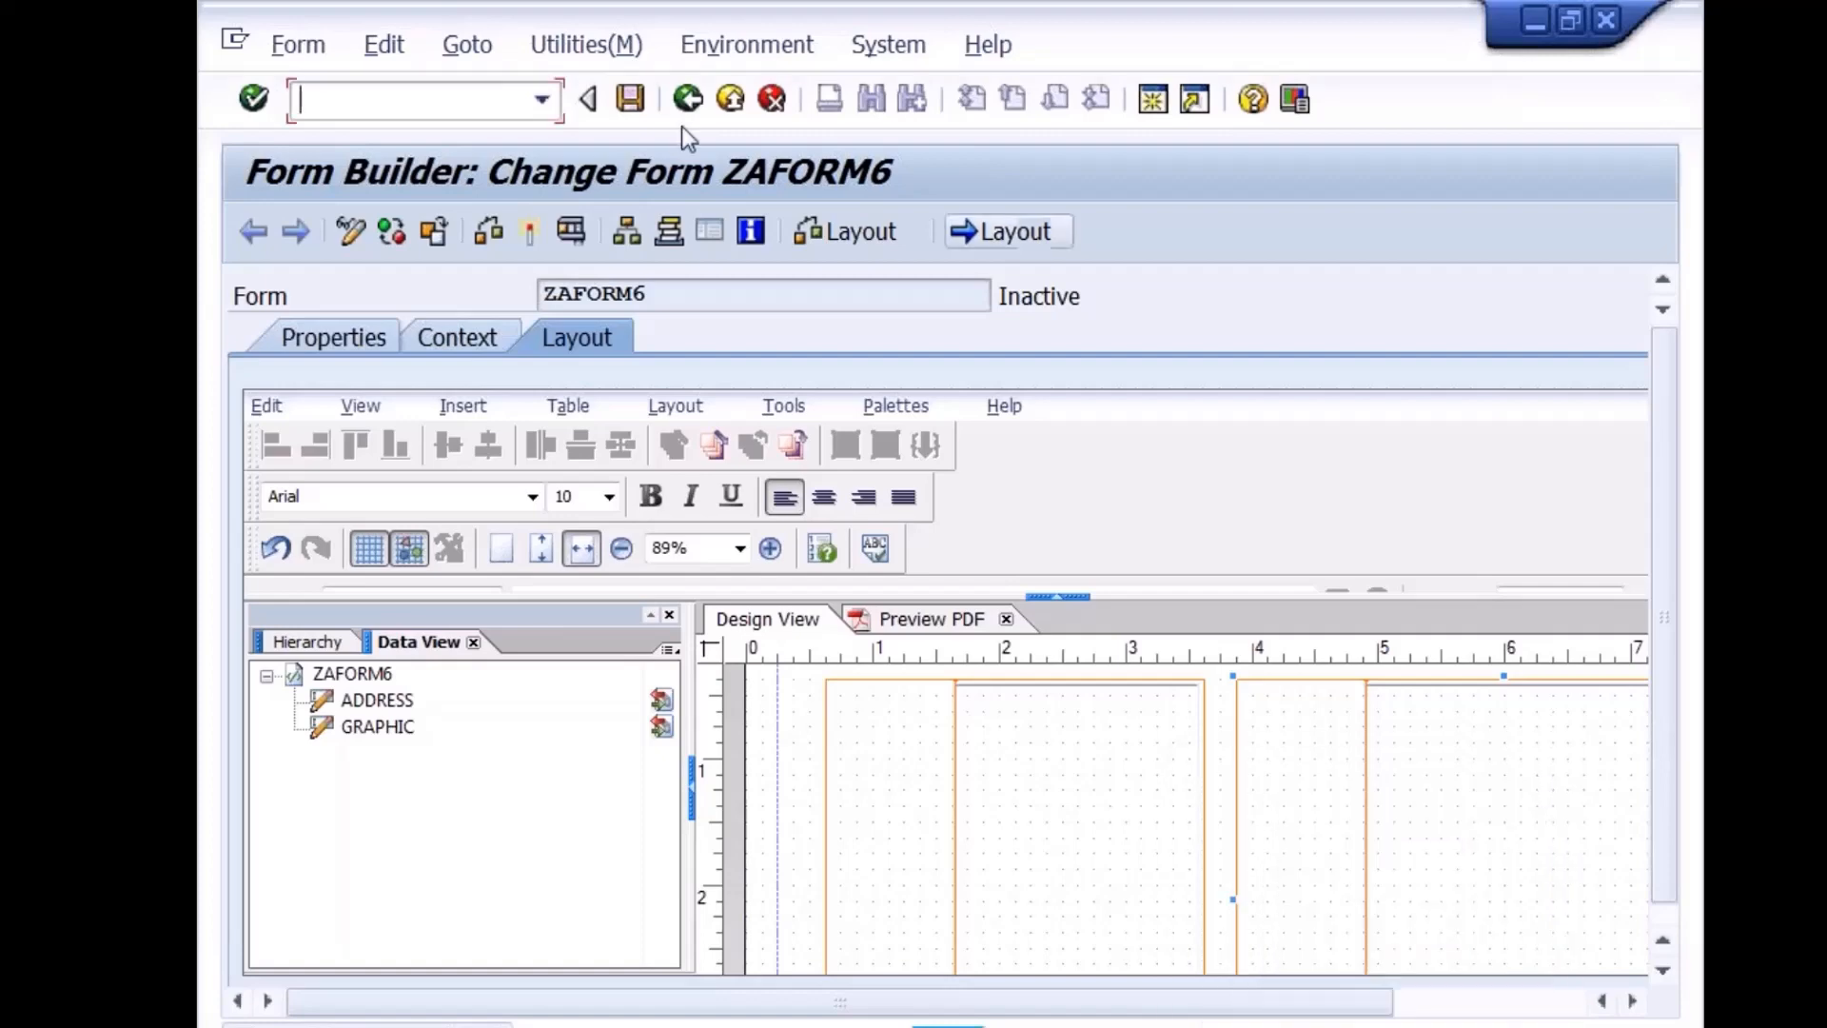
Save and activate form ZAFORM6, allowing the requested access to environment variables
{"action": "left_click", "coordinate": [628, 99]}
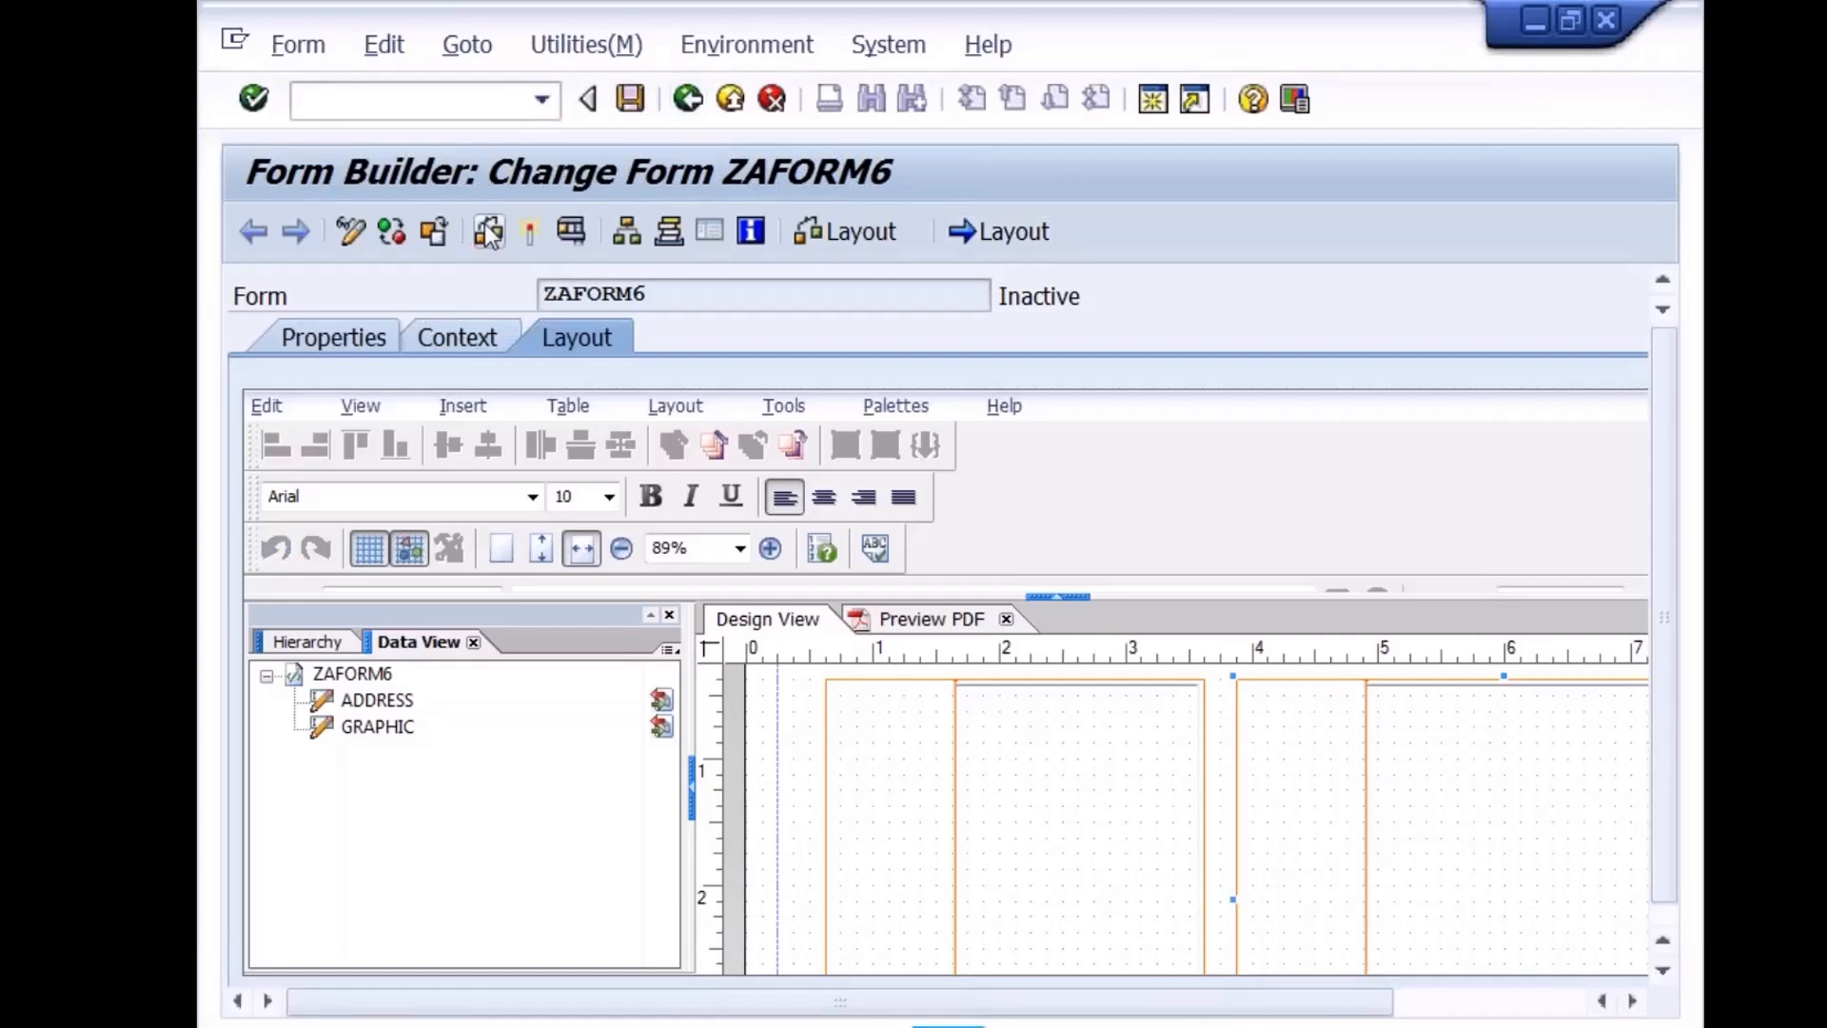
{"action": "left_click", "coordinate": [530, 232]}
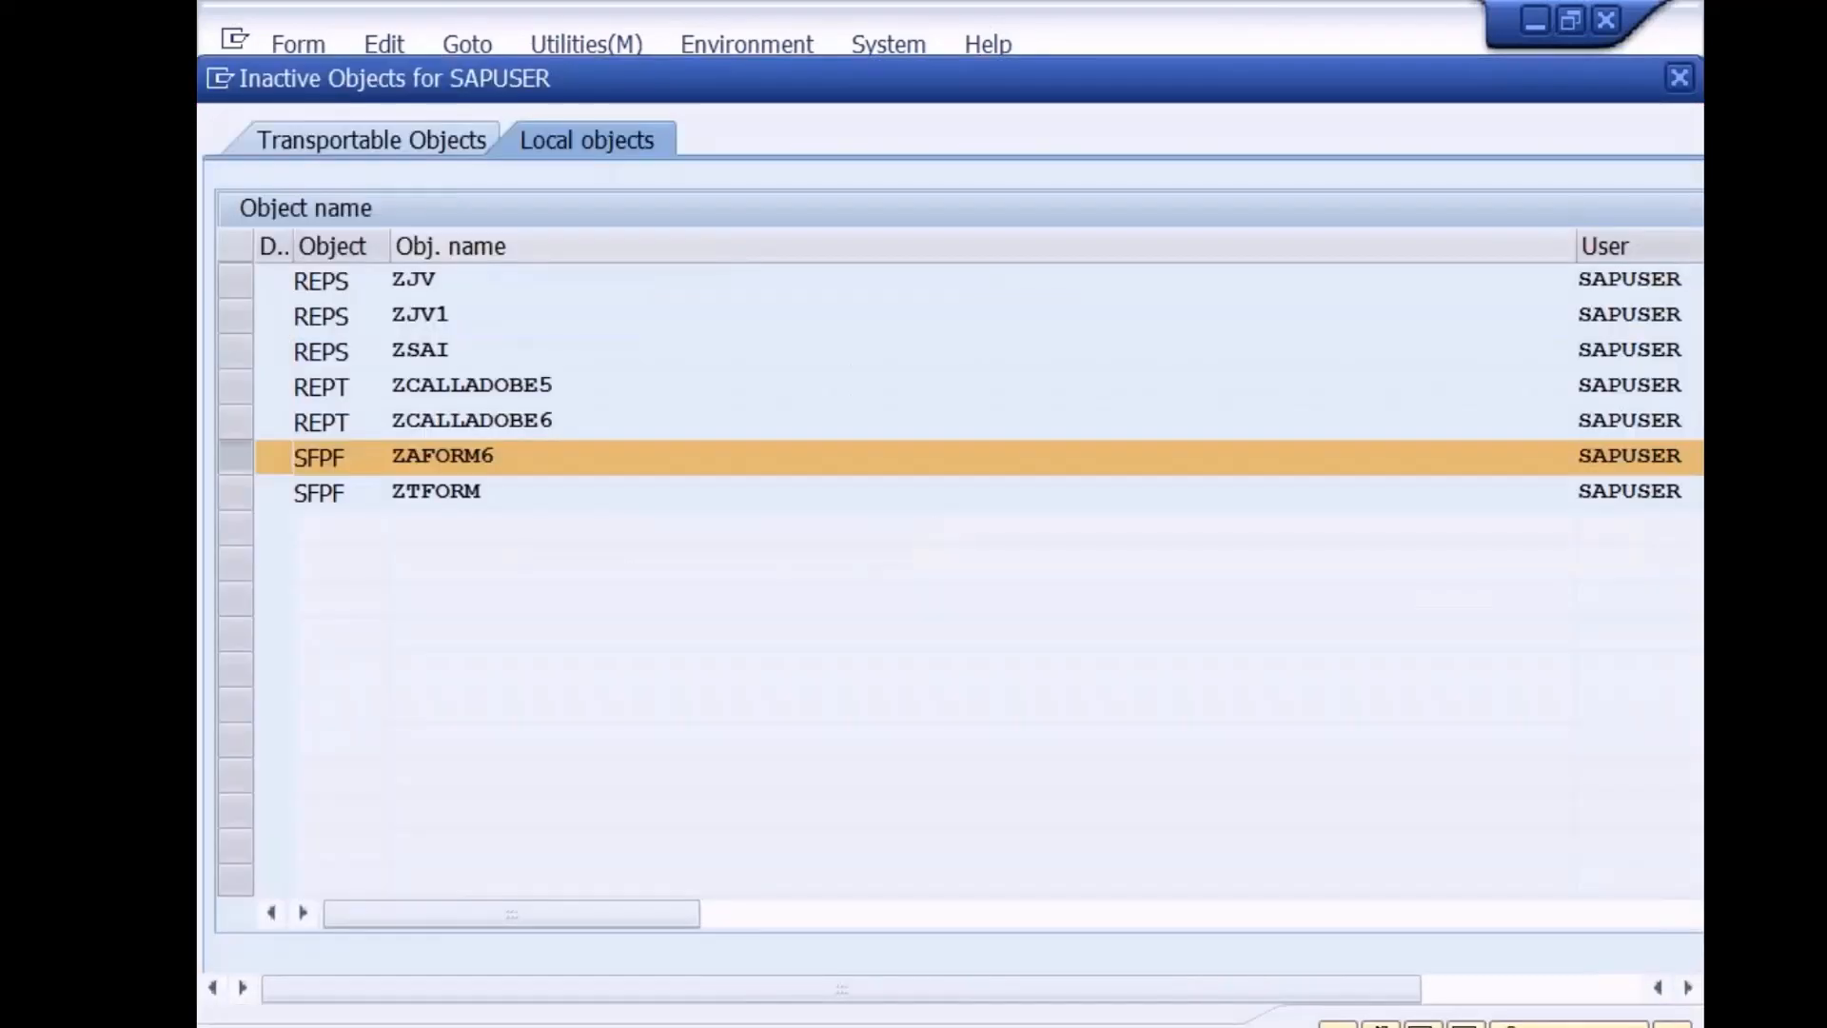
{"action": "key", "text": "Return"}
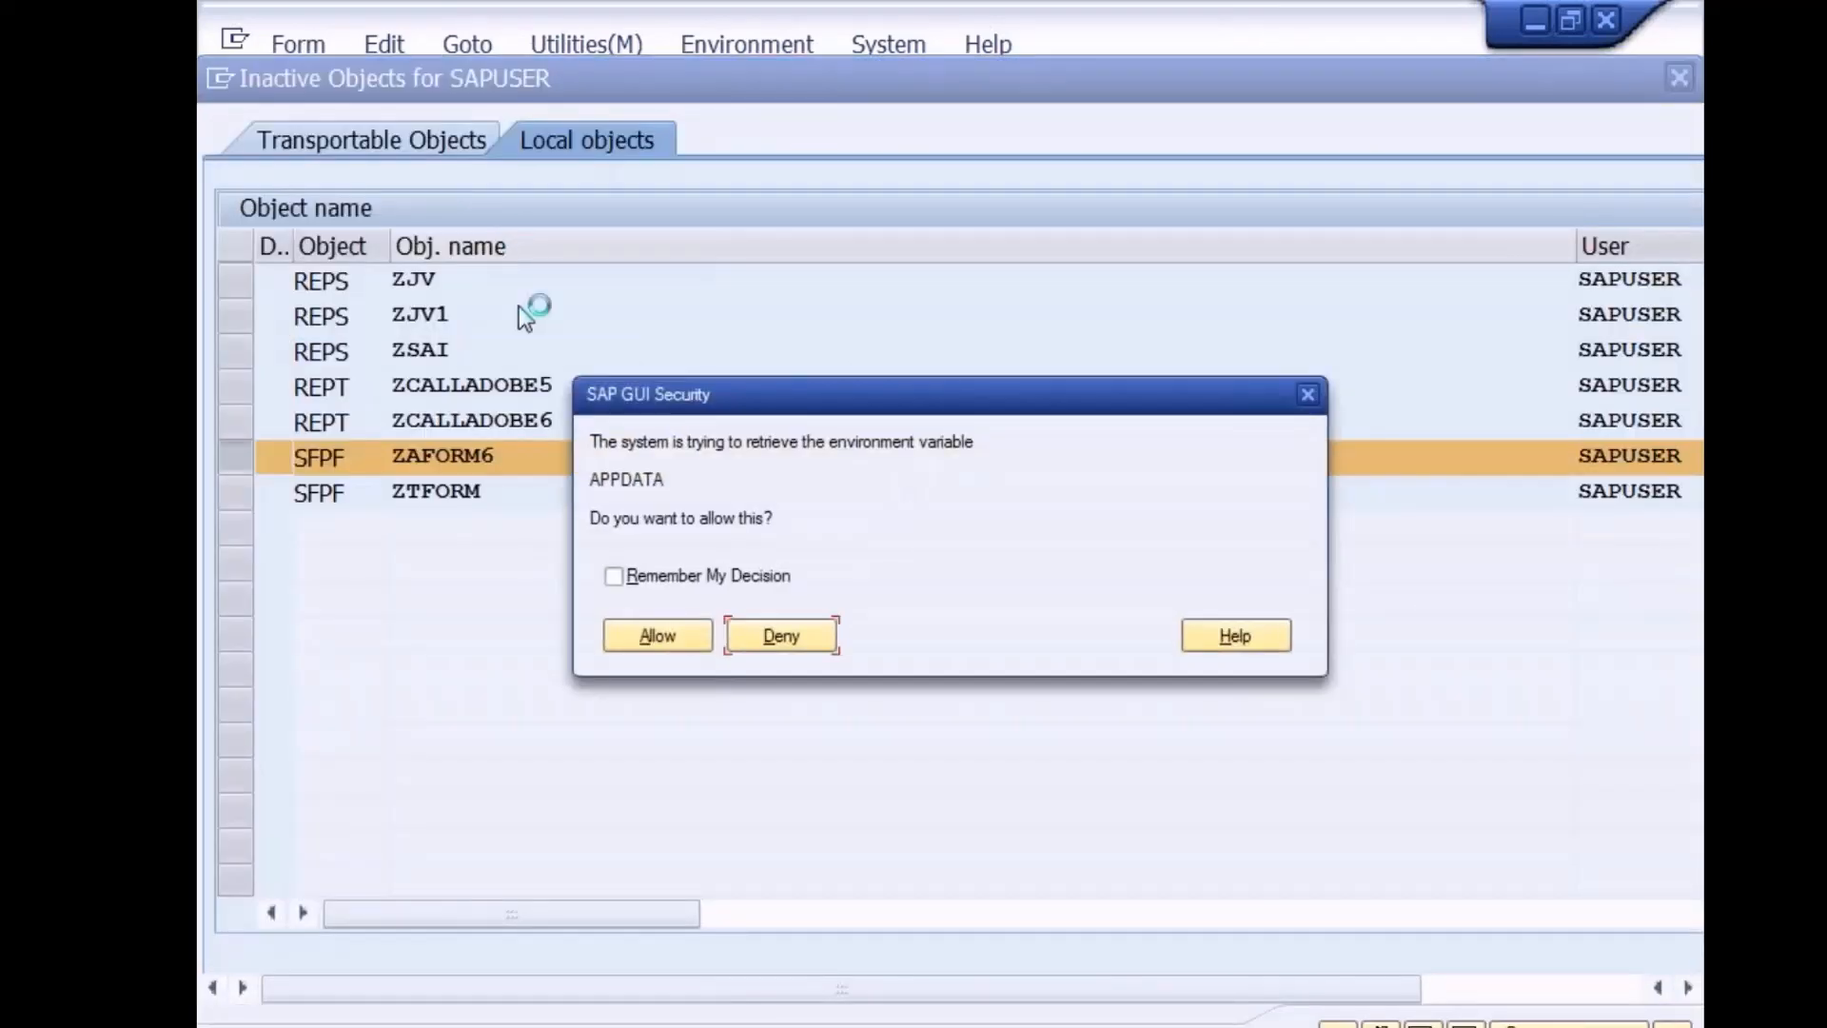
{"action": "left_click", "coordinate": [655, 637]}
{"action": "left_click", "coordinate": [654, 638]}
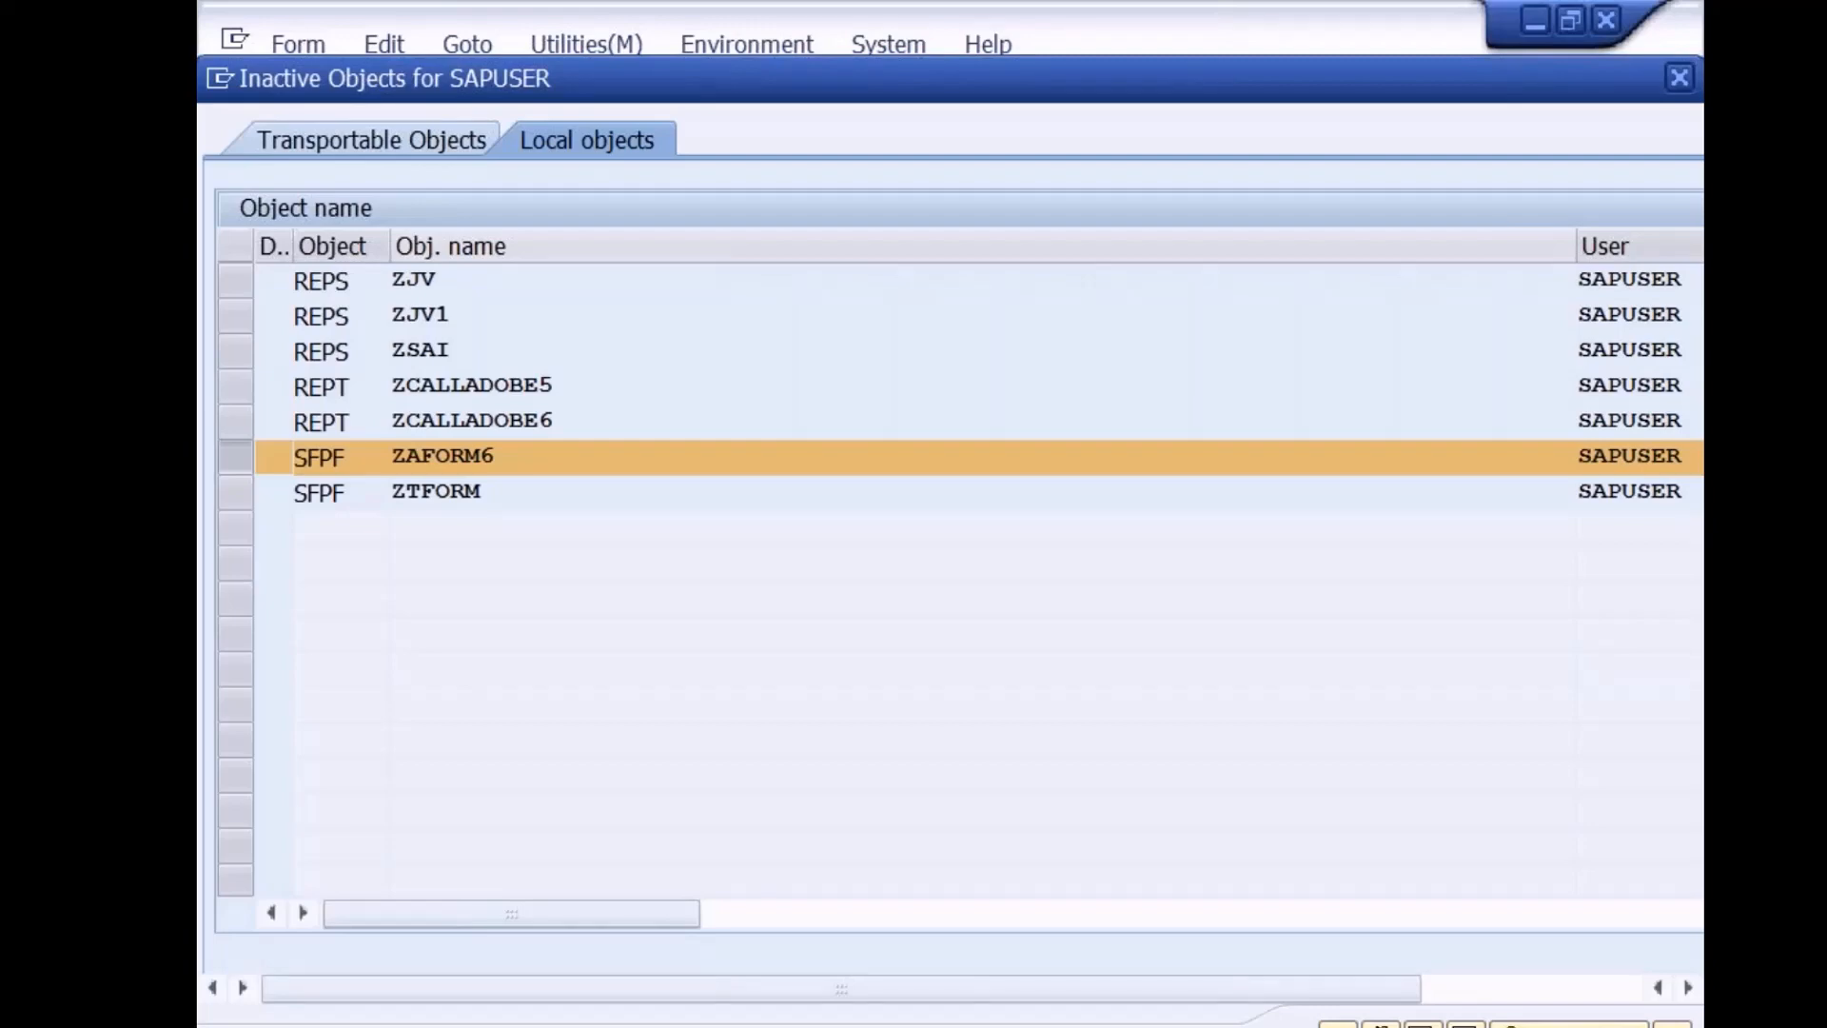
{"action": "key", "text": "Return"}
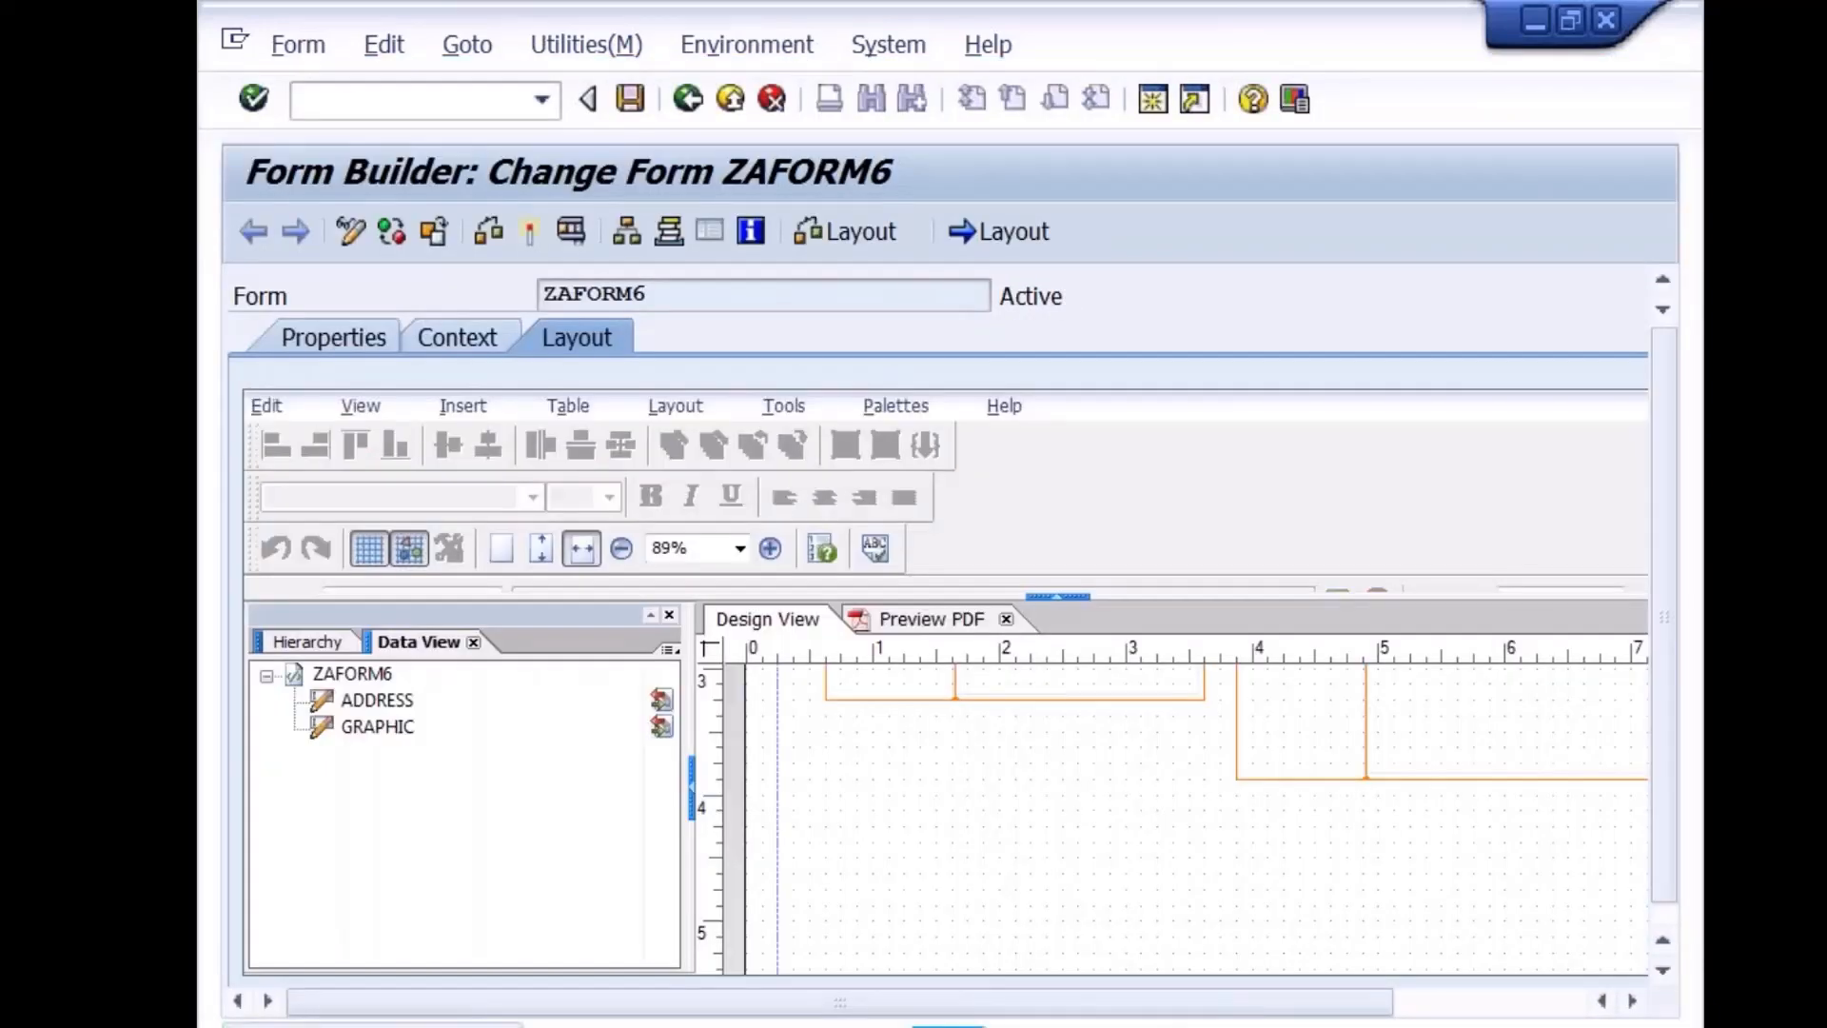
Leave the form editor and start transaction SE78 in the SAP Easy Access session
{"action": "left_click", "coordinate": [688, 99]}
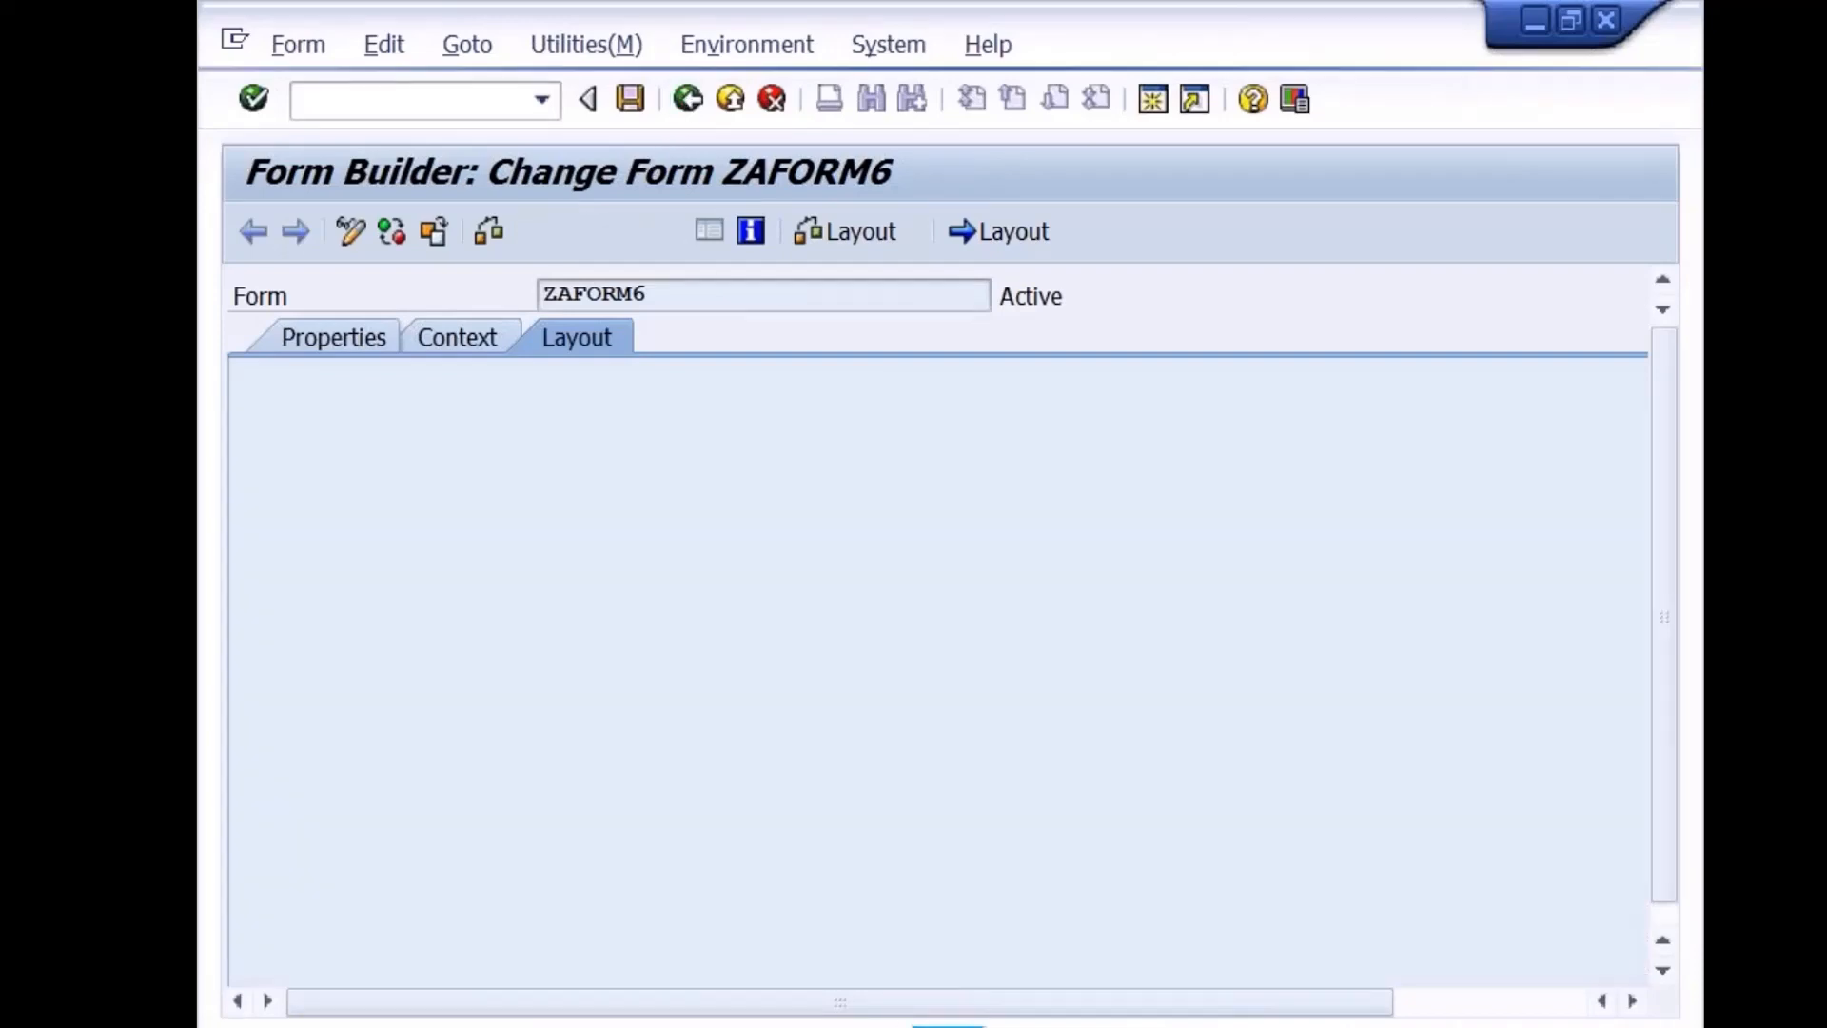
{"action": "mouse_move", "coordinate": [875, 1025]}
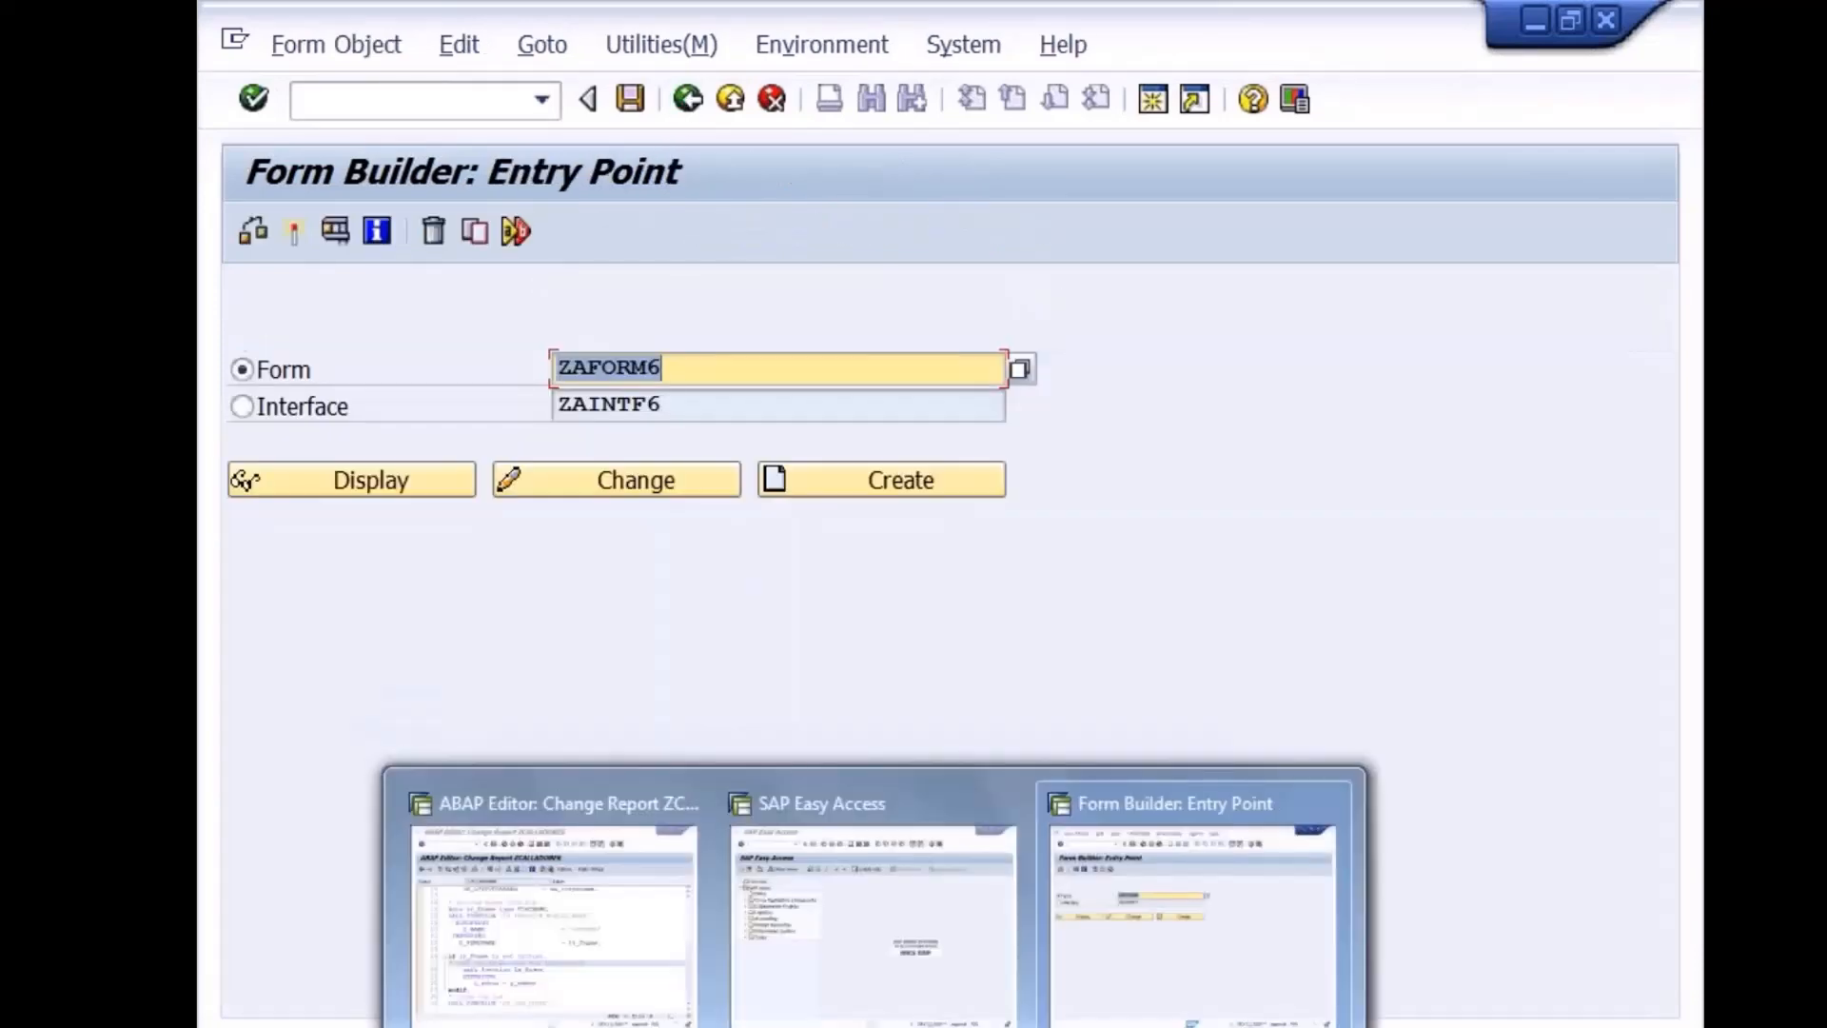
{"action": "left_click", "coordinate": [602, 990]}
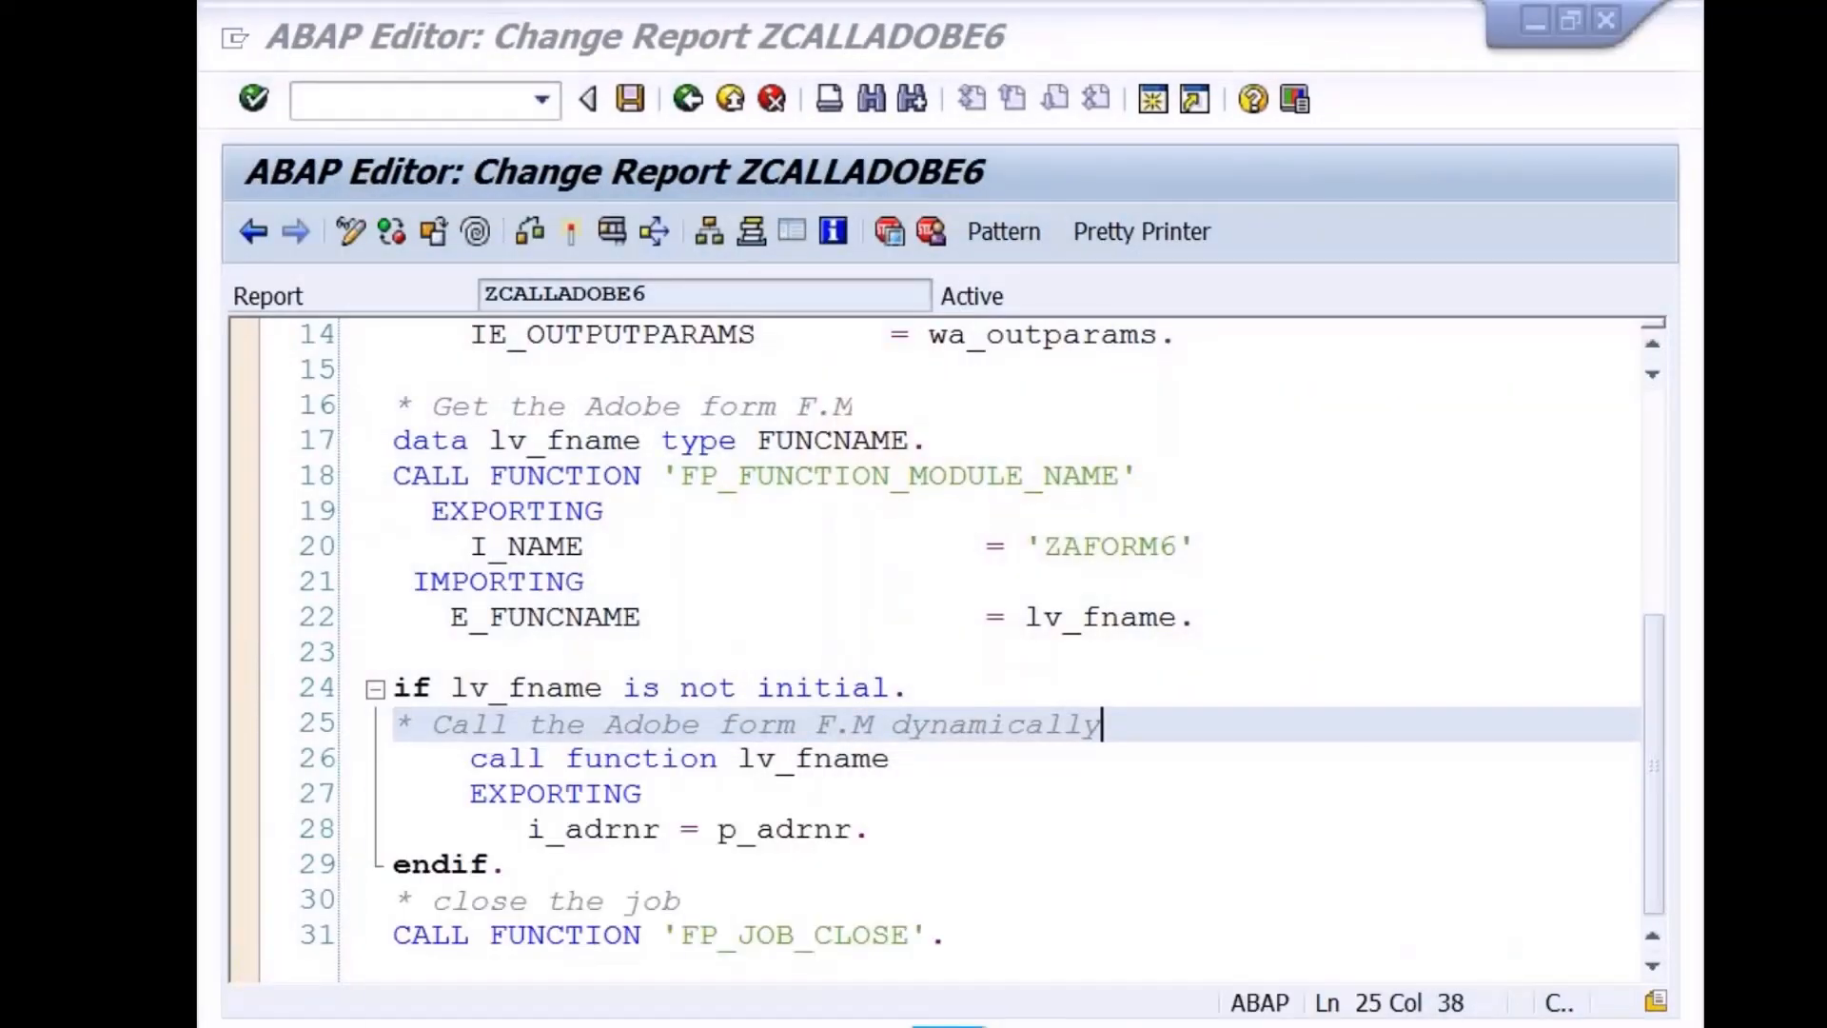
{"action": "mouse_move", "coordinate": [876, 1026]}
{"action": "left_click", "coordinate": [1209, 923]}
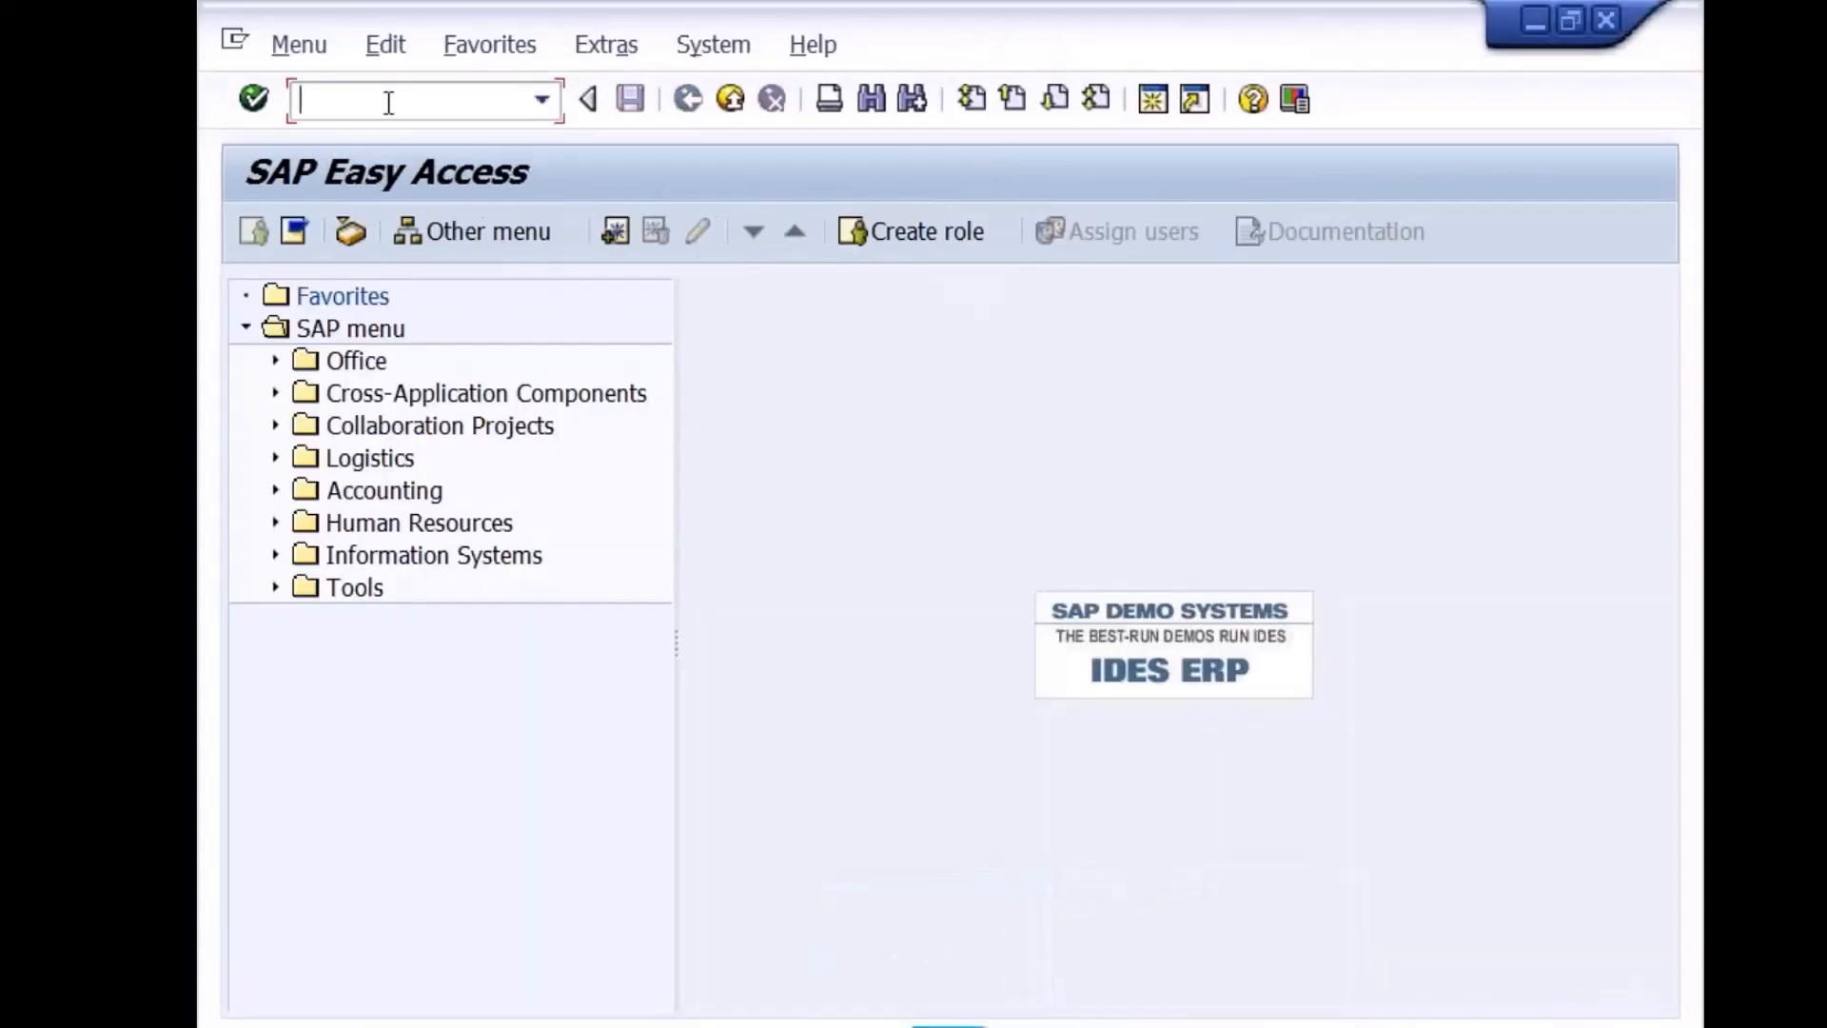
{"action": "type", "text": "SE78"}
{"action": "key", "text": "Return"}
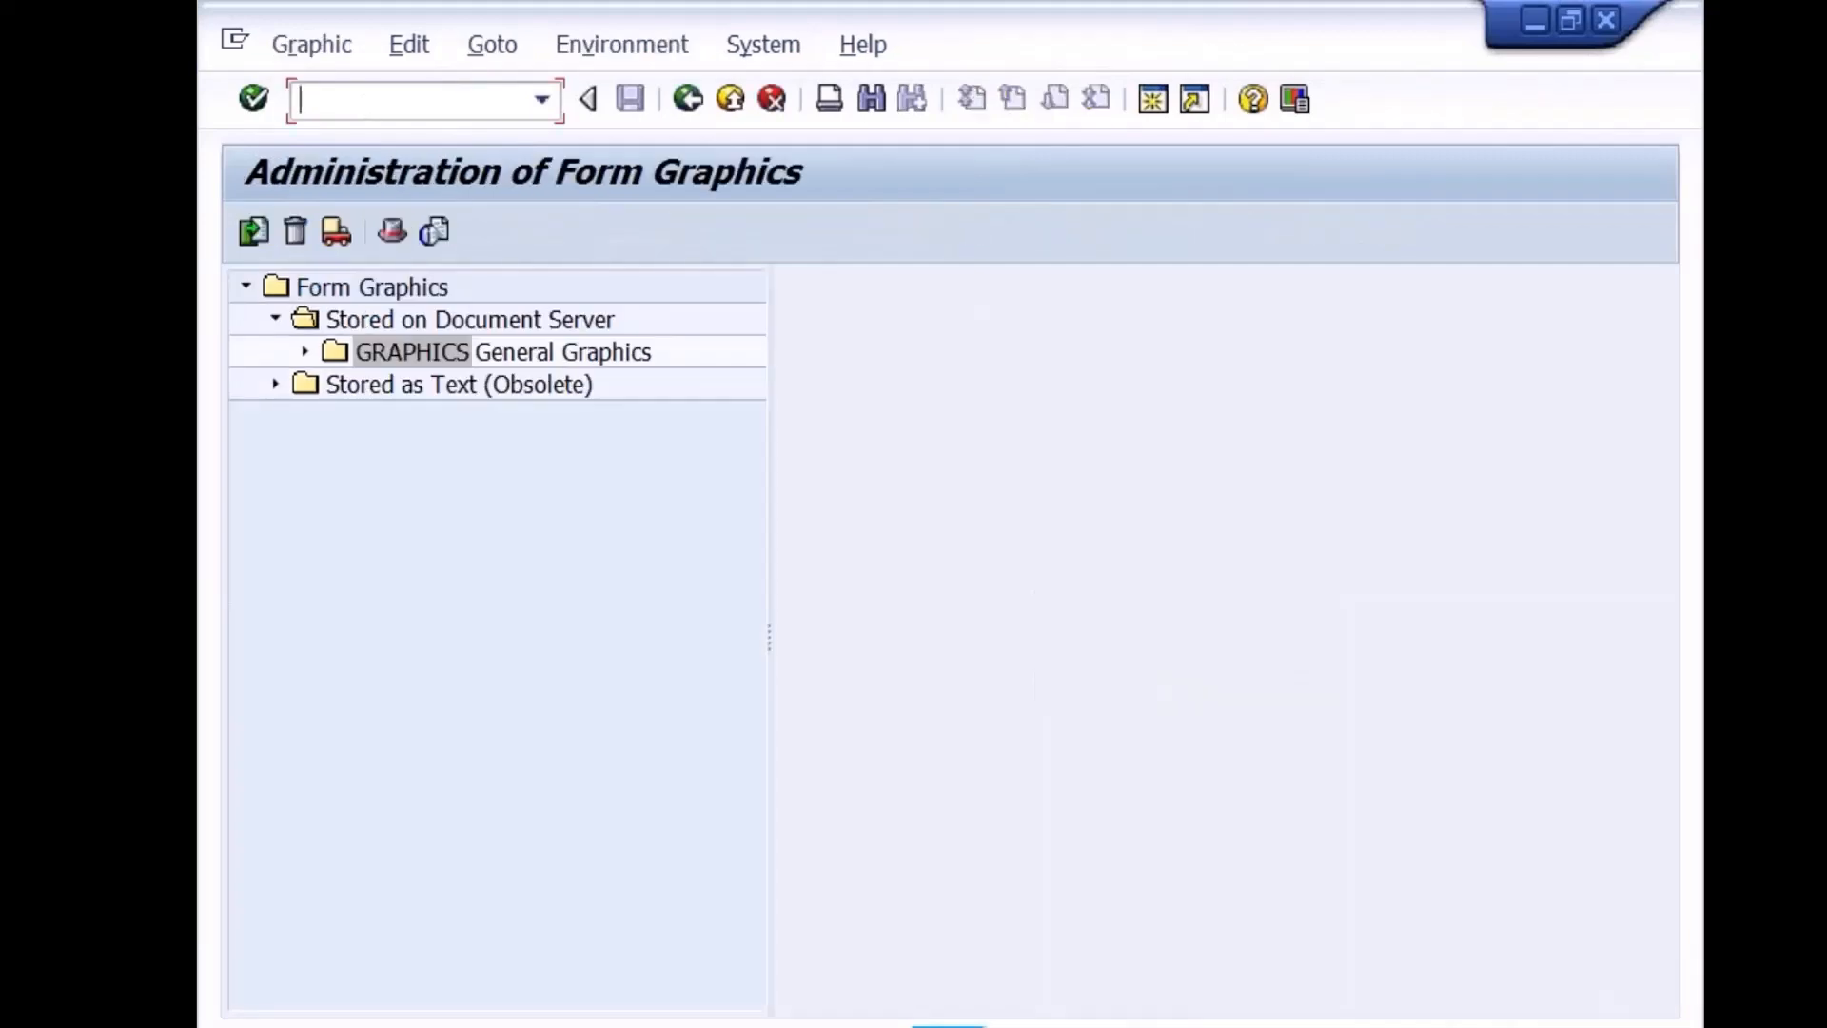
Look up the color bitmap image SUNFLOWER among the general graphics stored on the document server
{"action": "left_click", "coordinate": [304, 351]}
{"action": "double_click", "coordinate": [390, 385]}
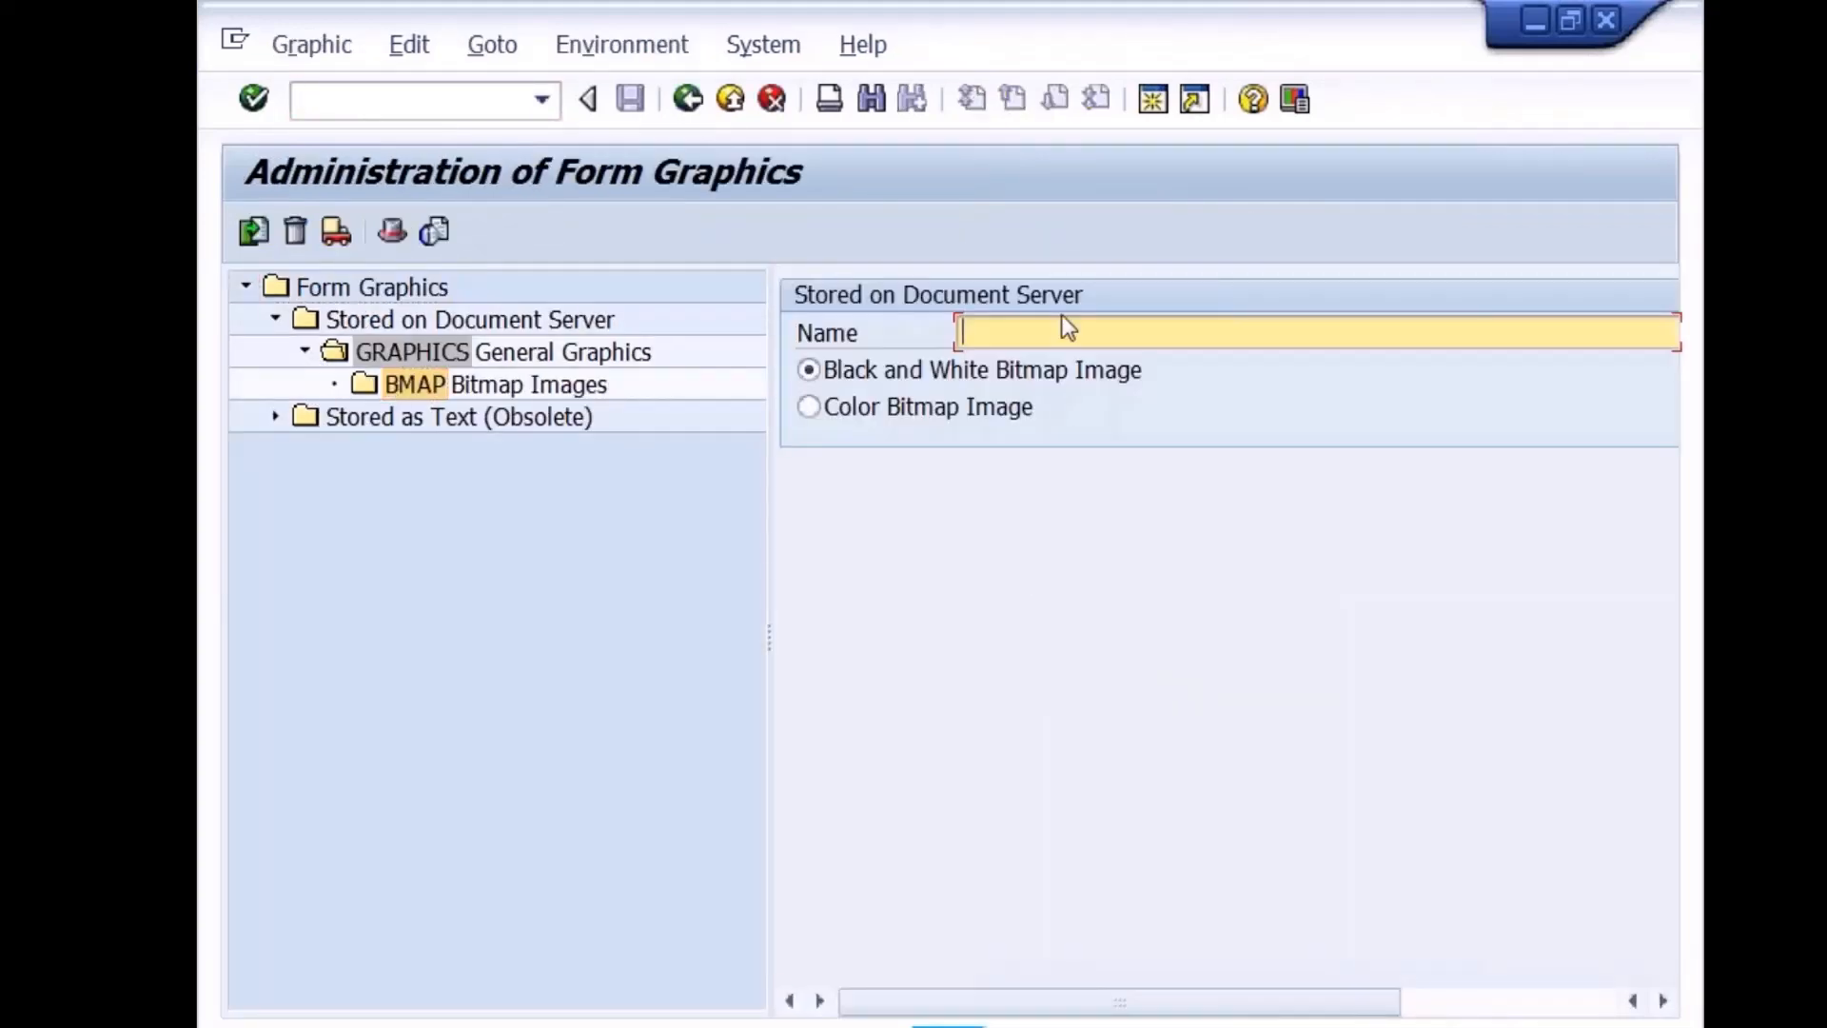
{"action": "left_click", "coordinate": [1046, 335]}
{"action": "type", "text": "SUNFLOWER"}
{"action": "key", "text": "Return"}
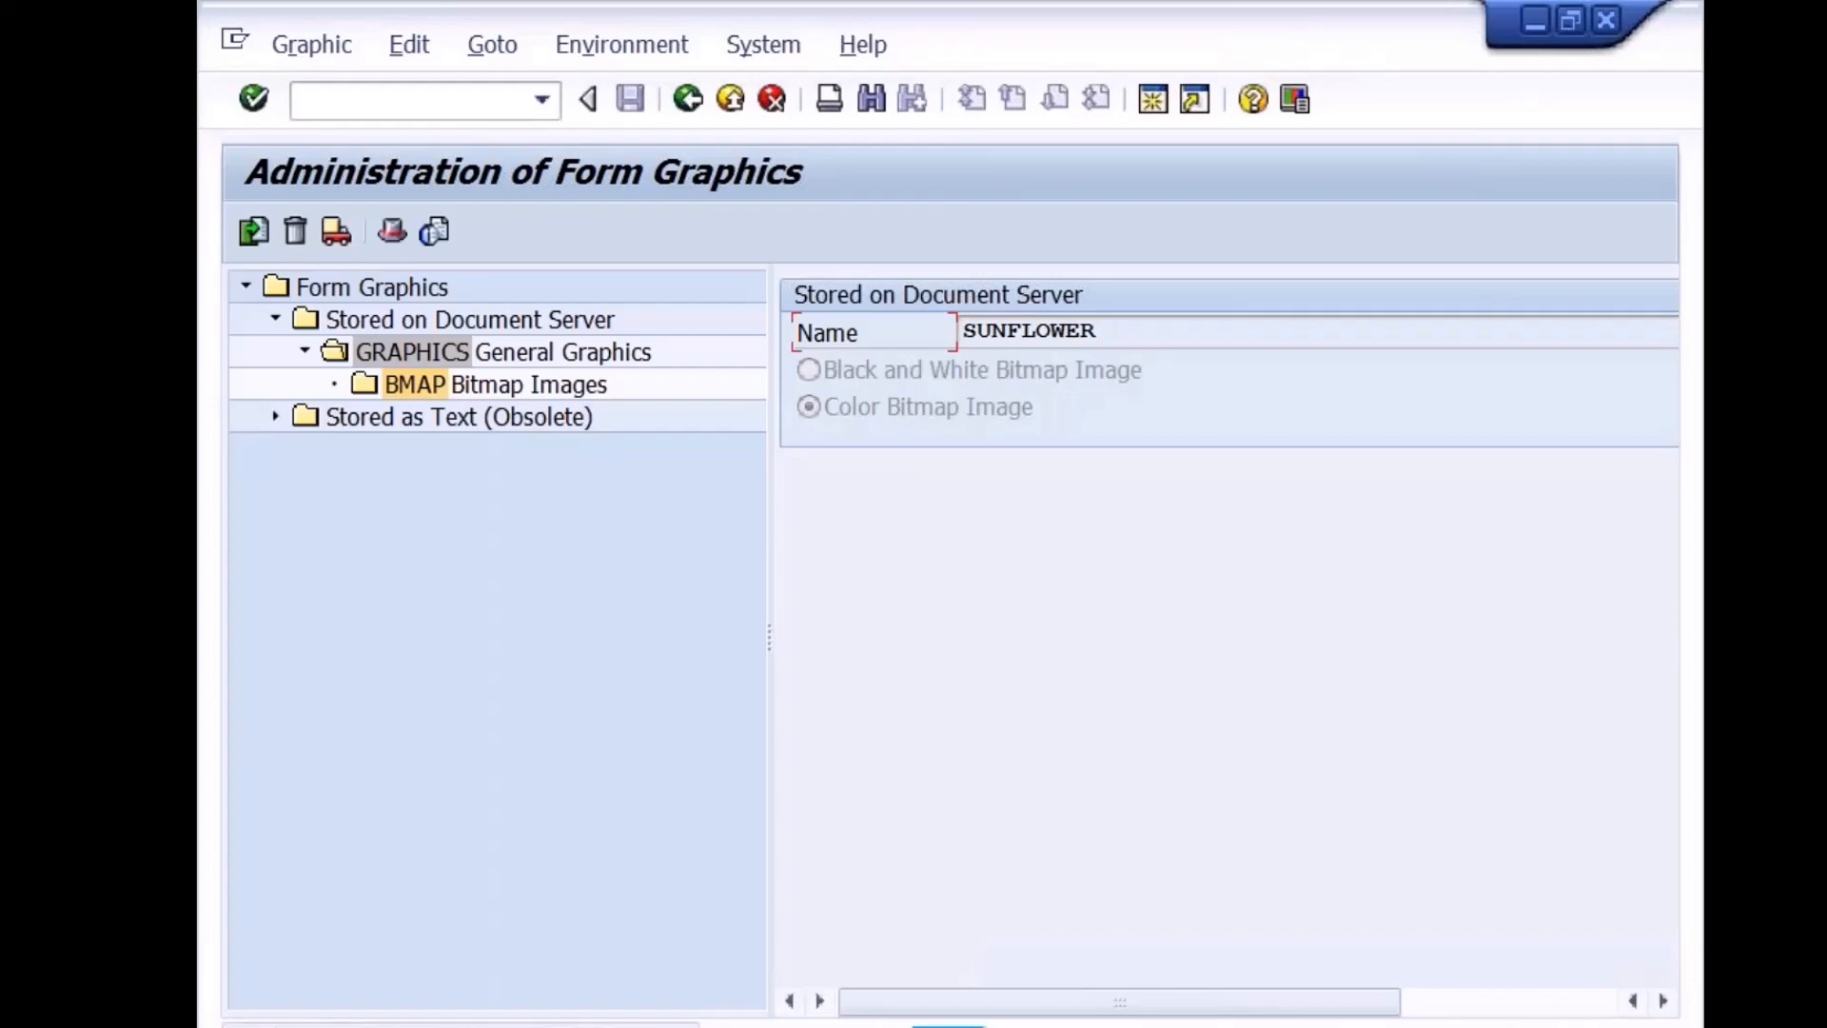
{"action": "key", "text": "Return"}
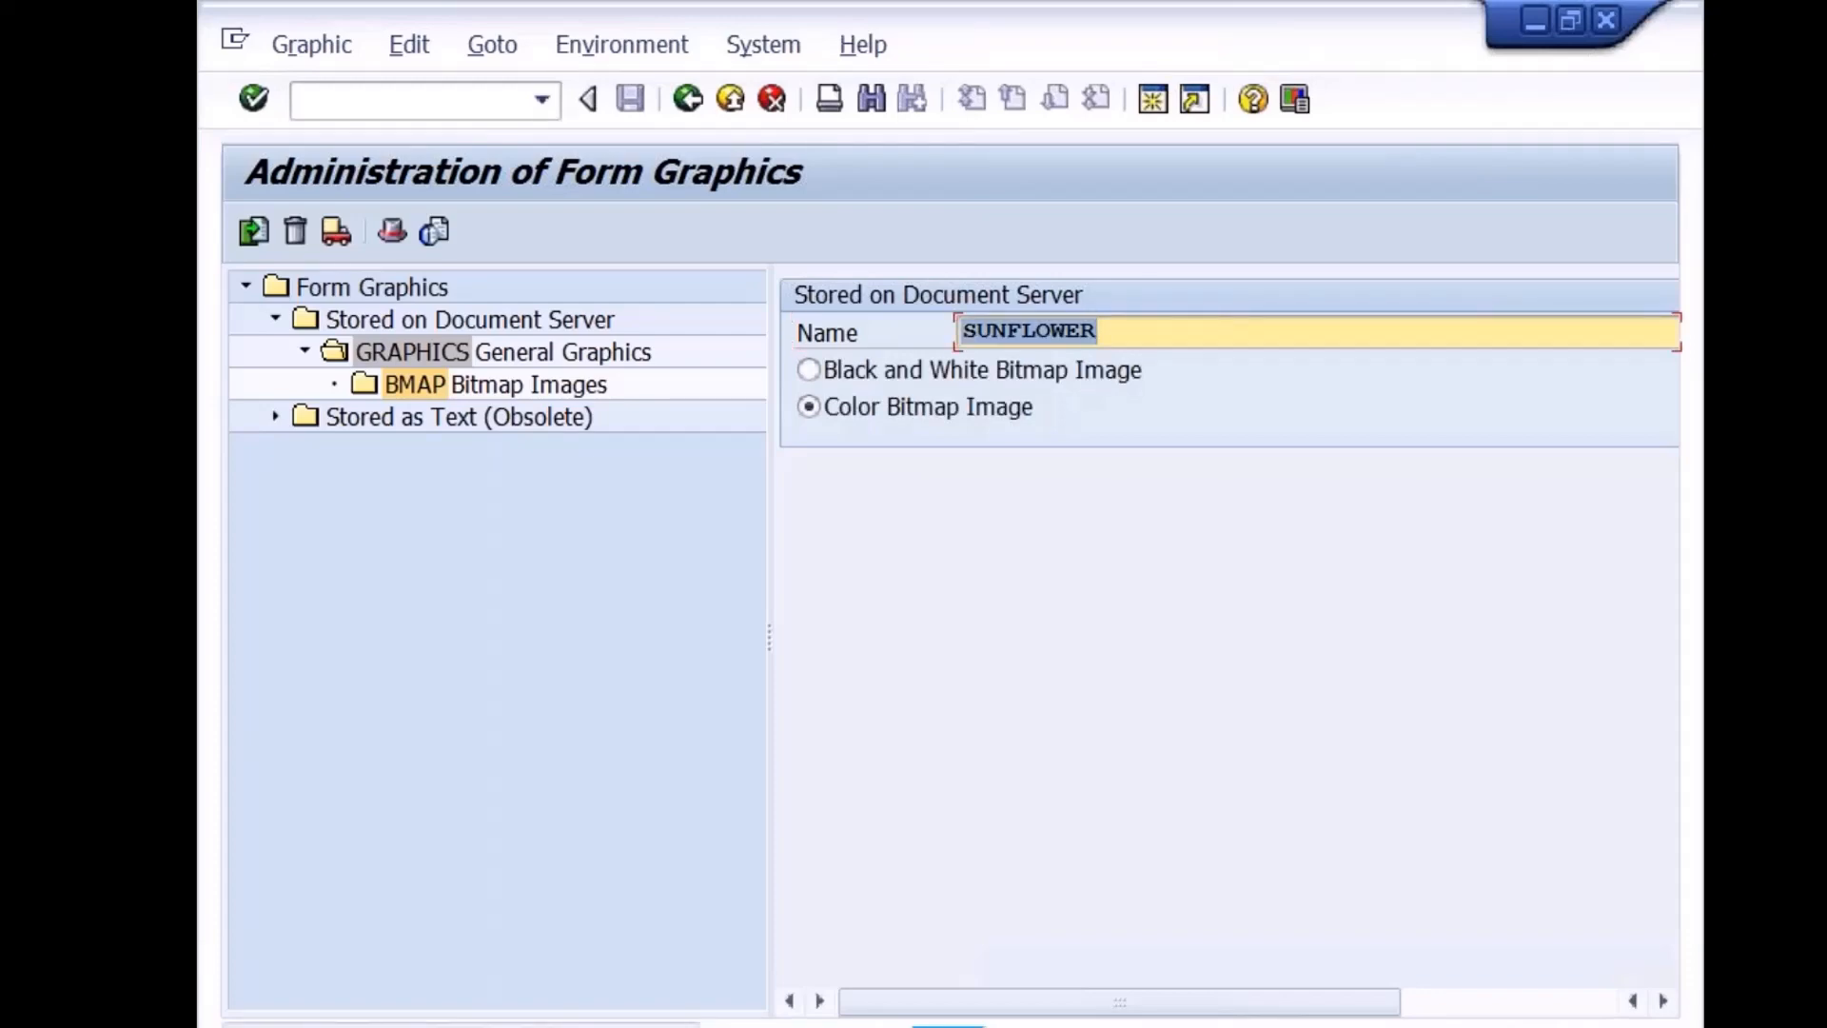
Look up the color bitmap images HORSE, HORSE1 and WALLDORF among the general graphics on the document server
{"action": "type", "text": "HORSE"}
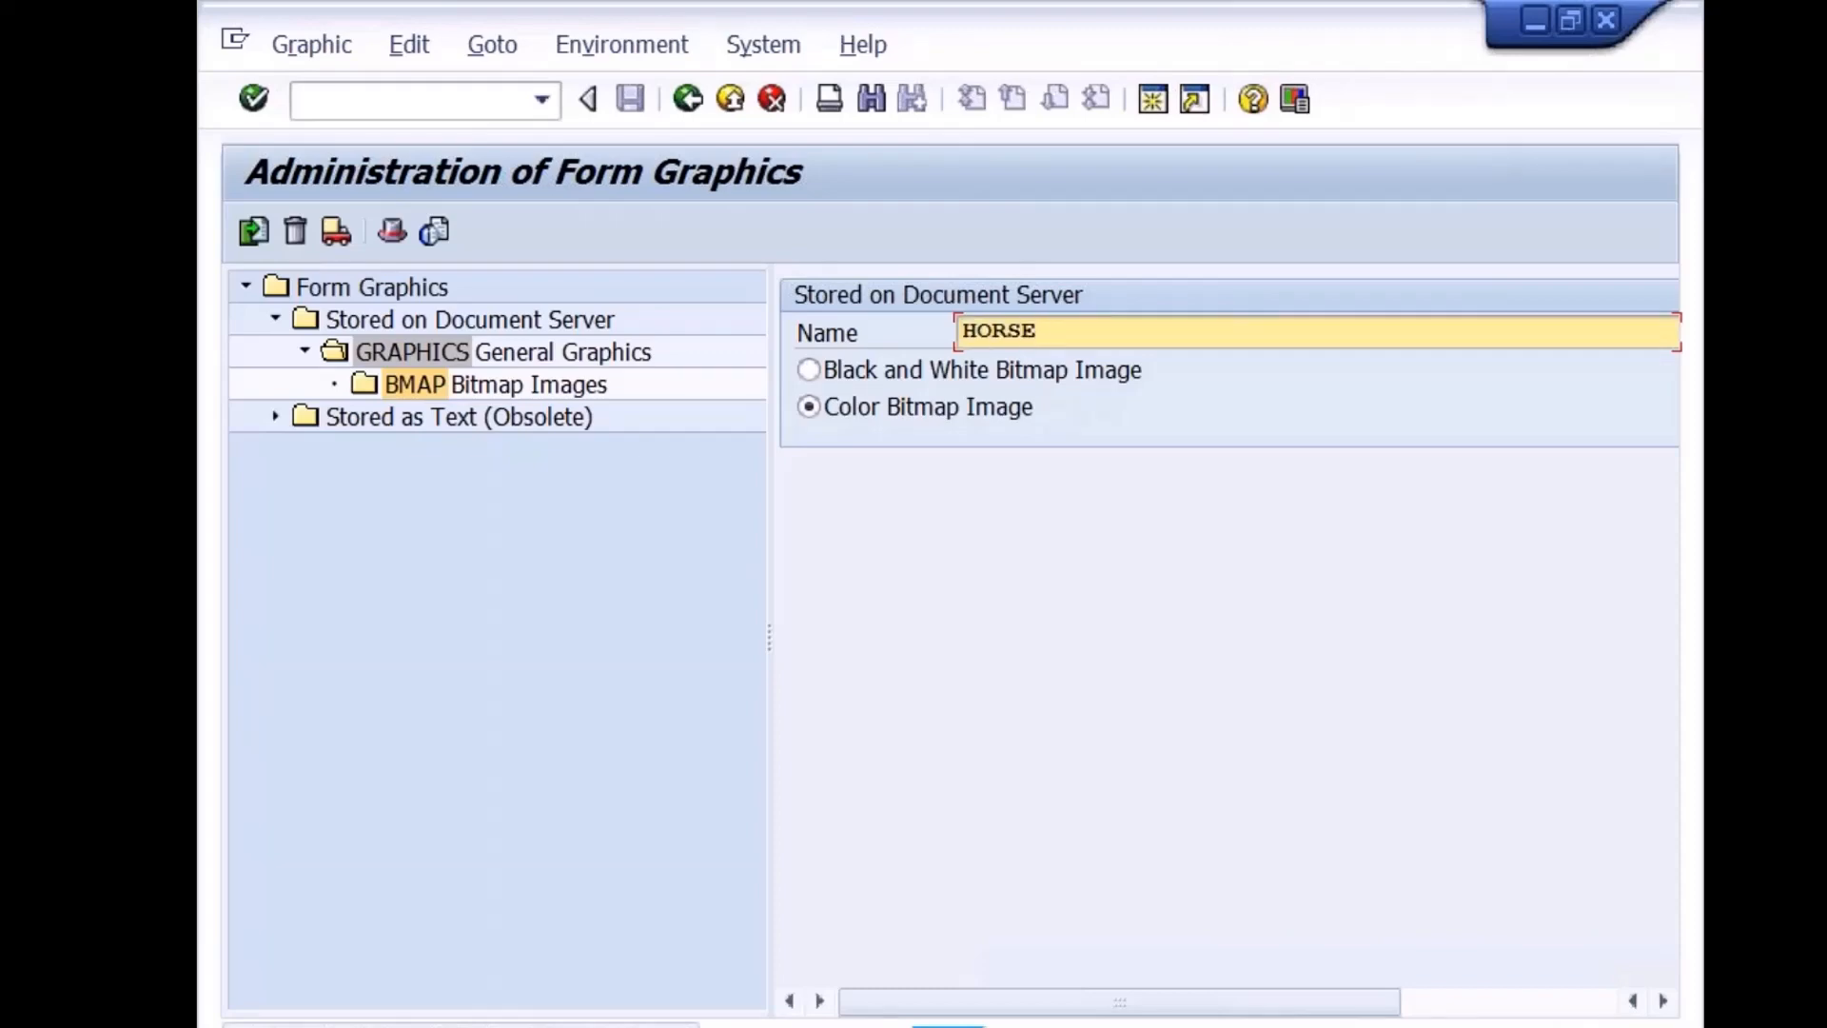
{"action": "key", "text": "Return"}
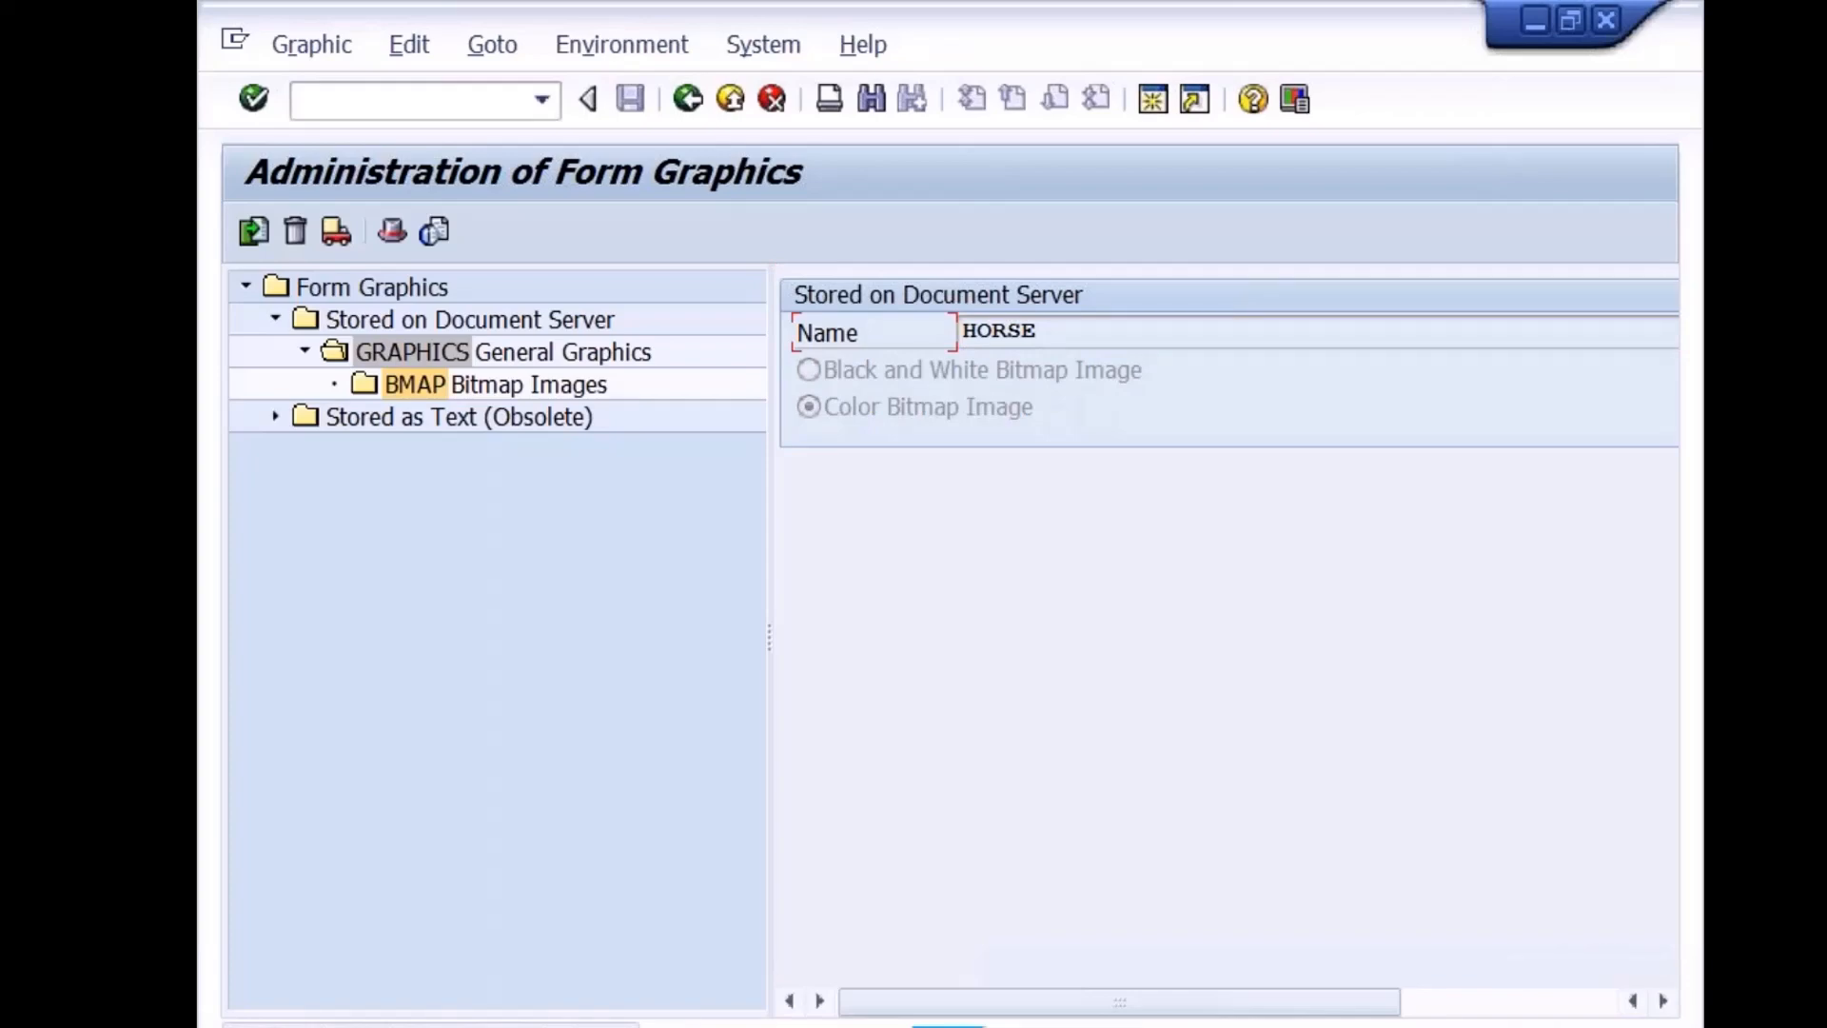
{"action": "key", "text": "Return"}
{"action": "key", "text": "Right"}
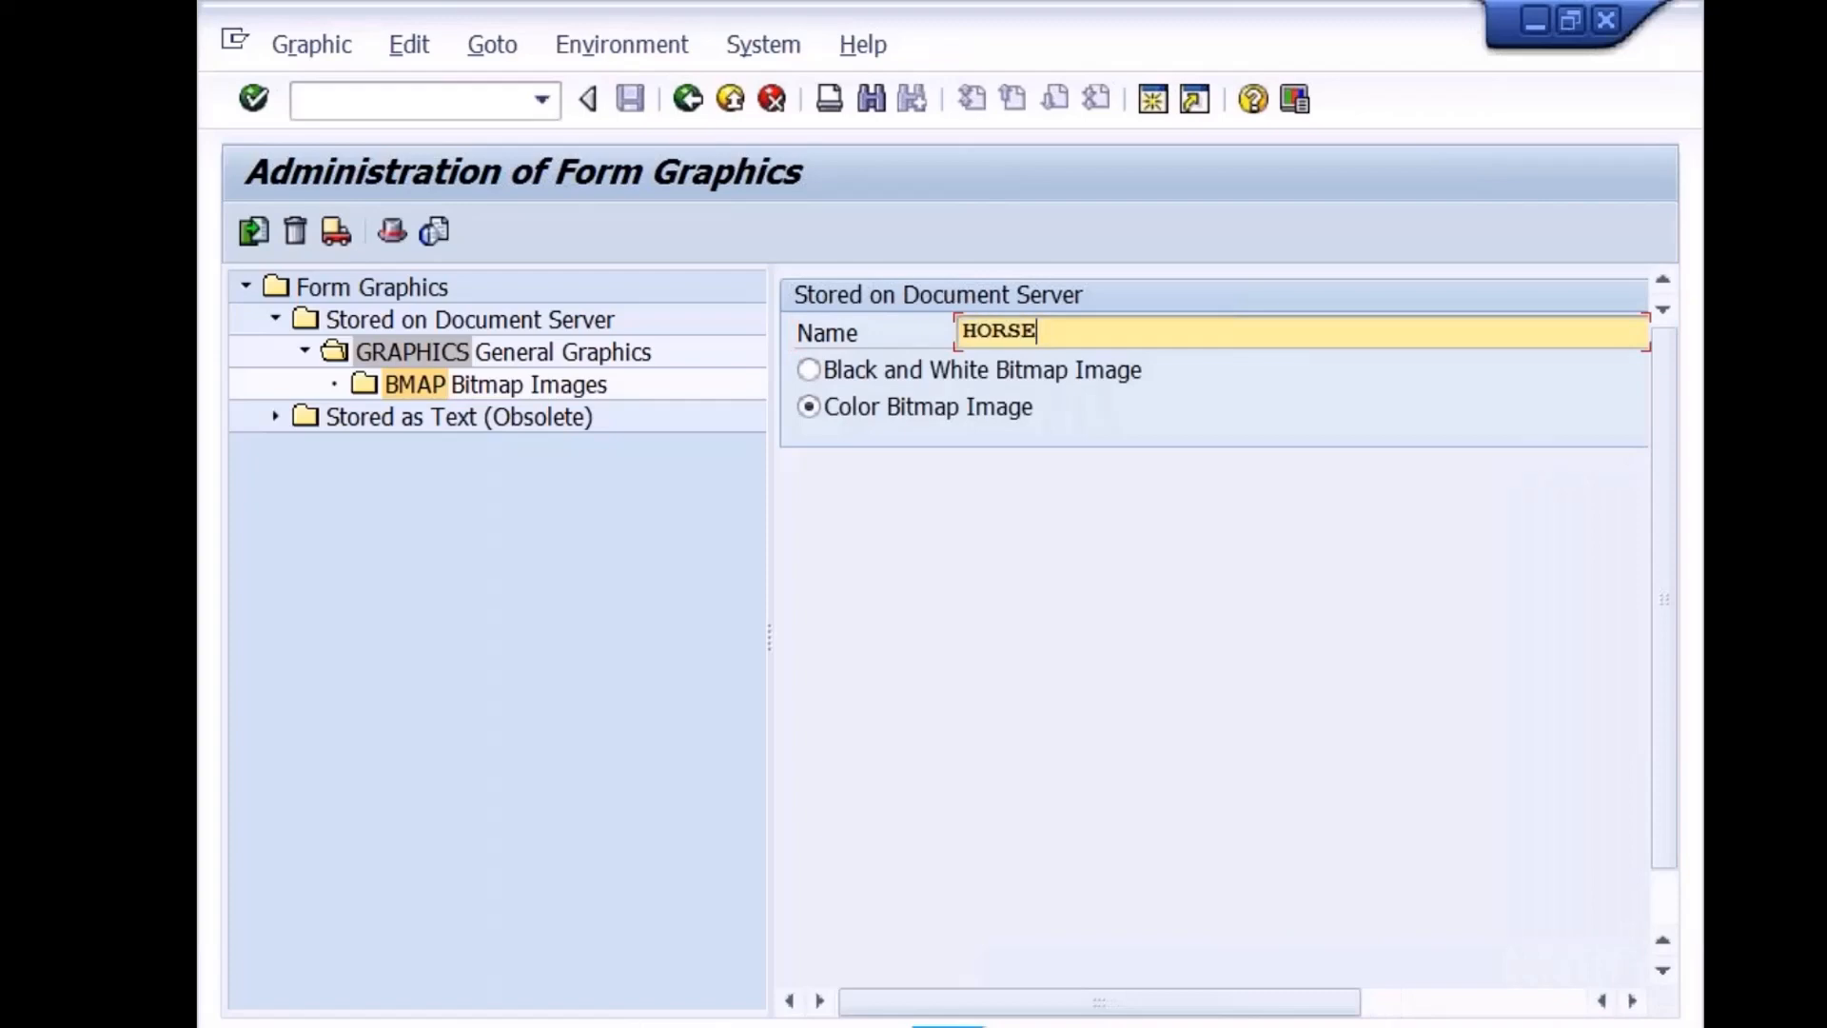
{"action": "type", "text": "1"}
{"action": "key", "text": "Return"}
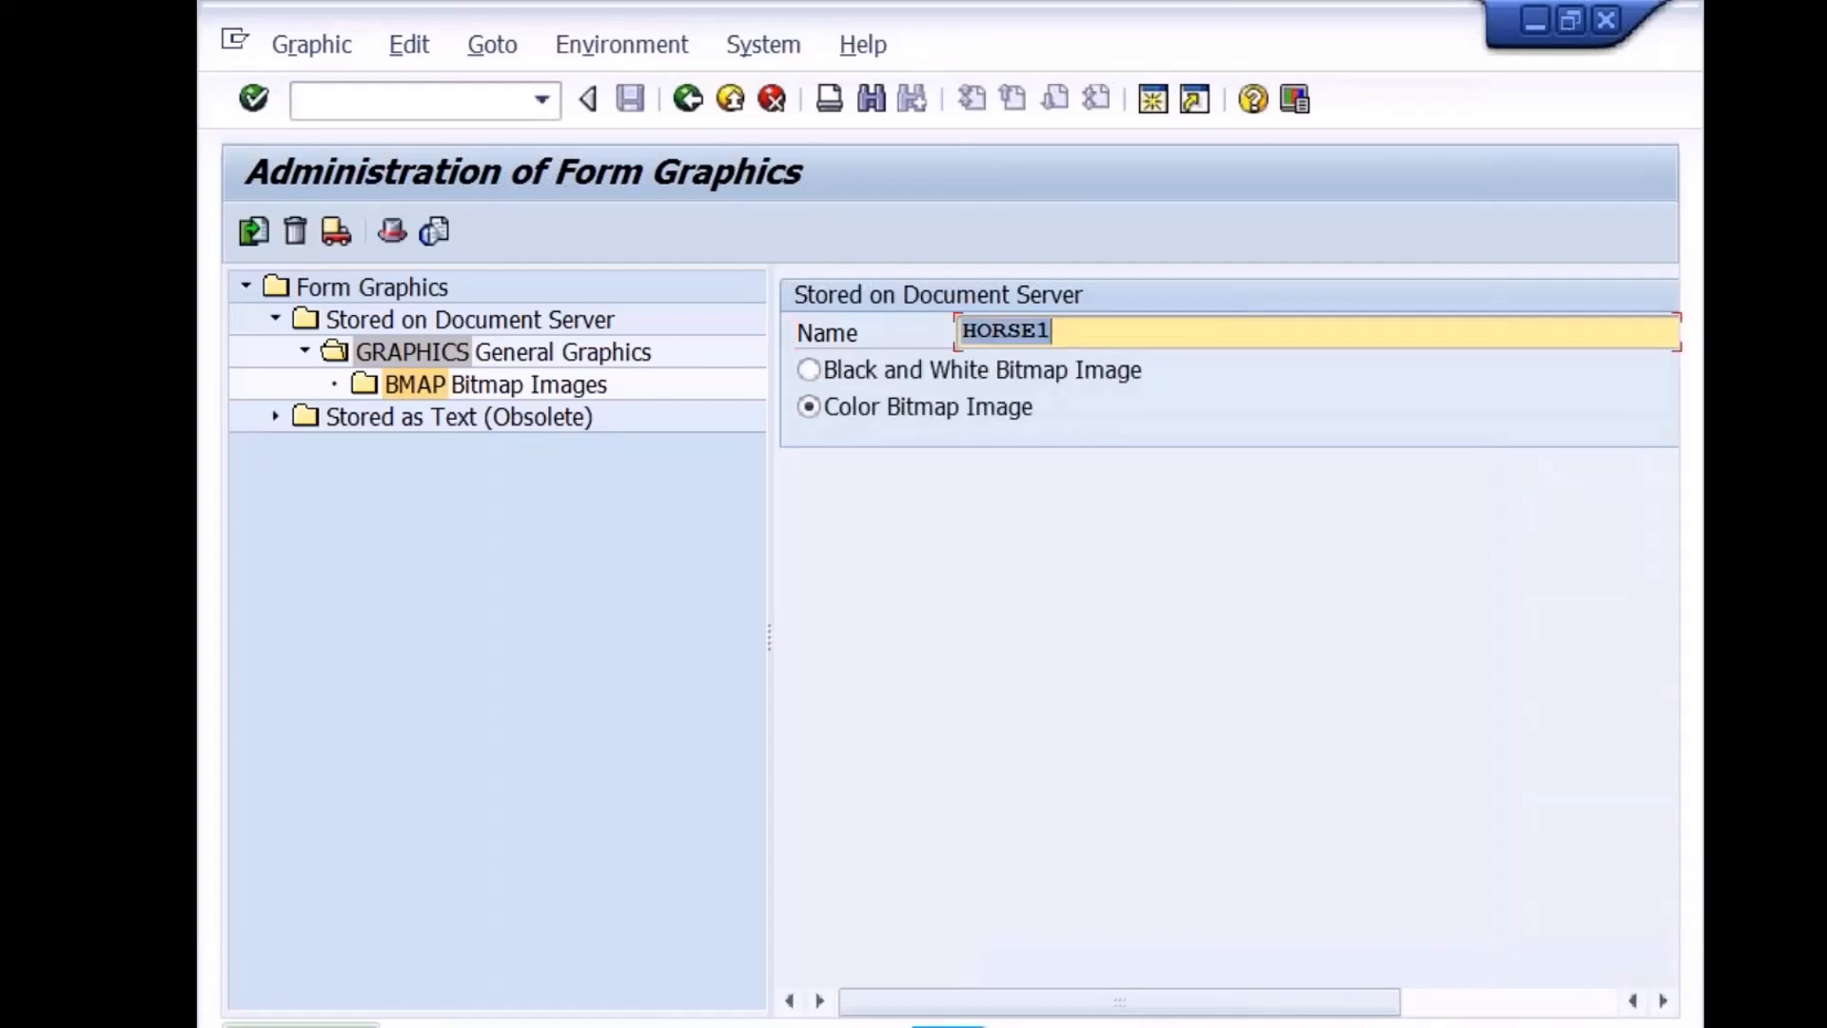
{"action": "type", "text": "WALLDORF"}
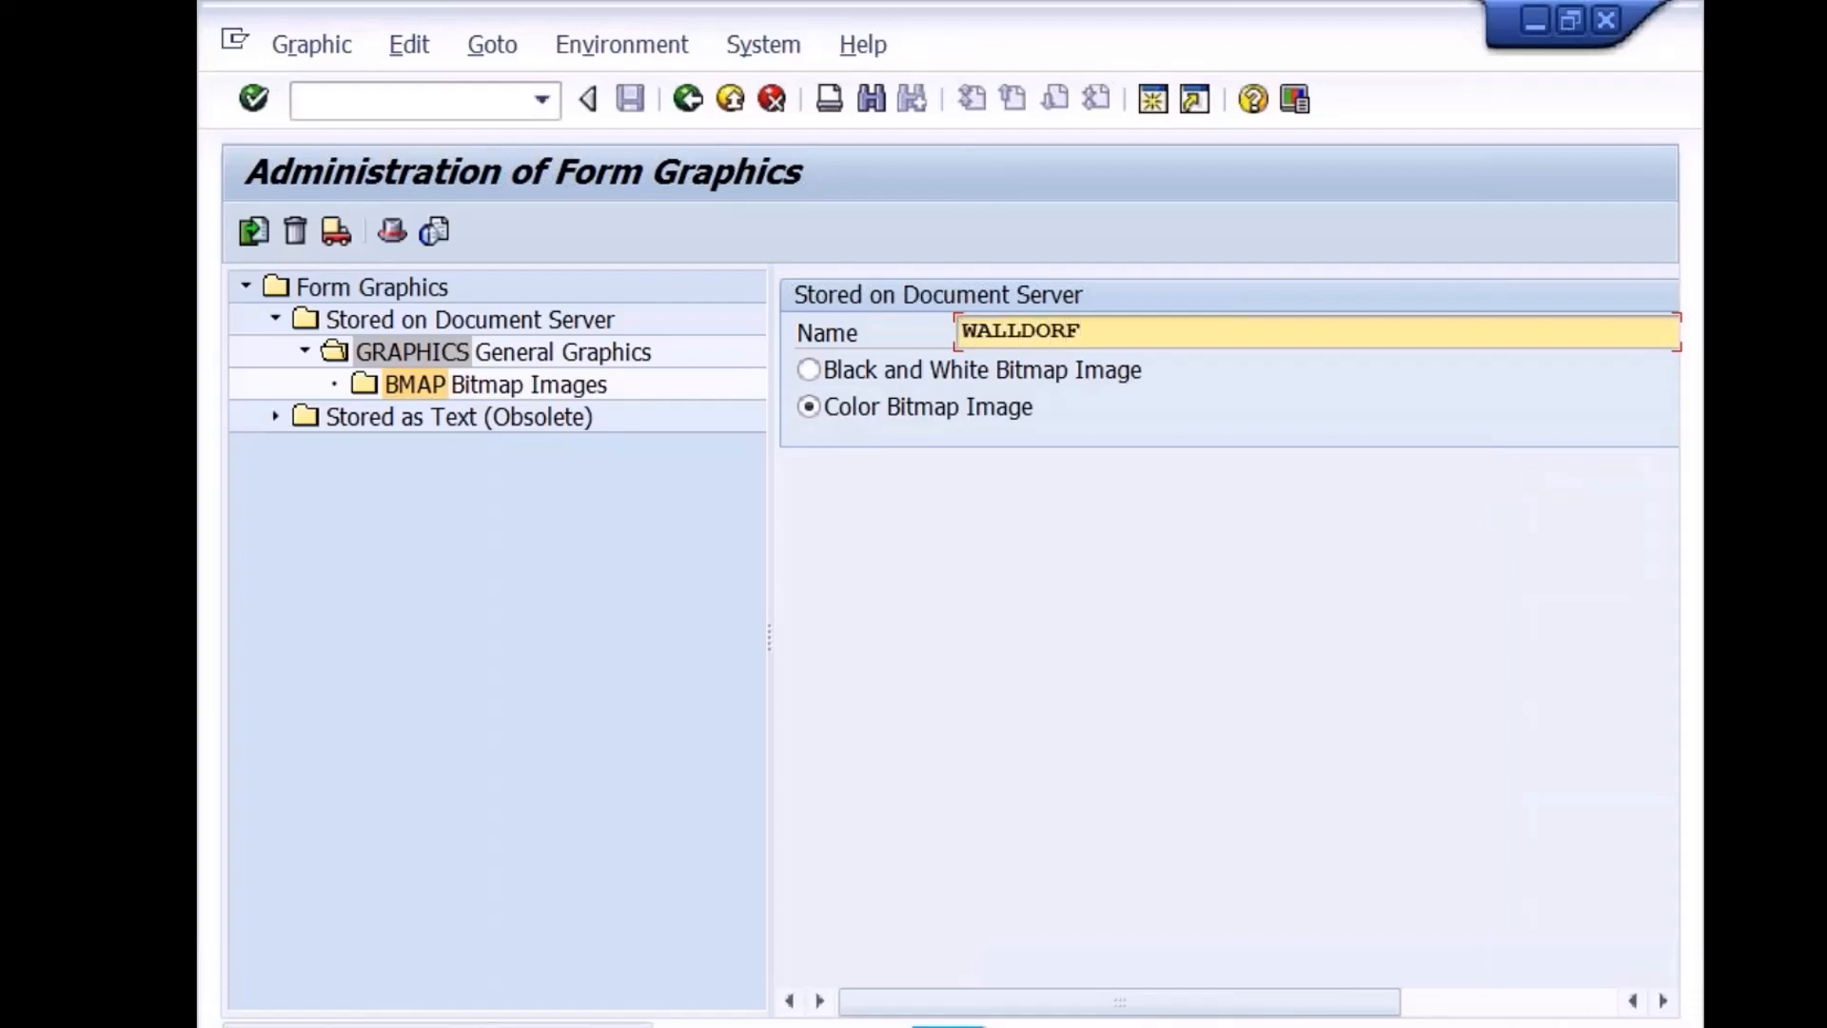
{"action": "key", "text": "Return"}
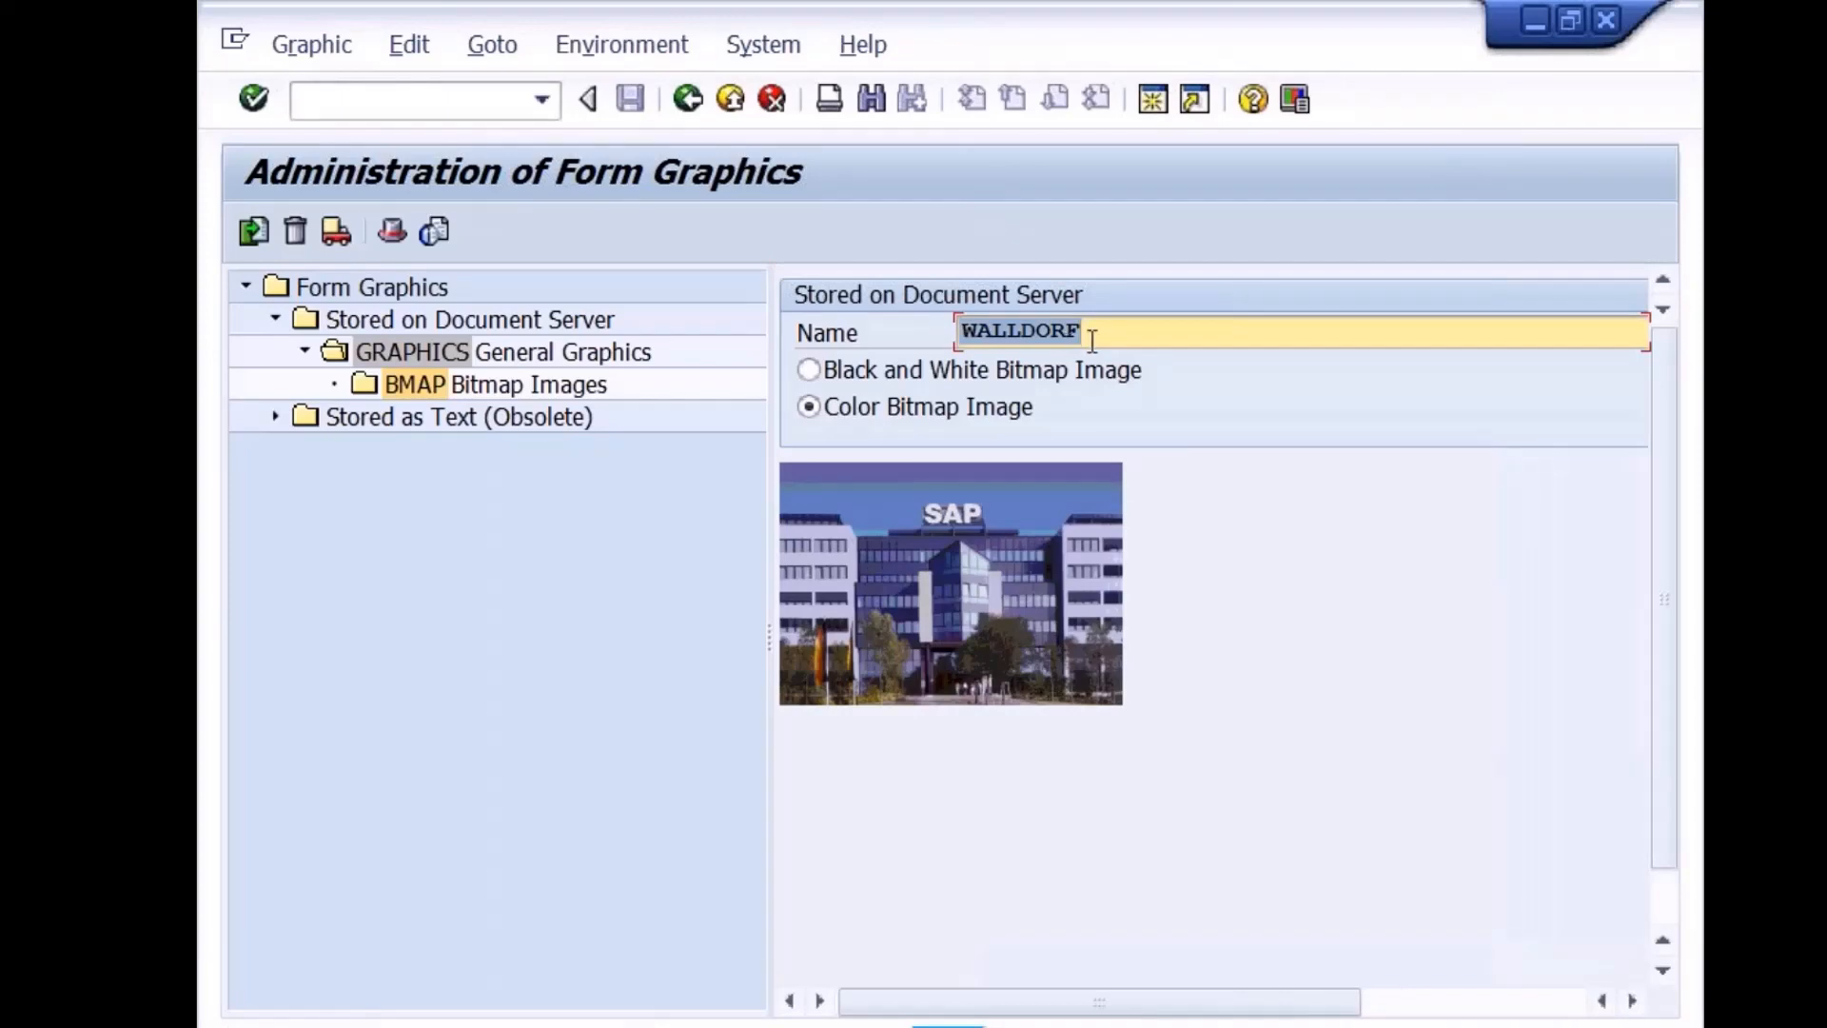
Look up the color bitmap images IDES_LOGO and MAIL among the stored general graphics
{"action": "left_click", "coordinate": [1053, 341]}
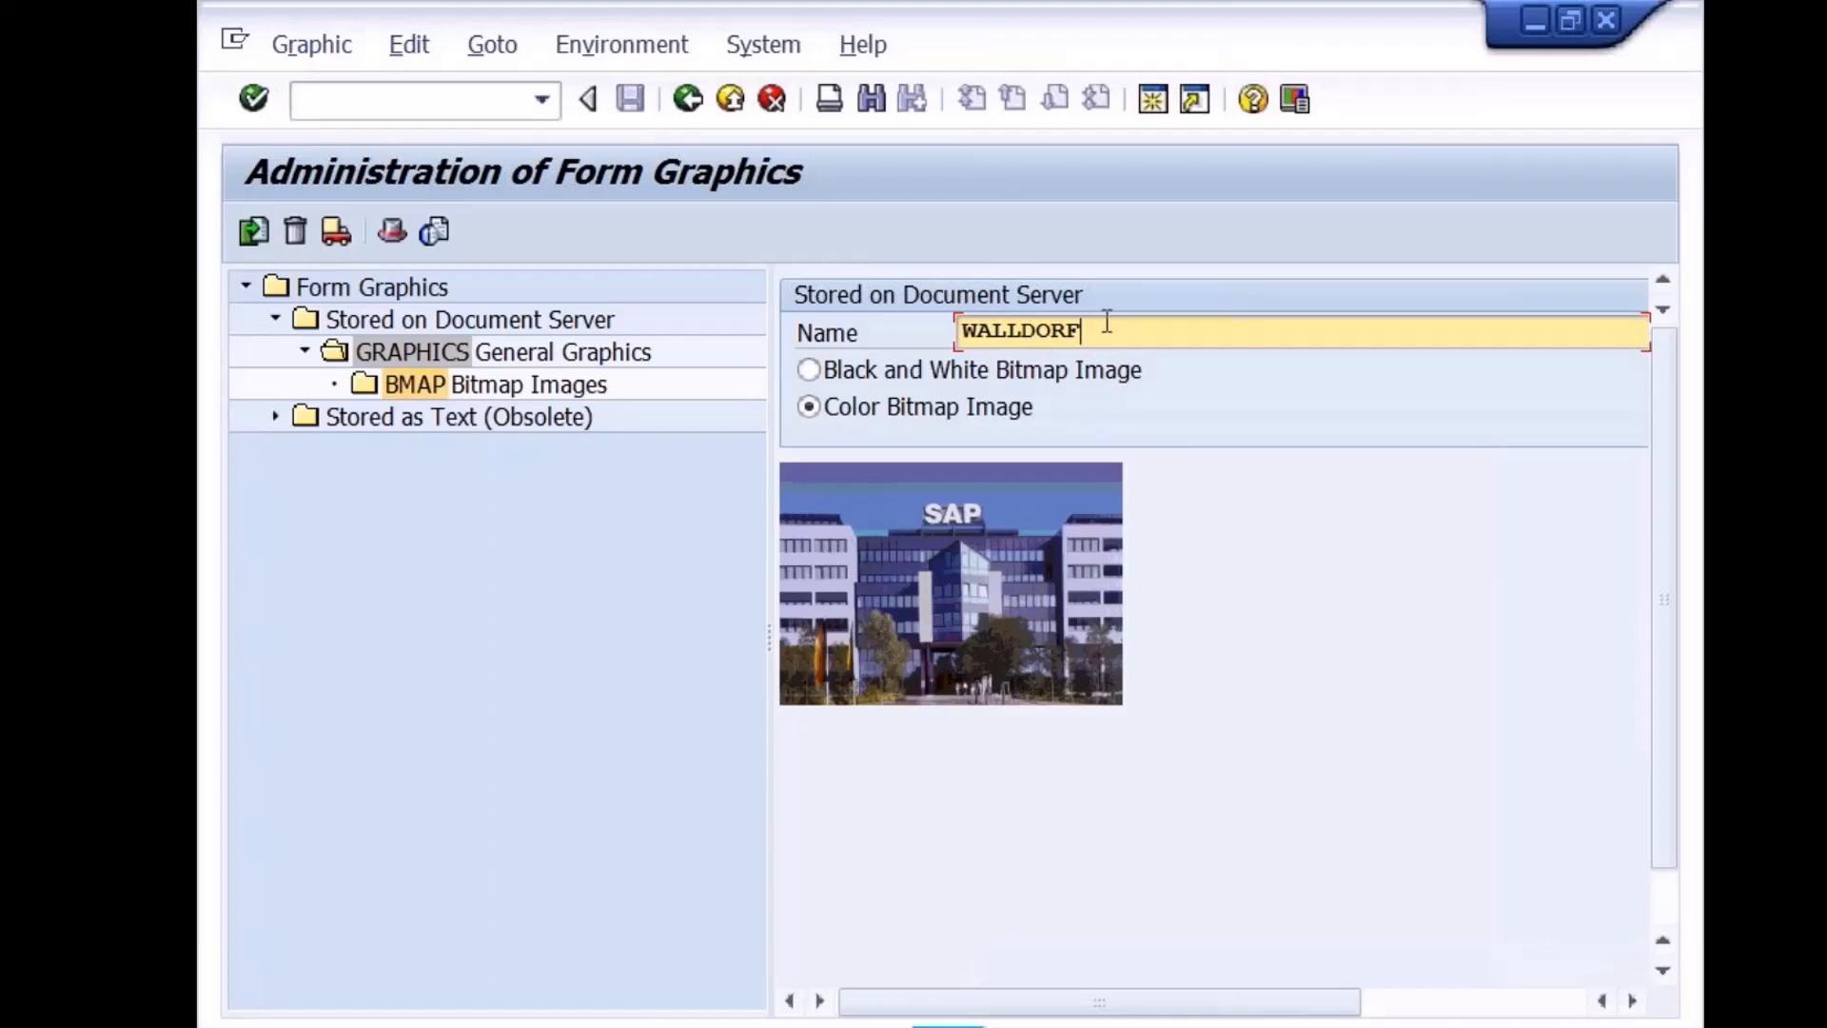
{"action": "key", "text": "BackSpace"}
{"action": "key", "text": "BackSpace"}
{"action": "key", "text": "BackSpace"}
{"action": "key", "text": "BackSpace"}
{"action": "key", "text": "BackSpace"}
{"action": "key", "text": "BackSpace"}
{"action": "key", "text": "BackSpace"}
{"action": "key", "text": "BackSpace"}
{"action": "type", "text": "IDES_LOGO"}
{"action": "key", "text": "Return"}
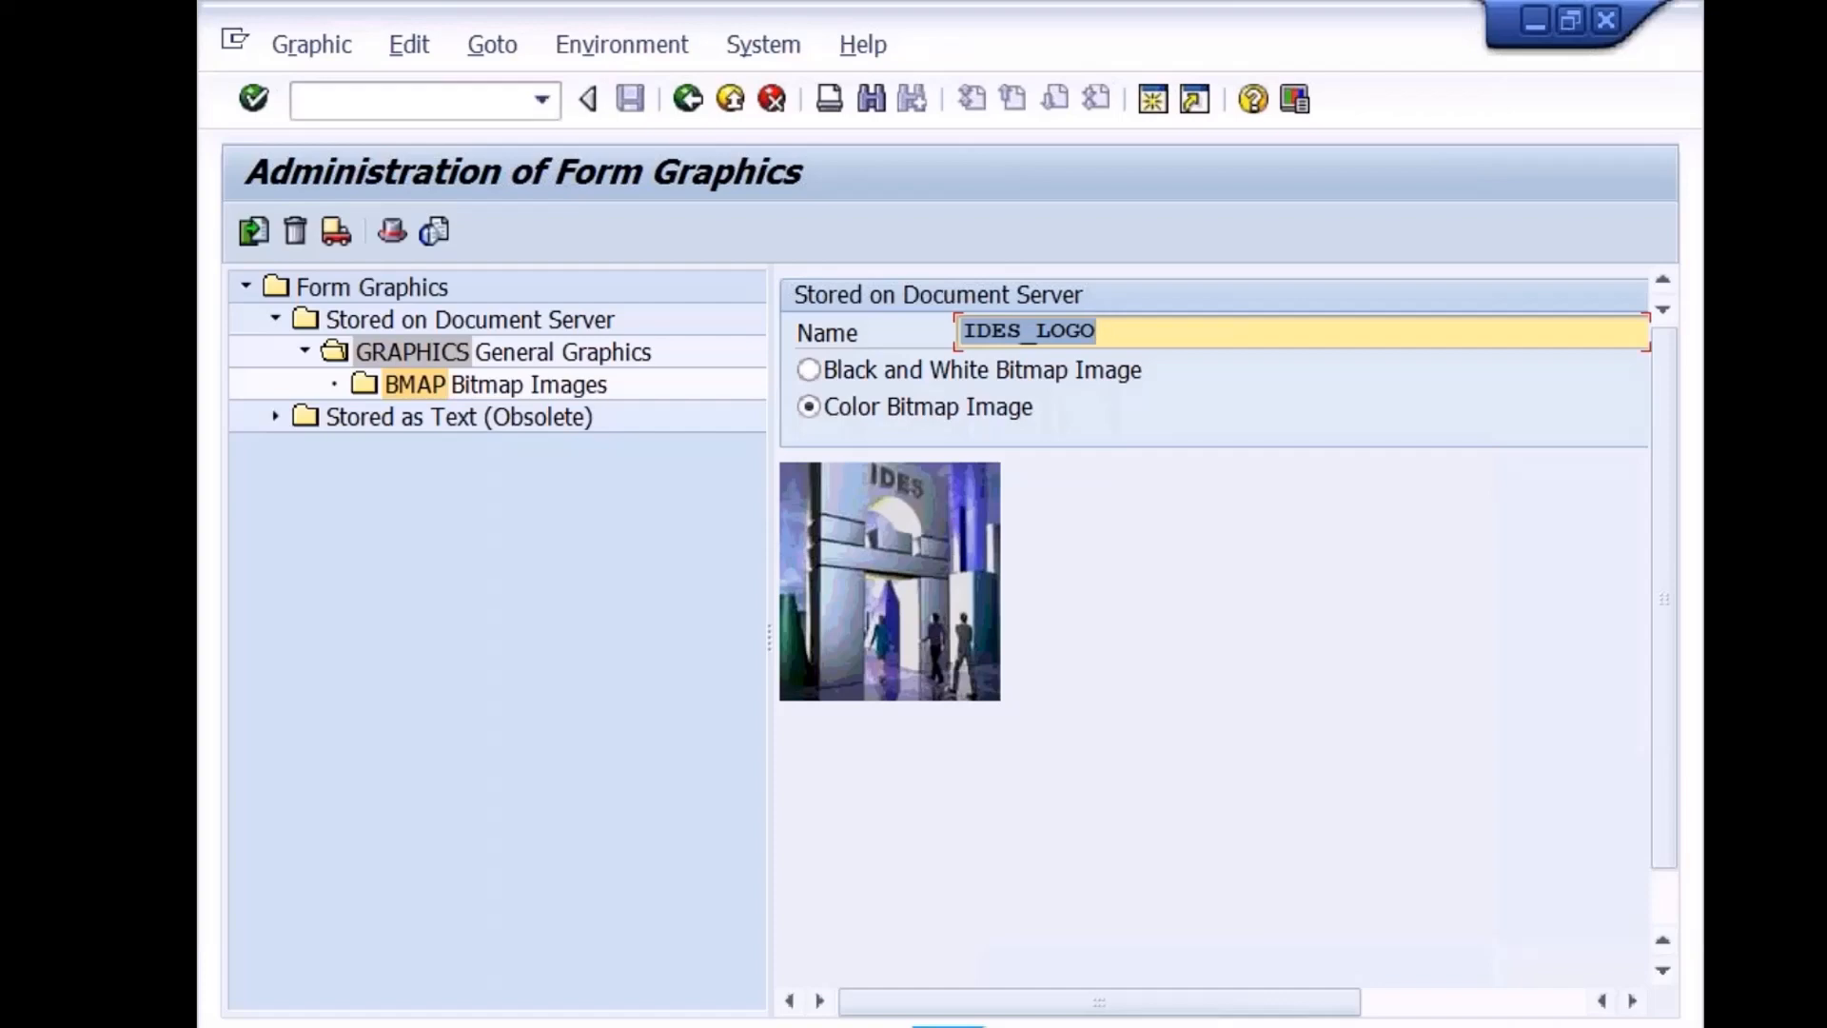
{"action": "type", "text": "MAIL"}
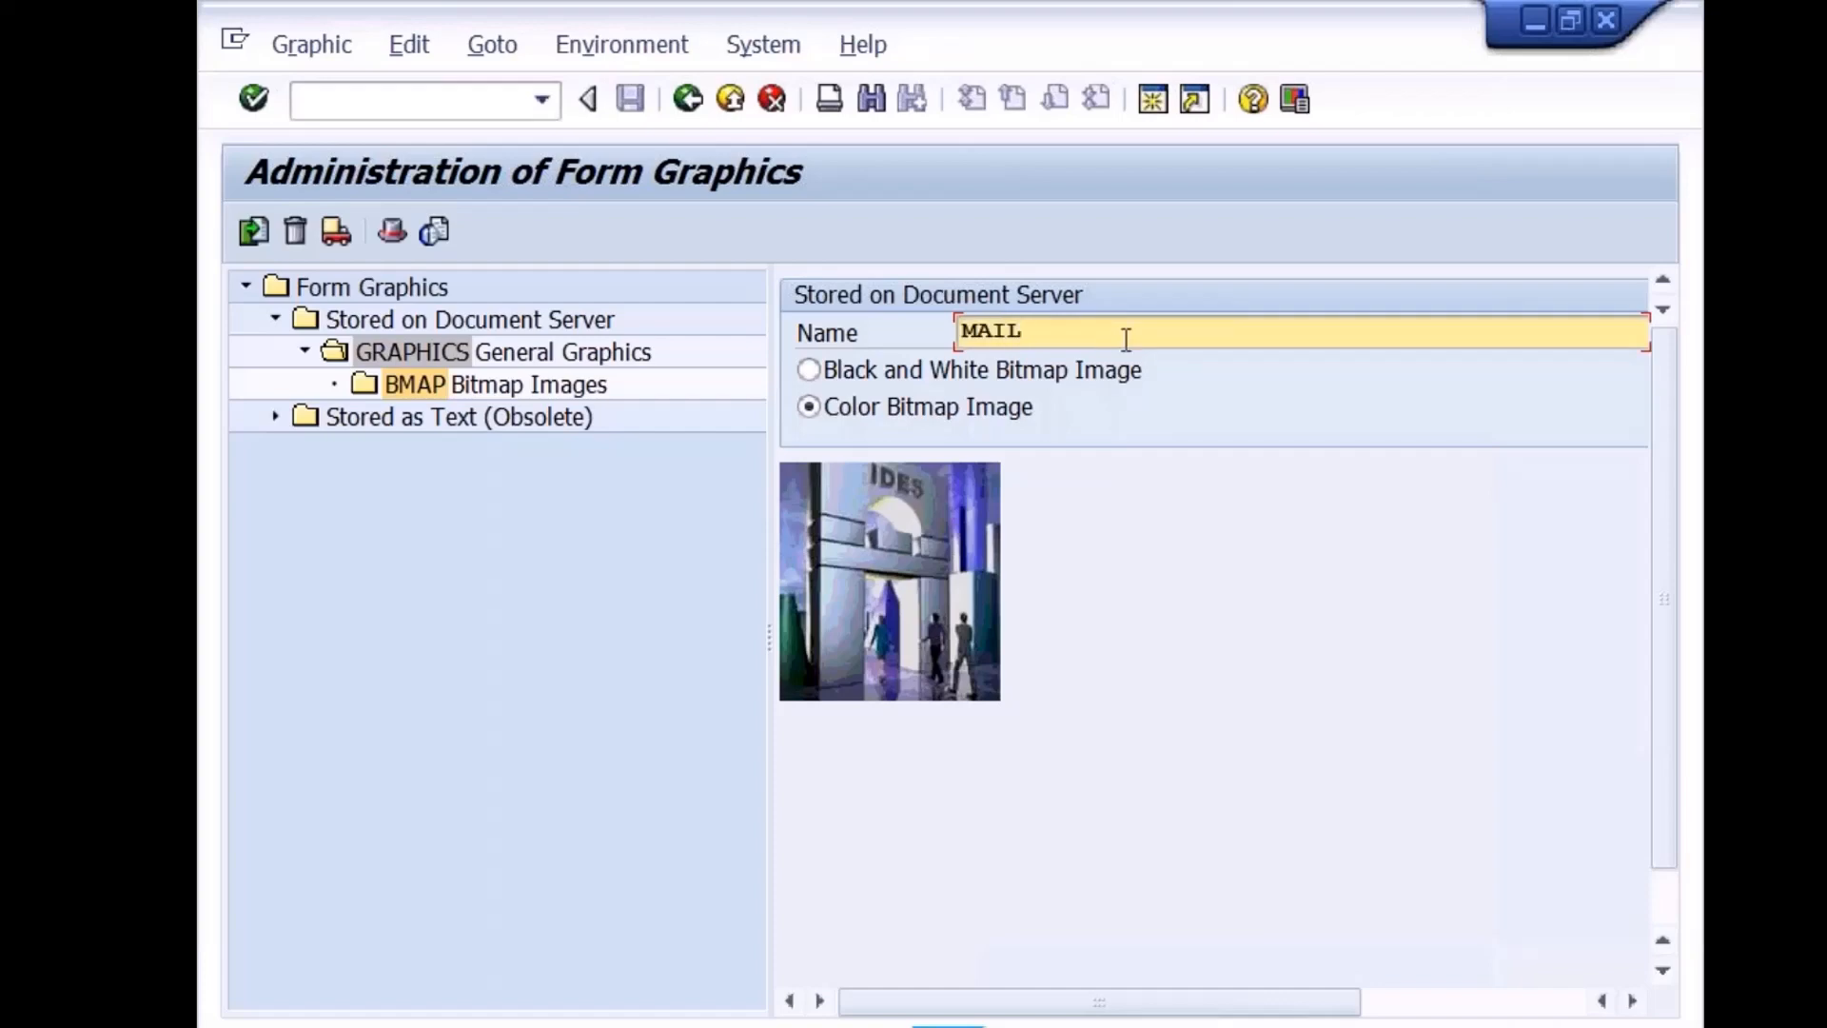
{"action": "key", "text": "Return"}
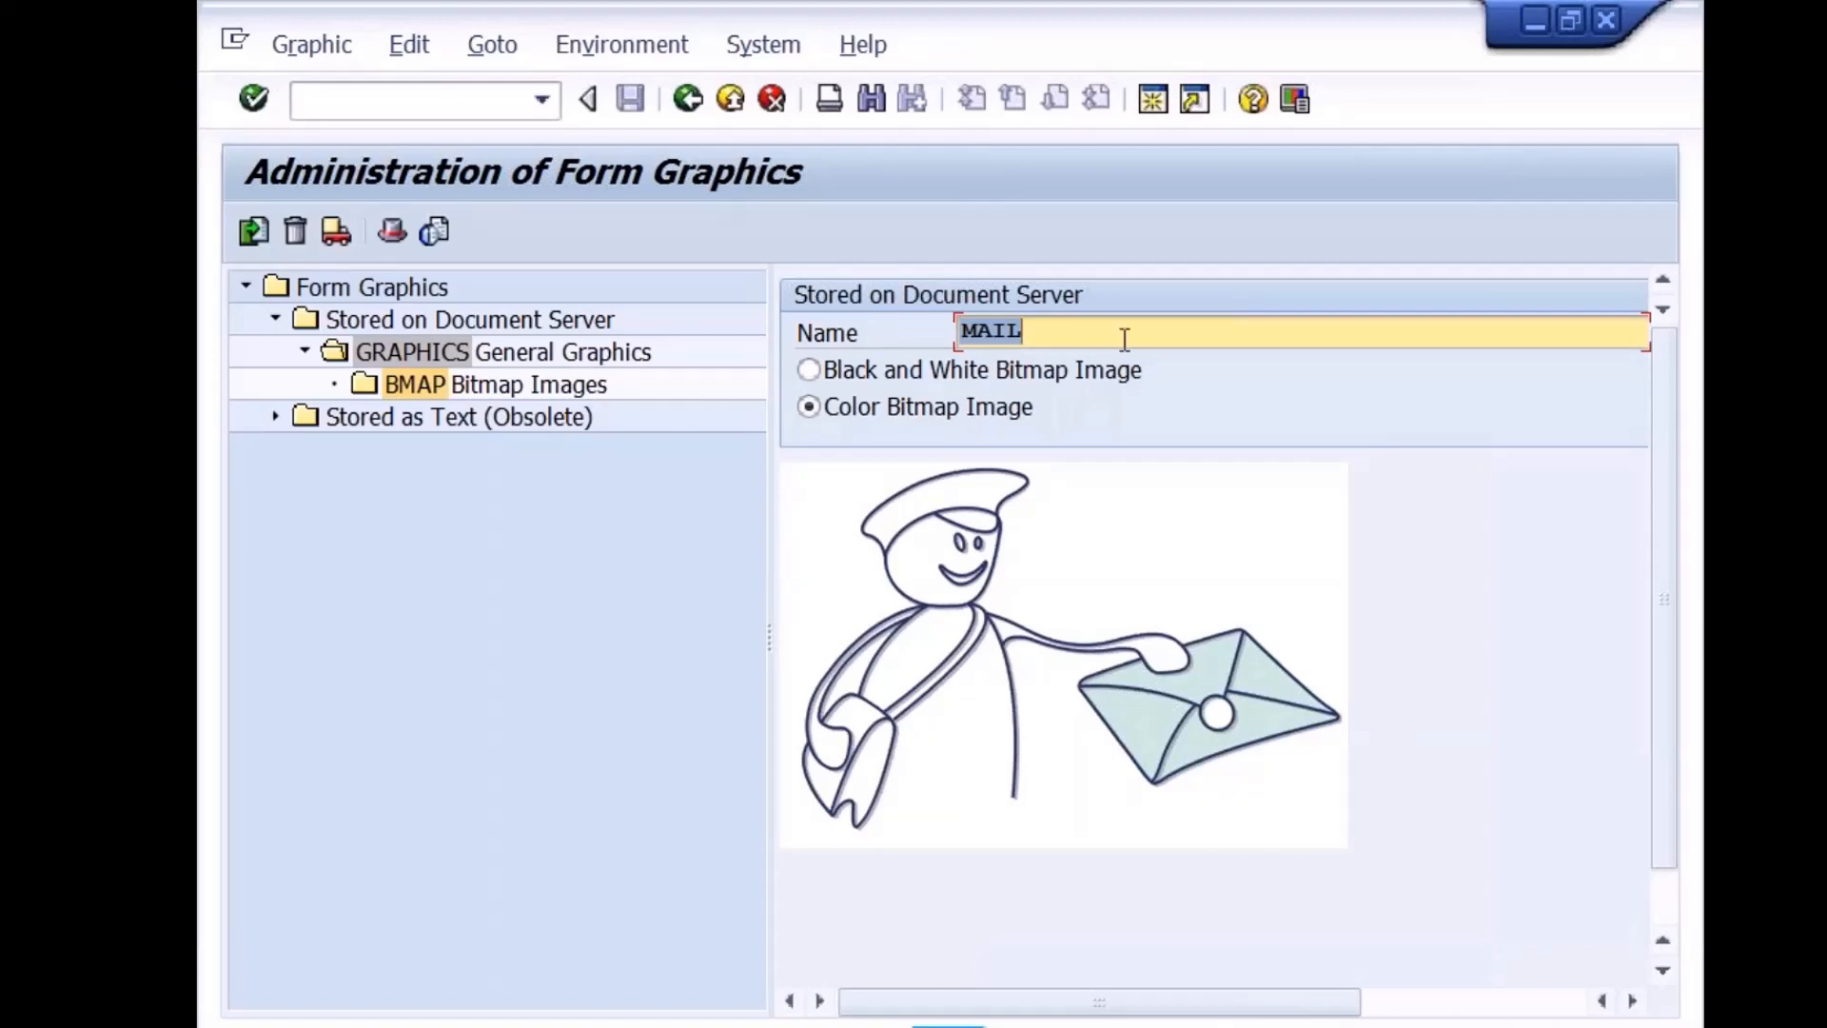
Switch to the ABAP Editor session, run report ZCALLADOBE6 to view its selection parameters, and return to the code
{"action": "left_click", "coordinate": [957, 1022]}
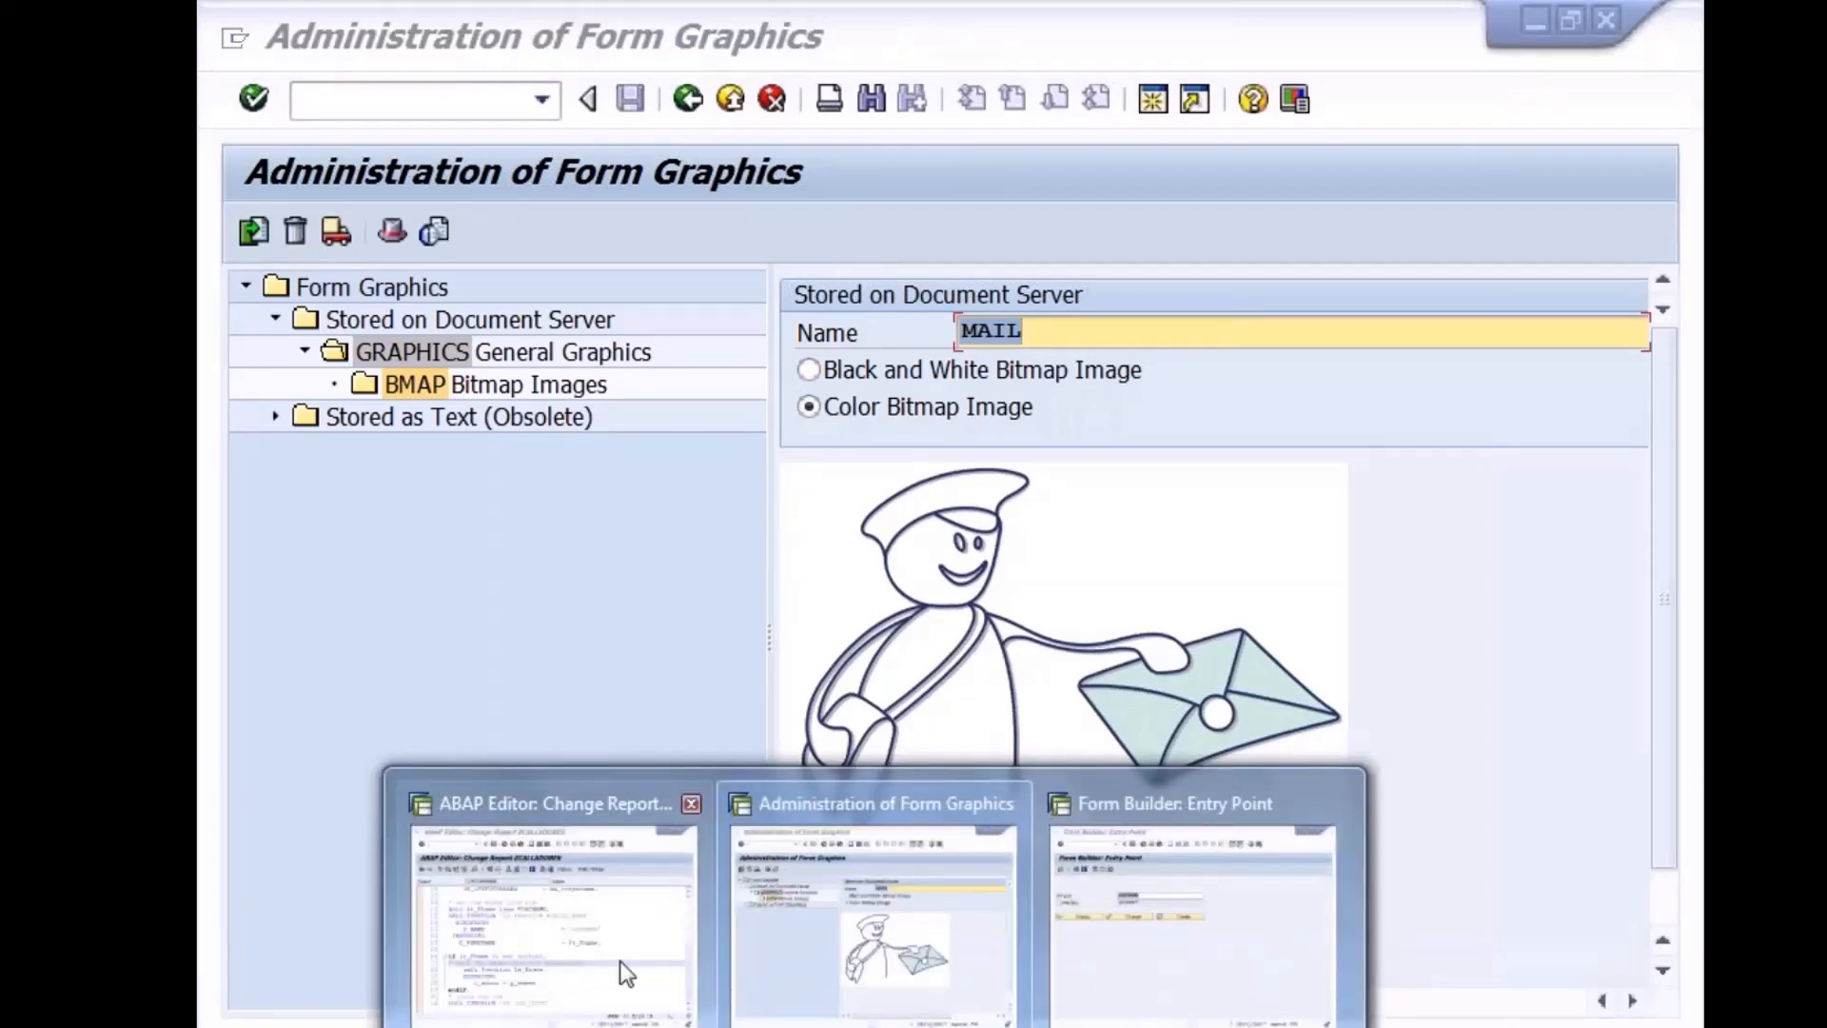
{"action": "left_click", "coordinate": [619, 961]}
{"action": "left_click", "coordinate": [685, 441]}
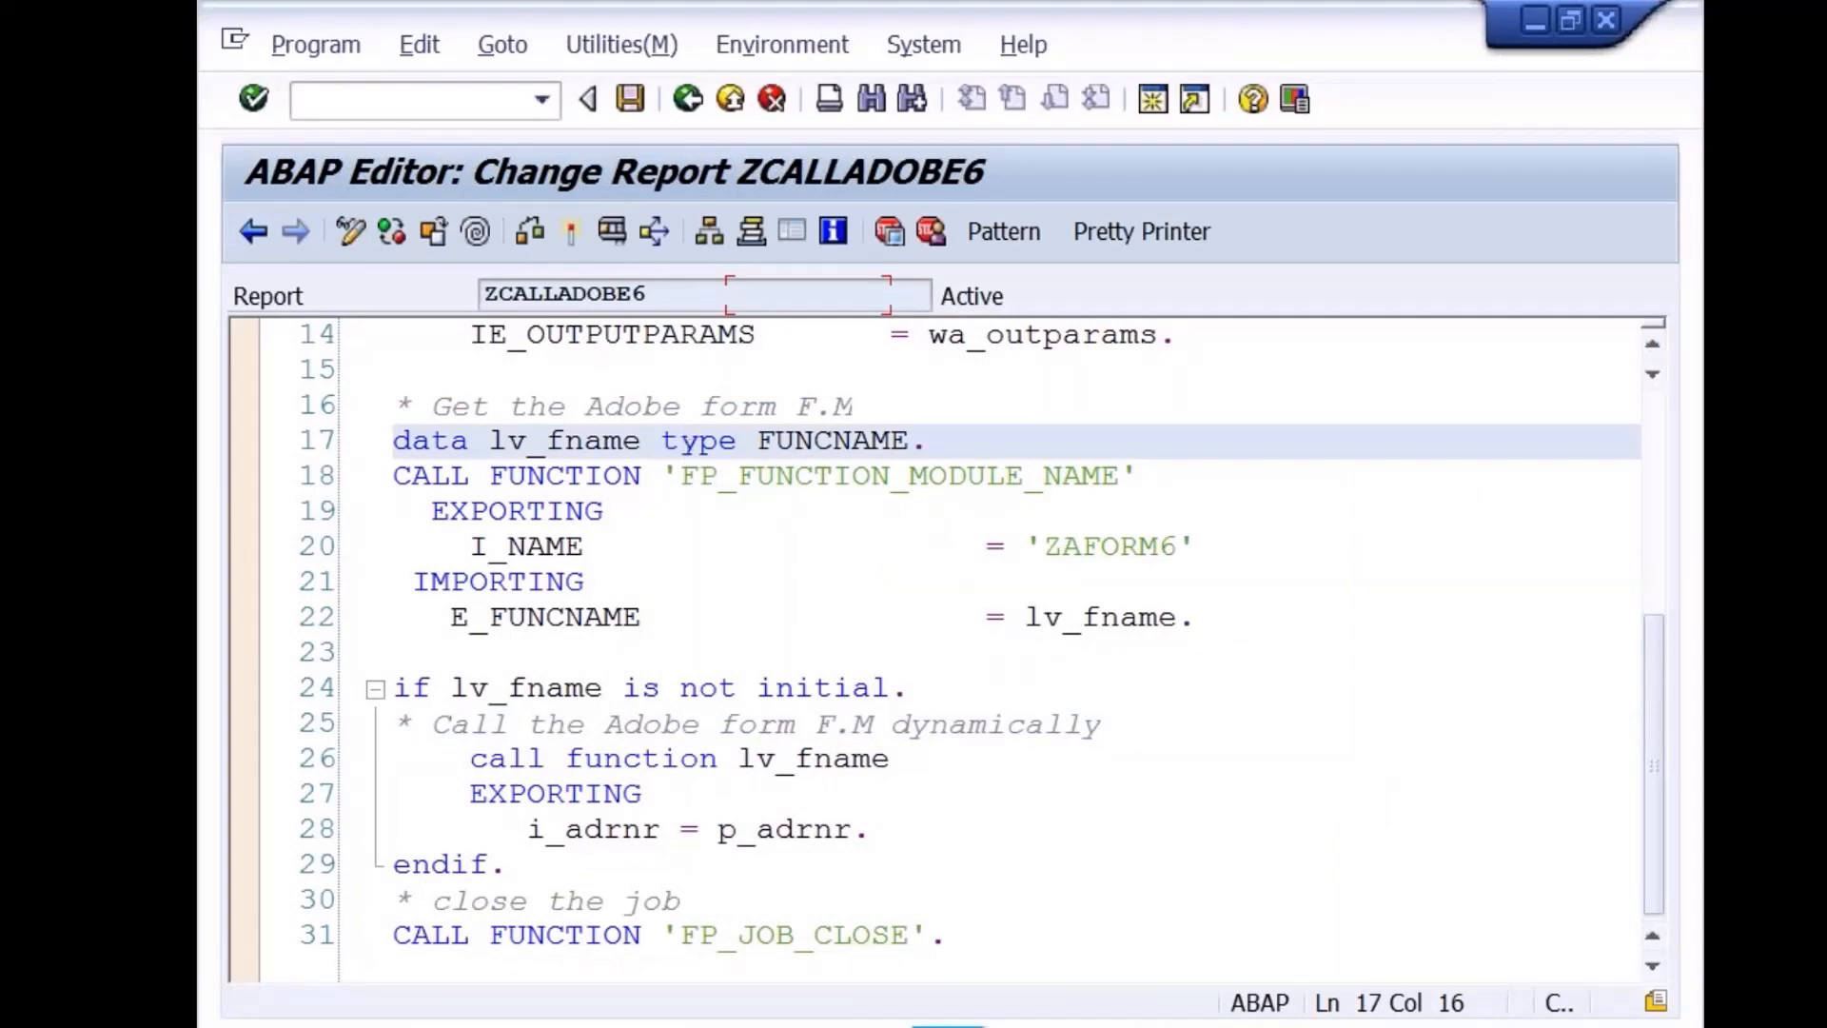
{"action": "key", "text": "F8"}
{"action": "left_click", "coordinate": [688, 98]}
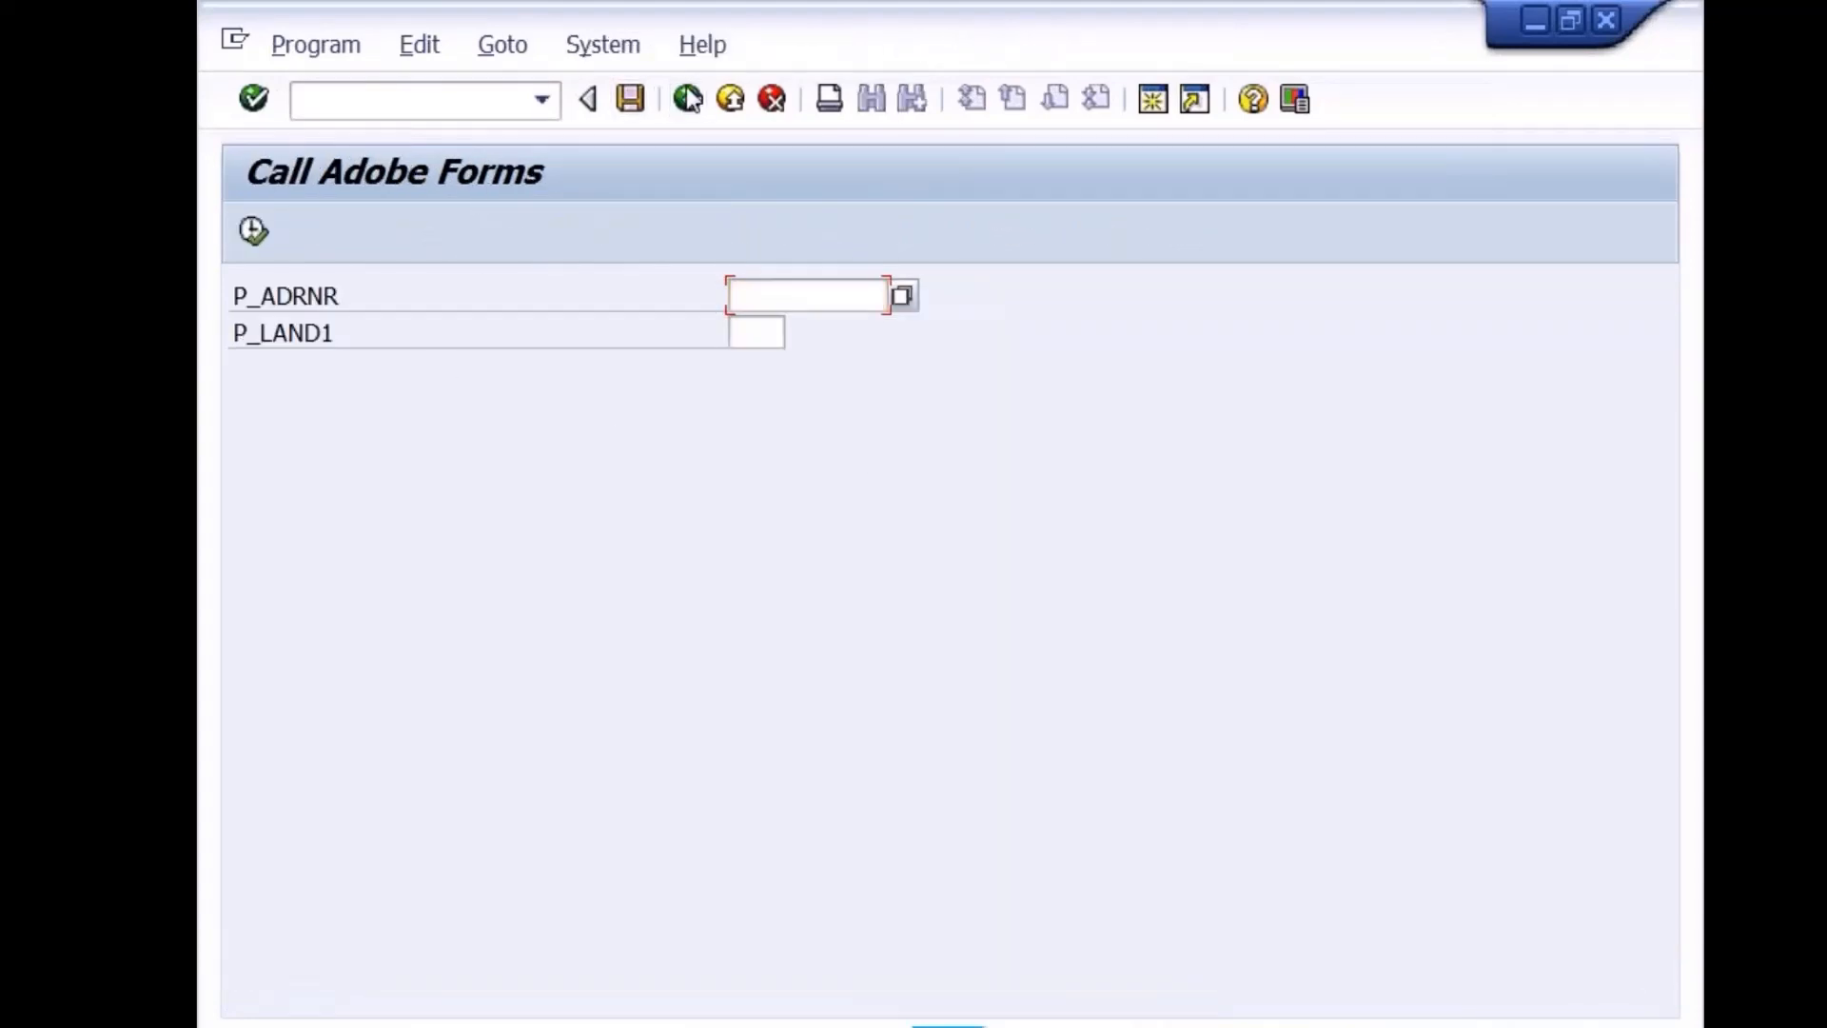
Try to uncomment the p_logo type xstring parameter in ZCALLADOBE6, check the report's syntax, and close the check results
{"action": "left_click_drag", "start_coordinate": [1656, 688], "coordinate": [1665, 458]}
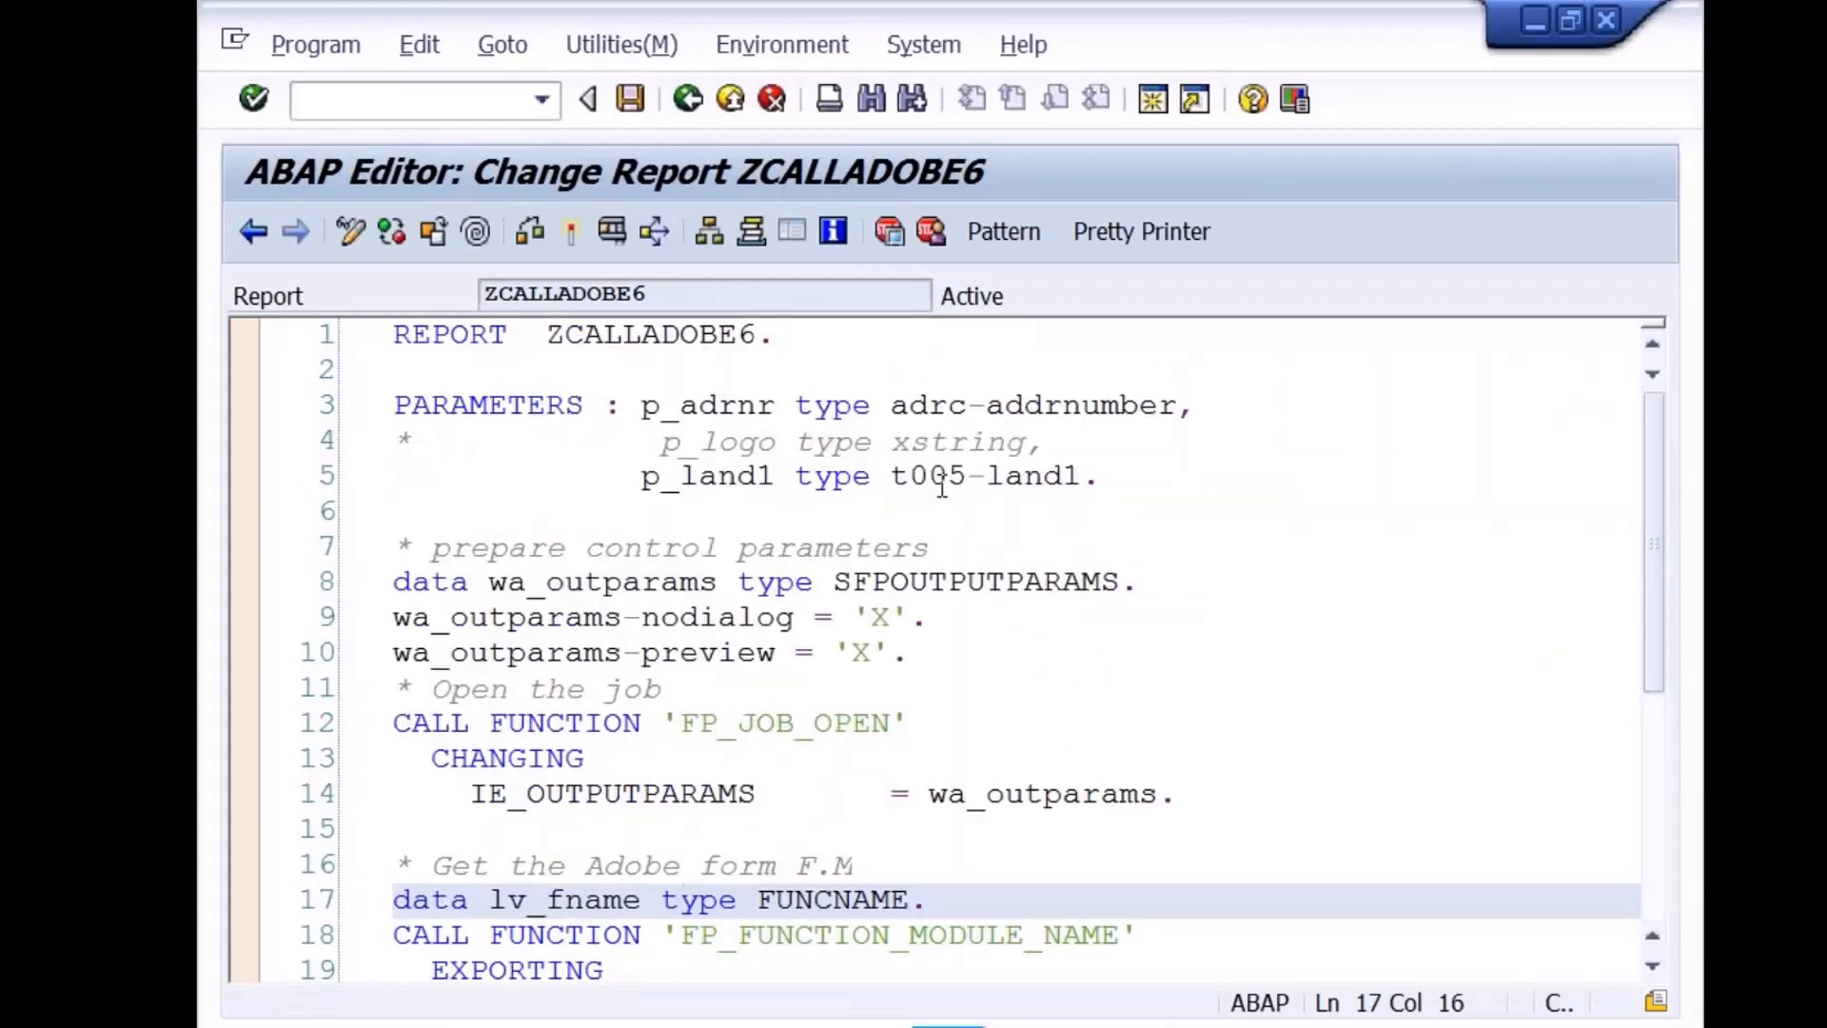
{"action": "left_click", "coordinate": [961, 437]}
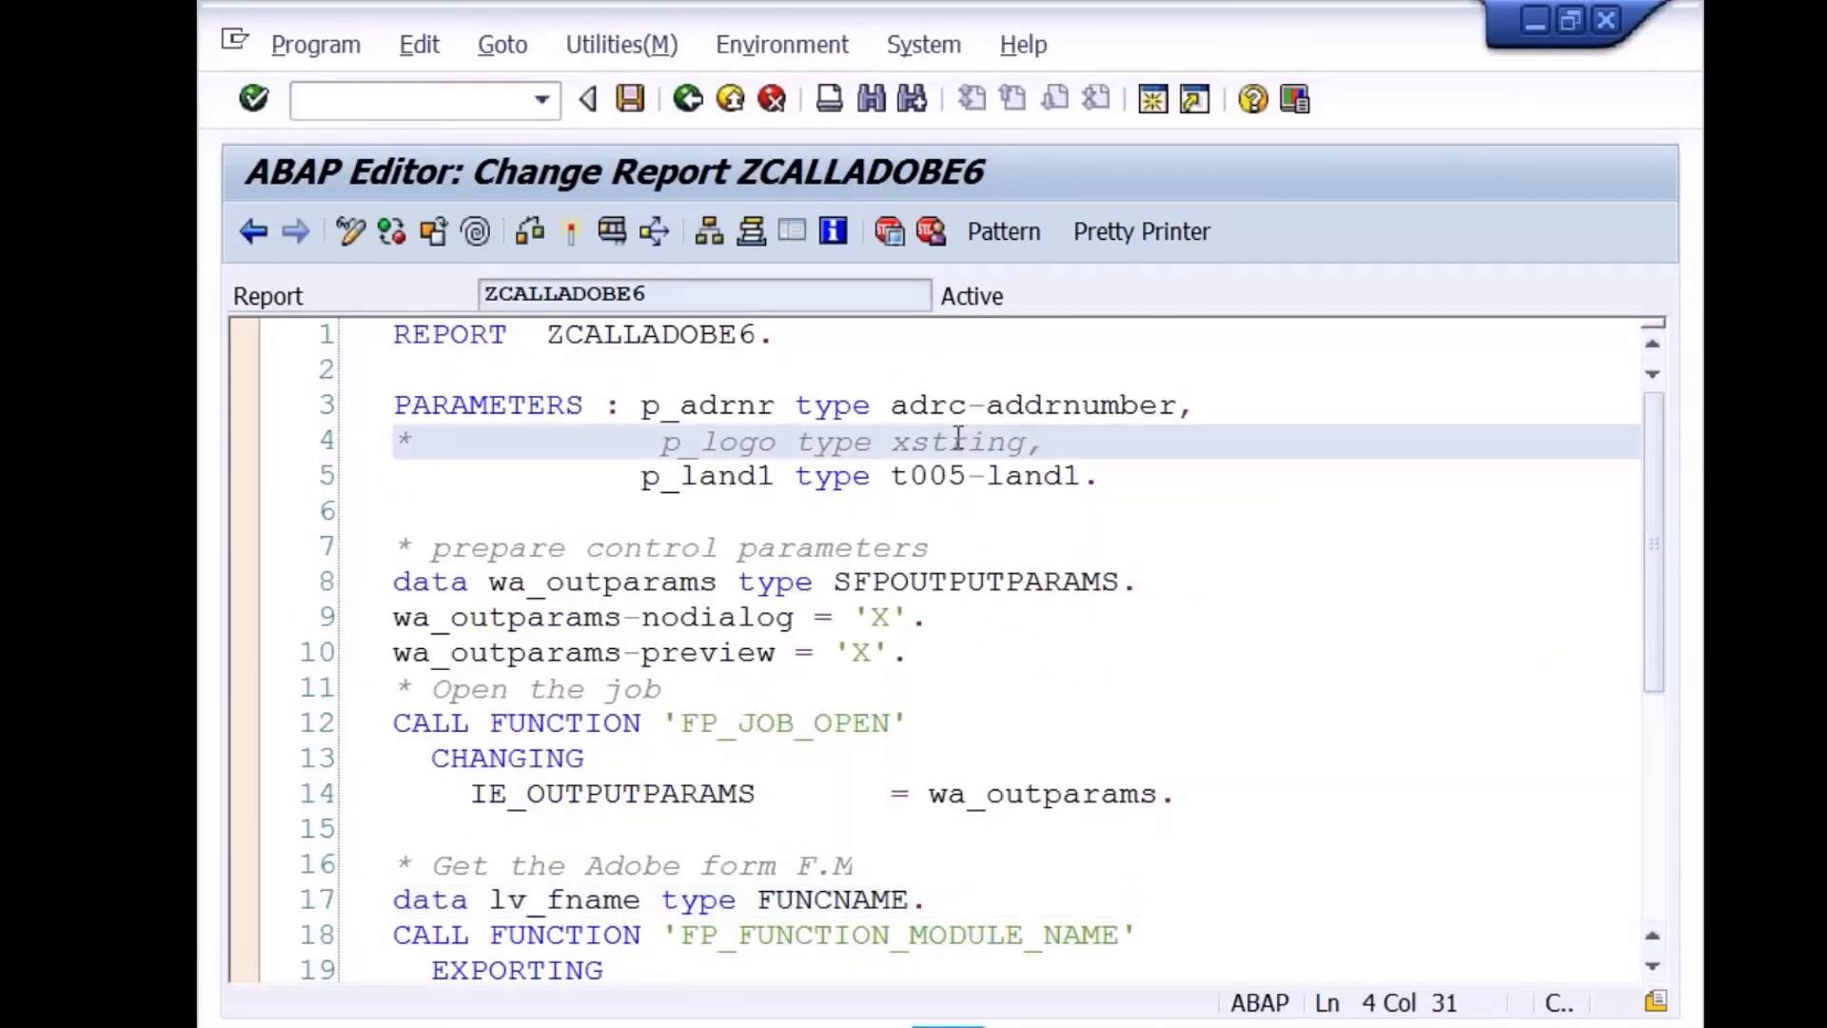
{"action": "key", "text": "Home"}
{"action": "key", "text": "Delete"}
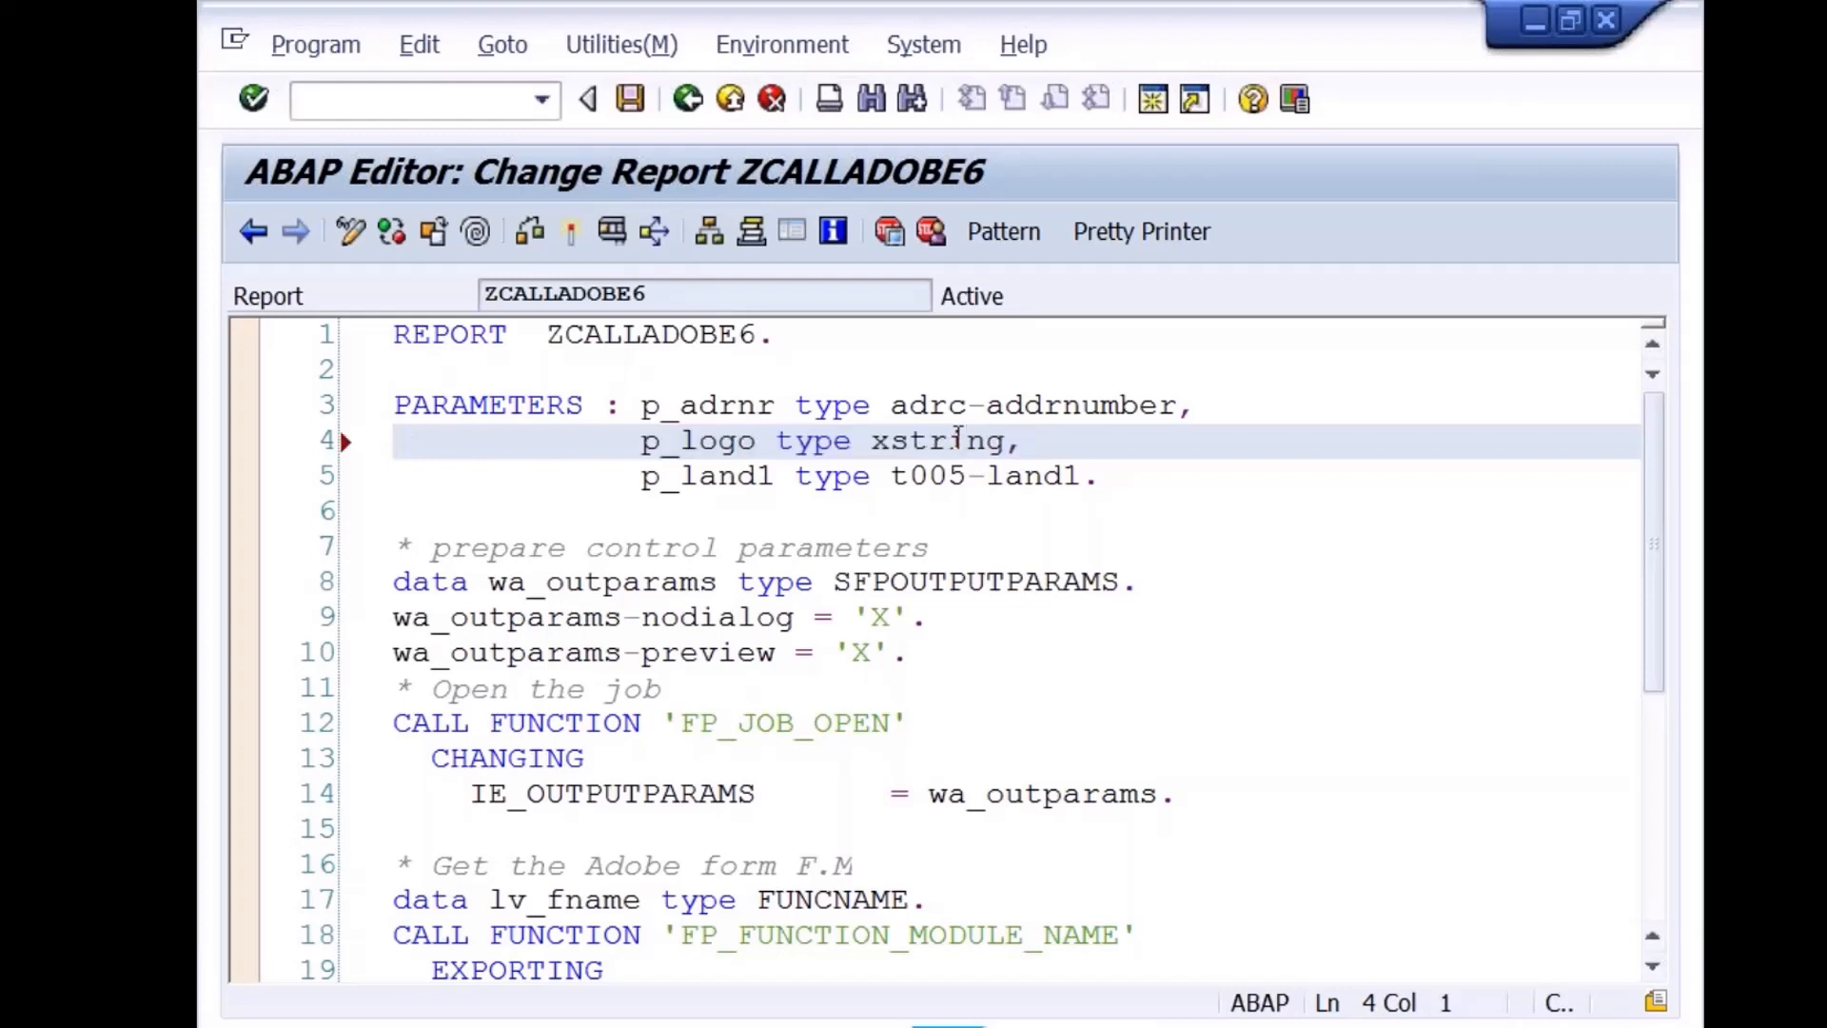
{"action": "left_click", "coordinate": [523, 233]}
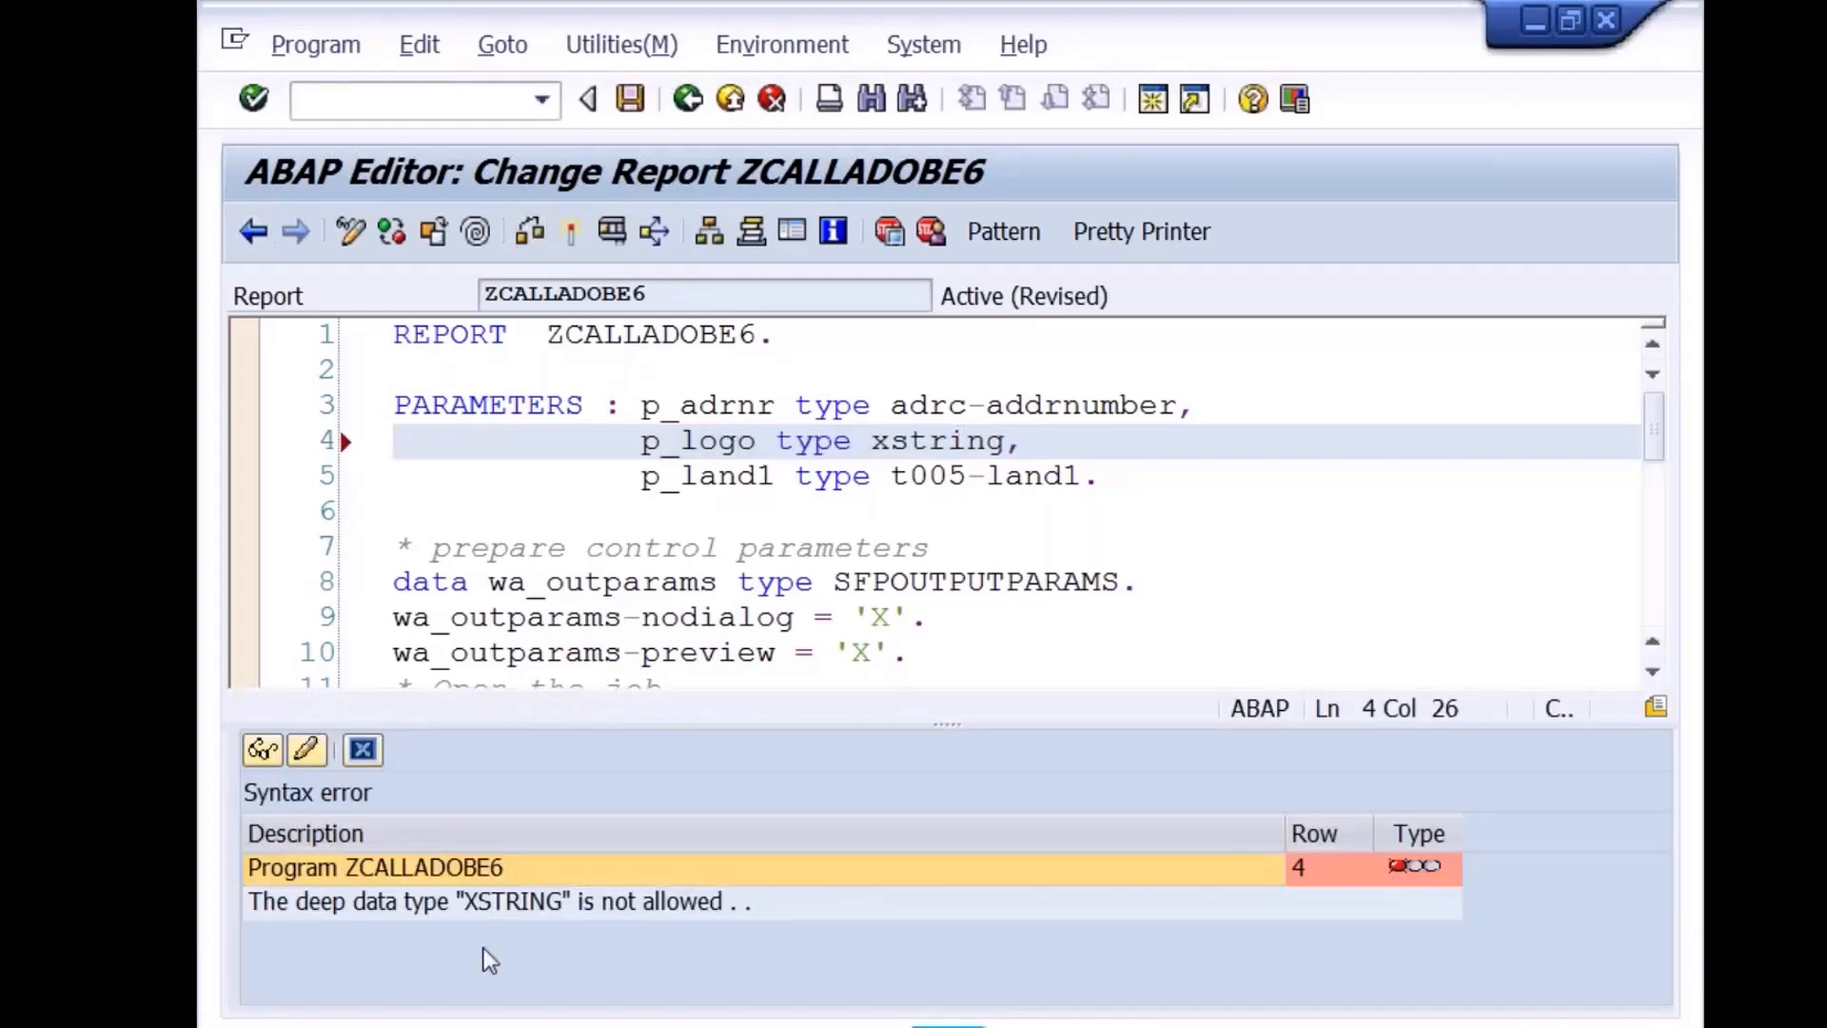
{"action": "left_click", "coordinate": [373, 757]}
Comment out the p_logo parameter line again and save report ZCALLADOBE6
{"action": "left_click", "coordinate": [1053, 440]}
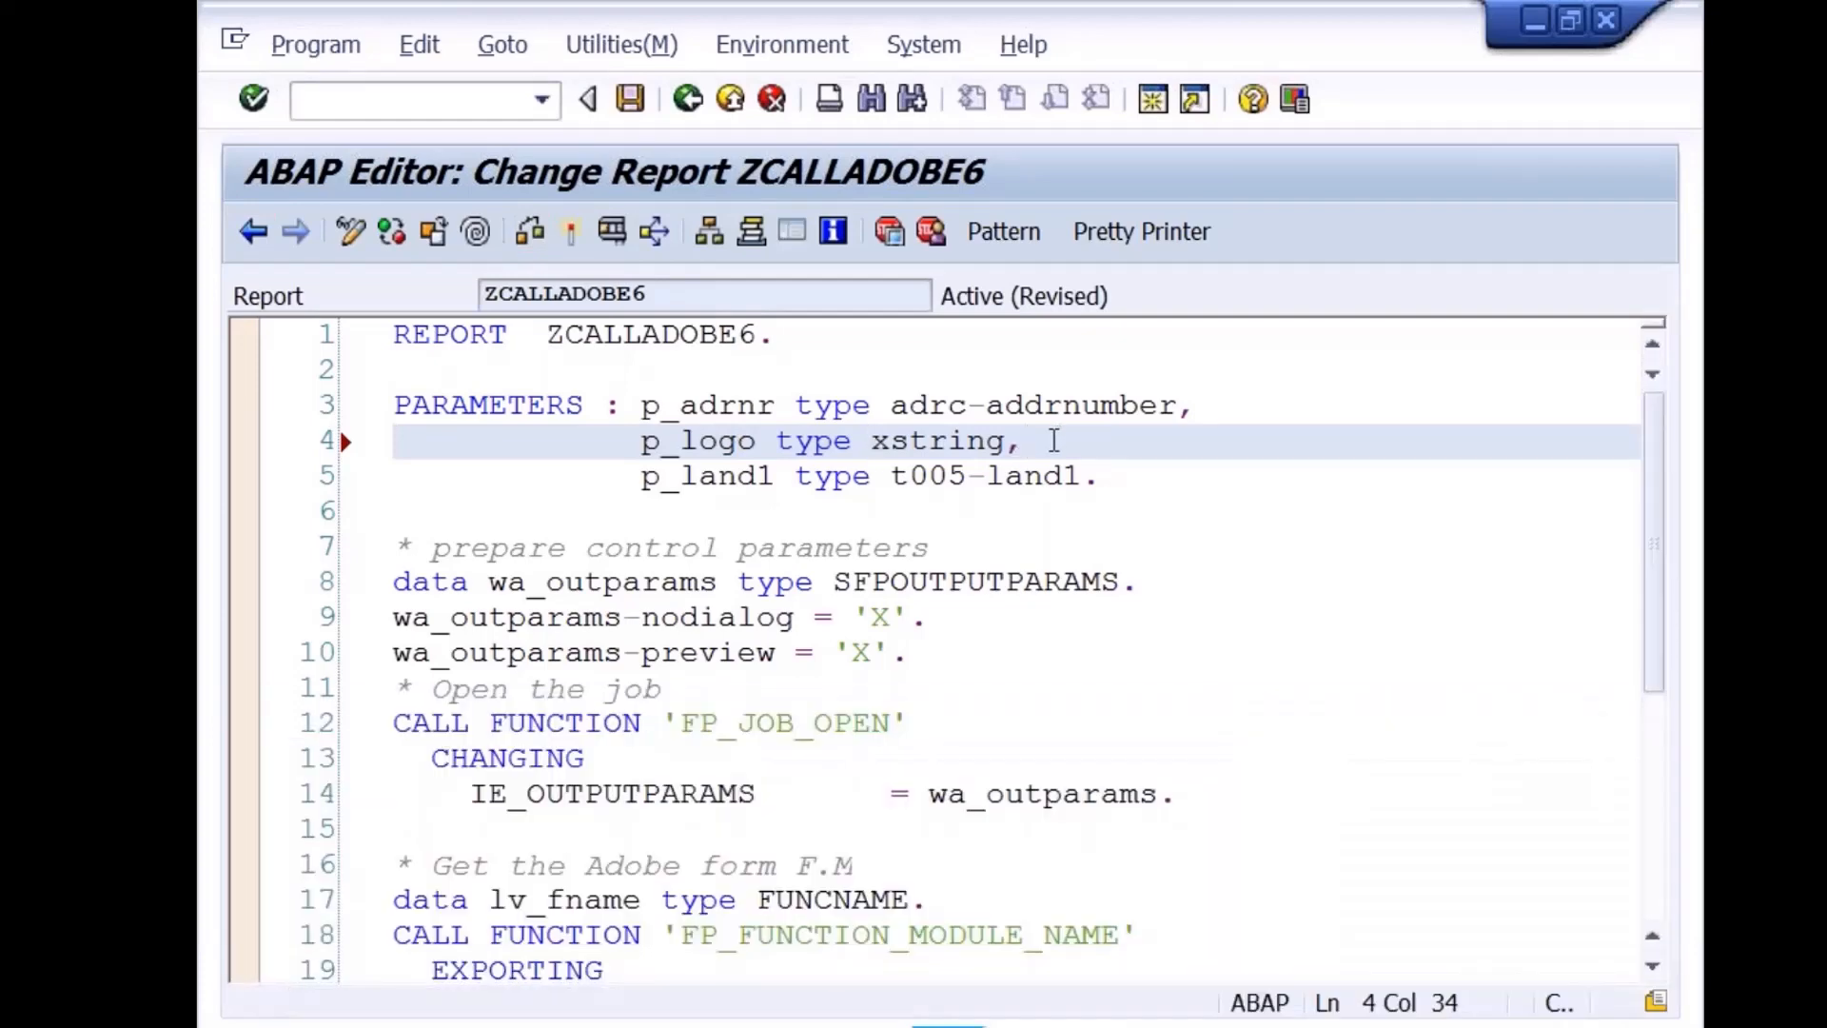
{"action": "key", "text": "Home"}
{"action": "key", "text": "Home"}
{"action": "type", "text": "*"}
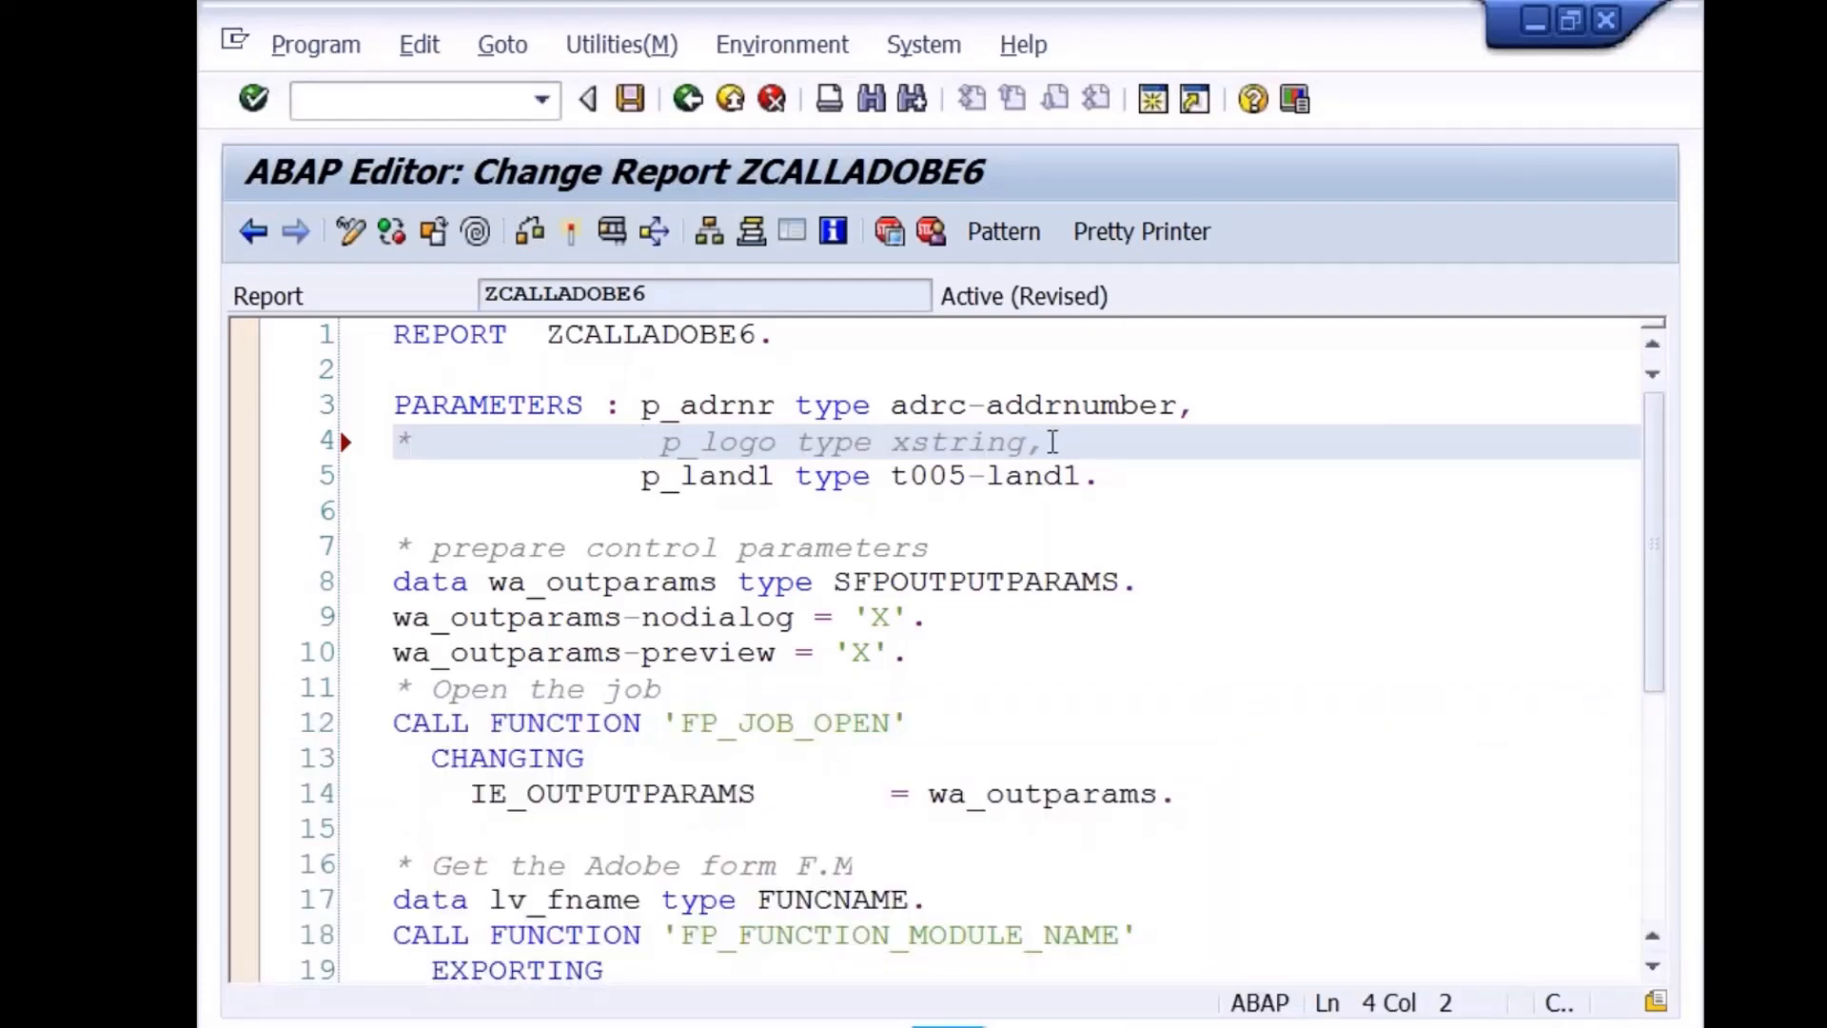
{"action": "left_click", "coordinate": [629, 98]}
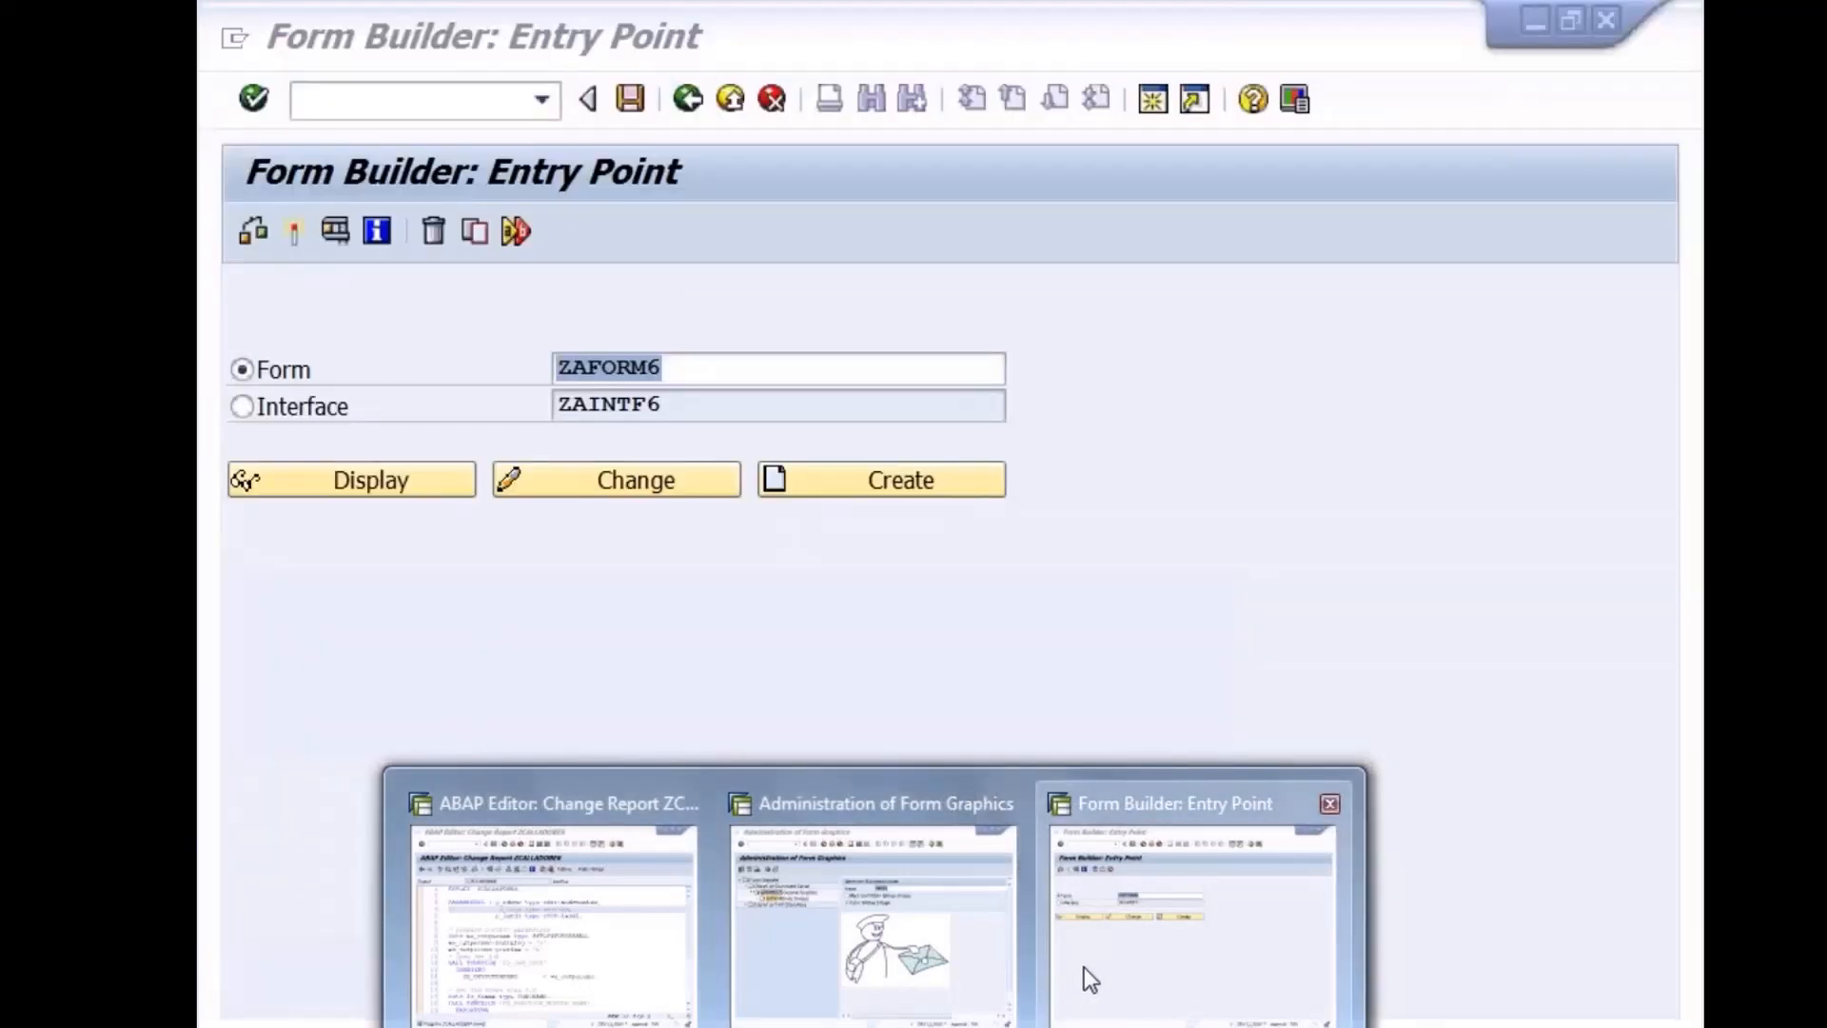
Switch to the Form Builder session holding form ZAFORM6 and interface ZAINTF6
{"action": "left_click", "coordinate": [1083, 967]}
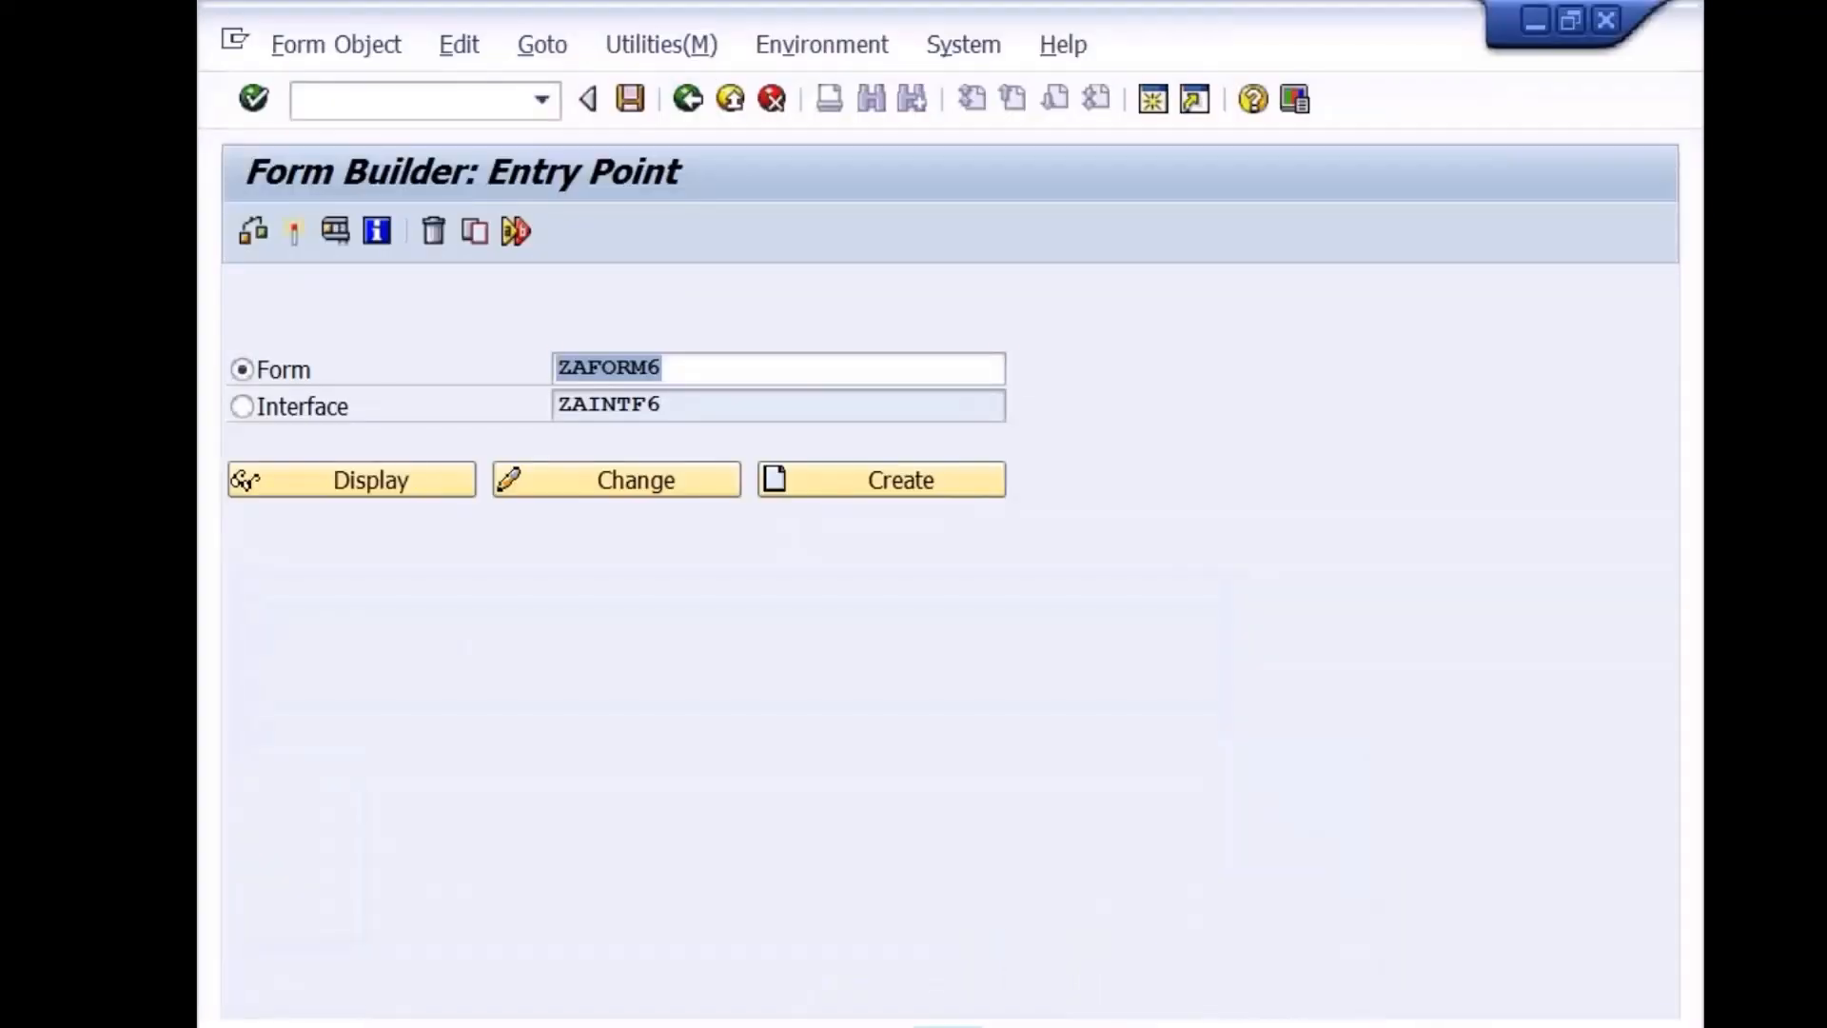